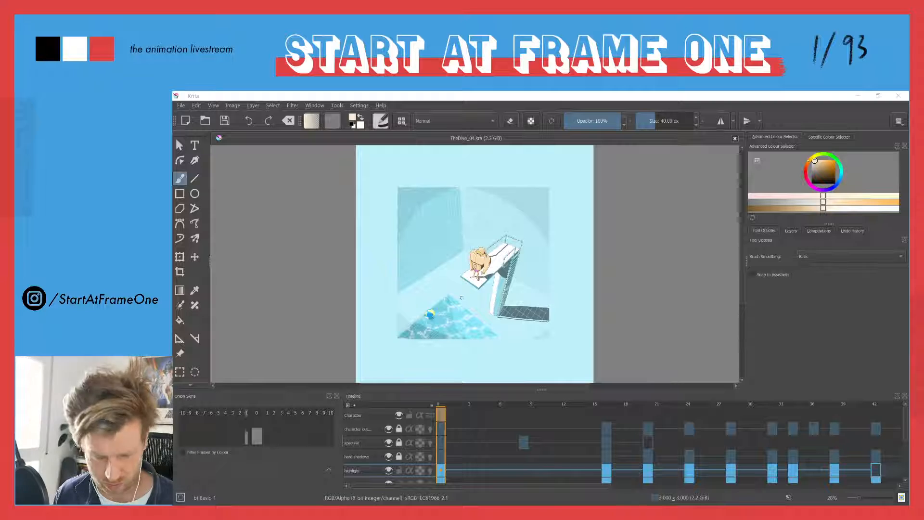
# Play and scrub through the diver animation from its first frame, examining the pose with raised arms up close
pyautogui.click(440, 407)
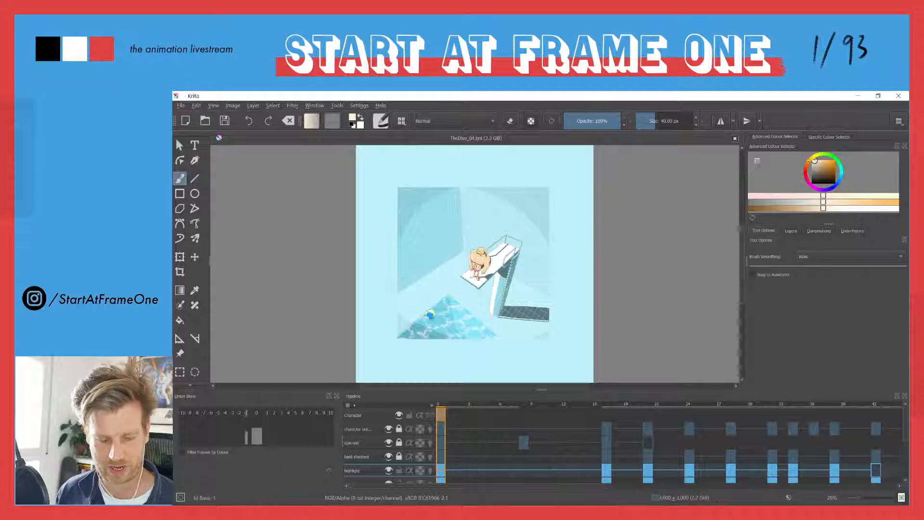
pyautogui.press('space')
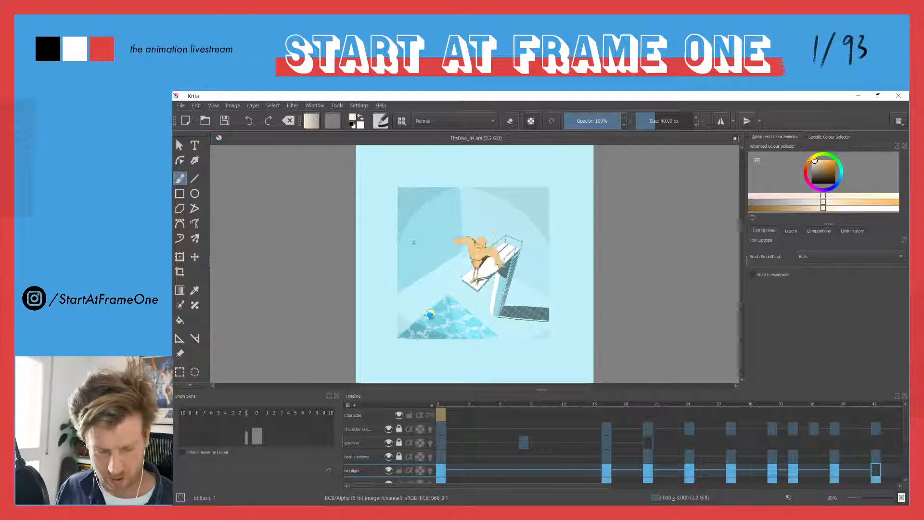
pyautogui.click(440, 406)
pyautogui.moveTo(440, 406); pyautogui.dragTo(625, 404)
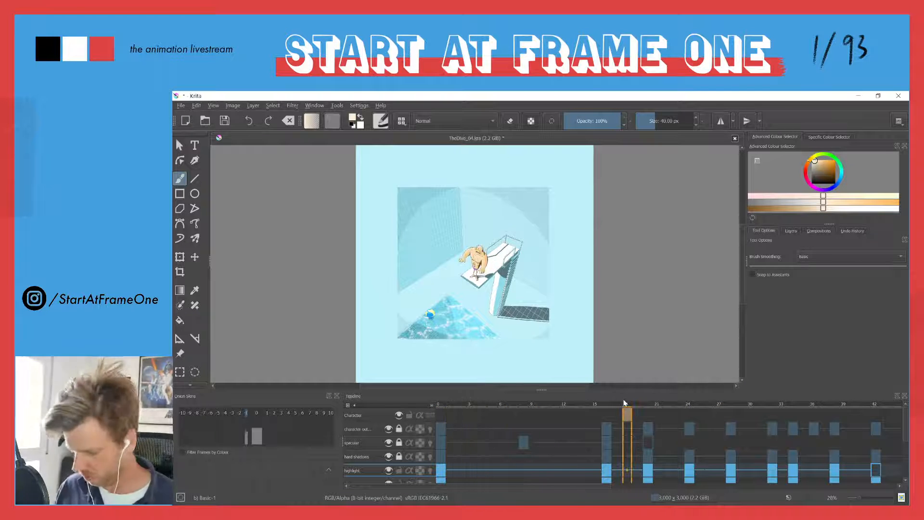
pyautogui.press('space')
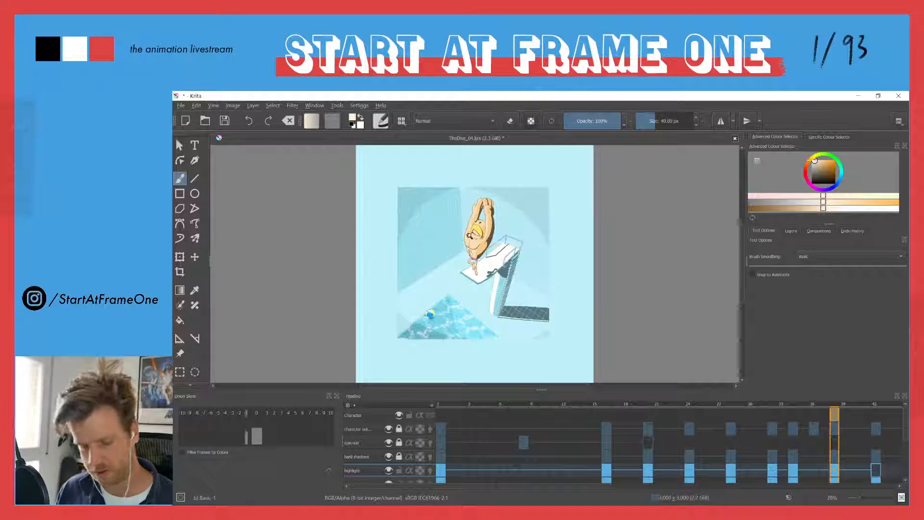
pyautogui.scroll(5, 471, 230)
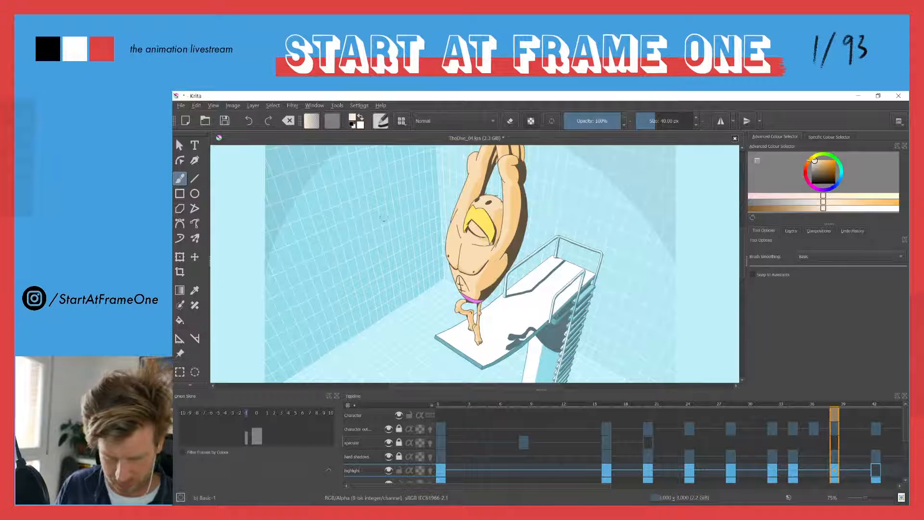
# Create a new custom document of 1920 × 1920 pixels at 300 ppi in RGB/Alpha, 8-bit
pyautogui.click(181, 106)
pyautogui.click(191, 118)
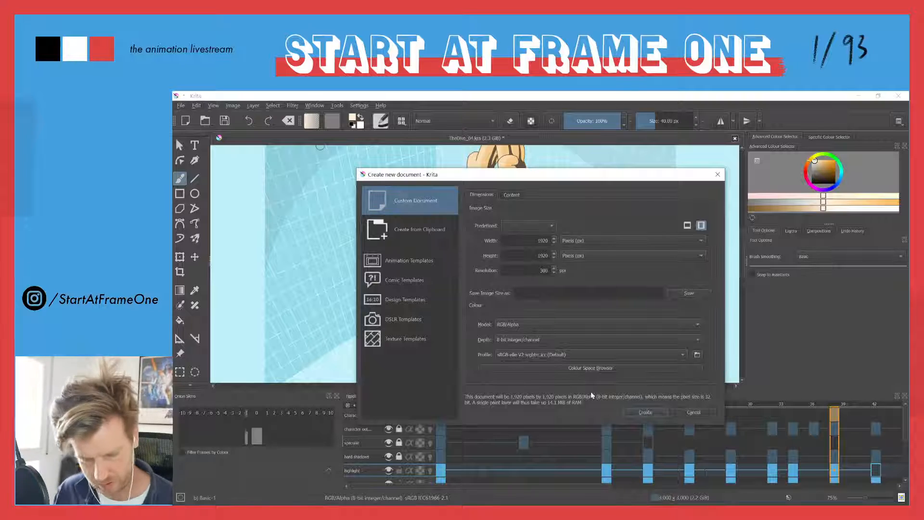
pyautogui.click(641, 413)
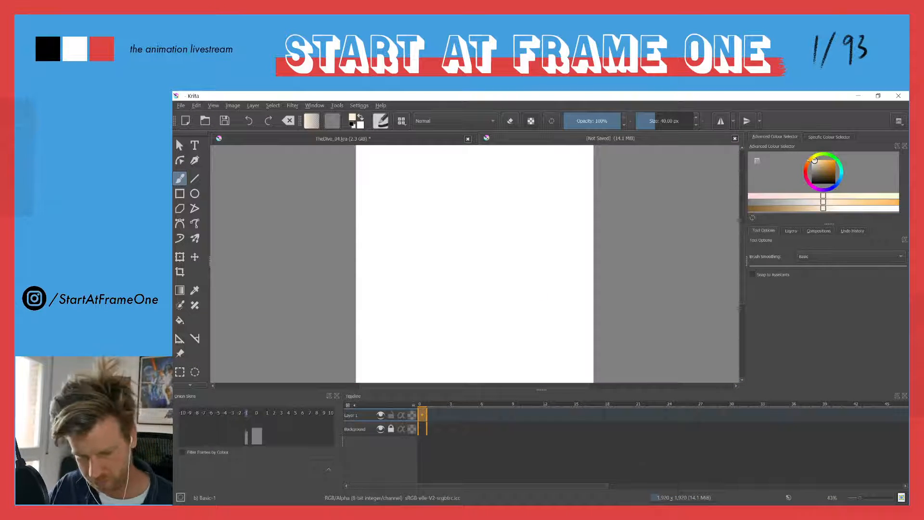
# Reset the colours to black and white, choose the c) Pencil-2 brush preset and show only the canvas
pyautogui.press('d')
pyautogui.press('Tab')
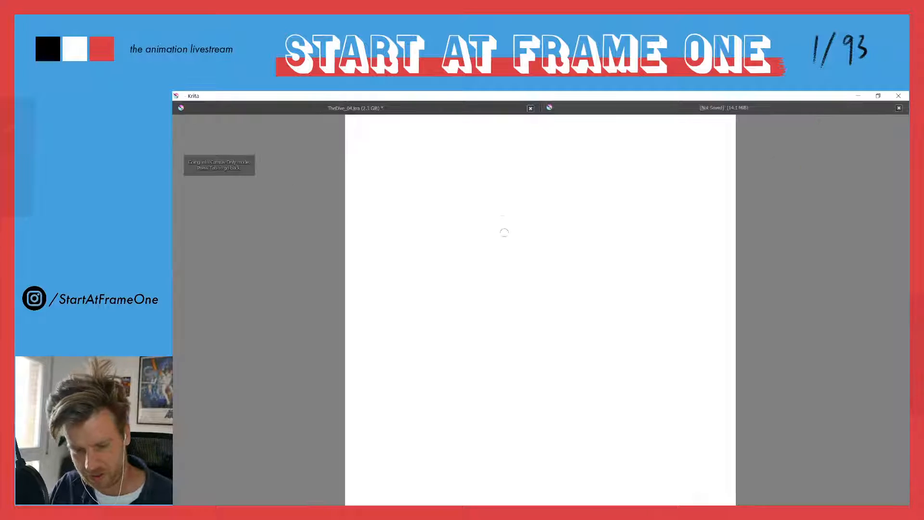
pyautogui.press('Tab')
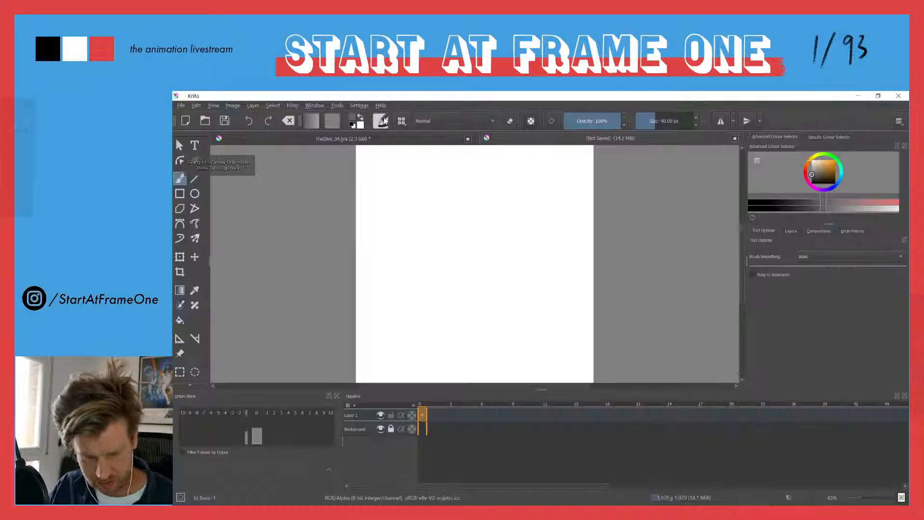
pyautogui.press('F6')
pyautogui.click(528, 216)
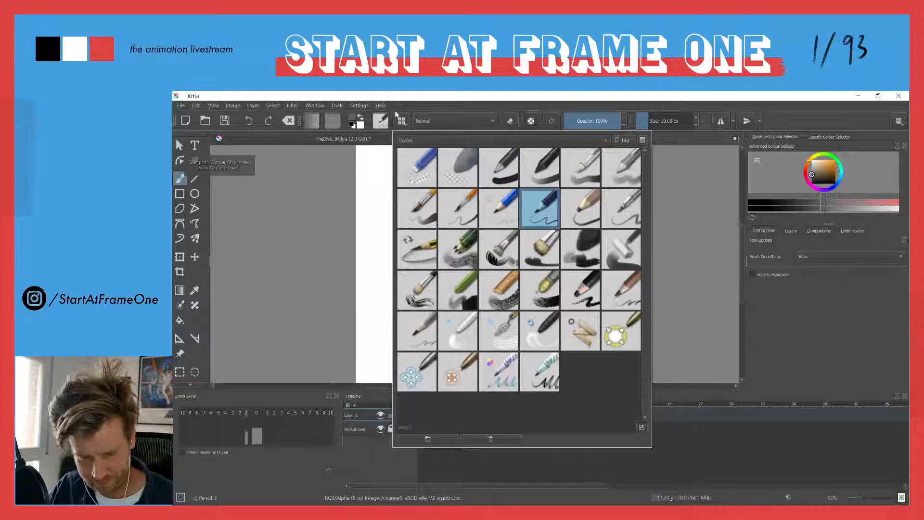
pyautogui.moveTo(433, 197); pyautogui.dragTo(529, 359)
pyautogui.hotkey('ctrl', 'z')
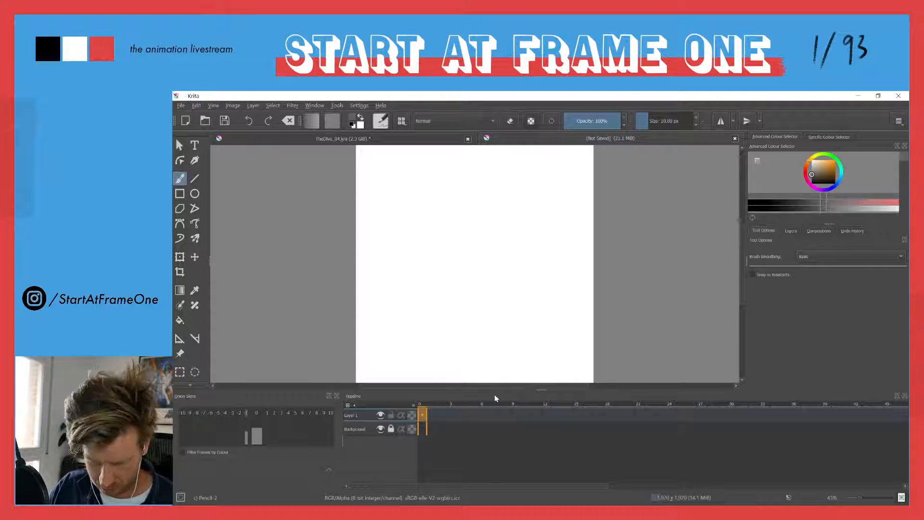
pyautogui.press('Tab')
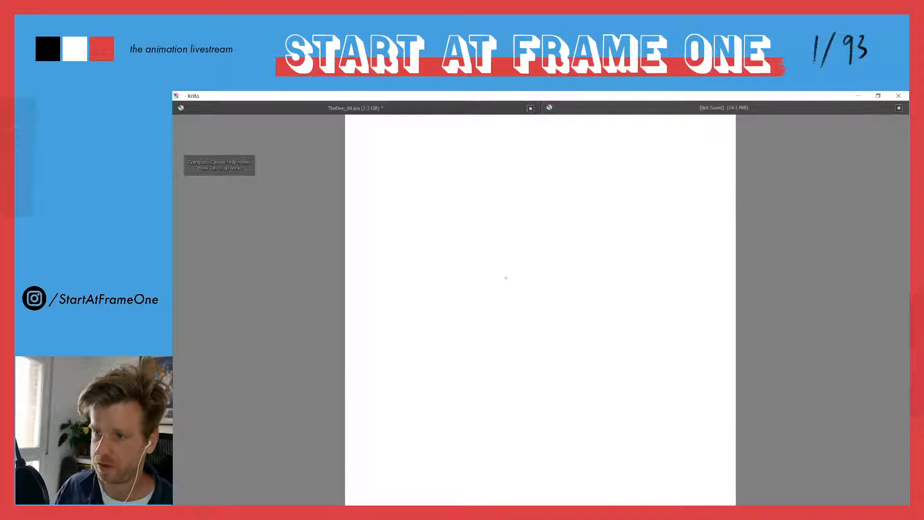
# Draw loose, overlapping slanted ellipses across the whole canvas as a freehand warm-up
pyautogui.hotkey('alt', 'Tab')
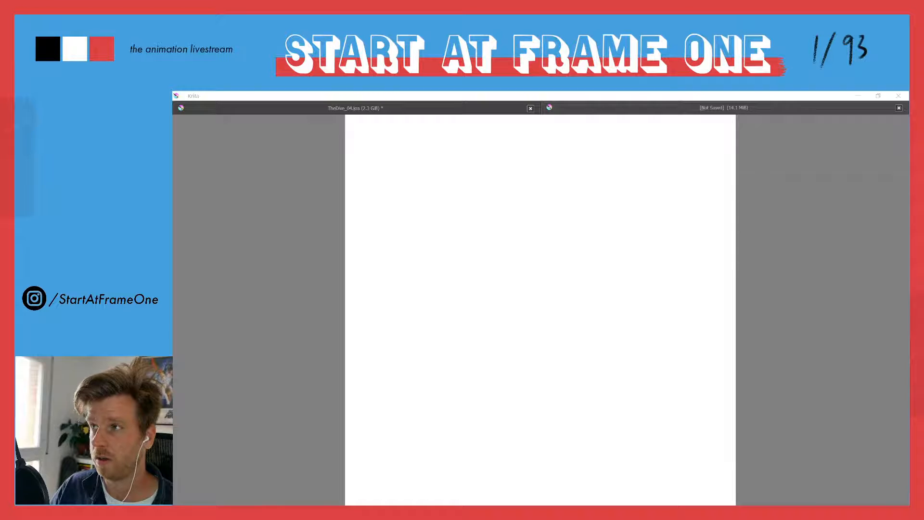
pyautogui.click(695, 116)
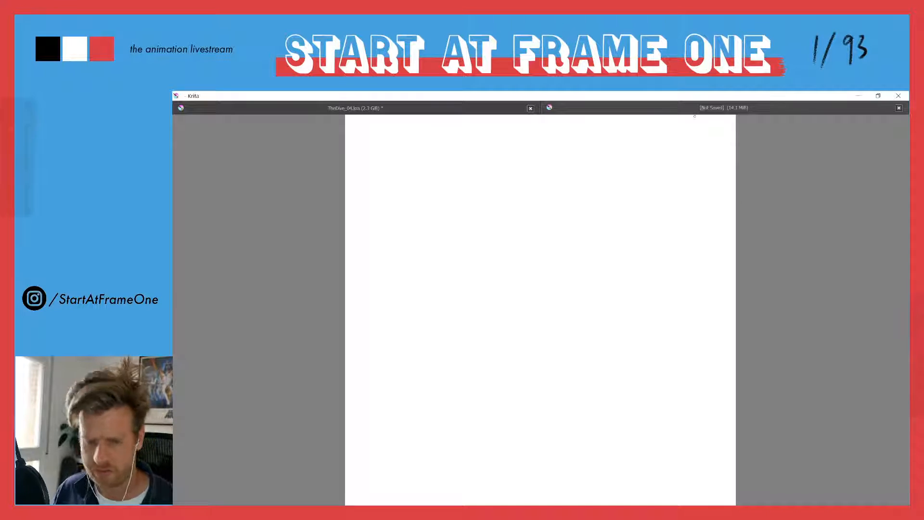
pyautogui.moveTo(584, 318); pyautogui.dragTo(588, 427)
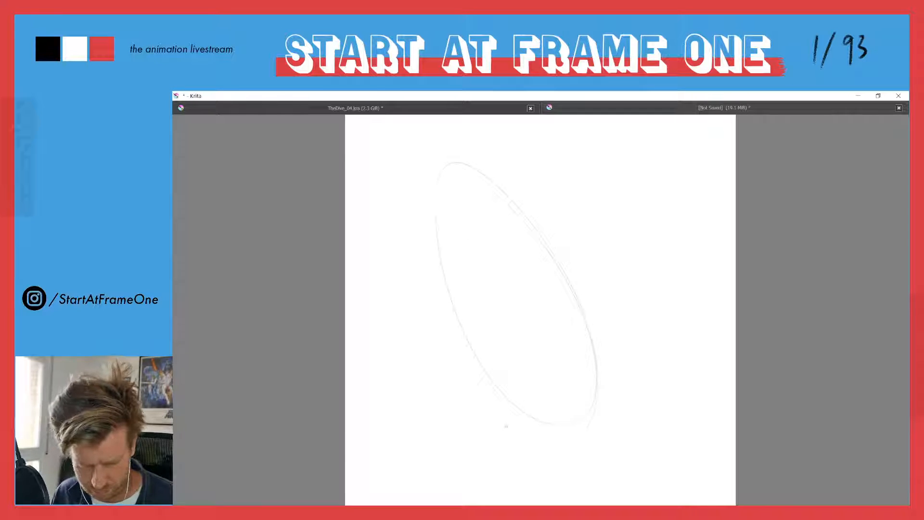
pyautogui.moveTo(593, 266); pyautogui.dragTo(650, 307)
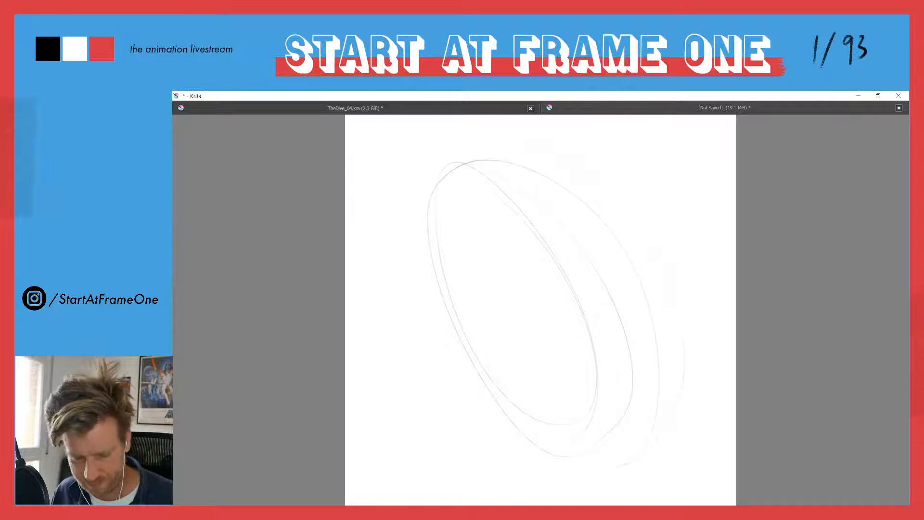
pyautogui.moveTo(445, 372)
pyautogui.mouseDown()
pyautogui.moveTo(439, 146)
pyautogui.moveTo(447, 147)
pyautogui.moveTo(424, 413)
pyautogui.mouseUp()
pyautogui.moveTo(627, 187); pyautogui.dragTo(462, 445)
pyautogui.moveTo(411, 413)
pyautogui.mouseDown()
pyautogui.moveTo(440, 474)
pyautogui.moveTo(404, 255)
pyautogui.moveTo(569, 294)
pyautogui.mouseUp()
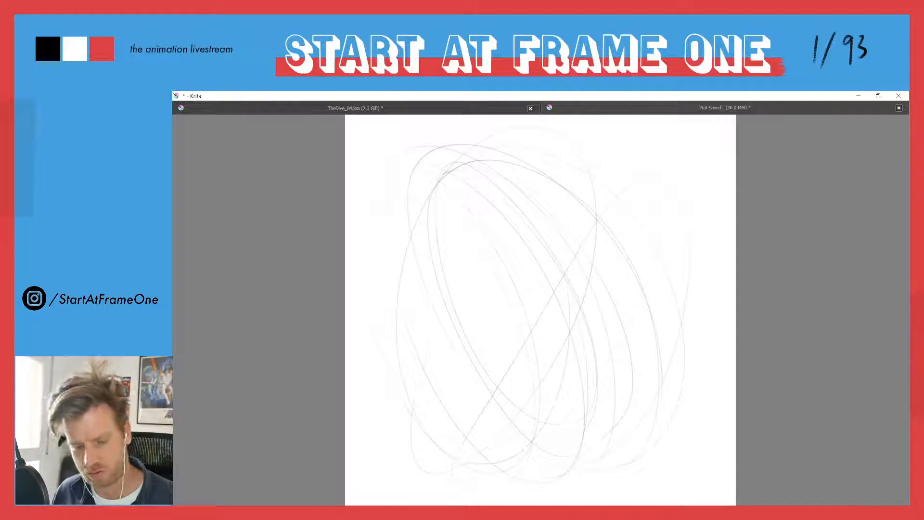
pyautogui.moveTo(412, 211)
pyautogui.mouseDown()
pyautogui.moveTo(661, 335)
pyautogui.moveTo(501, 467)
pyautogui.moveTo(618, 484)
pyautogui.mouseUp()
pyautogui.moveTo(555, 168); pyautogui.dragTo(589, 459)
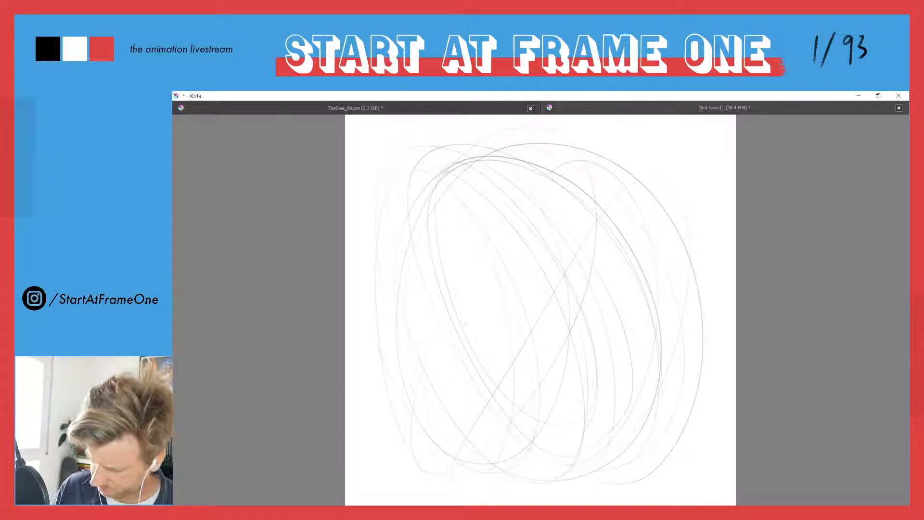
pyautogui.moveTo(410, 121)
pyautogui.mouseDown()
pyautogui.moveTo(667, 131)
pyautogui.moveTo(643, 460)
pyautogui.mouseUp()
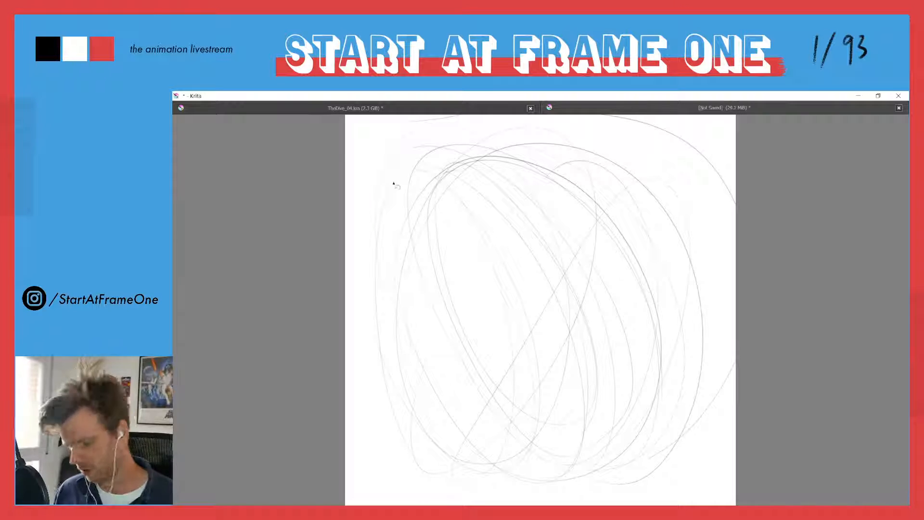
# Select all the practice ellipses with a freehand outline, delete them and clear the selection
pyautogui.moveTo(357, 135); pyautogui.dragTo(379, 116)
pyautogui.moveTo(802, 291)
pyautogui.mouseDown()
pyautogui.moveTo(710, 477)
pyautogui.moveTo(493, 503)
pyautogui.moveTo(278, 263)
pyautogui.moveTo(303, 145)
pyautogui.mouseUp()
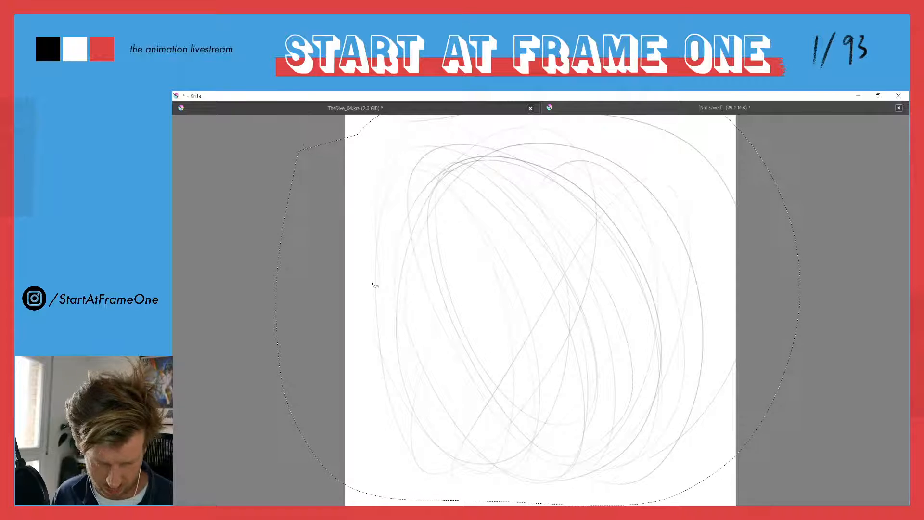
pyautogui.press('Delete')
pyautogui.hotkey('ctrl', 'shift', 'a')
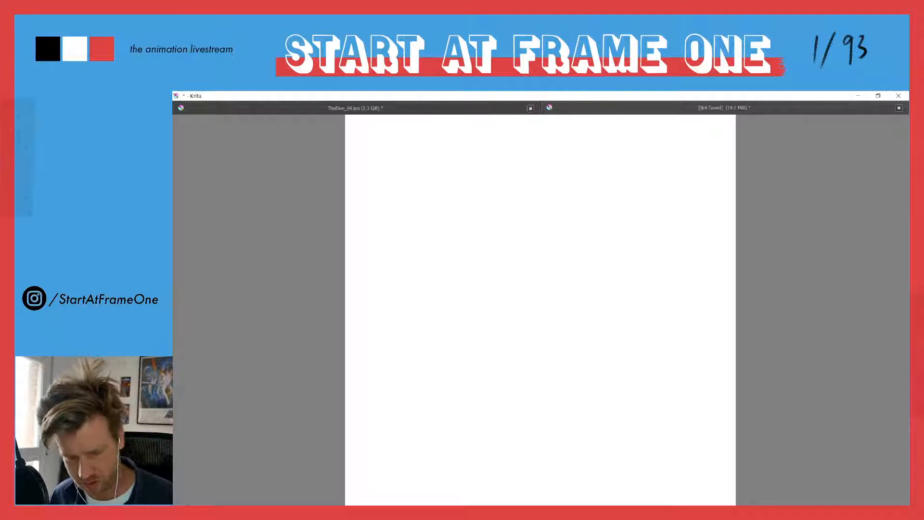
# Draw long, winding freehand curves that cross each other over the whole canvas
pyautogui.moveTo(490, 197)
pyautogui.mouseDown()
pyautogui.moveTo(558, 253)
pyautogui.moveTo(523, 426)
pyautogui.moveTo(573, 260)
pyautogui.mouseUp()
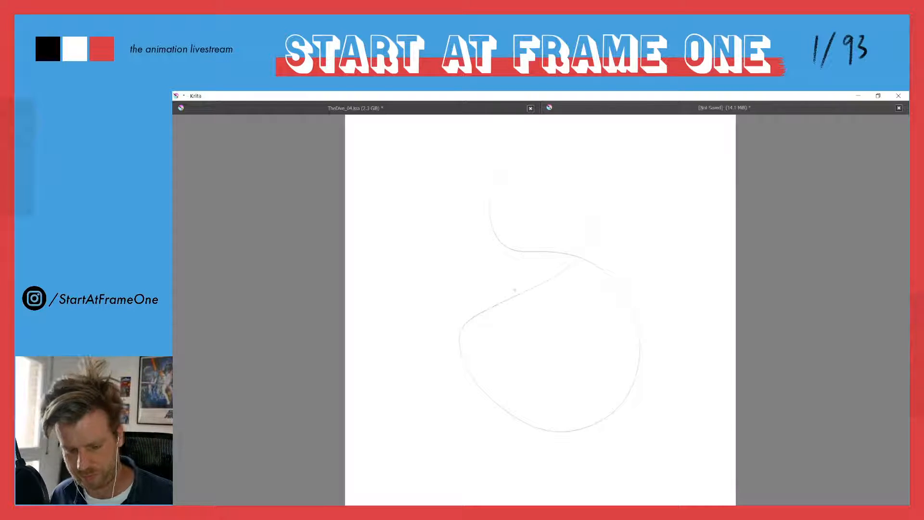
pyautogui.moveTo(478, 270); pyautogui.dragTo(603, 308)
pyautogui.moveTo(427, 194); pyautogui.dragTo(533, 428)
pyautogui.moveTo(497, 461)
pyautogui.mouseDown()
pyautogui.moveTo(382, 306)
pyautogui.moveTo(446, 456)
pyautogui.mouseUp()
pyautogui.moveTo(645, 270)
pyautogui.mouseDown()
pyautogui.moveTo(522, 330)
pyautogui.moveTo(471, 341)
pyautogui.moveTo(399, 198)
pyautogui.moveTo(534, 132)
pyautogui.moveTo(482, 303)
pyautogui.moveTo(522, 303)
pyautogui.moveTo(575, 277)
pyautogui.mouseUp()
pyautogui.moveTo(597, 231)
pyautogui.mouseDown()
pyautogui.moveTo(442, 475)
pyautogui.moveTo(664, 455)
pyautogui.moveTo(503, 351)
pyautogui.moveTo(606, 347)
pyautogui.moveTo(598, 388)
pyautogui.mouseUp()
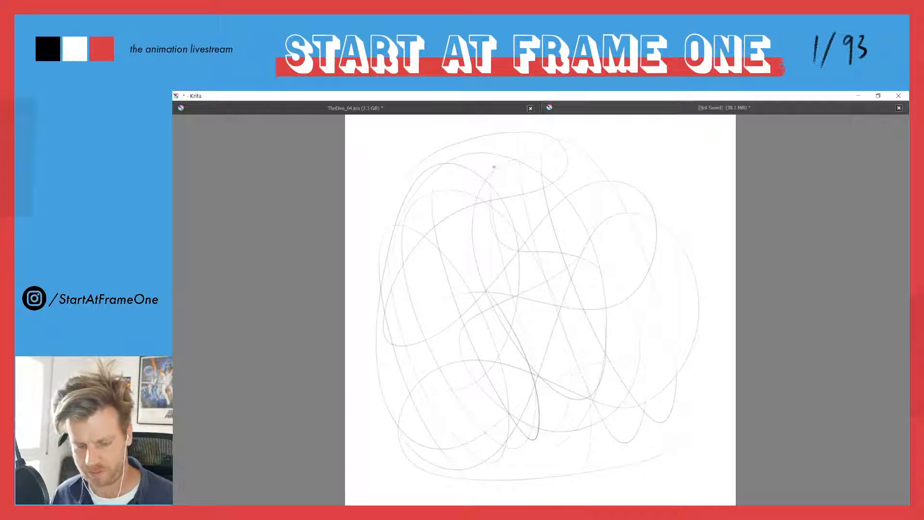
# Outline the winding practice curves with a freehand selection, delete them and deselect
pyautogui.moveTo(441, 132)
pyautogui.mouseDown()
pyautogui.moveTo(530, 117)
pyautogui.moveTo(702, 167)
pyautogui.moveTo(683, 446)
pyautogui.moveTo(479, 501)
pyautogui.moveTo(378, 114)
pyautogui.mouseUp()
pyautogui.press('Delete')
pyautogui.hotkey('ctrl', 'shift', 'a')
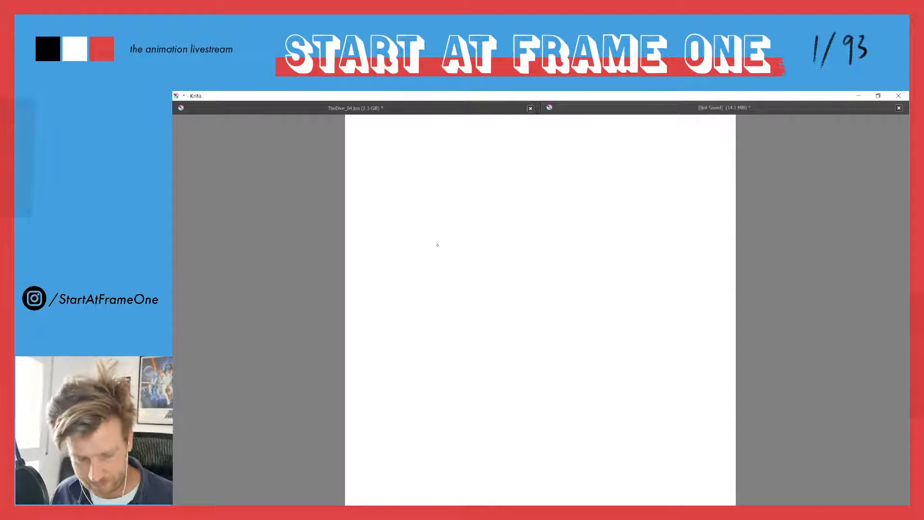
# Draw a few more loose practice strokes, then erase them with a freehand selection and deselect
pyautogui.moveTo(469, 416)
pyautogui.mouseDown()
pyautogui.moveTo(525, 202)
pyautogui.moveTo(640, 367)
pyautogui.moveTo(656, 258)
pyautogui.moveTo(525, 191)
pyautogui.moveTo(440, 369)
pyautogui.moveTo(409, 205)
pyautogui.moveTo(578, 183)
pyautogui.moveTo(596, 417)
pyautogui.mouseUp()
pyautogui.moveTo(629, 337); pyautogui.dragTo(544, 427)
pyautogui.moveTo(463, 134)
pyautogui.mouseDown()
pyautogui.moveTo(754, 350)
pyautogui.moveTo(609, 504)
pyautogui.moveTo(346, 491)
pyautogui.mouseUp()
pyautogui.hotkey('ctrl', 'z')
pyautogui.moveTo(383, 153); pyautogui.dragTo(398, 149)
pyautogui.press('Delete')
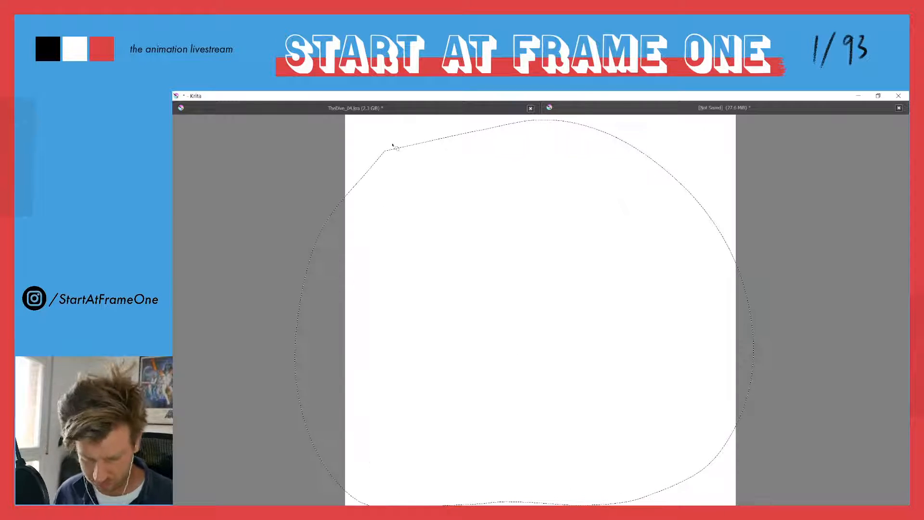
pyautogui.hotkey('ctrl', 'shift', 'a')
# Draw a connected row of tall, slanted ellipses across the middle of the canvas
pyautogui.moveTo(438, 145); pyautogui.dragTo(478, 141)
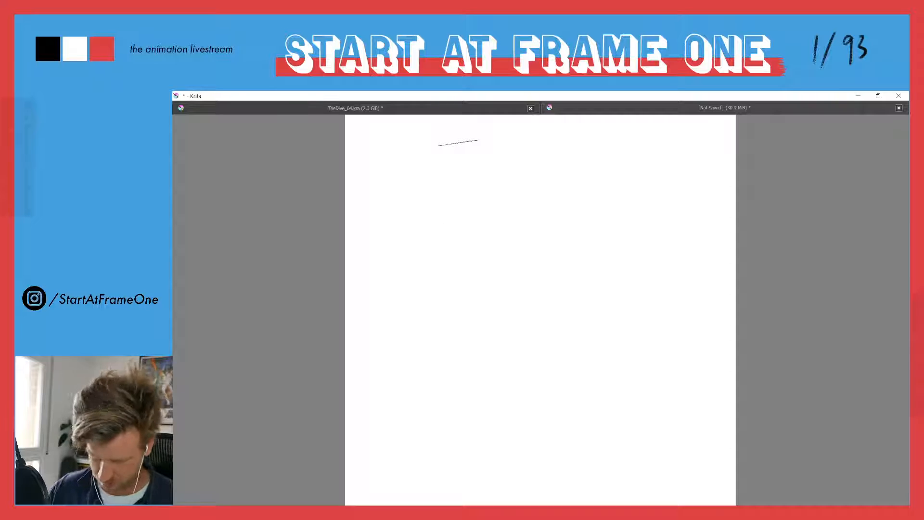
pyautogui.hotkey('ctrl', 'z')
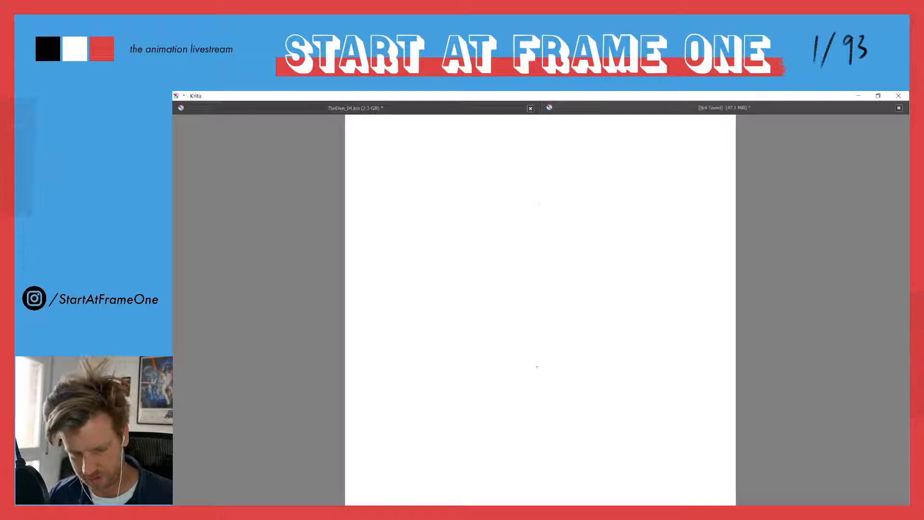
pyautogui.moveTo(528, 181)
pyautogui.mouseDown()
pyautogui.moveTo(498, 233)
pyautogui.moveTo(415, 289)
pyautogui.moveTo(501, 441)
pyautogui.mouseUp()
pyautogui.moveTo(610, 269)
pyautogui.mouseDown()
pyautogui.moveTo(680, 375)
pyautogui.moveTo(689, 337)
pyautogui.moveTo(553, 393)
pyautogui.mouseUp()
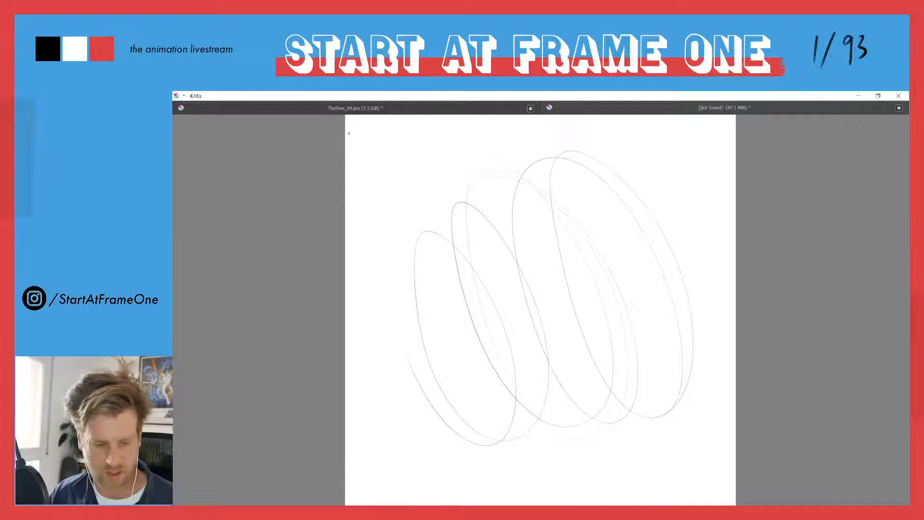
# Examine the whole diver illustration in TheDive_04.kra, then return to the unsaved practice document
pyautogui.click(314, 108)
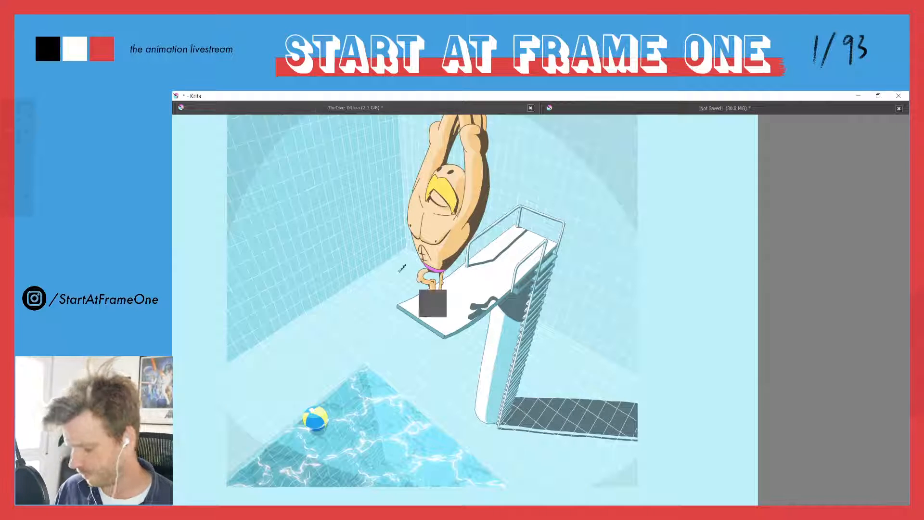
pyautogui.scroll(-5, 390, 308)
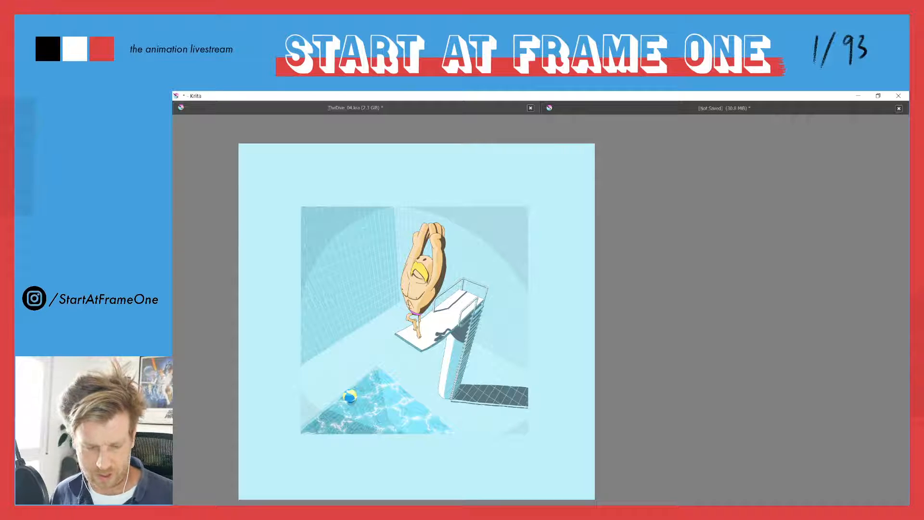
pyautogui.click(658, 109)
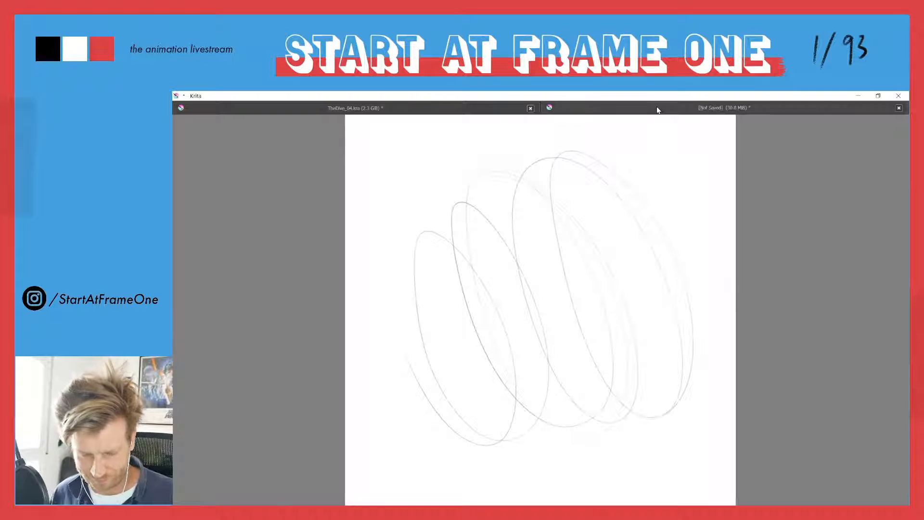
# Draw long, flowing loops over the slanted ellipses so that they fill most of the canvas
pyautogui.moveTo(448, 291)
pyautogui.mouseDown()
pyautogui.moveTo(447, 455)
pyautogui.moveTo(417, 244)
pyautogui.moveTo(640, 460)
pyautogui.moveTo(436, 190)
pyautogui.moveTo(476, 330)
pyautogui.moveTo(485, 218)
pyautogui.moveTo(400, 462)
pyautogui.moveTo(500, 333)
pyautogui.moveTo(512, 296)
pyautogui.mouseUp()
pyautogui.moveTo(433, 159)
pyautogui.mouseDown()
pyautogui.moveTo(590, 463)
pyautogui.moveTo(672, 385)
pyautogui.moveTo(629, 279)
pyautogui.moveTo(505, 347)
pyautogui.mouseUp()
pyautogui.moveTo(428, 236)
pyautogui.mouseDown()
pyautogui.moveTo(485, 319)
pyautogui.moveTo(427, 395)
pyautogui.moveTo(497, 162)
pyautogui.moveTo(554, 320)
pyautogui.moveTo(541, 443)
pyautogui.moveTo(604, 337)
pyautogui.moveTo(626, 421)
pyautogui.moveTo(682, 232)
pyautogui.mouseUp()
pyautogui.moveTo(602, 435); pyautogui.dragTo(582, 147)
pyautogui.moveTo(539, 185)
pyautogui.mouseDown()
pyautogui.moveTo(586, 484)
pyautogui.moveTo(548, 208)
pyautogui.moveTo(529, 387)
pyautogui.moveTo(411, 340)
pyautogui.moveTo(433, 254)
pyautogui.mouseUp()
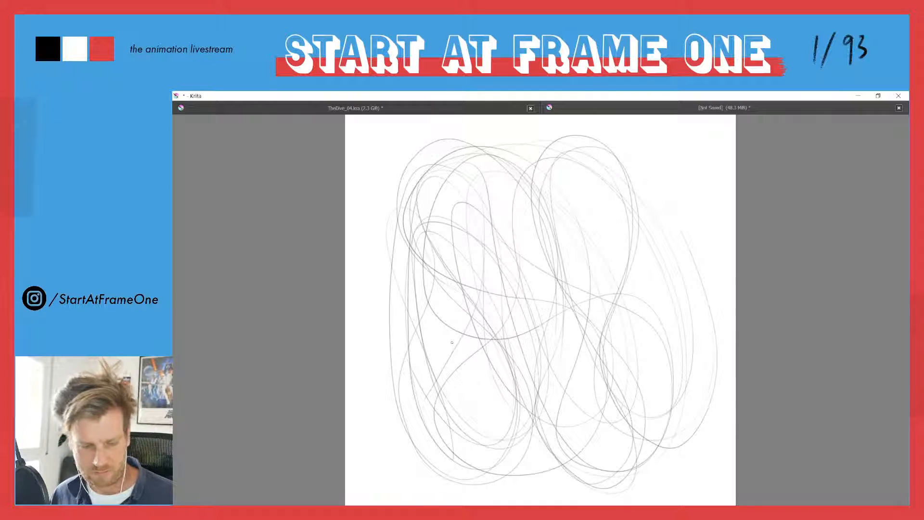
# View the diver illustration in TheDive_04.kra again with its page centred, then go back to the practice sketch
pyautogui.click(316, 108)
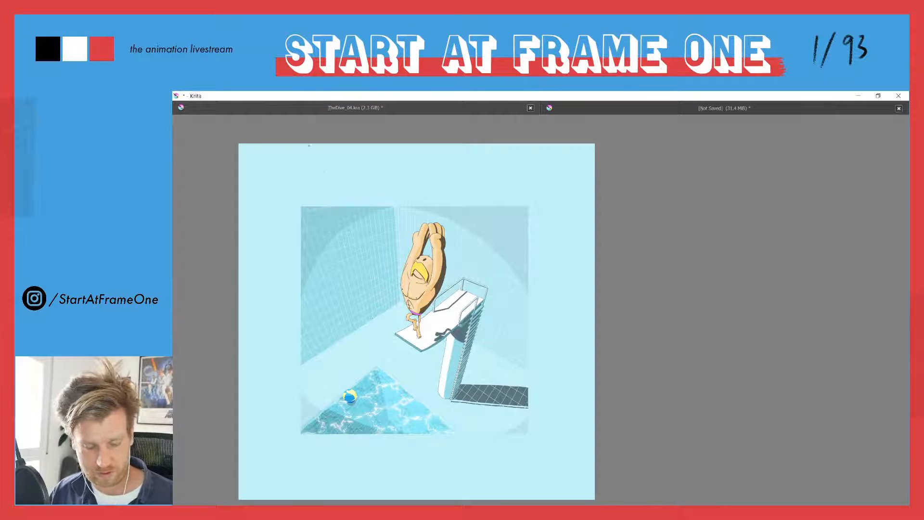
pyautogui.moveTo(346, 285); pyautogui.dragTo(467, 284)
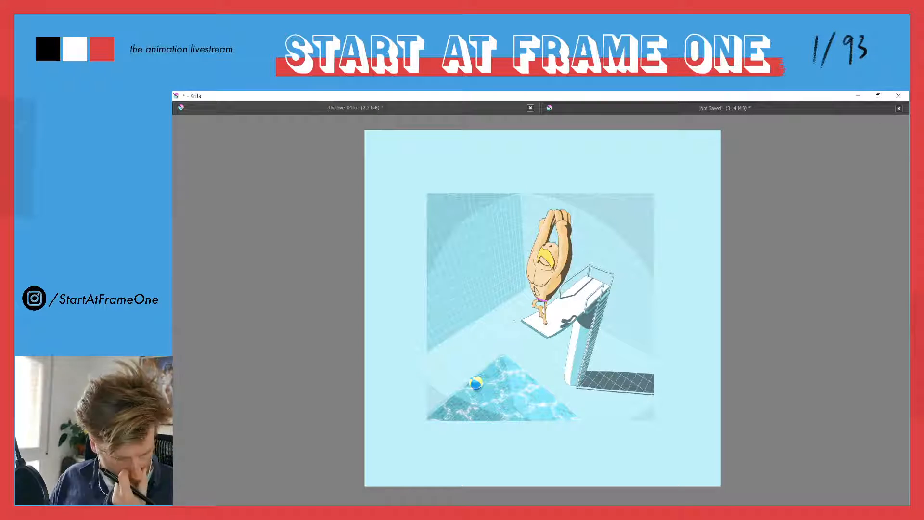
pyautogui.click(652, 108)
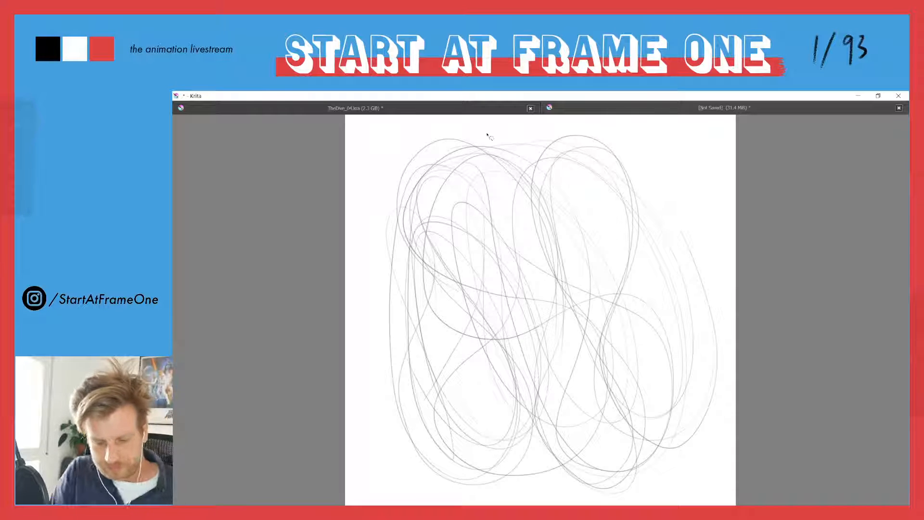
# Clear all the practice loops from the canvas by lassoing and deleting them, leaving nothing selected
pyautogui.moveTo(407, 135)
pyautogui.mouseDown()
pyautogui.moveTo(660, 123)
pyautogui.moveTo(493, 504)
pyautogui.moveTo(397, 118)
pyautogui.mouseUp()
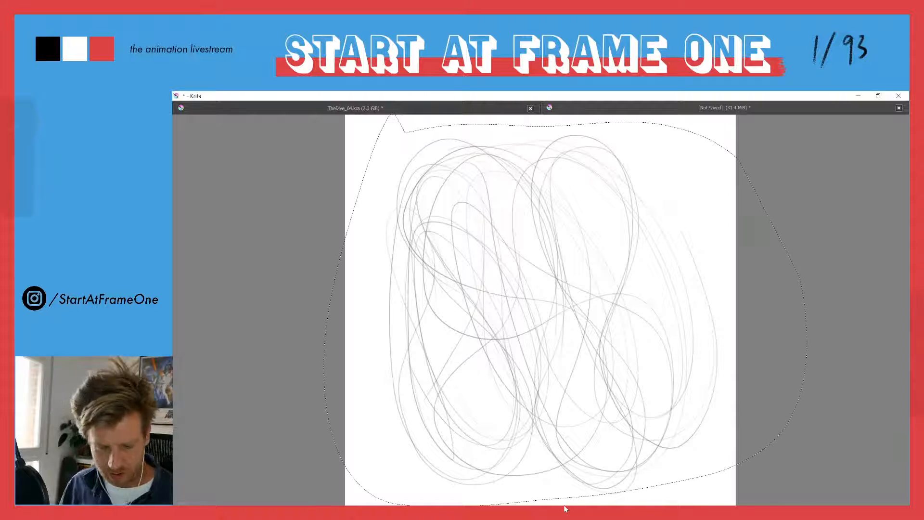
pyautogui.press('Delete')
pyautogui.hotkey('ctrl', 'shift', 'a')
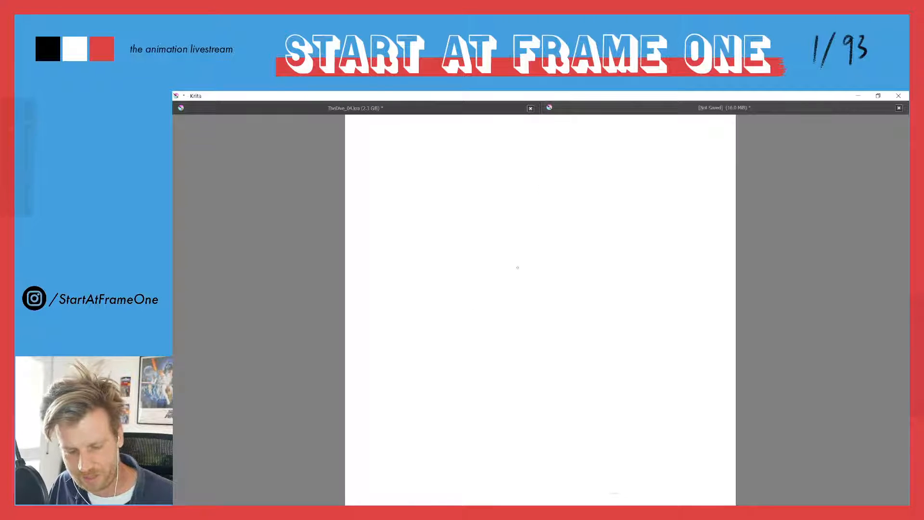
# Sketch a loose circle from several overlapping strokes just above the centre of the blank canvas, and undo the stray vertical stroke beside it
pyautogui.moveTo(567, 279); pyautogui.dragTo(495, 295)
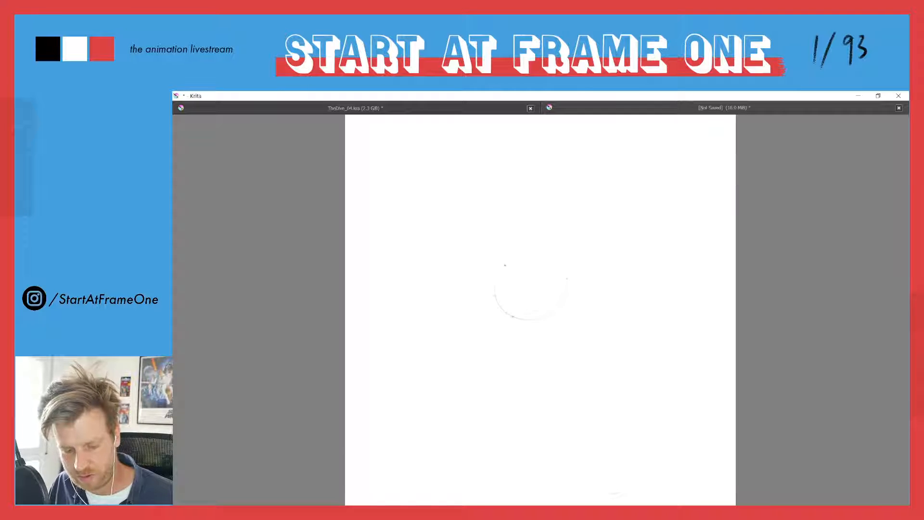
pyautogui.moveTo(557, 268); pyautogui.dragTo(571, 316)
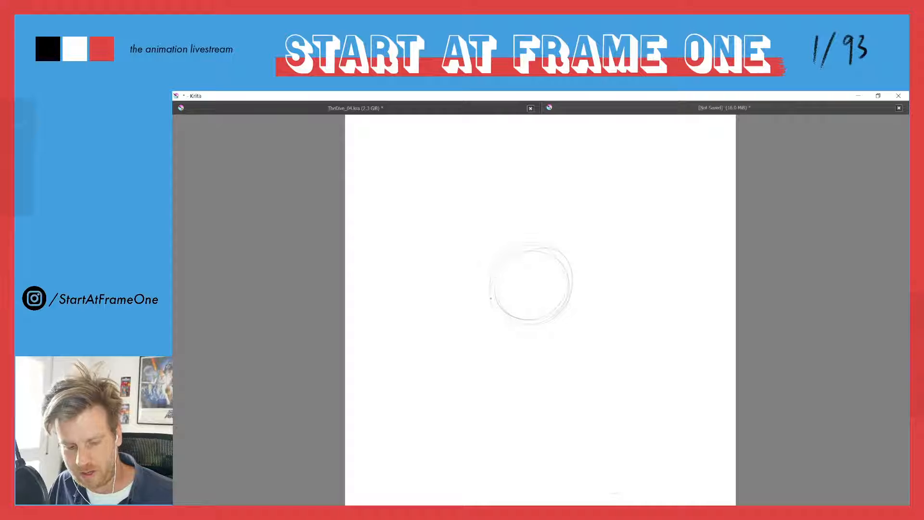
pyautogui.moveTo(553, 249)
pyautogui.mouseDown()
pyautogui.moveTo(564, 295)
pyautogui.moveTo(556, 318)
pyautogui.mouseUp()
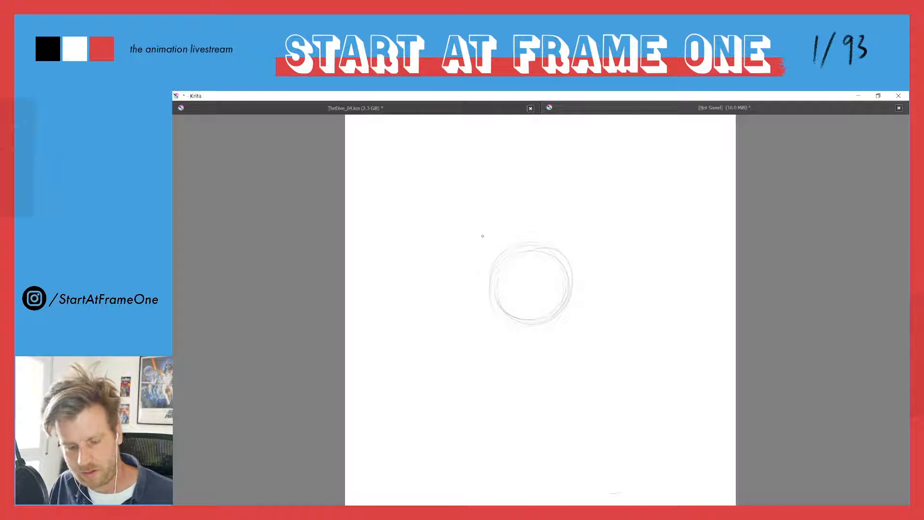
pyautogui.moveTo(480, 230); pyautogui.dragTo(477, 269)
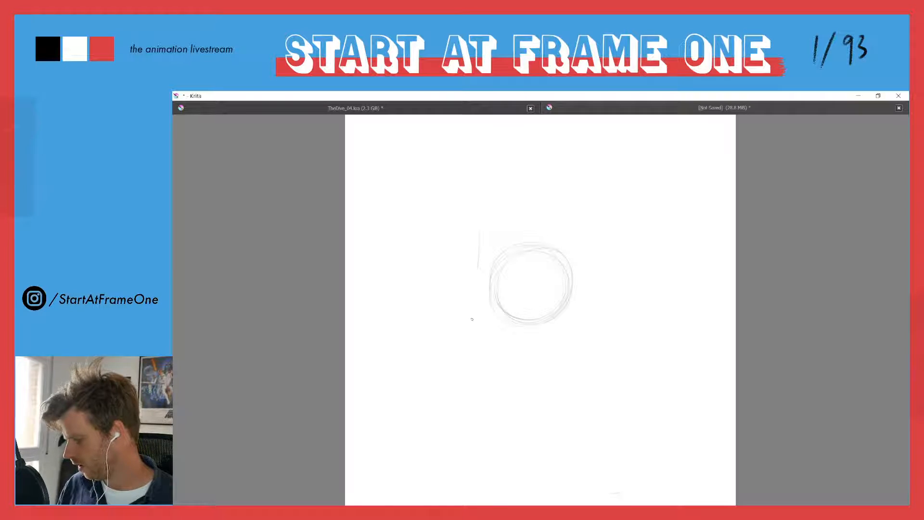
pyautogui.hotkey('ctrl', 'z')
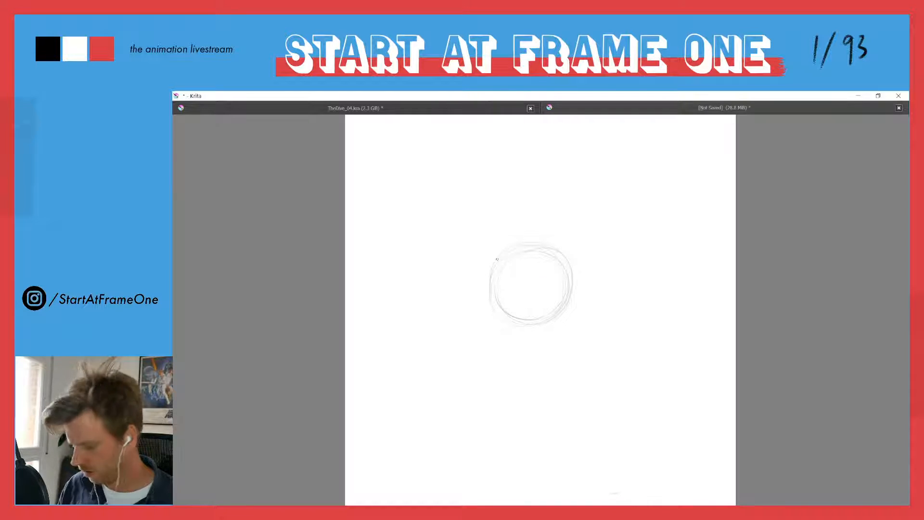
# Sketch the outline of a curved column that rises from the circle and bends toward the page's upper right
pyautogui.moveTo(474, 237); pyautogui.dragTo(473, 256)
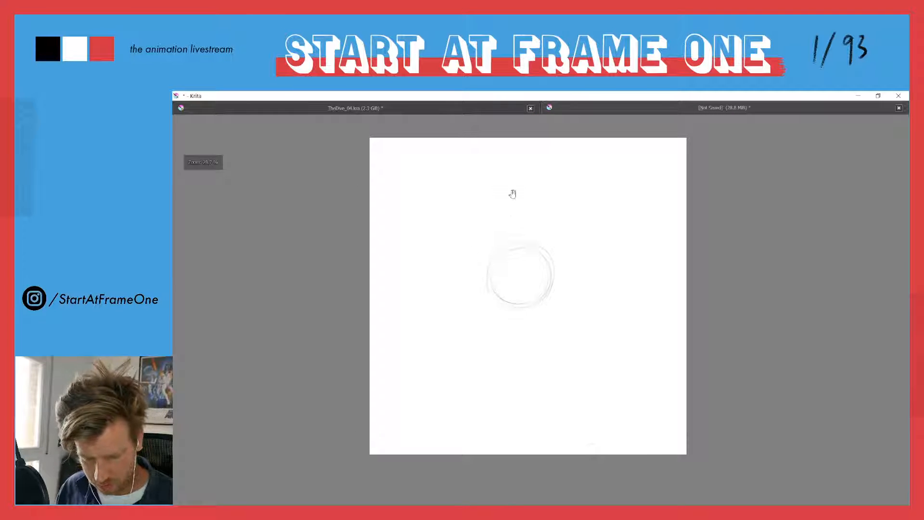
pyautogui.moveTo(515, 209); pyautogui.dragTo(505, 260)
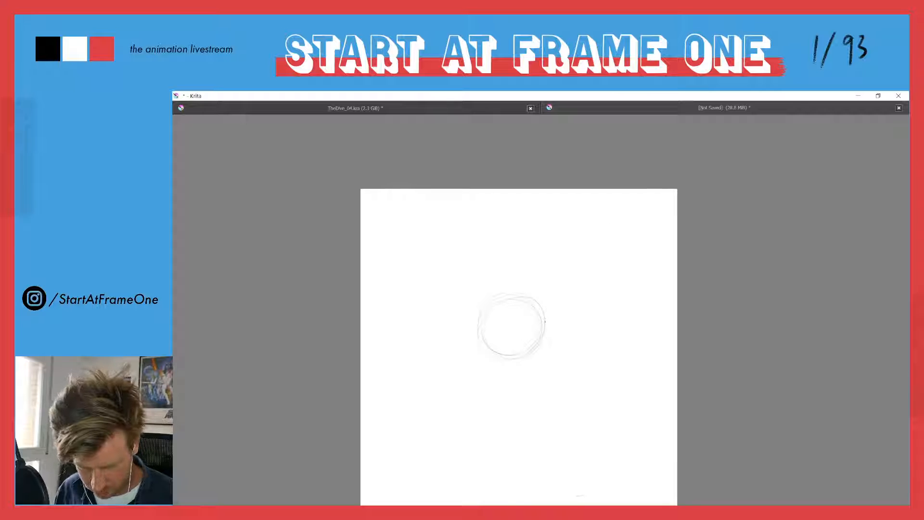
pyautogui.moveTo(547, 296); pyautogui.dragTo(585, 239)
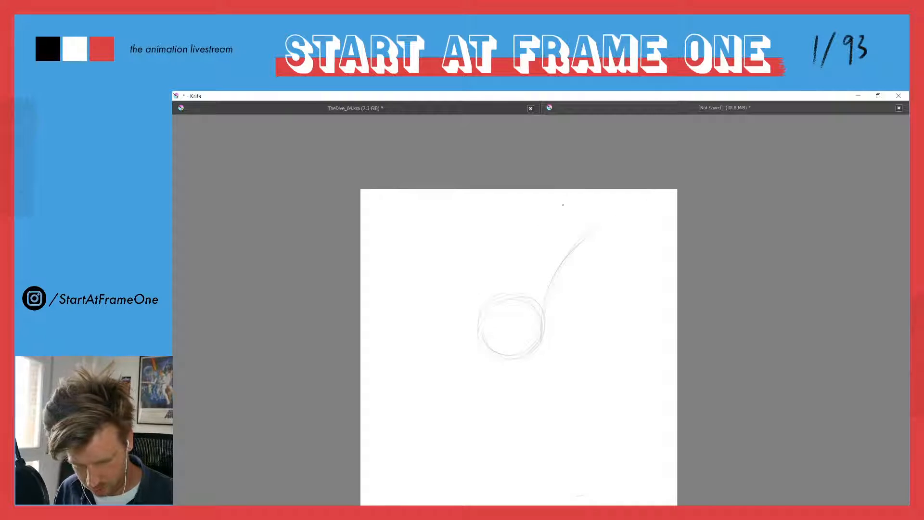
pyautogui.moveTo(529, 277); pyautogui.dragTo(552, 232)
pyautogui.moveTo(524, 276)
pyautogui.mouseDown()
pyautogui.moveTo(566, 216)
pyautogui.moveTo(534, 203)
pyautogui.mouseUp()
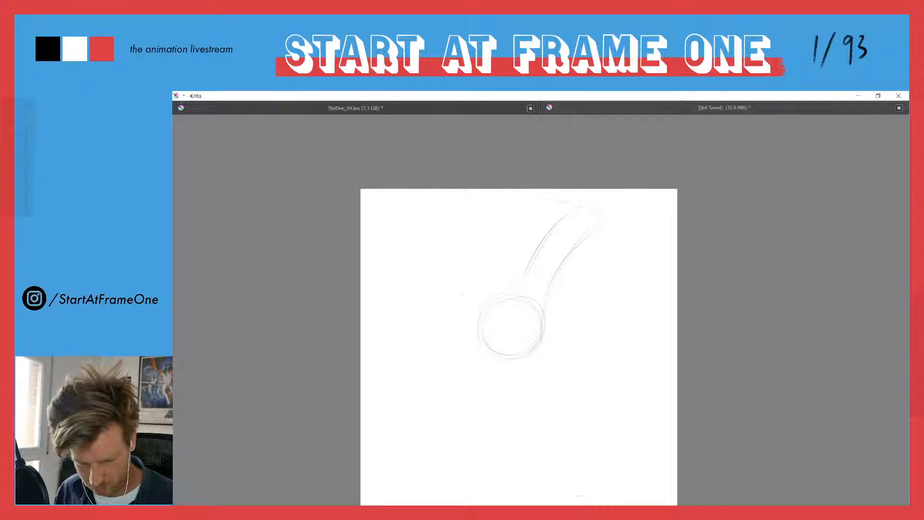
pyautogui.moveTo(486, 284); pyautogui.dragTo(517, 220)
# Darken the curved column's inner edge and left side with repeated long strokes to suggest its box-like volume
pyautogui.moveTo(539, 266); pyautogui.dragTo(570, 217)
pyautogui.moveTo(524, 276); pyautogui.dragTo(568, 216)
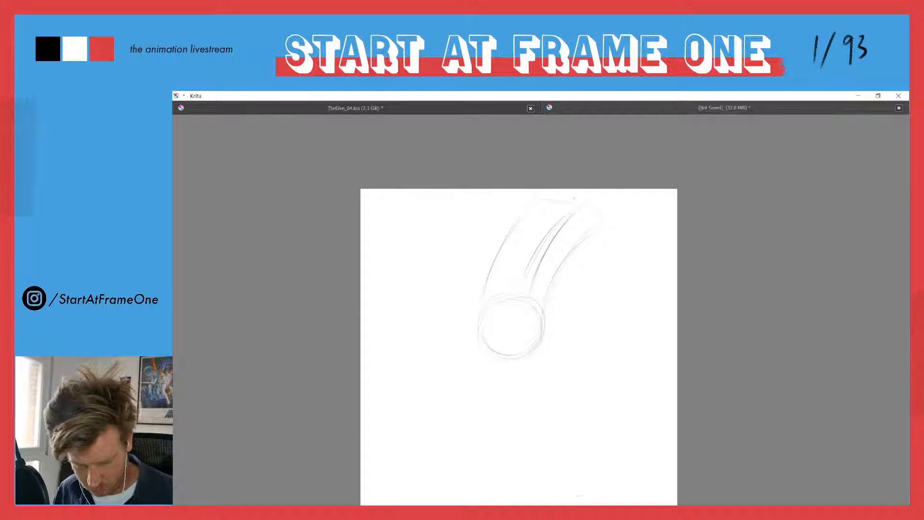
pyautogui.moveTo(547, 247); pyautogui.dragTo(567, 216)
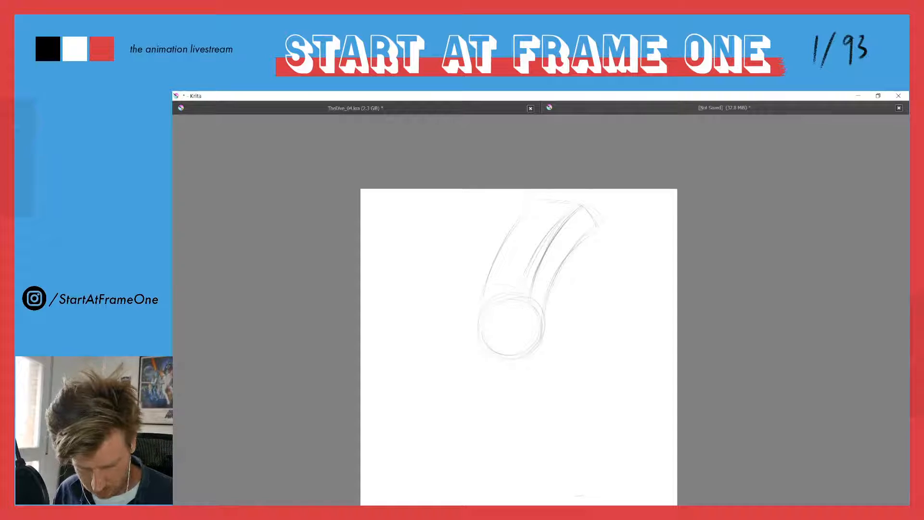
pyautogui.moveTo(520, 229); pyautogui.dragTo(492, 286)
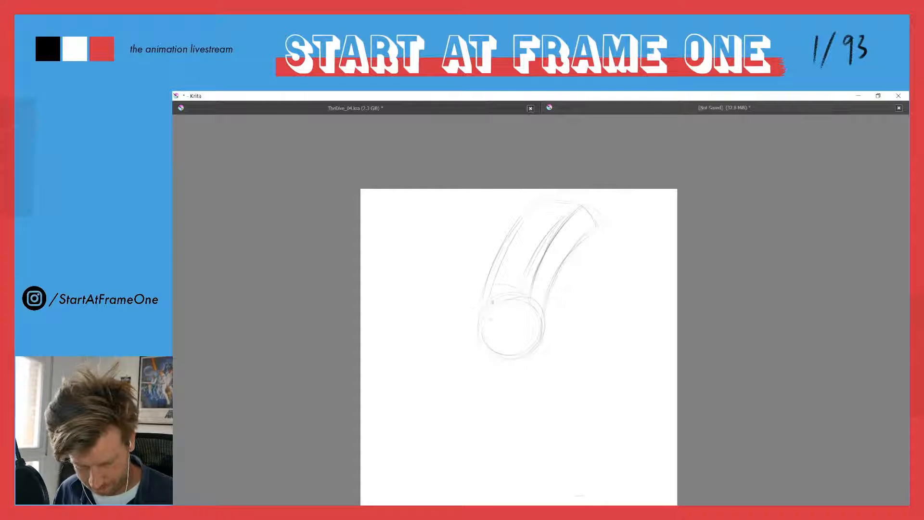
pyautogui.moveTo(543, 199); pyautogui.dragTo(511, 242)
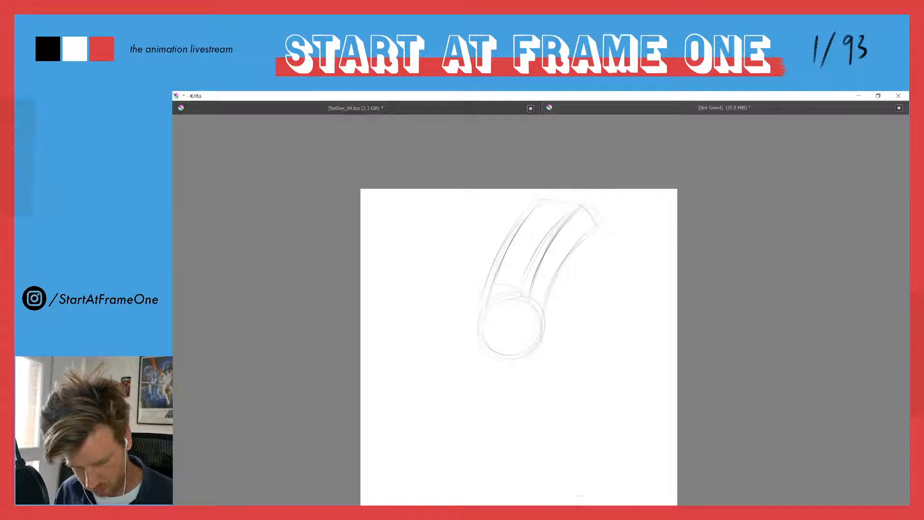
# Rework the circle into a wider ball with overlapping arcs and a flat base line, and add another inner line to the column
pyautogui.moveTo(516, 293); pyautogui.dragTo(540, 316)
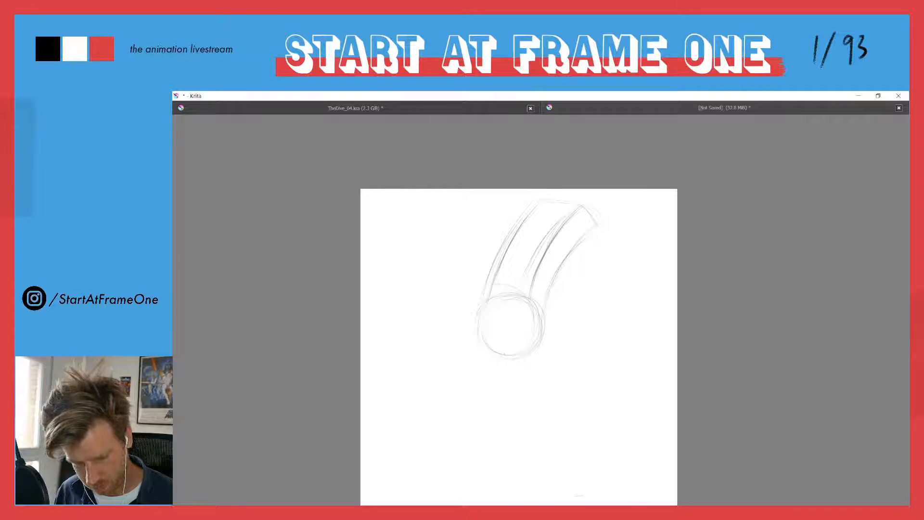
pyautogui.moveTo(477, 309); pyautogui.dragTo(502, 356)
pyautogui.moveTo(529, 303); pyautogui.dragTo(482, 351)
pyautogui.moveTo(488, 317); pyautogui.dragTo(483, 339)
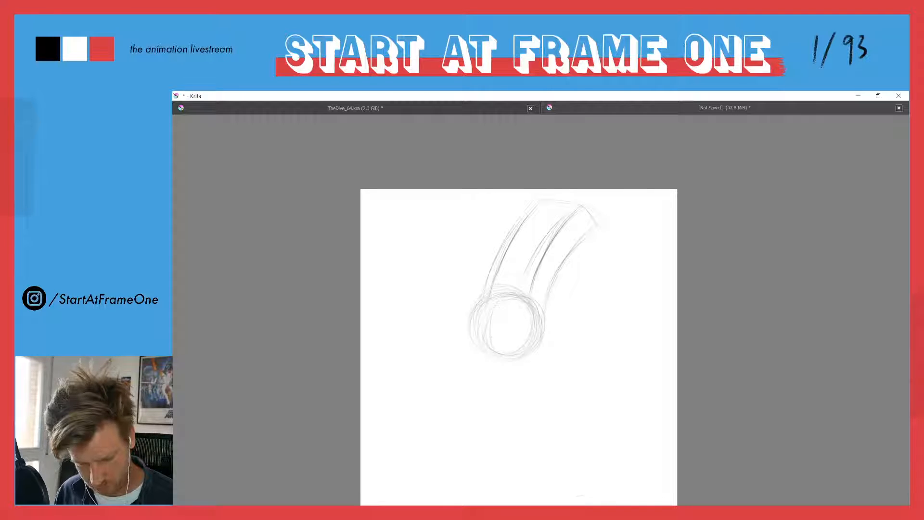
pyautogui.moveTo(512, 274); pyautogui.dragTo(545, 216)
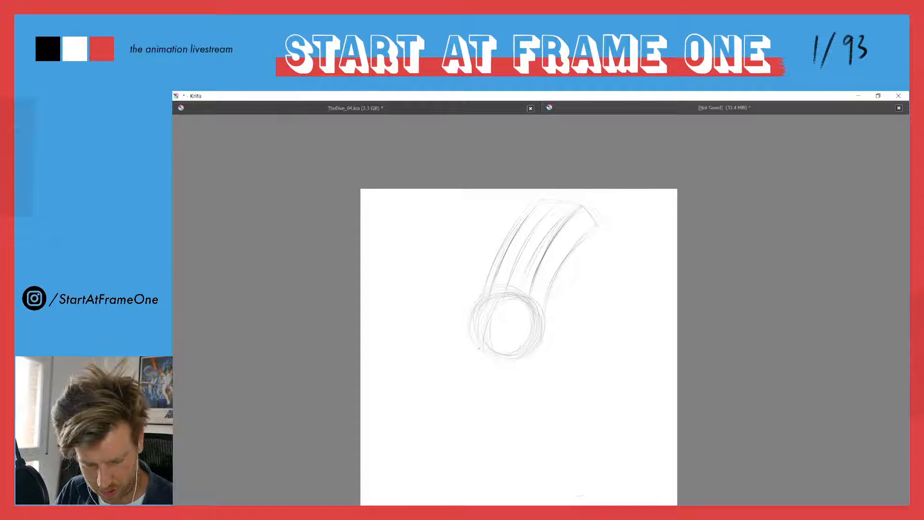
pyautogui.moveTo(507, 355)
pyautogui.mouseDown()
pyautogui.moveTo(477, 352)
pyautogui.moveTo(530, 351)
pyautogui.mouseUp()
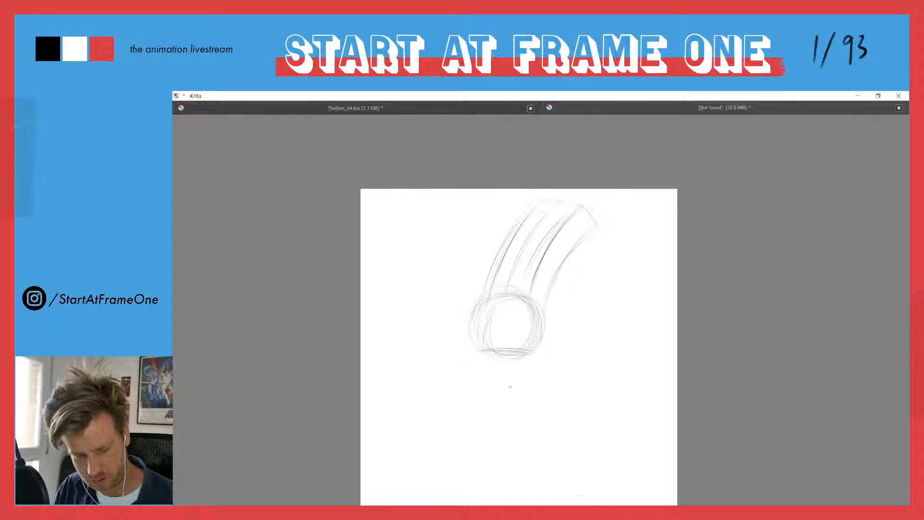
# Sketch a flared, hoof-like form below the ball, with slanted sides, a rounded bottom and a side plane line
pyautogui.moveTo(537, 359); pyautogui.dragTo(555, 428)
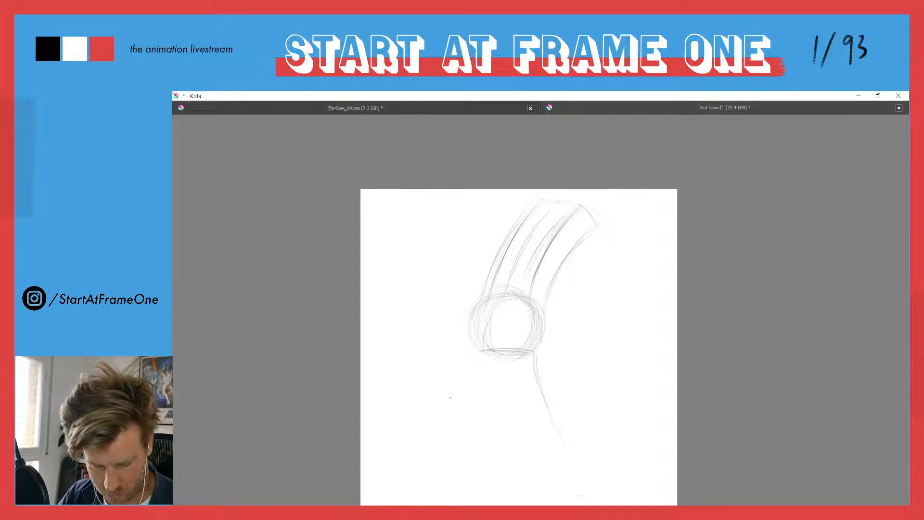
pyautogui.moveTo(470, 407); pyautogui.dragTo(525, 410)
pyautogui.moveTo(476, 350)
pyautogui.mouseDown()
pyautogui.moveTo(449, 402)
pyautogui.moveTo(511, 421)
pyautogui.mouseUp()
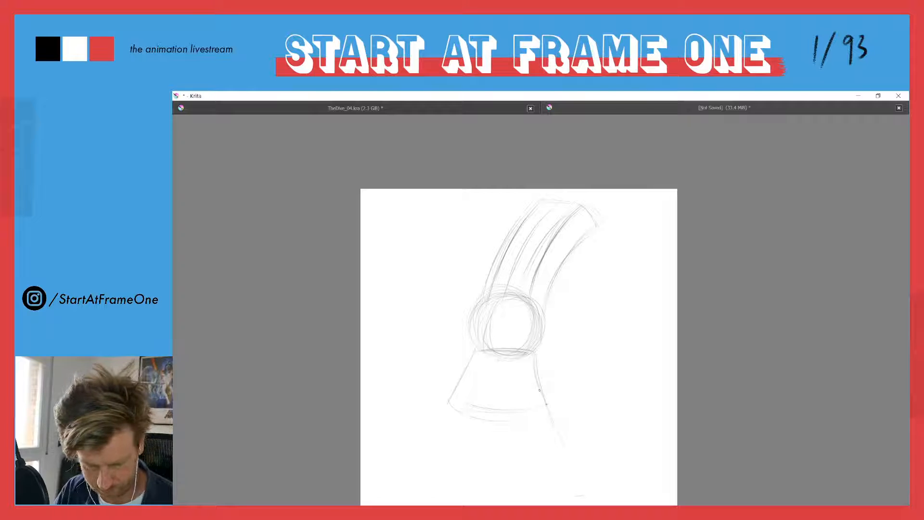
pyautogui.moveTo(476, 349); pyautogui.dragTo(534, 352)
pyautogui.moveTo(450, 402); pyautogui.dragTo(535, 409)
pyautogui.moveTo(459, 402)
pyautogui.mouseDown()
pyautogui.moveTo(539, 413)
pyautogui.moveTo(490, 401)
pyautogui.mouseUp()
pyautogui.moveTo(481, 346); pyautogui.dragTo(522, 349)
pyautogui.moveTo(475, 346)
pyautogui.mouseDown()
pyautogui.moveTo(512, 347)
pyautogui.moveTo(474, 396)
pyautogui.mouseUp()
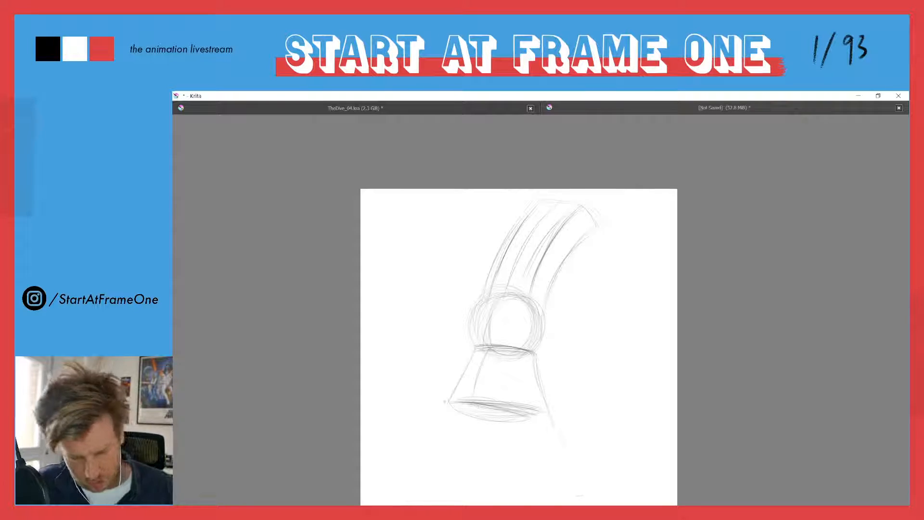
# Shade the bottom of the flared form and strengthen the side plane line through the flared form, ball and column
pyautogui.moveTo(469, 412); pyautogui.dragTo(533, 414)
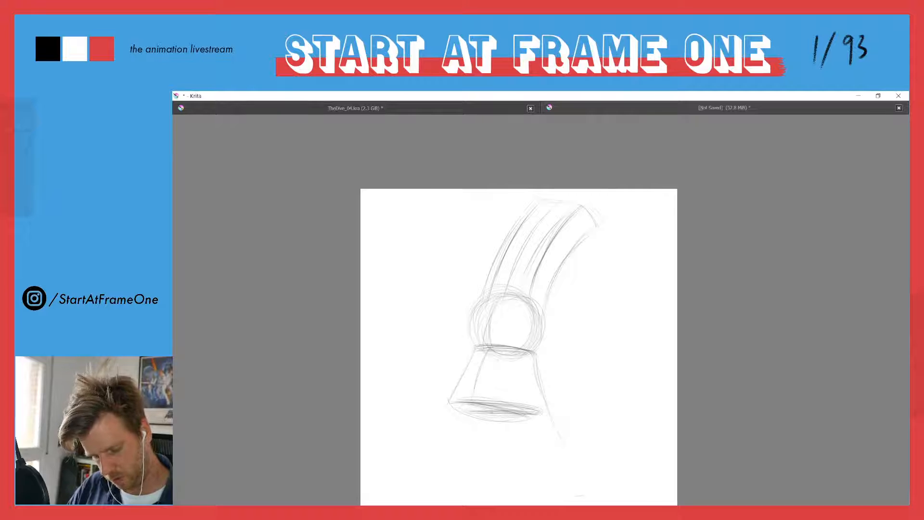
pyautogui.moveTo(477, 402); pyautogui.dragTo(531, 418)
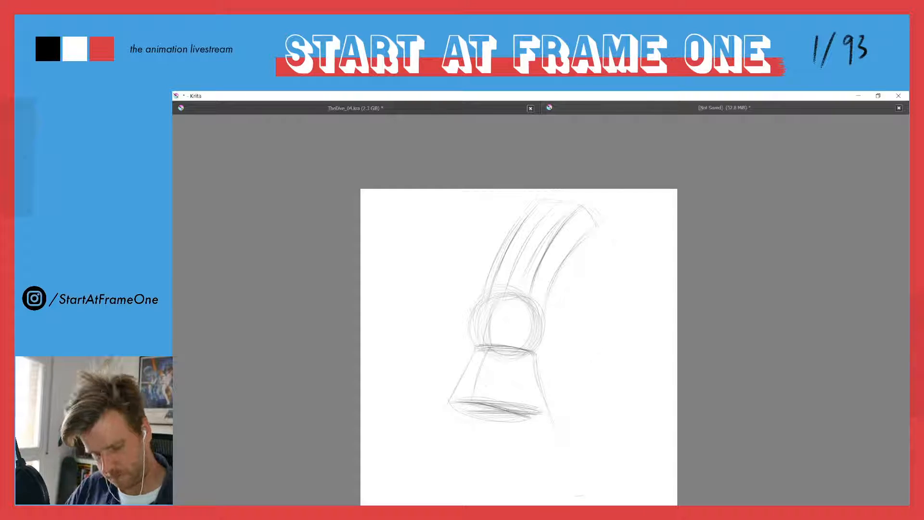
pyautogui.moveTo(484, 354); pyautogui.dragTo(471, 394)
pyautogui.moveTo(490, 315); pyautogui.dragTo(485, 347)
pyautogui.moveTo(549, 207); pyautogui.dragTo(506, 289)
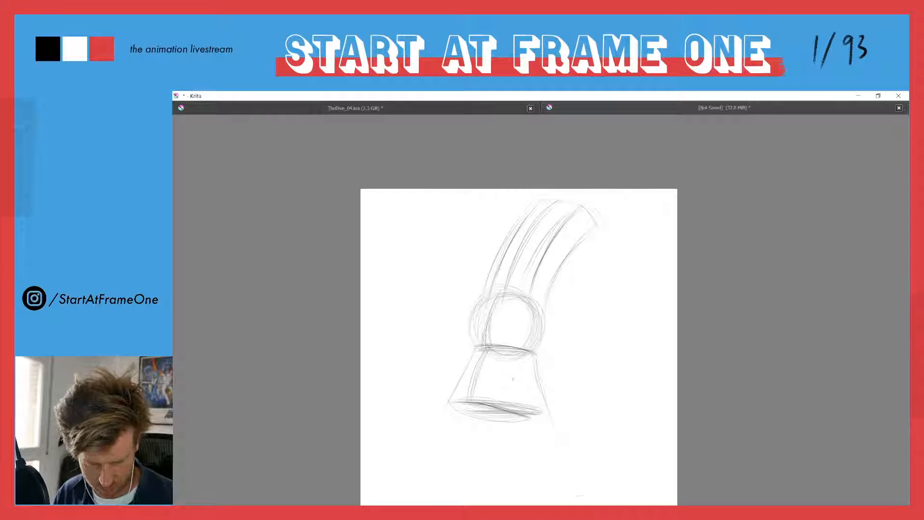
# Firm up the outer contours of the flared form and the ball above it
pyautogui.moveTo(538, 369); pyautogui.dragTo(548, 408)
pyautogui.moveTo(466, 364)
pyautogui.mouseDown()
pyautogui.moveTo(452, 406)
pyautogui.moveTo(485, 421)
pyautogui.moveTo(524, 419)
pyautogui.mouseUp()
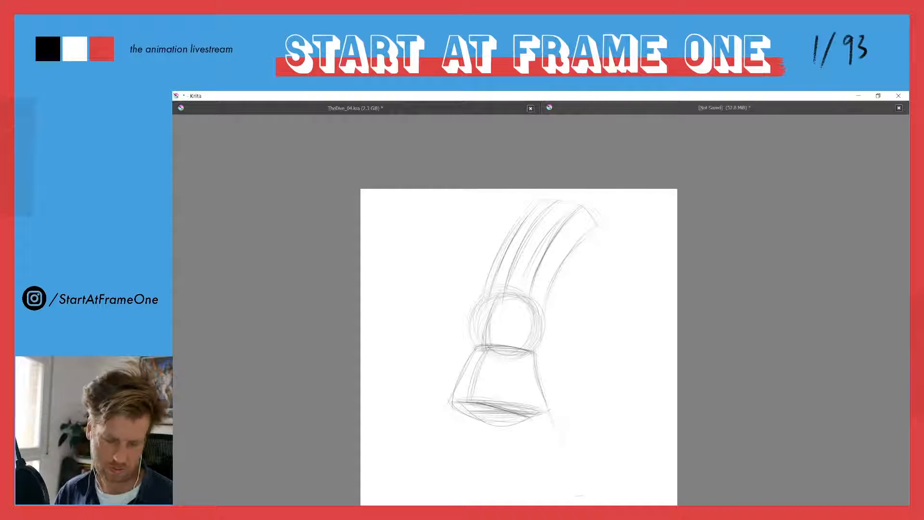
pyautogui.moveTo(475, 344)
pyautogui.mouseDown()
pyautogui.moveTo(470, 305)
pyautogui.moveTo(493, 298)
pyautogui.moveTo(547, 328)
pyautogui.mouseUp()
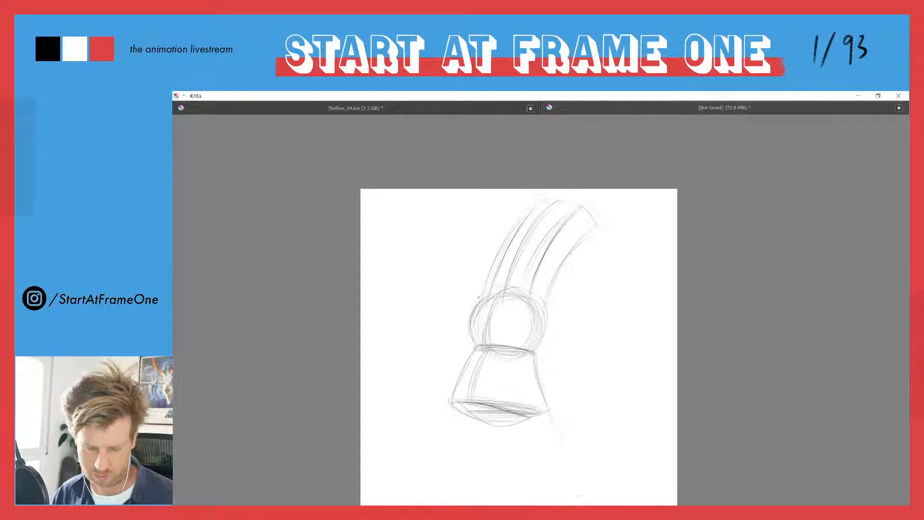
# Erase the excess construction lines along the column's left edge and inside the ball, and redraw the ball's side contours
pyautogui.moveTo(505, 238)
pyautogui.mouseDown()
pyautogui.moveTo(485, 276)
pyautogui.moveTo(497, 280)
pyautogui.mouseUp()
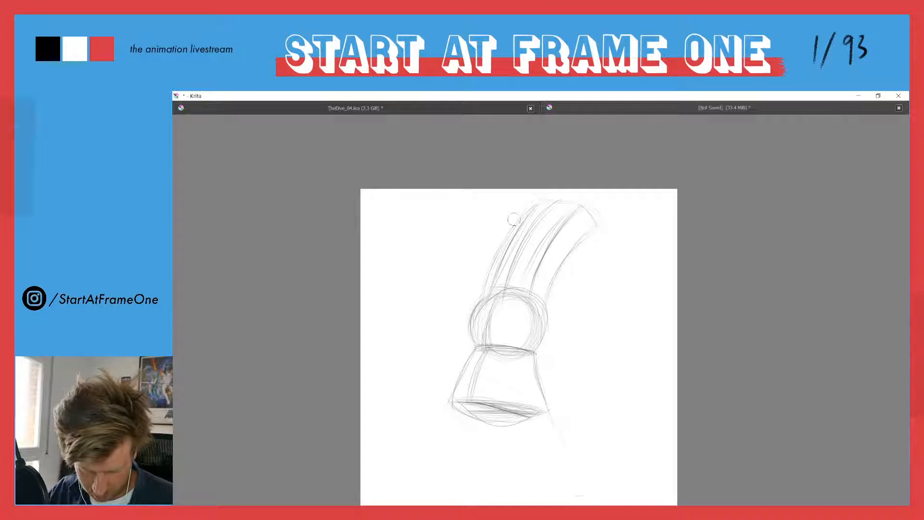
pyautogui.moveTo(506, 294)
pyautogui.mouseDown()
pyautogui.moveTo(488, 335)
pyautogui.moveTo(522, 340)
pyautogui.moveTo(496, 299)
pyautogui.moveTo(508, 304)
pyautogui.moveTo(464, 301)
pyautogui.moveTo(455, 320)
pyautogui.mouseUp()
pyautogui.press('e')
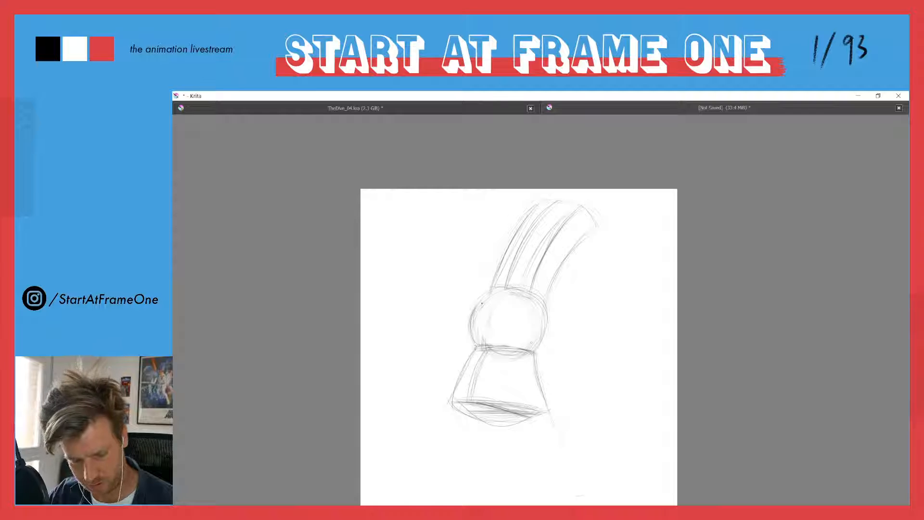
pyautogui.moveTo(543, 303); pyautogui.dragTo(547, 326)
pyautogui.moveTo(484, 308); pyautogui.dragTo(480, 333)
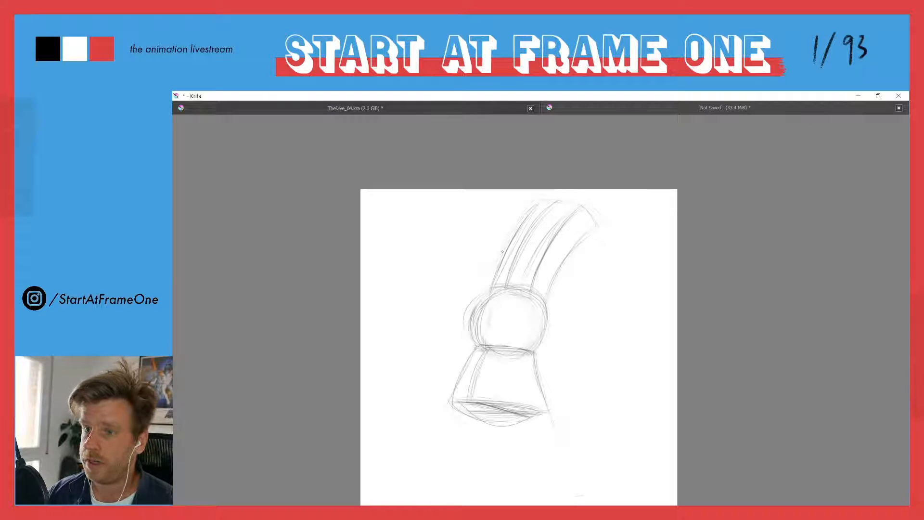
# Fade the sketch layer to about 47% opacity, add a new paint layer above it and return to the canvas-only view
pyautogui.press('Tab')
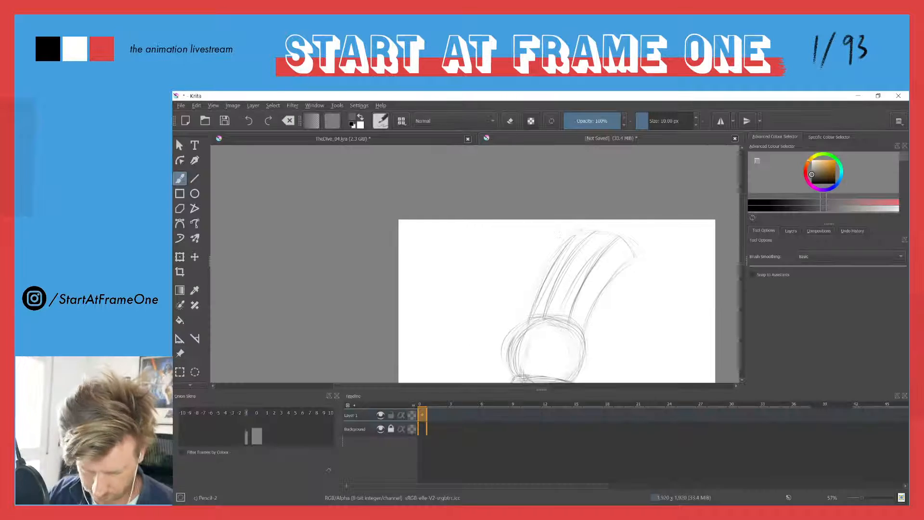
pyautogui.click(791, 230)
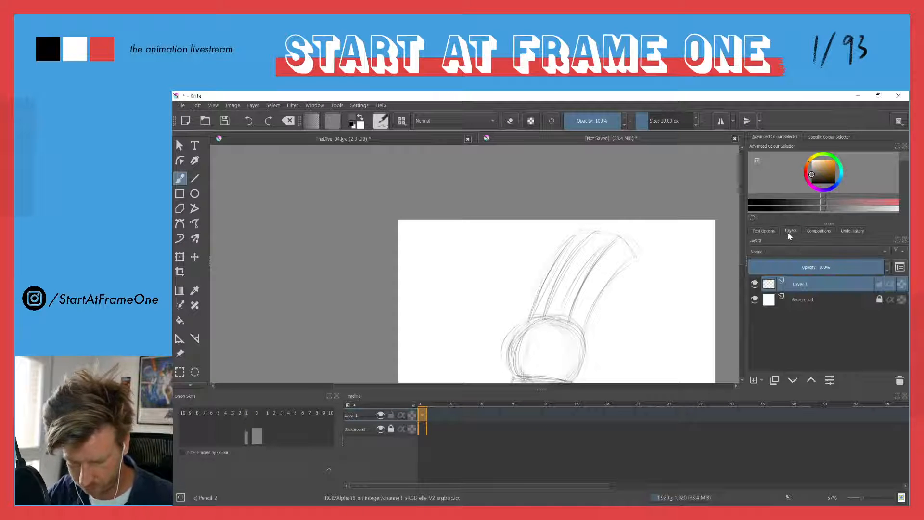
pyautogui.click(813, 267)
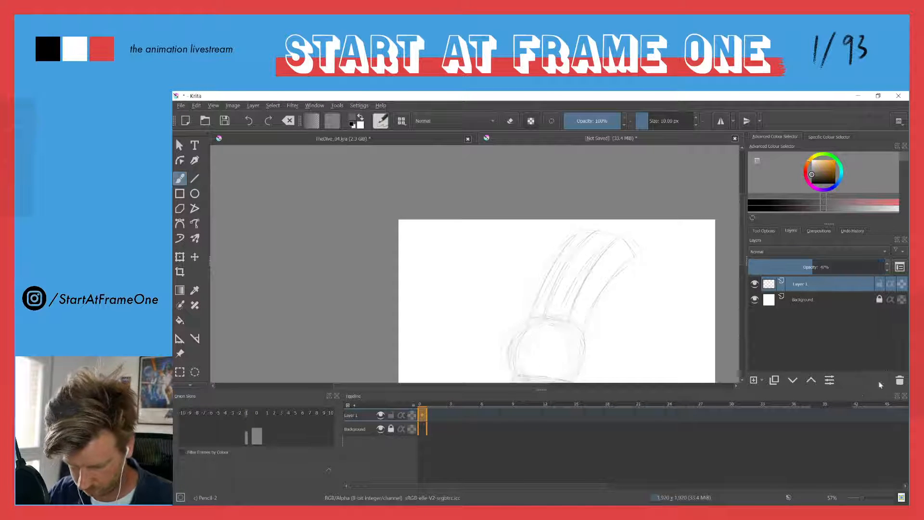
pyautogui.click(754, 380)
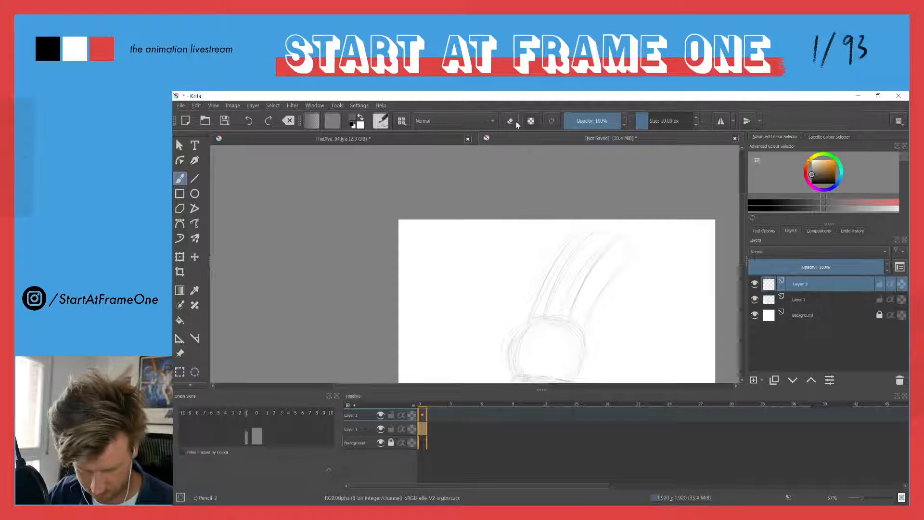
pyautogui.press('Tab')
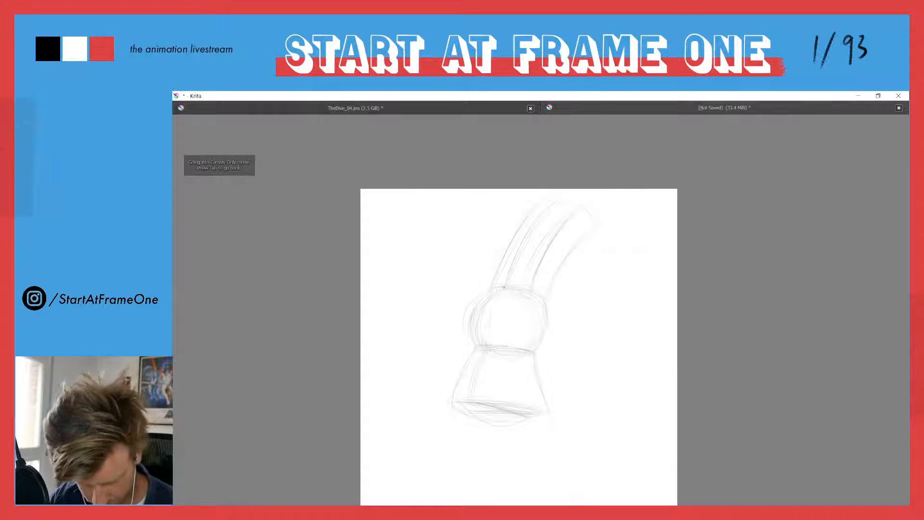
# Sketch the brow line along the top of the ball and the nose's bridge and tip down its front side
pyautogui.moveTo(517, 289)
pyautogui.mouseDown()
pyautogui.moveTo(495, 290)
pyautogui.moveTo(534, 294)
pyautogui.moveTo(490, 292)
pyautogui.mouseUp()
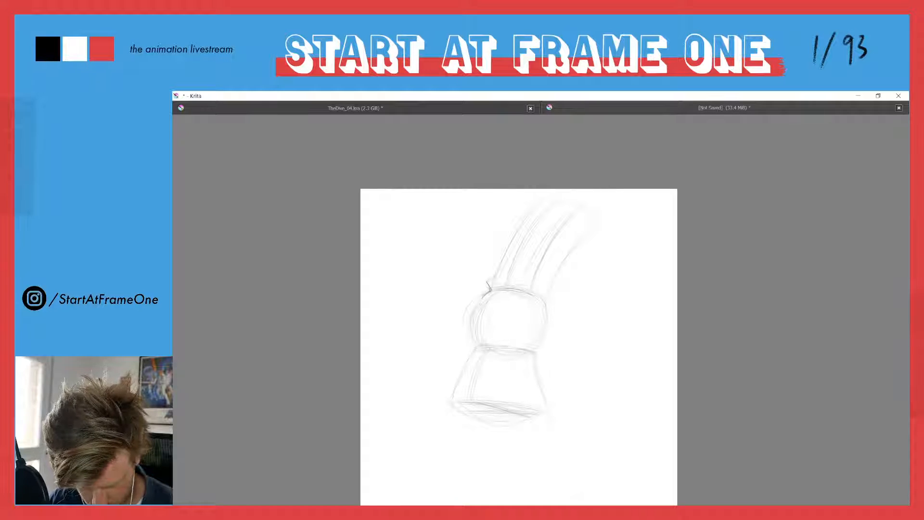
pyautogui.moveTo(540, 295); pyautogui.dragTo(538, 283)
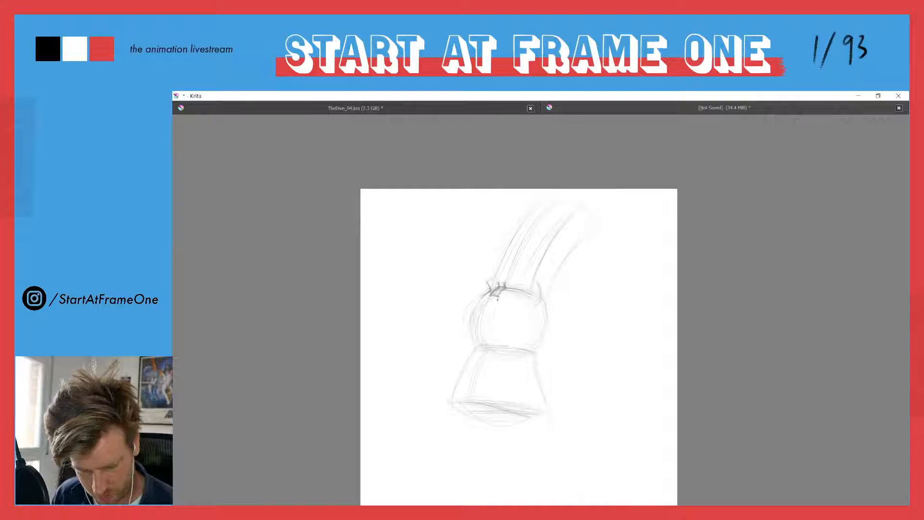
pyautogui.moveTo(489, 298); pyautogui.dragTo(473, 315)
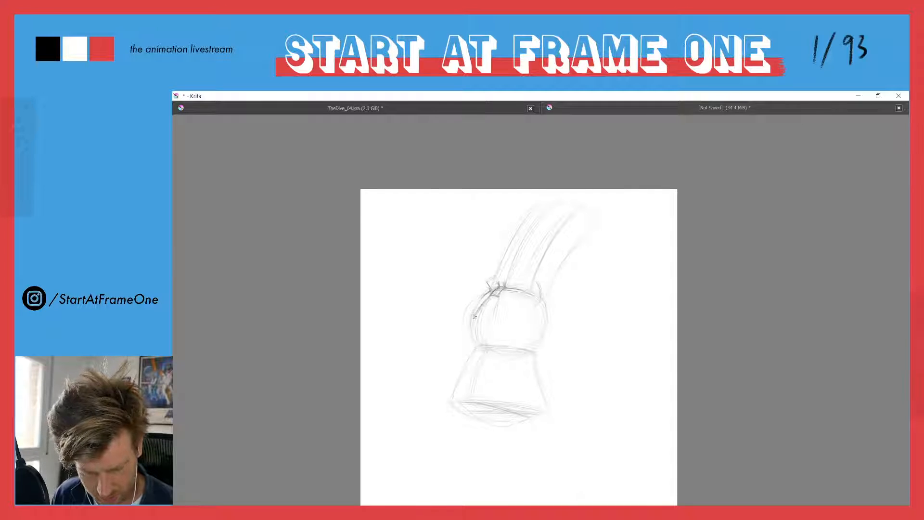
pyautogui.moveTo(479, 311); pyautogui.dragTo(464, 337)
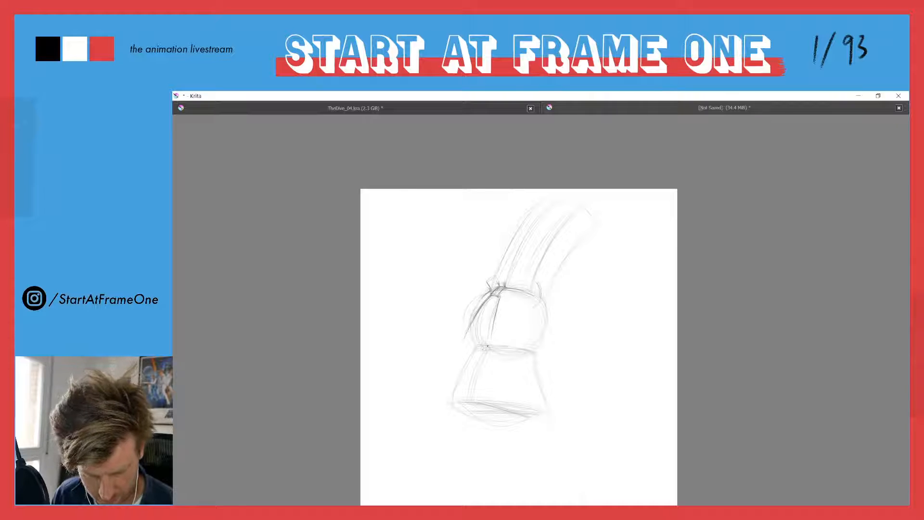
pyautogui.moveTo(461, 341); pyautogui.dragTo(471, 355)
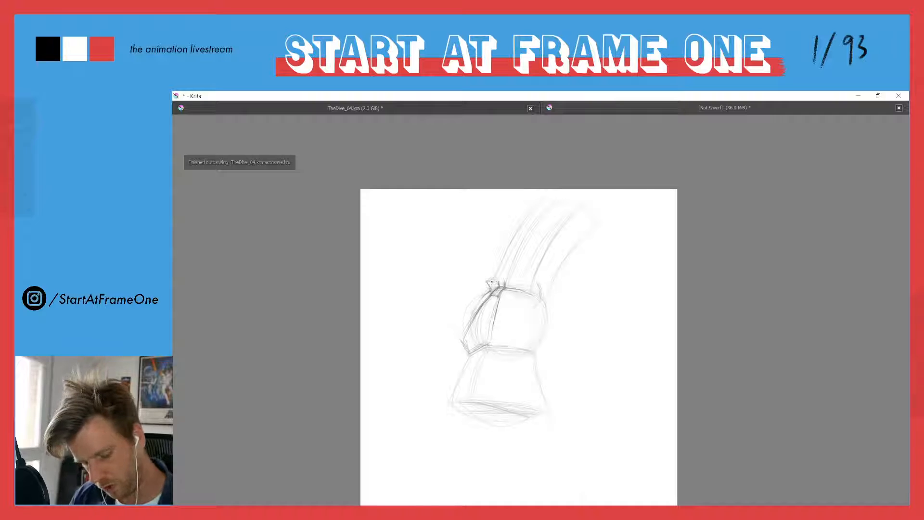
pyautogui.moveTo(497, 280); pyautogui.dragTo(520, 283)
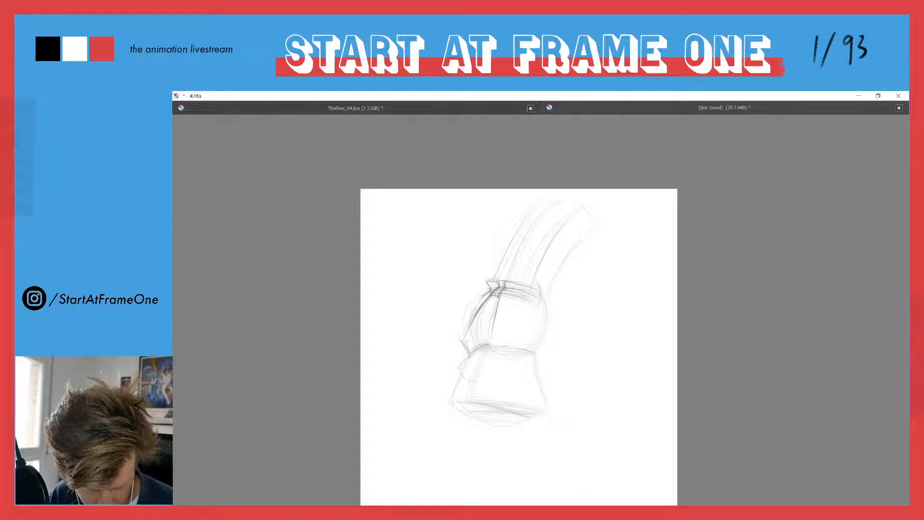
pyautogui.hotkey('ctrl', 'z')
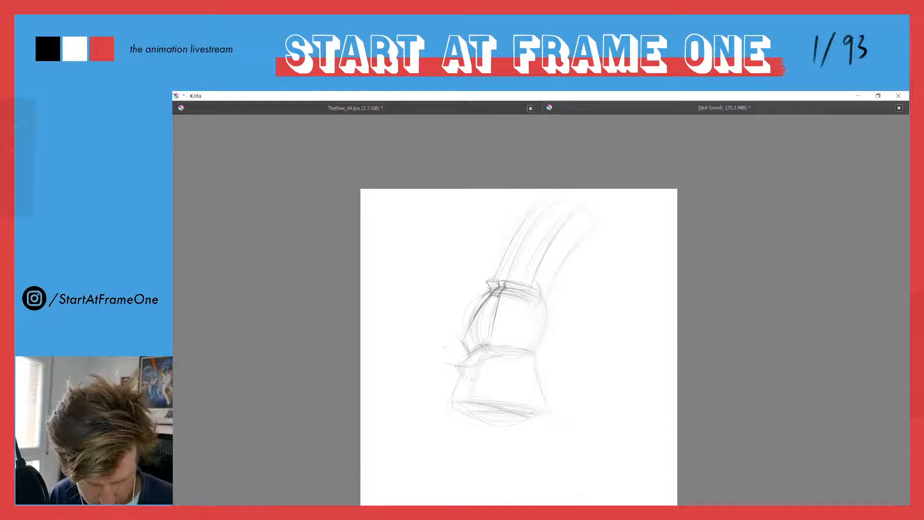
# Rough in the bulging far side of the mouth below the nose tip, overlapping the top of the flared form
pyautogui.moveTo(448, 347); pyautogui.dragTo(455, 362)
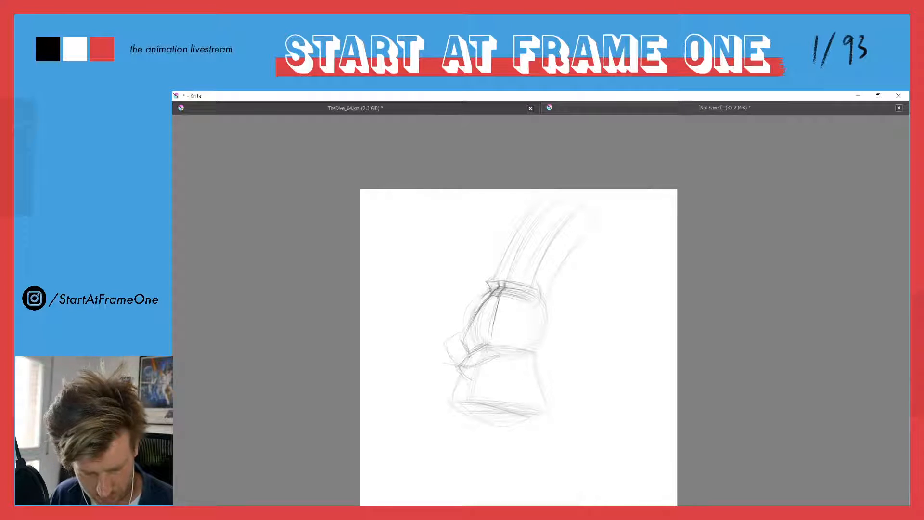
pyautogui.moveTo(446, 360)
pyautogui.mouseDown()
pyautogui.moveTo(459, 378)
pyautogui.moveTo(499, 367)
pyautogui.mouseUp()
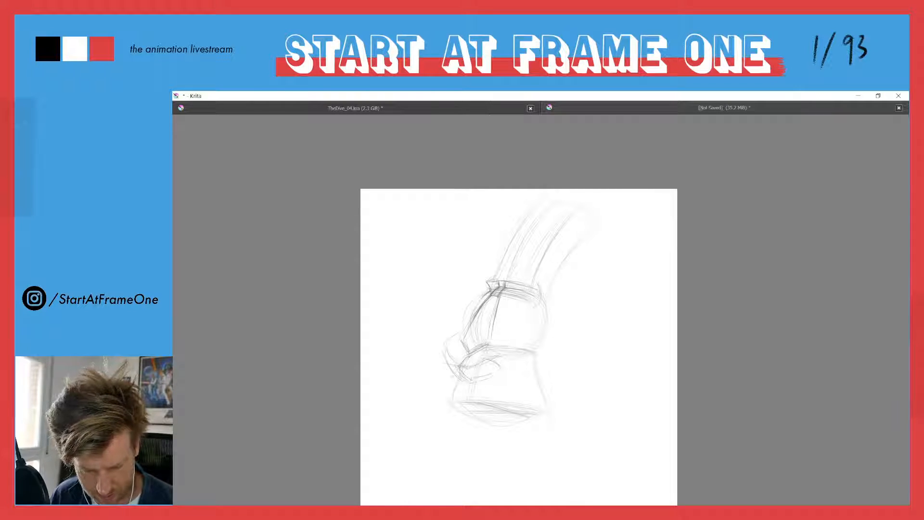
pyautogui.moveTo(447, 346); pyautogui.dragTo(462, 332)
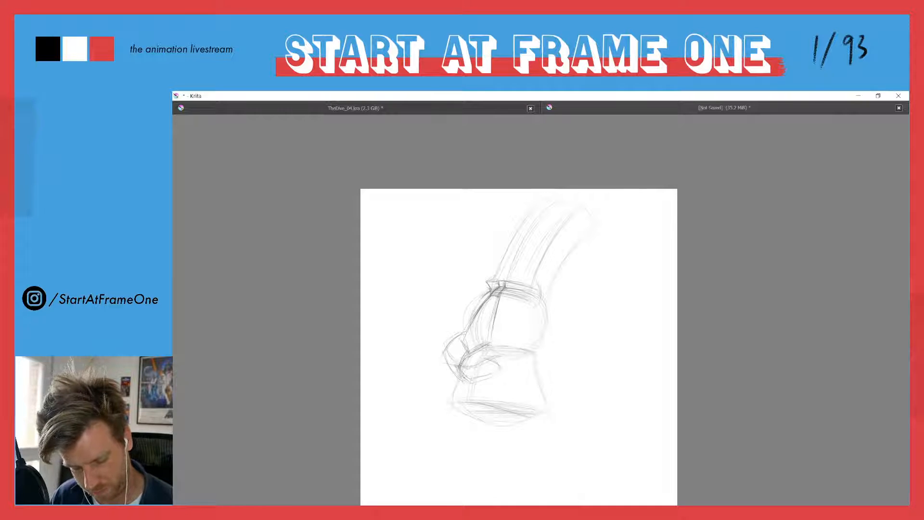
pyautogui.moveTo(450, 362); pyautogui.dragTo(461, 368)
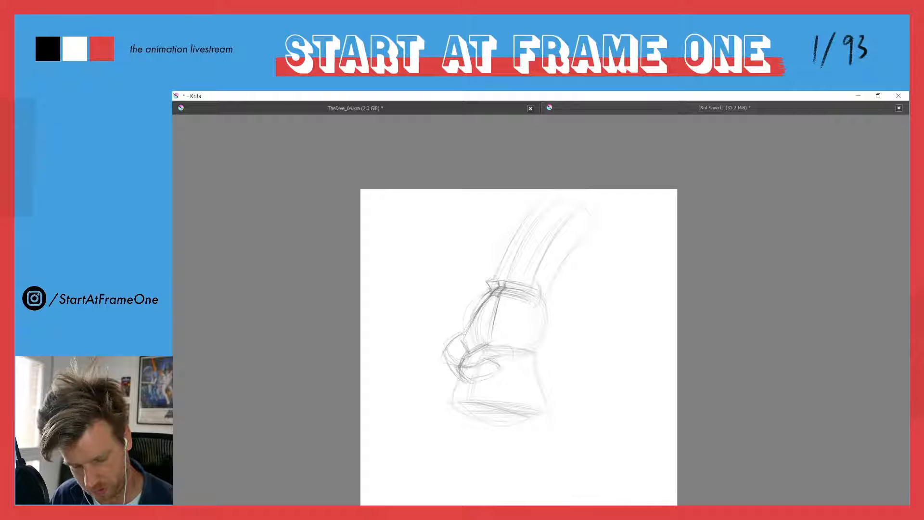
# Draw the near side of the full upper lip with the mouth opening beneath it, and darken the lip contours
pyautogui.moveTo(497, 342); pyautogui.dragTo(477, 362)
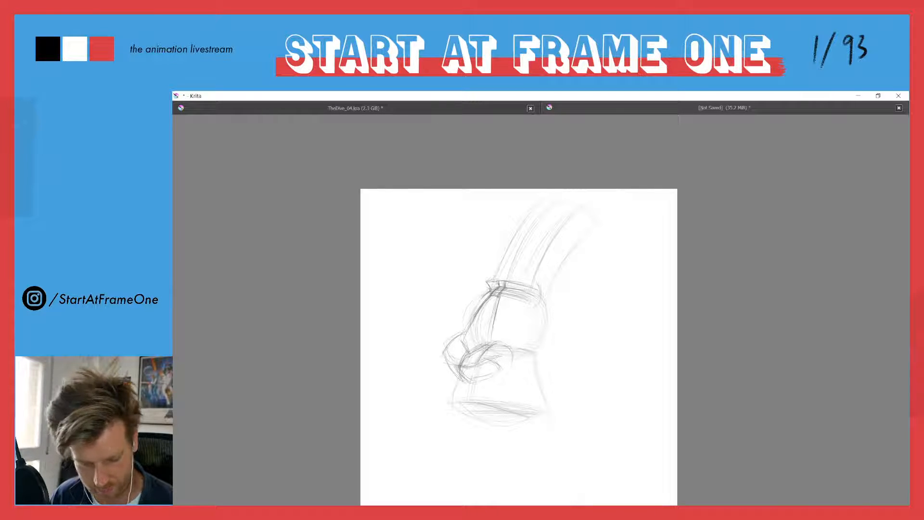
pyautogui.moveTo(491, 371); pyautogui.dragTo(481, 374)
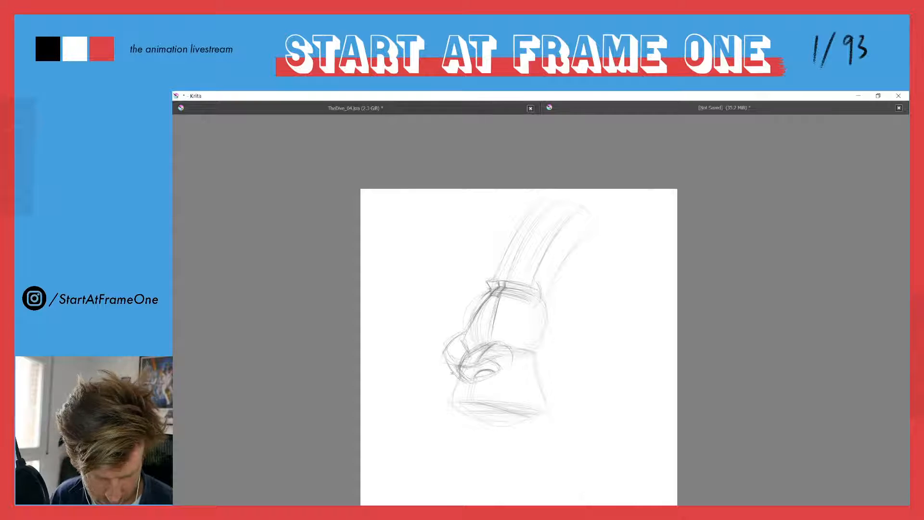
pyautogui.moveTo(448, 364); pyautogui.dragTo(456, 380)
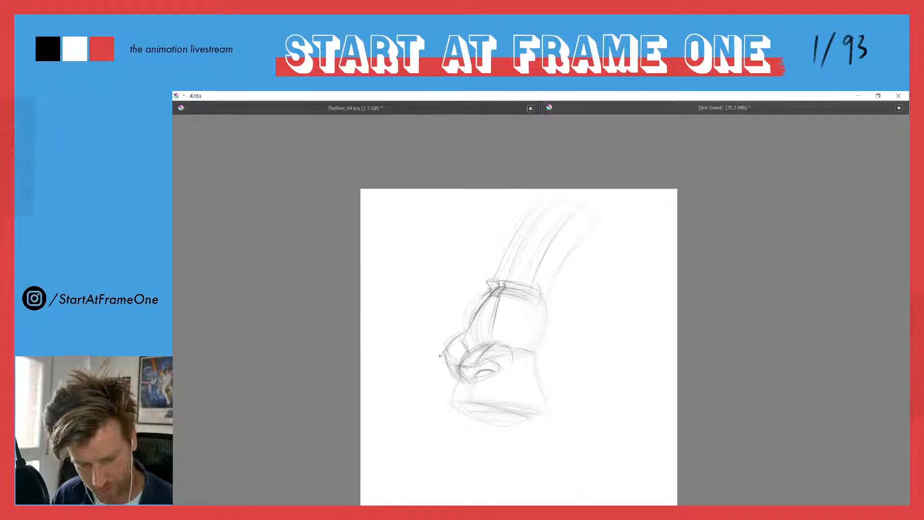
pyautogui.moveTo(453, 339)
pyautogui.mouseDown()
pyautogui.moveTo(451, 383)
pyautogui.moveTo(460, 384)
pyautogui.mouseUp()
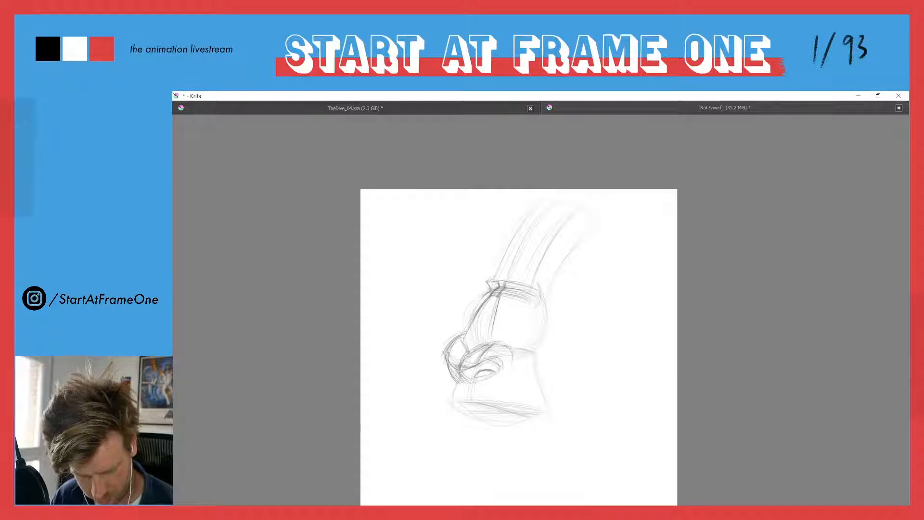
pyautogui.moveTo(505, 364); pyautogui.dragTo(511, 349)
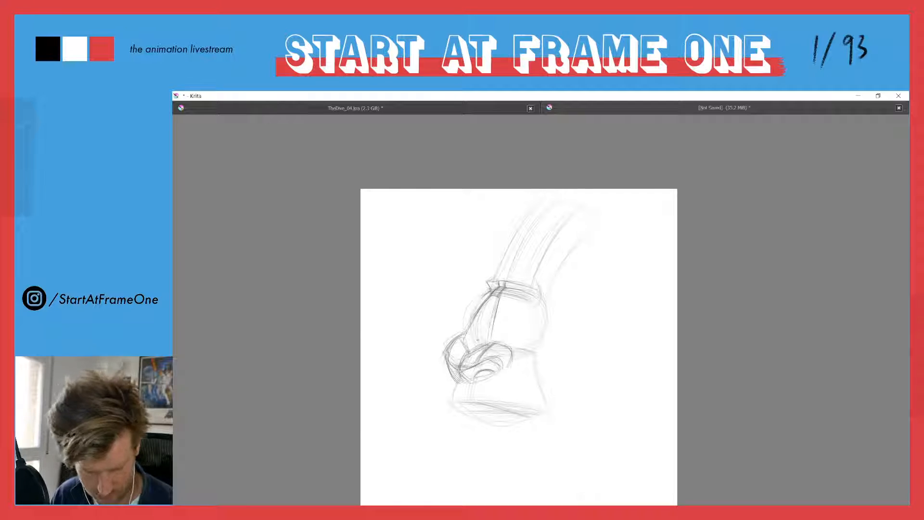
# Add the nose's side plane line and draw both eyes with lids and dark irises under the brow
pyautogui.moveTo(505, 316); pyautogui.dragTo(502, 303)
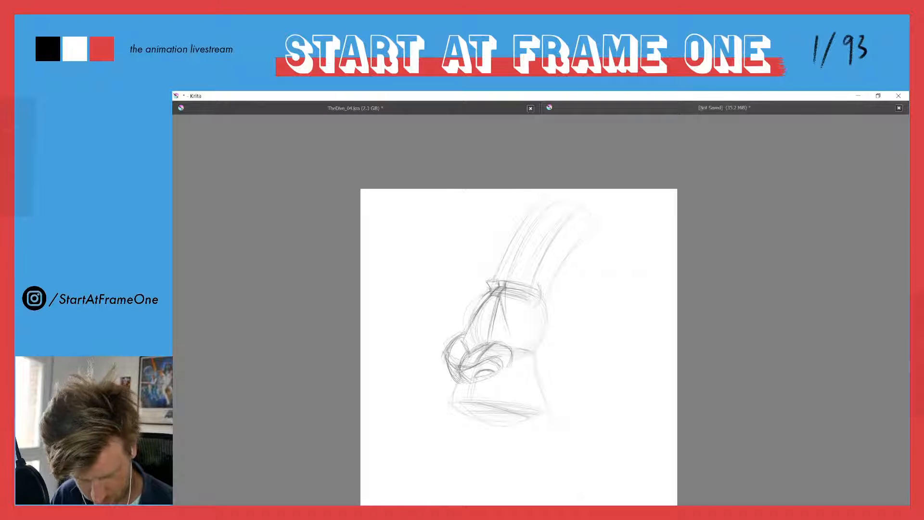
pyautogui.moveTo(533, 294)
pyautogui.mouseDown()
pyautogui.moveTo(507, 292)
pyautogui.moveTo(535, 300)
pyautogui.mouseUp()
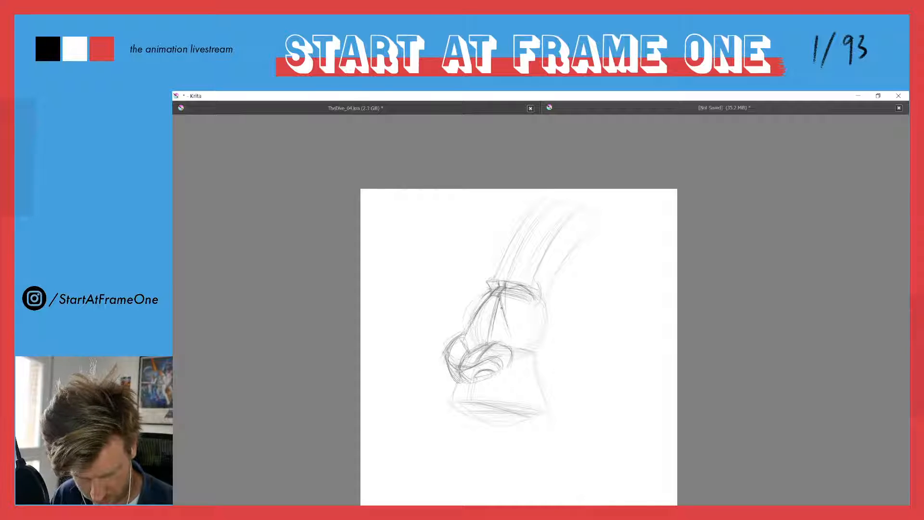
pyautogui.moveTo(534, 302)
pyautogui.mouseDown()
pyautogui.moveTo(522, 305)
pyautogui.moveTo(529, 298)
pyautogui.mouseUp()
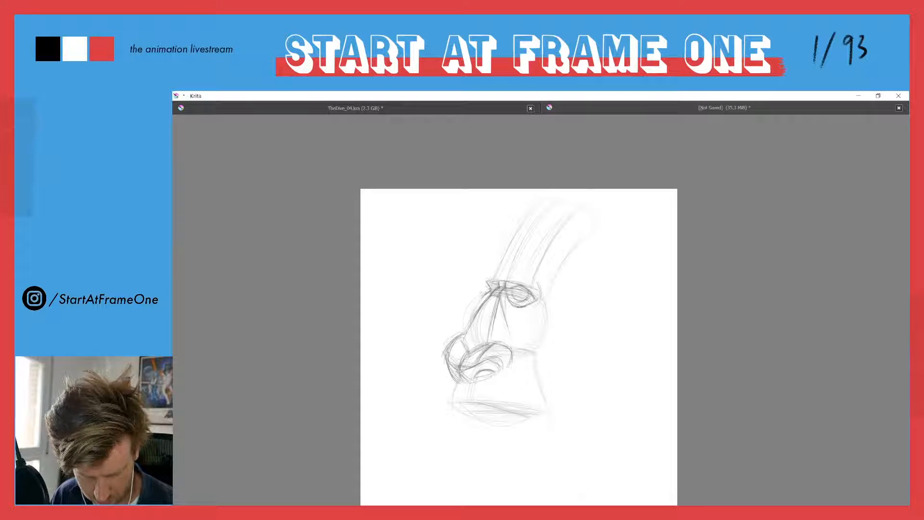
pyautogui.moveTo(489, 285); pyautogui.dragTo(479, 300)
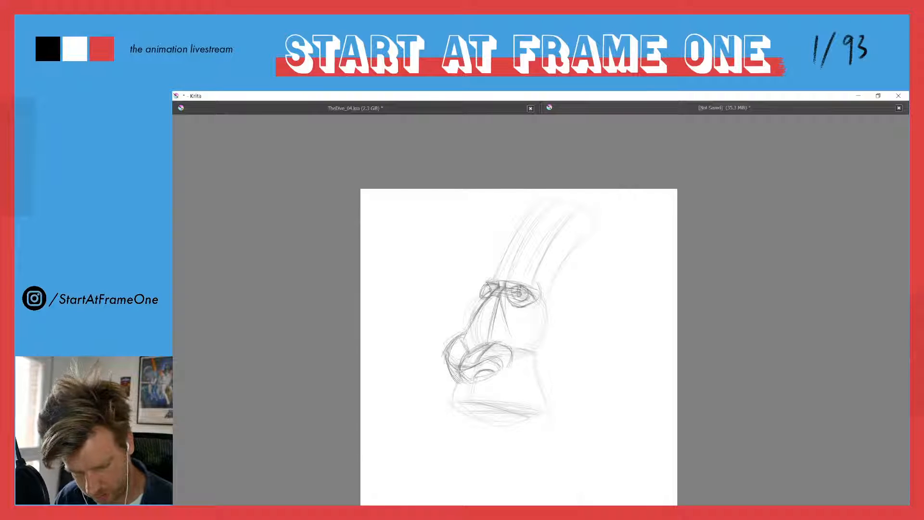
pyautogui.moveTo(515, 297); pyautogui.dragTo(528, 296)
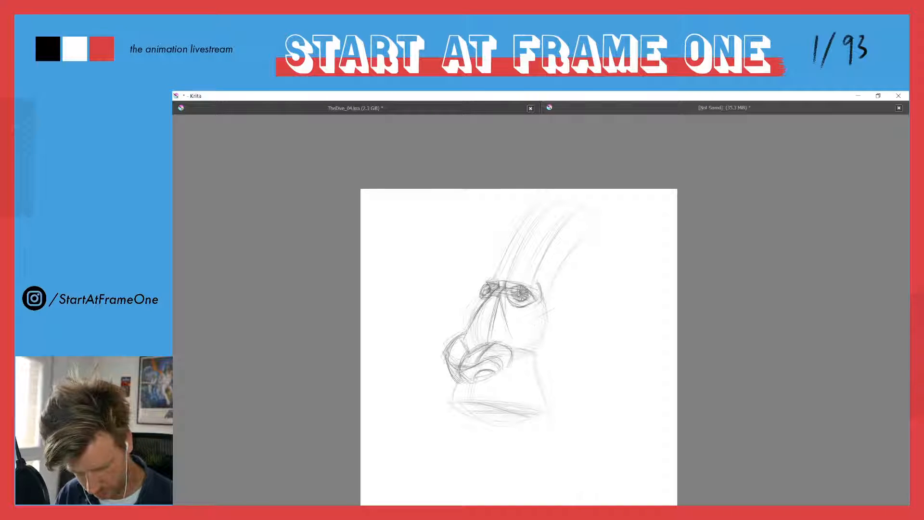
# Outline the near temple and cheek, the front edge of the forehead and the far cheek beside the nose
pyautogui.moveTo(540, 314); pyautogui.dragTo(546, 294)
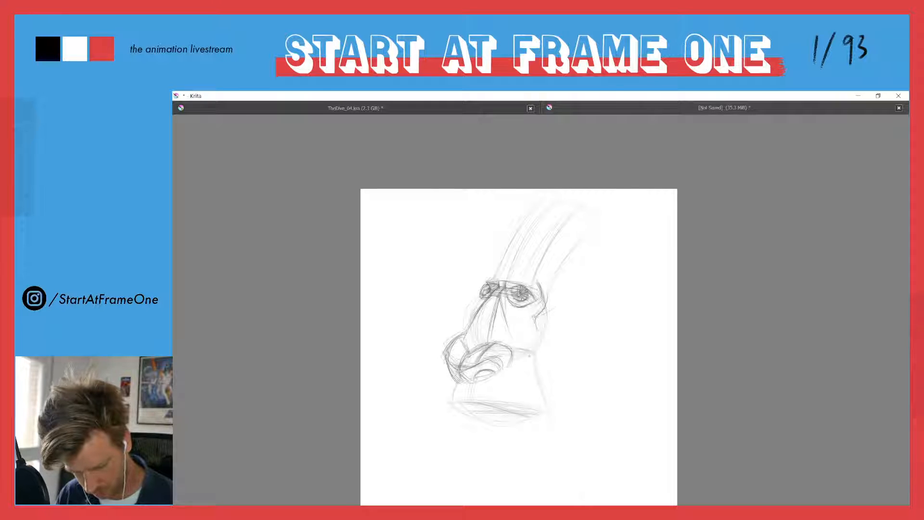
pyautogui.moveTo(552, 339); pyautogui.dragTo(547, 317)
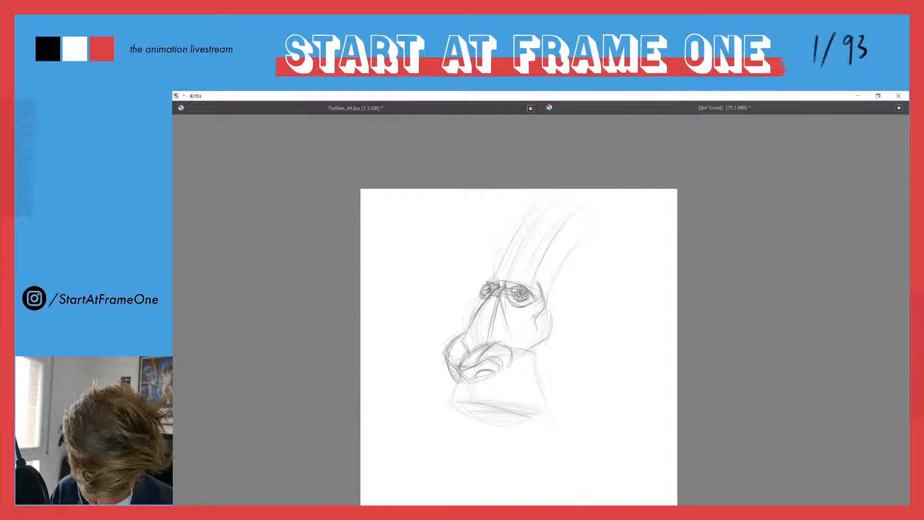
pyautogui.moveTo(497, 264); pyautogui.dragTo(519, 227)
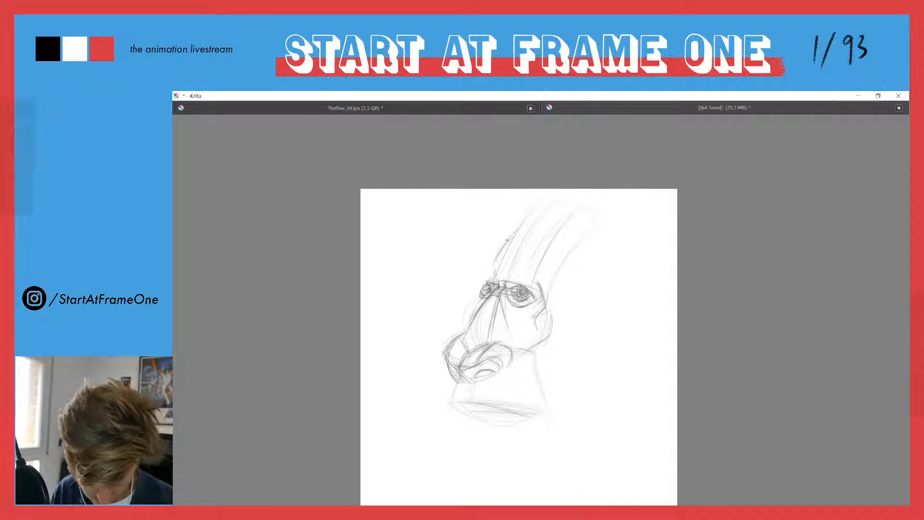
pyautogui.moveTo(496, 263); pyautogui.dragTo(517, 230)
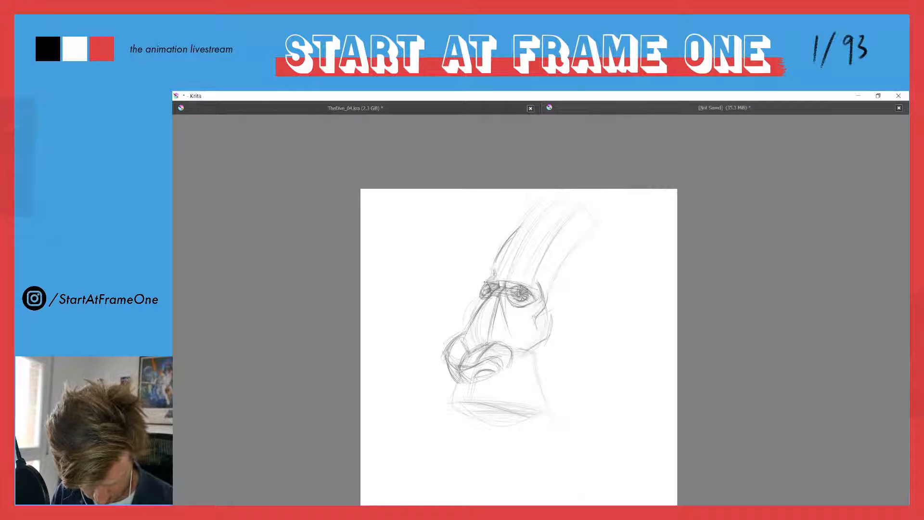
pyautogui.moveTo(494, 266); pyautogui.dragTo(521, 225)
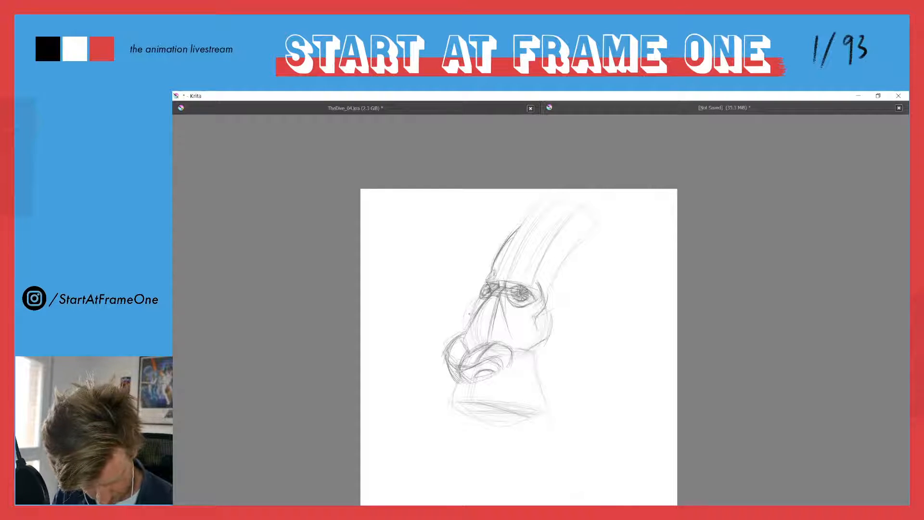
pyautogui.moveTo(480, 297); pyautogui.dragTo(466, 333)
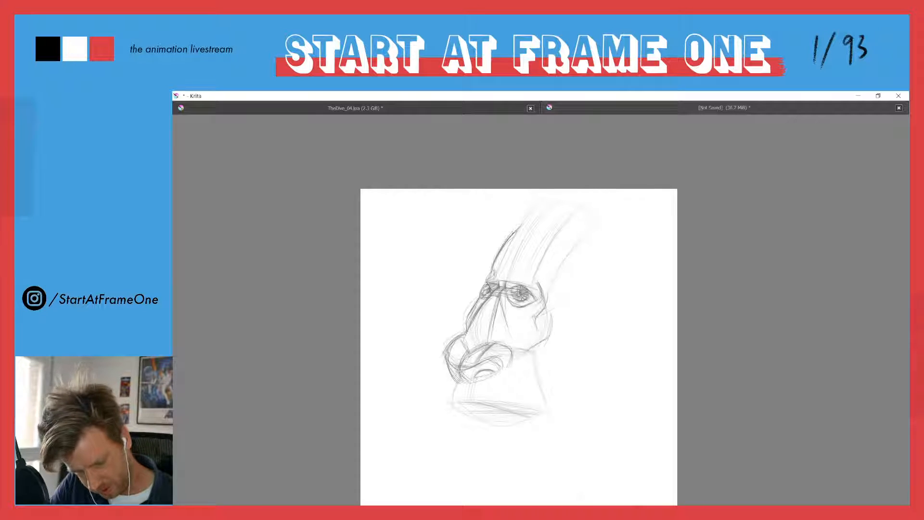
# Close the column into a domed skull with a curved hairline across the forehead, and draw the ear behind the cheek
pyautogui.moveTo(522, 233); pyautogui.dragTo(539, 236)
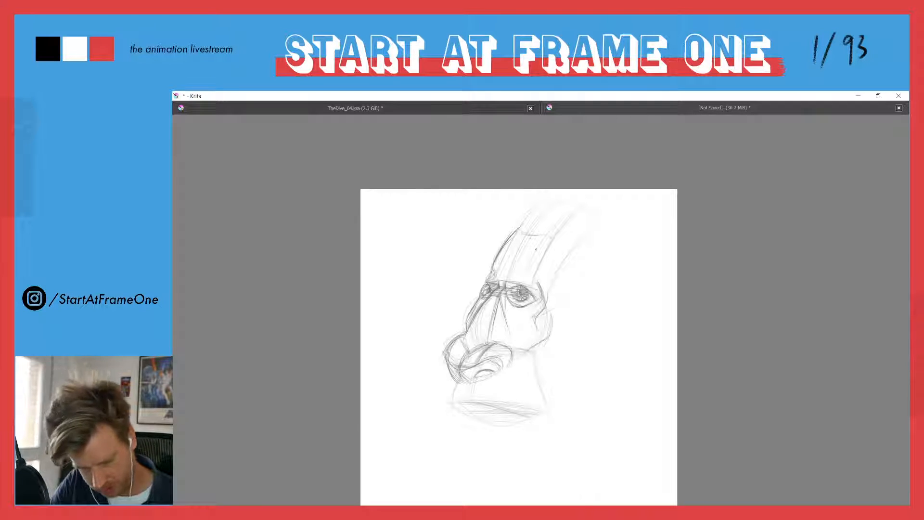
pyautogui.moveTo(516, 228)
pyautogui.mouseDown()
pyautogui.moveTo(555, 204)
pyautogui.moveTo(559, 225)
pyautogui.moveTo(543, 207)
pyautogui.moveTo(580, 213)
pyautogui.moveTo(585, 229)
pyautogui.mouseUp()
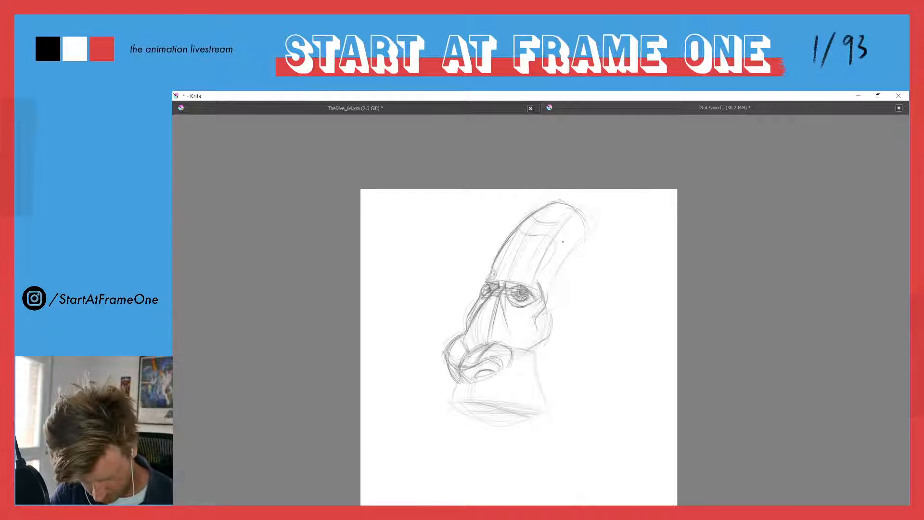
pyautogui.moveTo(519, 230); pyautogui.dragTo(556, 246)
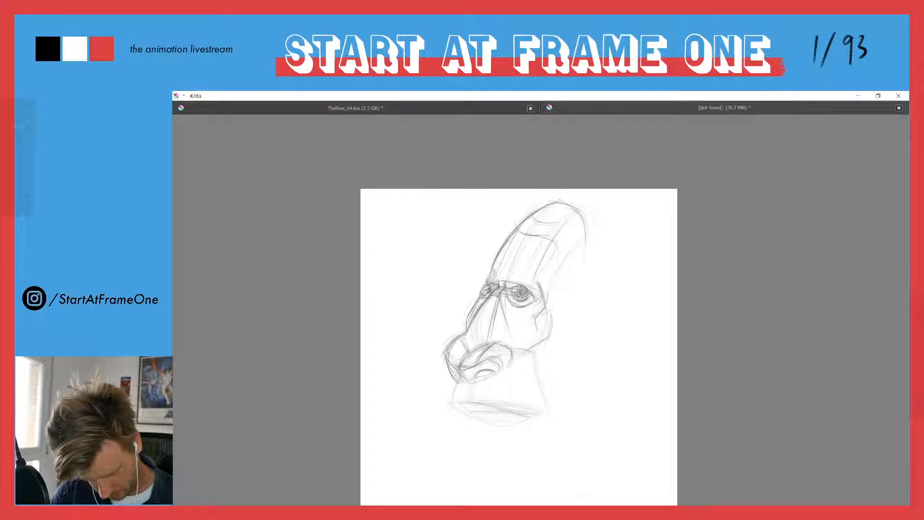
pyautogui.moveTo(553, 291)
pyautogui.mouseDown()
pyautogui.moveTo(568, 281)
pyautogui.moveTo(574, 308)
pyautogui.moveTo(540, 345)
pyautogui.moveTo(571, 316)
pyautogui.moveTo(564, 323)
pyautogui.moveTo(559, 284)
pyautogui.moveTo(559, 326)
pyautogui.moveTo(557, 303)
pyautogui.moveTo(558, 315)
pyautogui.mouseUp()
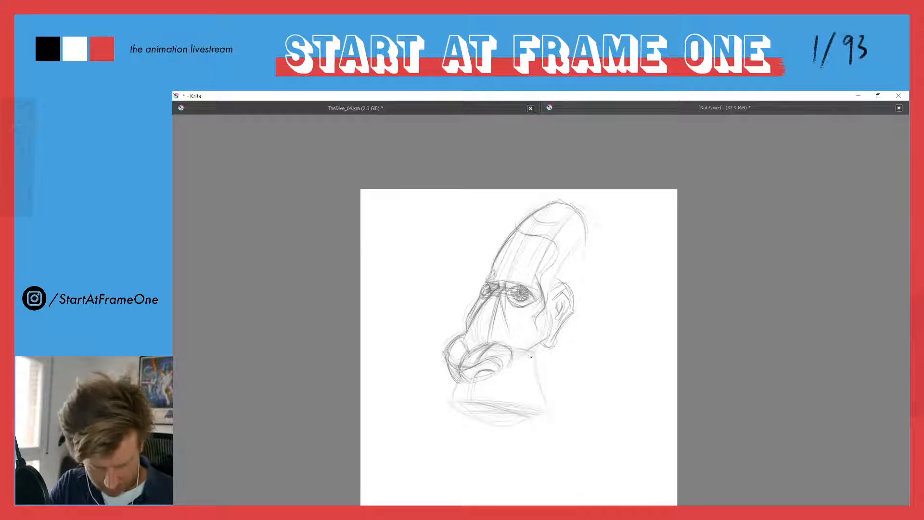
# Define the jaw's back edge, underside and inner plane on the flared form, and hatch the shadow below the cheek
pyautogui.moveTo(536, 370); pyautogui.dragTo(541, 401)
pyautogui.moveTo(537, 354); pyautogui.dragTo(543, 401)
pyautogui.moveTo(536, 370); pyautogui.dragTo(543, 406)
pyautogui.moveTo(455, 402)
pyautogui.mouseDown()
pyautogui.moveTo(498, 407)
pyautogui.moveTo(521, 367)
pyautogui.mouseUp()
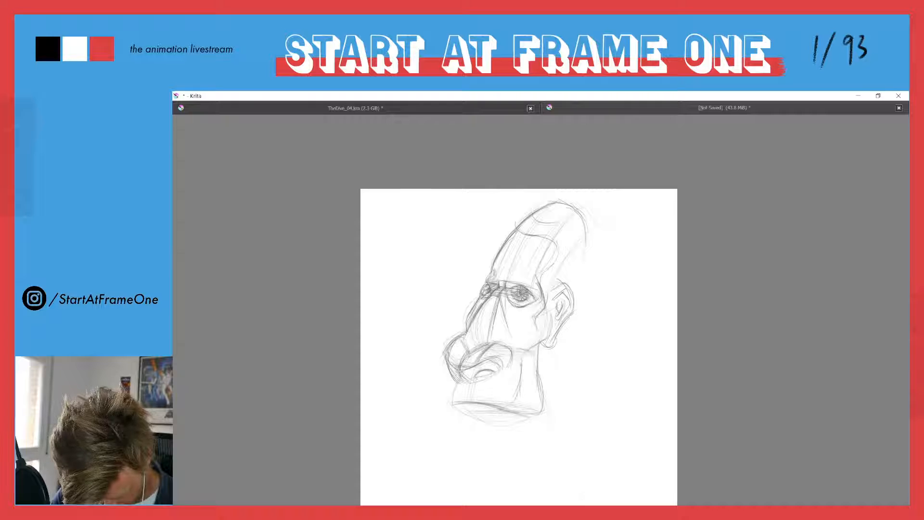
pyautogui.moveTo(509, 350)
pyautogui.mouseDown()
pyautogui.moveTo(512, 378)
pyautogui.moveTo(537, 349)
pyautogui.moveTo(537, 363)
pyautogui.mouseUp()
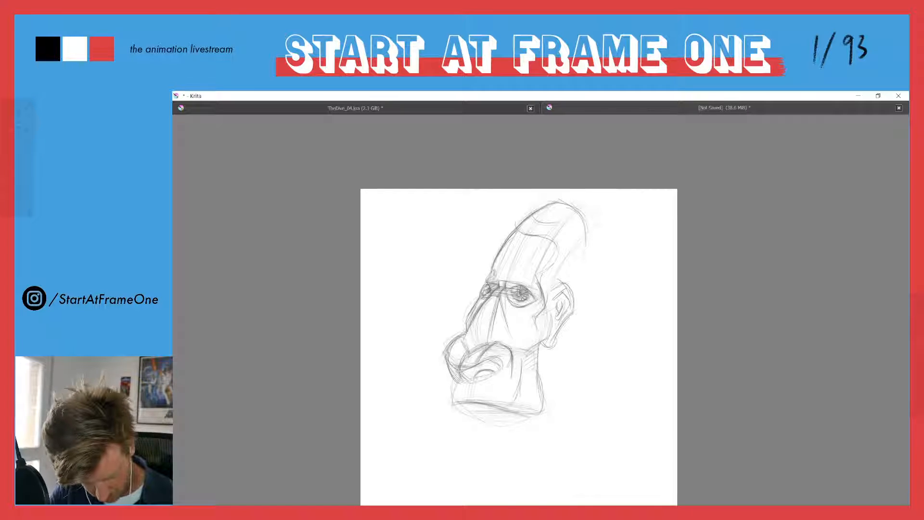
# Strengthen the chin and back jaw contours and shade the mouth opening and lips
pyautogui.moveTo(456, 379)
pyautogui.mouseDown()
pyautogui.moveTo(450, 407)
pyautogui.moveTo(488, 402)
pyautogui.mouseUp()
pyautogui.moveTo(535, 354); pyautogui.dragTo(541, 412)
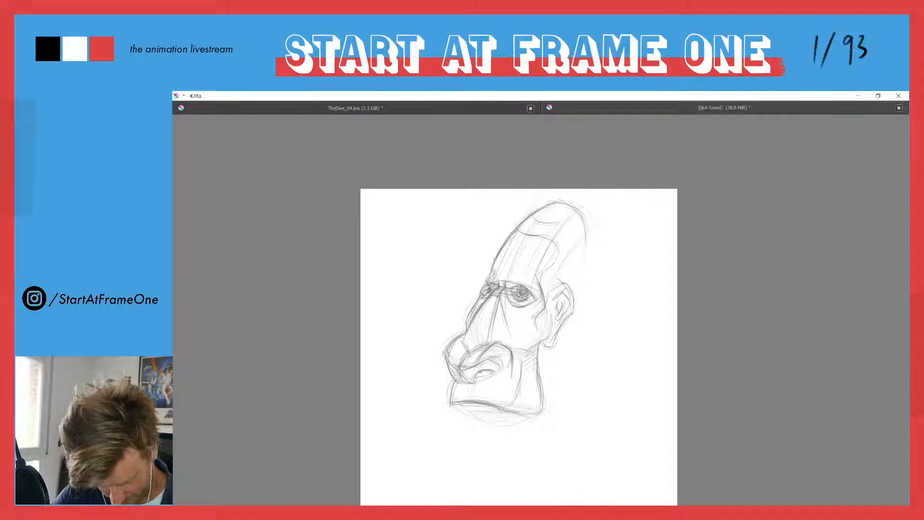
pyautogui.moveTo(482, 380); pyautogui.dragTo(492, 371)
pyautogui.moveTo(476, 379)
pyautogui.mouseDown()
pyautogui.moveTo(502, 362)
pyautogui.moveTo(455, 368)
pyautogui.mouseUp()
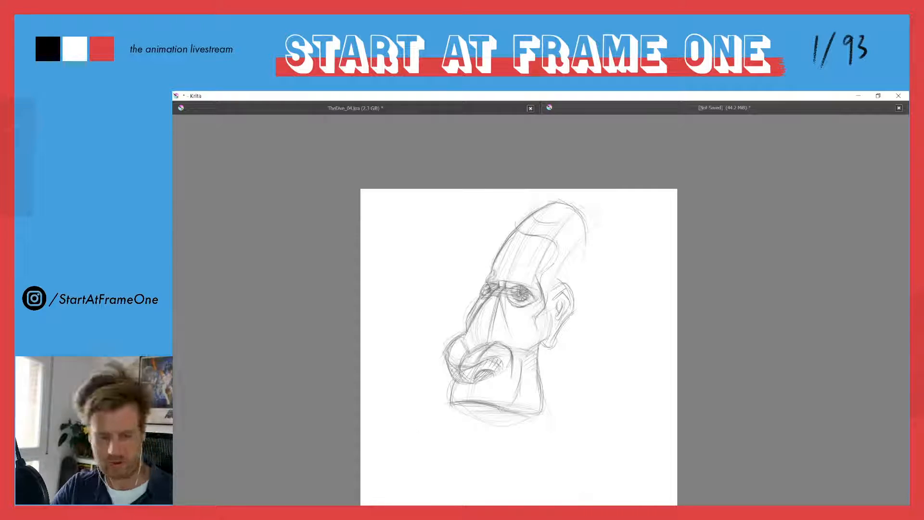
# Reinforce the near side of the nose, its front contour and the hairline edge at the temple
pyautogui.moveTo(501, 295); pyautogui.dragTo(505, 333)
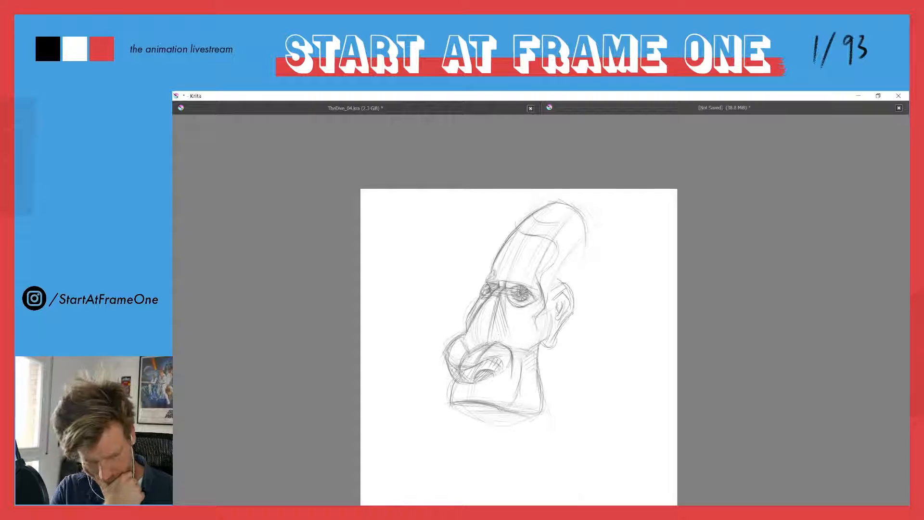
pyautogui.moveTo(482, 299); pyautogui.dragTo(449, 339)
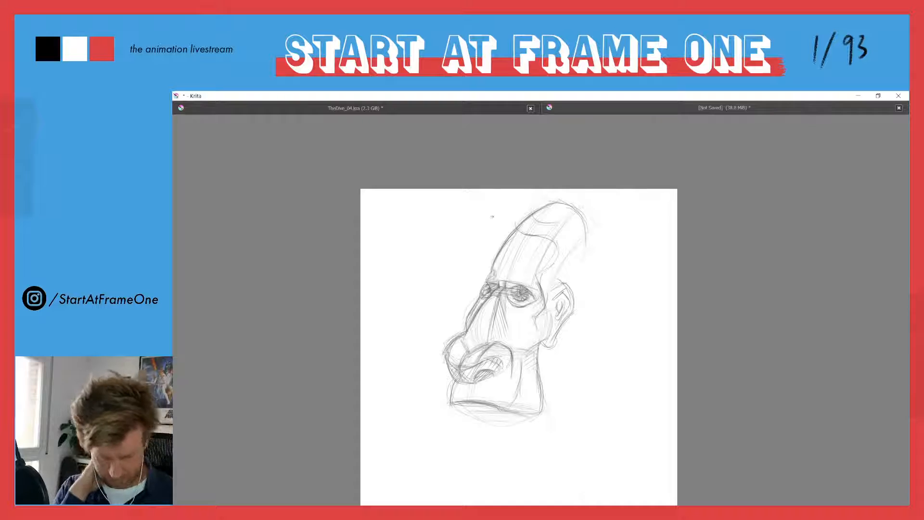
pyautogui.moveTo(557, 237); pyautogui.dragTo(544, 264)
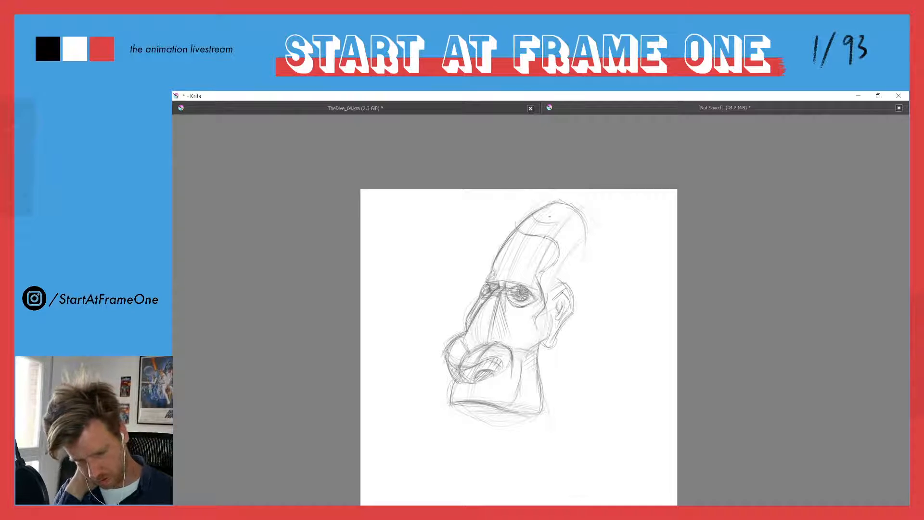
# Draw a higher hairline curving from near the crown down to the temple, and erase the old hairline across the forehead
pyautogui.moveTo(557, 221)
pyautogui.mouseDown()
pyautogui.moveTo(573, 239)
pyautogui.moveTo(545, 272)
pyautogui.moveTo(546, 297)
pyautogui.mouseUp()
pyautogui.moveTo(554, 265); pyautogui.dragTo(546, 276)
pyautogui.moveTo(572, 246); pyautogui.dragTo(546, 270)
pyautogui.moveTo(564, 222)
pyautogui.mouseDown()
pyautogui.moveTo(573, 245)
pyautogui.moveTo(567, 220)
pyautogui.mouseUp()
pyautogui.moveTo(513, 237); pyautogui.dragTo(524, 226)
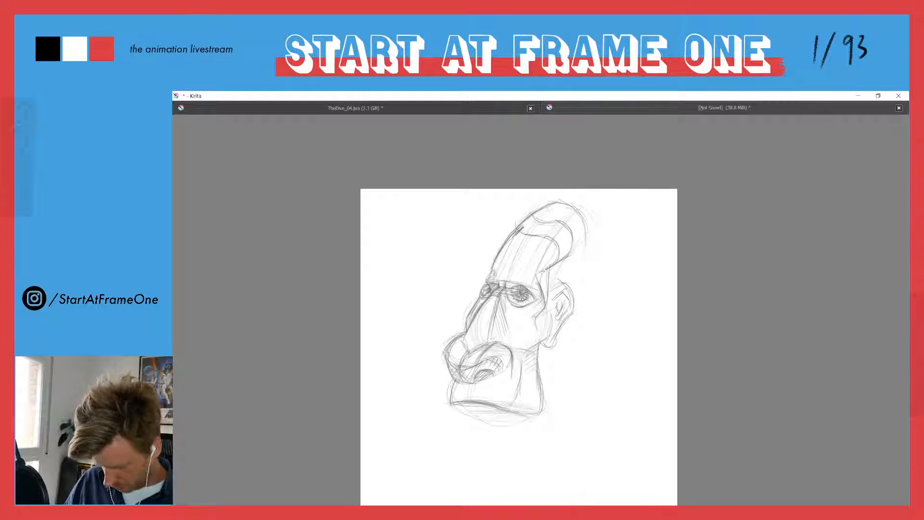
pyautogui.hotkey('ctrl', 'z')
pyautogui.hotkey('ctrl', 'z')
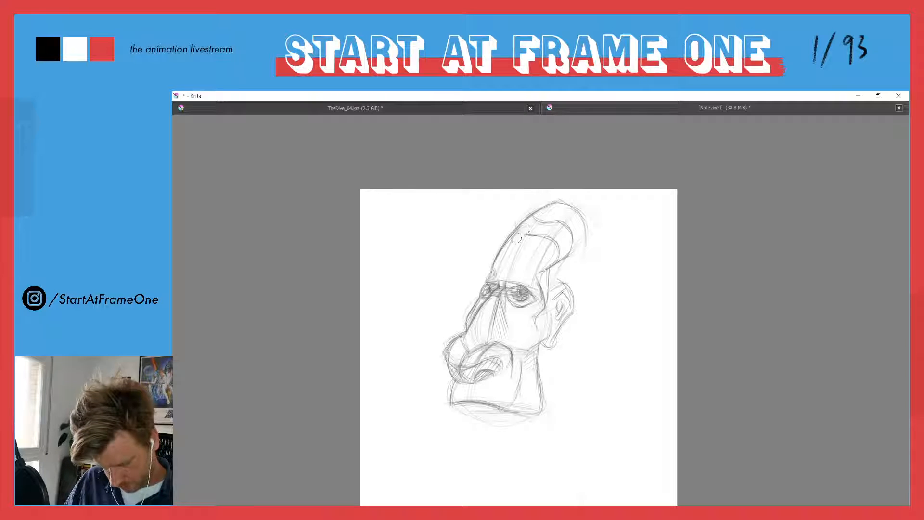
pyautogui.moveTo(535, 239); pyautogui.dragTo(556, 248)
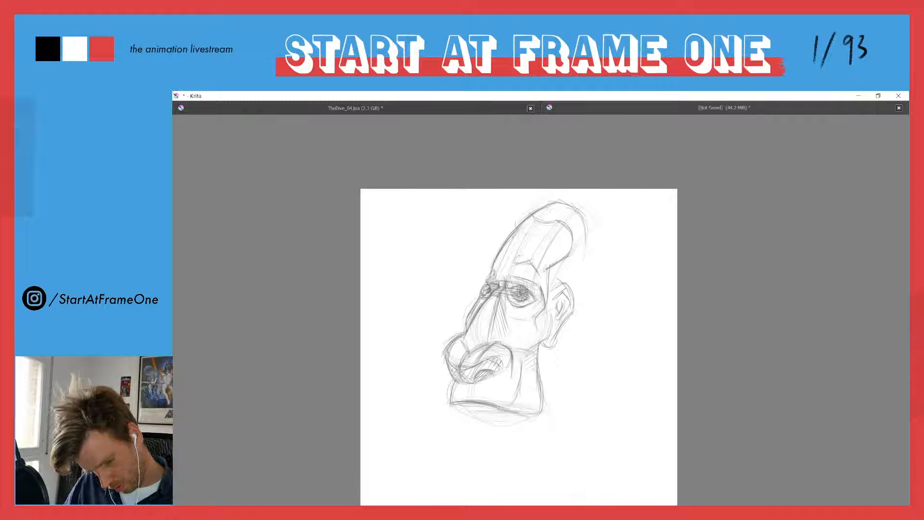
# Draw two angular, hatched eyebrows above the eyes, and firm up the back of the skull and the new hairline
pyautogui.moveTo(534, 256); pyautogui.dragTo(543, 276)
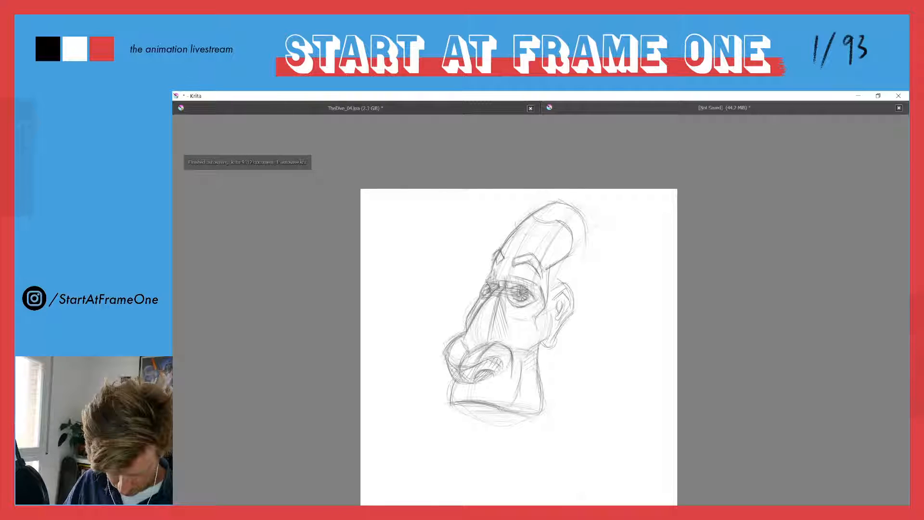
pyautogui.moveTo(522, 262); pyautogui.dragTo(513, 265)
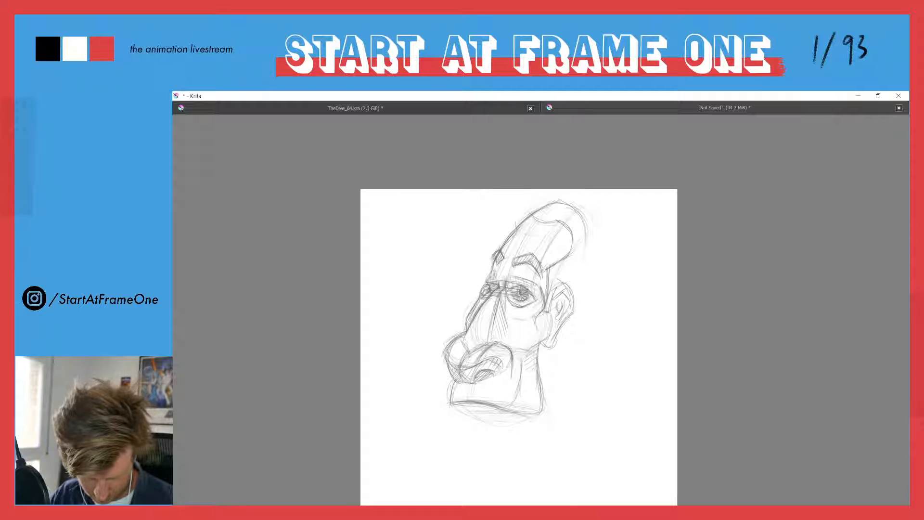
pyautogui.moveTo(587, 224); pyautogui.dragTo(578, 280)
pyautogui.moveTo(529, 217)
pyautogui.mouseDown()
pyautogui.moveTo(560, 222)
pyautogui.moveTo(573, 253)
pyautogui.mouseUp()
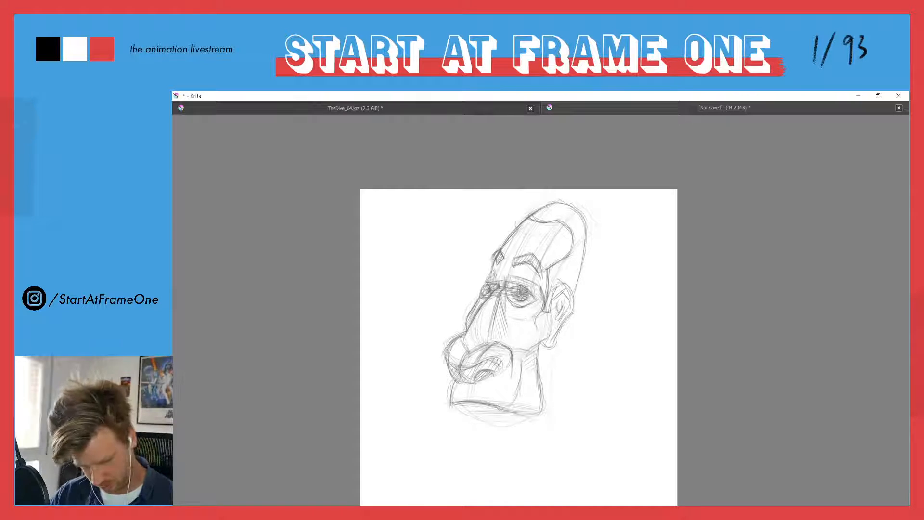
# Draw the back of the neck from below the ear, and outline the underside of the chin leading into the throat
pyautogui.moveTo(547, 345); pyautogui.dragTo(567, 461)
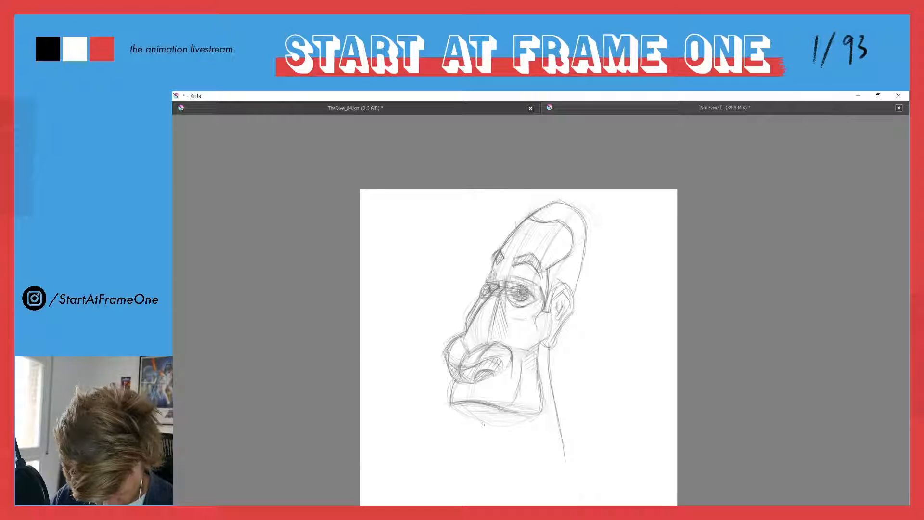
pyautogui.moveTo(484, 425); pyautogui.dragTo(488, 430)
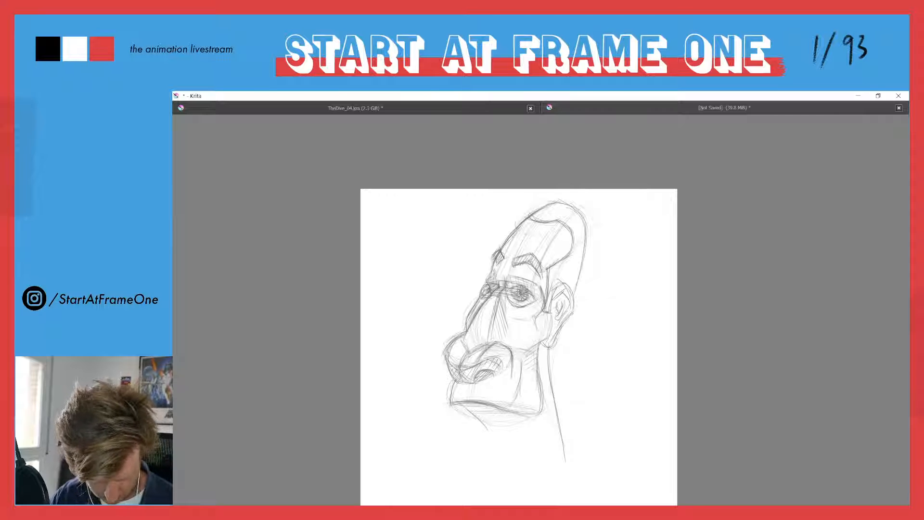
pyautogui.moveTo(454, 409); pyautogui.dragTo(474, 418)
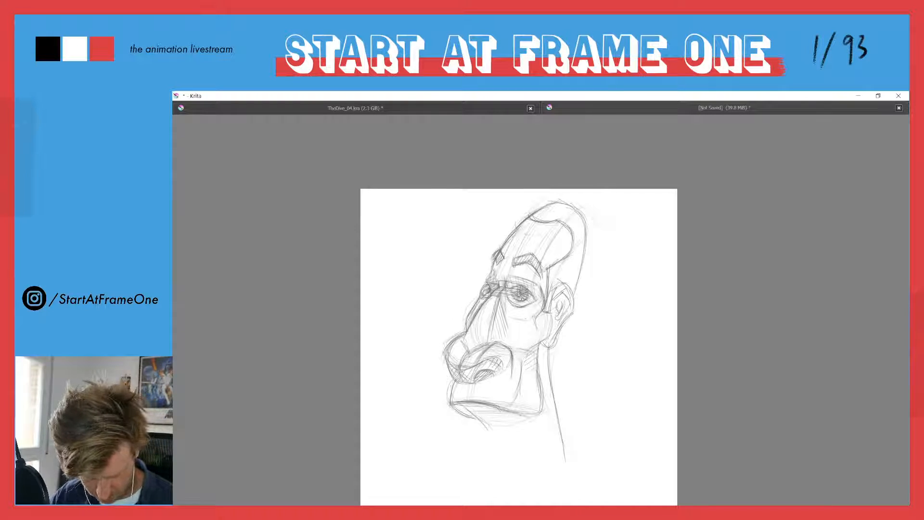
# Draw a wide closed mouth with thin lips between the nose and the chin
pyautogui.moveTo(452, 387)
pyautogui.mouseDown()
pyautogui.moveTo(449, 408)
pyautogui.moveTo(502, 392)
pyautogui.mouseUp()
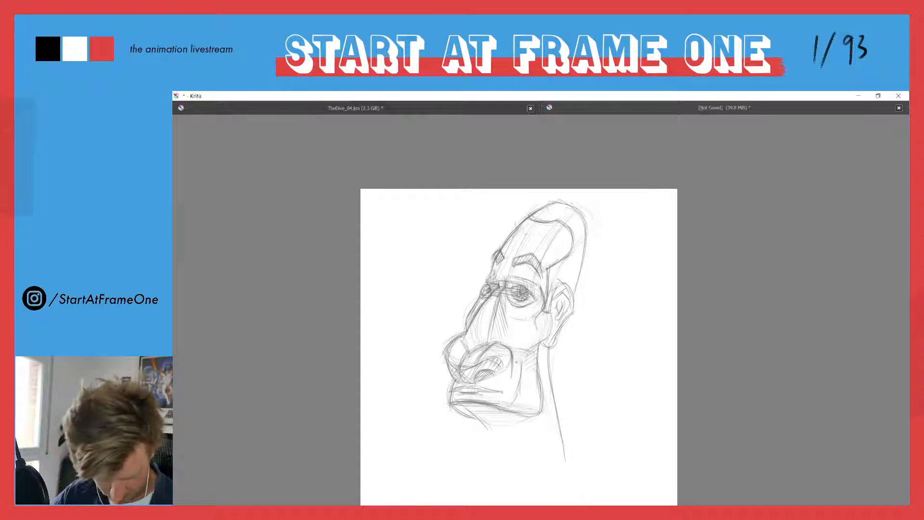
pyautogui.moveTo(478, 387)
pyautogui.mouseDown()
pyautogui.moveTo(499, 391)
pyautogui.moveTo(466, 385)
pyautogui.moveTo(455, 393)
pyautogui.mouseUp()
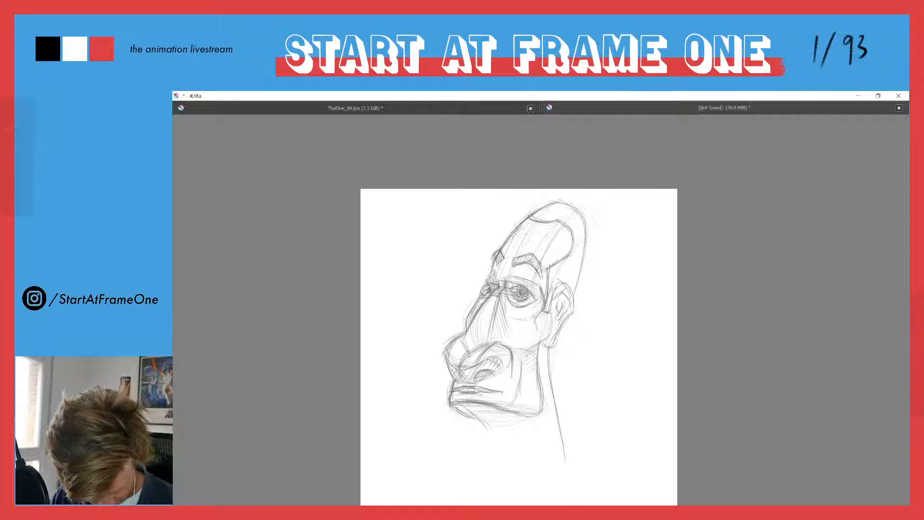
# Sketch the front neck lines below the chin and strengthen the underside of the jaw
pyautogui.moveTo(465, 410)
pyautogui.mouseDown()
pyautogui.moveTo(490, 441)
pyautogui.moveTo(453, 442)
pyautogui.mouseUp()
pyautogui.moveTo(463, 408)
pyautogui.mouseDown()
pyautogui.moveTo(483, 428)
pyautogui.moveTo(514, 422)
pyautogui.mouseUp()
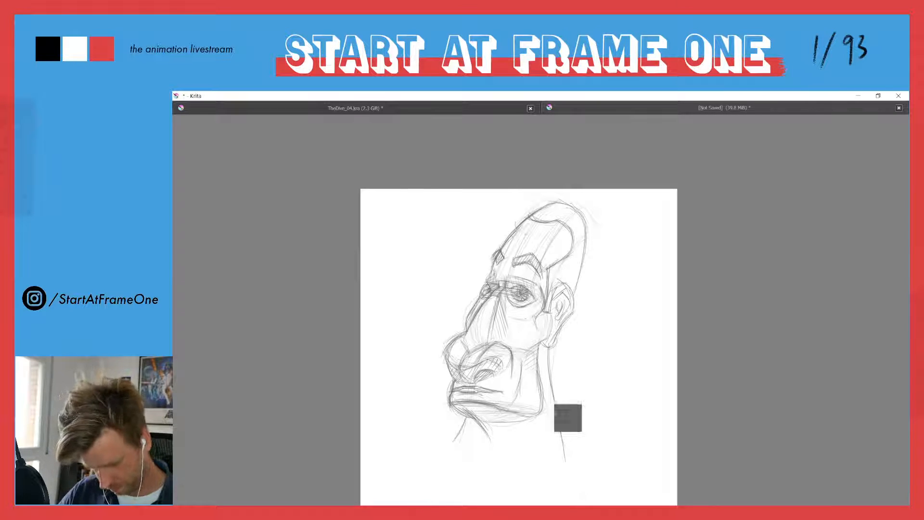
pyautogui.moveTo(512, 417)
pyautogui.mouseDown()
pyautogui.moveTo(483, 417)
pyautogui.moveTo(533, 421)
pyautogui.mouseUp()
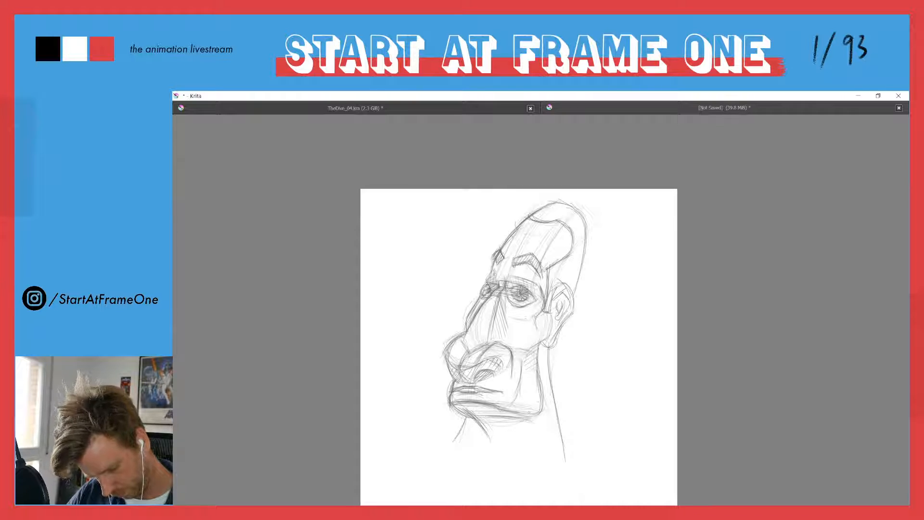
pyautogui.moveTo(468, 411)
pyautogui.mouseDown()
pyautogui.moveTo(510, 416)
pyautogui.moveTo(485, 414)
pyautogui.moveTo(461, 428)
pyautogui.mouseUp()
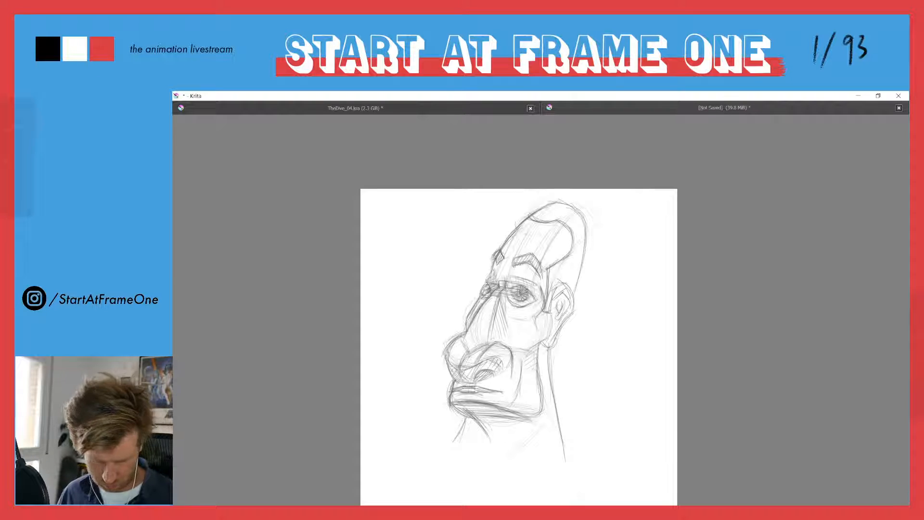
# Widen the neck with flared lines at the back and front, and erase the earlier narrow back neck line
pyautogui.moveTo(549, 353); pyautogui.dragTo(592, 460)
pyautogui.moveTo(551, 350); pyautogui.dragTo(597, 465)
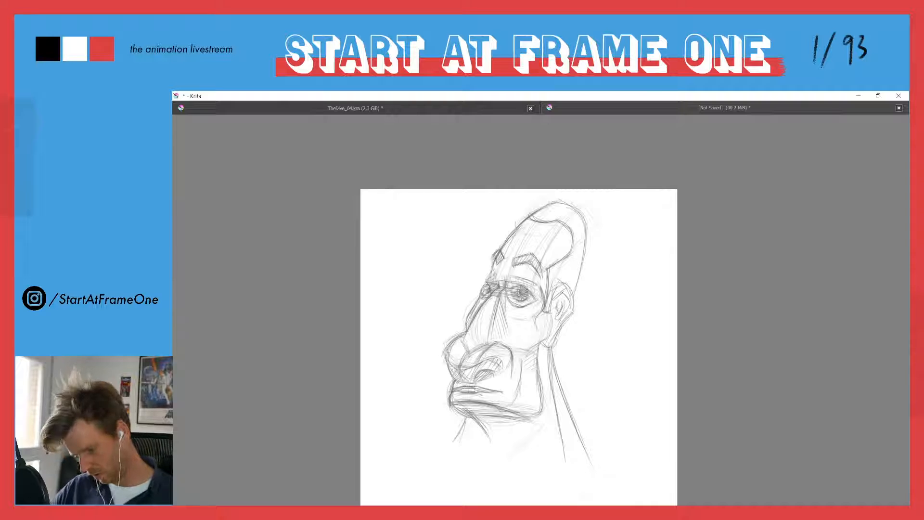
pyautogui.moveTo(458, 416)
pyautogui.mouseDown()
pyautogui.moveTo(432, 444)
pyautogui.moveTo(475, 461)
pyautogui.mouseUp()
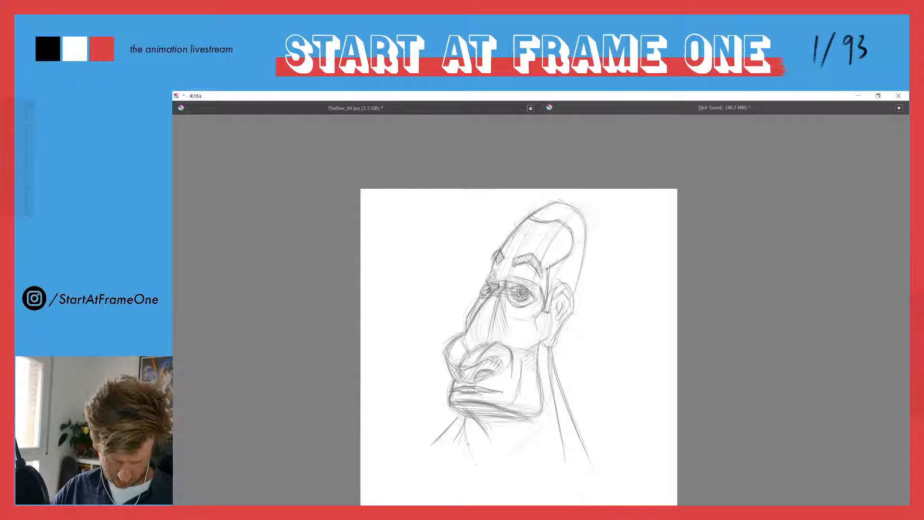
pyautogui.press('e')
pyautogui.moveTo(550, 377)
pyautogui.mouseDown()
pyautogui.moveTo(545, 354)
pyautogui.moveTo(565, 450)
pyautogui.moveTo(554, 395)
pyautogui.moveTo(536, 377)
pyautogui.moveTo(511, 455)
pyautogui.mouseUp()
pyautogui.press('e')
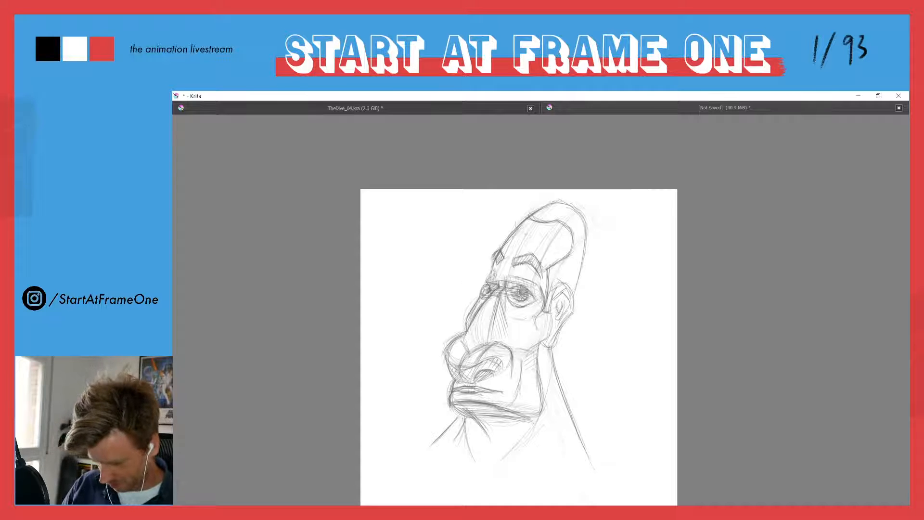
pyautogui.hotkey('ctrl', 't')
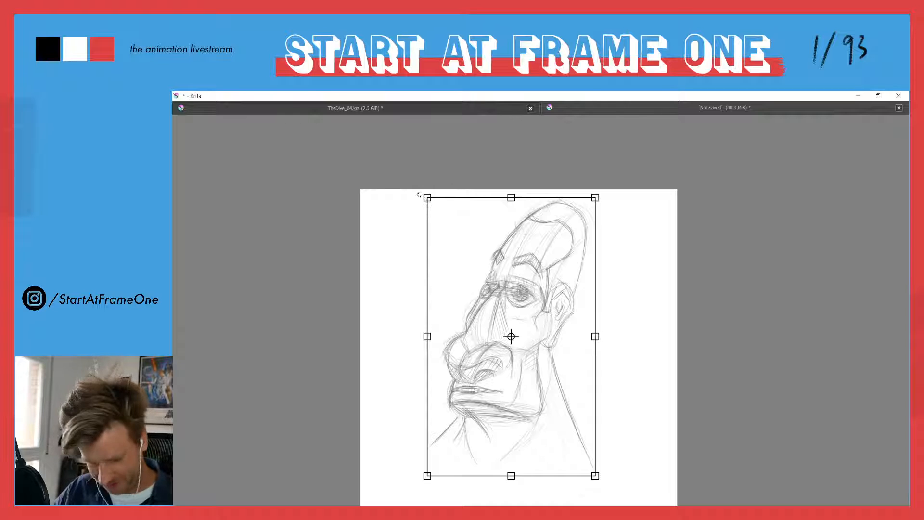
pyautogui.moveTo(424, 196); pyautogui.dragTo(443, 234)
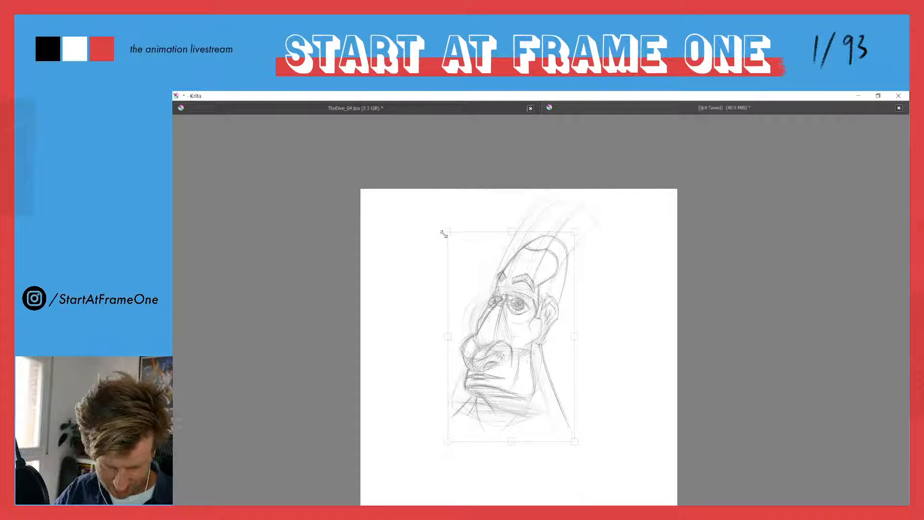
pyautogui.hotkey('ctrl', 'z')
# Group the two sketch layers, Layer 1 and Layer 2, and return to the canvas-only view
pyautogui.press('Tab')
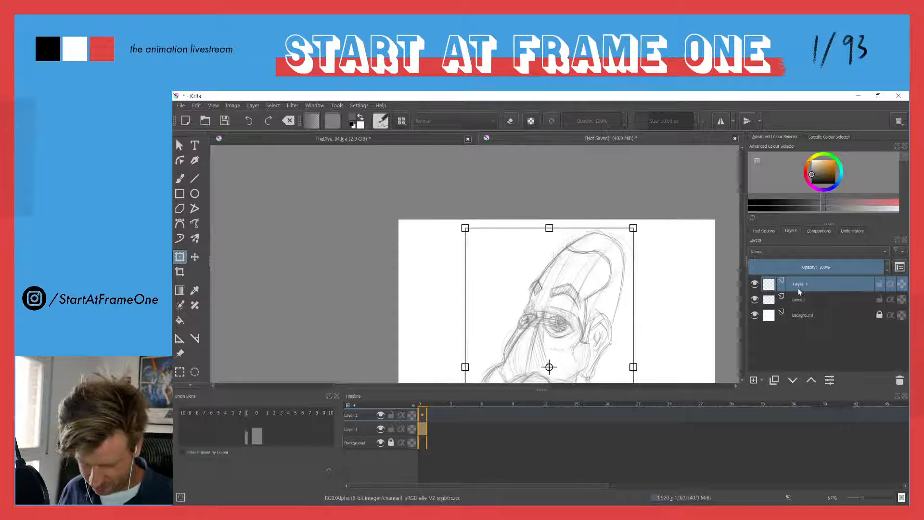
pyautogui.keyDown('ctrl'); pyautogui.click(793, 300); pyautogui.keyUp('ctrl')
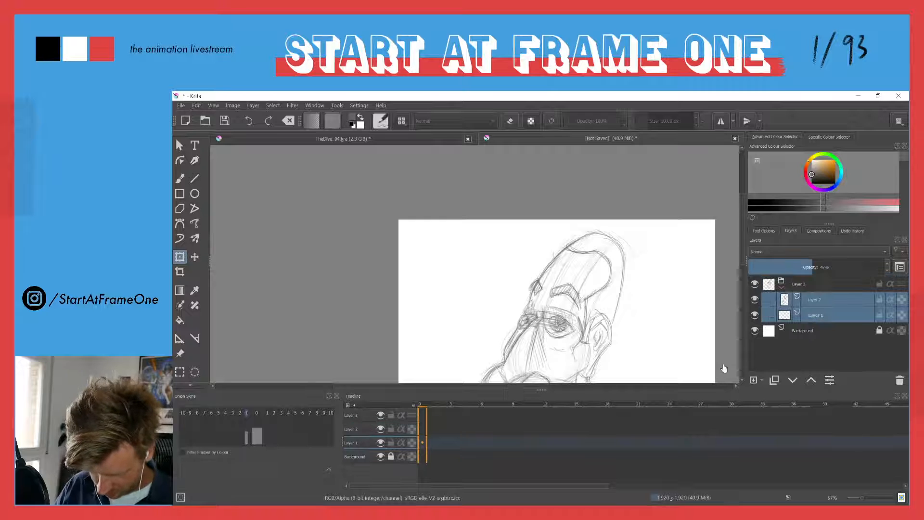
pyautogui.hotkey('ctrl', 'g')
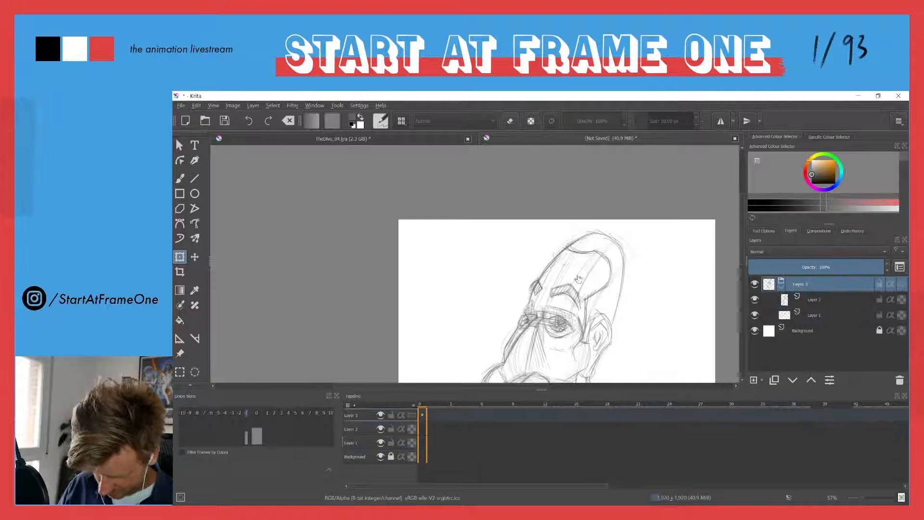
pyautogui.press('Tab')
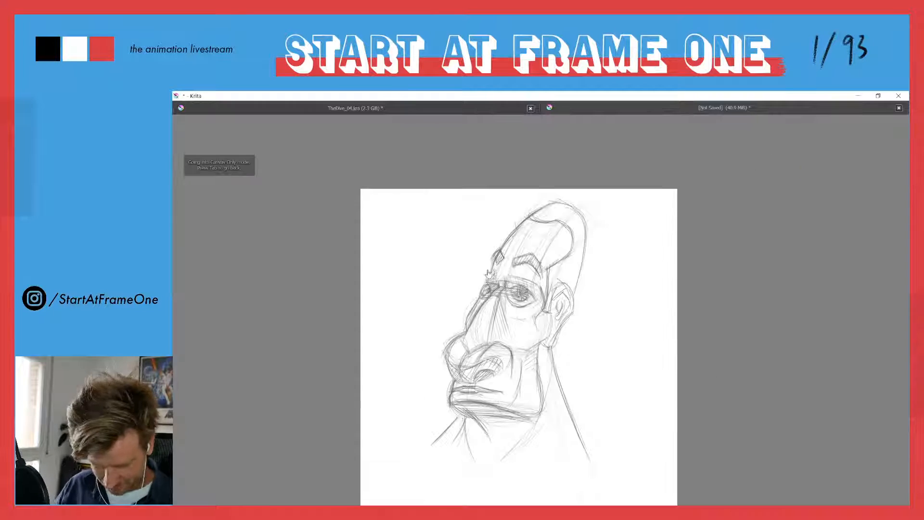
# Scale down the grouped head sketch proportionally, place it in the upper middle of the page, and return to the brush
pyautogui.hotkey('ctrl', 't')
pyautogui.moveTo(427, 190)
pyautogui.mouseDown()
pyautogui.moveTo(458, 241)
pyautogui.moveTo(469, 307)
pyautogui.mouseUp()
pyautogui.moveTo(535, 371)
pyautogui.mouseDown()
pyautogui.moveTo(482, 260)
pyautogui.moveTo(498, 288)
pyautogui.mouseUp()
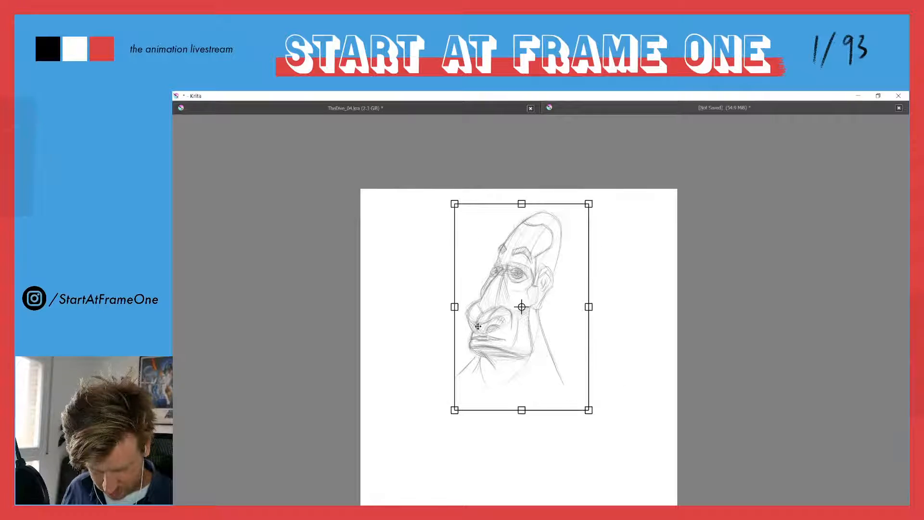
pyautogui.press('Return')
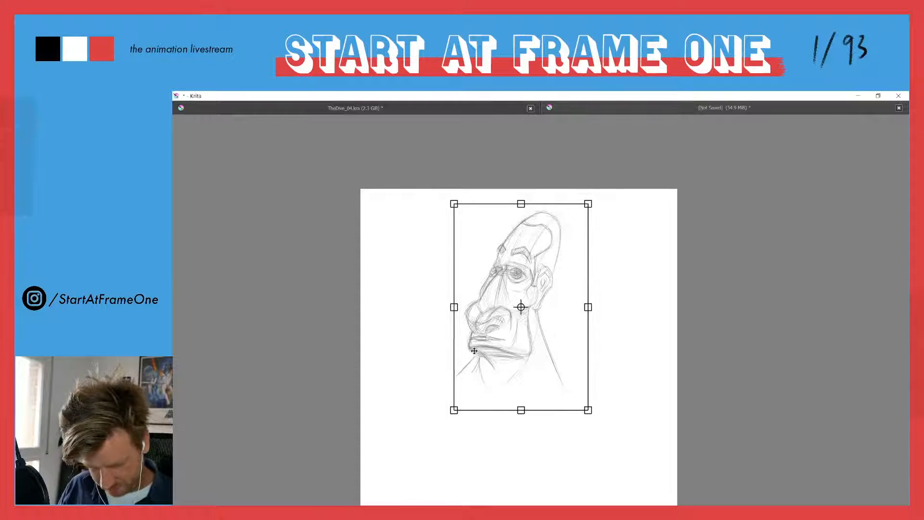
pyautogui.click(458, 361)
pyautogui.press('b')
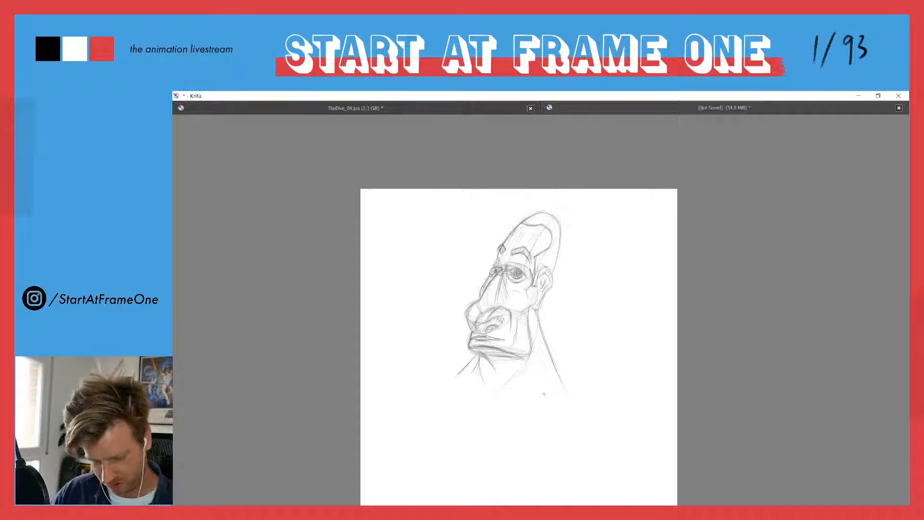
# Check the TheDive_04.kra animation document and return to the head sketch in canvas-only view
pyautogui.press('Tab')
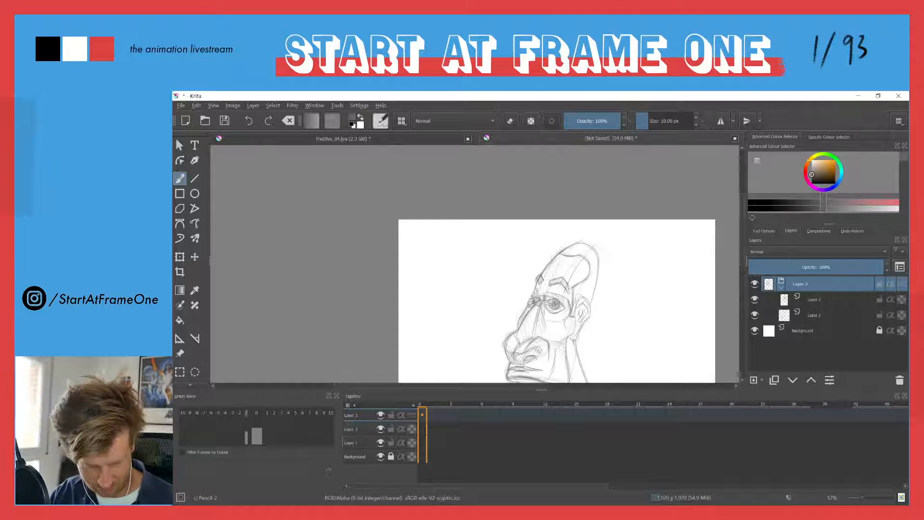
pyautogui.click(335, 141)
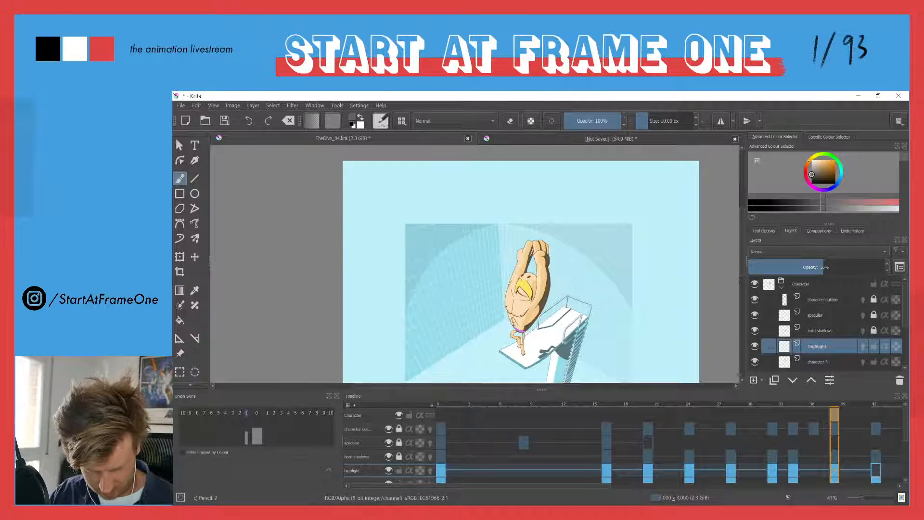
pyautogui.click(542, 142)
pyautogui.press('Tab')
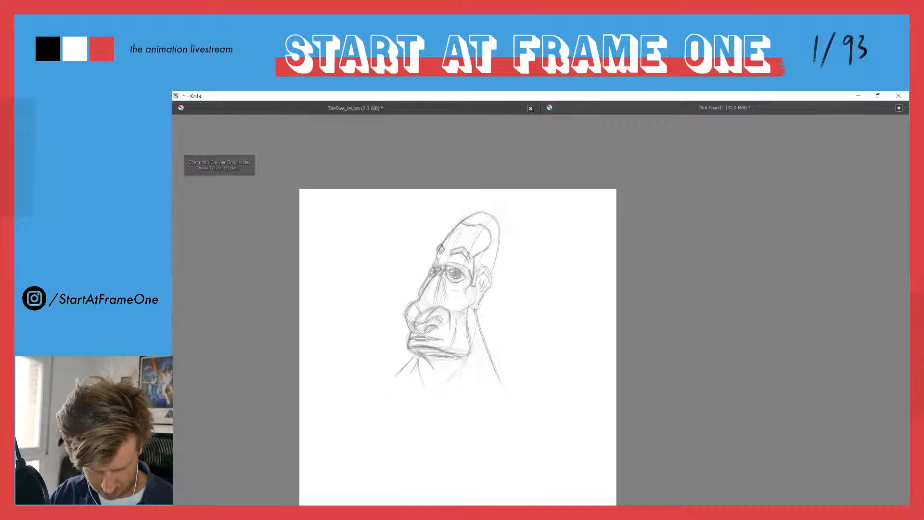
# Switch from the head sketch to the TheDive_04.kra diving animation document
pyautogui.moveTo(447, 344); pyautogui.dragTo(499, 330)
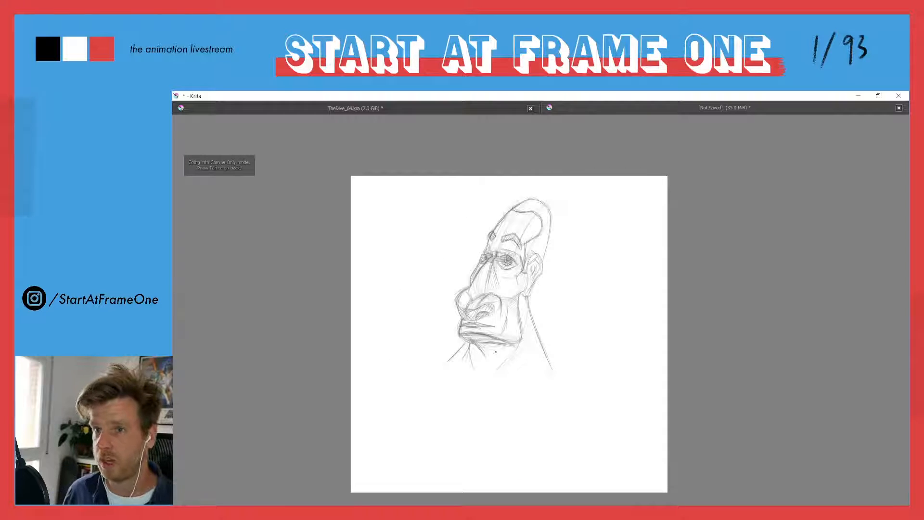
pyautogui.scroll(2, 497, 336)
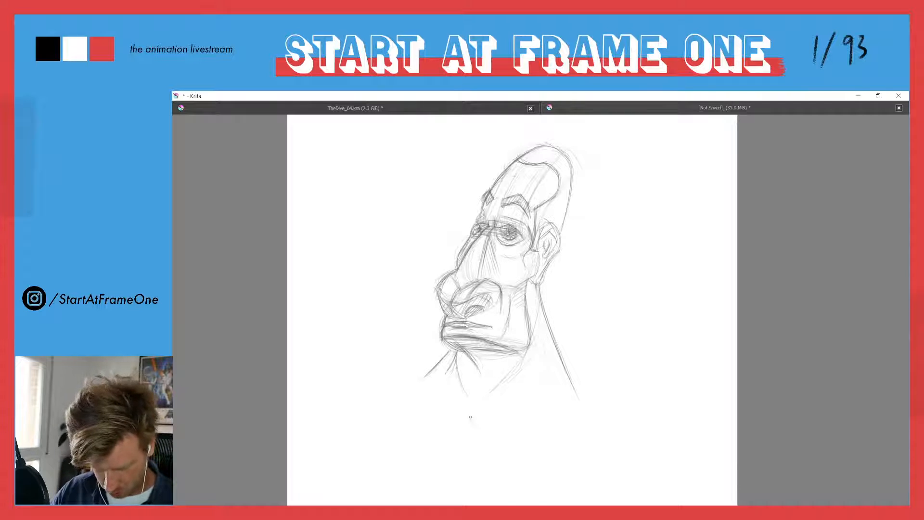
pyautogui.click(309, 110)
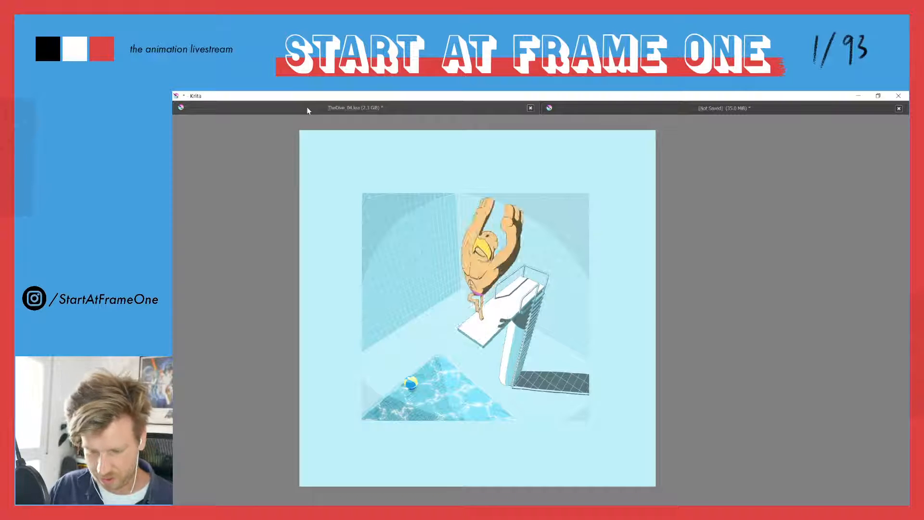
# Return to the head sketch, activate Layer 2, and sketch a first light collar curve beneath the neck in canvas-only view
pyautogui.click(639, 107)
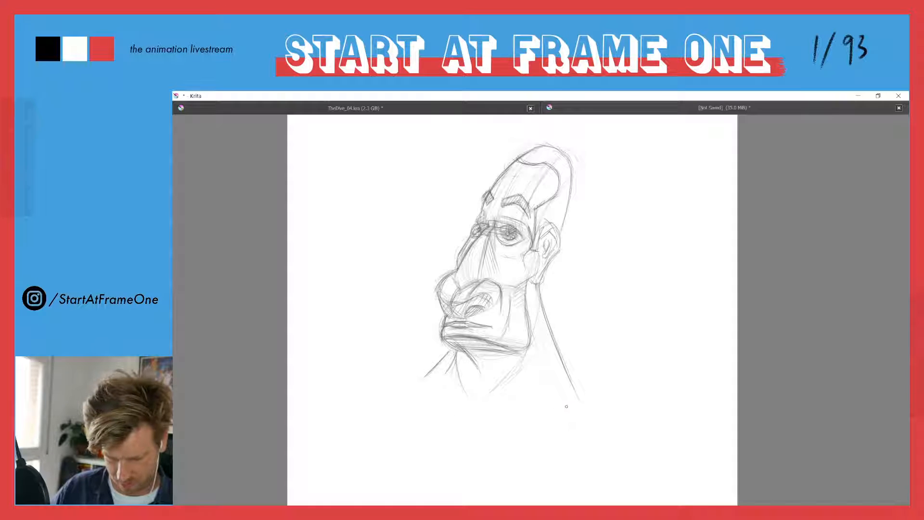
pyautogui.press('Tab')
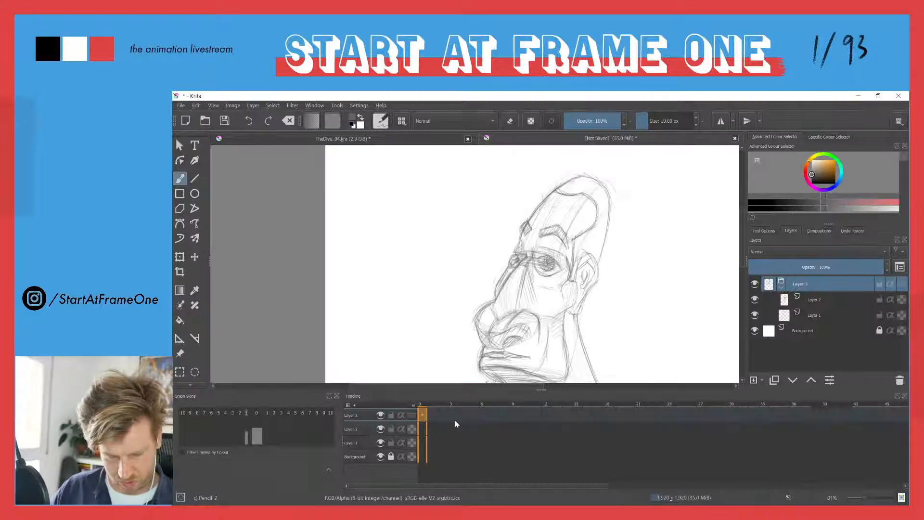
pyautogui.moveTo(507, 369)
pyautogui.mouseDown()
pyautogui.moveTo(499, 287)
pyautogui.moveTo(475, 259)
pyautogui.mouseUp()
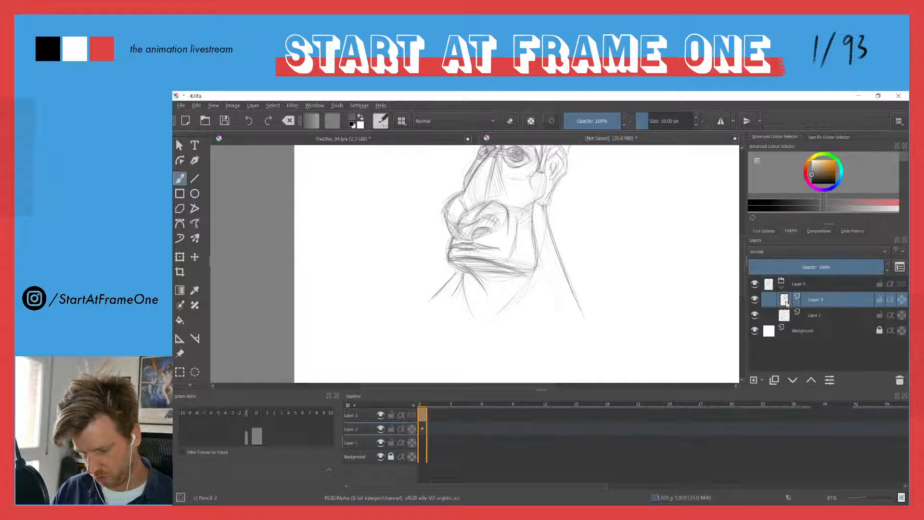
pyautogui.press('Tab')
pyautogui.moveTo(525, 292)
pyautogui.mouseDown()
pyautogui.moveTo(417, 314)
pyautogui.moveTo(462, 308)
pyautogui.mouseUp()
pyautogui.moveTo(394, 289); pyautogui.dragTo(418, 306)
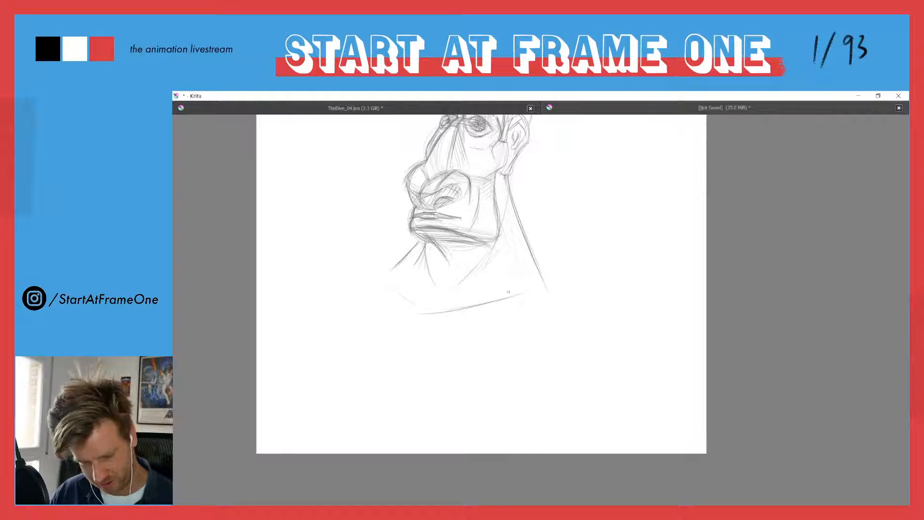
# Sketch the lower collar curve around the base of the neck and slope a shoulder line outward on each side
pyautogui.moveTo(547, 296); pyautogui.dragTo(456, 334)
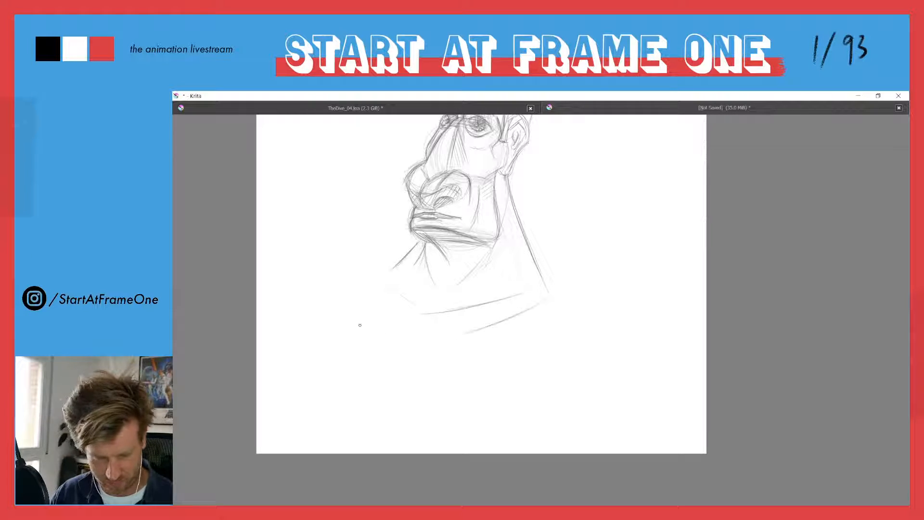
pyautogui.moveTo(524, 313)
pyautogui.mouseDown()
pyautogui.moveTo(448, 338)
pyautogui.moveTo(419, 336)
pyautogui.moveTo(372, 302)
pyautogui.moveTo(433, 337)
pyautogui.mouseUp()
pyautogui.moveTo(407, 256); pyautogui.dragTo(382, 278)
pyautogui.moveTo(546, 281); pyautogui.dragTo(607, 339)
pyautogui.moveTo(386, 275); pyautogui.dragTo(324, 322)
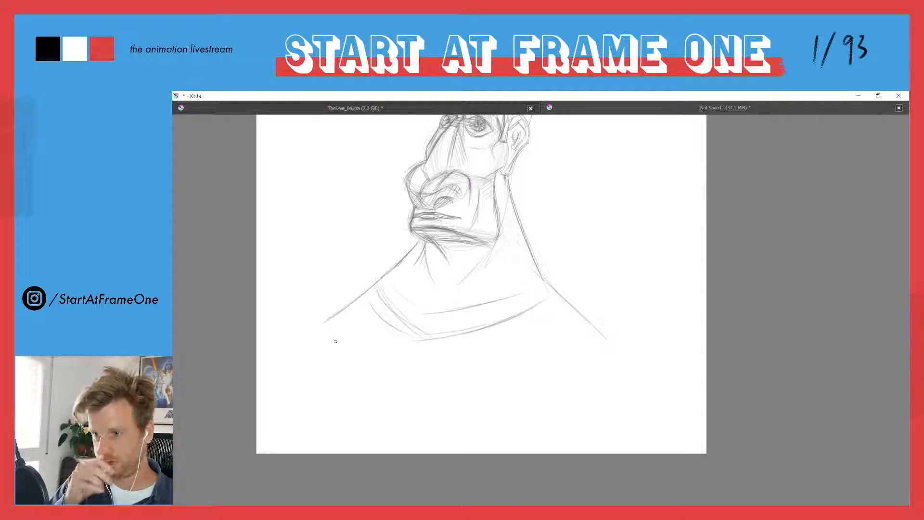
# Reinforce the collar curve, the side of the neck and both shoulder slopes with darker pencil strokes
pyautogui.moveTo(385, 191); pyautogui.dragTo(430, 231)
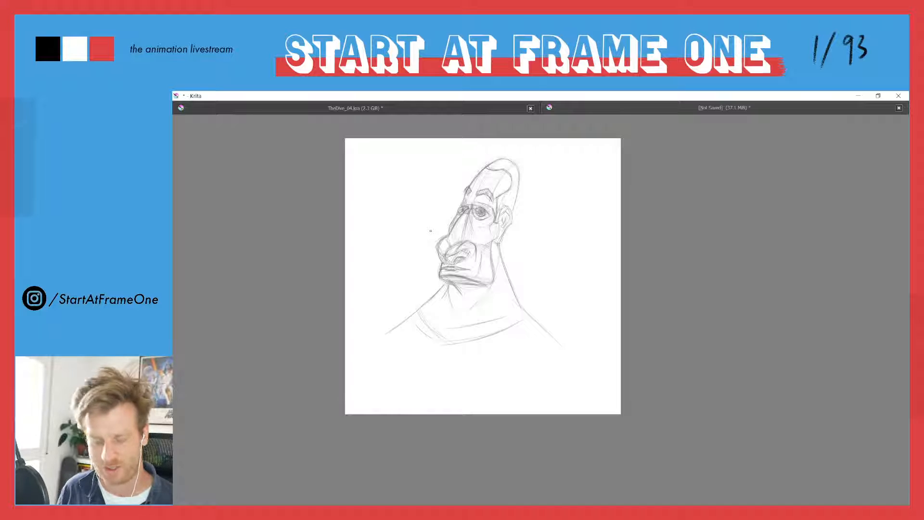
pyautogui.moveTo(525, 312); pyautogui.dragTo(418, 341)
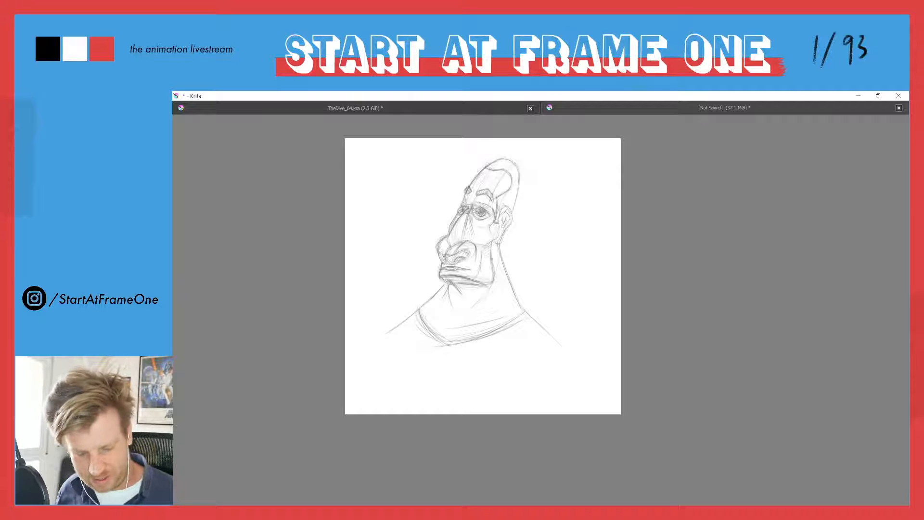
pyautogui.moveTo(508, 281); pyautogui.dragTo(522, 305)
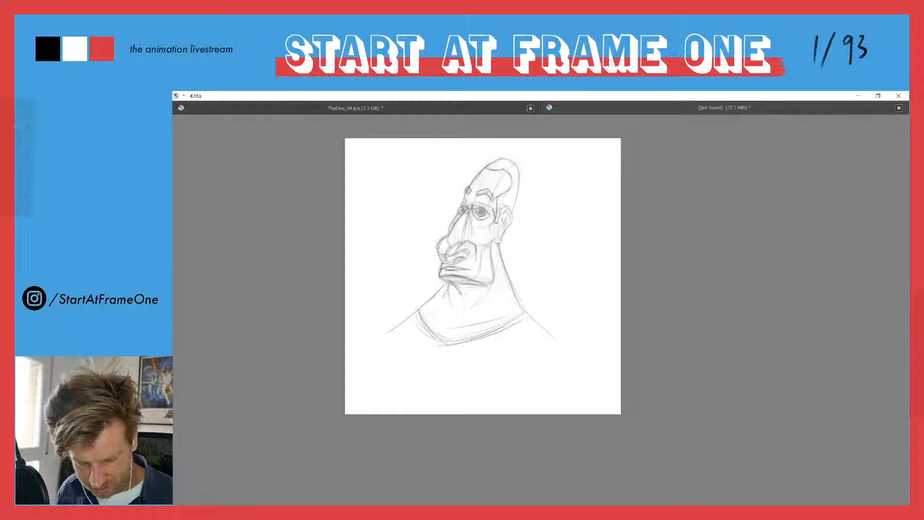
pyautogui.moveTo(432, 293); pyautogui.dragTo(384, 336)
pyautogui.moveTo(509, 282); pyautogui.dragTo(538, 330)
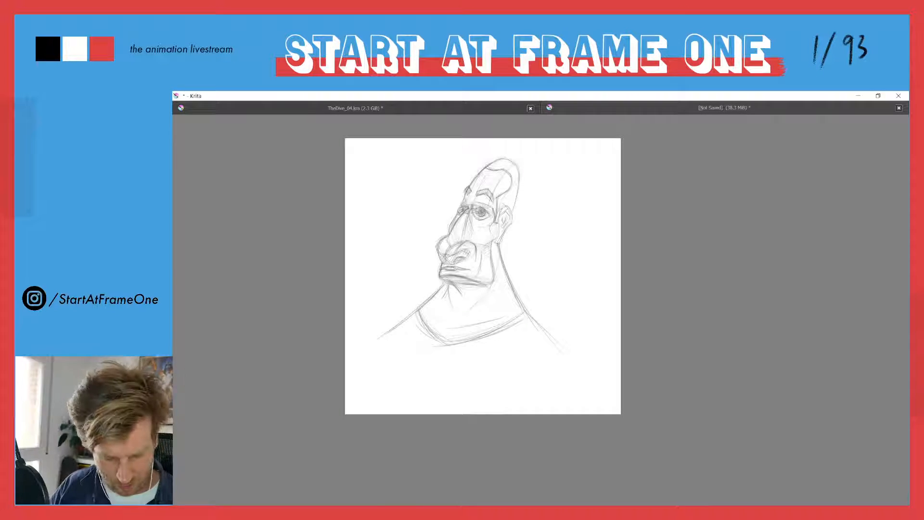
# Extend both shoulder lines outward and add faint vertical chest and arm lines below the collar
pyautogui.press('Tab')
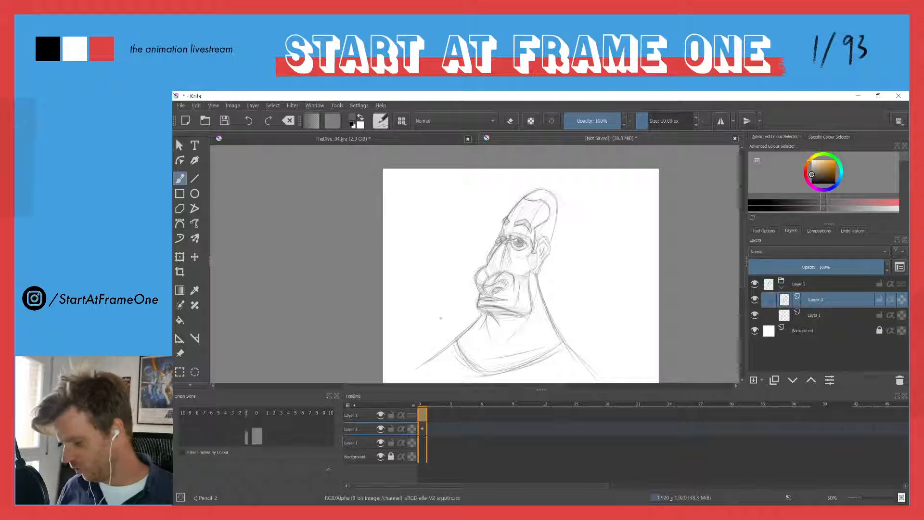
pyautogui.moveTo(425, 297); pyautogui.dragTo(420, 318)
pyautogui.moveTo(417, 261); pyautogui.dragTo(409, 278)
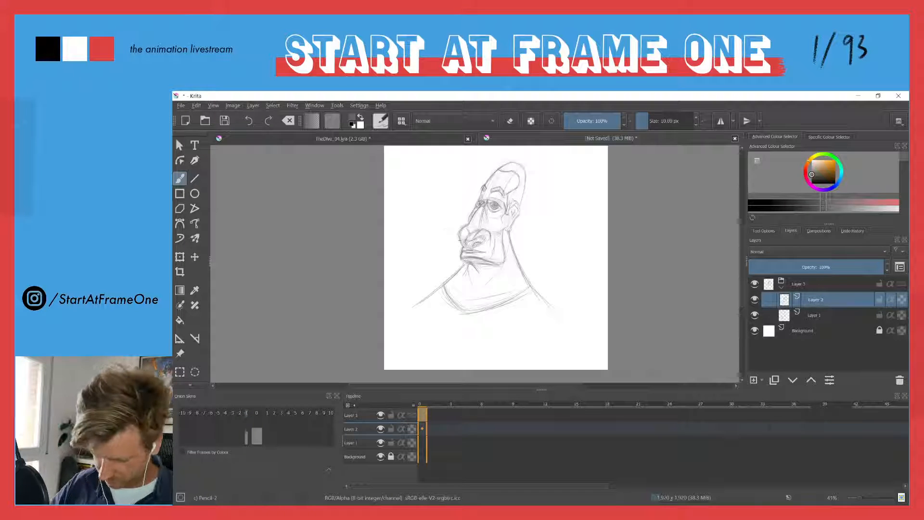
pyautogui.press('Tab')
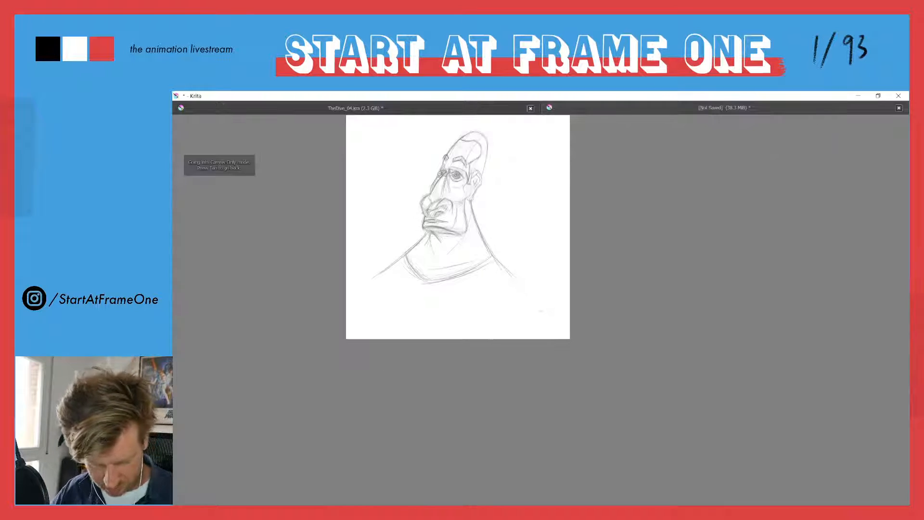
pyautogui.moveTo(524, 290); pyautogui.dragTo(490, 249)
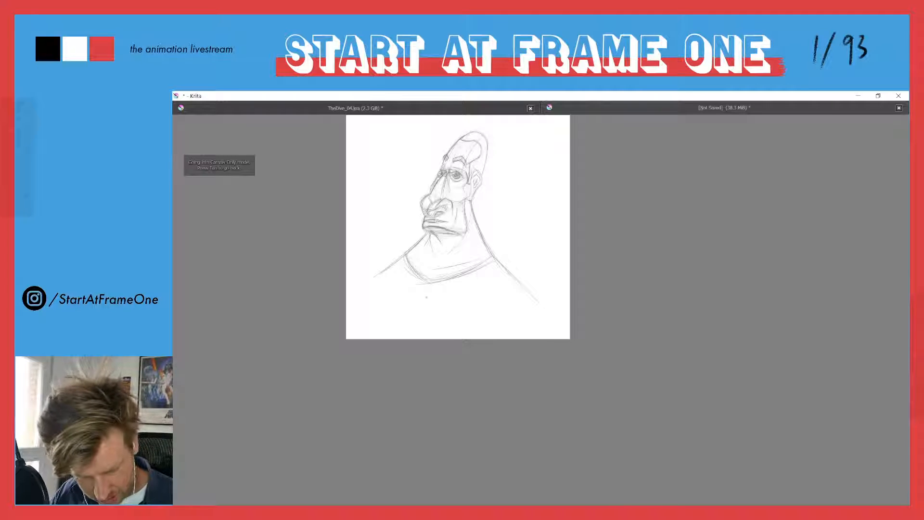
pyautogui.moveTo(423, 297); pyautogui.dragTo(423, 332)
pyautogui.moveTo(420, 195); pyautogui.dragTo(433, 154)
pyautogui.moveTo(417, 314); pyautogui.dragTo(458, 270)
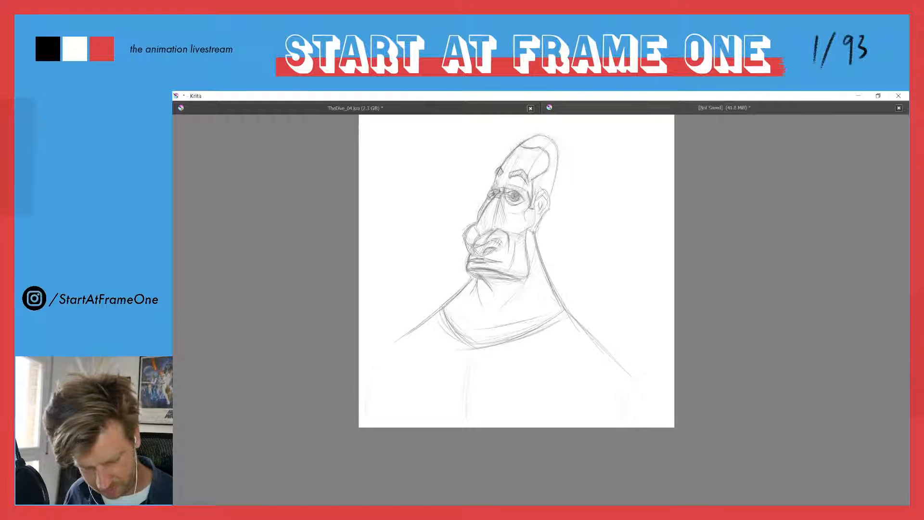
pyautogui.moveTo(400, 338); pyautogui.dragTo(373, 358)
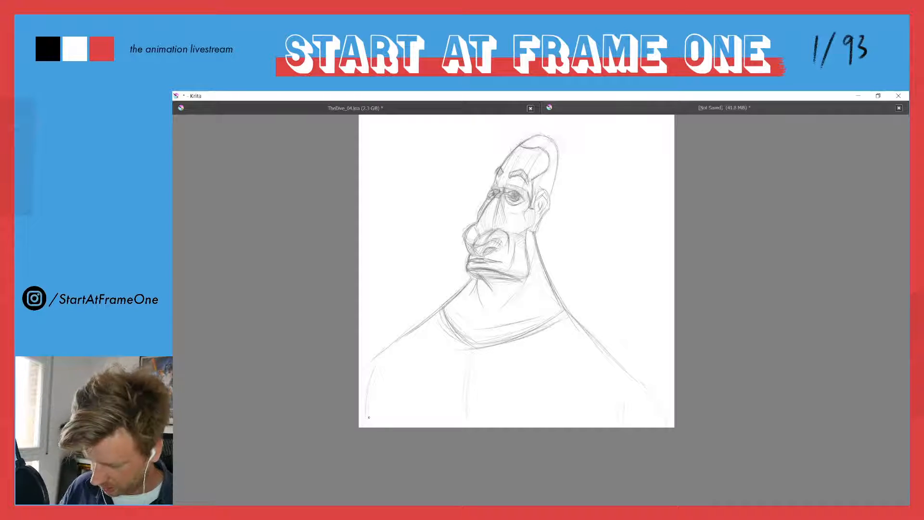
# Switch to the TheDive_04.kra animation, restore the full interface, and step through the frames from 38 to 42
pyautogui.click(305, 109)
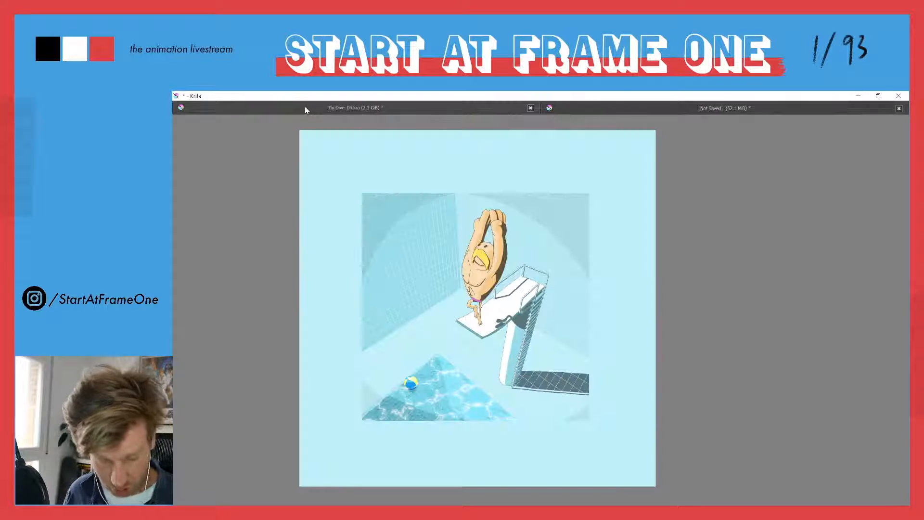
pyautogui.press('Tab')
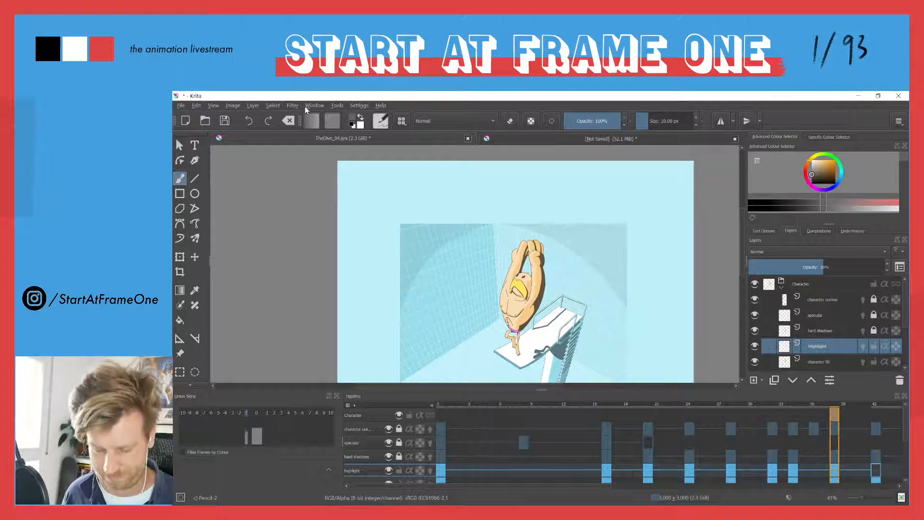
pyautogui.moveTo(467, 373); pyautogui.dragTo(447, 294)
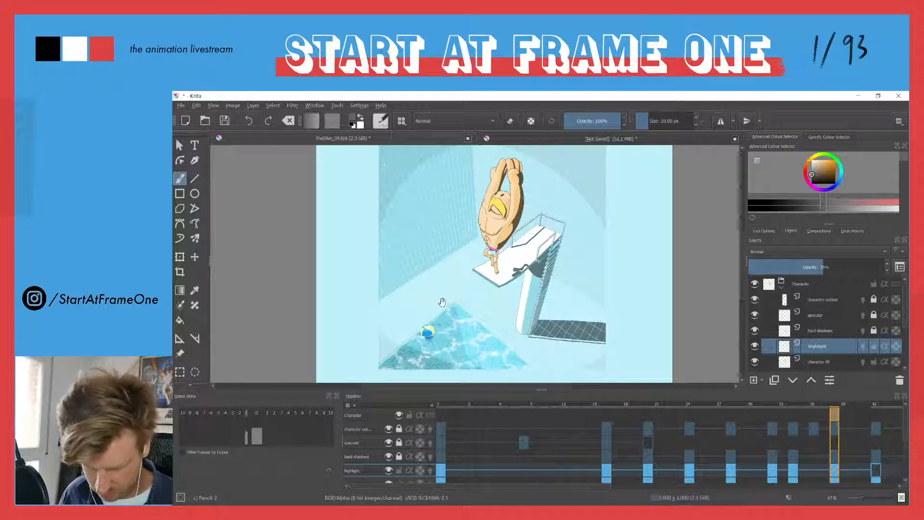
pyautogui.press('Left')
pyautogui.press('Right')
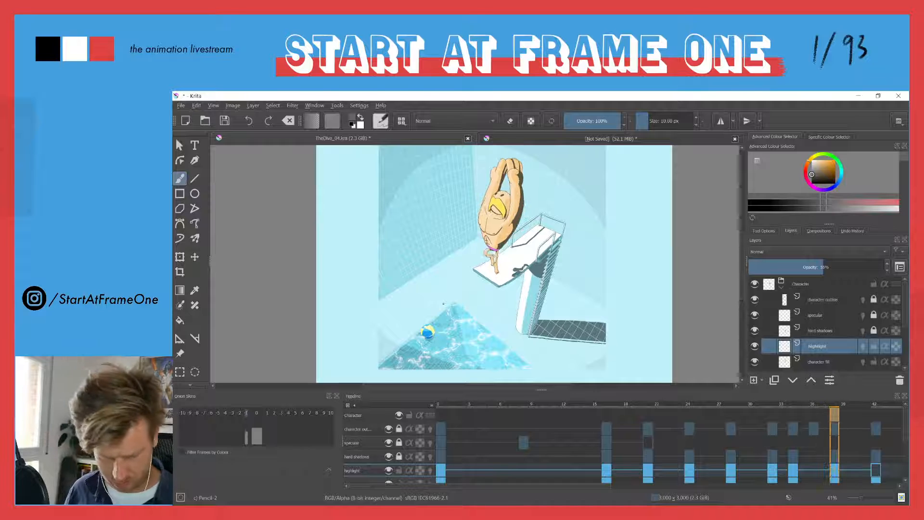
pyautogui.press('Right')
pyautogui.press('Right')
pyautogui.press('Right')
pyautogui.press('Left')
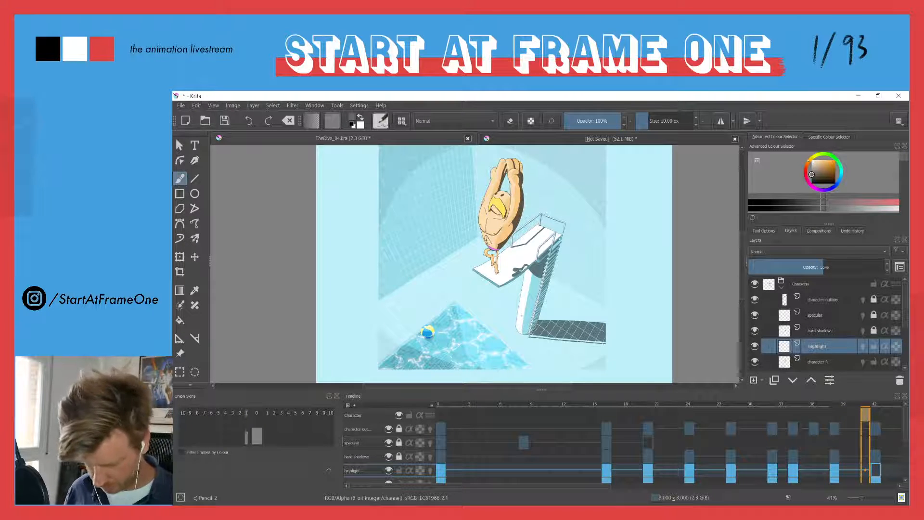
# Sample the pale highlight skin colour from the diver's torso, compare frames 38 and 42, and stay on frame 42 of the highlight layer
pyautogui.scroll(6, 491, 222)
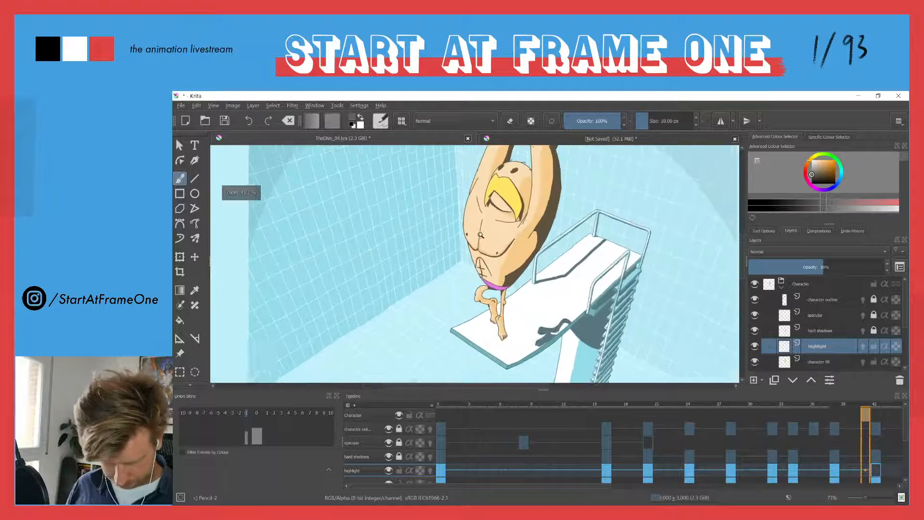
pyautogui.keyDown('ctrl'); pyautogui.click(492, 223); pyautogui.keyUp('ctrl')
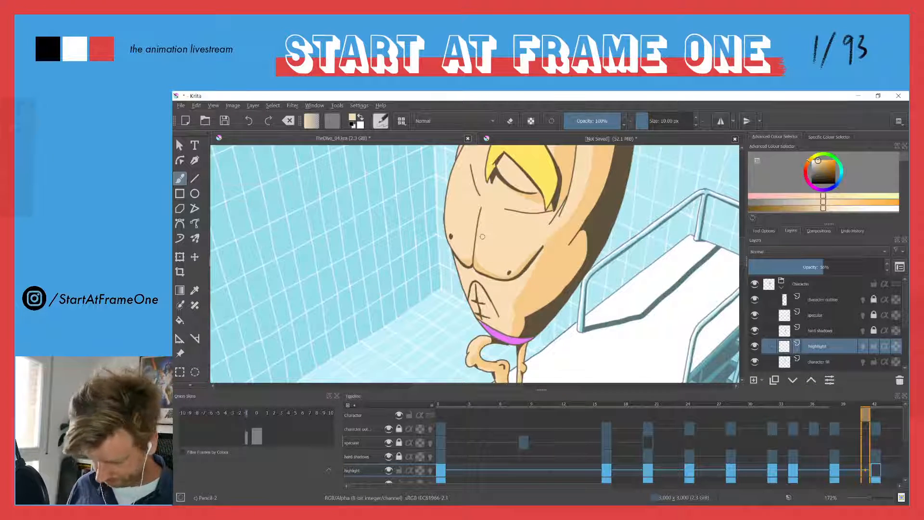
pyautogui.press('Right')
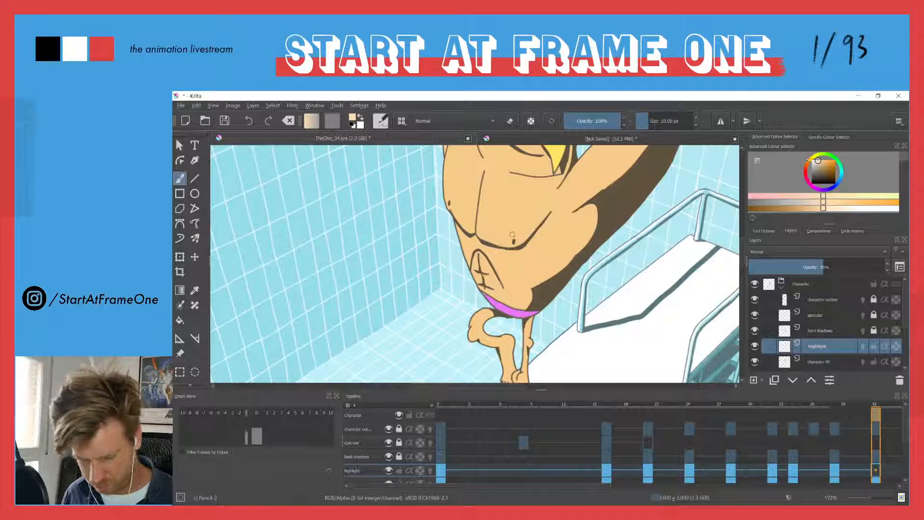
pyautogui.press('Left')
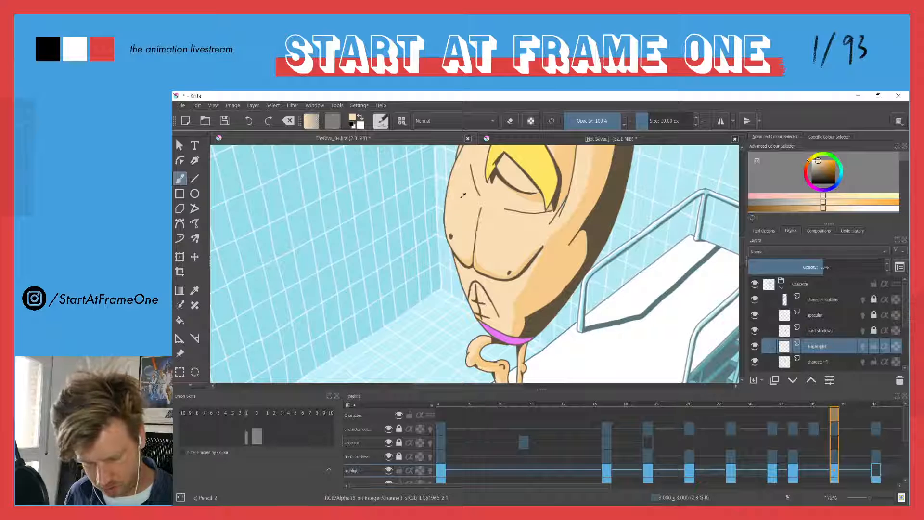
pyautogui.press('Right')
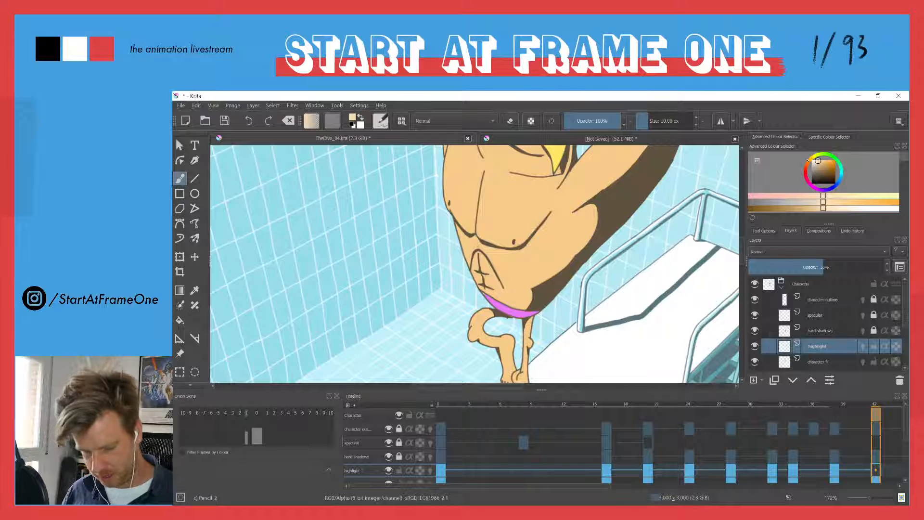
pyautogui.press('Left')
pyautogui.keyDown('ctrl'); pyautogui.click(490, 220); pyautogui.keyUp('ctrl')
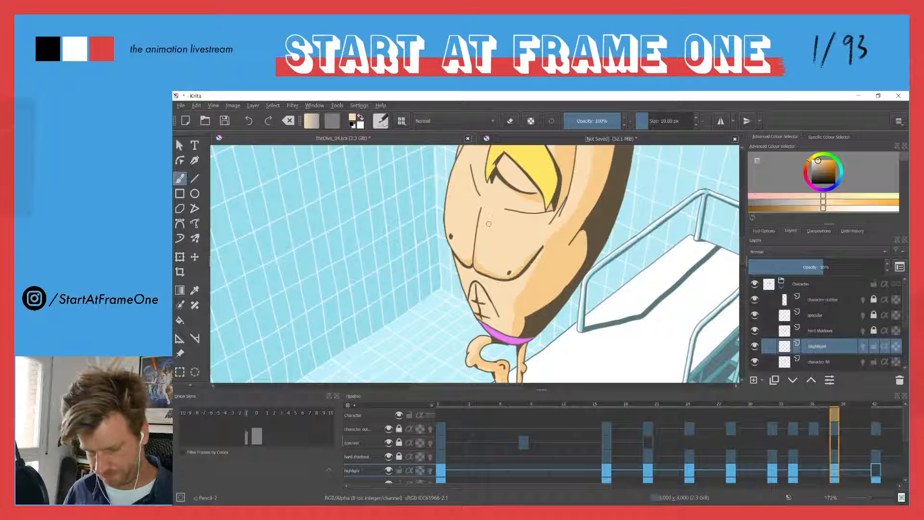
pyautogui.keyDown('ctrl'); pyautogui.click(494, 228); pyautogui.keyUp('ctrl')
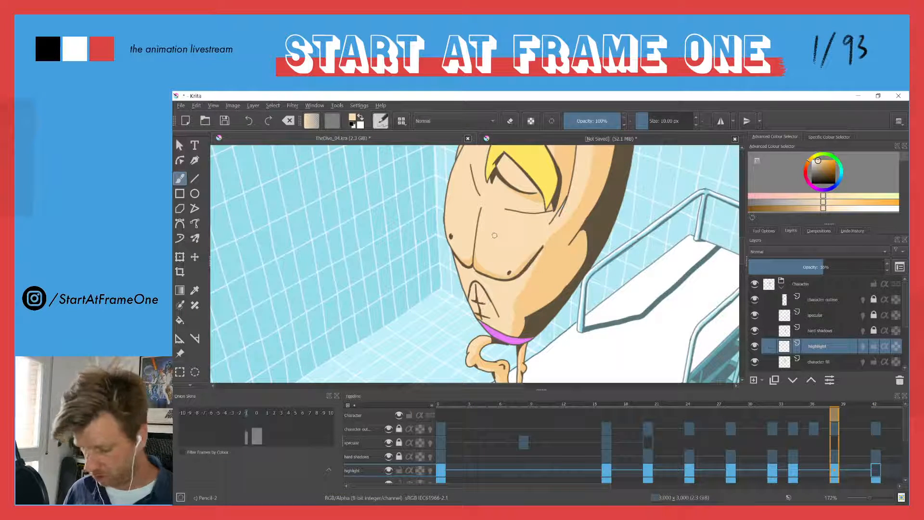
pyautogui.press('Right')
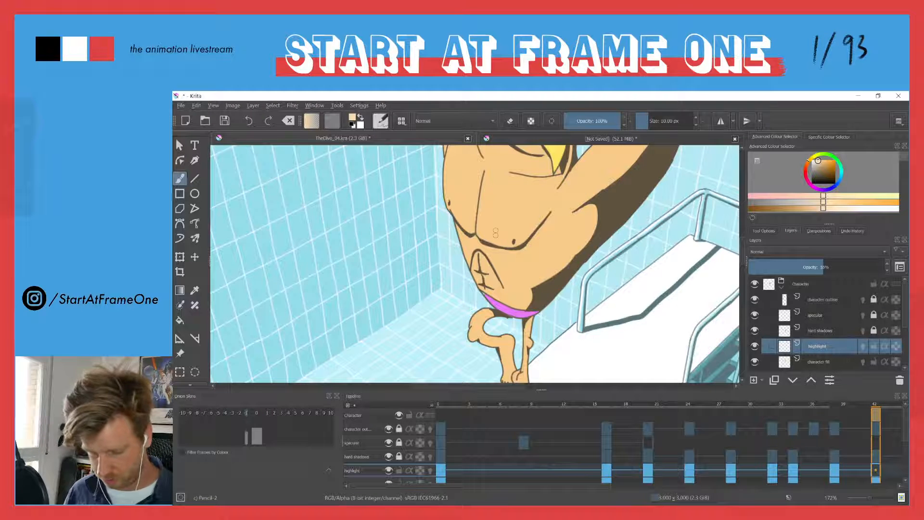
pyautogui.moveTo(496, 231); pyautogui.dragTo(520, 270)
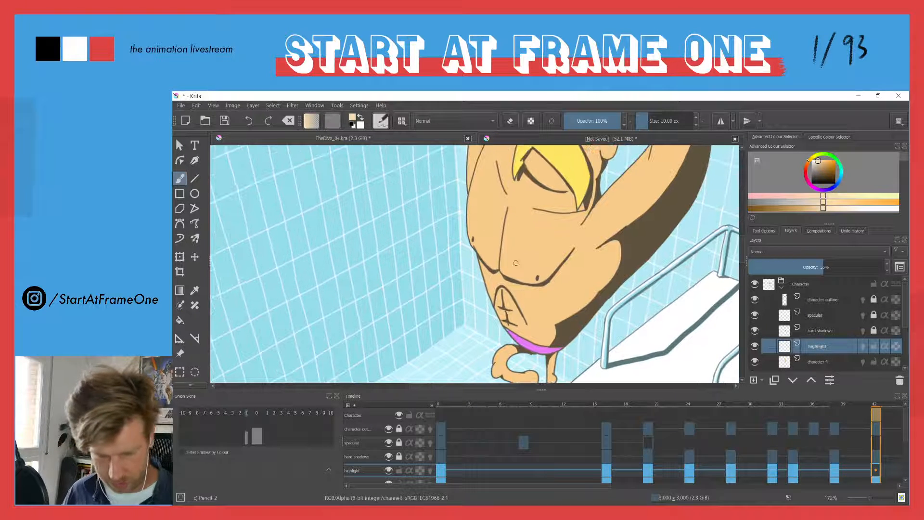
# Choose the Basic-1 brush preset from the Sketch set and check its brush settings
pyautogui.click(381, 121)
pyautogui.click(401, 121)
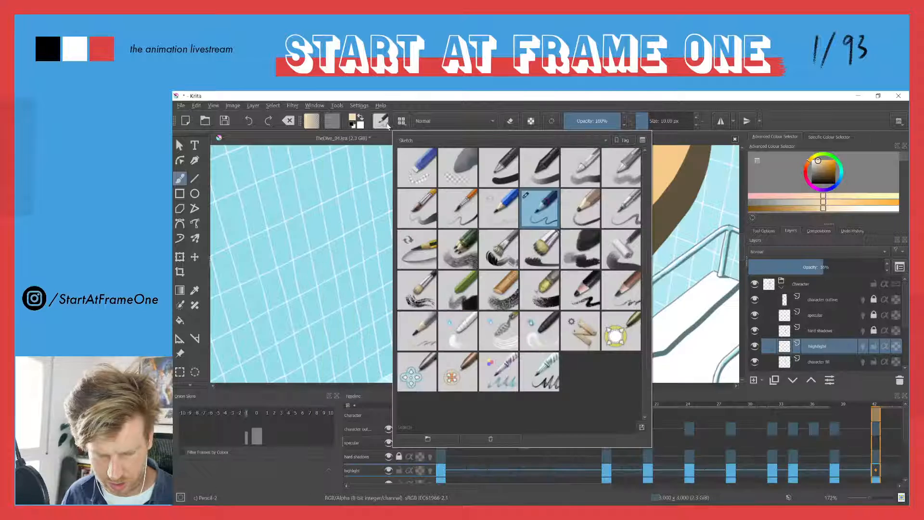
pyautogui.click(496, 166)
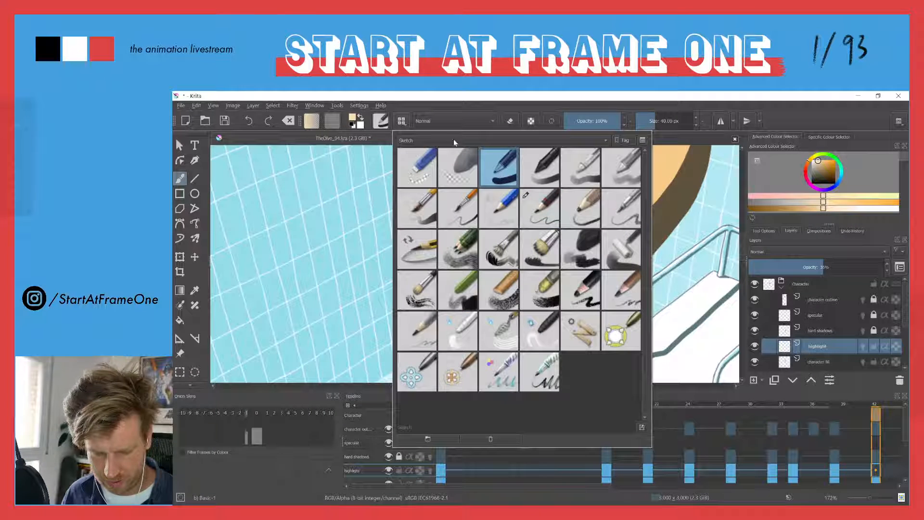
pyautogui.click(375, 96)
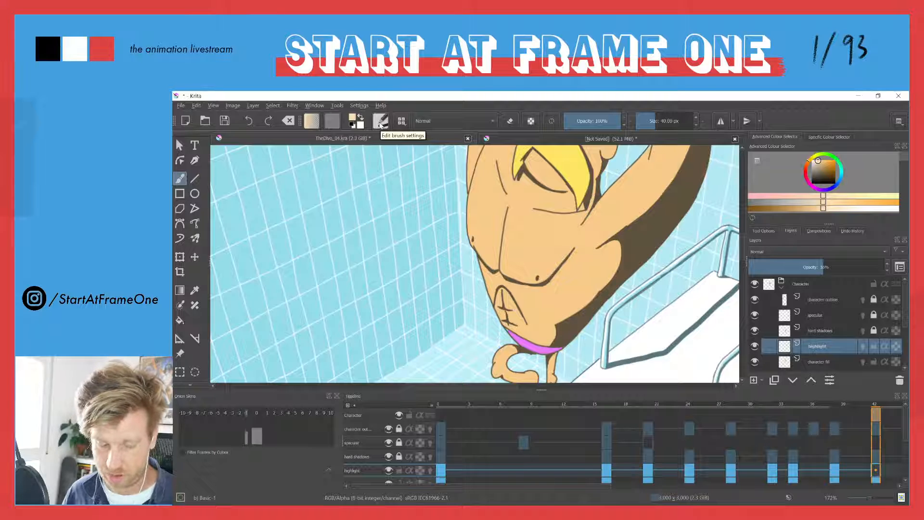
pyautogui.click(380, 125)
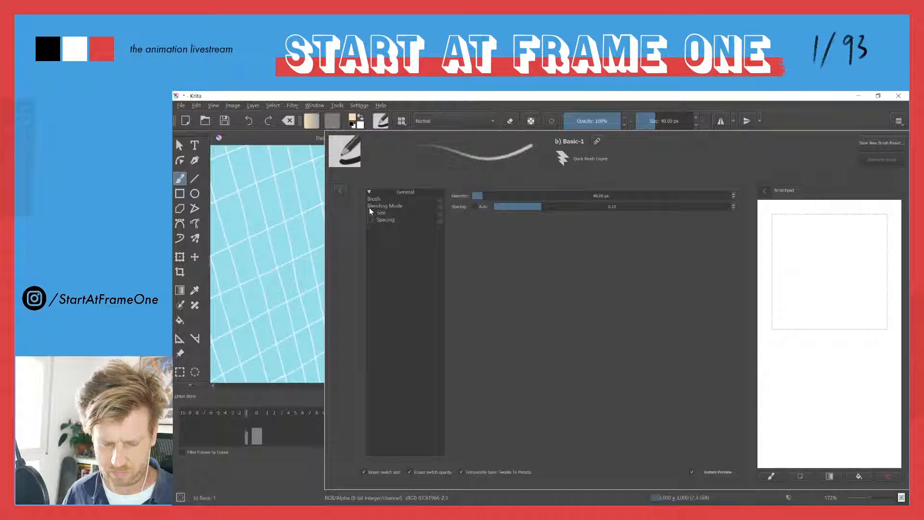
pyautogui.click(380, 121)
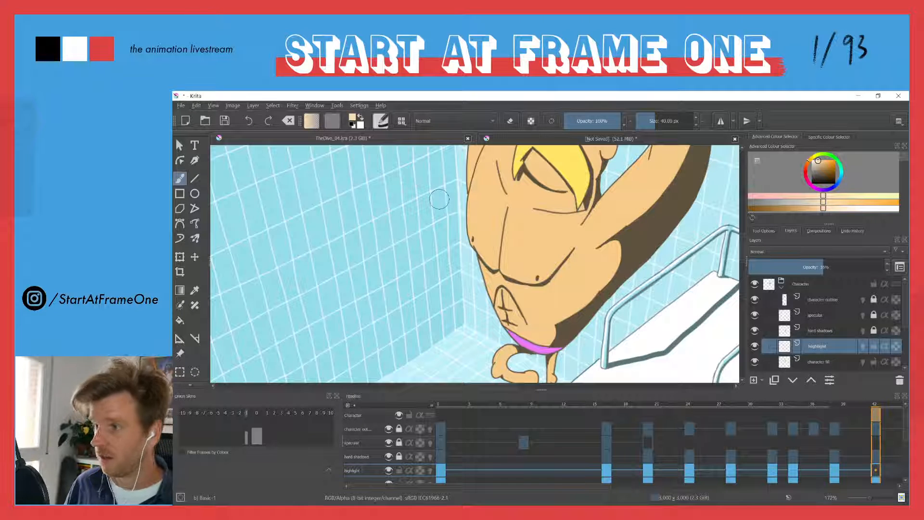
# Compare the skin highlights on the diver's raised arms between frames 38 and 42, and stay on frame 42
pyautogui.scroll(-2, 437, 241)
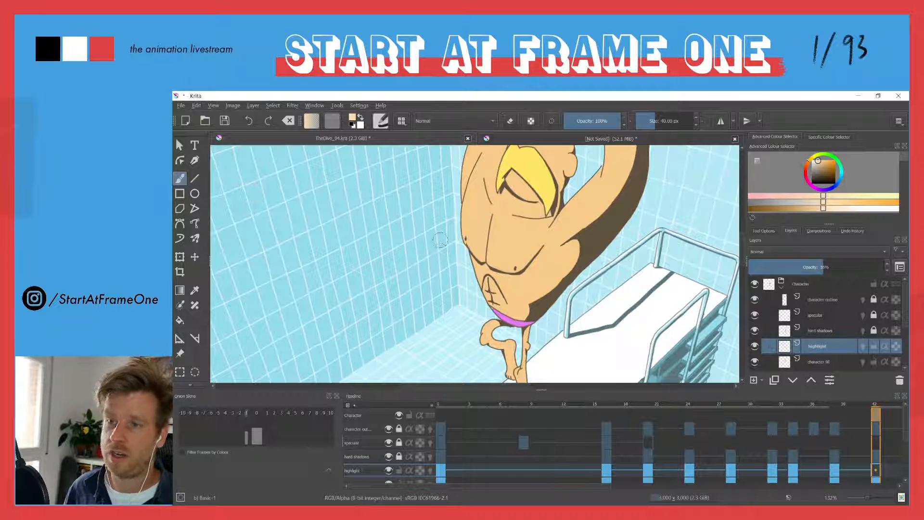
pyautogui.moveTo(432, 215)
pyautogui.mouseDown()
pyautogui.moveTo(440, 265)
pyautogui.moveTo(421, 283)
pyautogui.mouseUp()
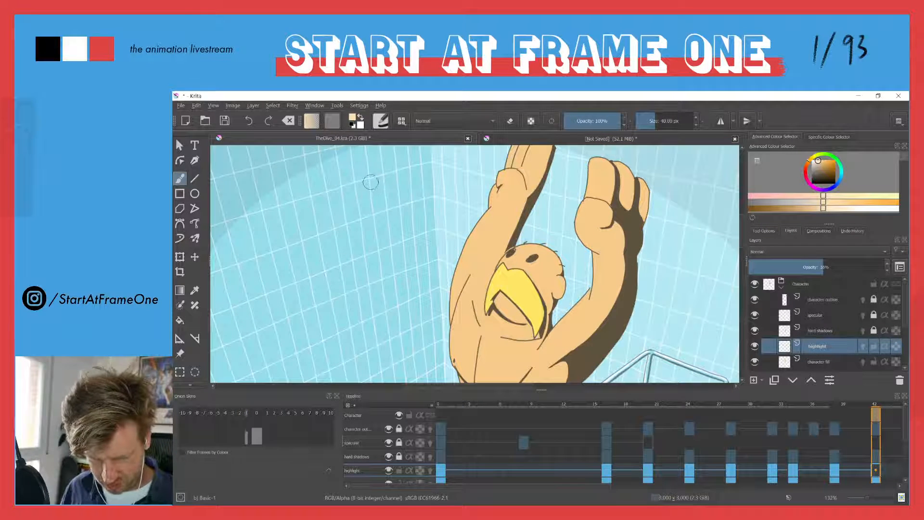
pyautogui.press(',')
pyautogui.press('.')
pyautogui.press(',')
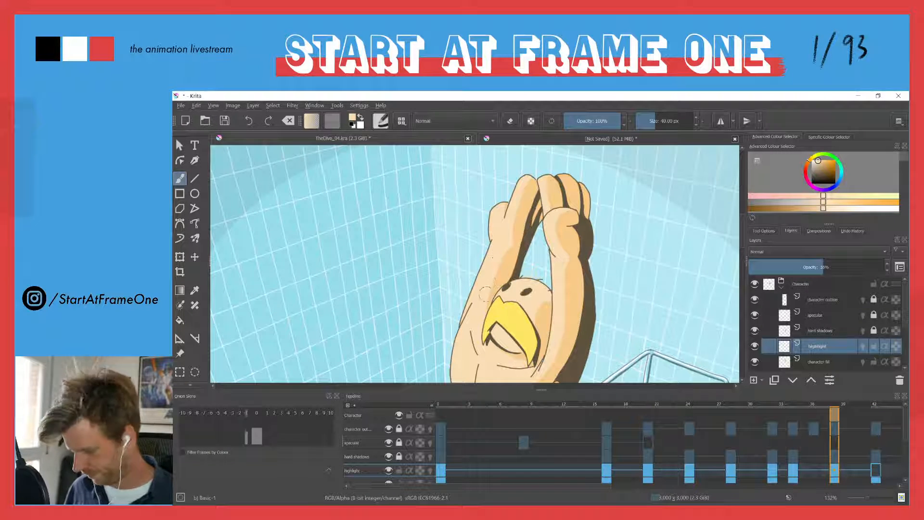
pyautogui.press('.')
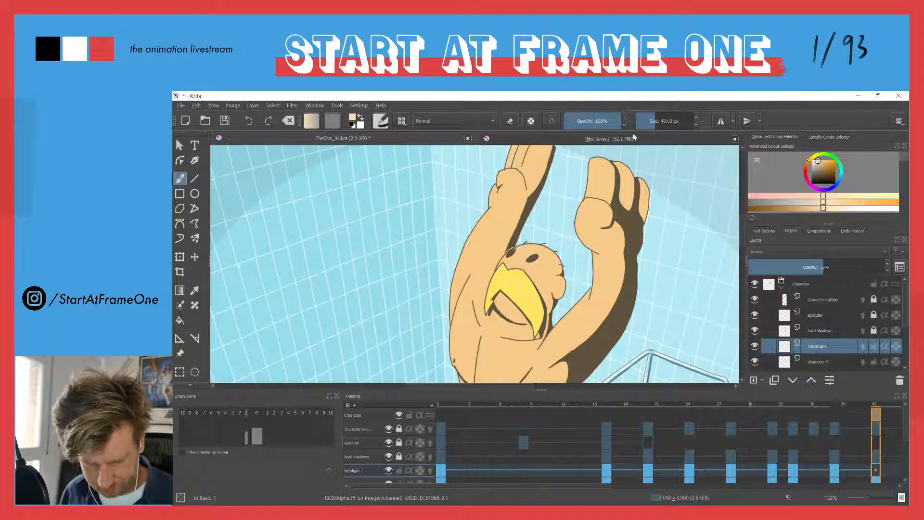
# Set the brush size to 4.76 px
pyautogui.moveTo(651, 122); pyautogui.dragTo(638, 121)
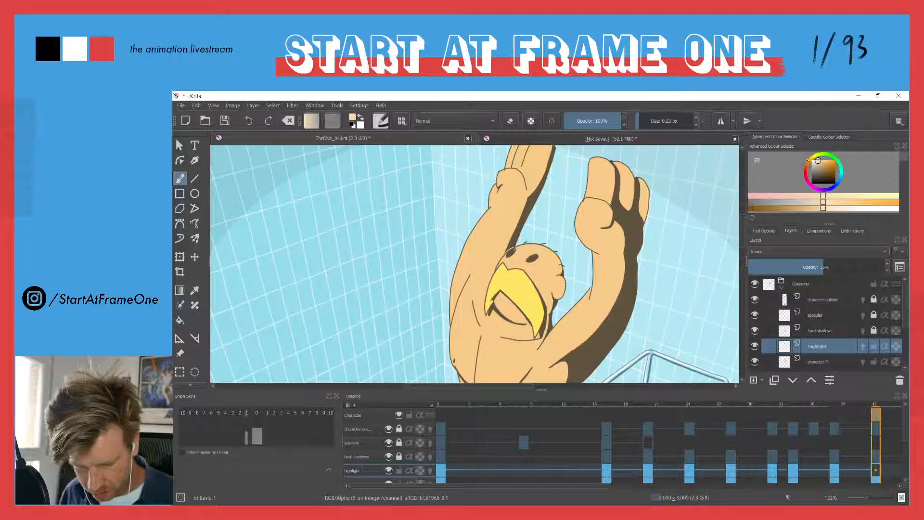
pyautogui.click(641, 120)
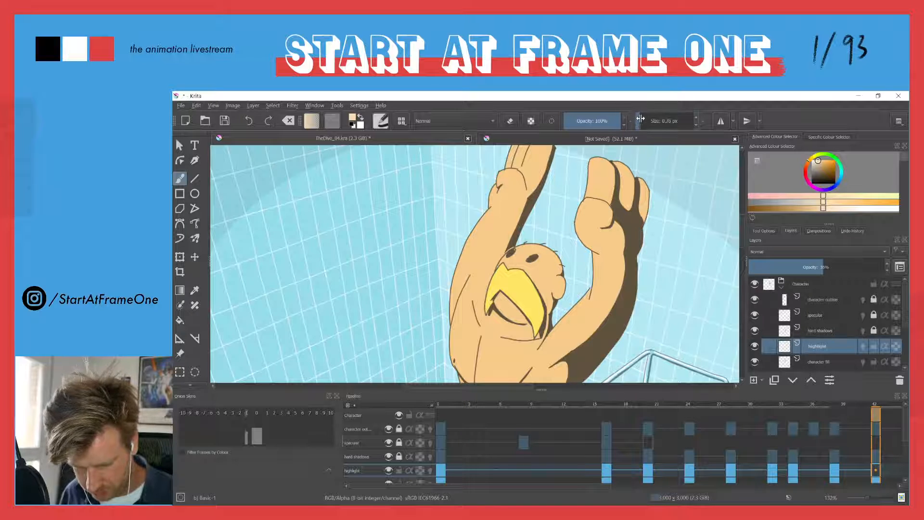
pyautogui.doubleClick(697, 118)
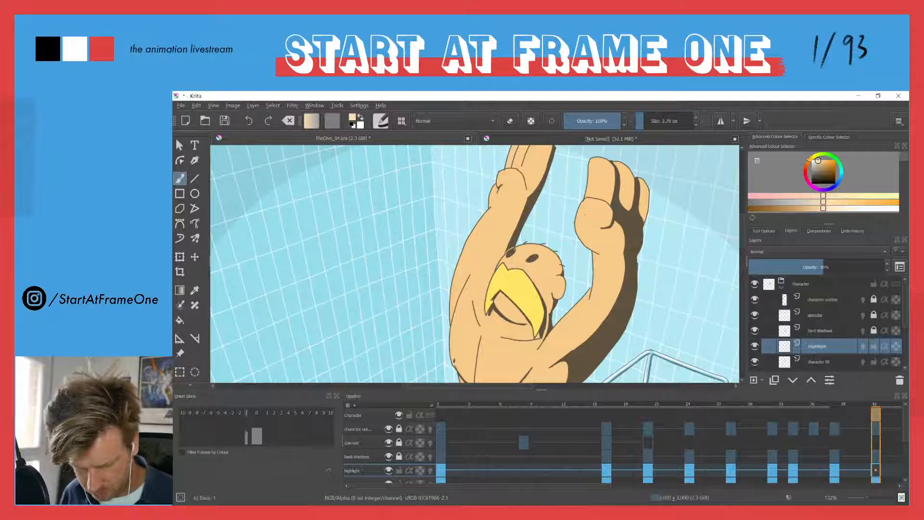
pyautogui.click(695, 118)
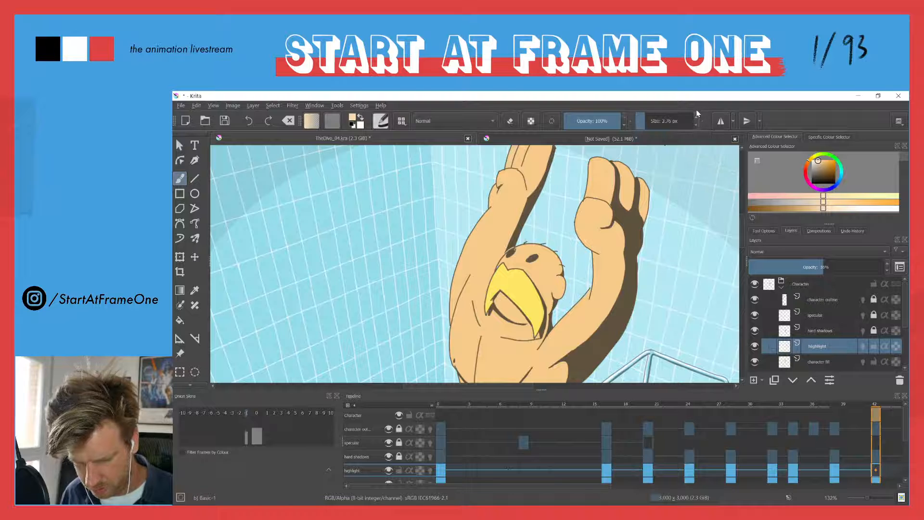
pyautogui.click(696, 118)
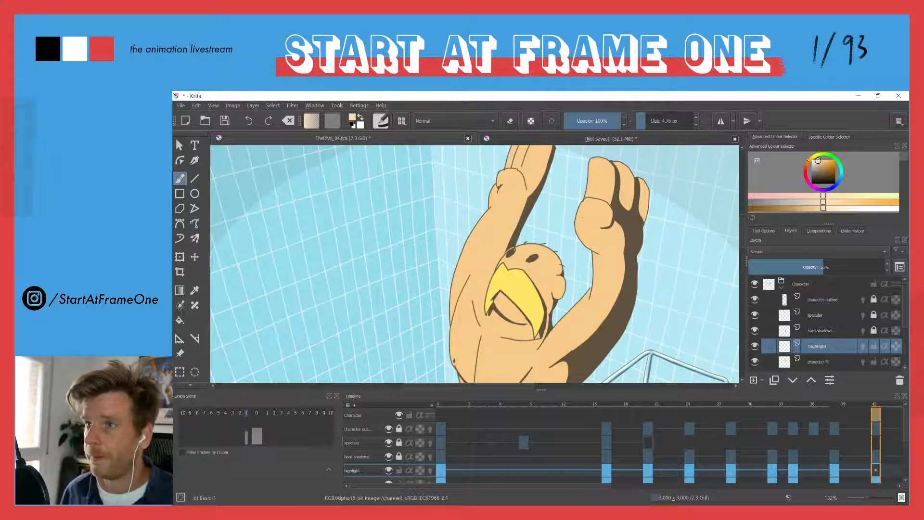
# Check the highlight on the previous keyframe, switch to canvas-only view, and outline the highlight on the diver's raised thumb and palm on frame 42
pyautogui.moveTo(601, 199); pyautogui.dragTo(599, 179)
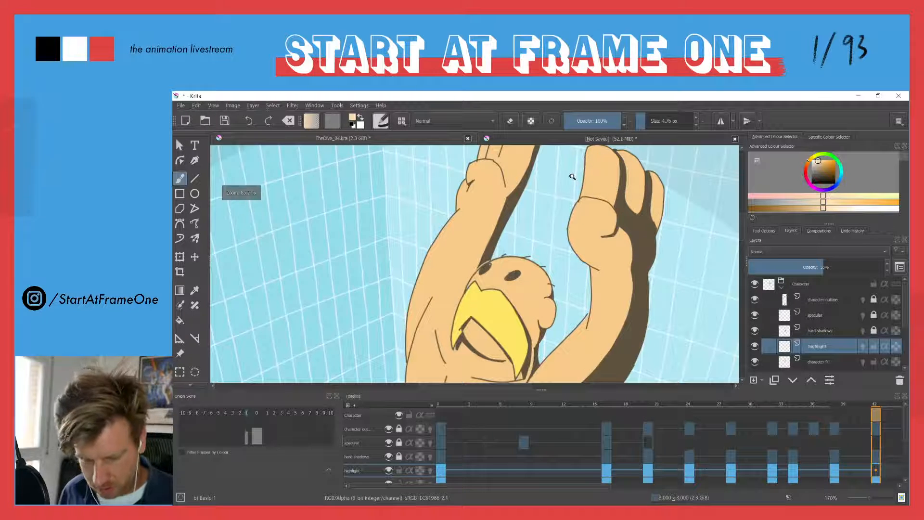
pyautogui.press('ctrl')
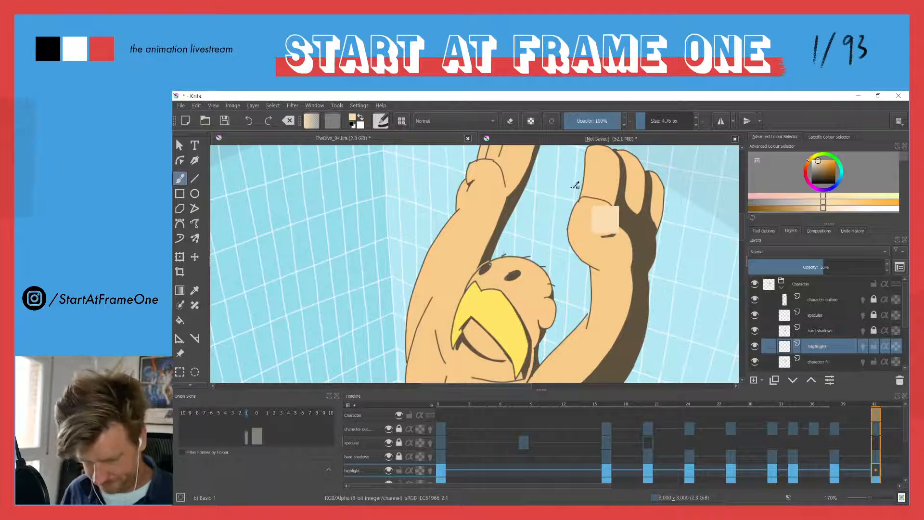
pyautogui.press('Left')
pyautogui.keyDown('ctrl'); pyautogui.click(570, 194); pyautogui.keyUp('ctrl')
pyautogui.press('Right')
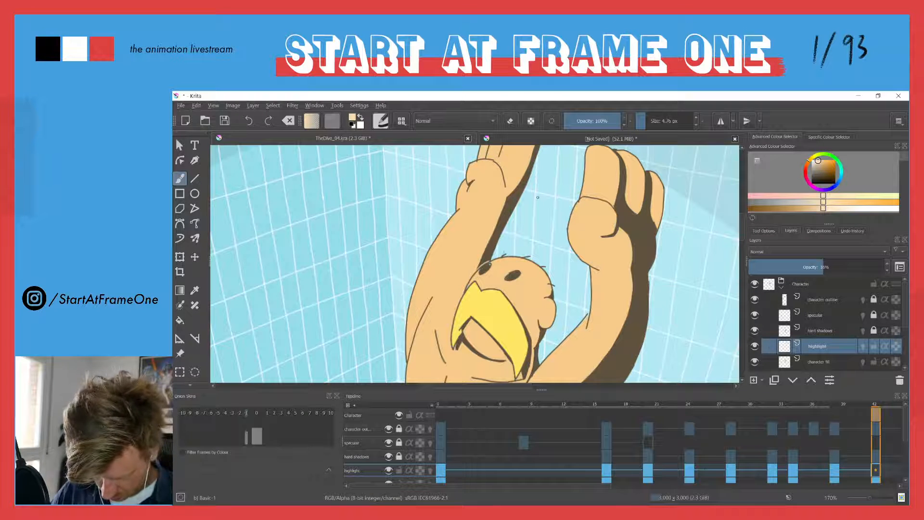
pyautogui.press('Tab')
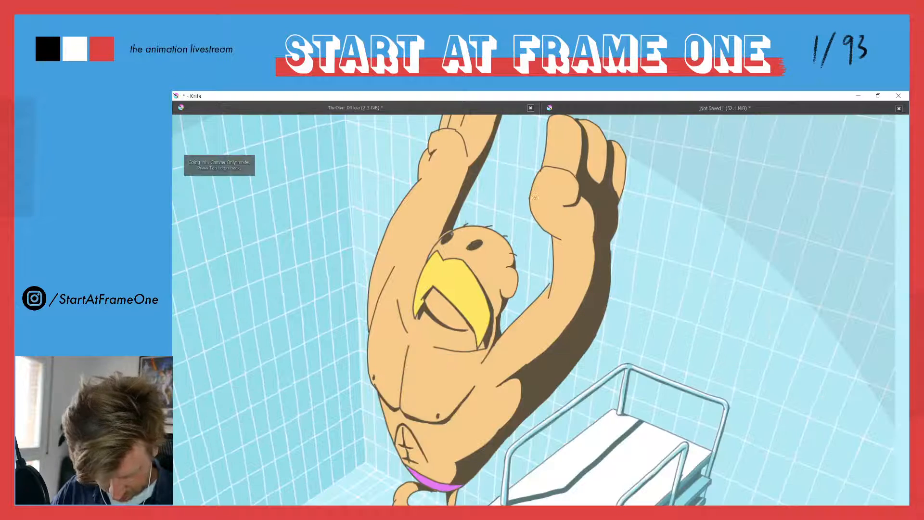
pyautogui.moveTo(553, 172); pyautogui.dragTo(566, 254)
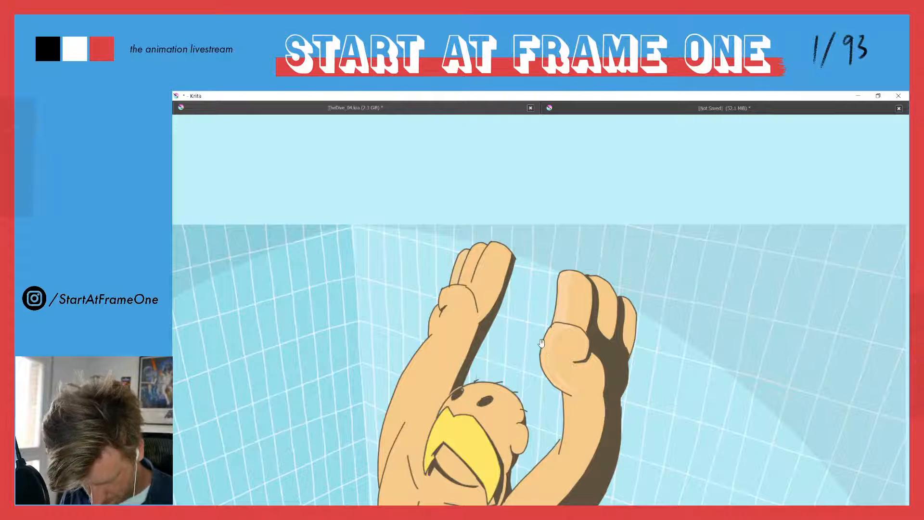
# Continue the highlight outline down the same arm's forearm and upper arm, comparing it with the previous keyframe
pyautogui.moveTo(541, 343); pyautogui.dragTo(519, 183)
pyautogui.press('Left')
pyautogui.press('Right')
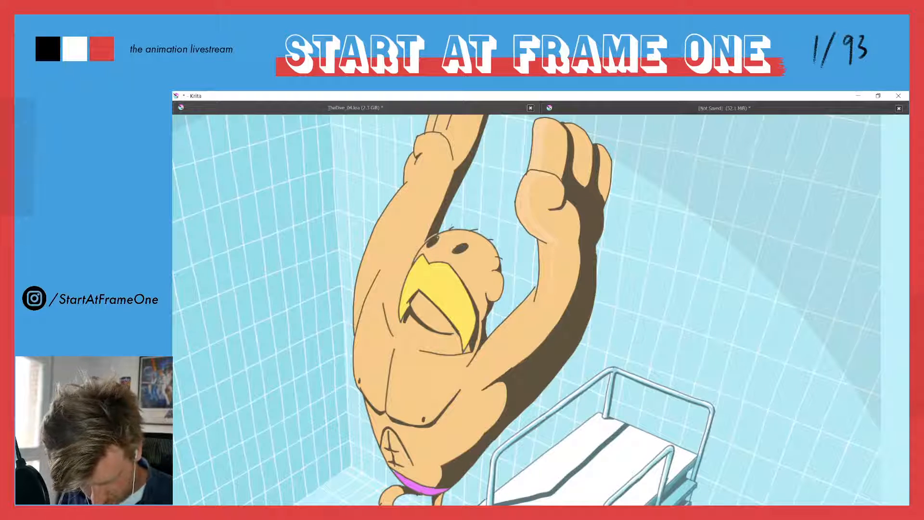
pyautogui.press('Left')
pyautogui.press('Right')
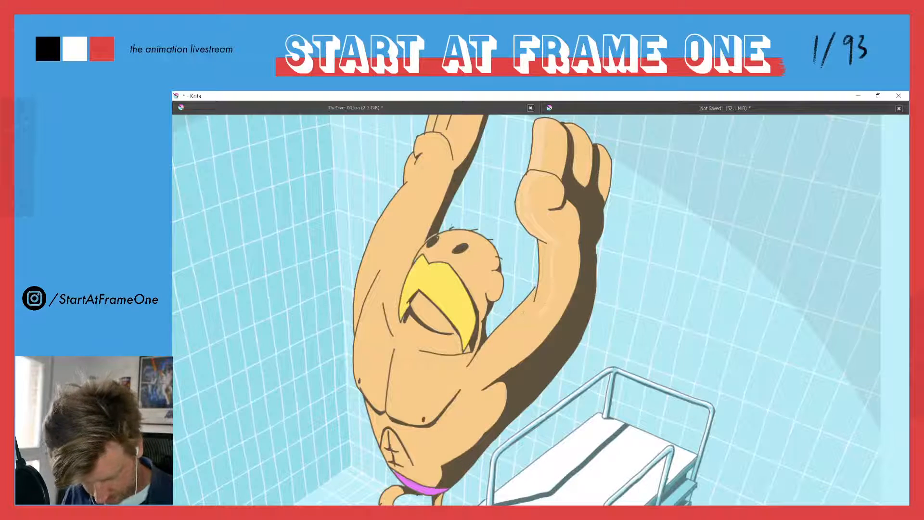
pyautogui.press('Left')
pyautogui.press('Right')
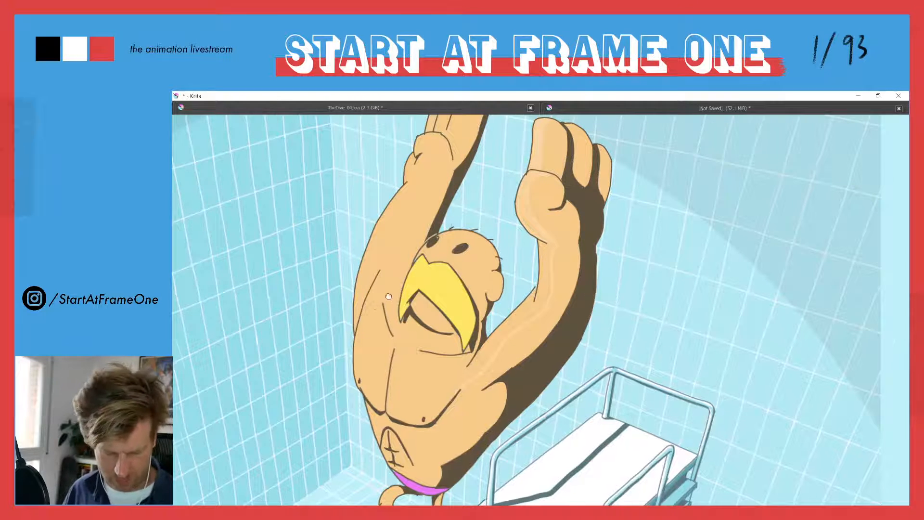
# Outline the highlights along the diver's chest centre line and the side of the torso, checking them against the previous keyframe
pyautogui.press('Left')
pyautogui.press('Right')
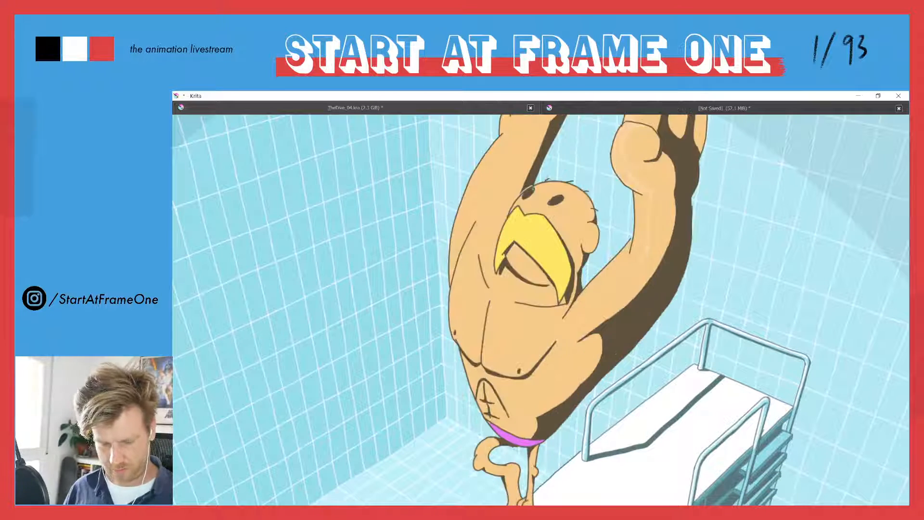
pyautogui.press('Left')
pyautogui.press('Right')
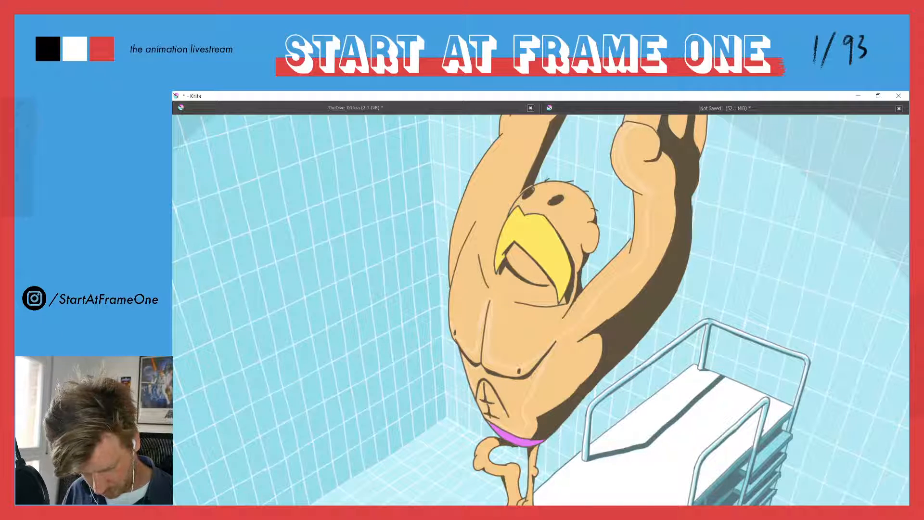
# Try to fill the outlined torso highlight with the Fill tool, undoing each attempt
pyautogui.press('f')
pyautogui.click(507, 397)
pyautogui.hotkey('ctrl', 'z')
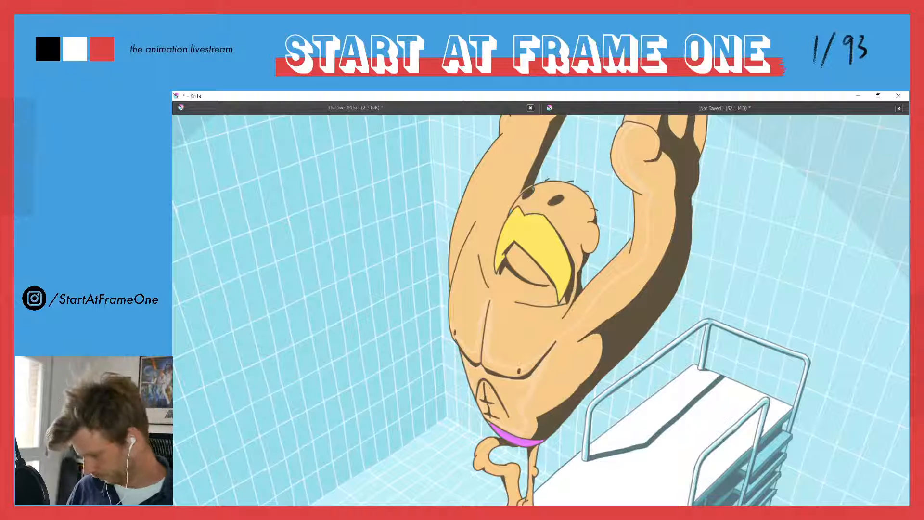
pyautogui.click(504, 389)
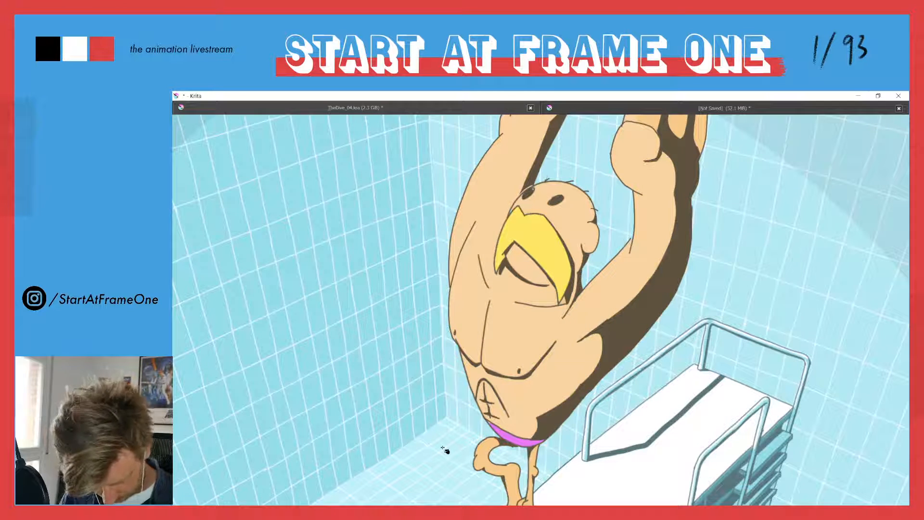
pyautogui.hotkey('ctrl', 'z')
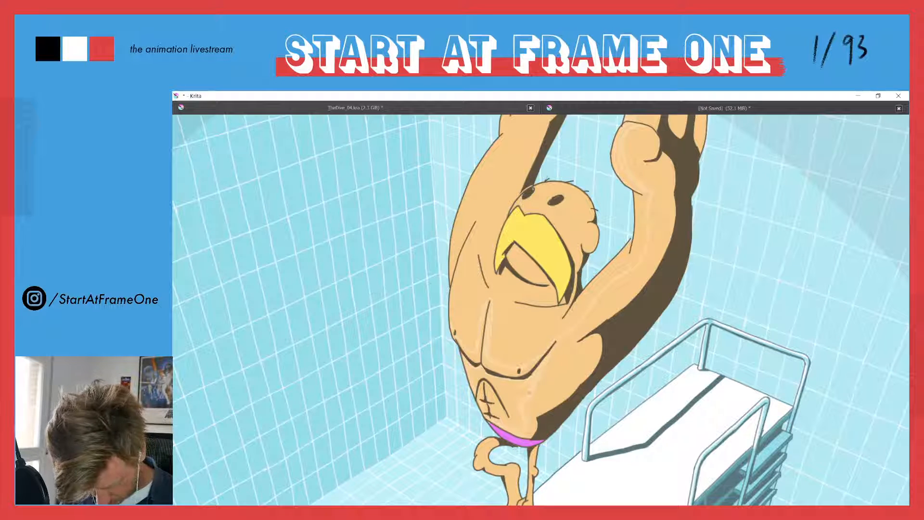
pyautogui.click(505, 395)
pyautogui.hotkey('ctrl', 'z')
# Set the Fill tool to sample only the current layer and try it on the diver's chest in canvas-only view
pyautogui.press('Tab')
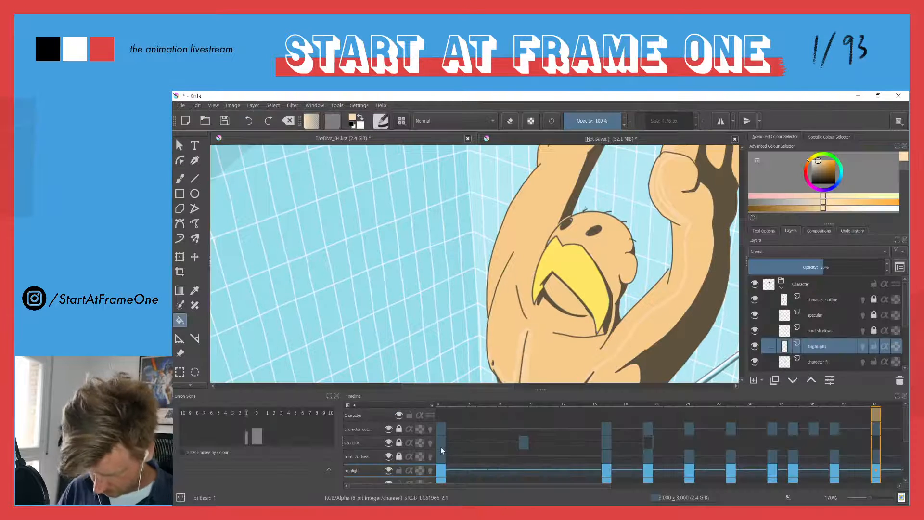
pyautogui.click(757, 232)
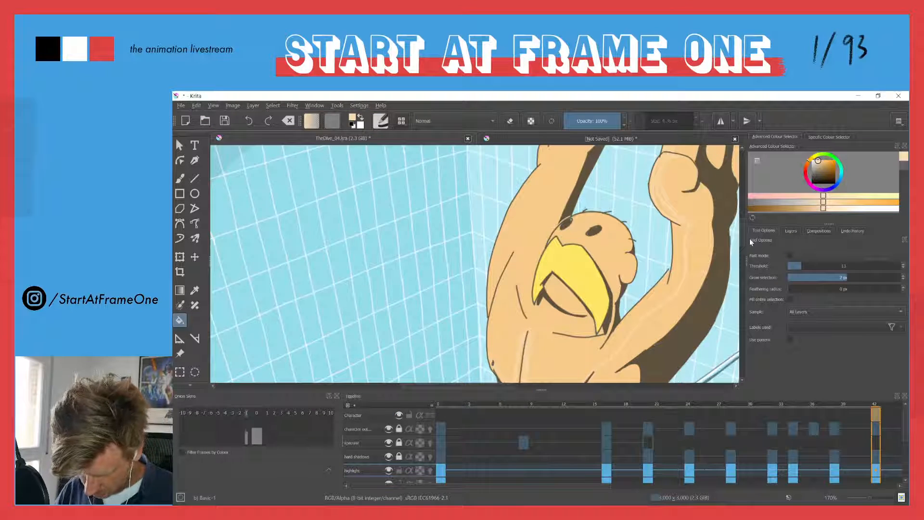
pyautogui.click(793, 312)
pyautogui.click(803, 302)
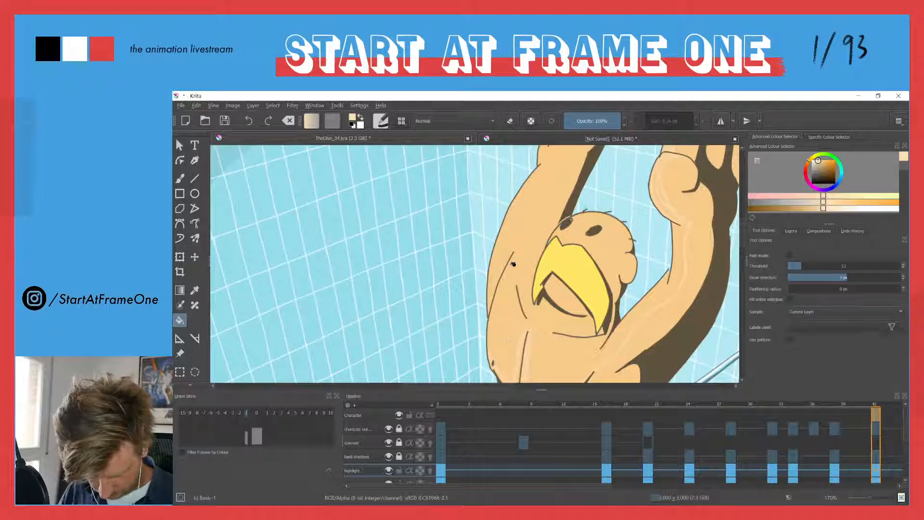
pyautogui.press('Tab')
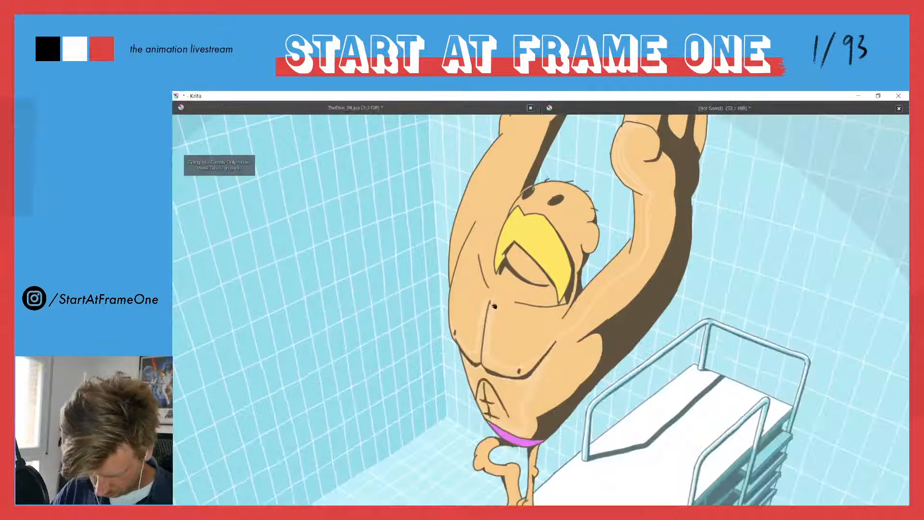
pyautogui.click(468, 353)
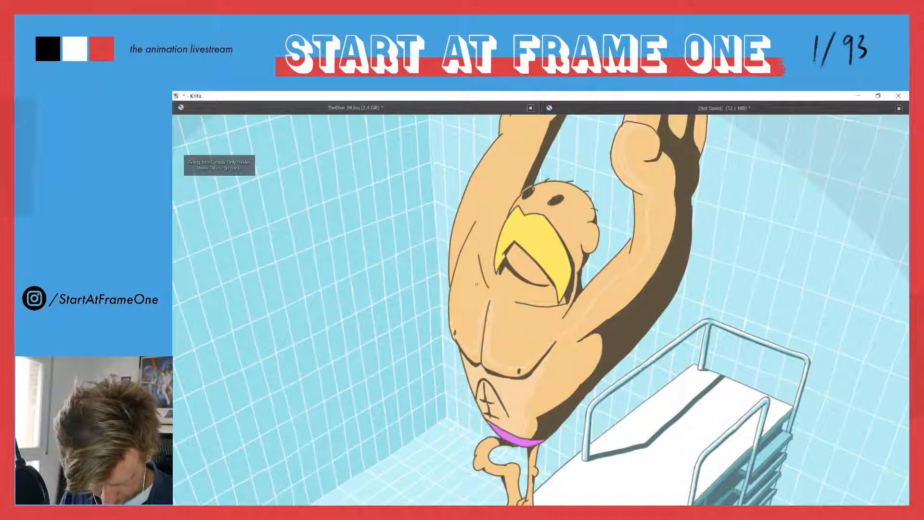
# Restore the full interface and set the Fill tool's sampling to All Layers
pyautogui.press('Tab')
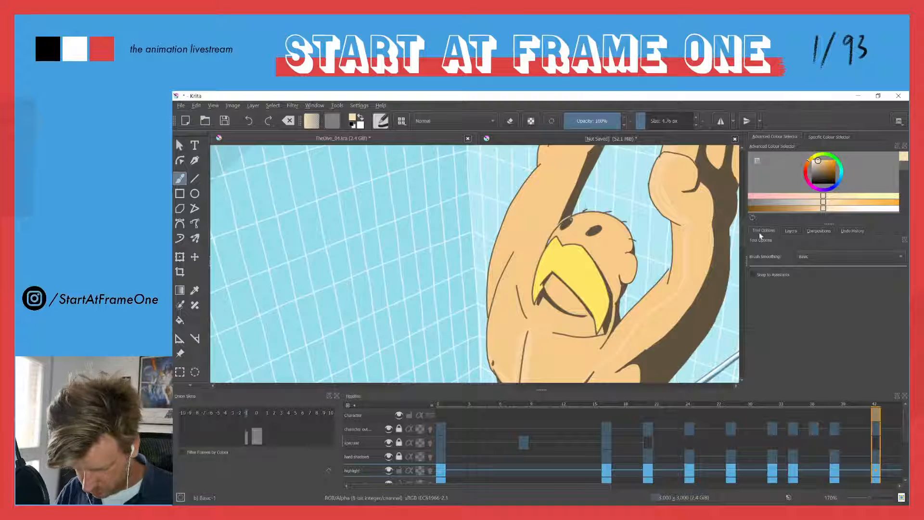
pyautogui.press('f')
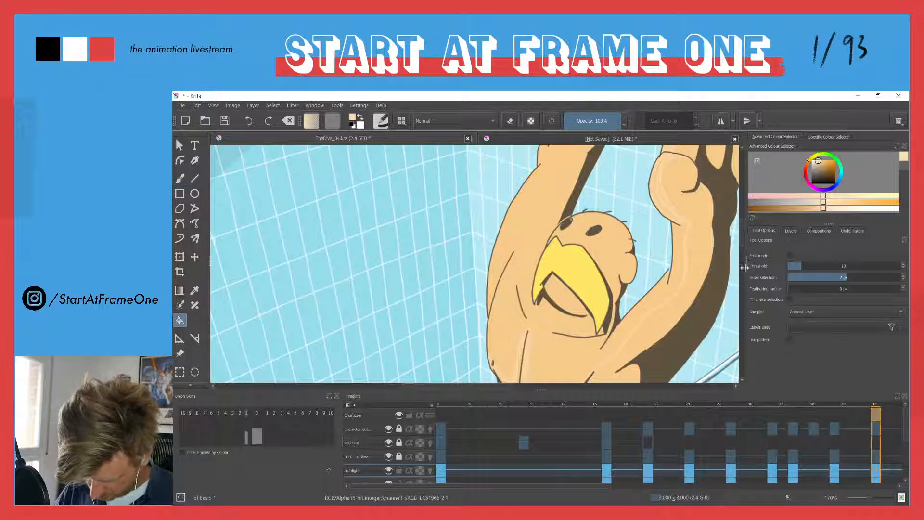
pyautogui.click(794, 312)
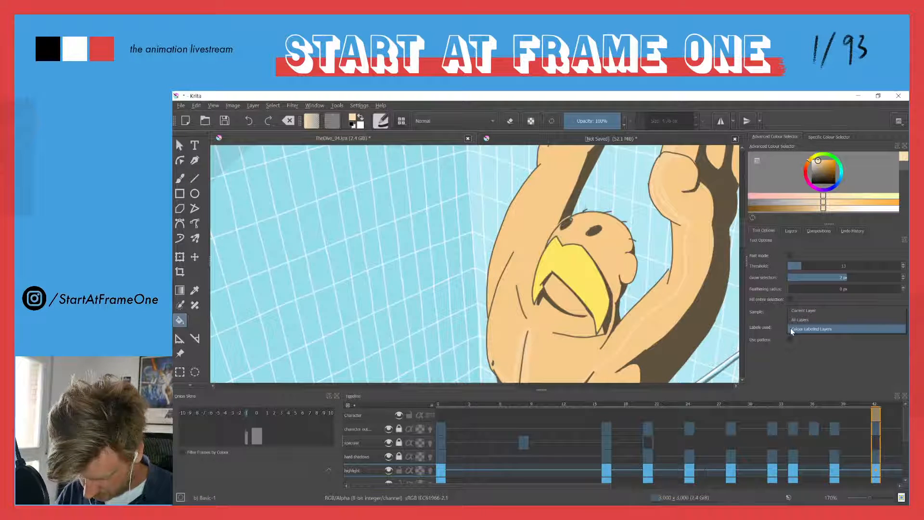
pyautogui.click(793, 320)
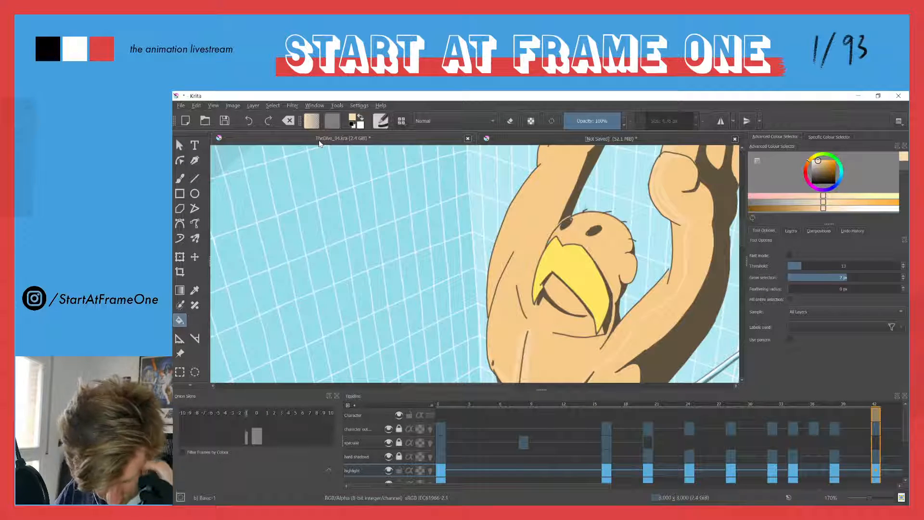
# In canvas-only view, outline the highlight on the diver's head on frame 42 and try to fill it with the pale skin colour
pyautogui.press('Tab')
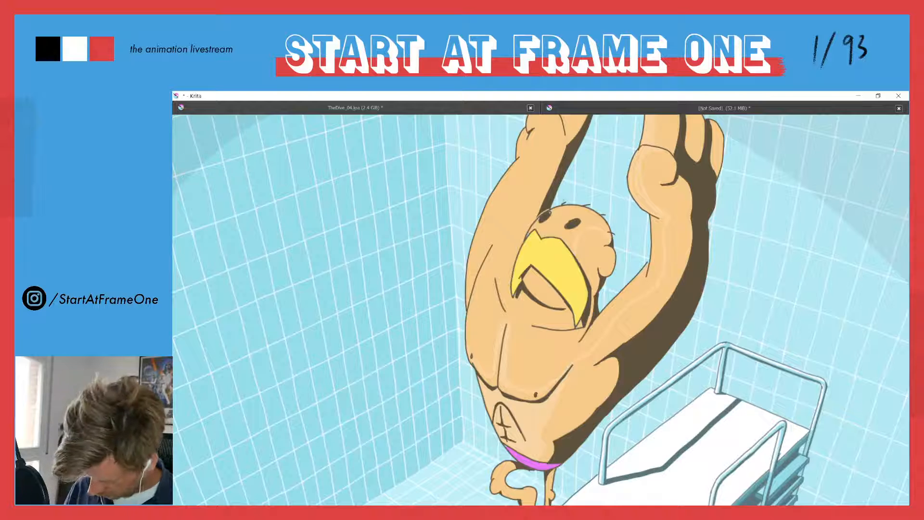
pyautogui.press('Right')
pyautogui.press('Left')
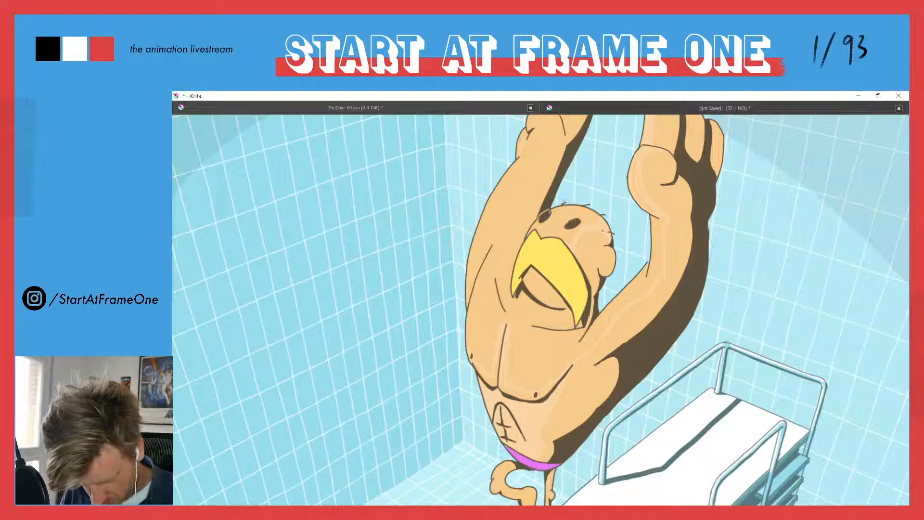
pyautogui.press('f')
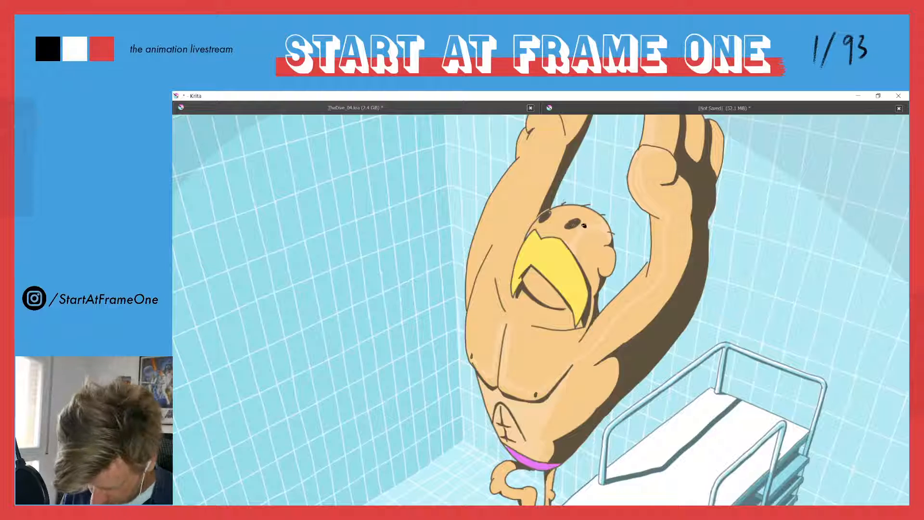
pyautogui.click(588, 220)
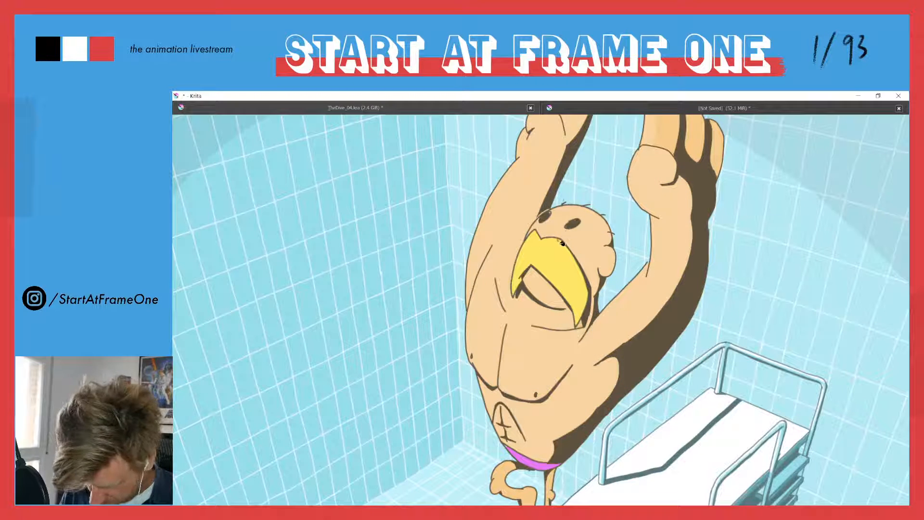
# Undo the last fill, set the Fill tool to sample only the Current Layer, and return to canvas-only view
pyautogui.hotkey('ctrl', 'z')
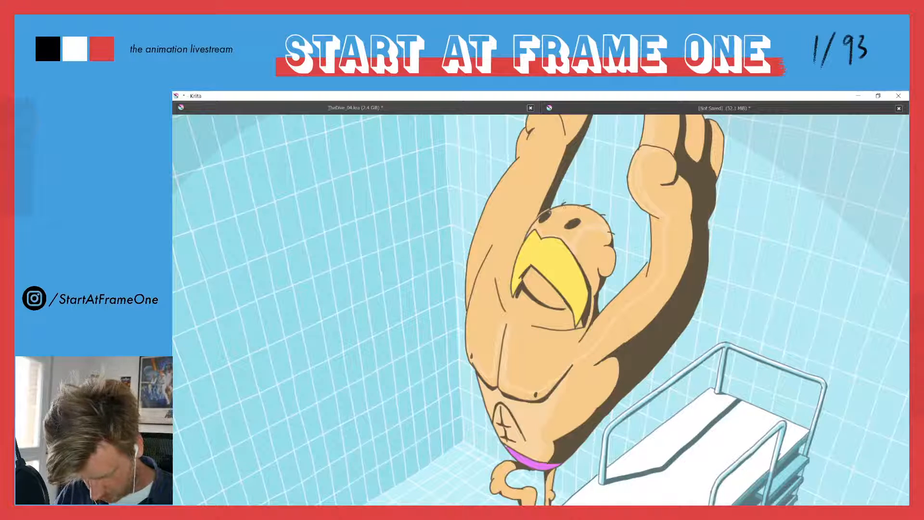
pyautogui.press('Tab')
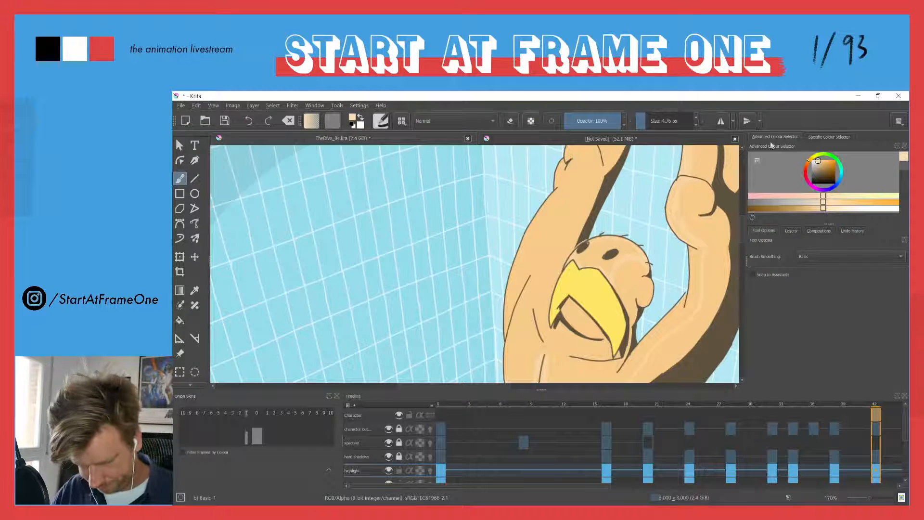
pyautogui.click(792, 231)
pyautogui.click(764, 231)
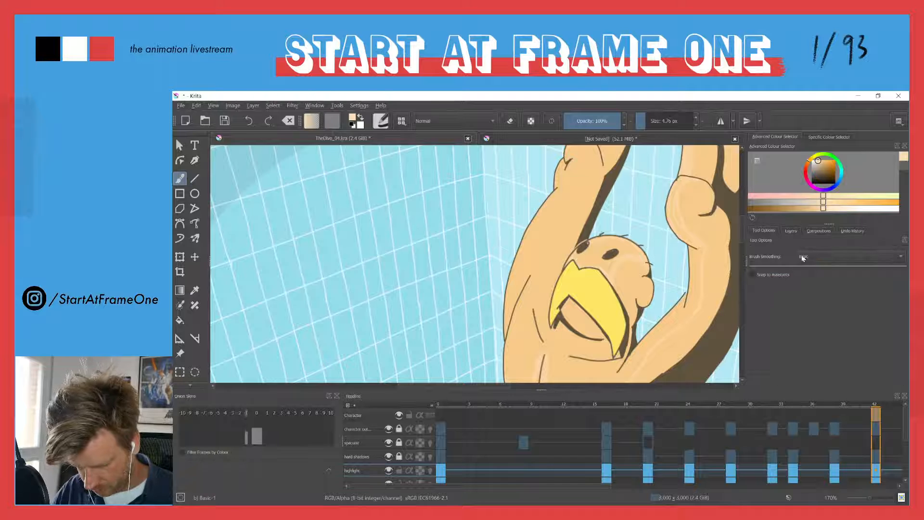
pyautogui.click(789, 232)
pyautogui.press('f')
pyautogui.click(764, 231)
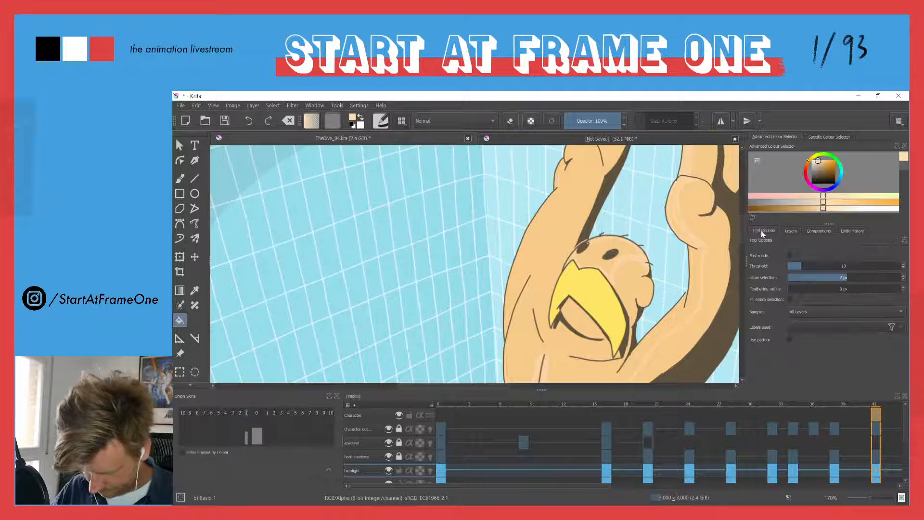
pyautogui.click(796, 312)
pyautogui.click(801, 302)
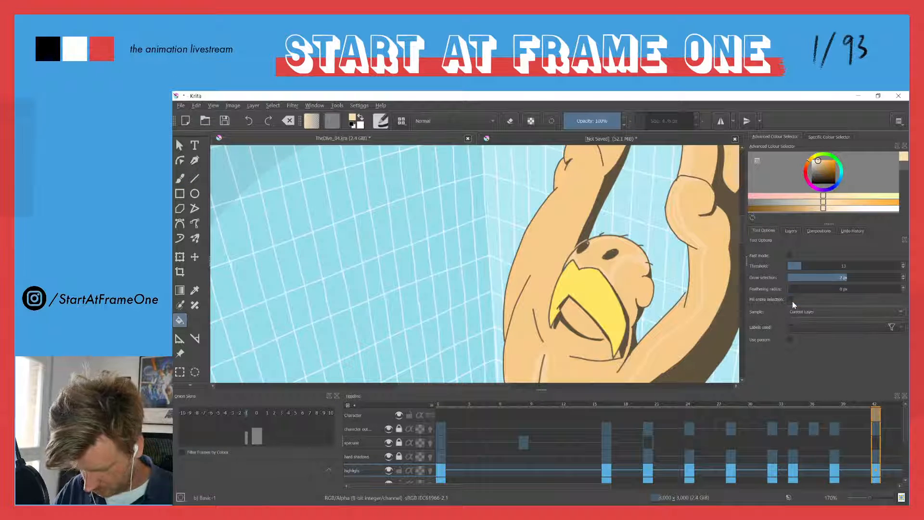
pyautogui.press('Tab')
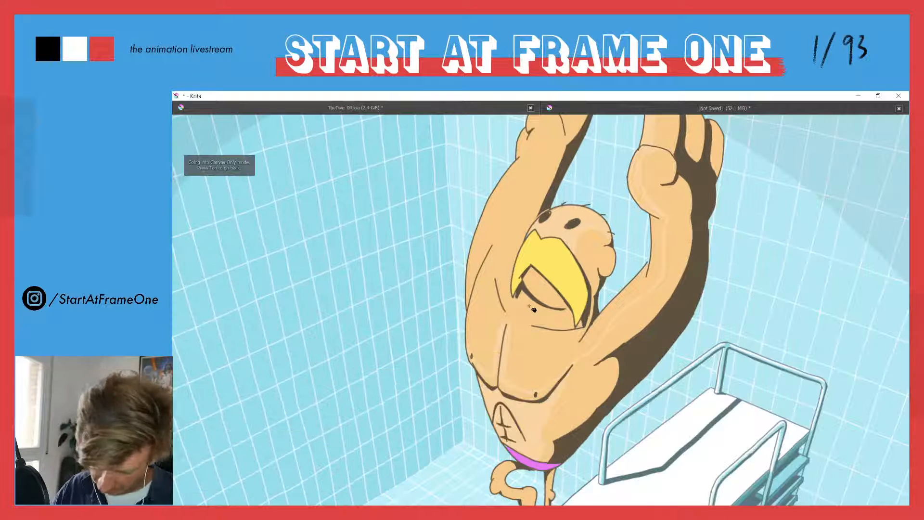
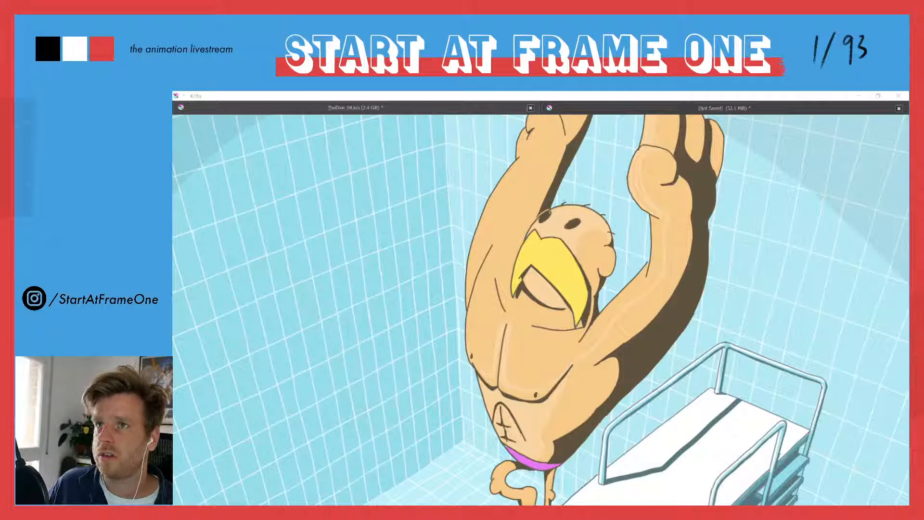
# Switch to the browser, look through the four Outriders style frames in the tweet, and move the browser window off the artwork
pyautogui.moveTo(332, 92); pyautogui.dragTo(277, 131)
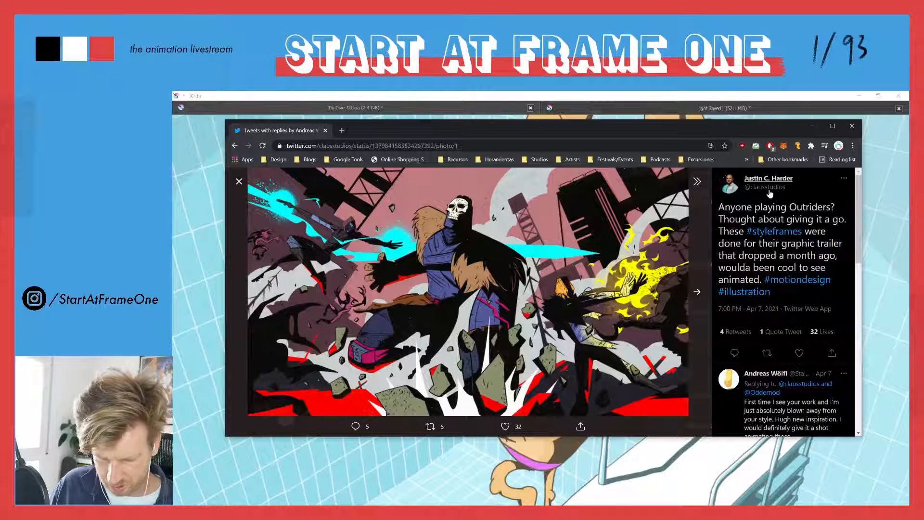
pyautogui.click(697, 293)
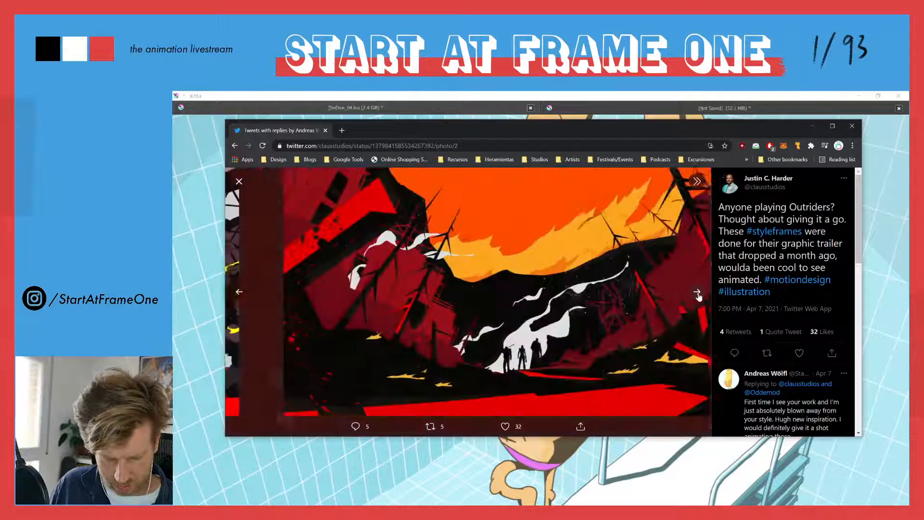
pyautogui.click(698, 293)
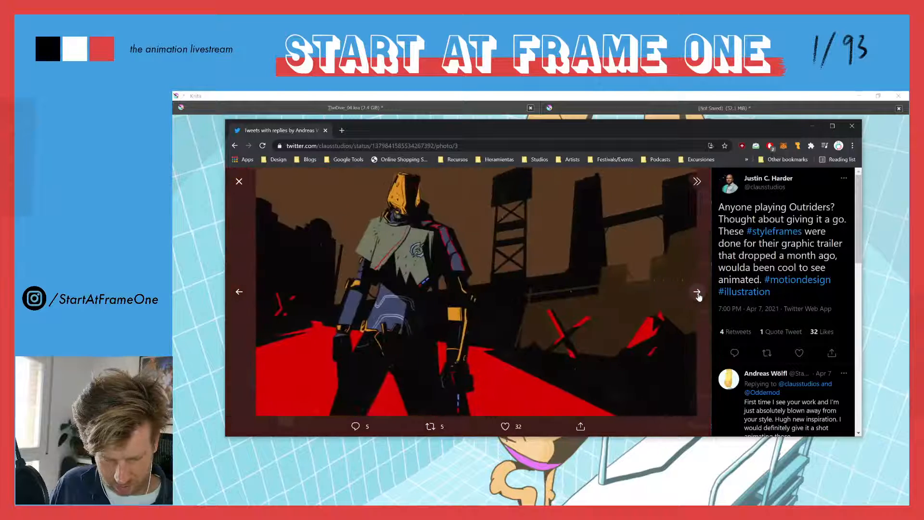
pyautogui.click(698, 292)
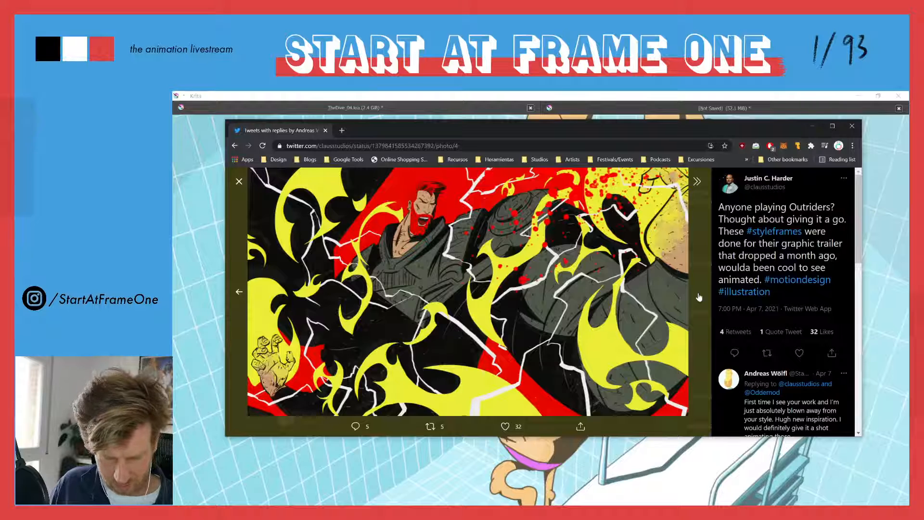
pyautogui.click(239, 293)
pyautogui.click(238, 292)
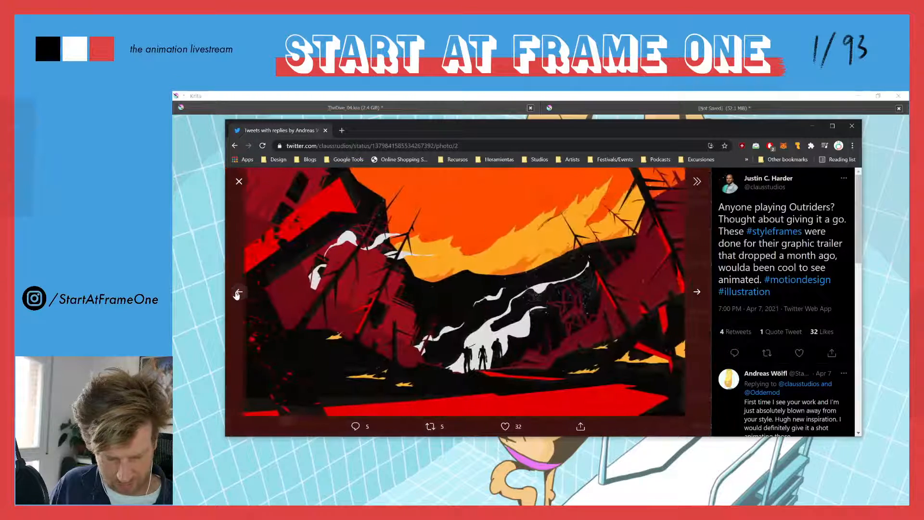
pyautogui.click(238, 294)
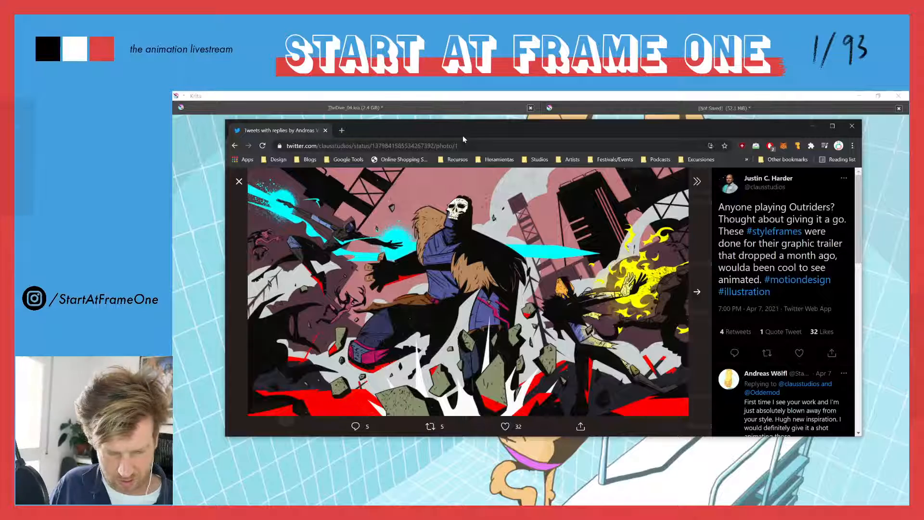
pyautogui.moveTo(432, 127); pyautogui.dragTo(642, 0)
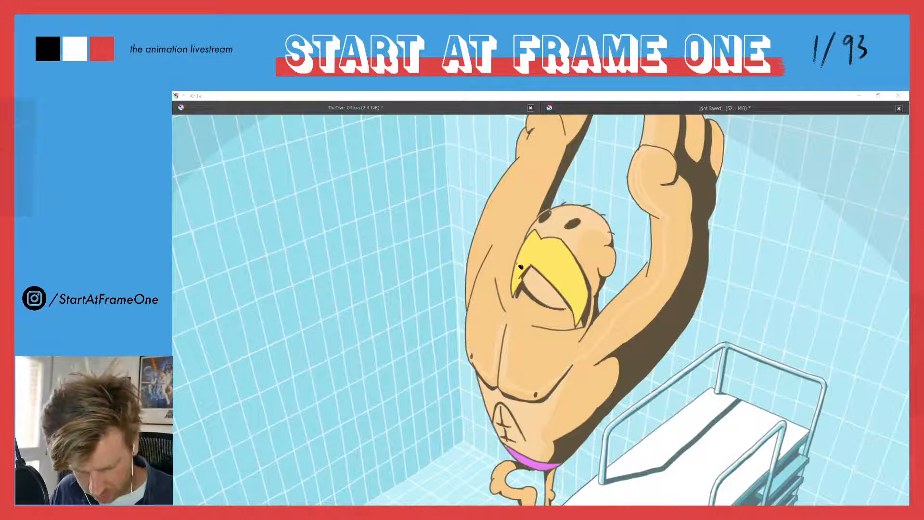
# Outline the highlights on the diver's arms and chest on frame 42, try filling them with the pale skin colour, and undo the stray fill
pyautogui.click(303, 103)
pyautogui.moveTo(433, 210); pyautogui.dragTo(465, 284)
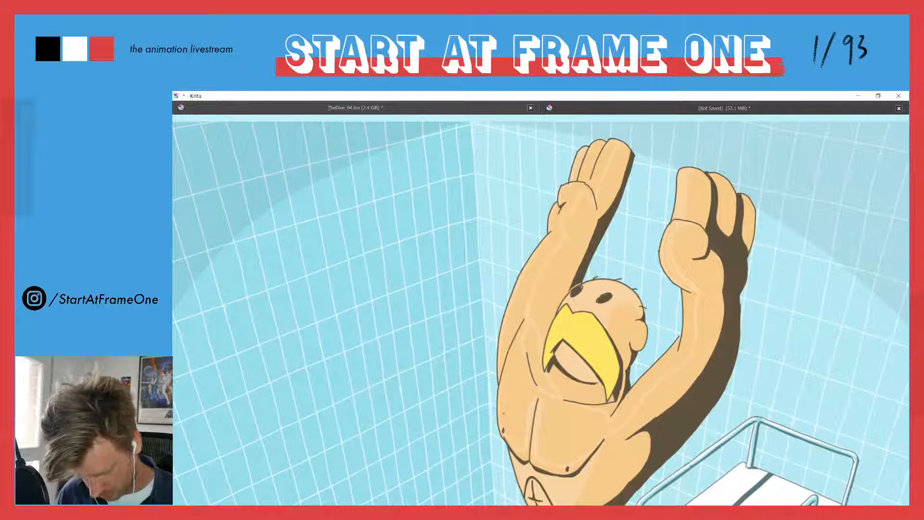
pyautogui.press('f')
pyautogui.click(492, 415)
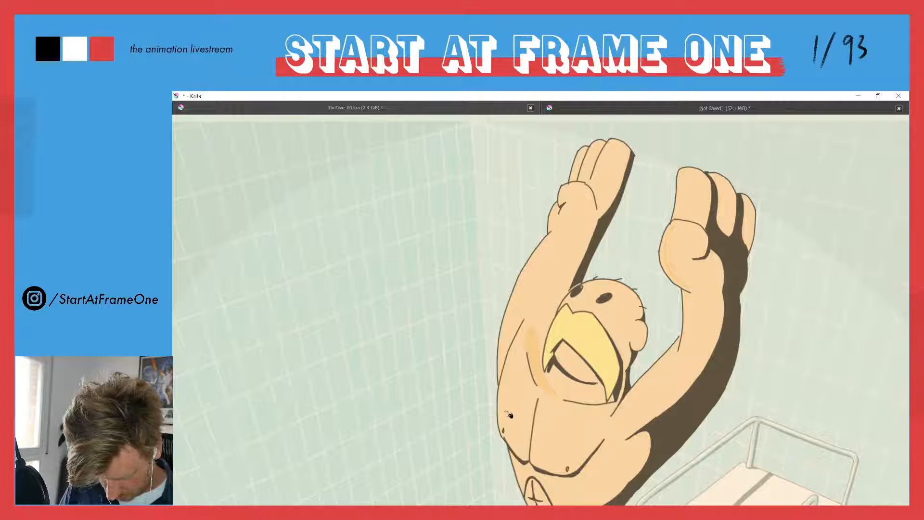
pyautogui.hotkey('ctrl', 'z')
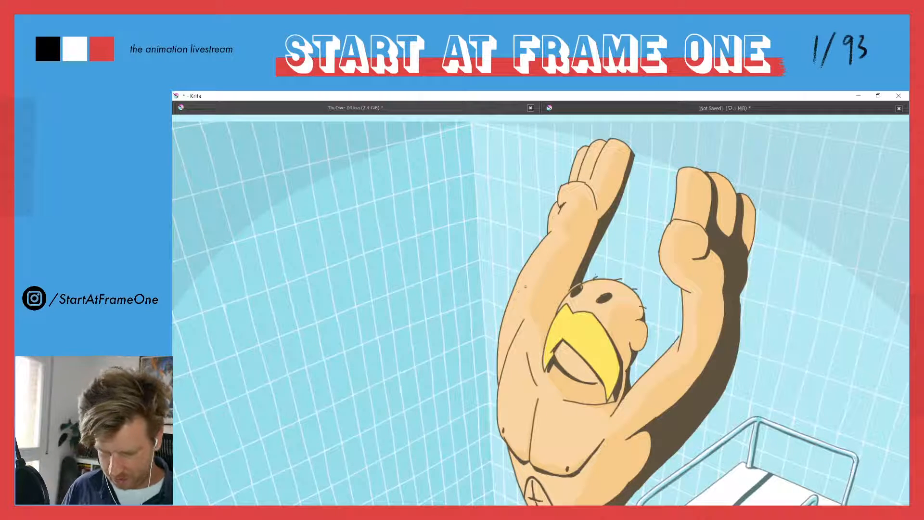
# Complete the pale highlights on the diver's torso on frame 42 and check the whole figure
pyautogui.scroll(-2, 540, 250)
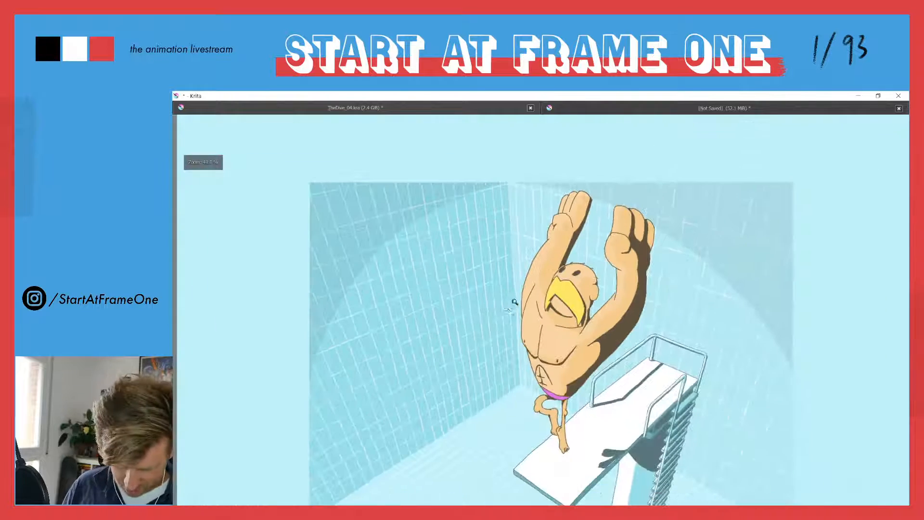
pyautogui.moveTo(503, 337); pyautogui.dragTo(507, 304)
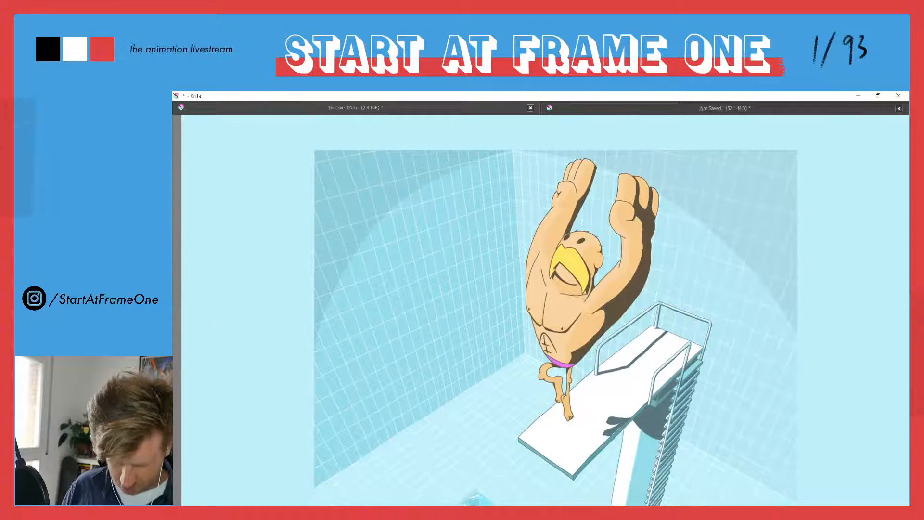
pyautogui.moveTo(535, 369); pyautogui.dragTo(575, 317)
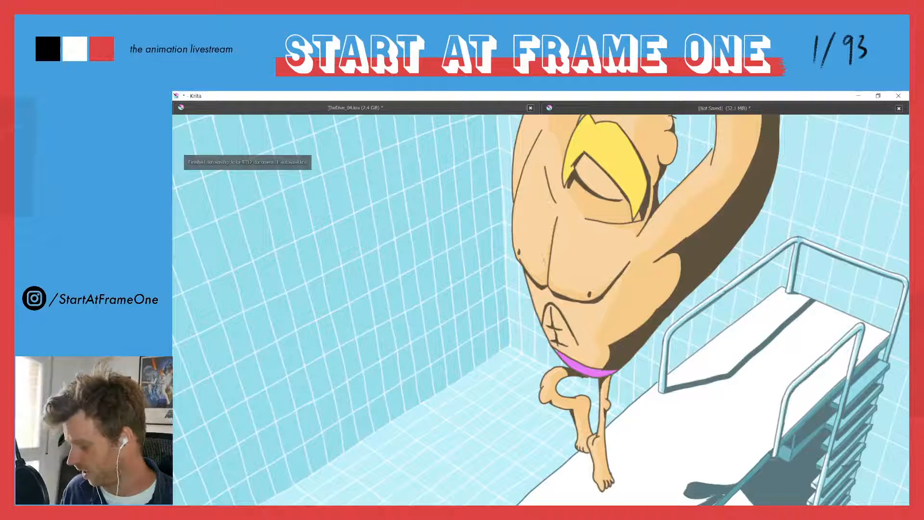
pyautogui.moveTo(540, 263); pyautogui.dragTo(516, 385)
pyautogui.moveTo(587, 259); pyautogui.dragTo(606, 204)
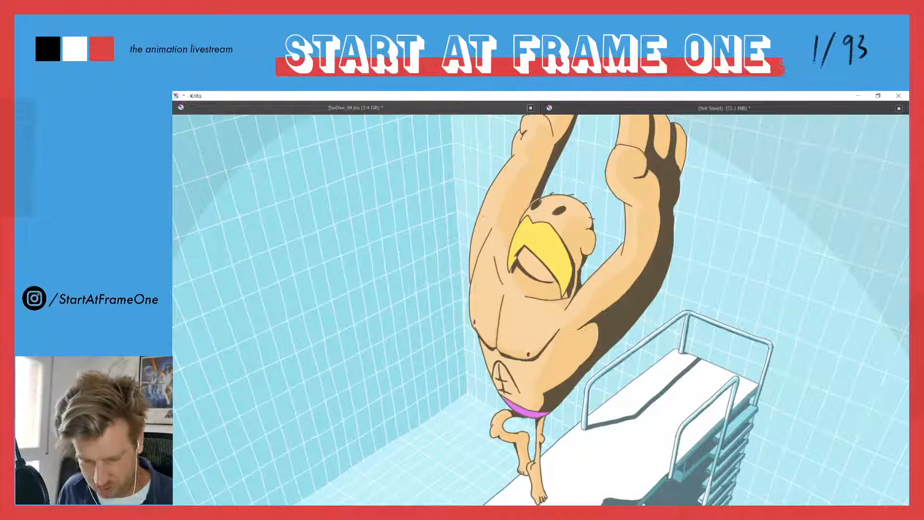
pyautogui.moveTo(478, 214); pyautogui.dragTo(471, 299)
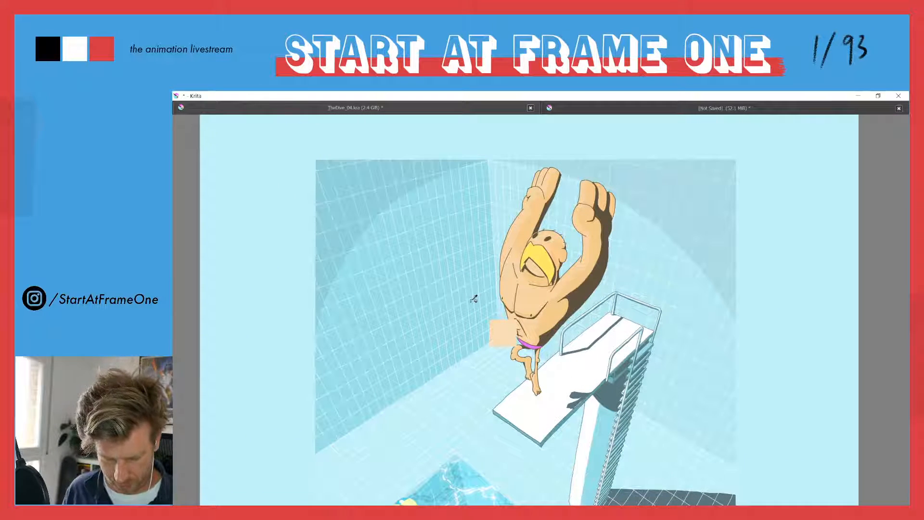
# Go to frame 46, restore the full interface, and create a blank frame on the highlight layer
pyautogui.press('.')
pyautogui.press('.')
pyautogui.press(',')
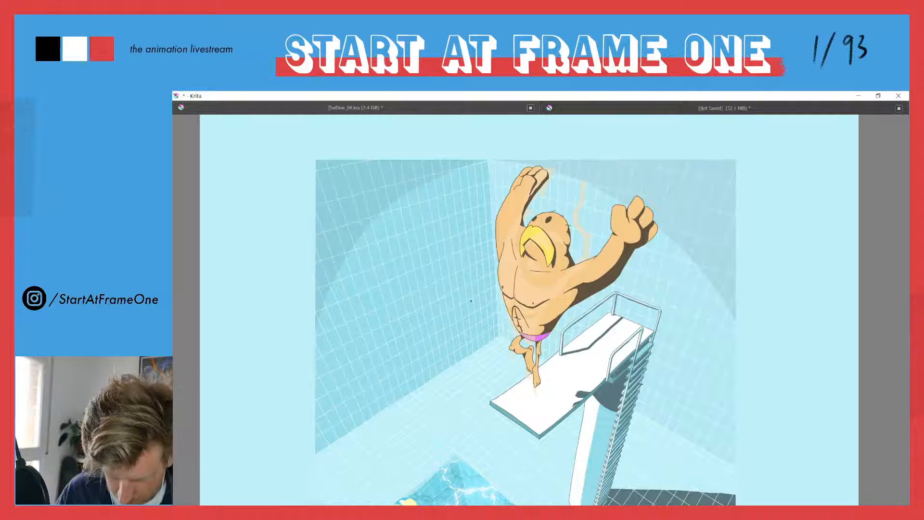
pyautogui.press('Tab')
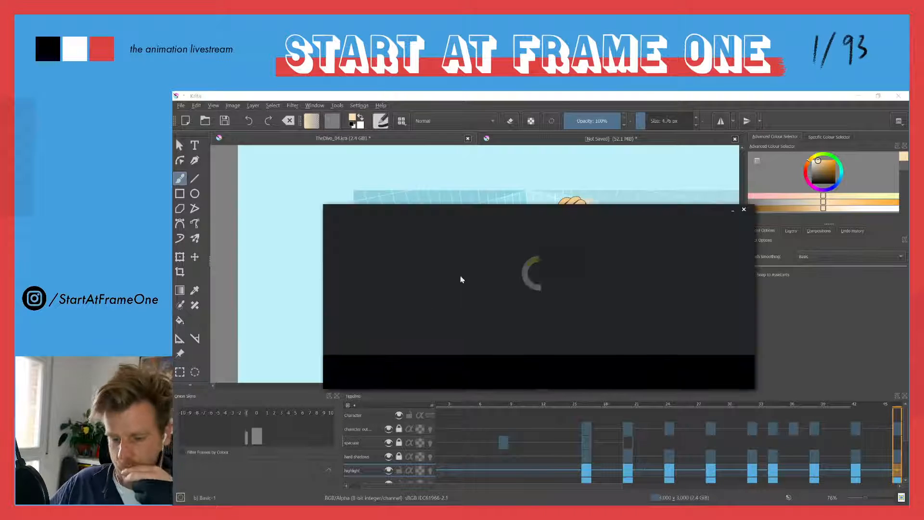
pyautogui.moveTo(528, 220); pyautogui.dragTo(909, 137)
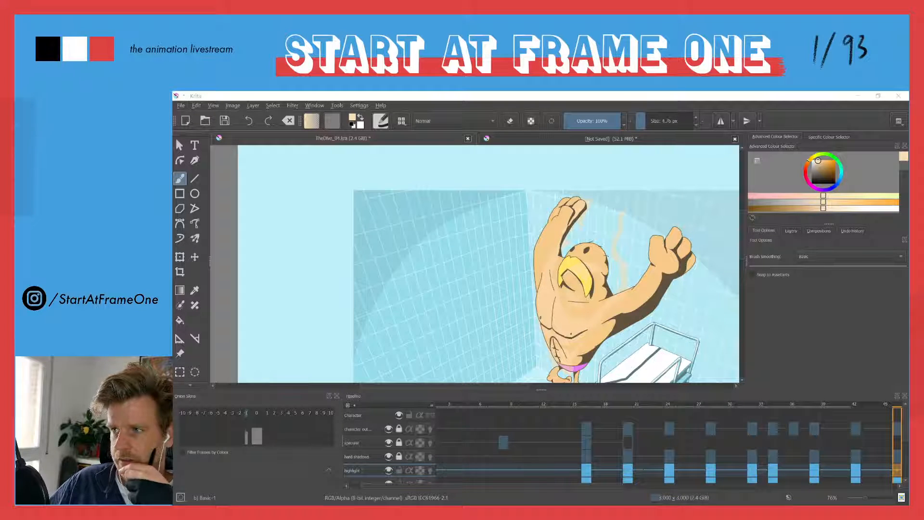
pyautogui.hotkey('alt', 'Tab')
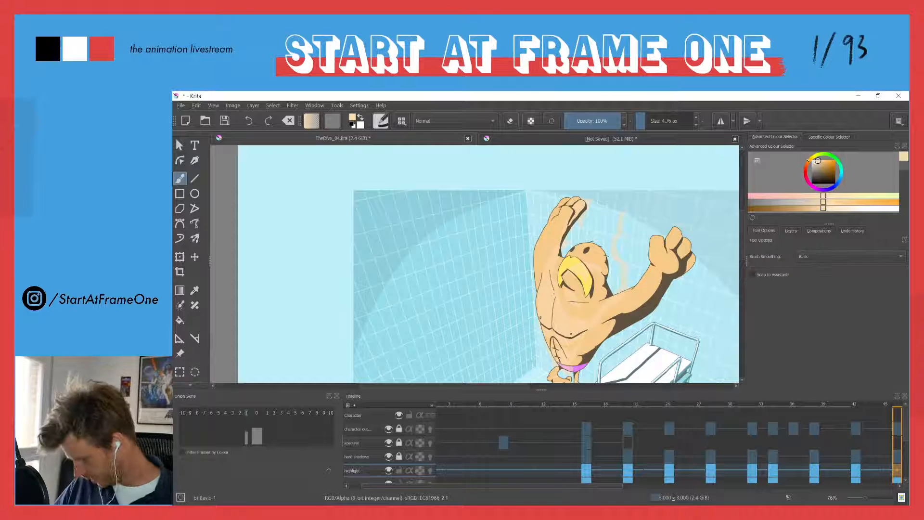
pyautogui.click(899, 474)
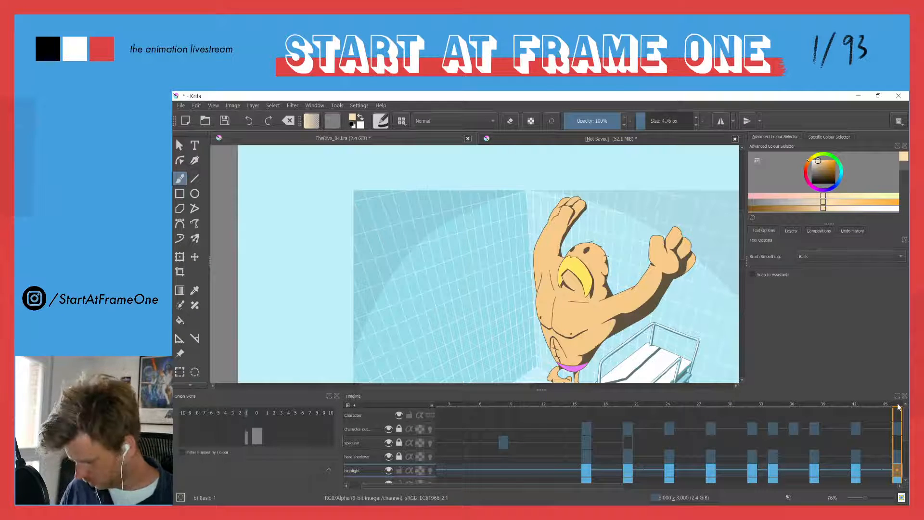
# Outline the highlights on the diver's head and mouth area on frame 46 and fill them with the pale skin colour
pyautogui.moveTo(553, 348); pyautogui.dragTo(554, 278)
pyautogui.moveTo(555, 278); pyautogui.dragTo(502, 360)
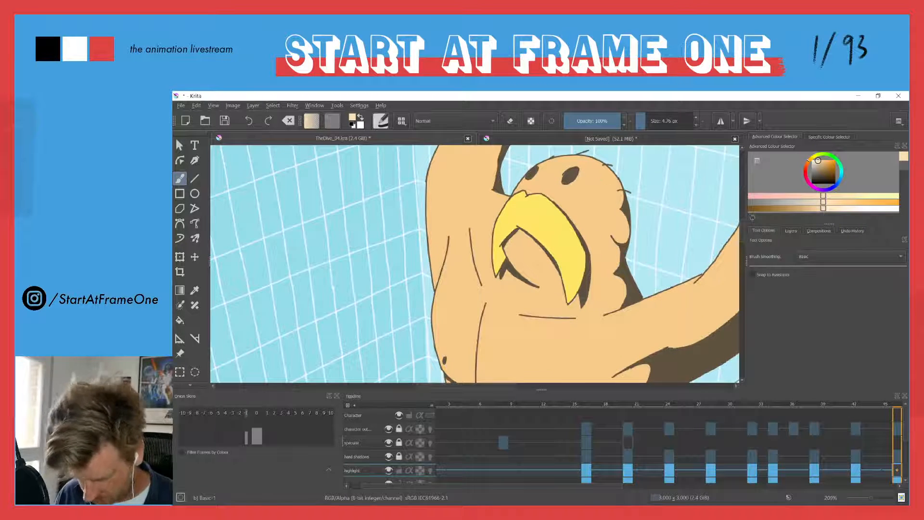
pyautogui.press('Left')
pyautogui.press('Right')
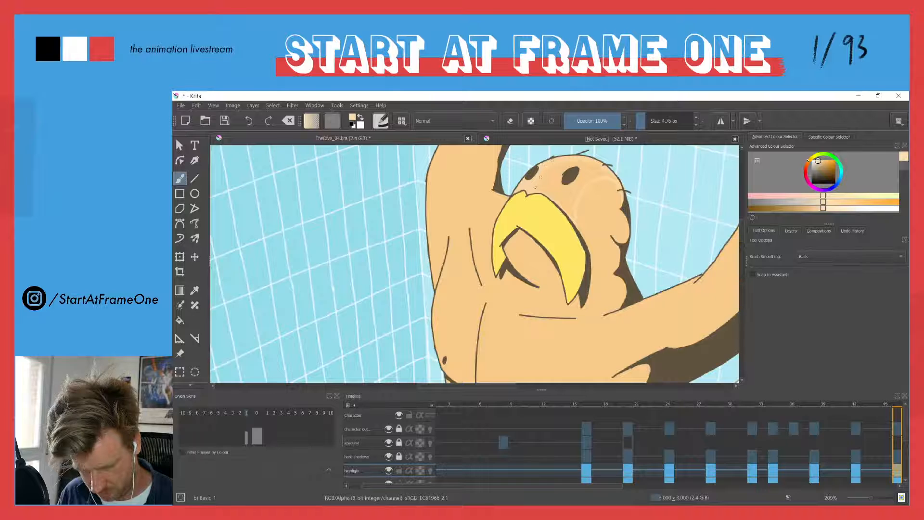
pyautogui.press('f')
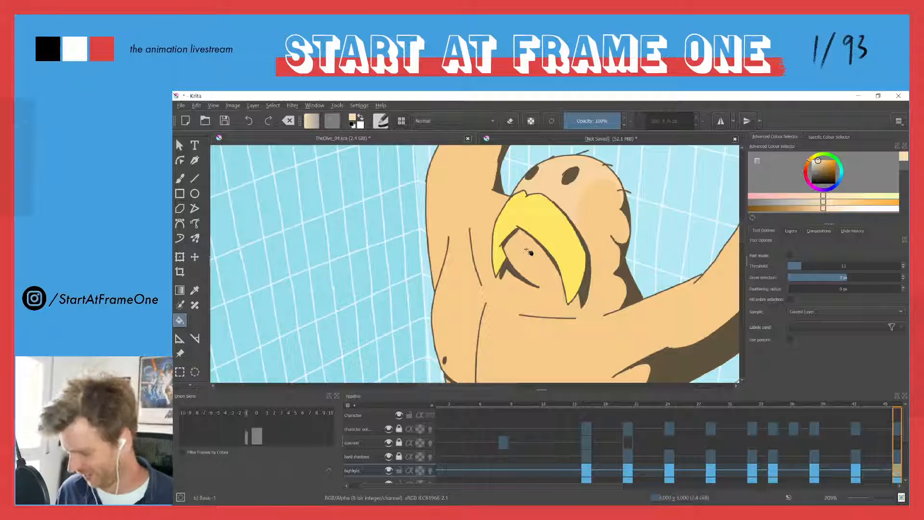
pyautogui.press('b')
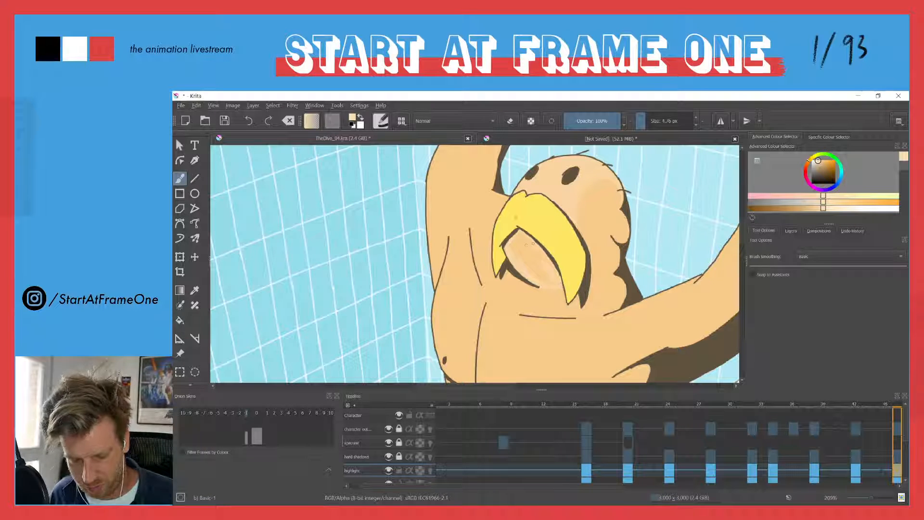
pyautogui.press('f')
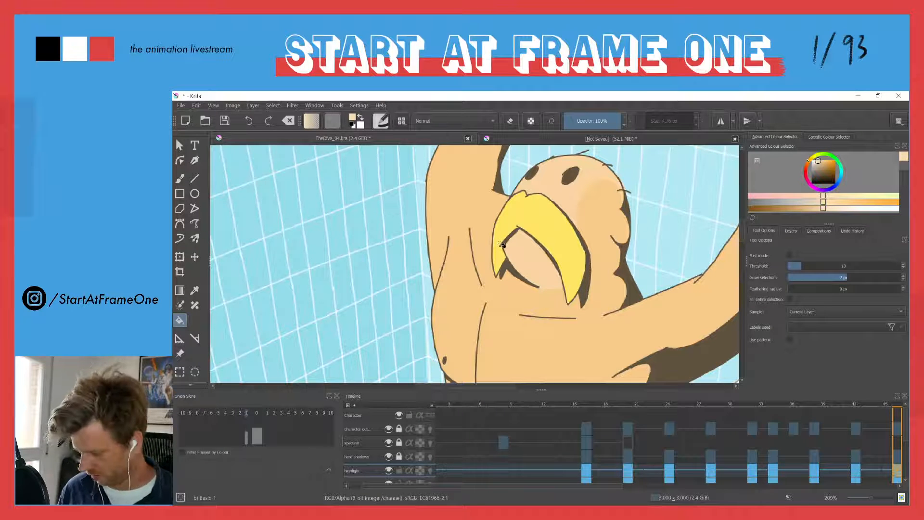
# Outline the highlights along the diver's straighter raised arm, hand and chest on frame 46 and fill them with the pale skin colour
pyautogui.press('b')
pyautogui.scroll(-3, 491, 247)
pyautogui.scroll(1, 486, 241)
pyautogui.scroll(1, 474, 233)
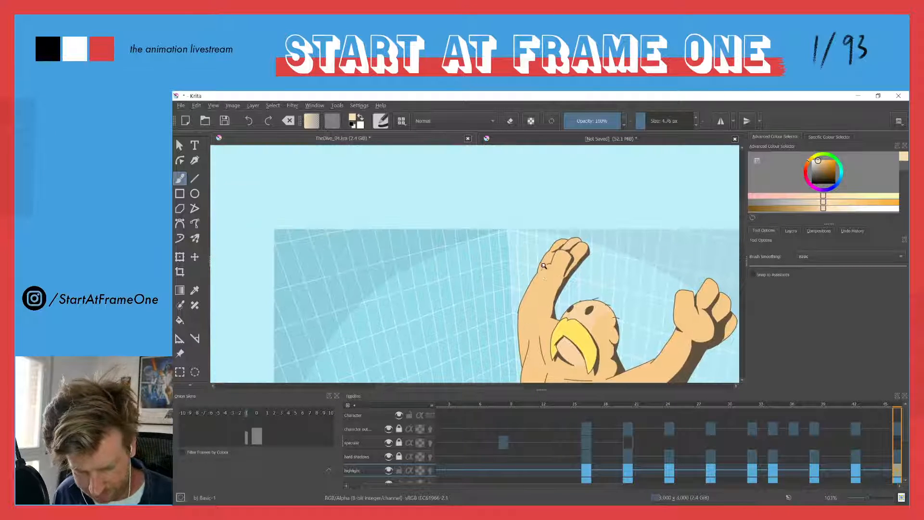
pyautogui.scroll(1, 538, 219)
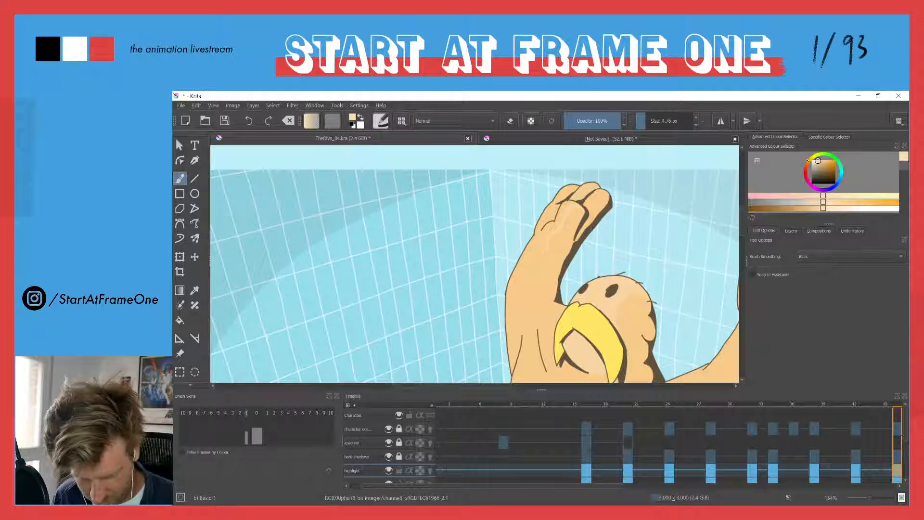
pyautogui.moveTo(524, 312); pyautogui.dragTo(521, 247)
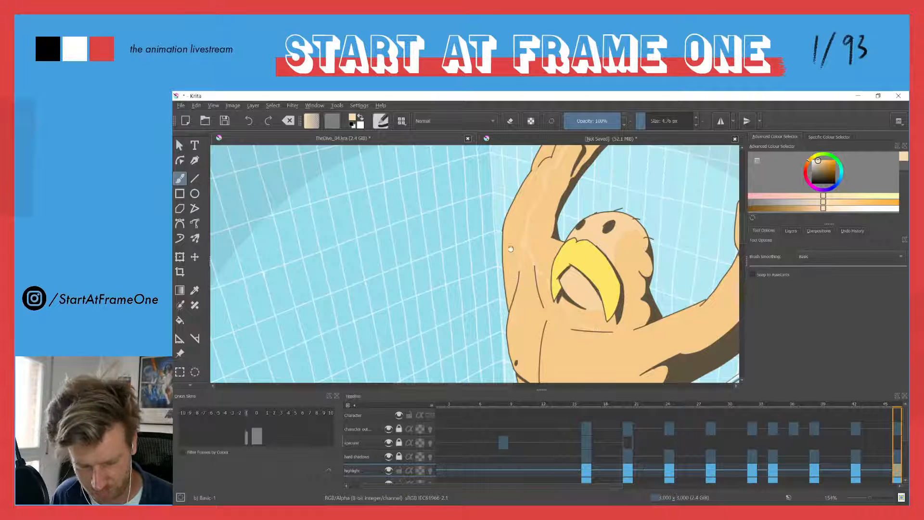
pyautogui.moveTo(513, 263); pyautogui.dragTo(511, 204)
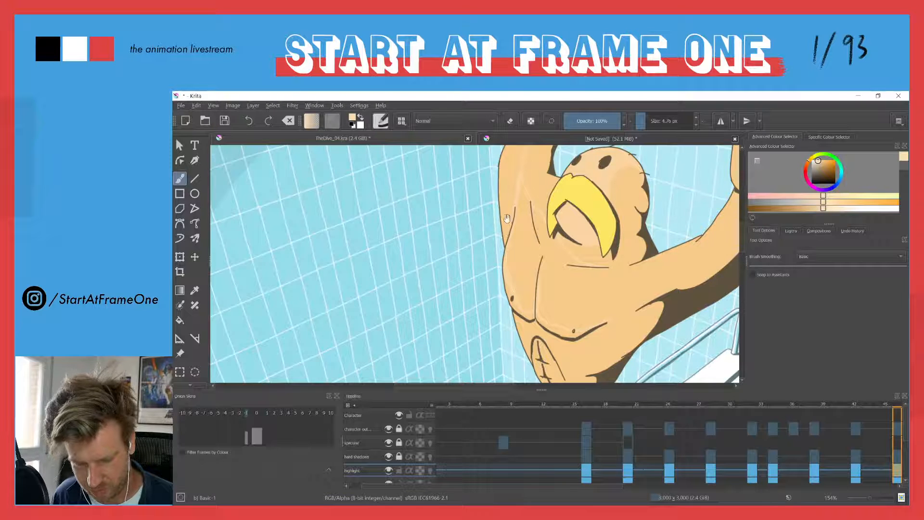
pyautogui.moveTo(509, 213); pyautogui.dragTo(535, 322)
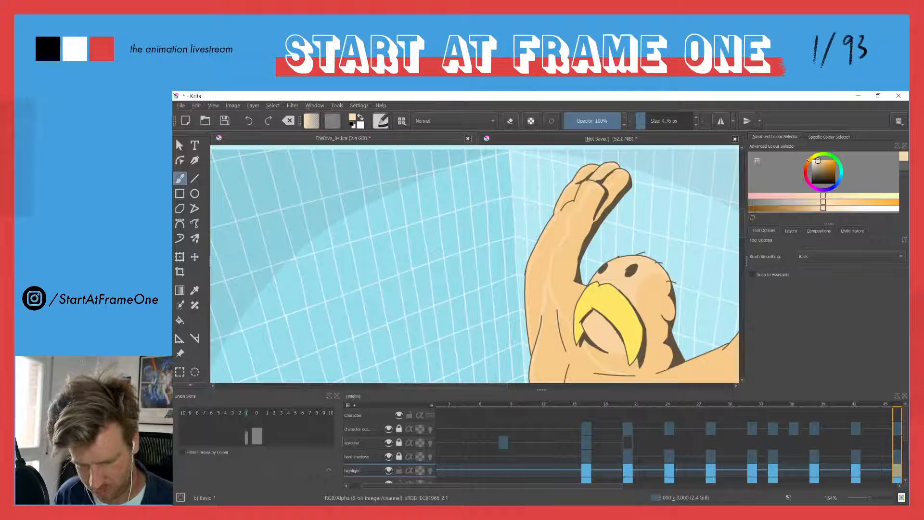
pyautogui.press('f')
pyautogui.moveTo(522, 290); pyautogui.dragTo(477, 173)
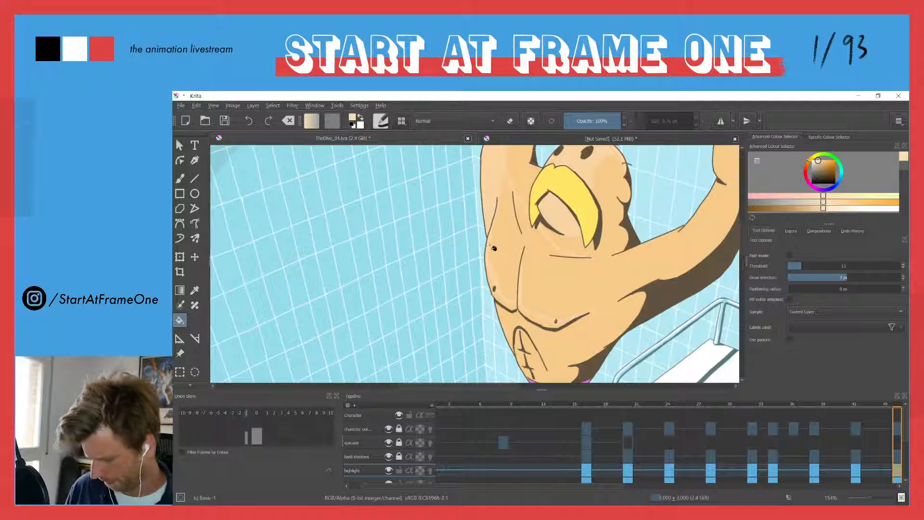
# Outline the highlights along the diver's bent raised arm, fist and shoulder on frame 46 with the brush
pyautogui.press('b')
pyautogui.moveTo(550, 223); pyautogui.dragTo(435, 311)
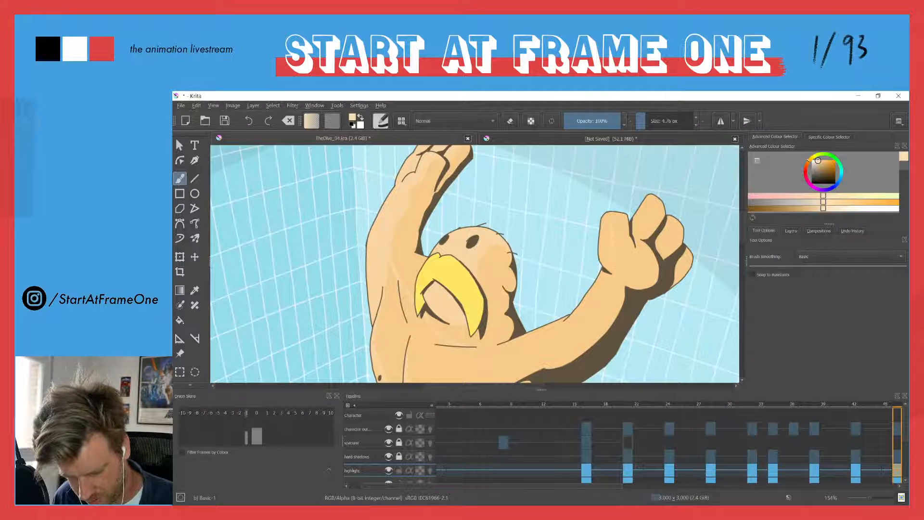
pyautogui.moveTo(514, 301); pyautogui.dragTo(556, 224)
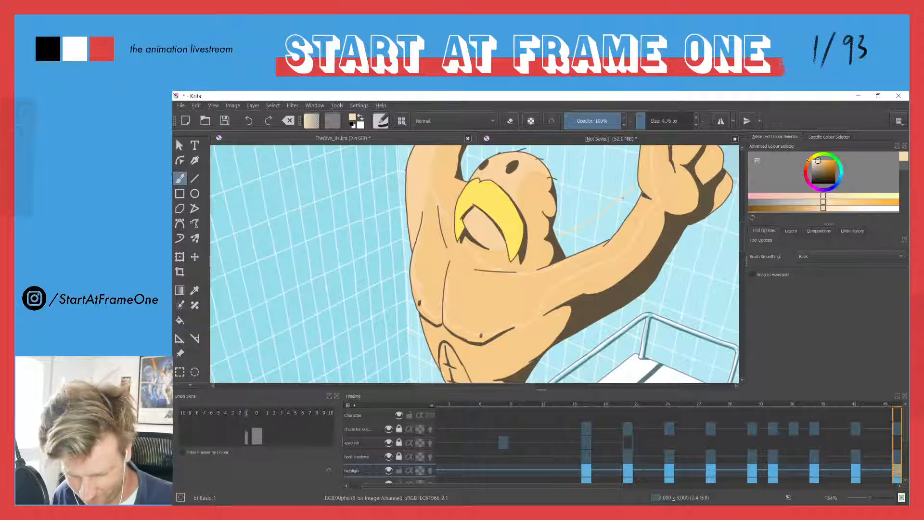
pyautogui.moveTo(621, 205); pyautogui.dragTo(595, 242)
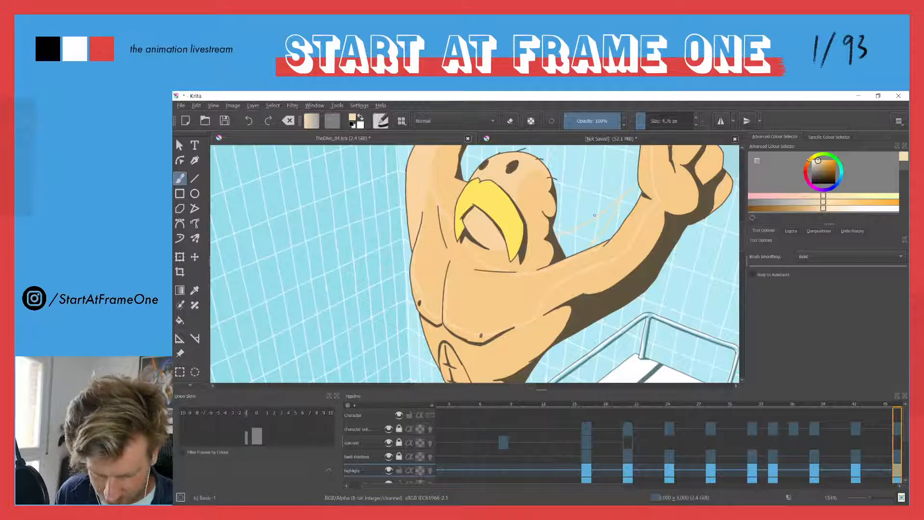
pyautogui.hotkey('ctrl', 'space')
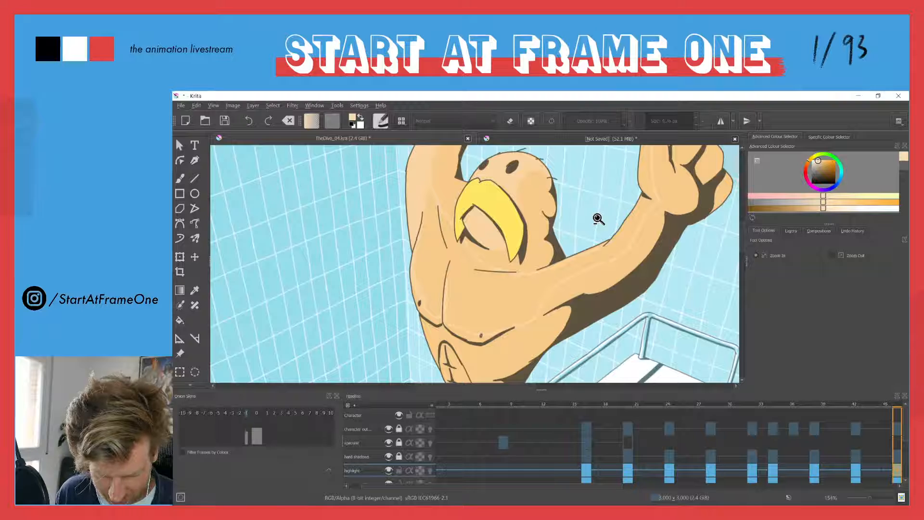
pyautogui.press('space')
pyautogui.moveTo(583, 212); pyautogui.dragTo(496, 288)
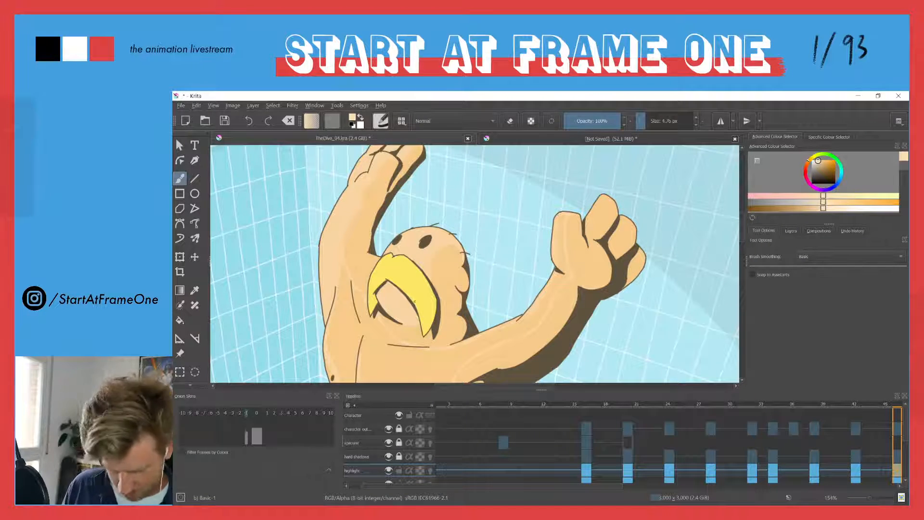
# Try to fill the outlined upper-body highlight on frame 46 with the pale skin colour, and undo the fill
pyautogui.press('f')
pyautogui.click(339, 324)
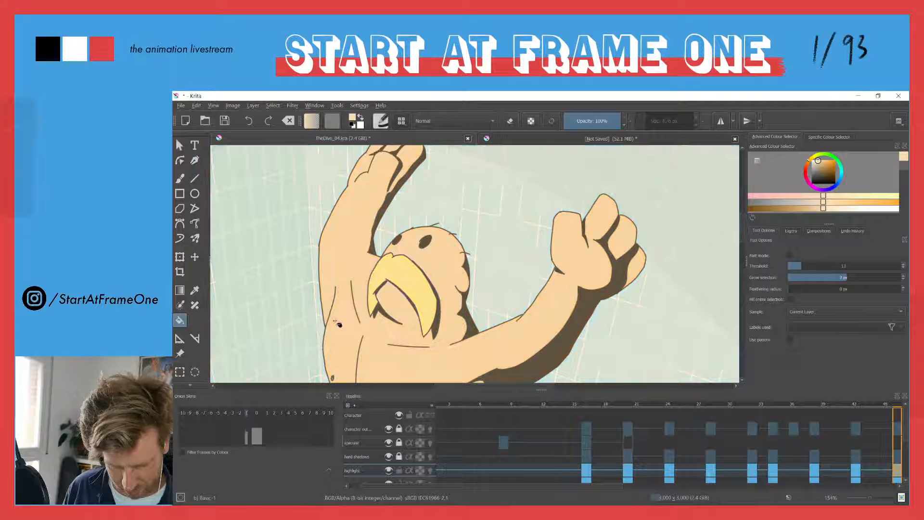
pyautogui.hotkey('ctrl', 'z')
# Close the highlight outlines on the diver's arms and chest on frame 46 and fill them with the pale skin colour
pyautogui.moveTo(383, 265); pyautogui.dragTo(423, 201)
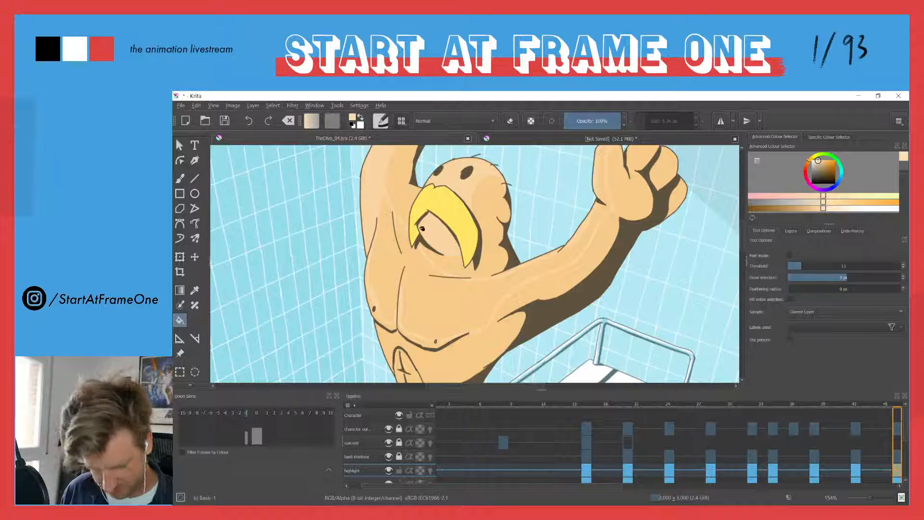
pyautogui.press('b')
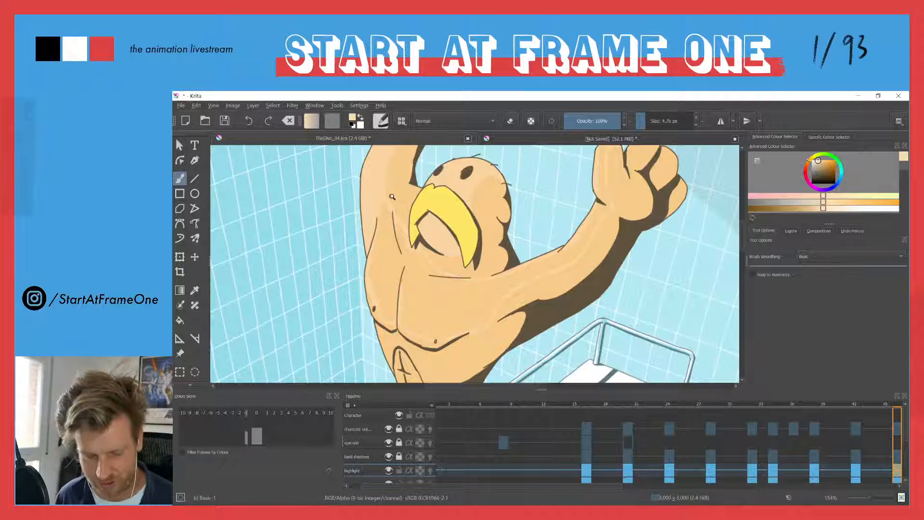
pyautogui.scroll(-1, 395, 197)
pyautogui.press('f')
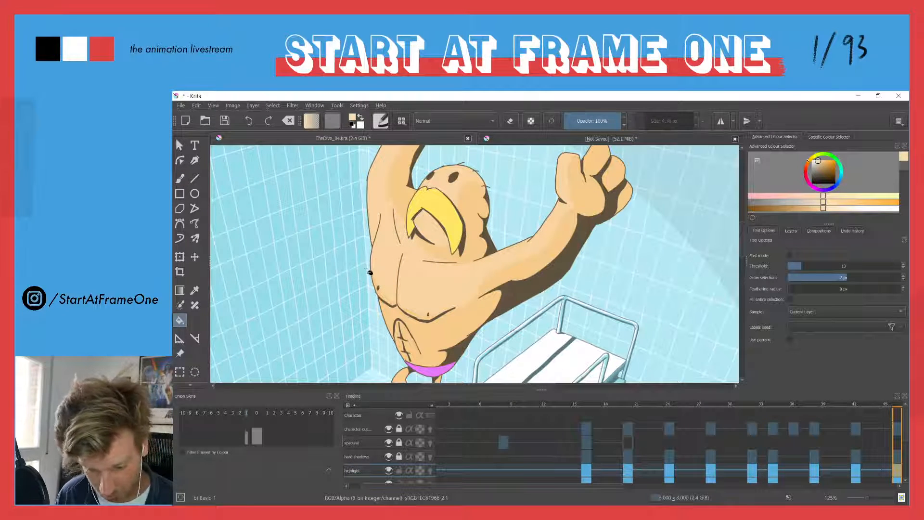
pyautogui.moveTo(407, 227); pyautogui.dragTo(386, 267)
# Outline the highlight on the diver's belly above the trunks on frame 46 and fill it with the pale skin colour
pyautogui.press('b')
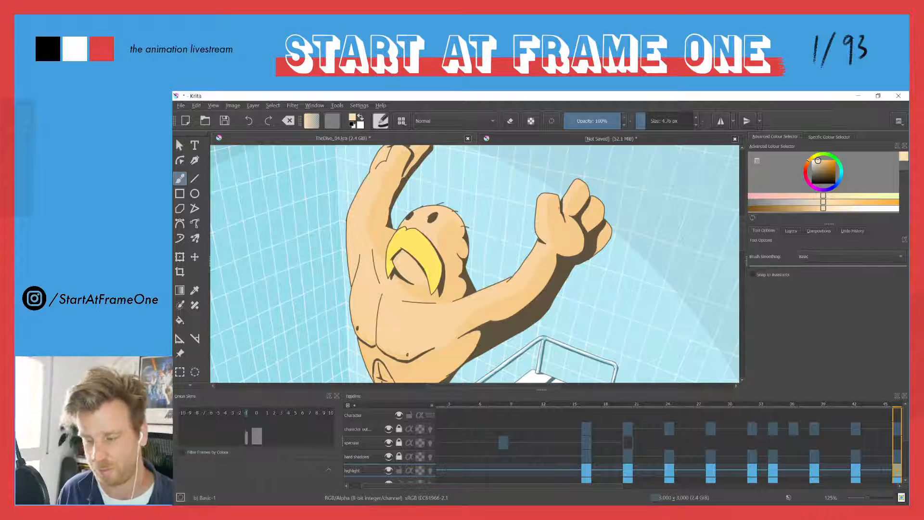
pyautogui.moveTo(559, 208); pyautogui.dragTo(662, 174)
pyautogui.moveTo(451, 287); pyautogui.dragTo(453, 152)
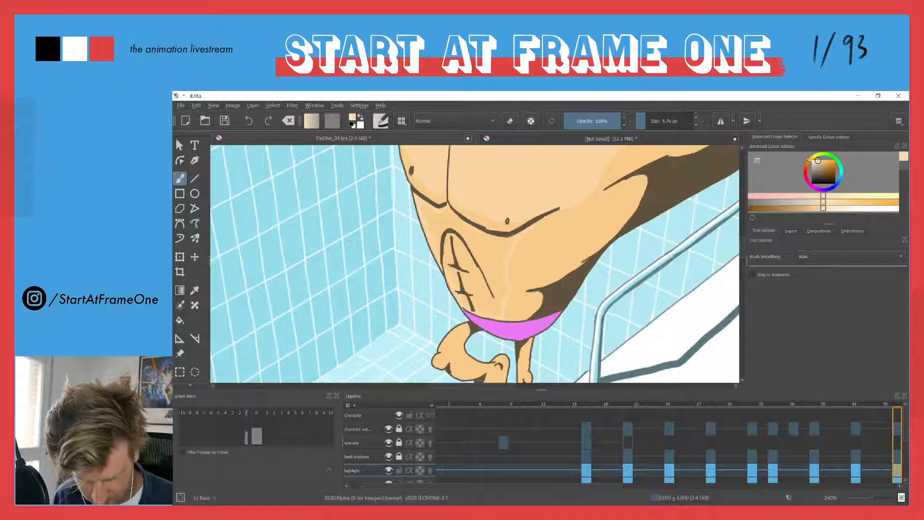
pyautogui.press('f')
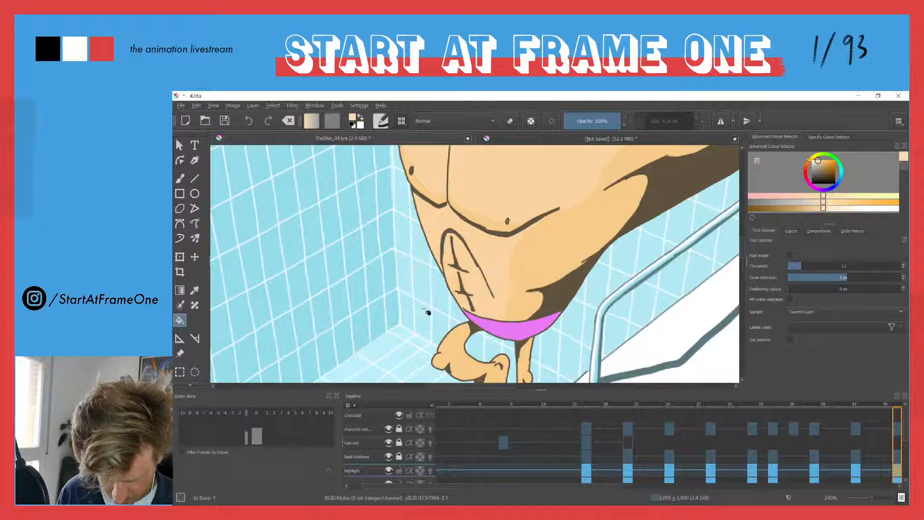
# Paint the pale skin highlights on the diver's legs and feet on frame 46
pyautogui.press('b')
pyautogui.moveTo(458, 215); pyautogui.dragTo(436, 319)
pyautogui.moveTo(456, 277); pyautogui.dragTo(465, 241)
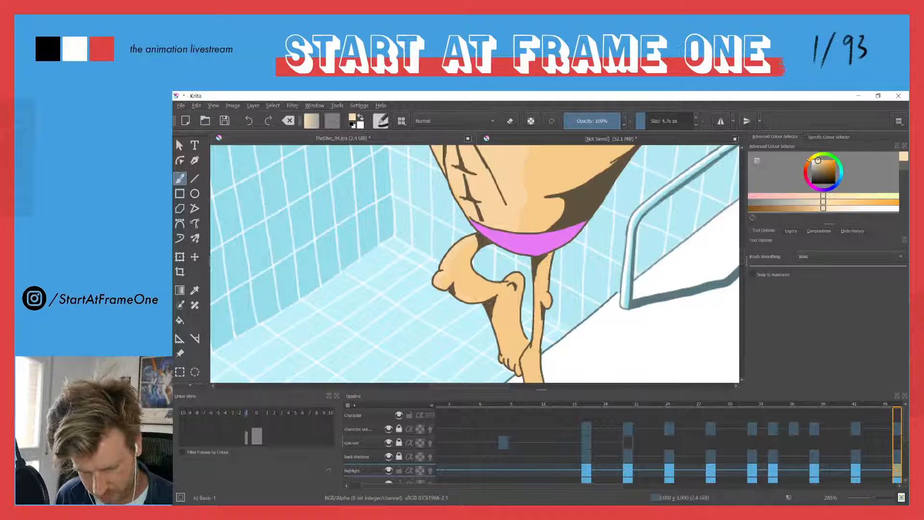
pyautogui.moveTo(455, 238); pyautogui.dragTo(368, 124)
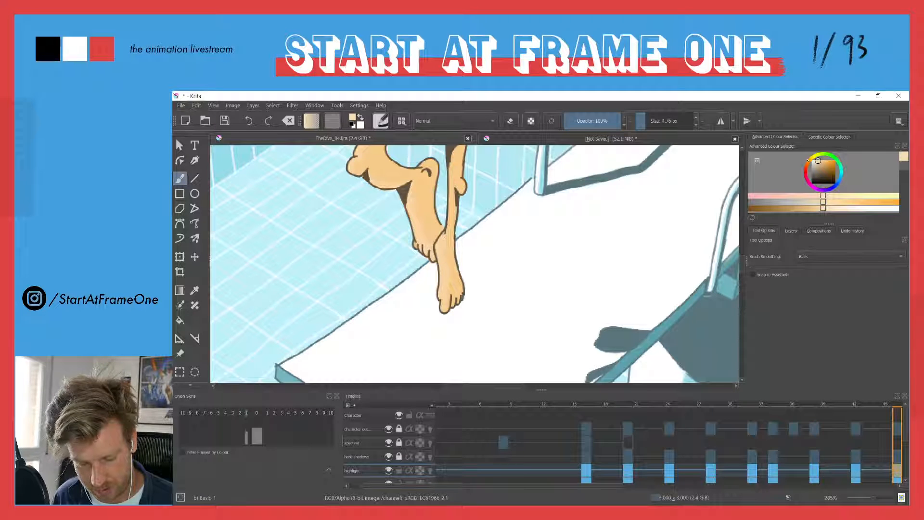
pyautogui.scroll(3, 442, 231)
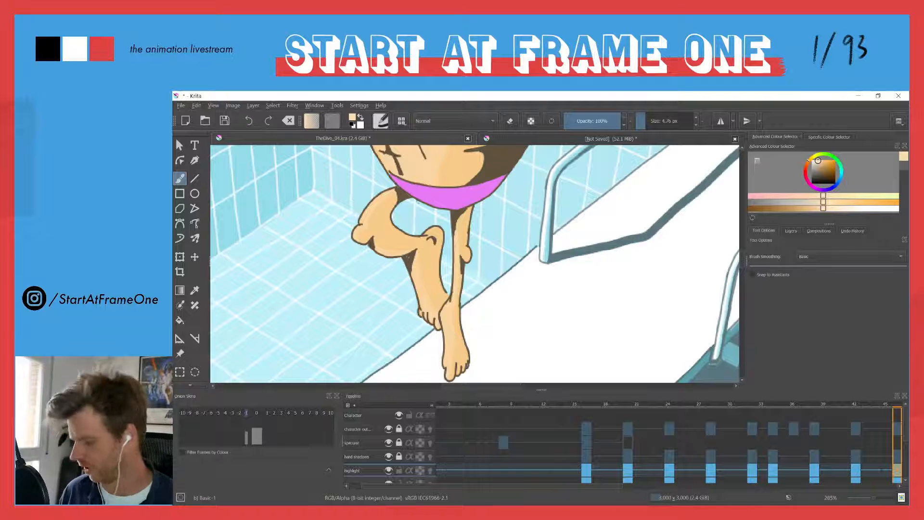
pyautogui.scroll(-2, 421, 206)
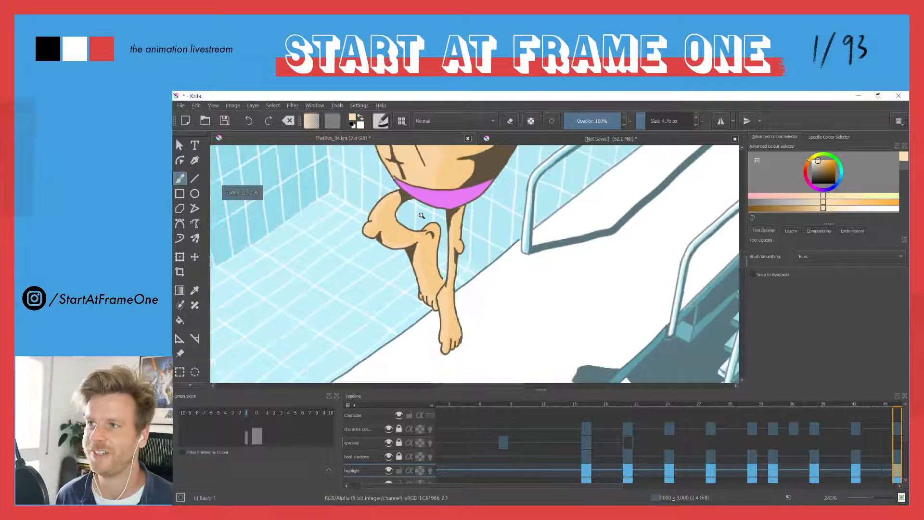
# Compare the whole figure on frame 46 with frame 42 and move on to frame 50 on the highlight layer
pyautogui.moveTo(383, 147); pyautogui.dragTo(453, 254)
pyautogui.moveTo(400, 182); pyautogui.dragTo(460, 284)
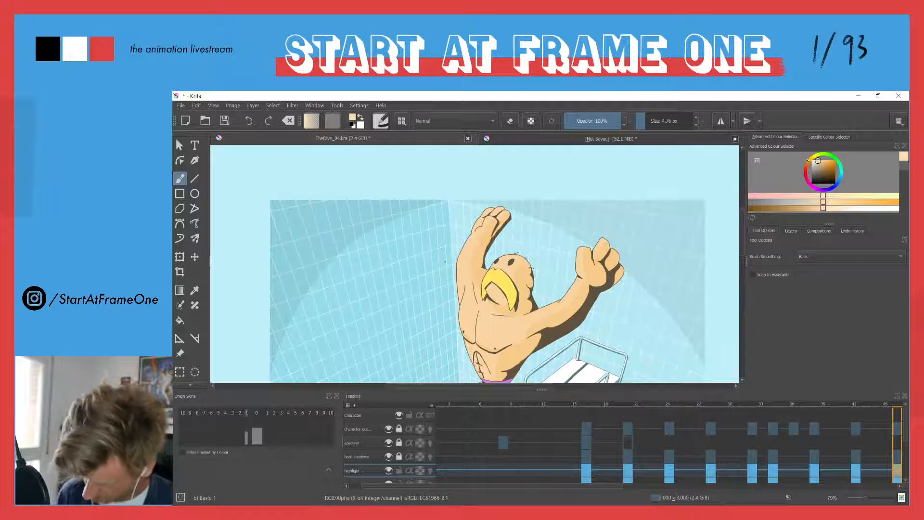
pyautogui.press('Left')
pyautogui.press('Right')
pyautogui.moveTo(445, 261); pyautogui.dragTo(438, 191)
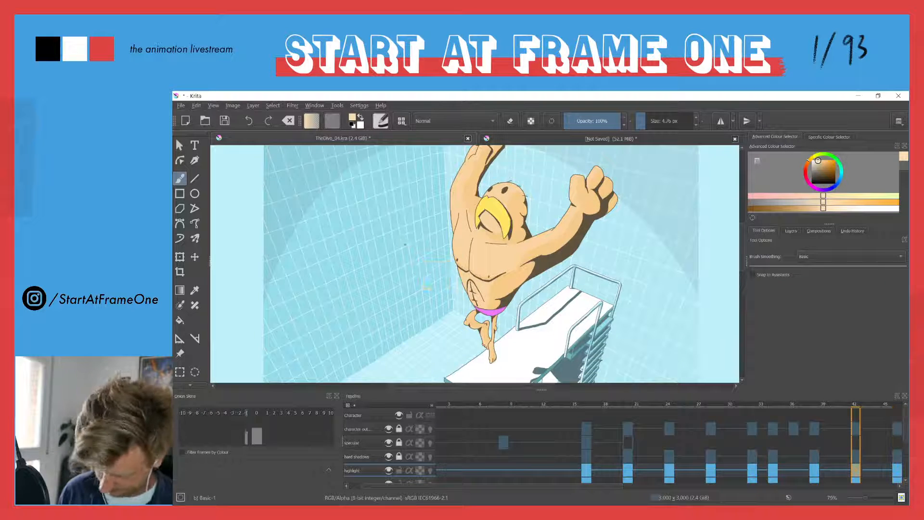
pyautogui.hotkey('ctrl', 'Left')
pyautogui.hotkey('ctrl', 'Right')
pyautogui.press('Right')
pyautogui.press('Right')
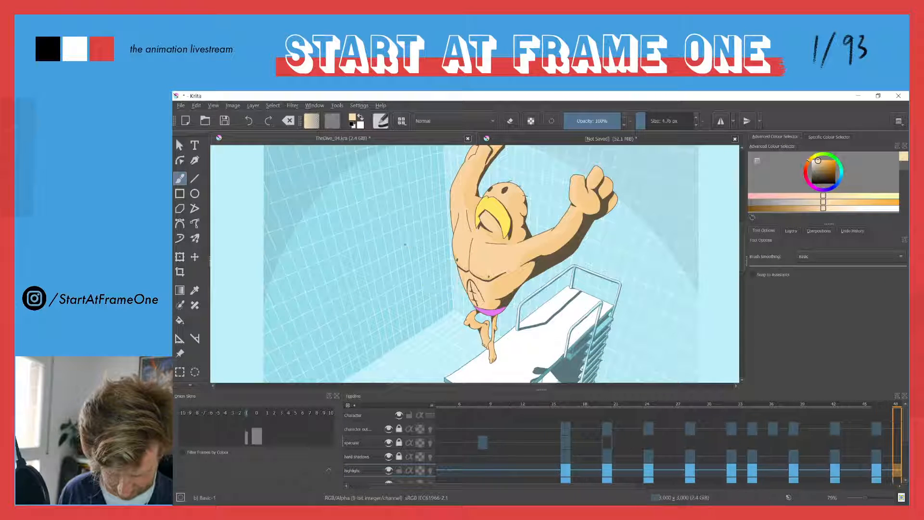
pyautogui.press('Right')
pyautogui.press('Right')
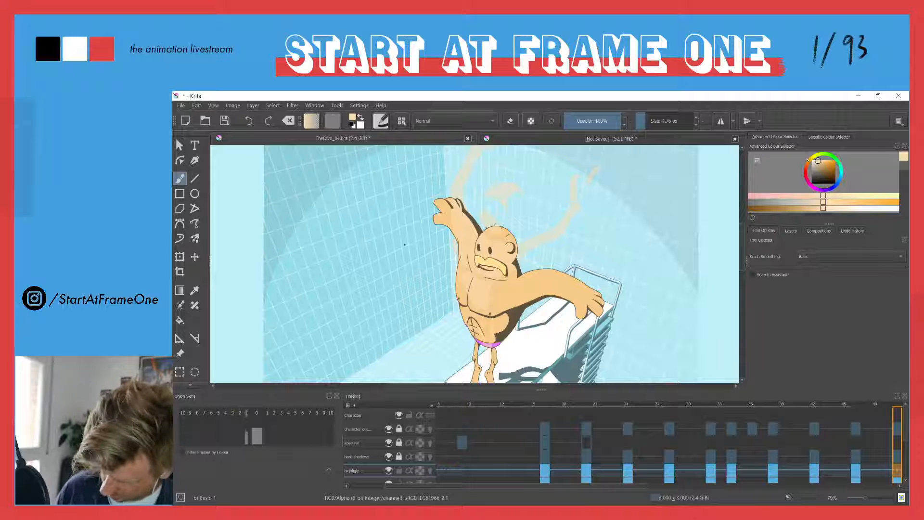
# Outline the highlights on the diver's face, head and mouth area on frame 50 and fill them with the pale skin colour
pyautogui.moveTo(477, 250); pyautogui.dragTo(483, 148)
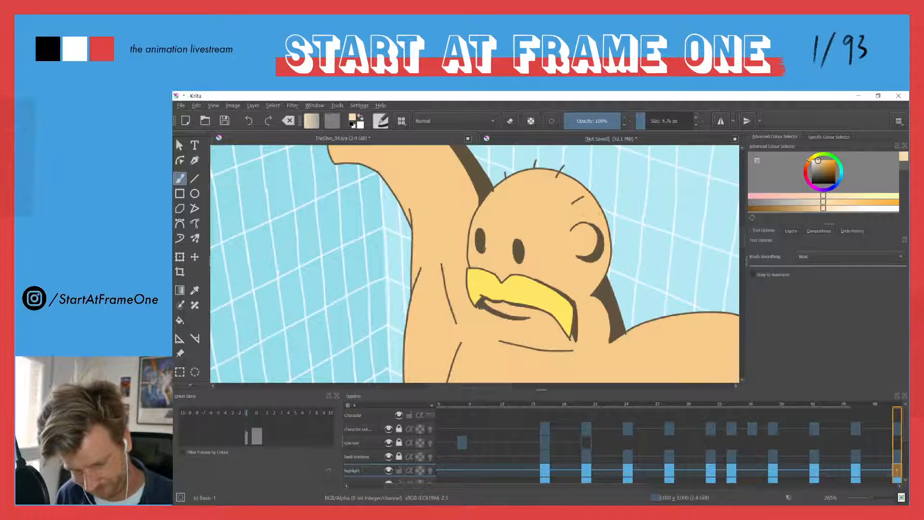
pyautogui.press('Left')
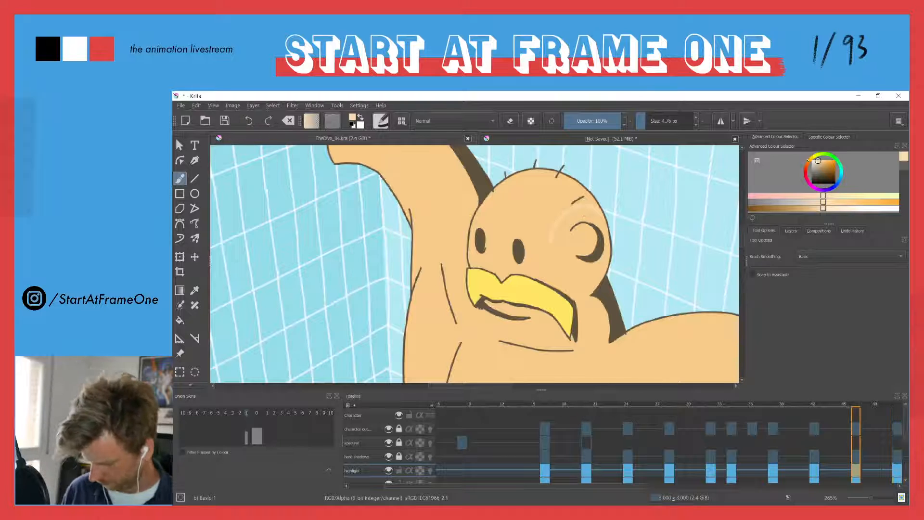
pyautogui.moveTo(556, 211); pyautogui.dragTo(547, 231)
pyautogui.moveTo(476, 341); pyautogui.dragTo(498, 269)
pyautogui.press('.')
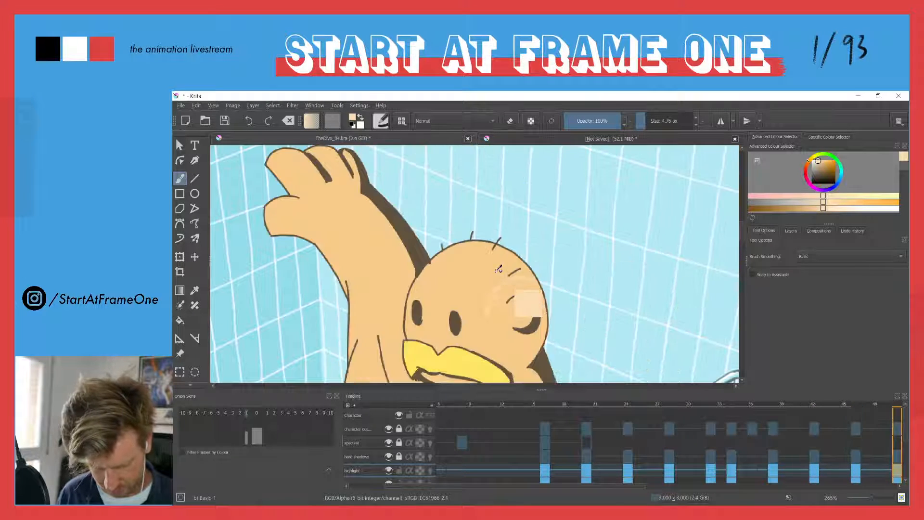
pyautogui.moveTo(473, 302); pyautogui.dragTo(420, 190)
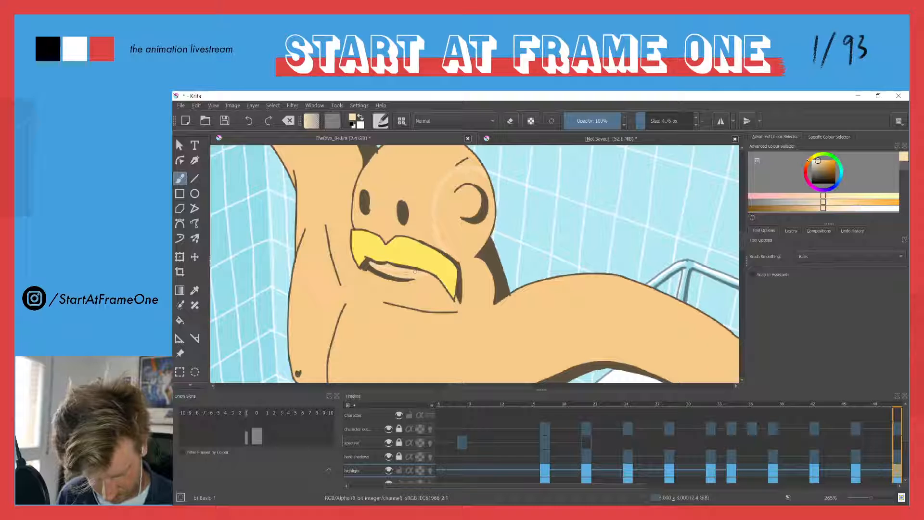
pyautogui.moveTo(366, 212); pyautogui.dragTo(414, 283)
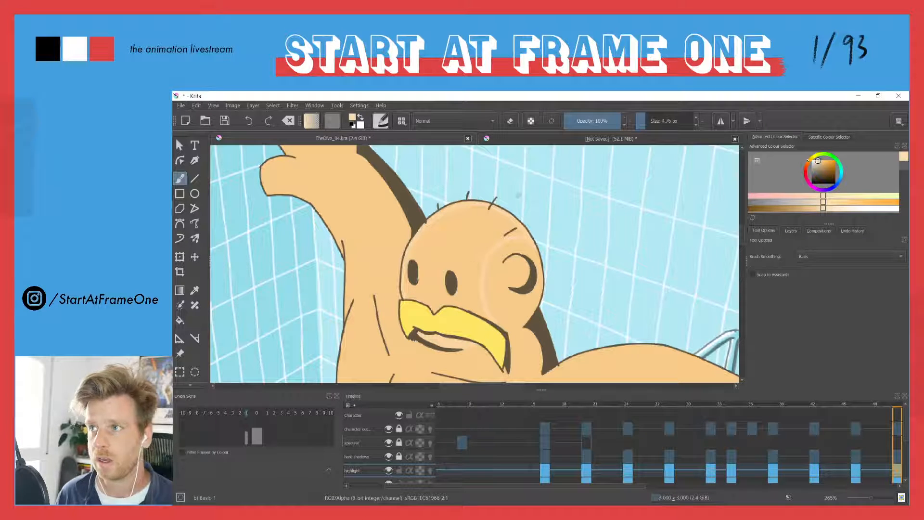
pyautogui.press('f')
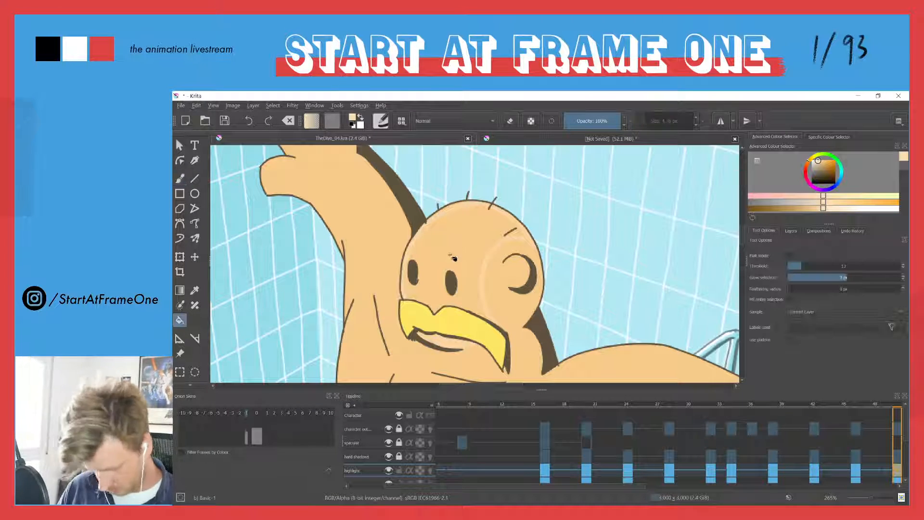
pyautogui.click(433, 263)
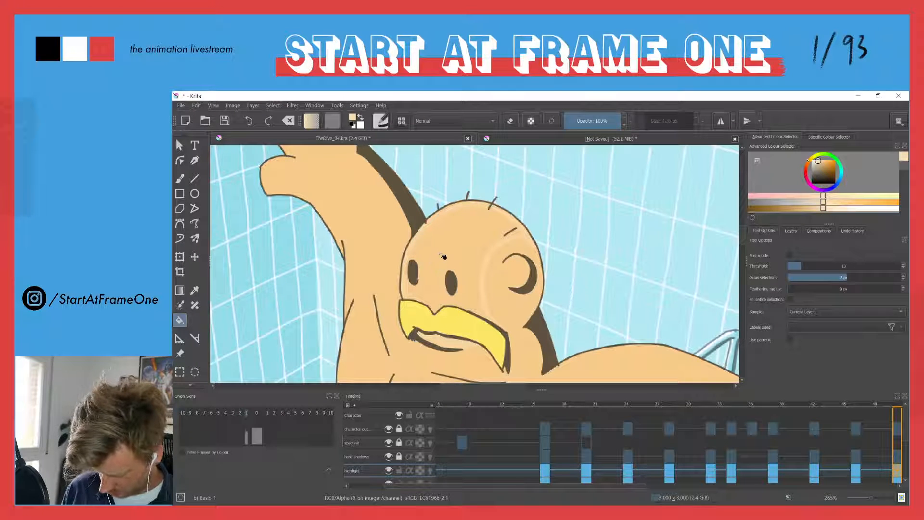
# Outline the highlights along the diver's raised arm and the lower side of the outstretched arm and hand on frame 50
pyautogui.press('b')
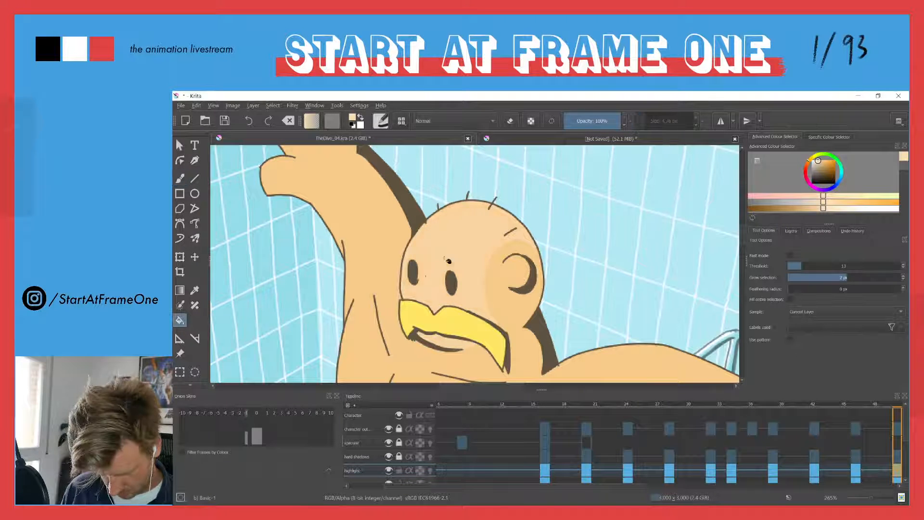
pyautogui.scroll(-4, 367, 215)
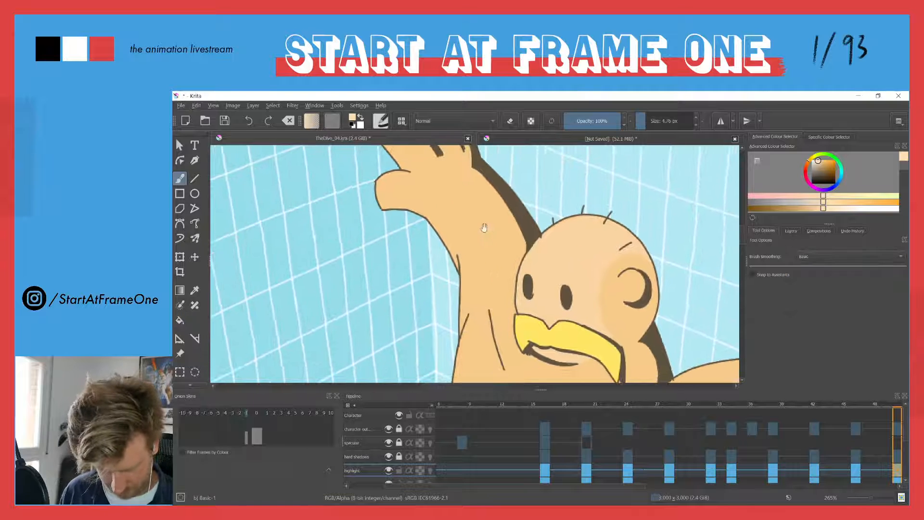
pyautogui.moveTo(444, 220); pyautogui.dragTo(447, 248)
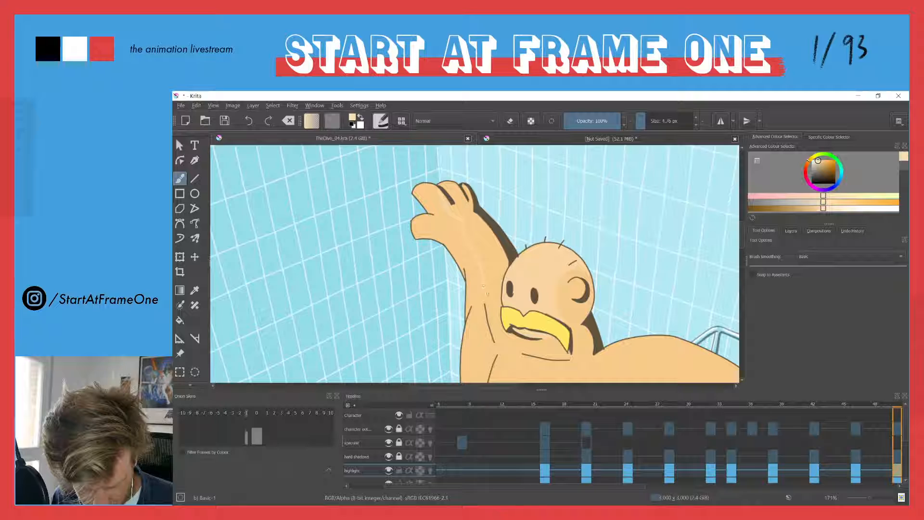
pyautogui.moveTo(498, 318); pyautogui.dragTo(441, 235)
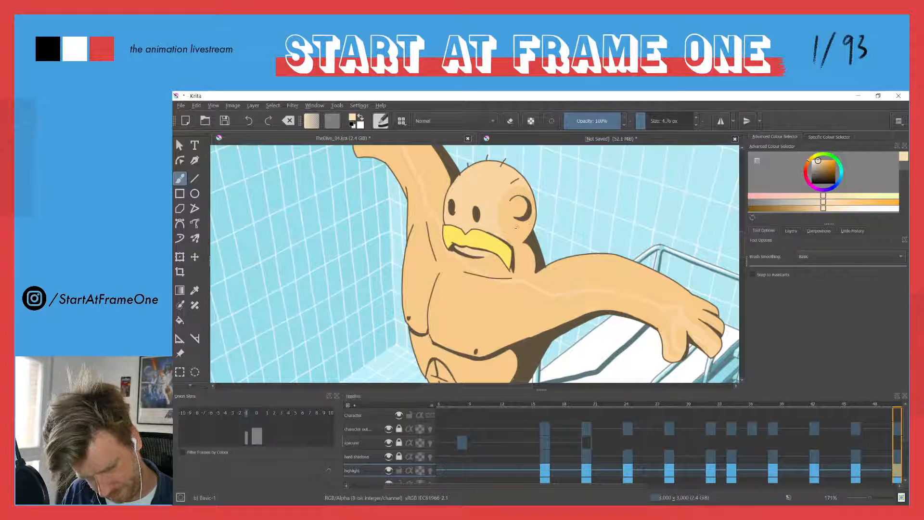
# Compare frame 50 with the previous keyframe, then outline the highlights along the upper side of the outstretched arm and across the shoulder and chest
pyautogui.hotkey('ctrl', 'Left')
pyautogui.hotkey('ctrl', 'Right')
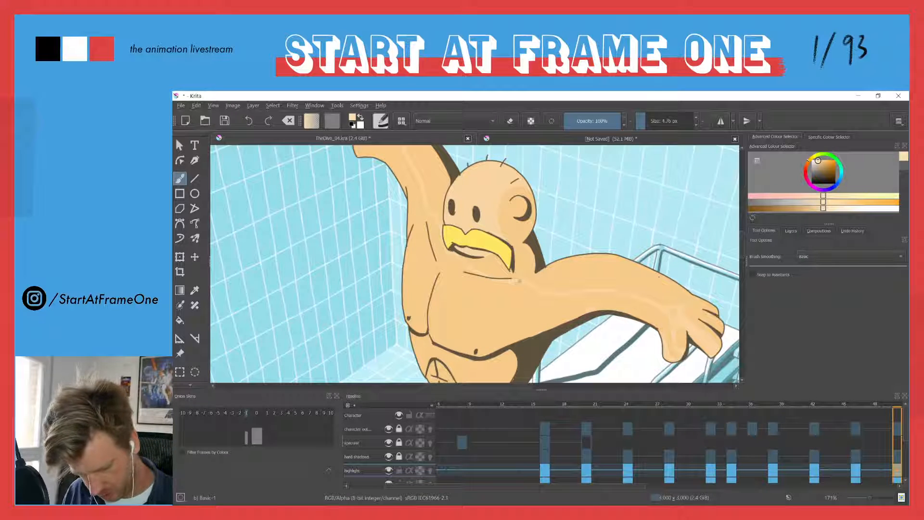
pyautogui.moveTo(519, 280); pyautogui.dragTo(569, 293)
pyautogui.moveTo(629, 281); pyautogui.dragTo(670, 300)
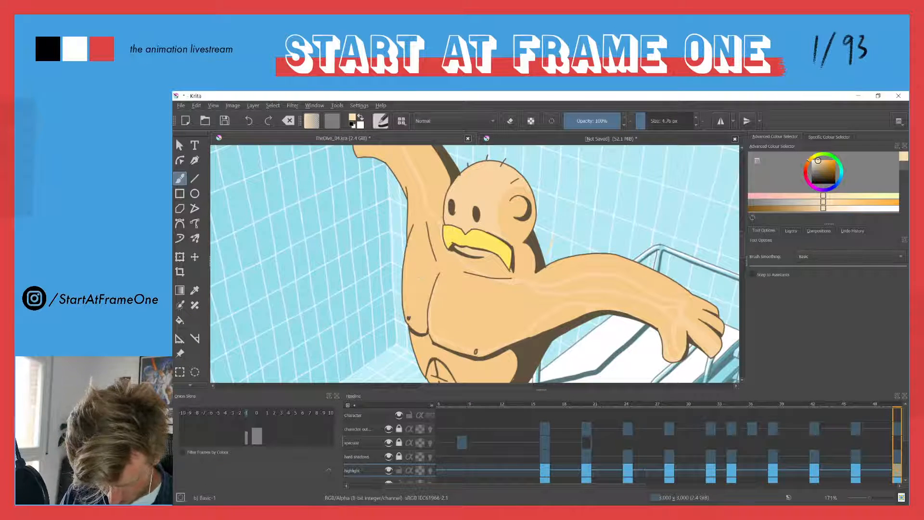
pyautogui.moveTo(424, 277); pyautogui.dragTo(451, 244)
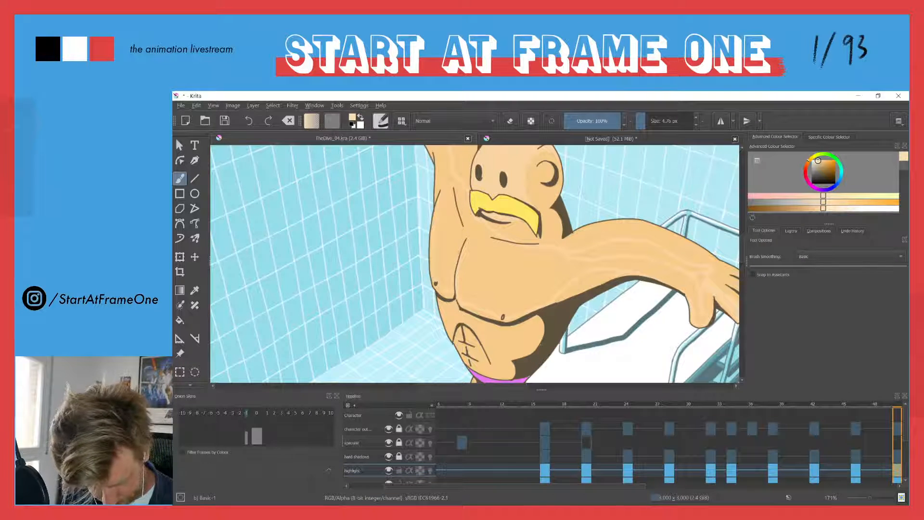
pyautogui.moveTo(443, 212); pyautogui.dragTo(468, 331)
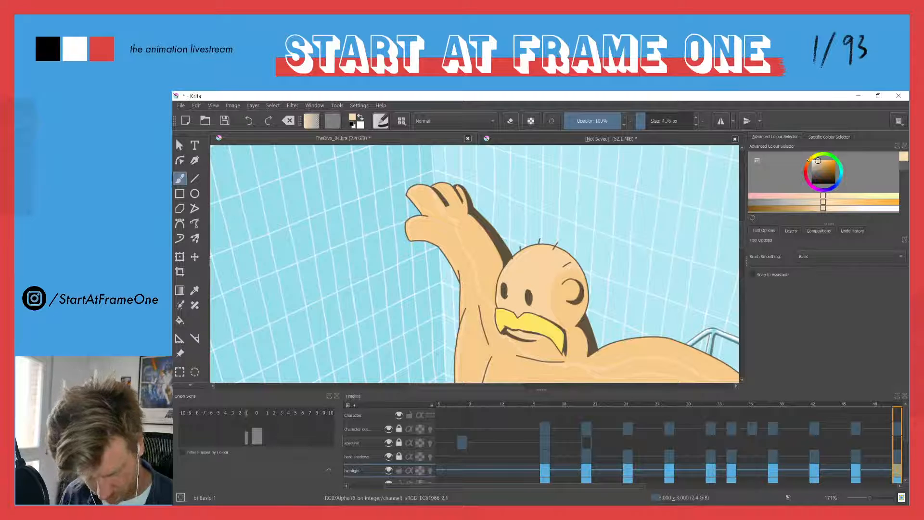
pyautogui.moveTo(456, 182); pyautogui.dragTo(416, 146)
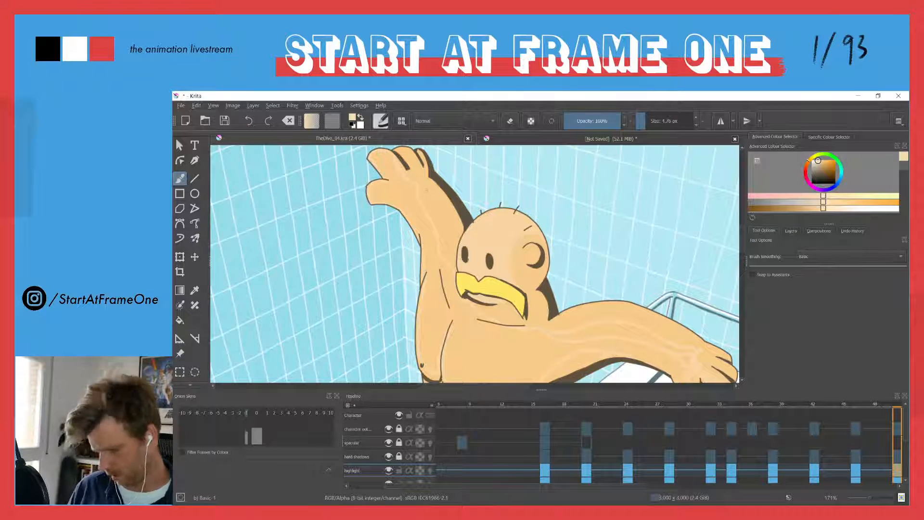
pyautogui.press('f')
pyautogui.click(371, 243)
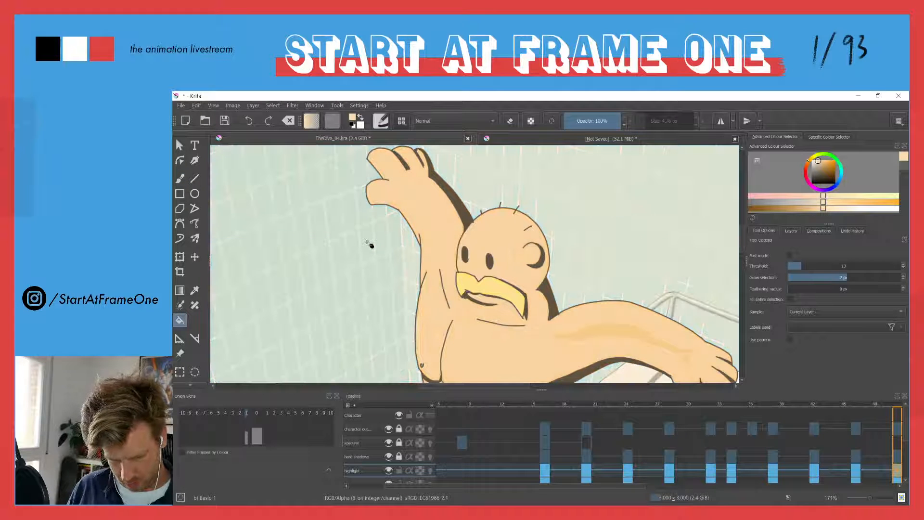
pyautogui.hotkey('ctrl', 'z')
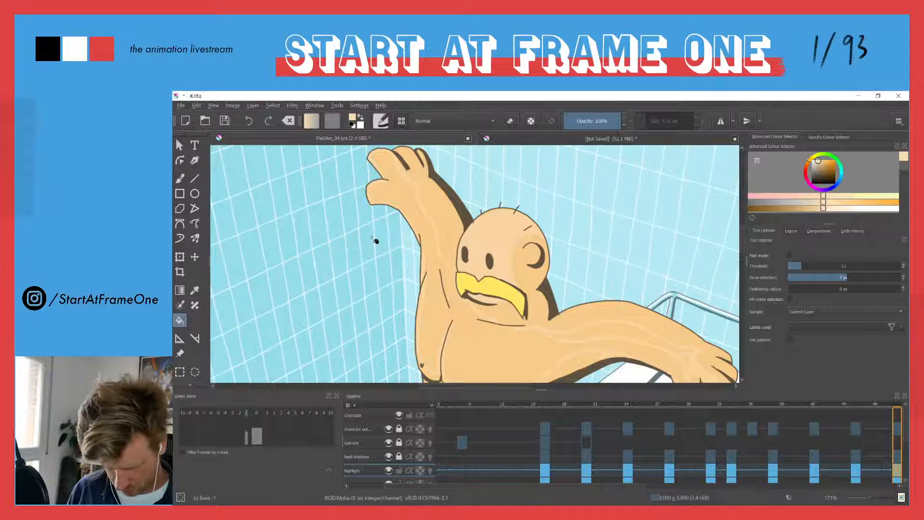
# Close the gap in the raised arm's highlight outline and fill it with the pale skin colour
pyautogui.moveTo(416, 280)
pyautogui.mouseDown()
pyautogui.moveTo(402, 199)
pyautogui.moveTo(431, 258)
pyautogui.mouseUp()
pyautogui.press('b')
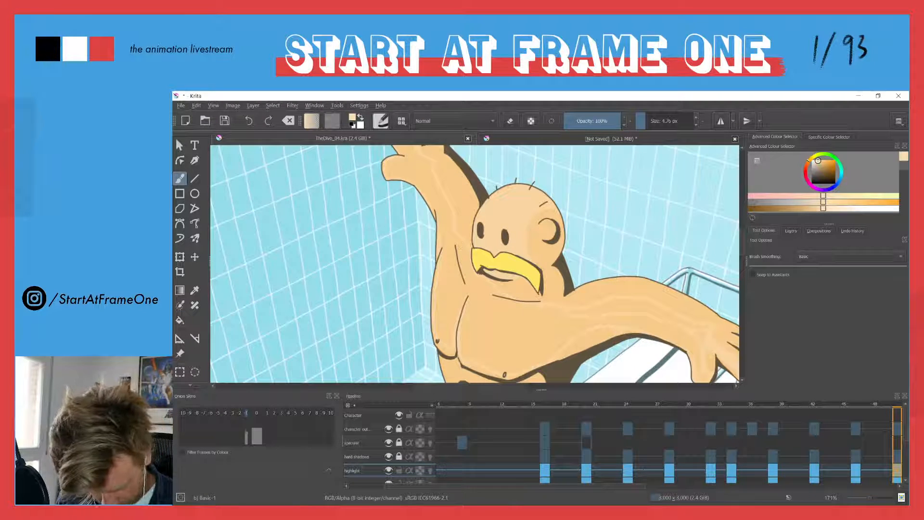
pyautogui.press('f')
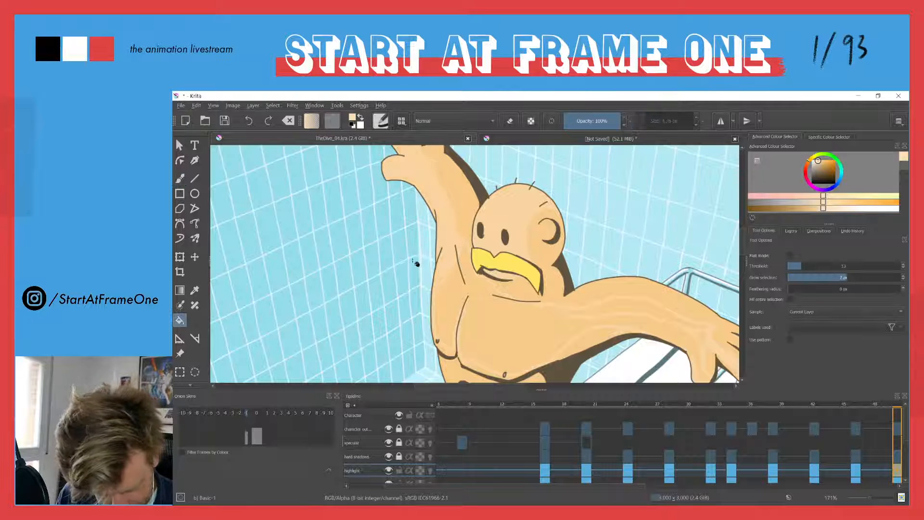
# Outline the highlight across the diver's chest towards the shoulder and fill it with the pale skin colour
pyautogui.press('b')
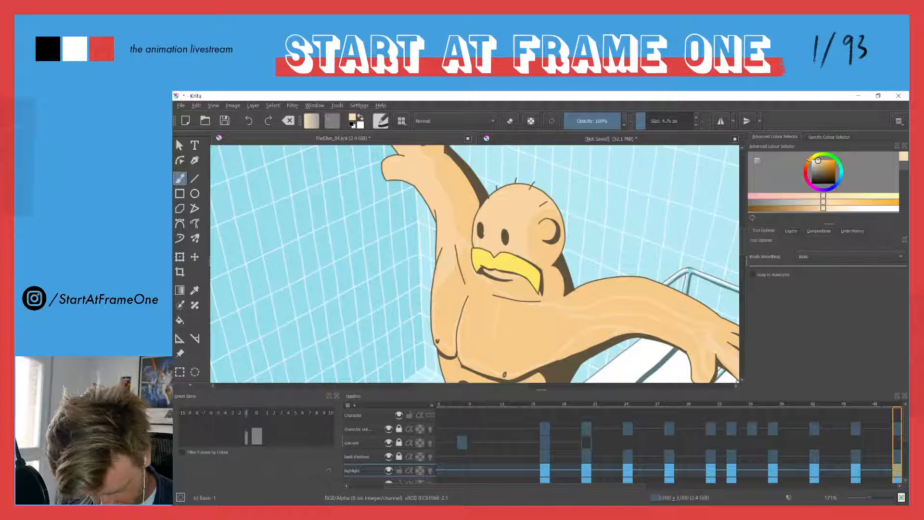
pyautogui.press('f')
pyautogui.click(463, 336)
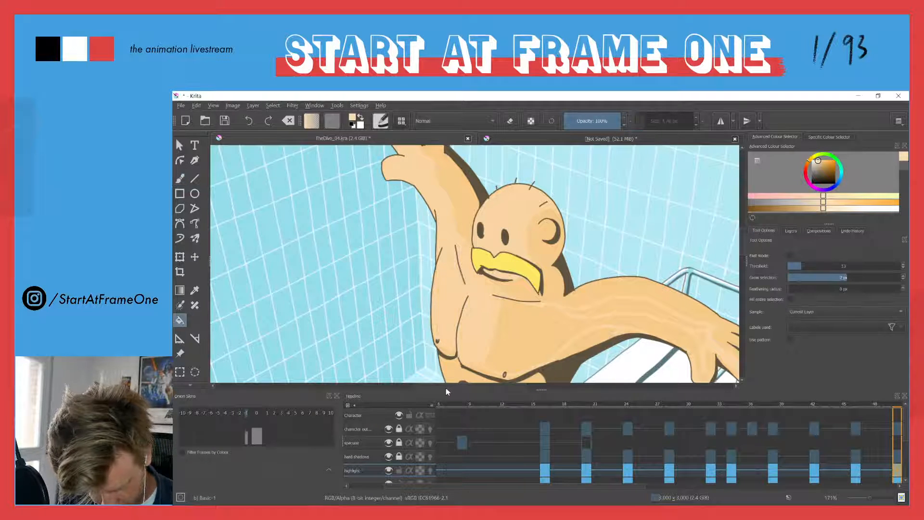
pyautogui.moveTo(510, 304); pyautogui.dragTo(388, 227)
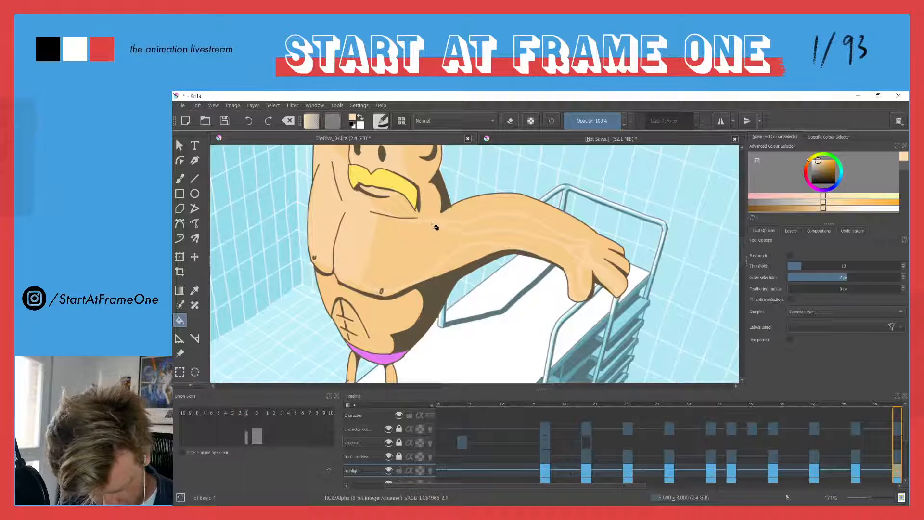
pyautogui.press('b')
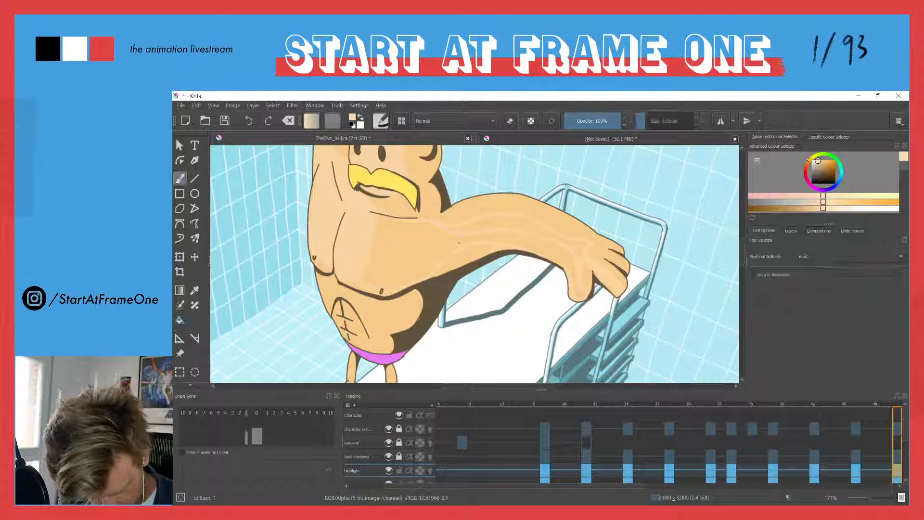
pyautogui.press('f')
pyautogui.click(426, 247)
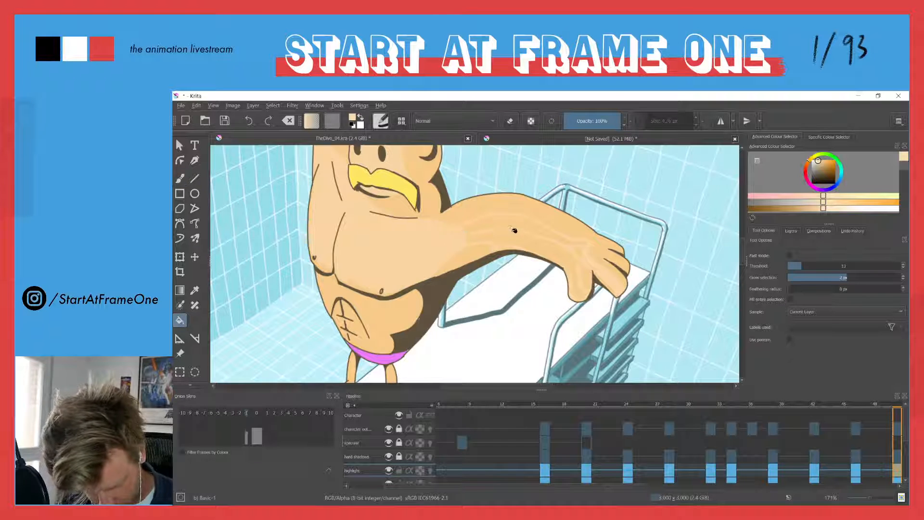
# Close and fill the highlights on the outstretched forearm and hand, undoing any fill that spills over the canvas
pyautogui.click(474, 274)
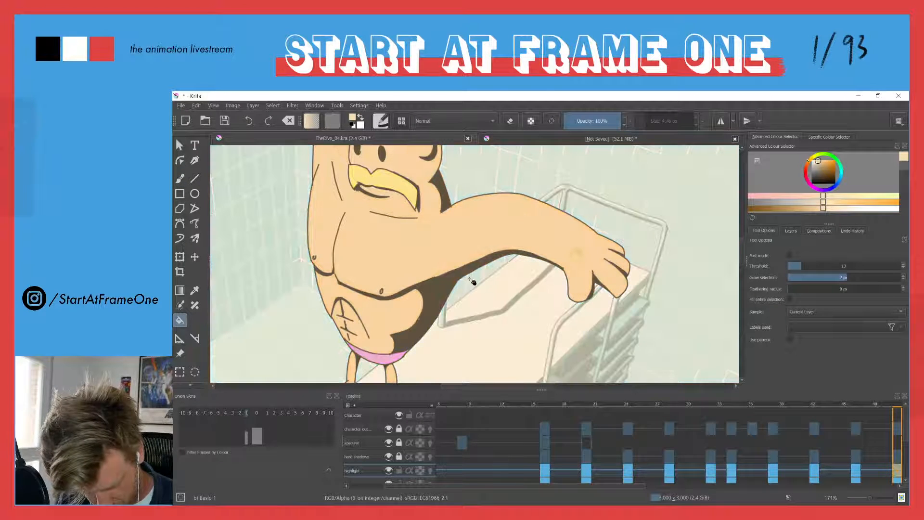
pyautogui.hotkey('ctrl', 'z')
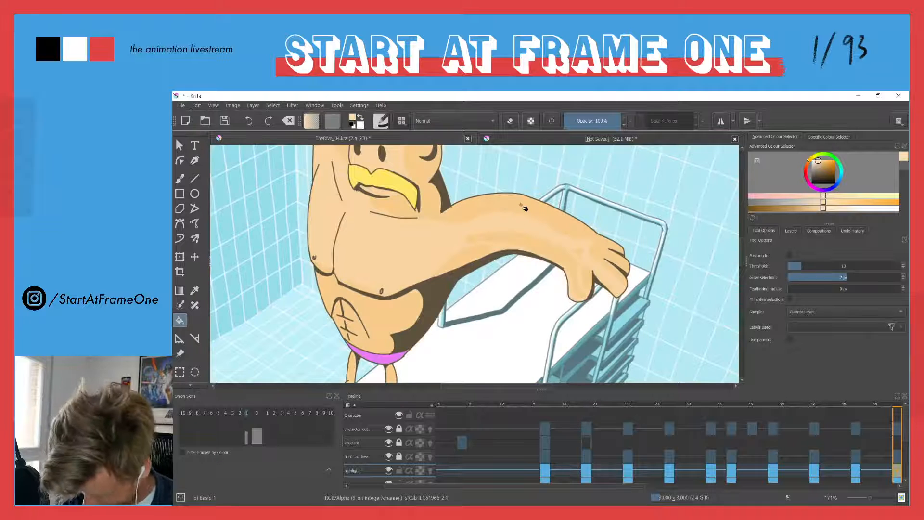
pyautogui.press('b')
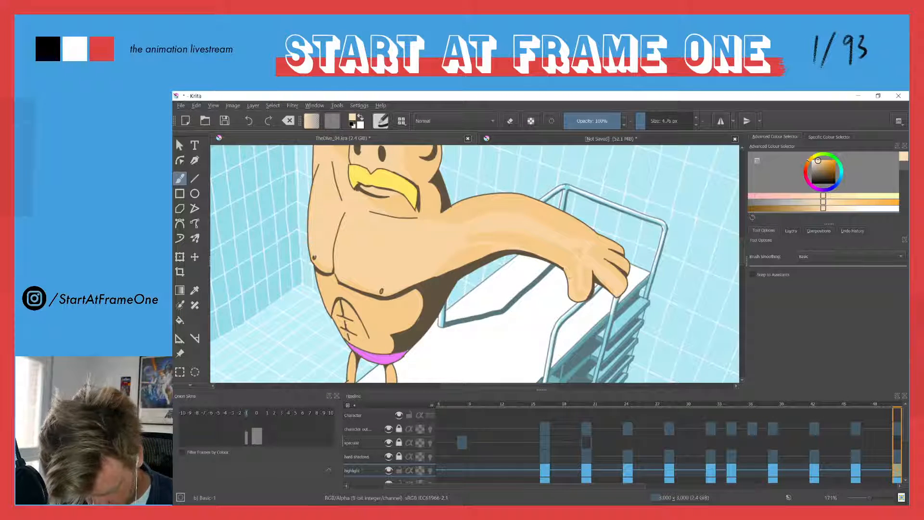
pyautogui.press('f')
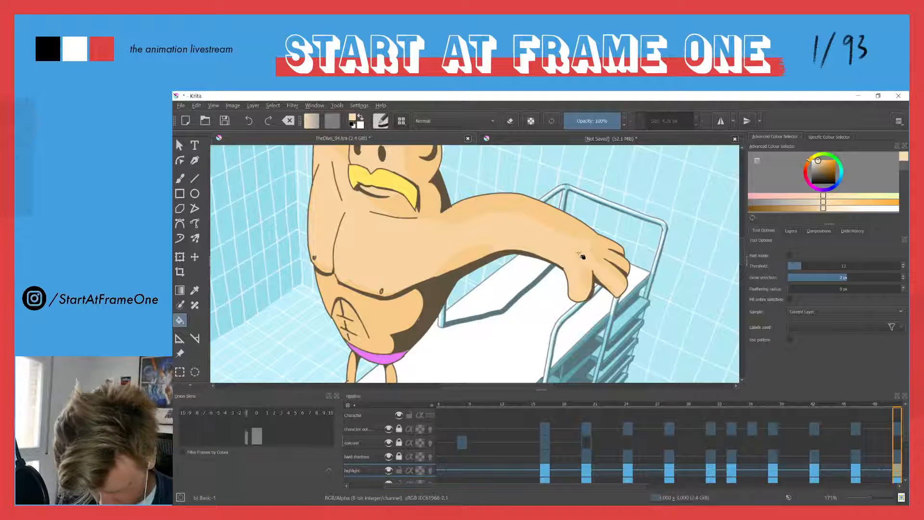
pyautogui.click(580, 253)
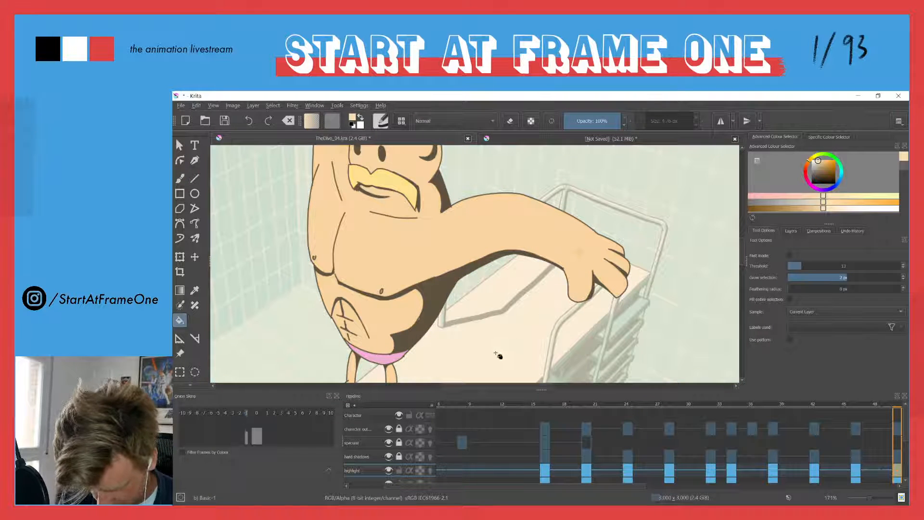
pyautogui.hotkey('ctrl', 'z')
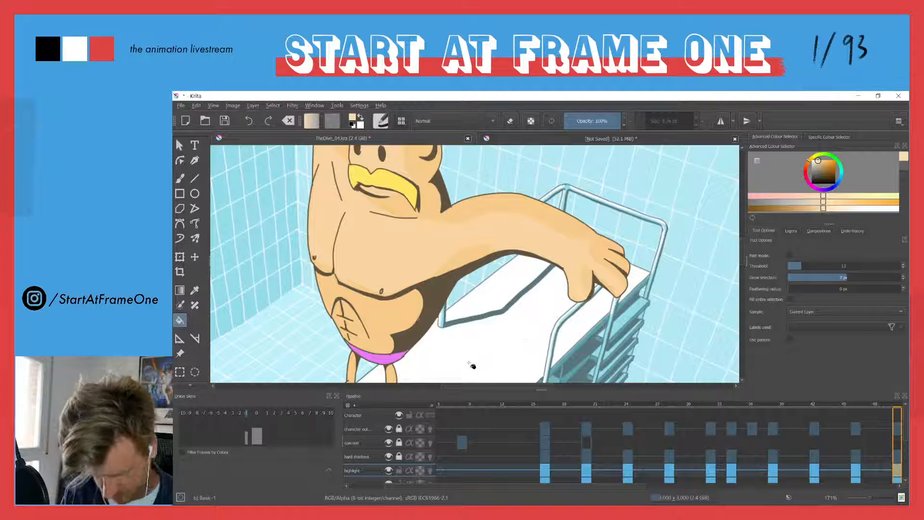
# Compare the arm highlights with the previous frame and touch up the highlight where the shoulder meets the outstretched arm
pyautogui.moveTo(417, 217); pyautogui.dragTo(478, 343)
pyautogui.press('Left')
pyautogui.press('Right')
pyautogui.moveTo(471, 281); pyautogui.dragTo(576, 244)
pyautogui.press('b')
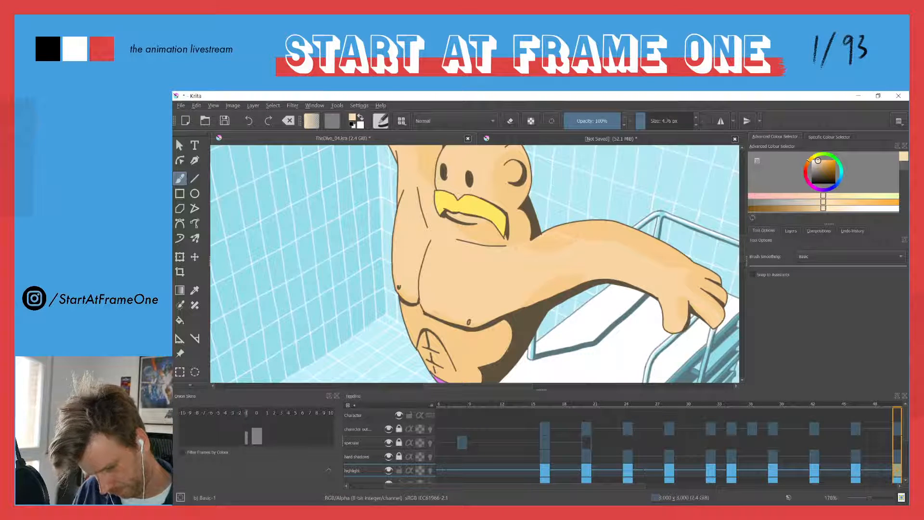
pyautogui.press('f')
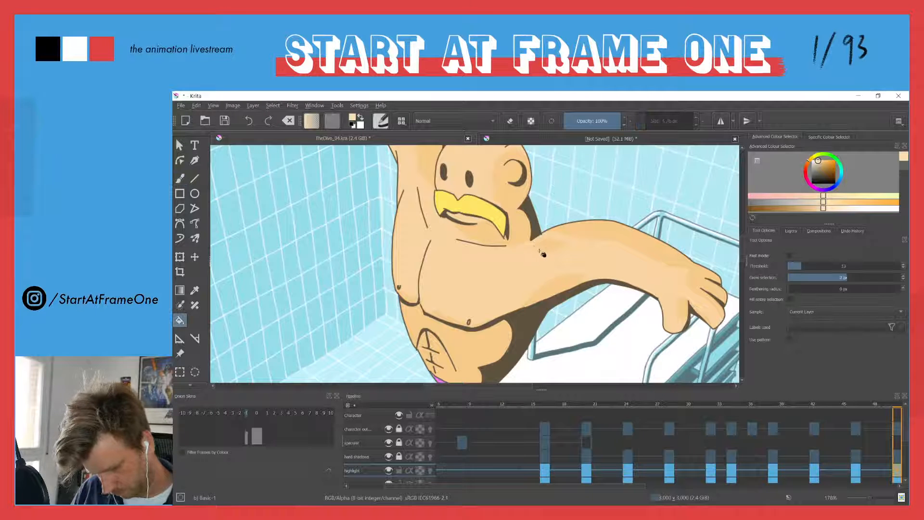
# Extend the pale highlight along the top of the outstretched arm, fill it and clean up its edges with the eraser
pyautogui.scroll(-6, 424, 270)
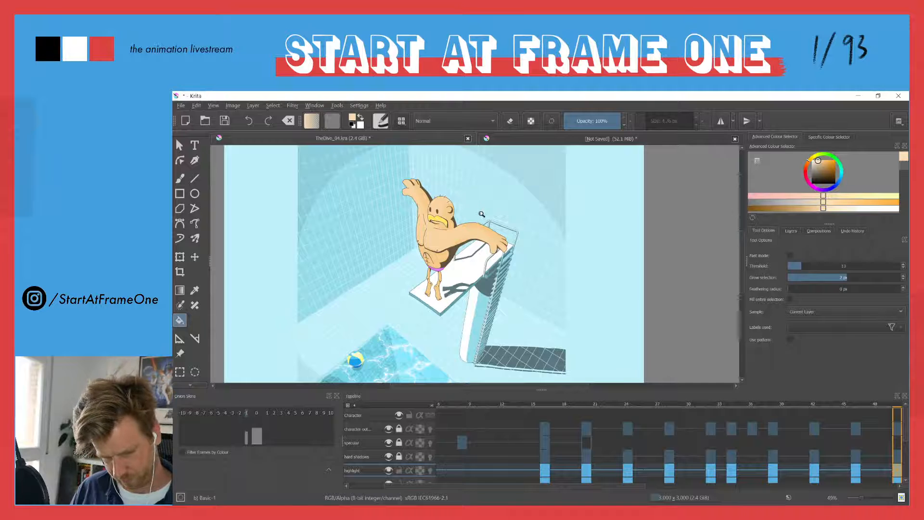
pyautogui.scroll(6, 480, 217)
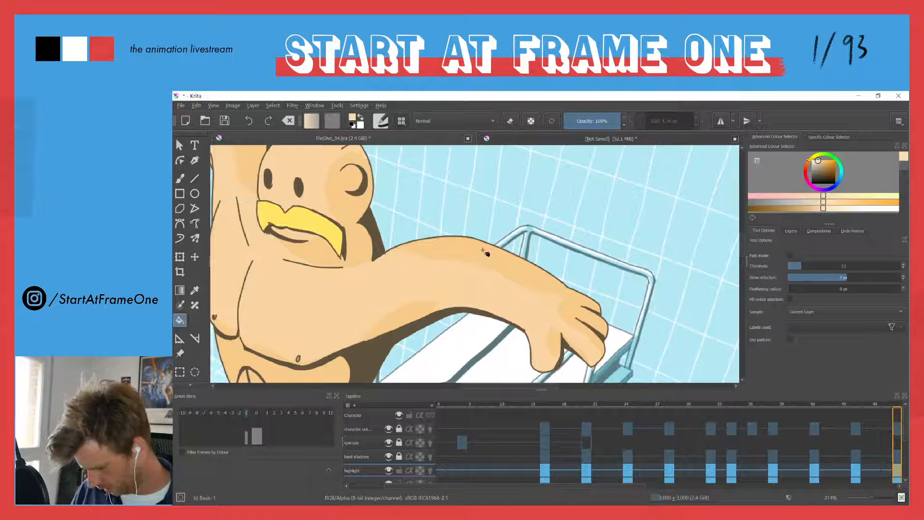
pyautogui.press('b')
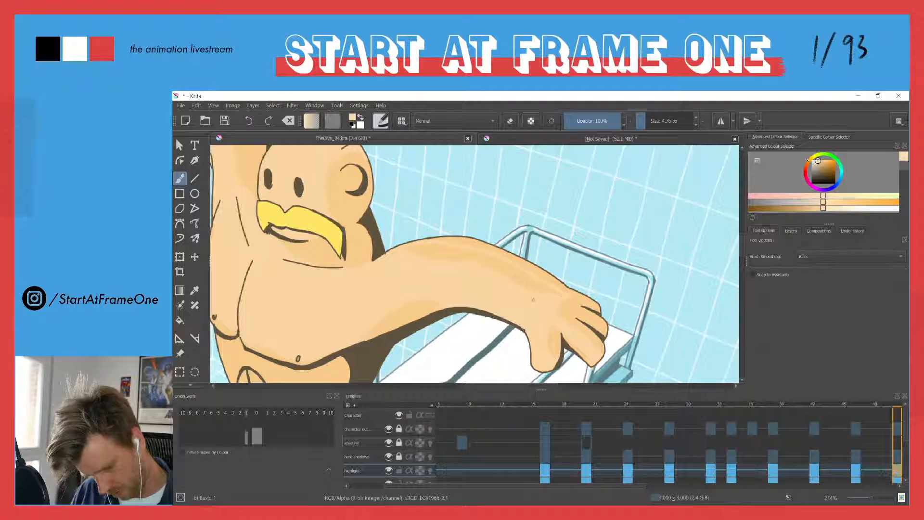
pyautogui.press('f')
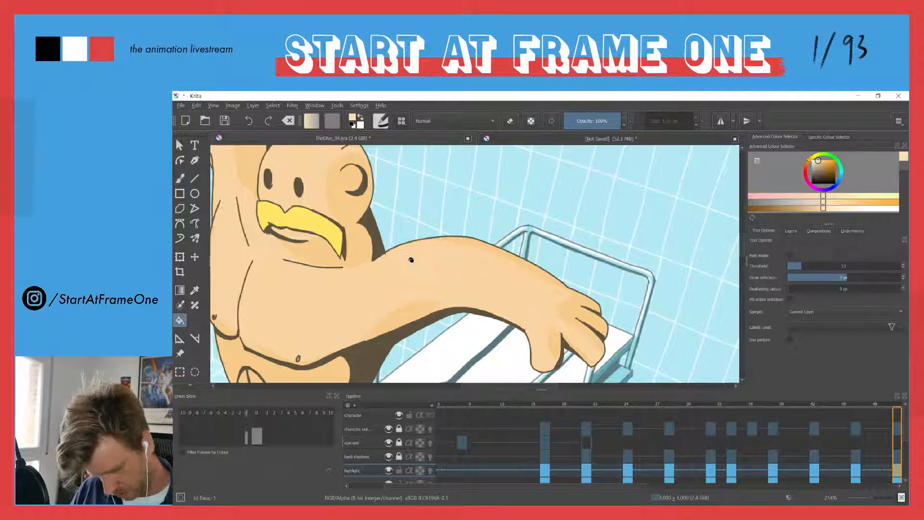
pyautogui.press('b')
pyautogui.press('e')
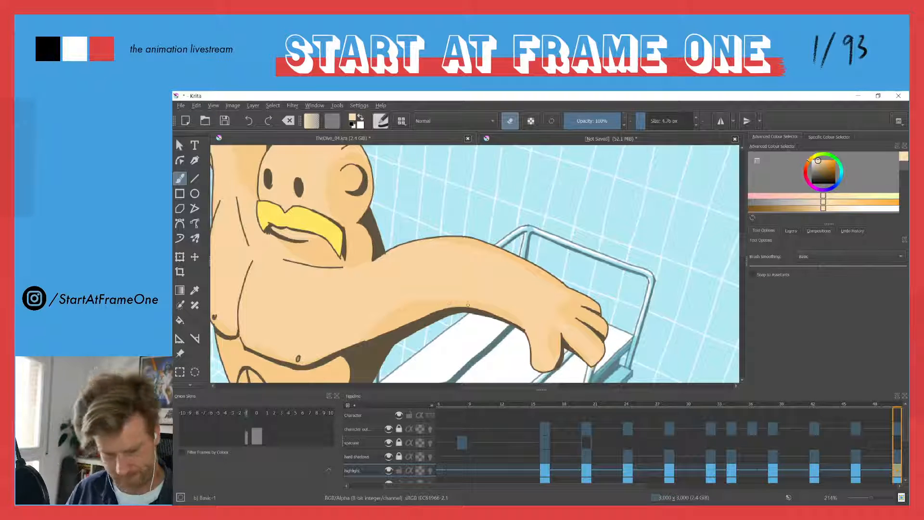
# Sample the pale skin colour, outline the highlight on the diver's belly and fill it
pyautogui.scroll(-5, 381, 218)
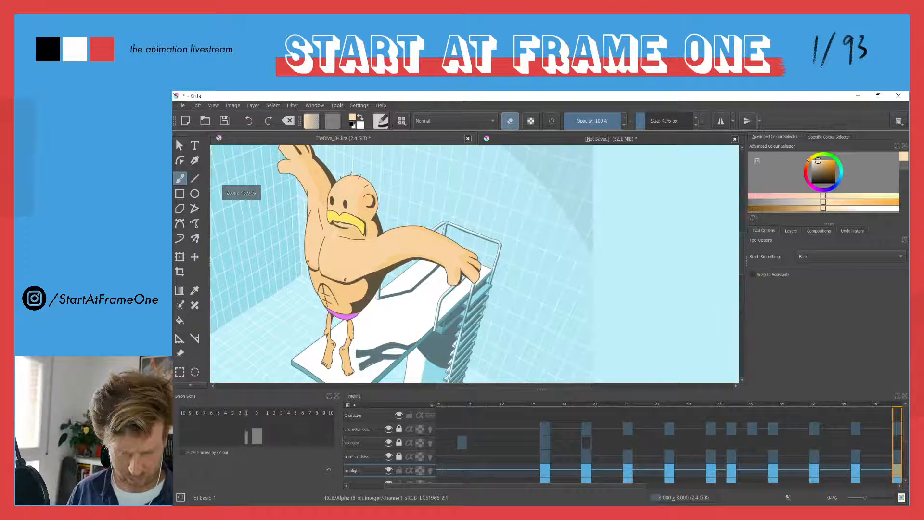
pyautogui.keyDown('ctrl'); pyautogui.click(371, 295); pyautogui.keyUp('ctrl')
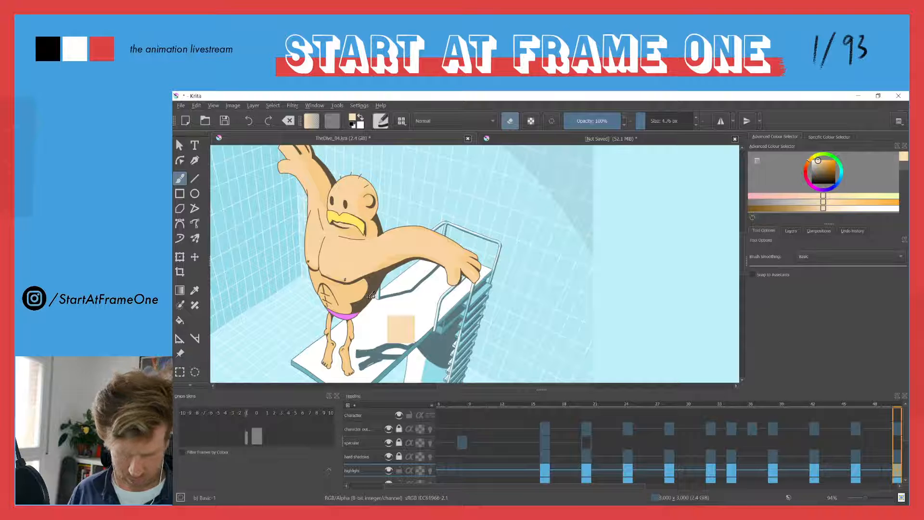
pyautogui.moveTo(335, 316); pyautogui.dragTo(360, 282)
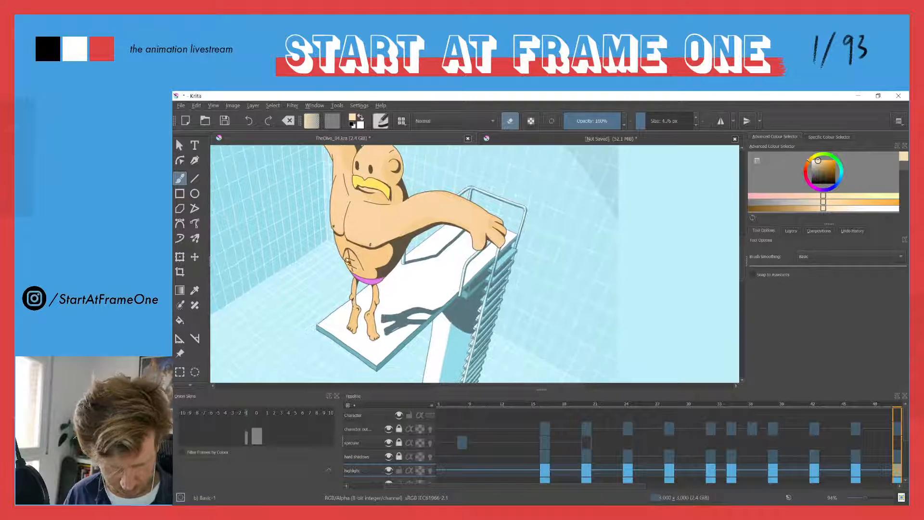
pyautogui.scroll(6, 344, 267)
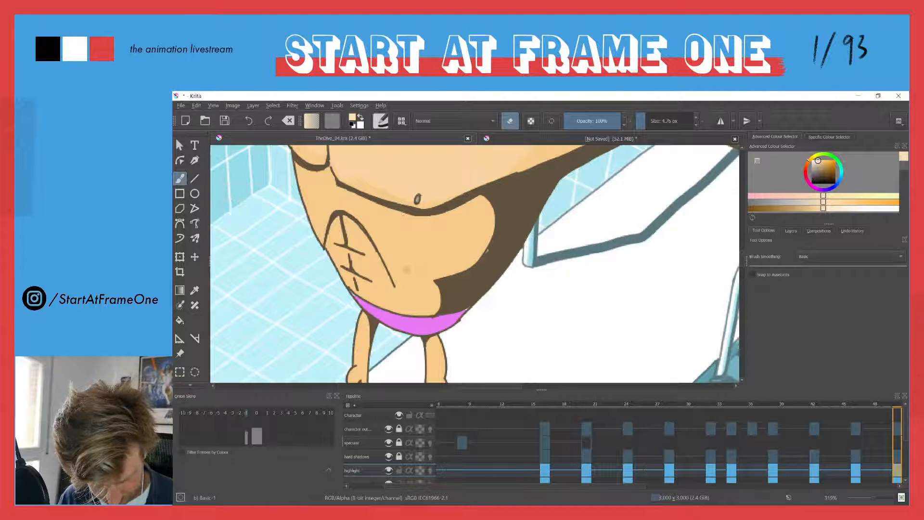
pyautogui.press('e')
pyautogui.moveTo(398, 218); pyautogui.dragTo(410, 284)
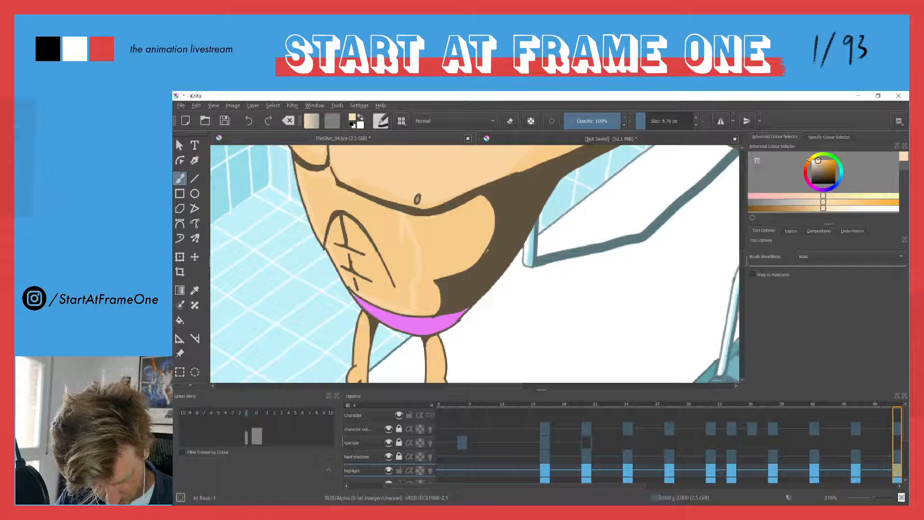
pyautogui.press('f')
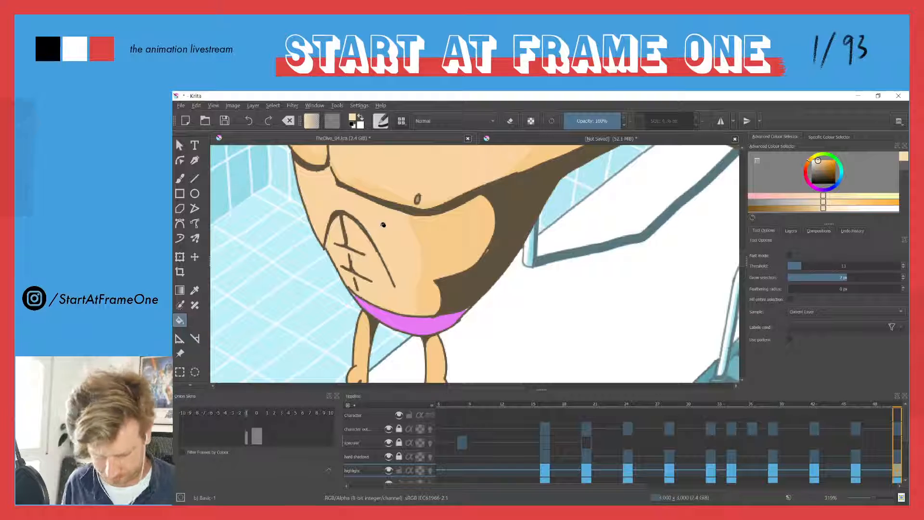
# Brush the pale skin highlights along the diver's lower legs and feet on frame 50
pyautogui.moveTo(371, 328); pyautogui.dragTo(445, 283)
pyautogui.press('b')
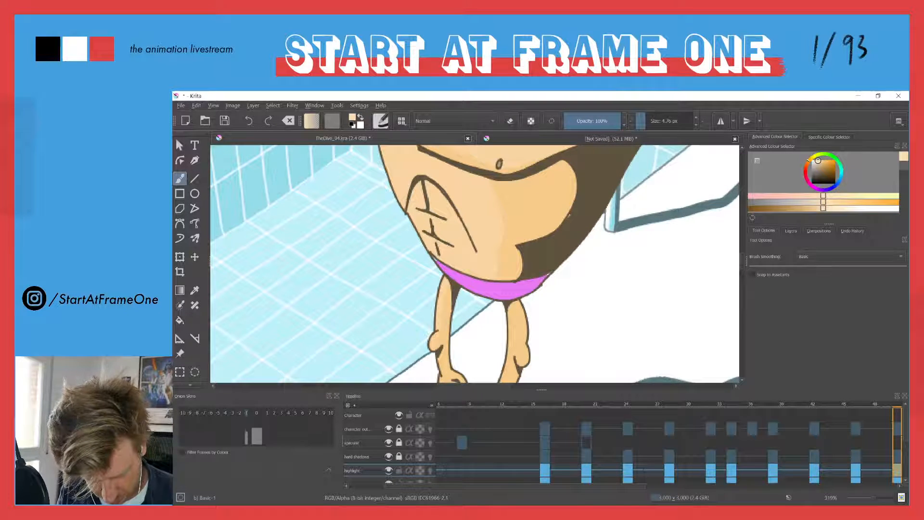
pyautogui.moveTo(423, 320); pyautogui.dragTo(415, 228)
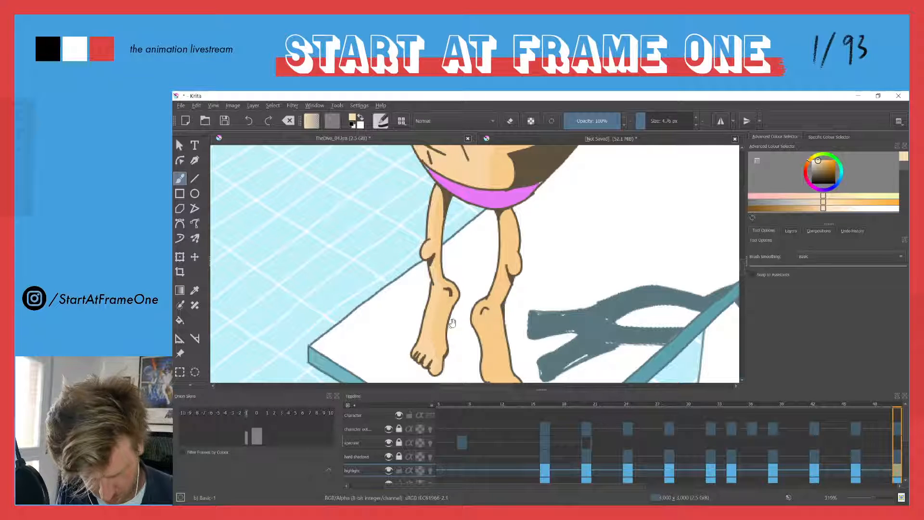
pyautogui.moveTo(499, 237); pyautogui.dragTo(456, 205)
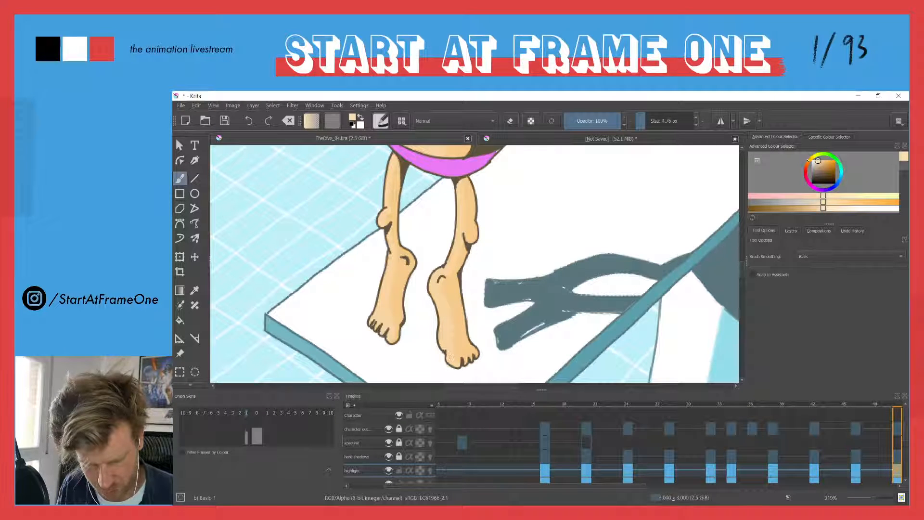
pyautogui.moveTo(384, 175); pyautogui.dragTo(408, 291)
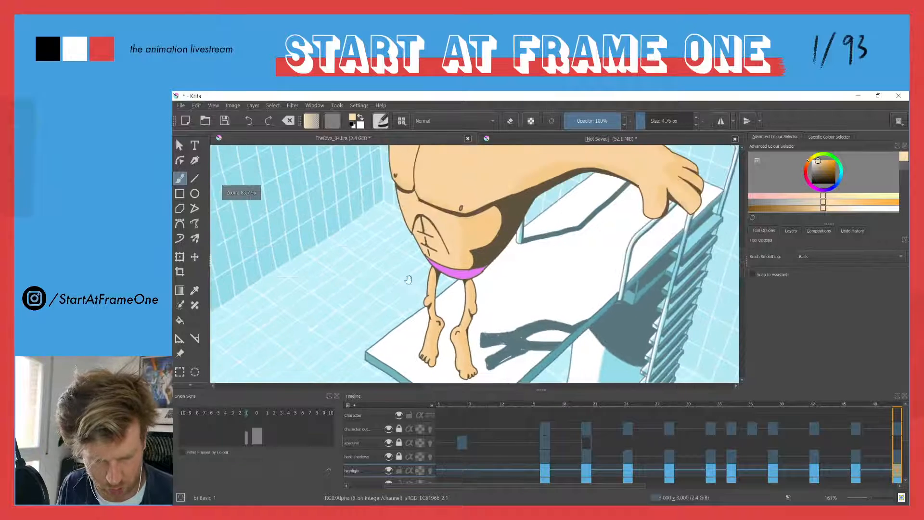
# Review the highlights across the whole diver, hiding the interface so only the canvas shows
pyautogui.moveTo(388, 184); pyautogui.dragTo(421, 284)
pyautogui.moveTo(408, 226); pyautogui.dragTo(418, 304)
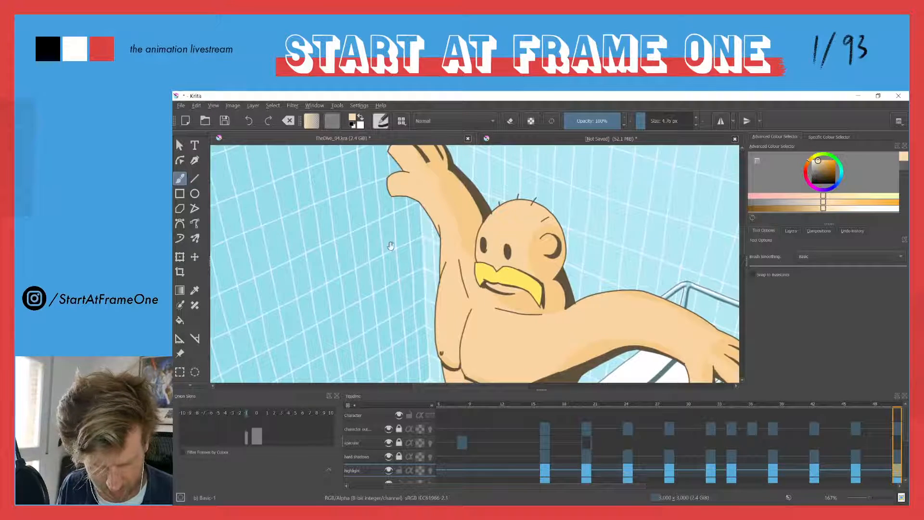
pyautogui.moveTo(390, 242); pyautogui.dragTo(378, 299)
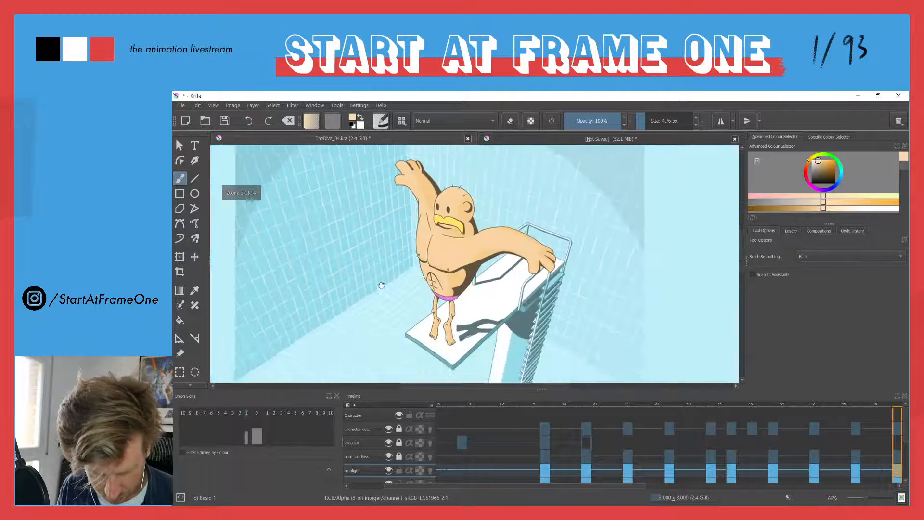
pyautogui.moveTo(414, 334); pyautogui.dragTo(412, 270)
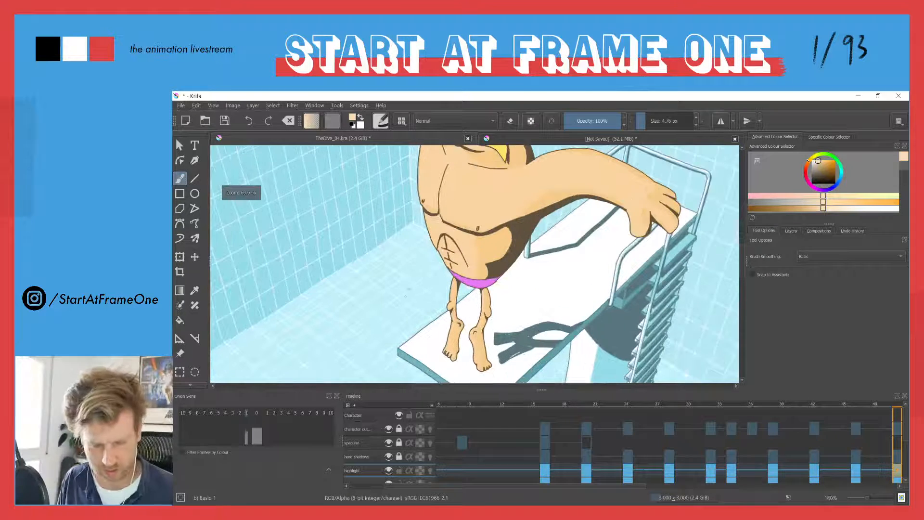
pyautogui.press('Tab')
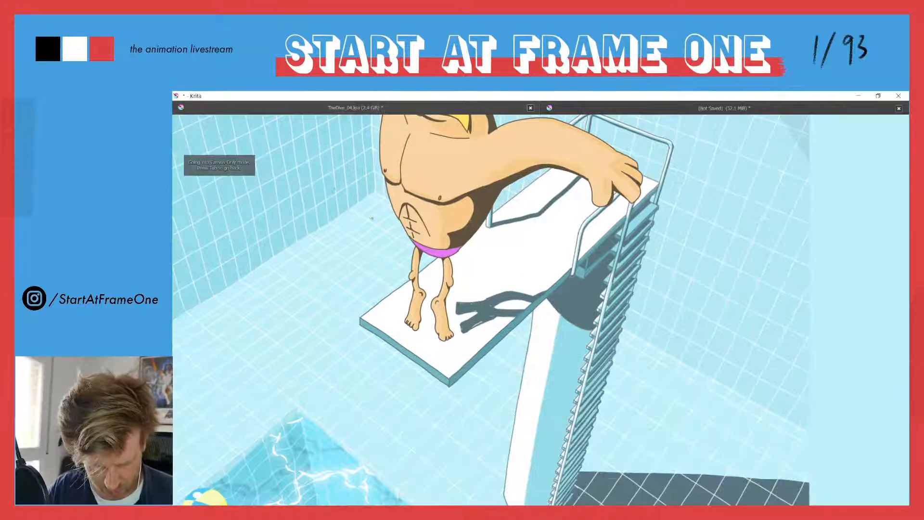
pyautogui.moveTo(374, 211); pyautogui.dragTo(398, 262)
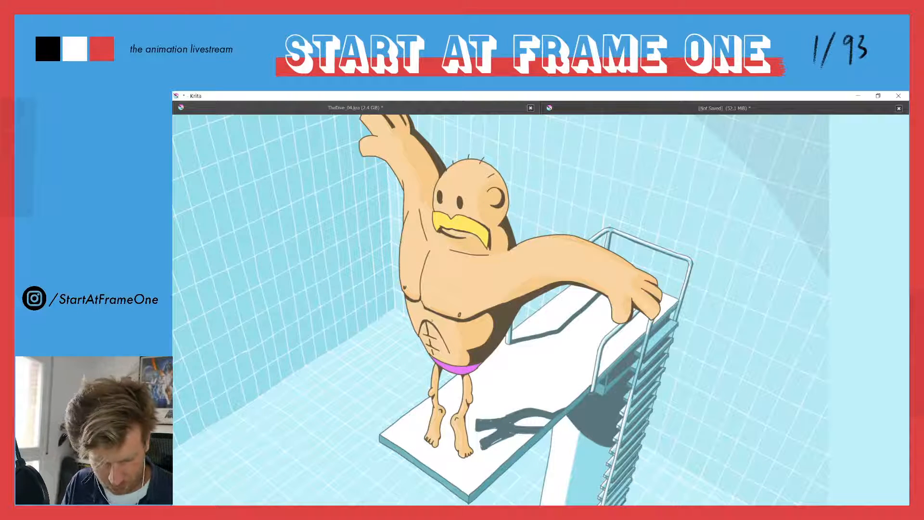
# Go to the next pose with both arms spread, outline the pale highlight on the diver's head and fill it
pyautogui.press('Right')
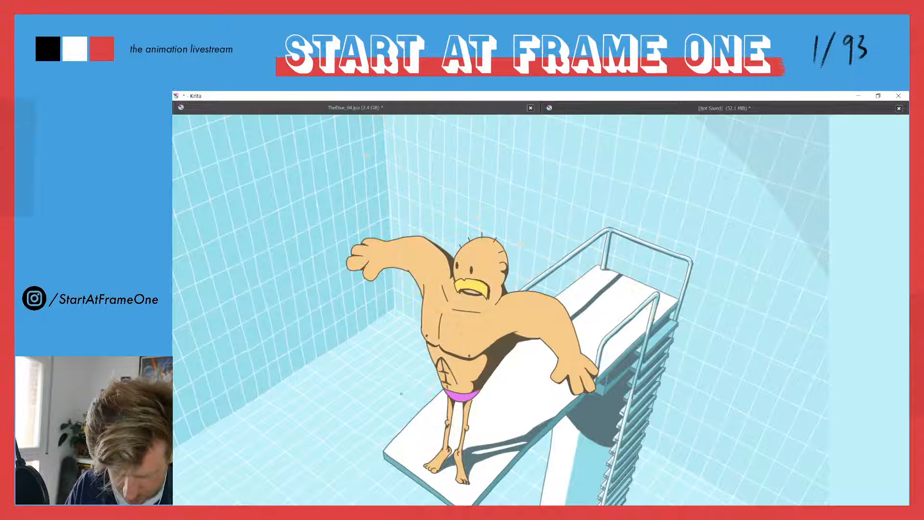
pyautogui.scroll(2, 438, 280)
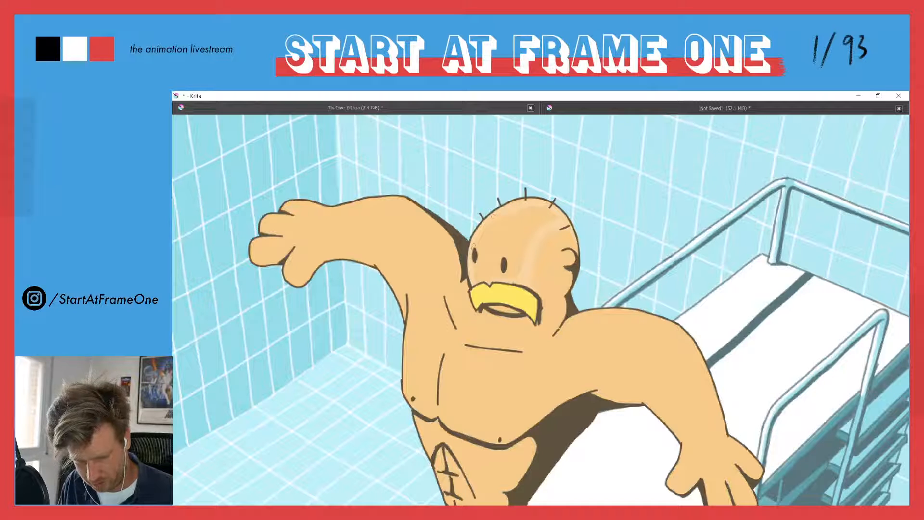
pyautogui.click(496, 241)
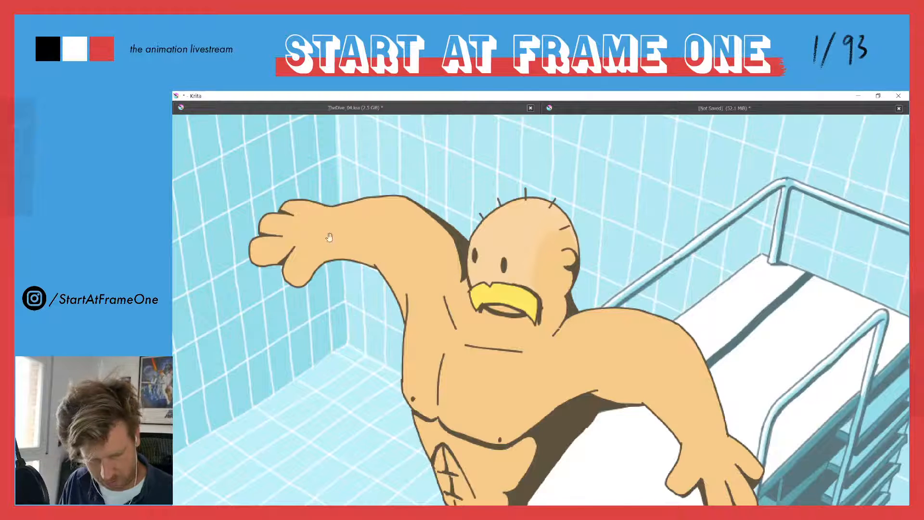
# Outline the pale highlights on both arms, the side and the chest and fill the enclosed torso and arm areas
pyautogui.moveTo(345, 224); pyautogui.dragTo(452, 227)
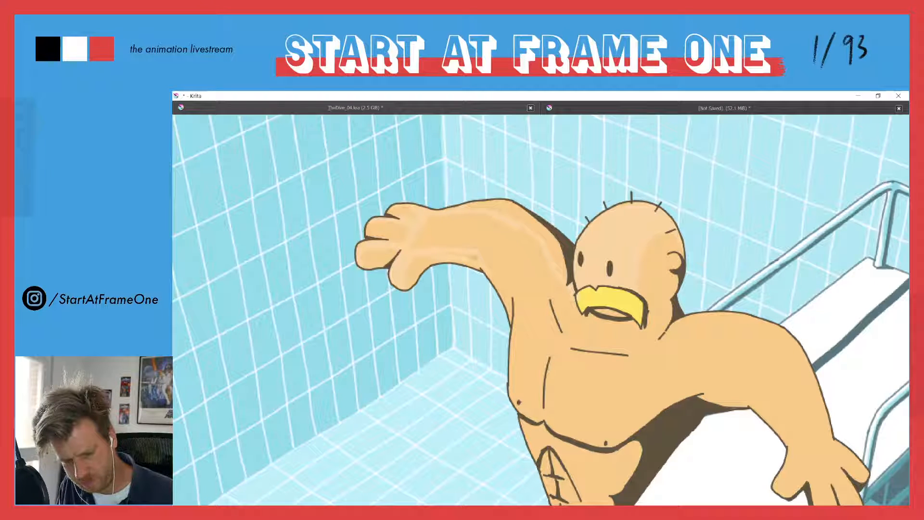
pyautogui.moveTo(513, 325)
pyautogui.mouseDown()
pyautogui.moveTo(477, 258)
pyautogui.moveTo(477, 310)
pyautogui.mouseUp()
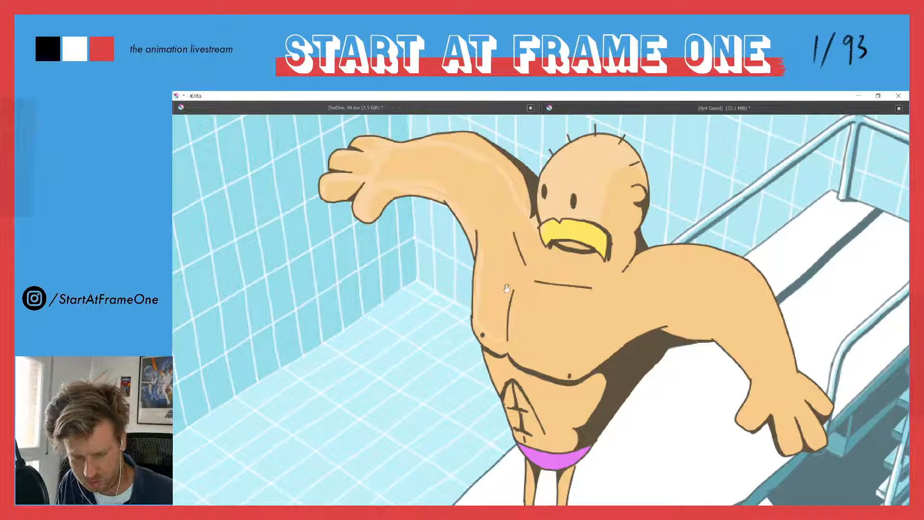
pyautogui.moveTo(503, 280); pyautogui.dragTo(435, 225)
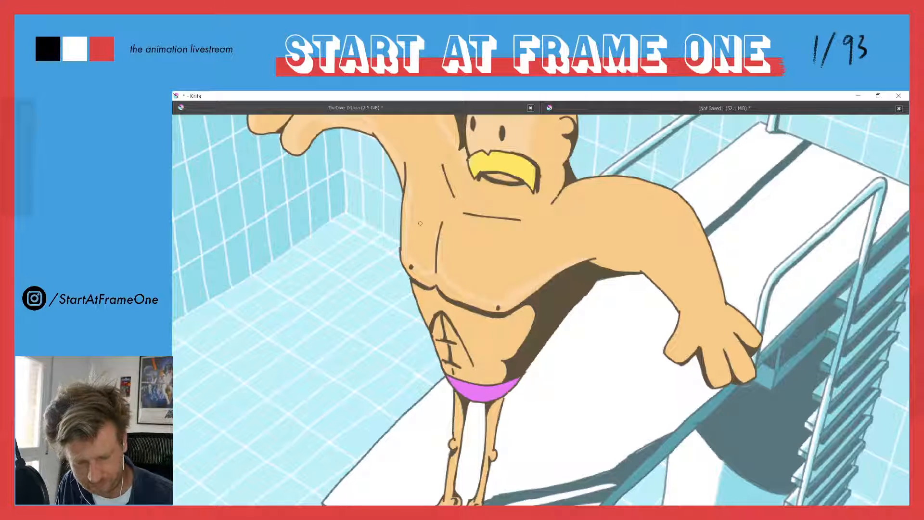
pyautogui.moveTo(440, 213); pyautogui.dragTo(431, 241)
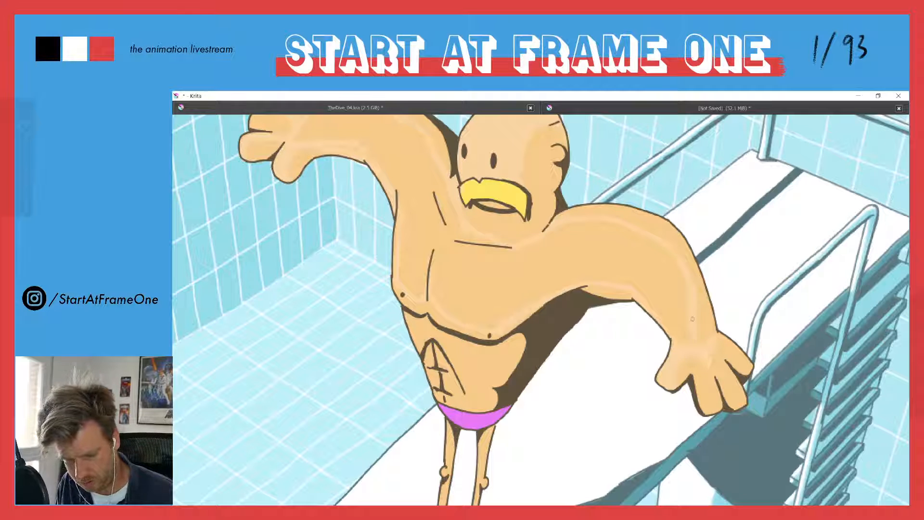
pyautogui.click(610, 259)
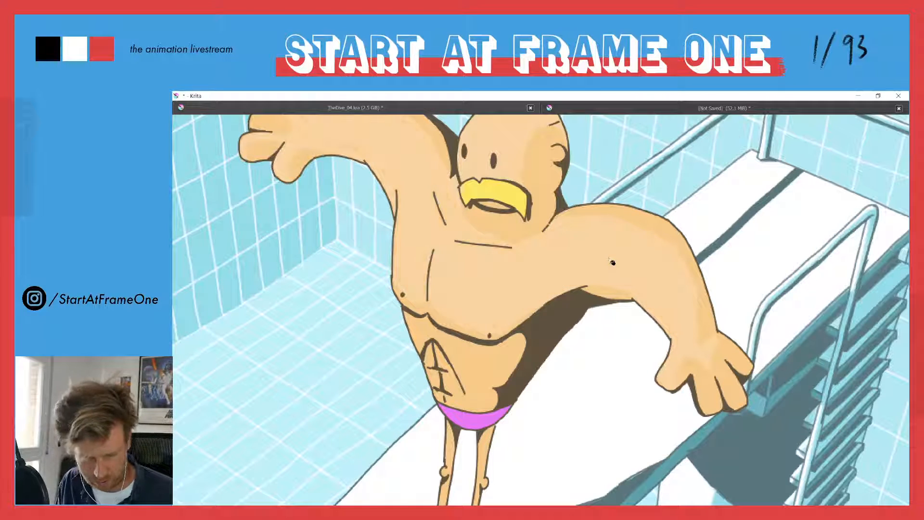
# Finish the arm and hand highlights and compare the upper body with the neighbouring frame
pyautogui.moveTo(379, 191); pyautogui.dragTo(494, 275)
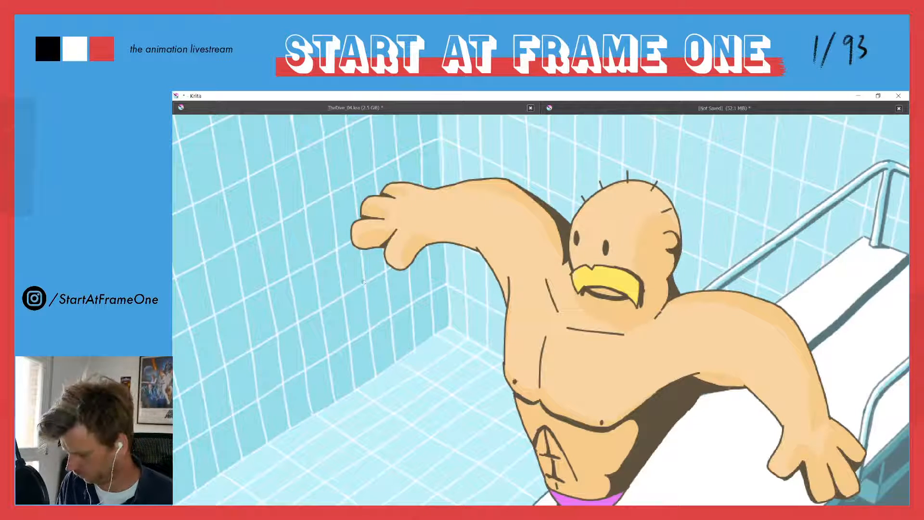
pyautogui.moveTo(388, 239); pyautogui.dragTo(357, 304)
pyautogui.press('Right')
pyautogui.press('Left')
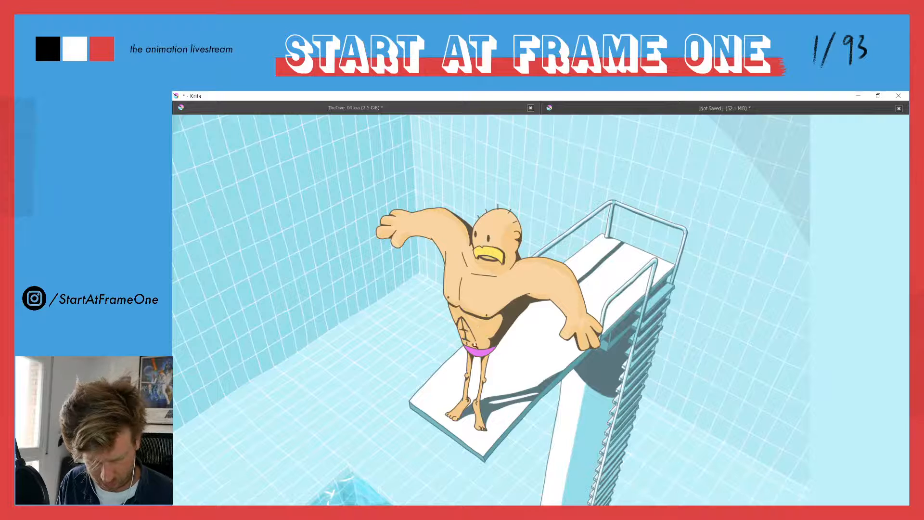
# Outline and fill the pale highlight on the belly and paint matching highlights down both legs and feet
pyautogui.moveTo(361, 299); pyautogui.dragTo(474, 203)
pyautogui.moveTo(503, 300); pyautogui.dragTo(492, 387)
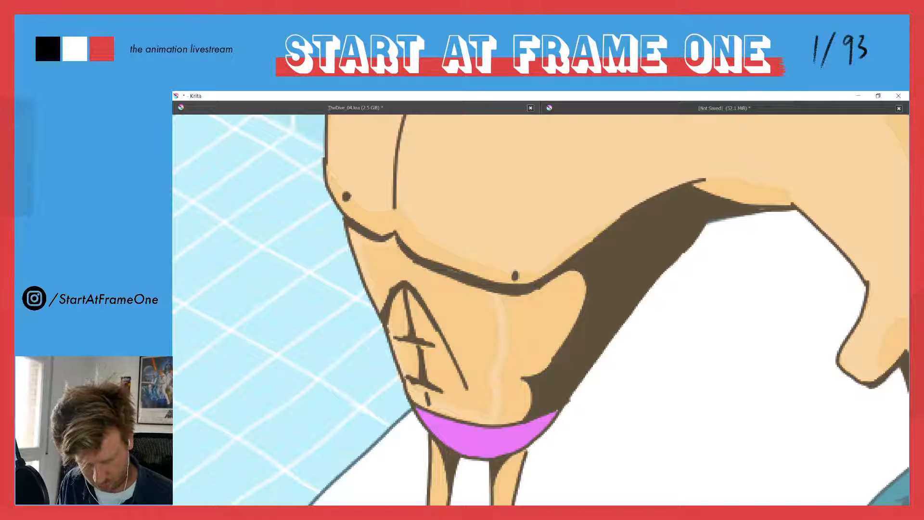
pyautogui.moveTo(439, 448); pyautogui.dragTo(529, 221)
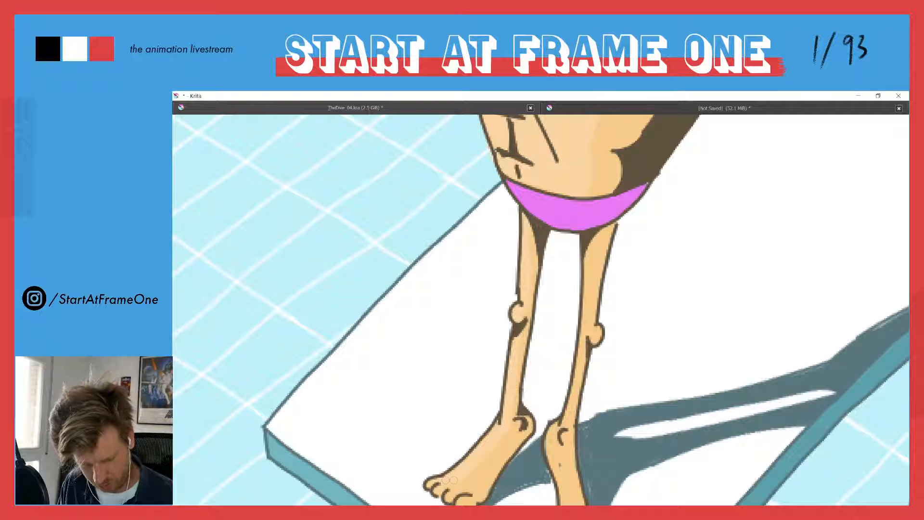
pyautogui.scroll(-3, 452, 480)
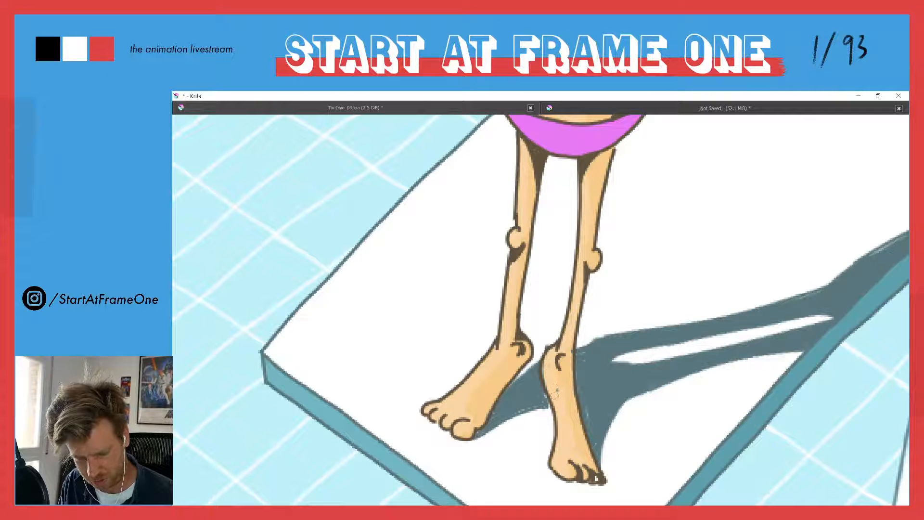
pyautogui.moveTo(493, 215); pyautogui.dragTo(483, 357)
pyautogui.moveTo(454, 184); pyautogui.dragTo(470, 303)
pyautogui.moveTo(496, 272); pyautogui.dragTo(442, 266)
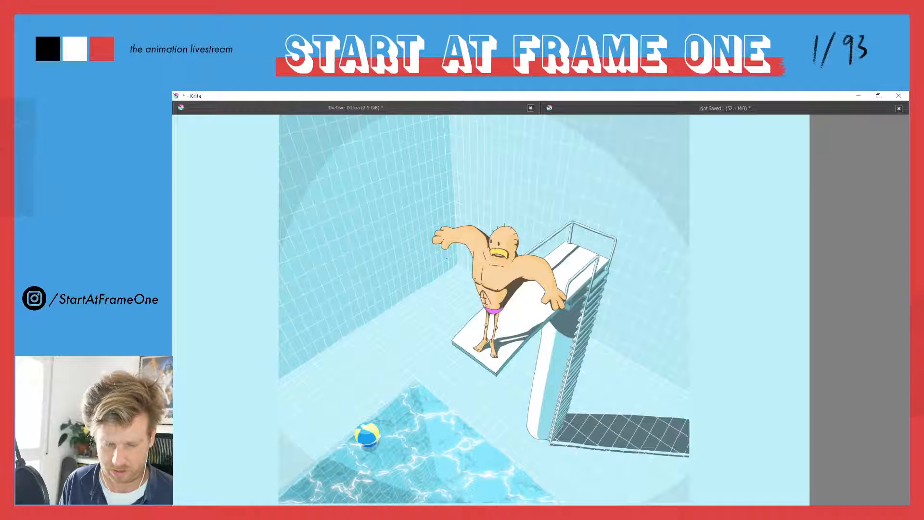
# Flip between the neighbouring poses to compare their skin highlights
pyautogui.press('Right')
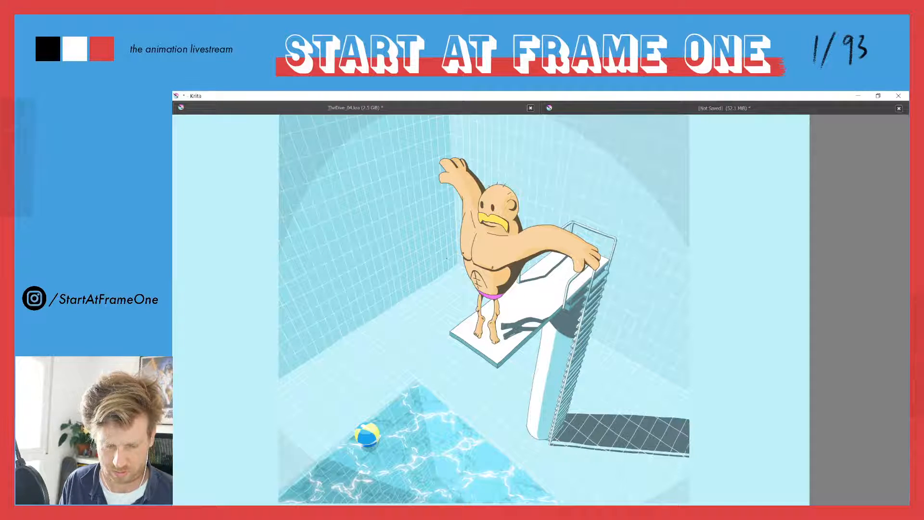
pyautogui.press('Right')
pyautogui.press('Right')
pyautogui.press('Left')
pyautogui.press('Right')
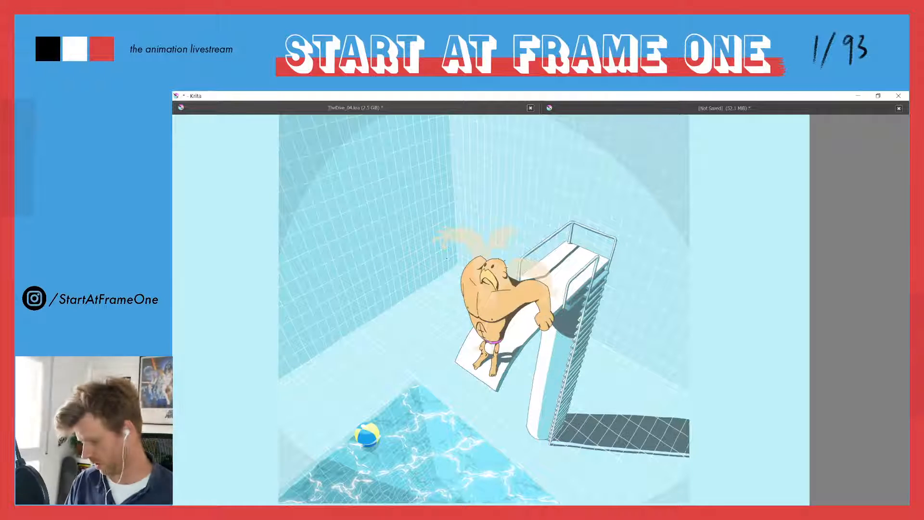
# On the pose with one arm behind the head, outline the pale highlights on the arms, head and torso and fill them
pyautogui.press('Right')
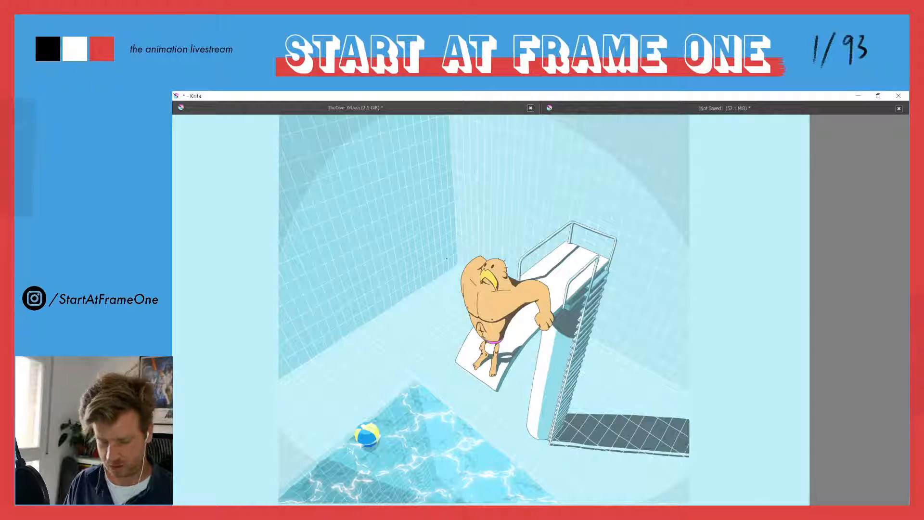
pyautogui.scroll(5, 476, 304)
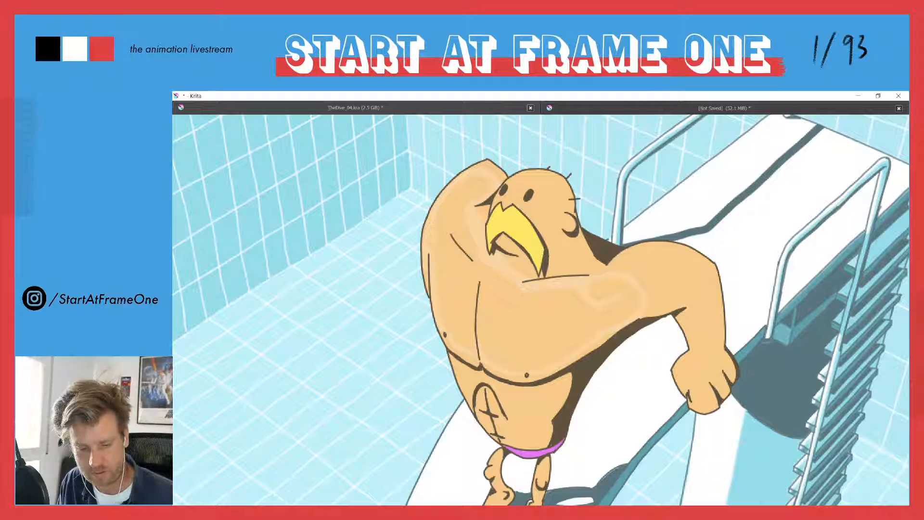
pyautogui.press('f')
pyautogui.click(441, 246)
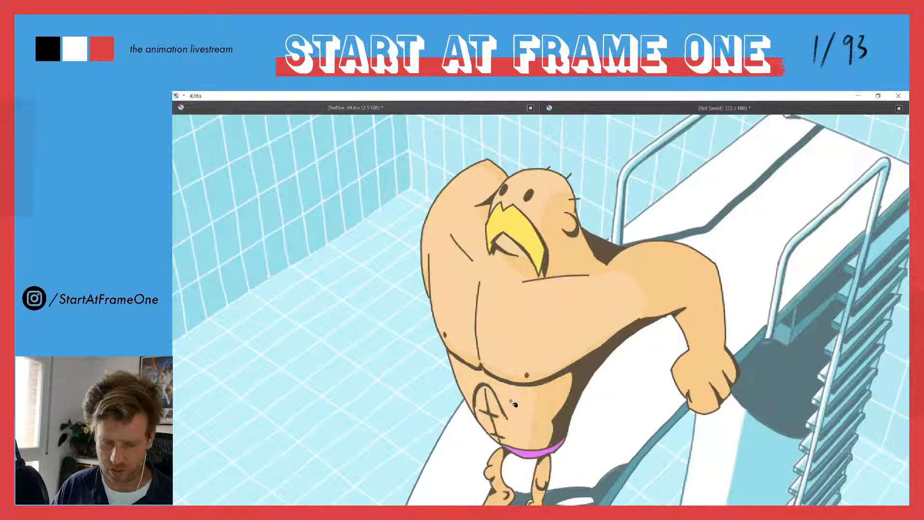
# Add pale highlights to the lowered forearm and fist and down the bent legs and feet
pyautogui.moveTo(461, 342); pyautogui.dragTo(417, 294)
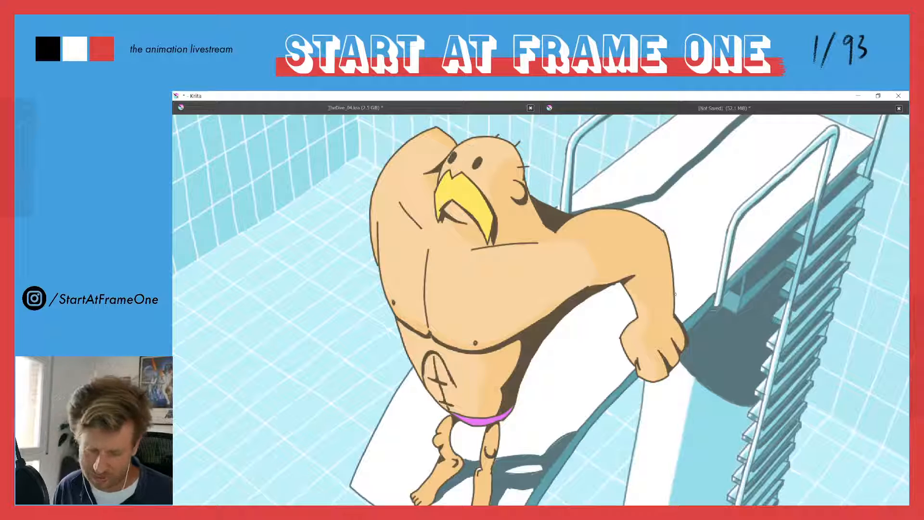
pyautogui.moveTo(448, 381); pyautogui.dragTo(495, 304)
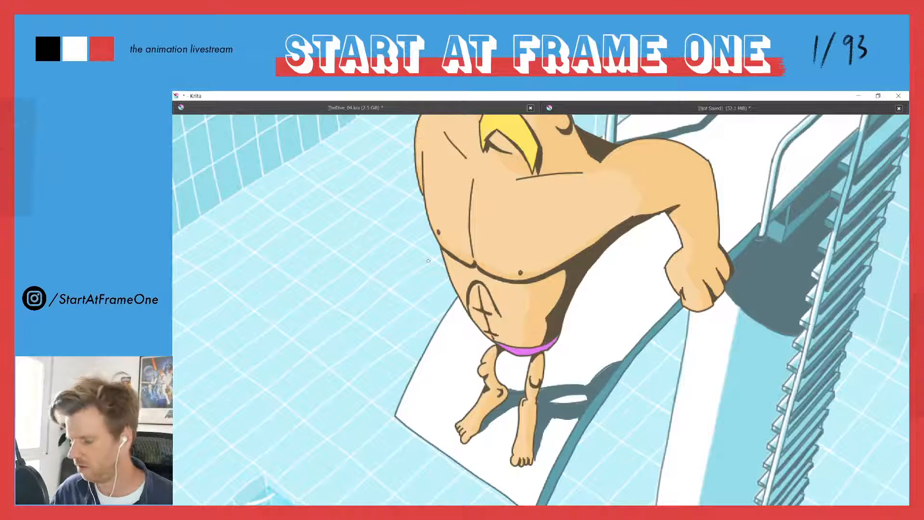
pyautogui.moveTo(426, 269); pyautogui.dragTo(415, 224)
pyautogui.moveTo(584, 148); pyautogui.dragTo(569, 251)
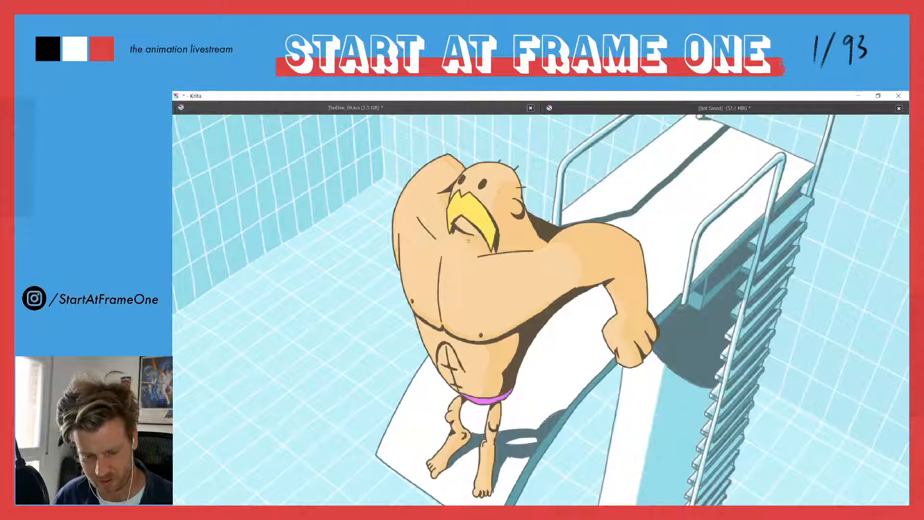
# View the whole figure and compare its highlights with those of the previous pose
pyautogui.scroll(-5, 445, 185)
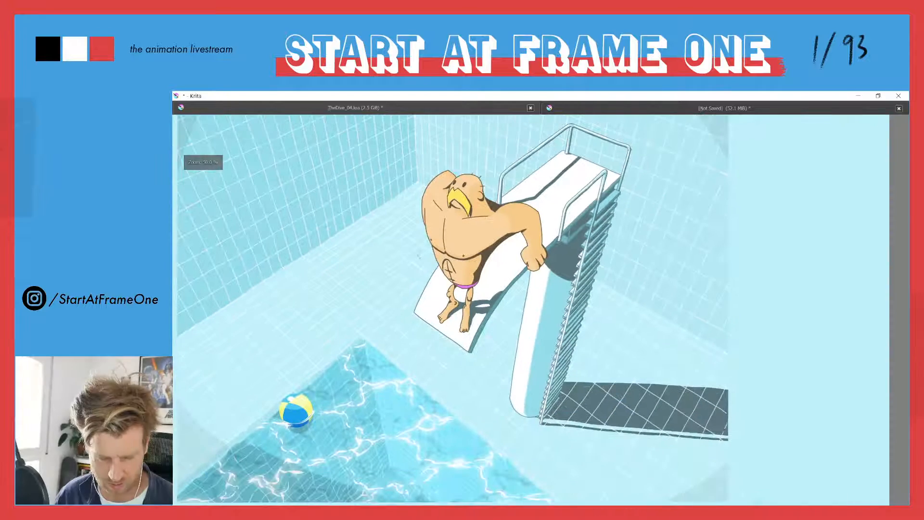
pyautogui.moveTo(419, 260); pyautogui.dragTo(439, 221)
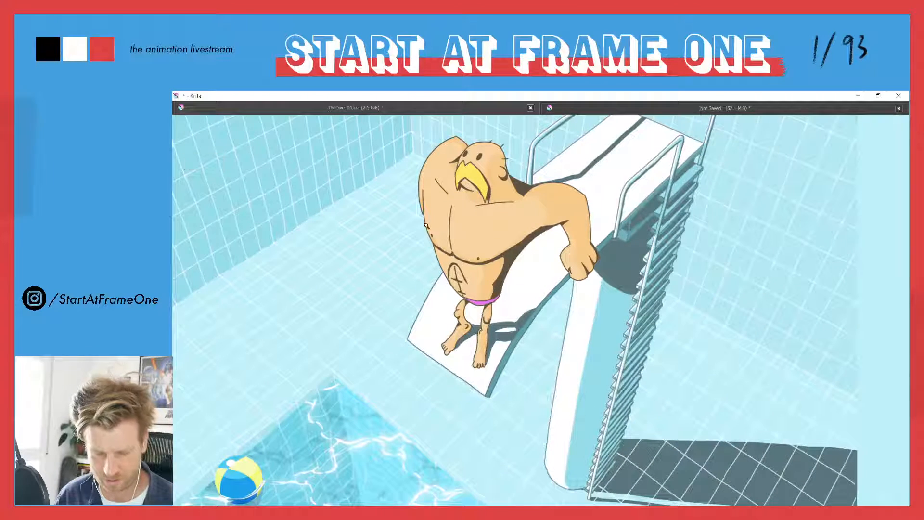
pyautogui.press('Left')
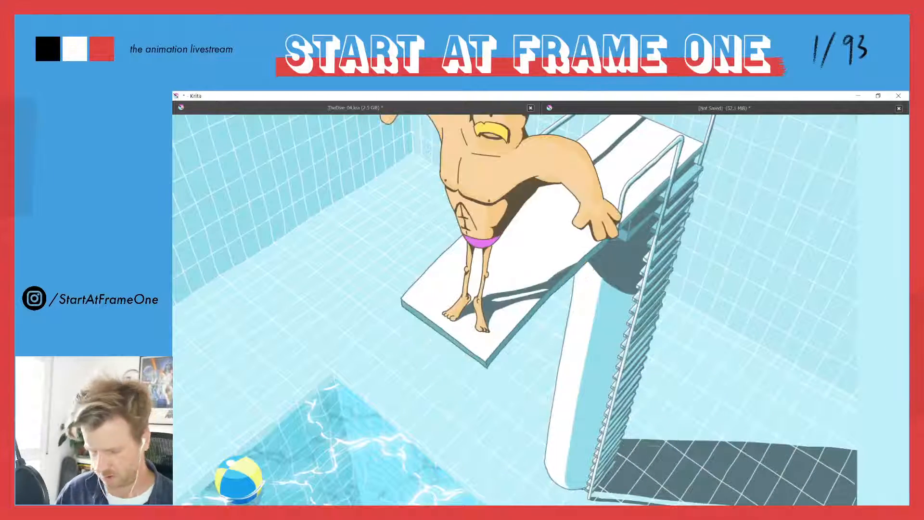
pyautogui.press('Right')
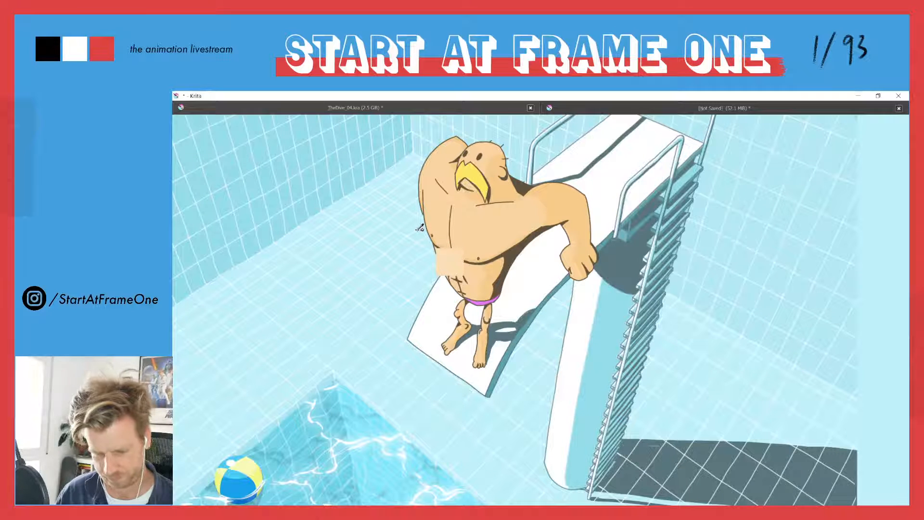
# Flip through the neighbouring poses to compare their skin highlights, ending on the pose with both fists held at the hips
pyautogui.press('Right')
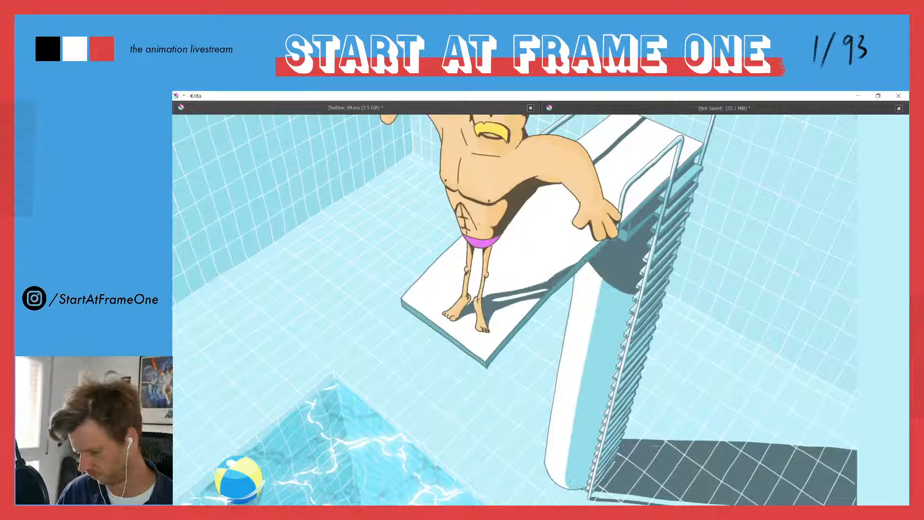
pyautogui.press('Right')
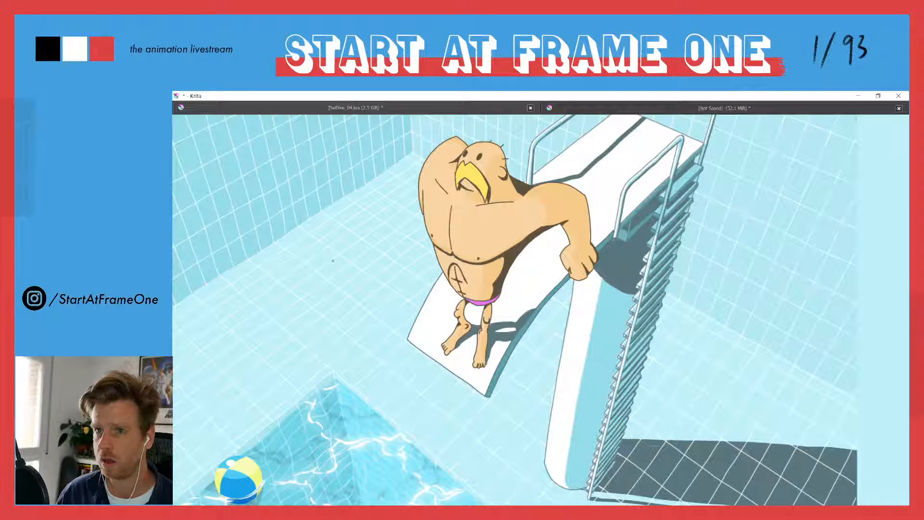
pyautogui.press('Right')
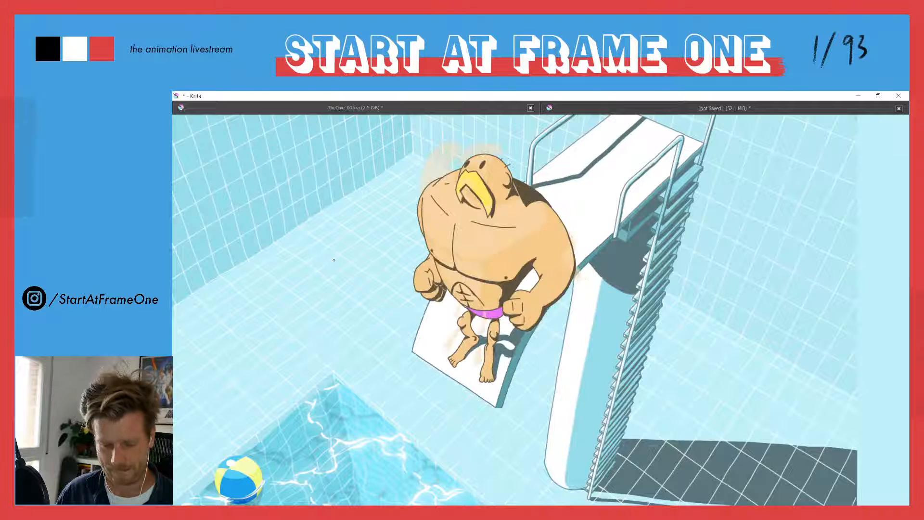
pyautogui.press('Left')
pyautogui.press('Right')
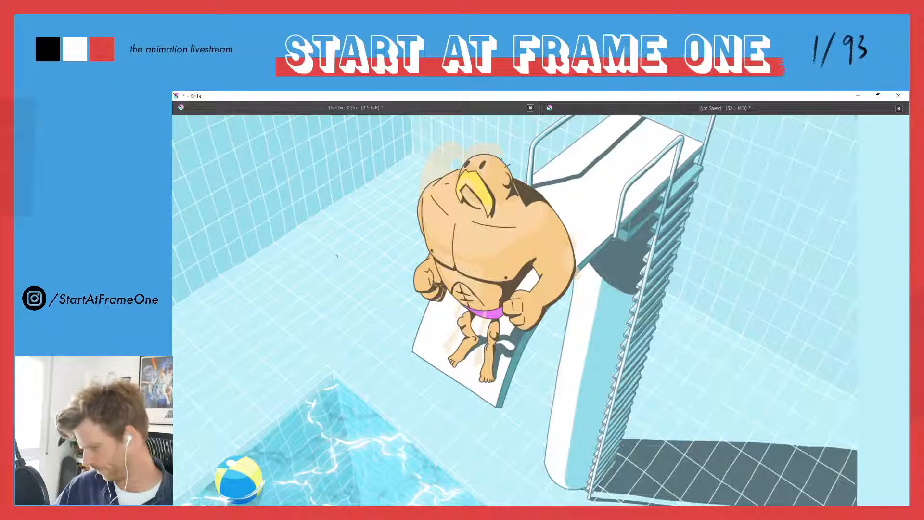
pyautogui.press('Right')
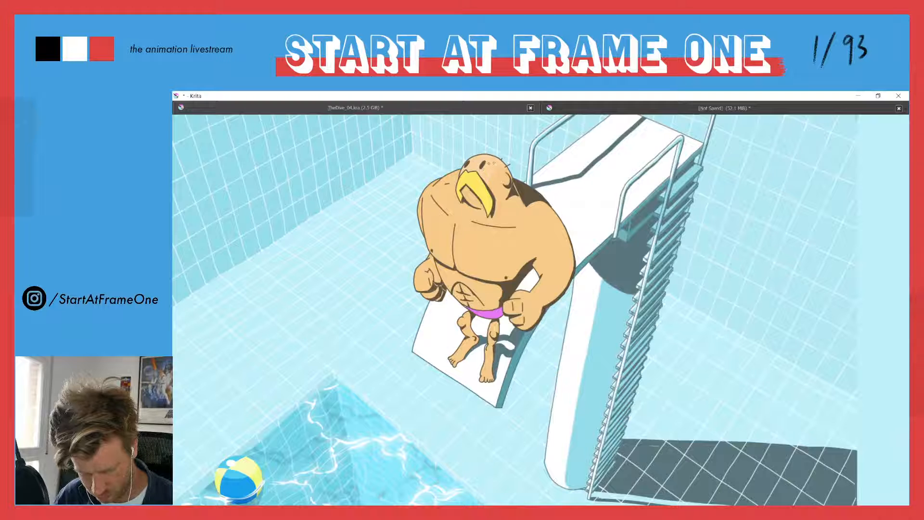
# Outline the pale highlight shape across the chest, below the beak, over both shoulders and along the lower edges of the pectorals
pyautogui.scroll(5, 470, 158)
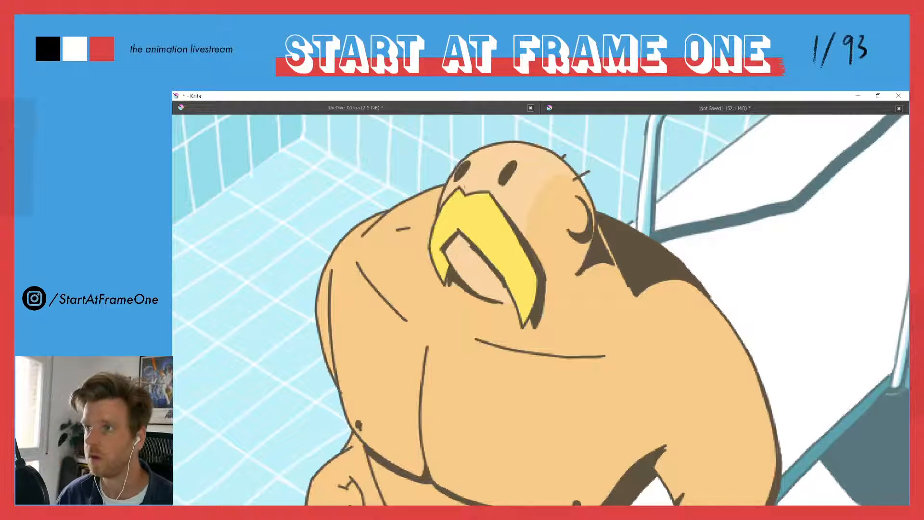
pyautogui.moveTo(405, 241); pyautogui.dragTo(440, 212)
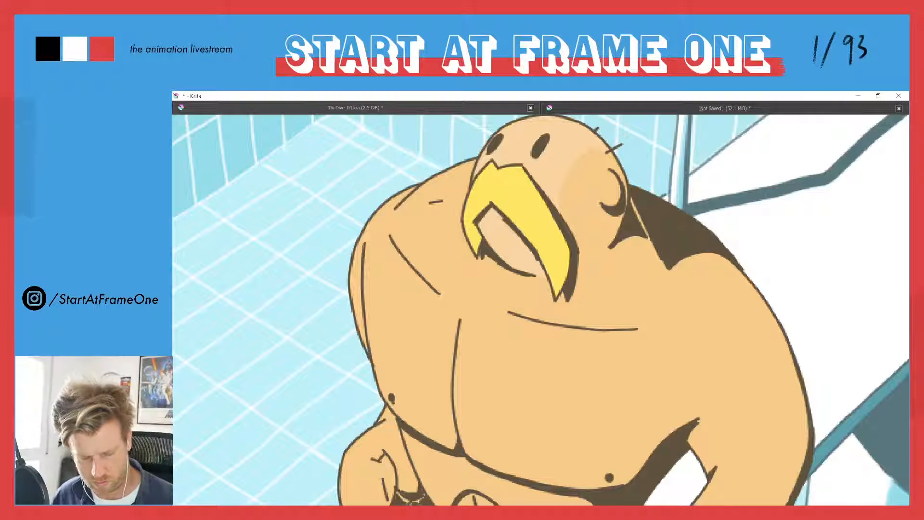
pyautogui.press('ctrl')
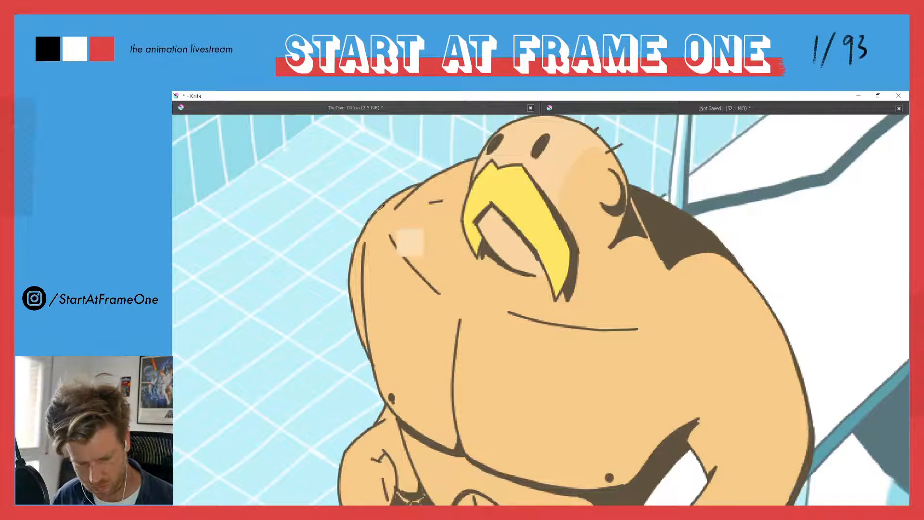
pyautogui.moveTo(469, 196); pyautogui.dragTo(467, 235)
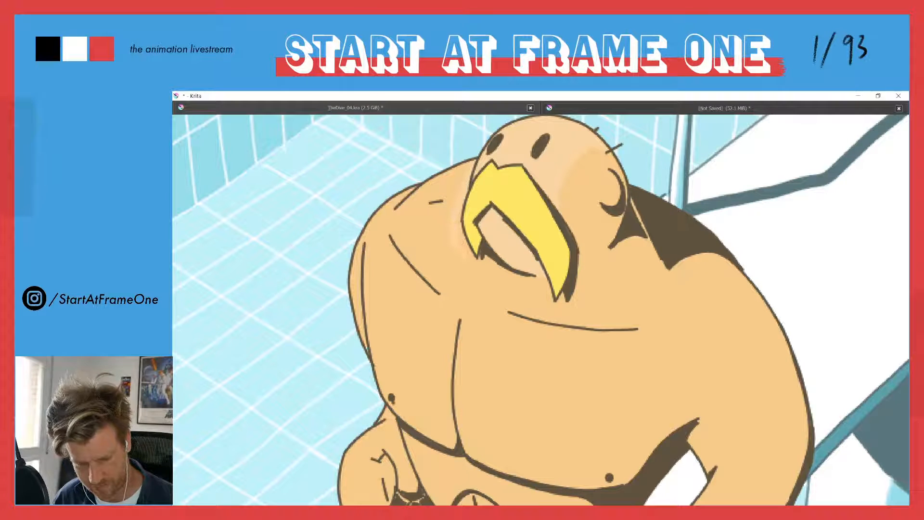
pyautogui.moveTo(572, 323)
pyautogui.mouseDown()
pyautogui.moveTo(641, 322)
pyautogui.moveTo(588, 324)
pyautogui.moveTo(657, 304)
pyautogui.moveTo(609, 330)
pyautogui.moveTo(657, 304)
pyautogui.moveTo(704, 300)
pyautogui.moveTo(650, 313)
pyautogui.moveTo(699, 304)
pyautogui.mouseUp()
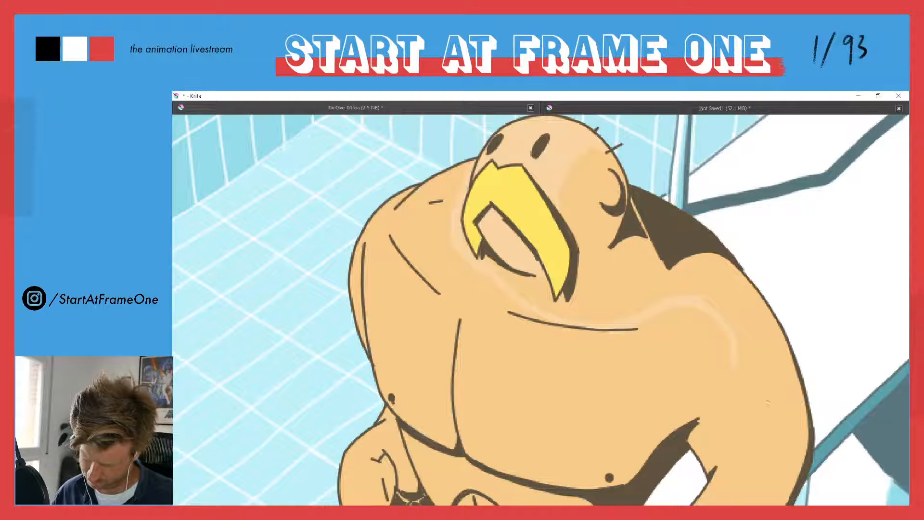
pyautogui.moveTo(757, 402); pyautogui.dragTo(708, 413)
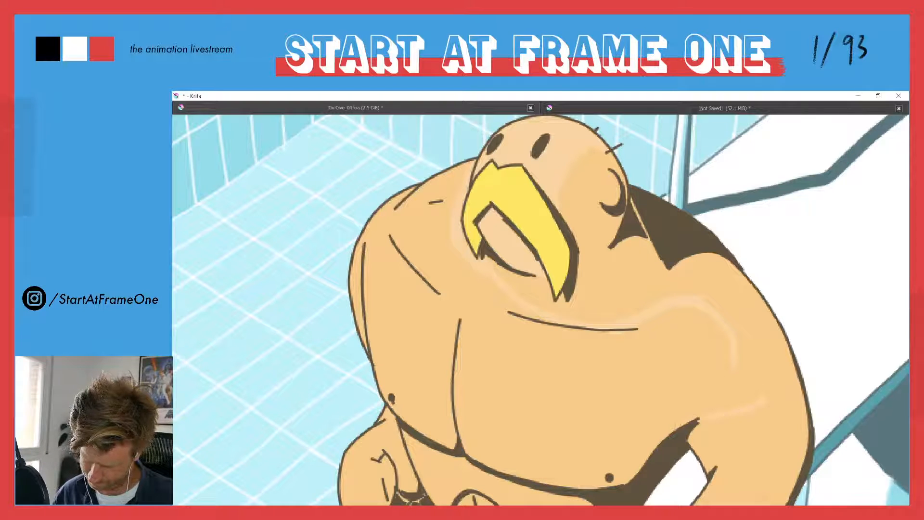
pyautogui.moveTo(765, 399)
pyautogui.mouseDown()
pyautogui.moveTo(744, 359)
pyautogui.moveTo(695, 311)
pyautogui.mouseUp()
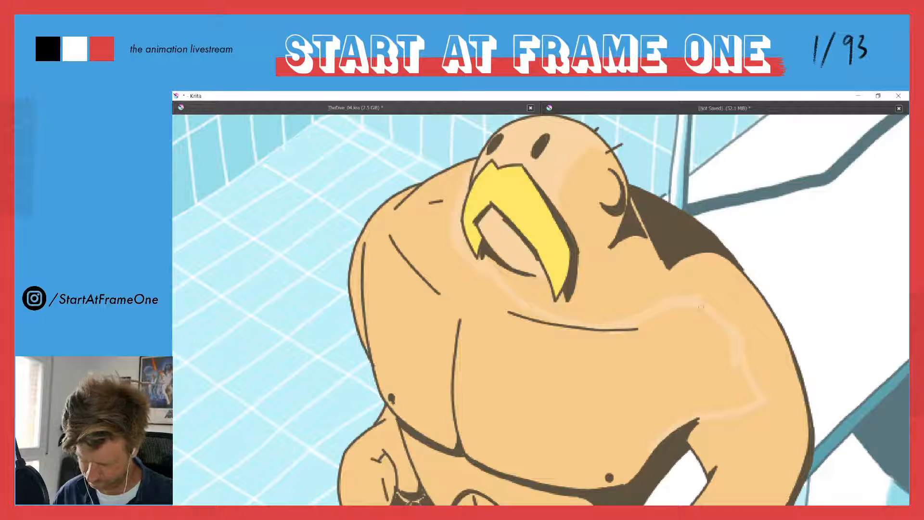
pyautogui.moveTo(473, 446)
pyautogui.mouseDown()
pyautogui.moveTo(585, 481)
pyautogui.moveTo(645, 458)
pyautogui.mouseUp()
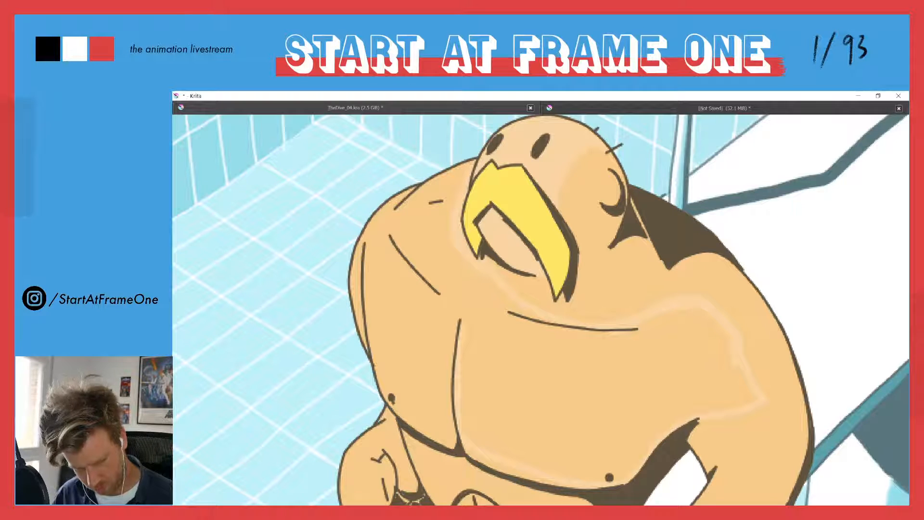
pyautogui.moveTo(408, 189); pyautogui.dragTo(388, 206)
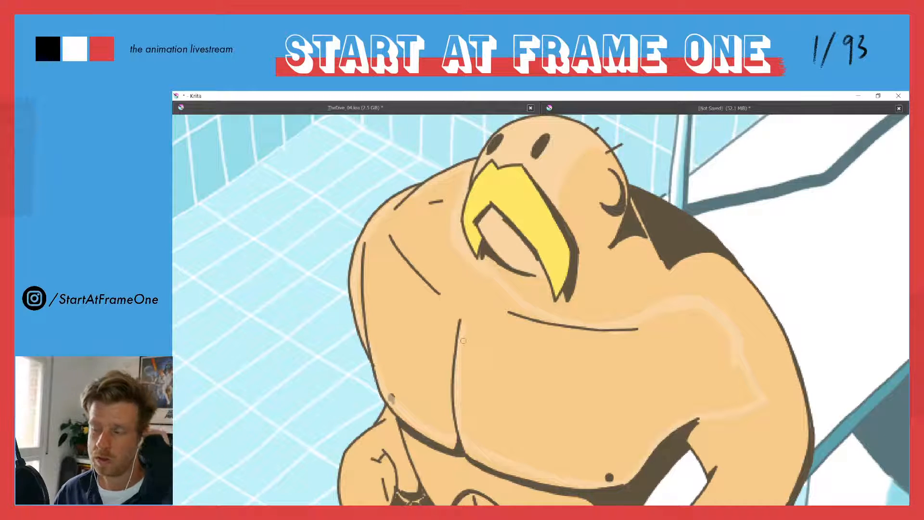
# Fill the outlined chest and shoulder highlight with the pale skin colour, redoing the fill once
pyautogui.click(403, 328)
pyautogui.moveTo(385, 313); pyautogui.dragTo(386, 317)
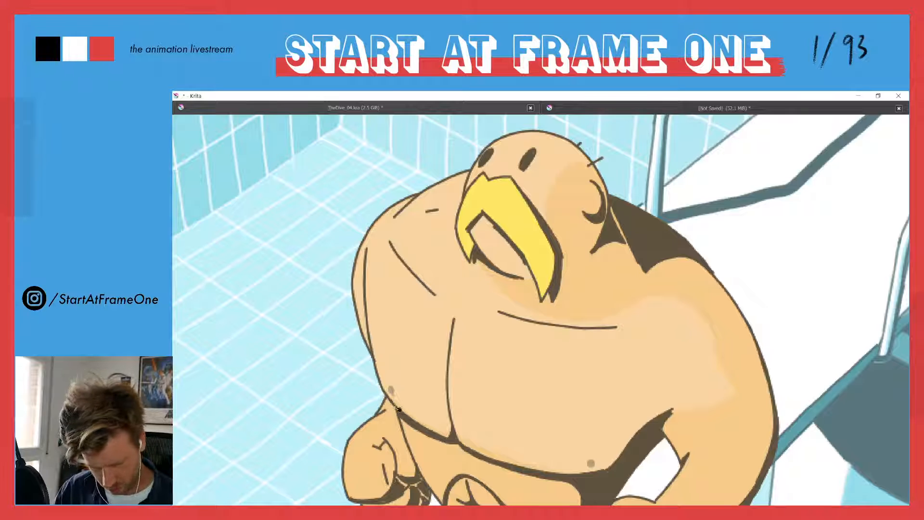
pyautogui.hotkey('ctrl', 'z')
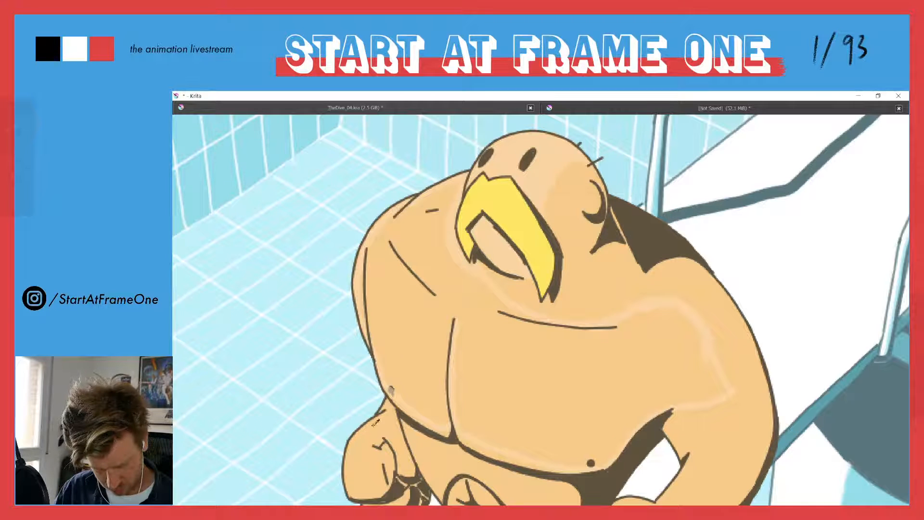
pyautogui.click(398, 363)
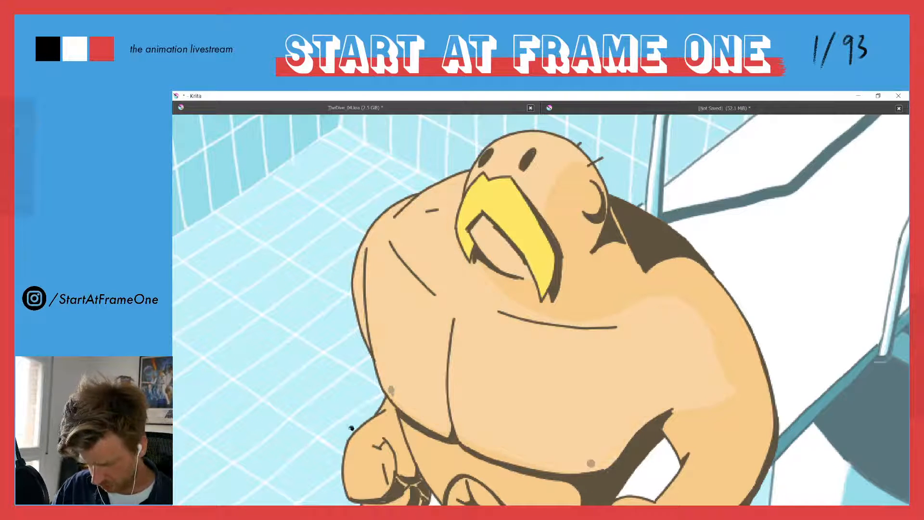
# Toggle the highlight, hard shadows and character outline layers on this and the previous pose to find which one holds the nipples
pyautogui.press('Tab')
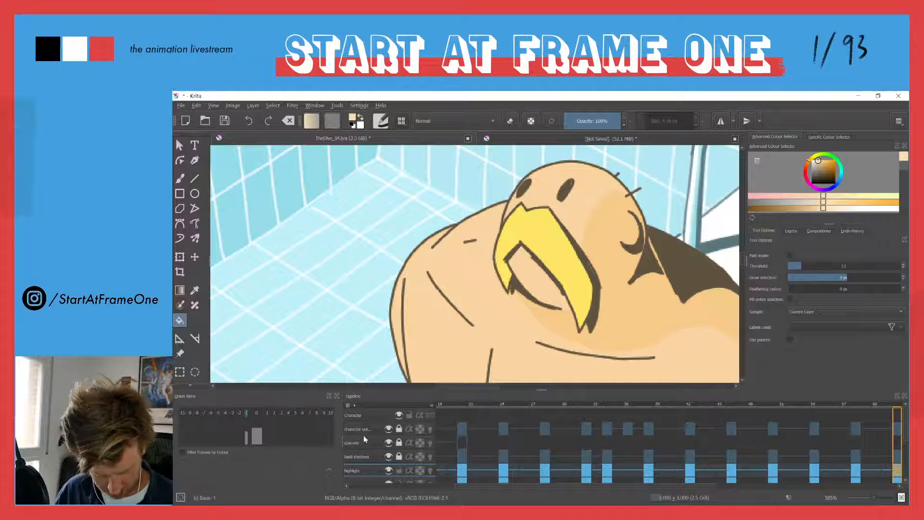
pyautogui.click(389, 472)
pyautogui.click(389, 472)
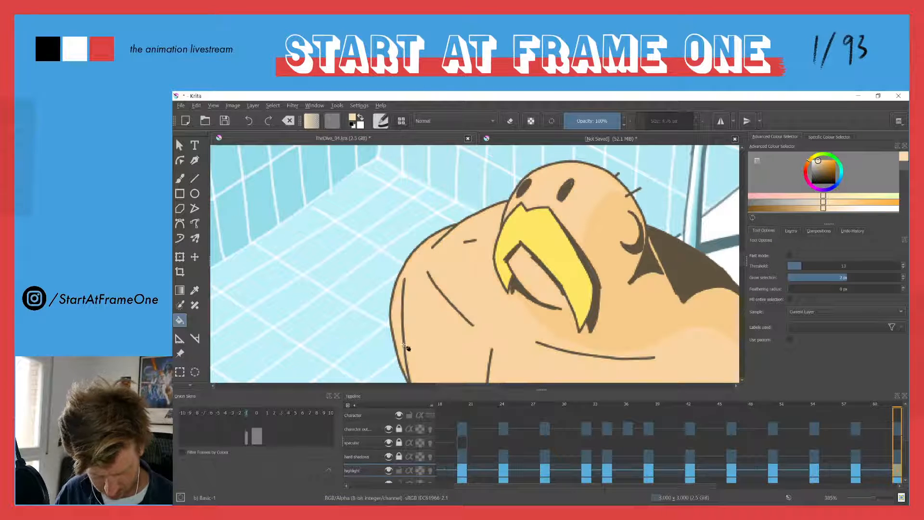
pyautogui.moveTo(406, 343); pyautogui.dragTo(359, 180)
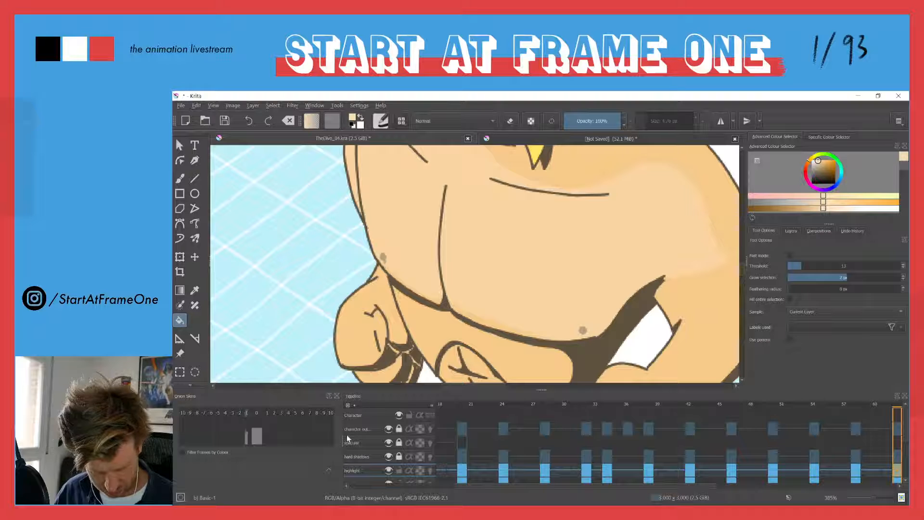
pyautogui.click(388, 457)
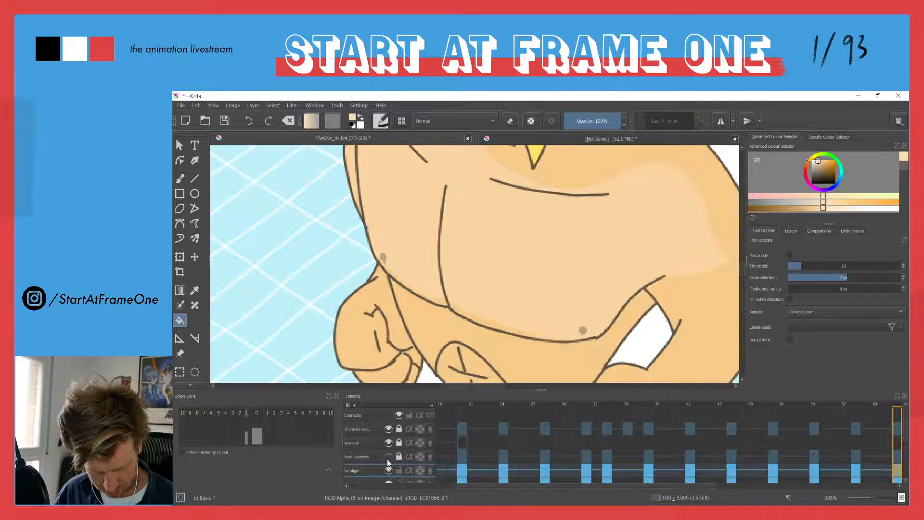
pyautogui.click(388, 458)
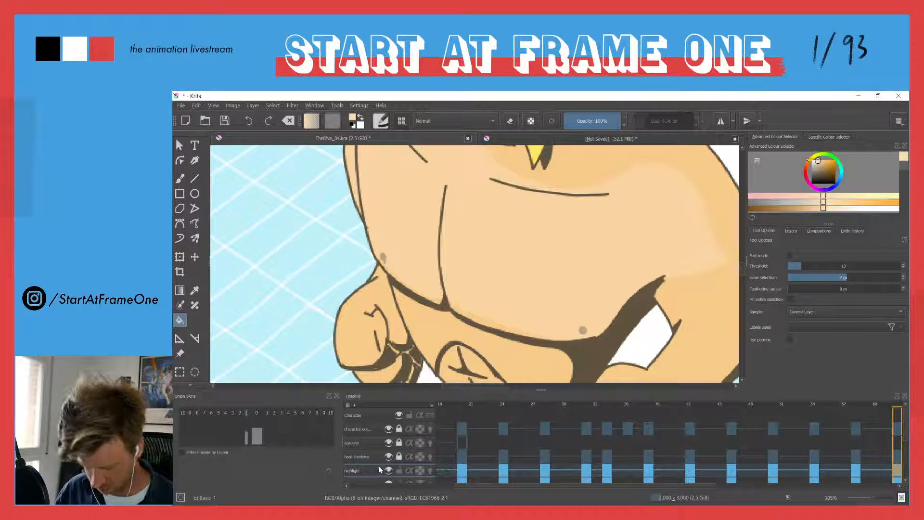
pyautogui.click(389, 457)
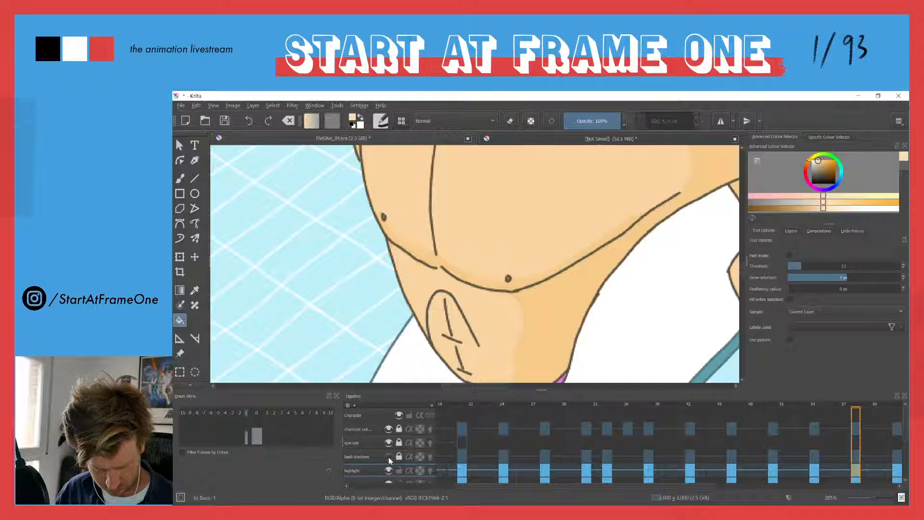
pyautogui.click(389, 458)
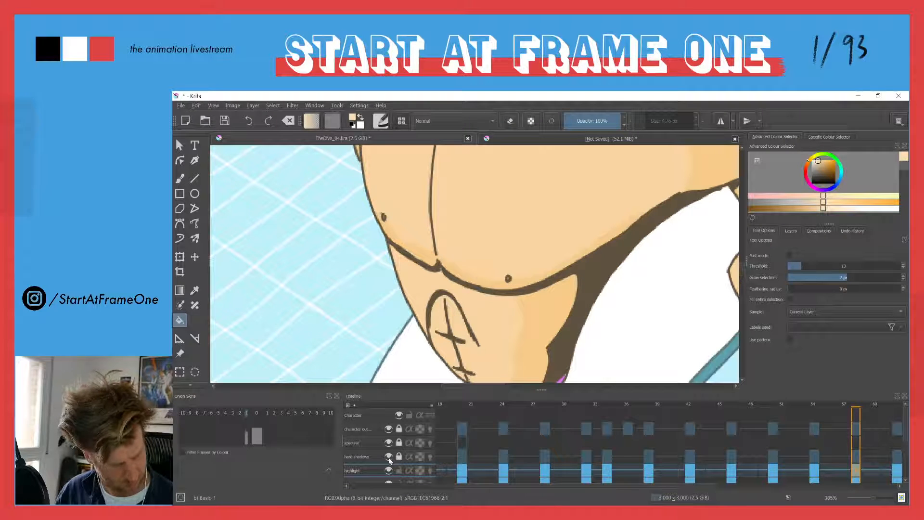
pyautogui.click(390, 430)
pyautogui.click(390, 431)
pyautogui.press('Right')
pyautogui.click(390, 430)
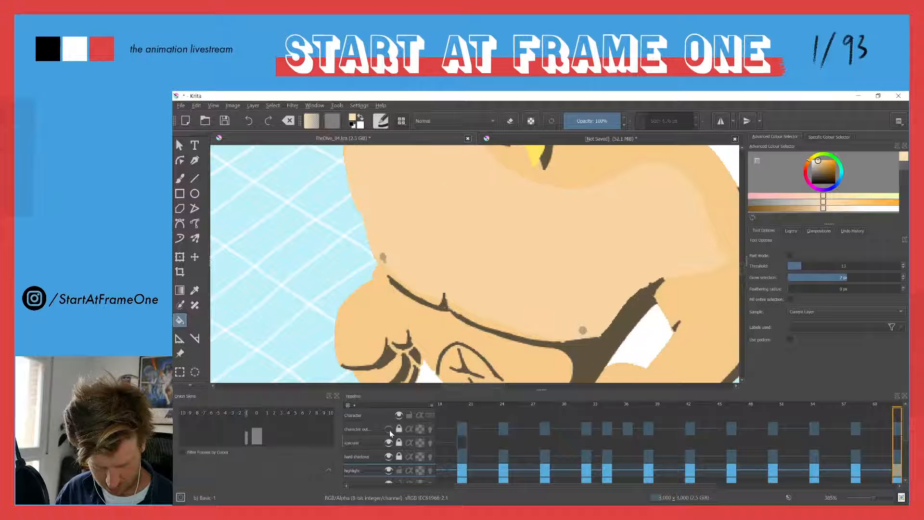
pyautogui.click(390, 430)
# Unlock the character outline layer, sample the dark brown shadow colour and repaint both nipples with a 2.79 px brush
pyautogui.click(399, 429)
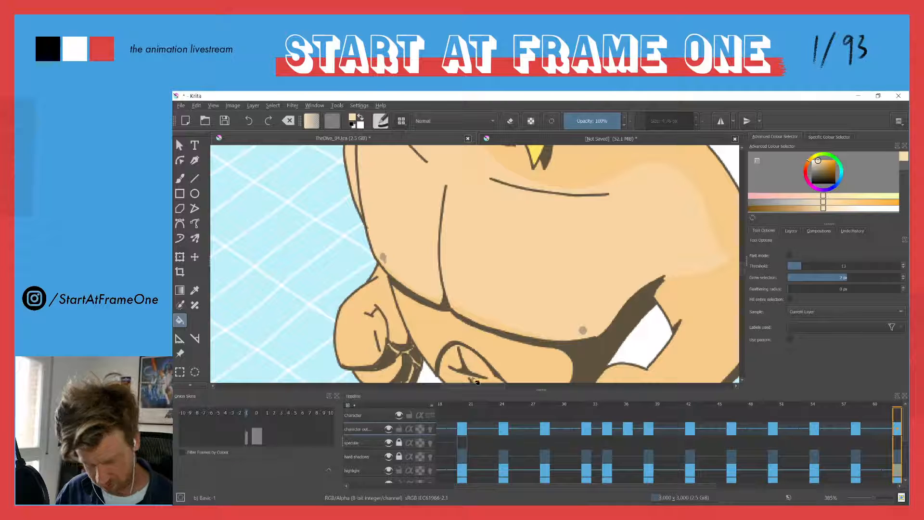
pyautogui.keyDown('ctrl'); pyautogui.click(588, 357); pyautogui.keyUp('ctrl')
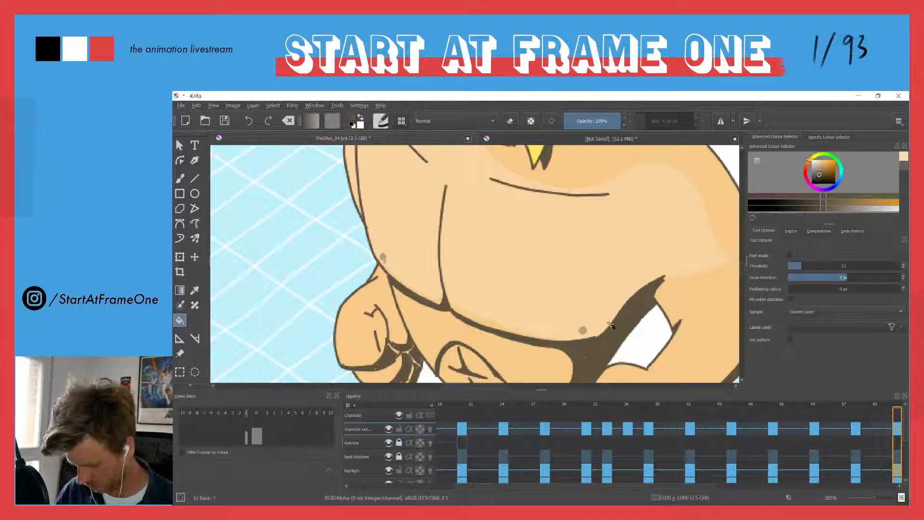
pyautogui.press('b')
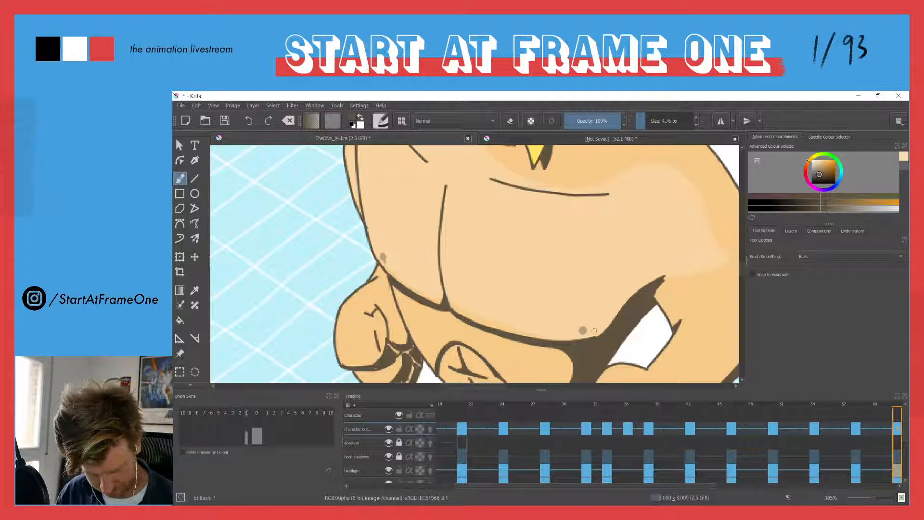
pyautogui.click(583, 330)
pyautogui.hotkey('ctrl', 'z')
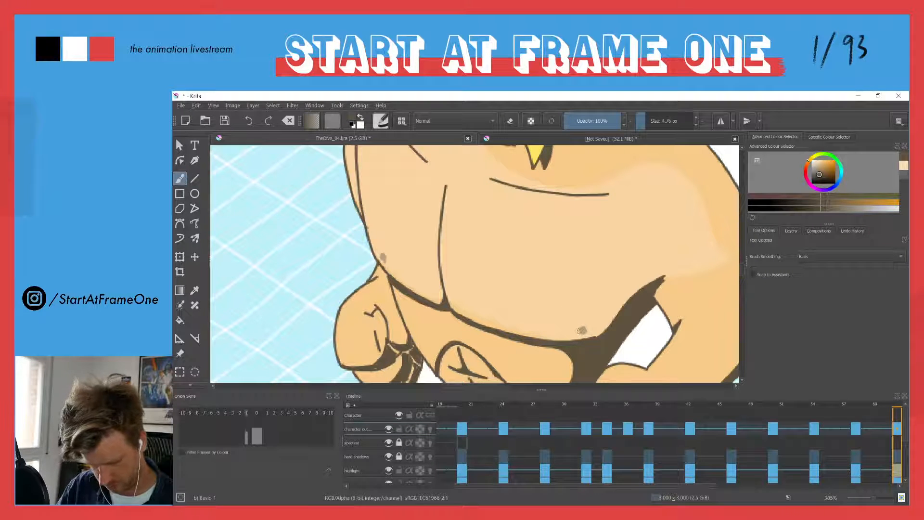
pyautogui.keyDown('shift'); pyautogui.moveTo(583, 330); pyautogui.dragTo(579, 330); pyautogui.keyUp('shift')
pyautogui.click(582, 331)
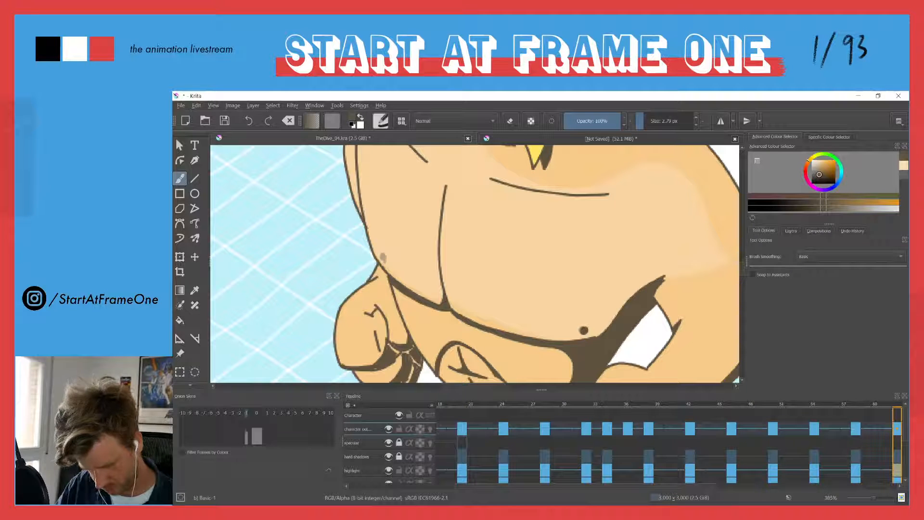
pyautogui.click(383, 258)
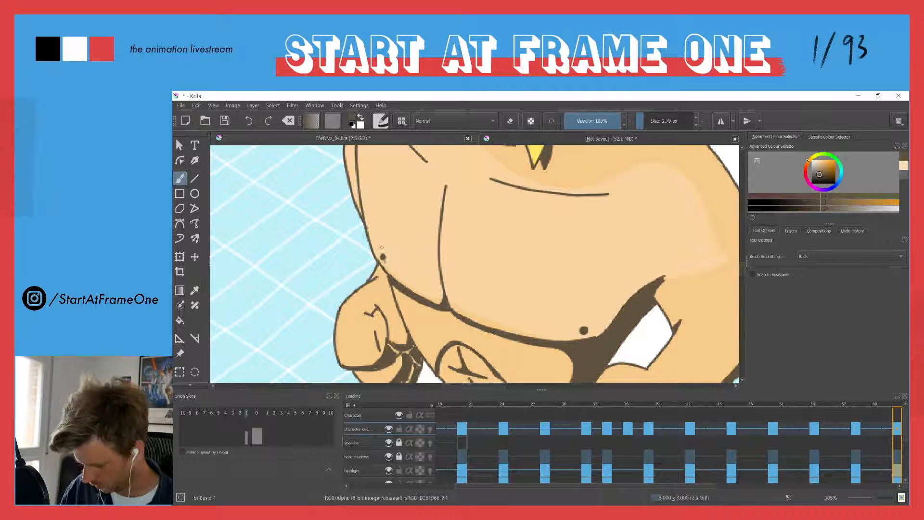
# After checking the next pose, return to the fists-at-hips pose, lock the character outline layer and make the highlight layer active
pyautogui.hotkey('alt', 'Right')
pyautogui.moveTo(404, 205); pyautogui.dragTo(392, 413)
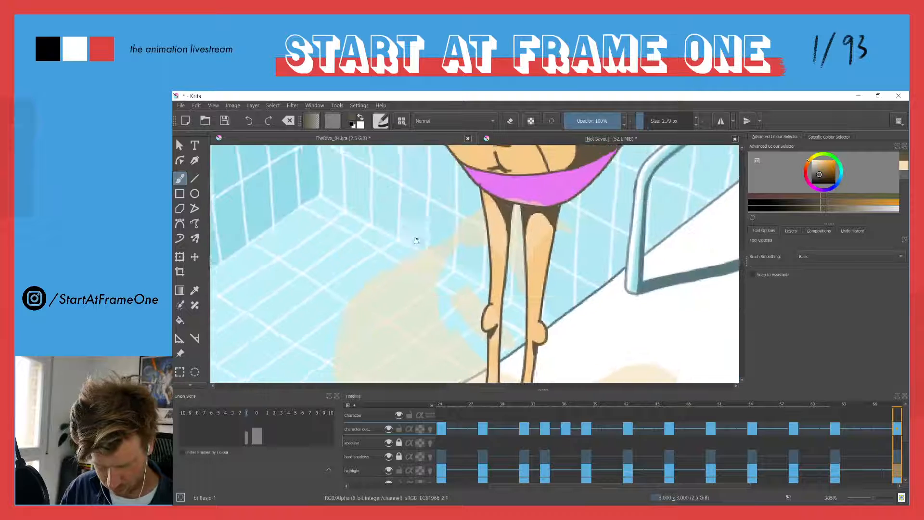
pyautogui.moveTo(410, 224); pyautogui.dragTo(391, 414)
pyautogui.moveTo(423, 256); pyautogui.dragTo(468, 430)
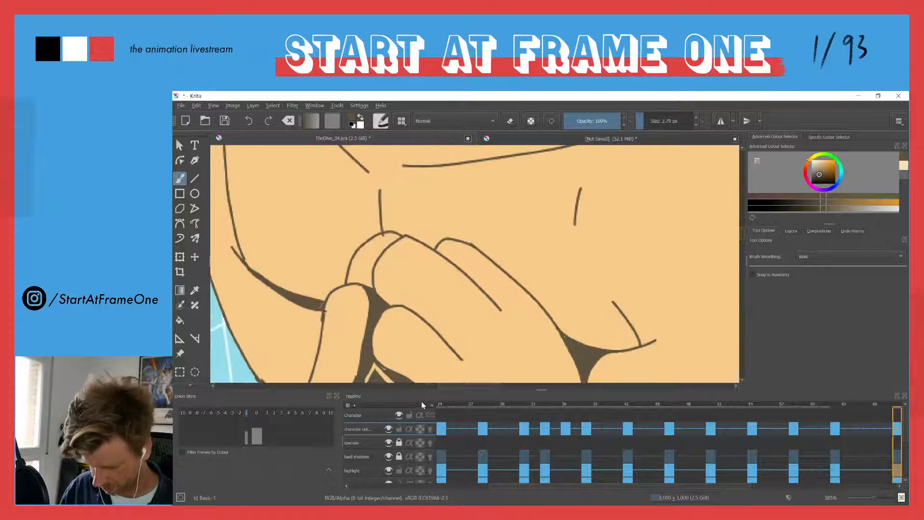
pyautogui.hotkey('alt', 'Left')
pyautogui.moveTo(421, 334); pyautogui.dragTo(403, 192)
pyautogui.moveTo(469, 276); pyautogui.dragTo(394, 201)
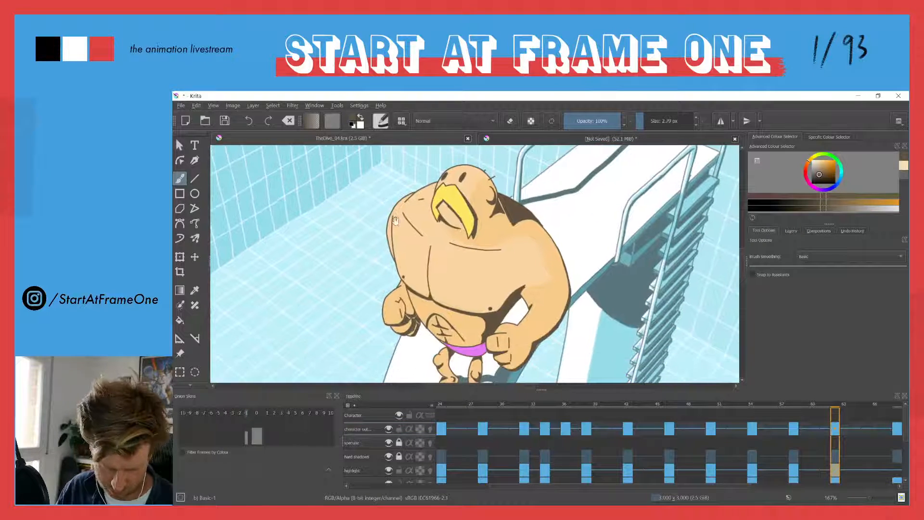
pyautogui.click(399, 429)
pyautogui.click(351, 470)
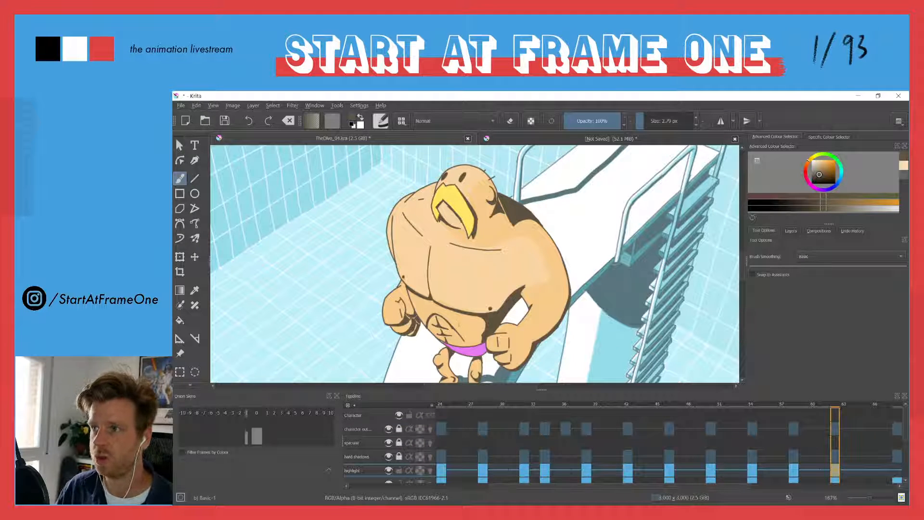
# Sample the pale skin colour from the chest and draw the edge of the belly highlight beside the hard shadow
pyautogui.moveTo(455, 326); pyautogui.dragTo(450, 156)
pyautogui.moveTo(469, 220); pyautogui.dragTo(481, 236)
pyautogui.hotkey('ctrl', 'z')
pyautogui.keyDown('ctrl'); pyautogui.click(472, 222); pyautogui.keyUp('ctrl')
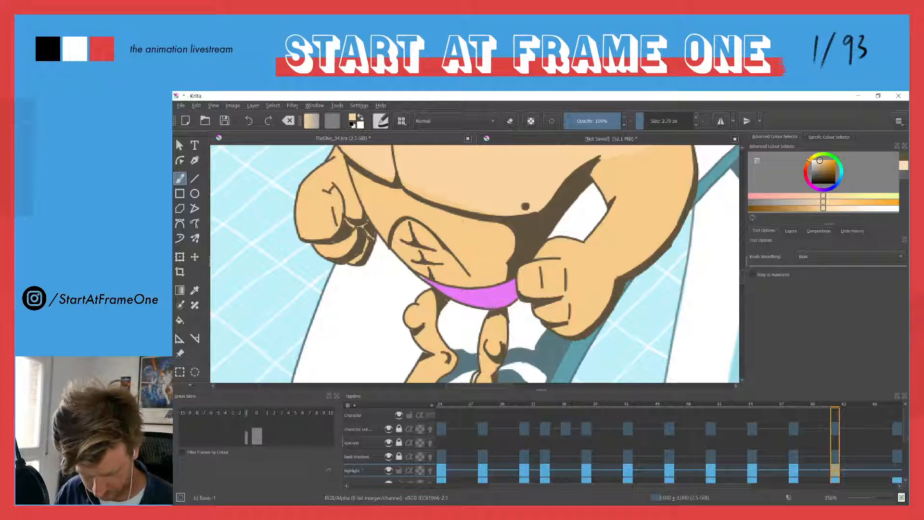
pyautogui.moveTo(471, 221); pyautogui.dragTo(484, 276)
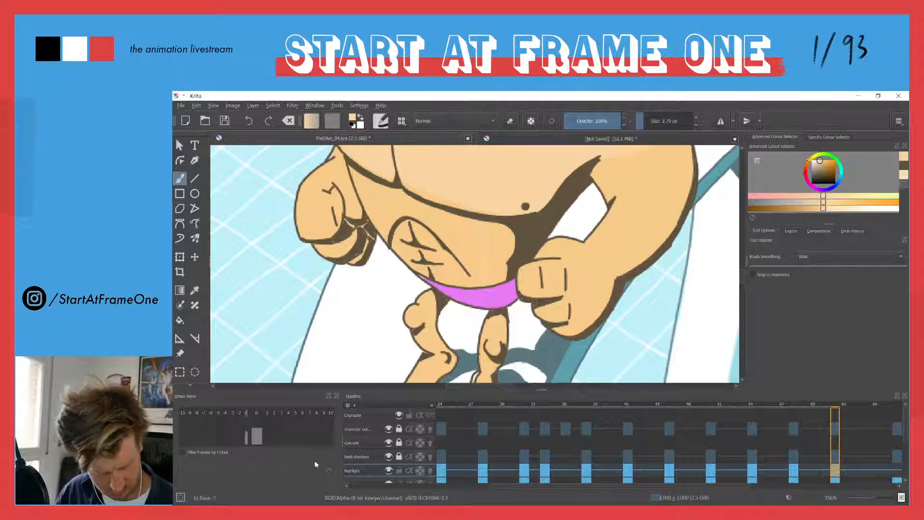
pyautogui.click(786, 231)
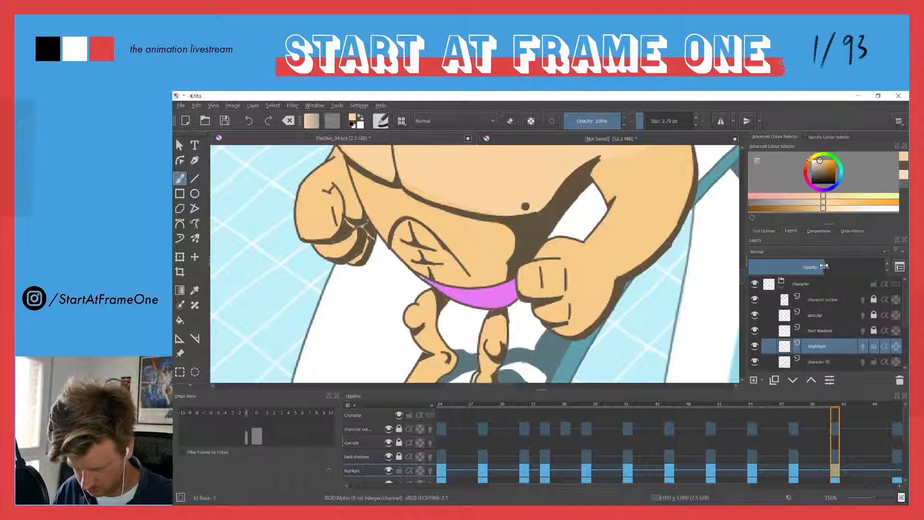
pyautogui.keyDown('ctrl'); pyautogui.click(470, 177); pyautogui.keyUp('ctrl')
pyautogui.moveTo(466, 219); pyautogui.dragTo(486, 277)
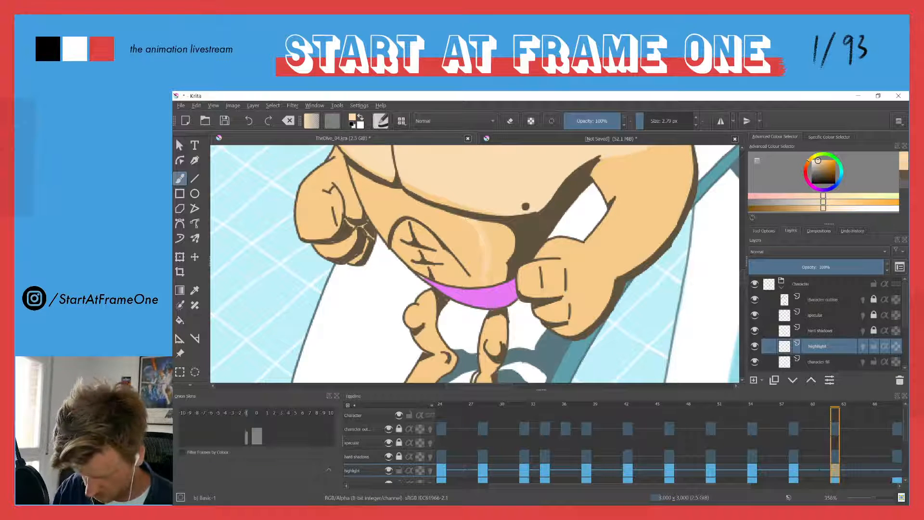
pyautogui.keyDown('shift'); pyautogui.moveTo(401, 228); pyautogui.dragTo(405, 228); pyautogui.keyUp('shift')
pyautogui.moveTo(469, 222)
pyautogui.mouseDown()
pyautogui.moveTo(480, 234)
pyautogui.moveTo(482, 282)
pyautogui.moveTo(469, 283)
pyautogui.mouseUp()
# Outline the upper belly highlight along the chest line with an 8.17 px brush and fill the belly area with the pale skin colour
pyautogui.click(387, 472)
pyautogui.click(387, 471)
pyautogui.moveTo(352, 169)
pyautogui.mouseDown()
pyautogui.moveTo(386, 234)
pyautogui.moveTo(419, 267)
pyautogui.moveTo(467, 287)
pyautogui.moveTo(368, 182)
pyautogui.moveTo(457, 219)
pyautogui.mouseUp()
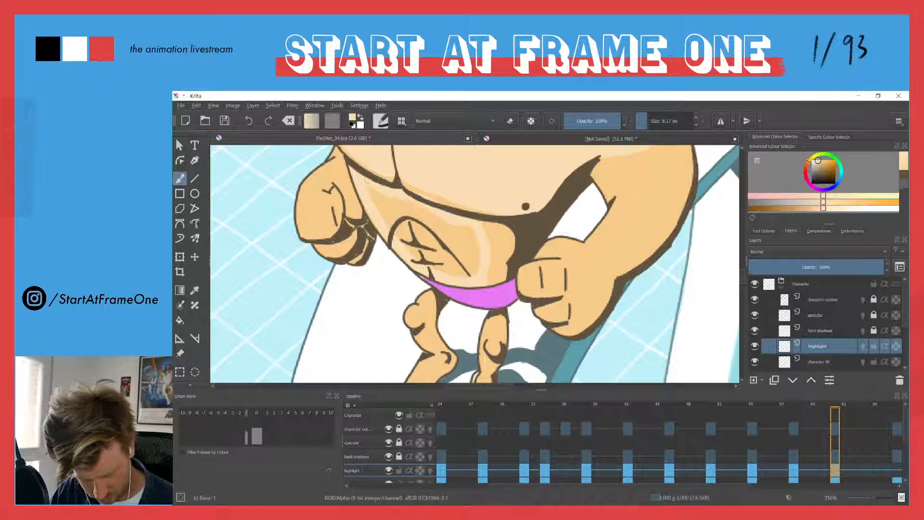
pyautogui.press('f')
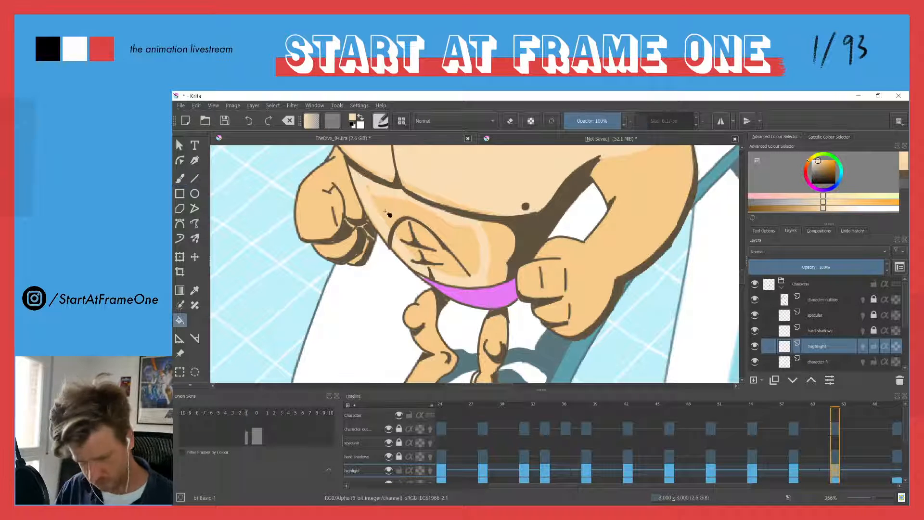
pyautogui.click(392, 216)
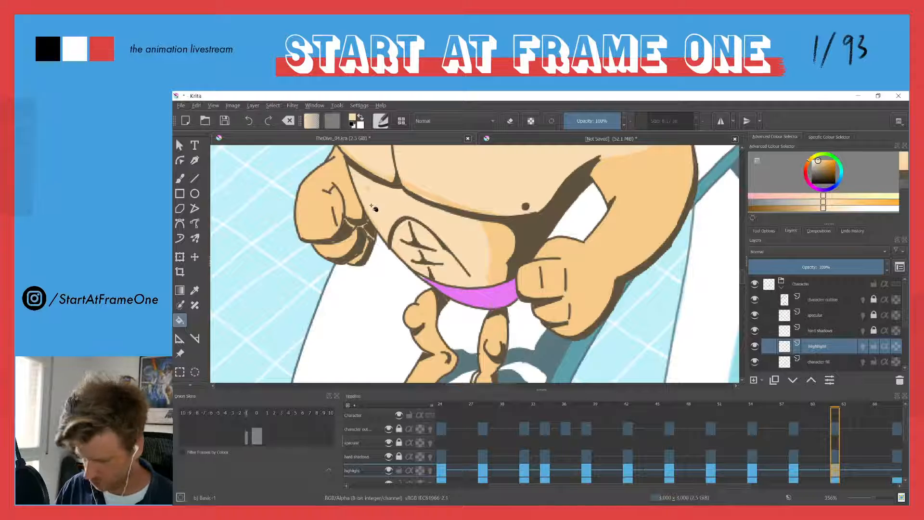
pyautogui.press('b')
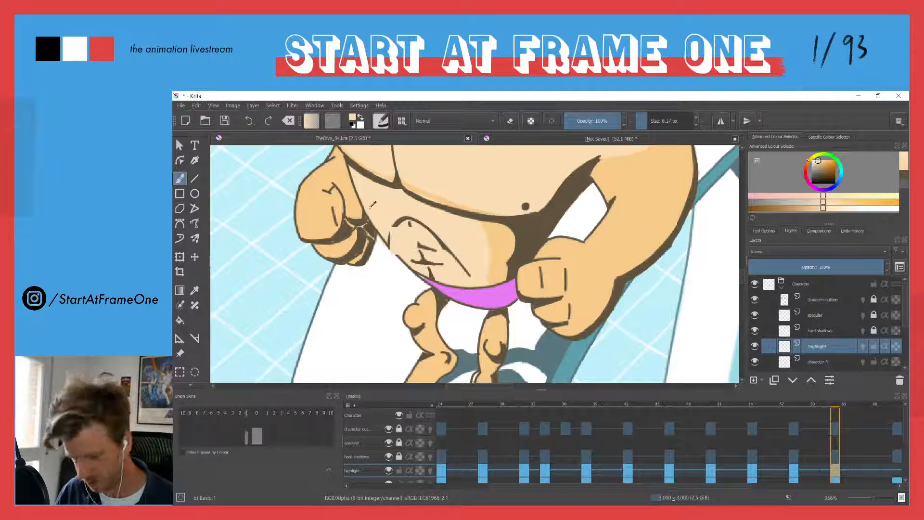
# Reduce the brush to 4.00 px and paint pale highlights on the fist on the pool side of the body
pyautogui.scroll(-5, 367, 212)
pyautogui.scroll(5, 449, 207)
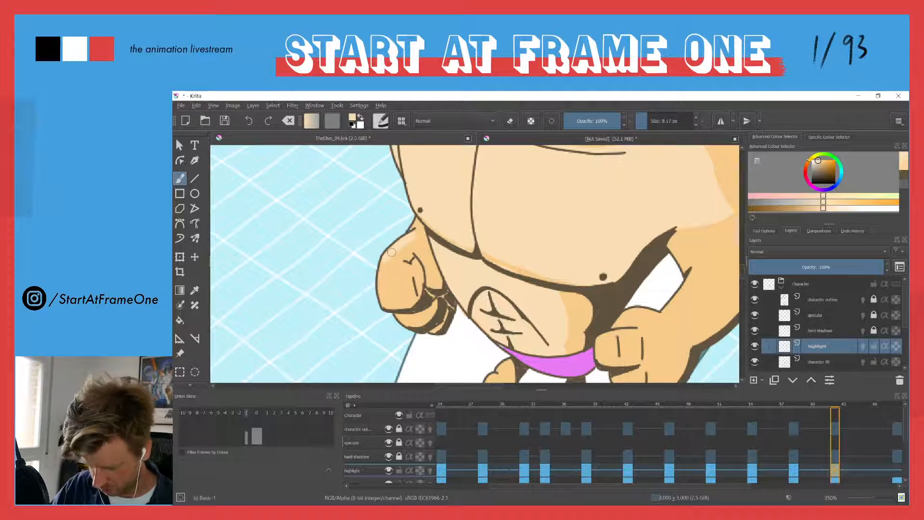
pyautogui.press('[')
pyautogui.press('[')
pyautogui.press('[')
pyautogui.press('[')
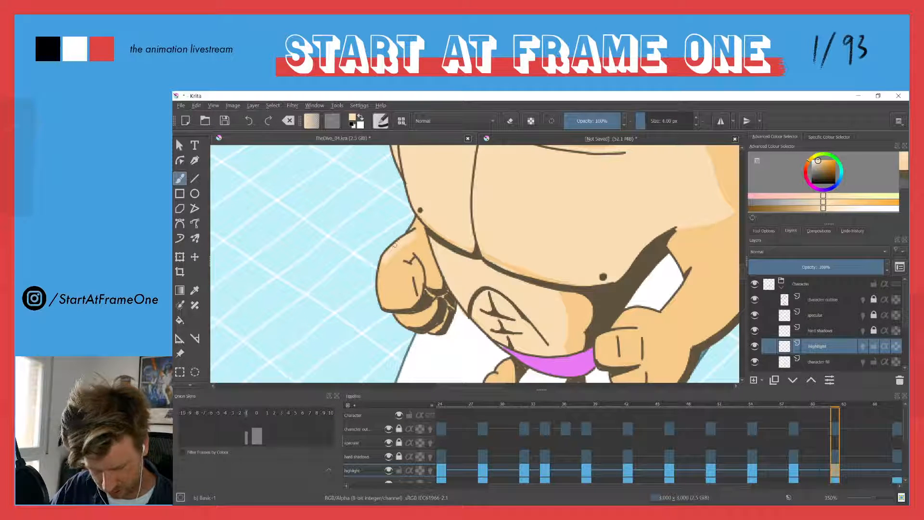
pyautogui.moveTo(420, 222)
pyautogui.mouseDown()
pyautogui.moveTo(399, 253)
pyautogui.moveTo(409, 244)
pyautogui.moveTo(401, 283)
pyautogui.moveTo(395, 255)
pyautogui.moveTo(401, 286)
pyautogui.moveTo(392, 307)
pyautogui.moveTo(384, 304)
pyautogui.moveTo(384, 267)
pyautogui.moveTo(400, 244)
pyautogui.mouseUp()
pyautogui.moveTo(385, 276)
pyautogui.mouseDown()
pyautogui.moveTo(393, 301)
pyautogui.moveTo(392, 288)
pyautogui.mouseUp()
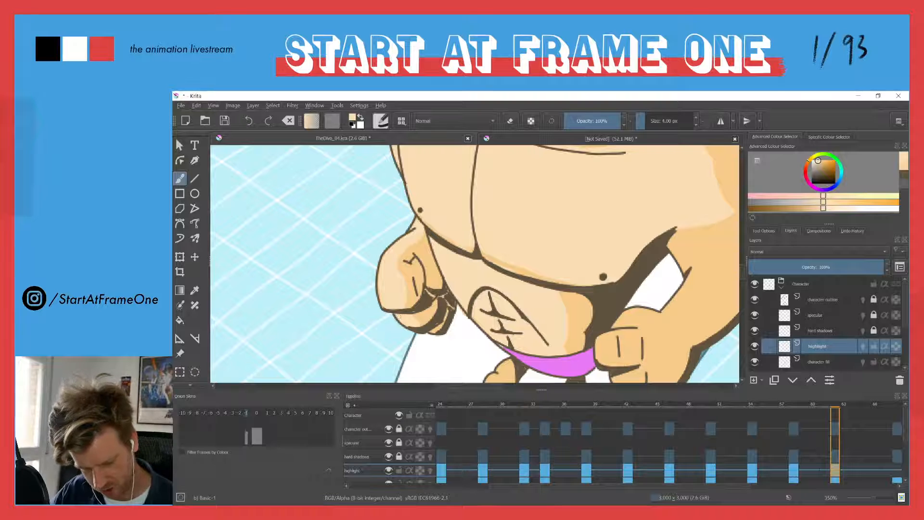
# Paint pale highlights on the knuckles and fingers of the fist on the ladder side
pyautogui.moveTo(608, 348)
pyautogui.mouseDown()
pyautogui.moveTo(503, 246)
pyautogui.moveTo(504, 260)
pyautogui.moveTo(504, 234)
pyautogui.moveTo(494, 240)
pyautogui.moveTo(506, 240)
pyautogui.mouseUp()
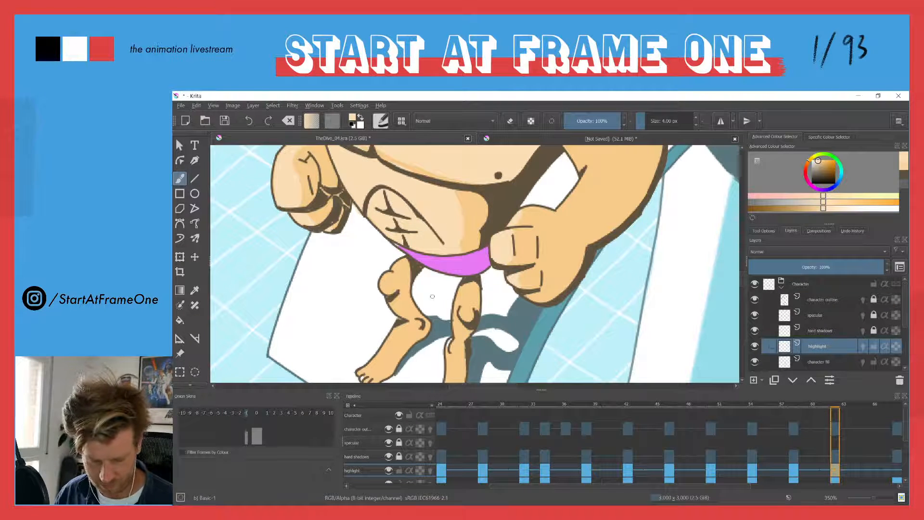
pyautogui.moveTo(318, 266)
pyautogui.keyDown('shift'); pyautogui.mouseDown()
pyautogui.moveTo(348, 266)
pyautogui.moveTo(317, 266)
pyautogui.mouseUp(); pyautogui.keyUp('shift')
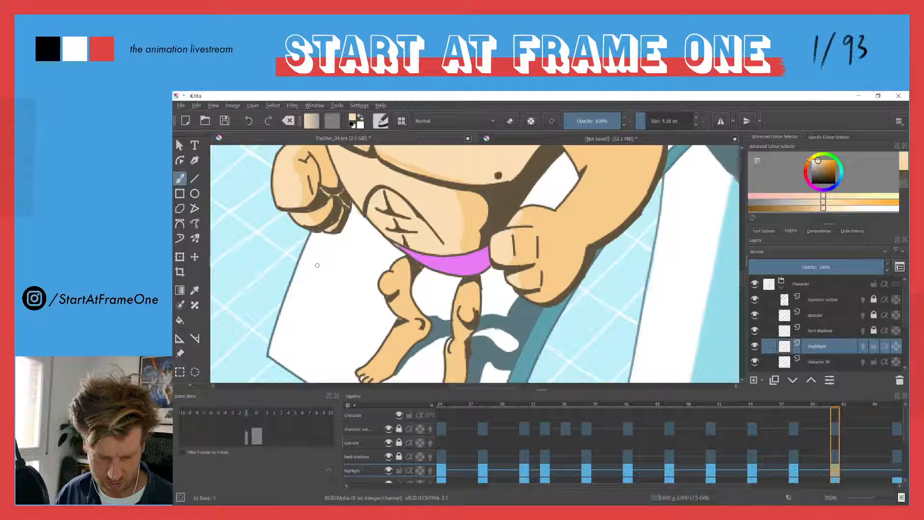
pyautogui.keyDown('ctrl'); pyautogui.moveTo(409, 217); pyautogui.dragTo(424, 275); pyautogui.keyUp('ctrl')
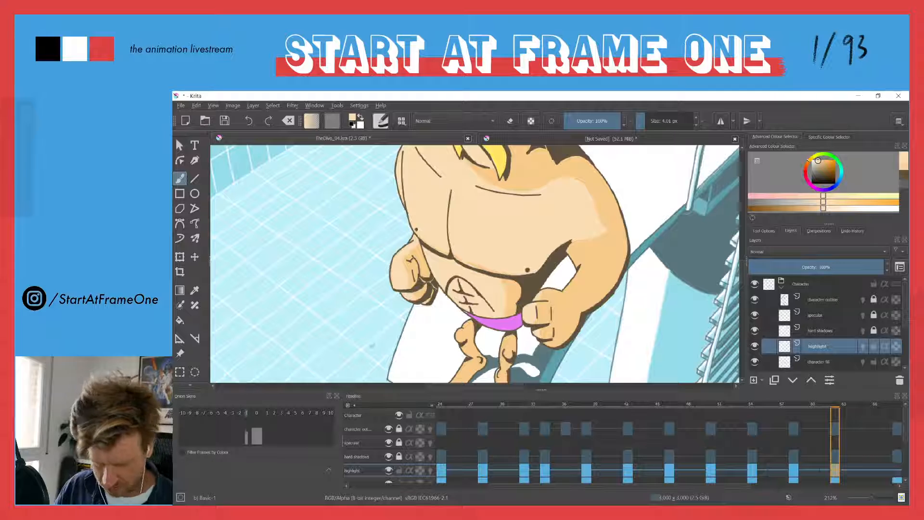
# Paint pale highlights along both knees, shins and feet with the 4.01 px brush
pyautogui.moveTo(440, 335); pyautogui.dragTo(451, 256)
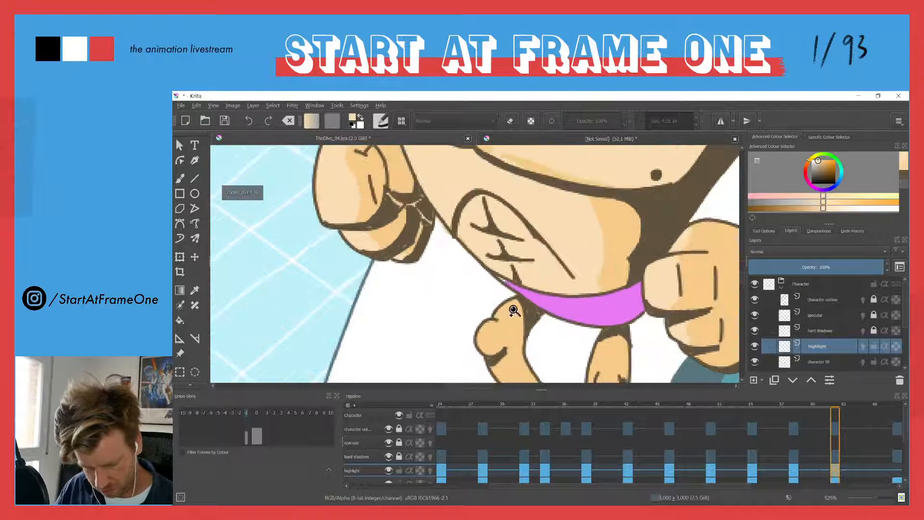
pyautogui.moveTo(517, 303)
pyautogui.mouseDown()
pyautogui.moveTo(482, 336)
pyautogui.moveTo(449, 261)
pyautogui.mouseUp()
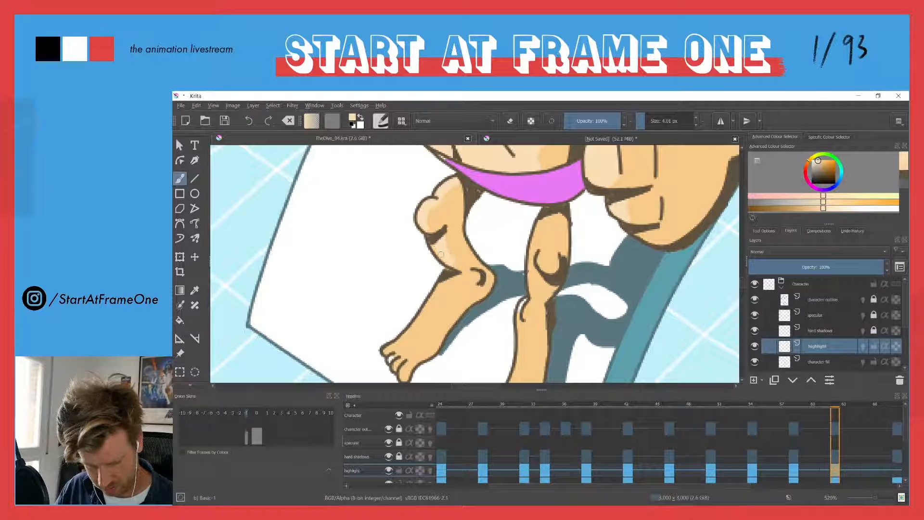
pyautogui.moveTo(456, 278)
pyautogui.mouseDown()
pyautogui.moveTo(412, 349)
pyautogui.moveTo(399, 355)
pyautogui.moveTo(409, 359)
pyautogui.moveTo(393, 349)
pyautogui.moveTo(421, 319)
pyautogui.mouseUp()
pyautogui.moveTo(449, 289)
pyautogui.mouseDown()
pyautogui.moveTo(397, 218)
pyautogui.moveTo(388, 249)
pyautogui.mouseUp()
pyautogui.moveTo(481, 182); pyautogui.dragTo(474, 258)
pyautogui.moveTo(480, 208)
pyautogui.mouseDown()
pyautogui.moveTo(481, 190)
pyautogui.moveTo(489, 230)
pyautogui.mouseUp()
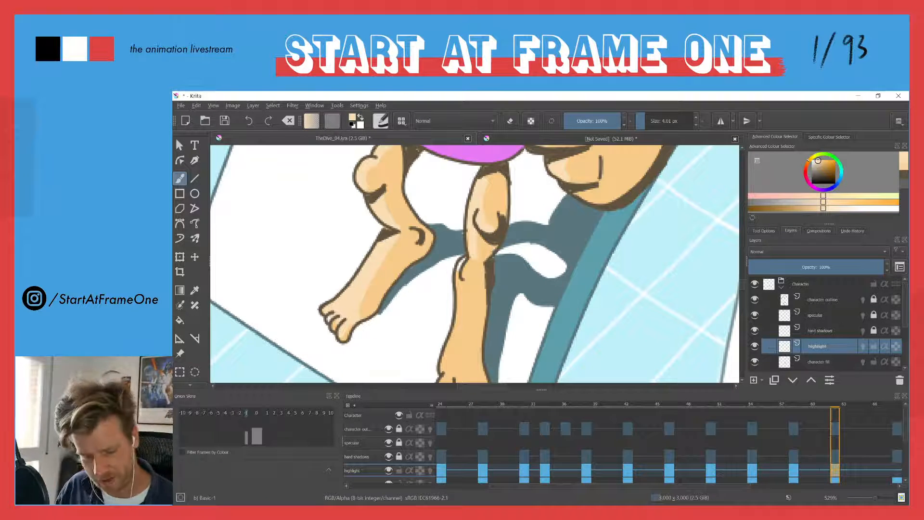
pyautogui.moveTo(461, 294)
pyautogui.mouseDown()
pyautogui.moveTo(445, 228)
pyautogui.moveTo(422, 324)
pyautogui.moveTo(449, 202)
pyautogui.mouseUp()
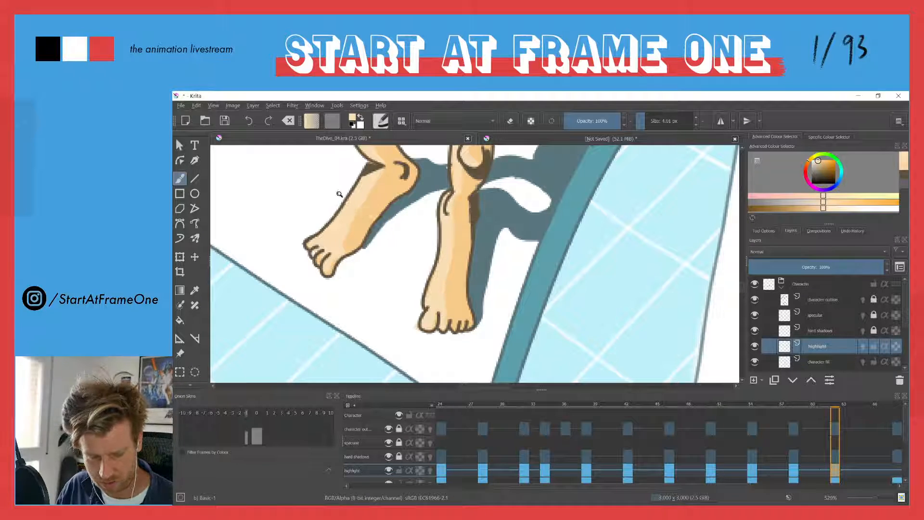
# Review the whole fists-at-hips pose, step through the neighbouring frames and return to its keyframe
pyautogui.moveTo(340, 193); pyautogui.dragTo(339, 248)
pyautogui.moveTo(290, 169); pyautogui.dragTo(403, 306)
pyautogui.moveTo(360, 228); pyautogui.dragTo(374, 299)
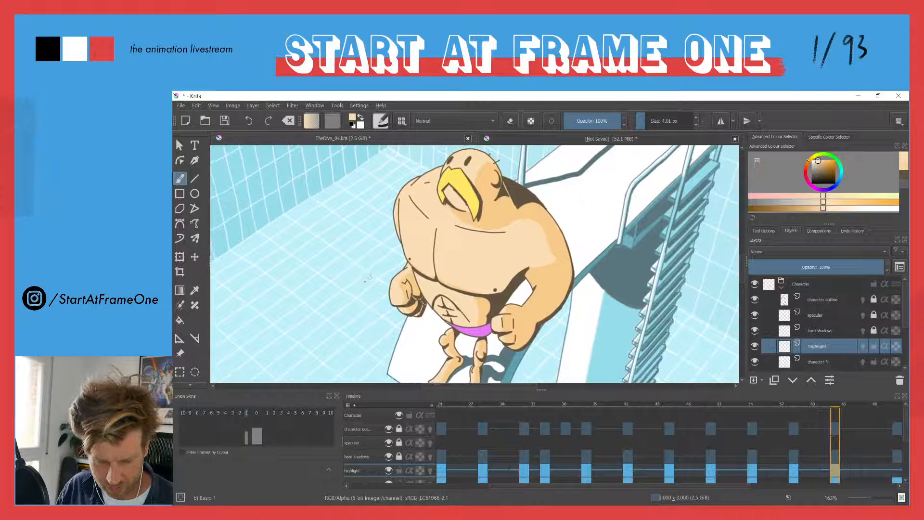
pyautogui.press(',')
pyautogui.press('.')
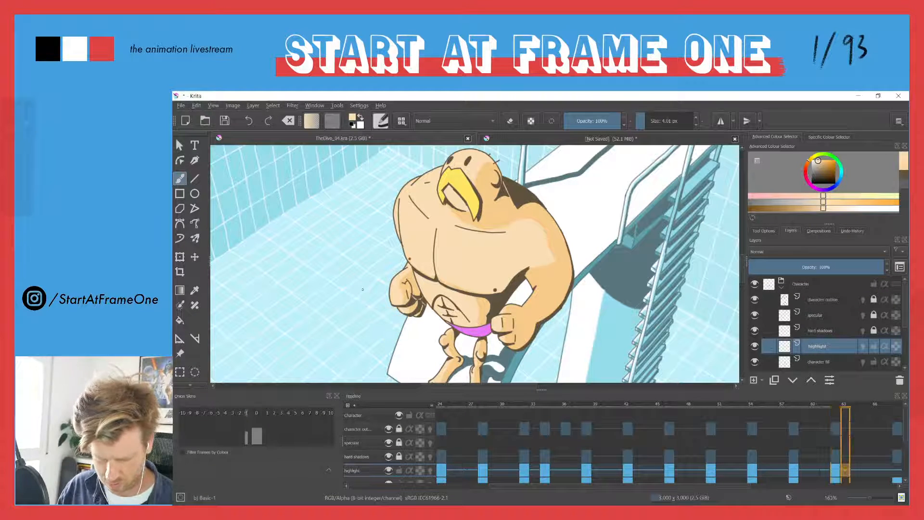
pyautogui.press('.')
pyautogui.press('.')
pyautogui.press('.')
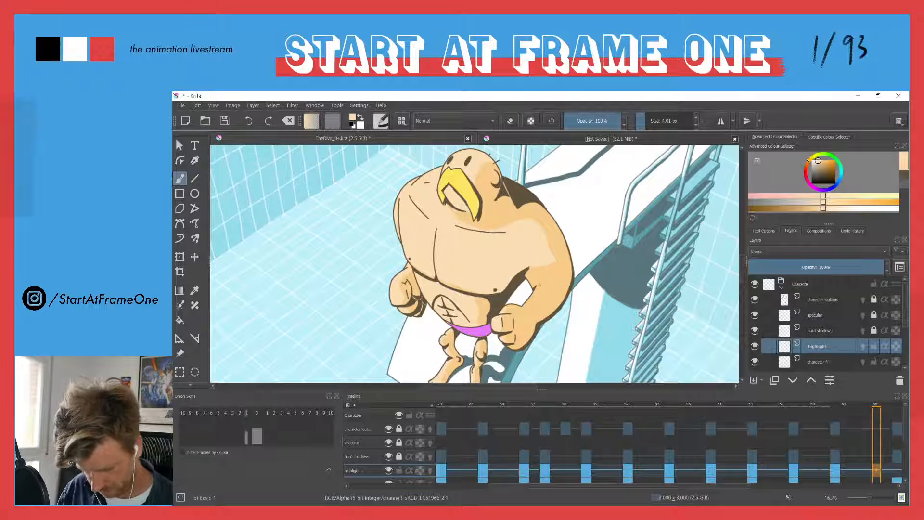
pyautogui.press(',')
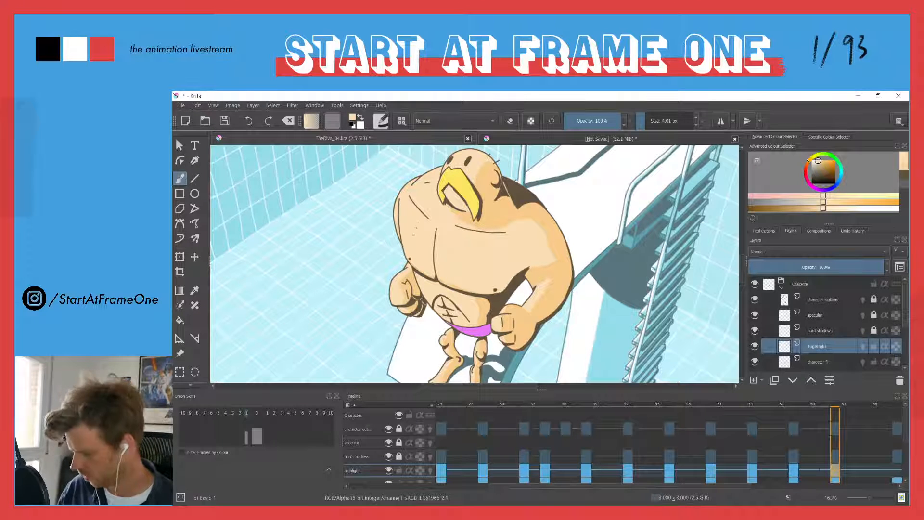
# Extend the pale highlight across the shoulder, upper arm and forearm of the arm nearest the ladder
pyautogui.moveTo(409, 236)
pyautogui.mouseDown()
pyautogui.moveTo(345, 316)
pyautogui.moveTo(552, 222)
pyautogui.moveTo(523, 218)
pyautogui.mouseUp()
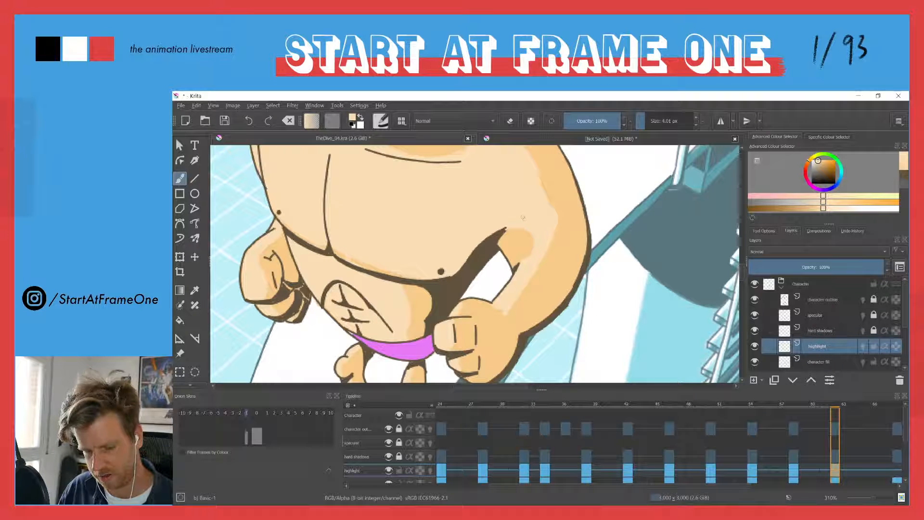
pyautogui.moveTo(457, 208); pyautogui.dragTo(353, 271)
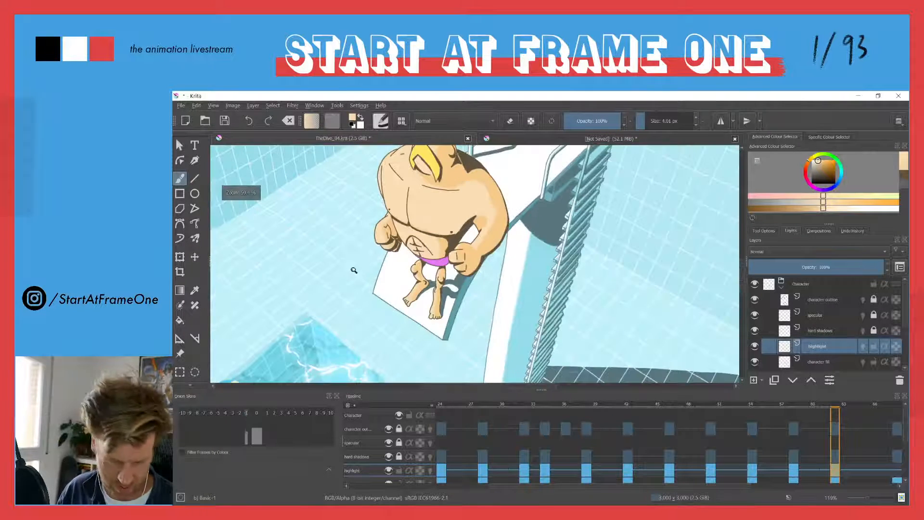
pyautogui.moveTo(508, 225); pyautogui.dragTo(493, 161)
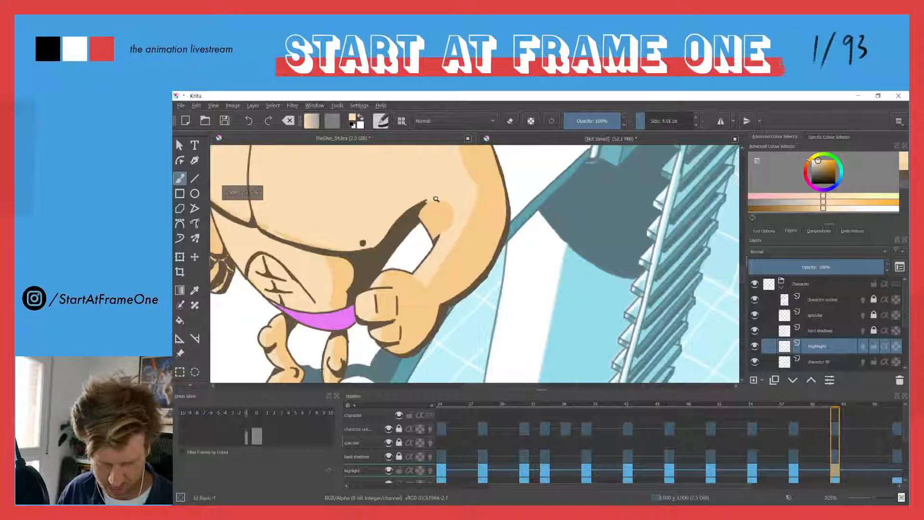
pyautogui.moveTo(441, 199); pyautogui.dragTo(452, 215)
pyautogui.keyDown('ctrl'); pyautogui.click(452, 215); pyautogui.keyUp('ctrl')
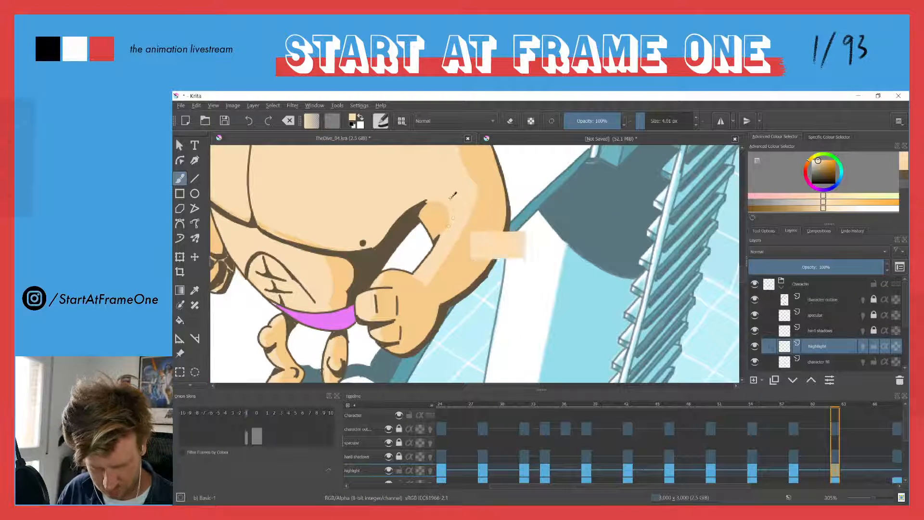
pyautogui.moveTo(413, 197); pyautogui.dragTo(411, 288)
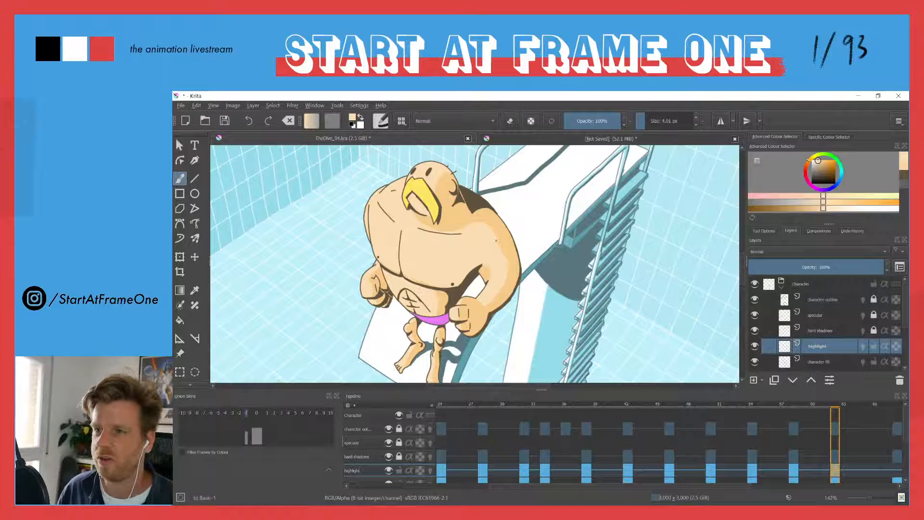
pyautogui.moveTo(425, 205); pyautogui.dragTo(389, 243)
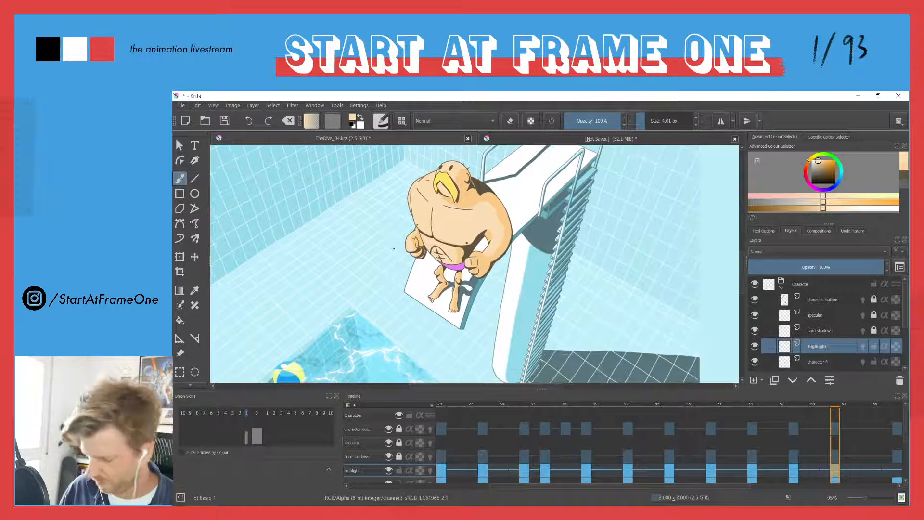
# Advance to the crossed-arms pose's keyframe and clear the highlight carried over from the previous pose
pyautogui.press('Right')
pyautogui.press('Right')
pyautogui.press('Right')
pyautogui.press('Right')
pyautogui.press('Right')
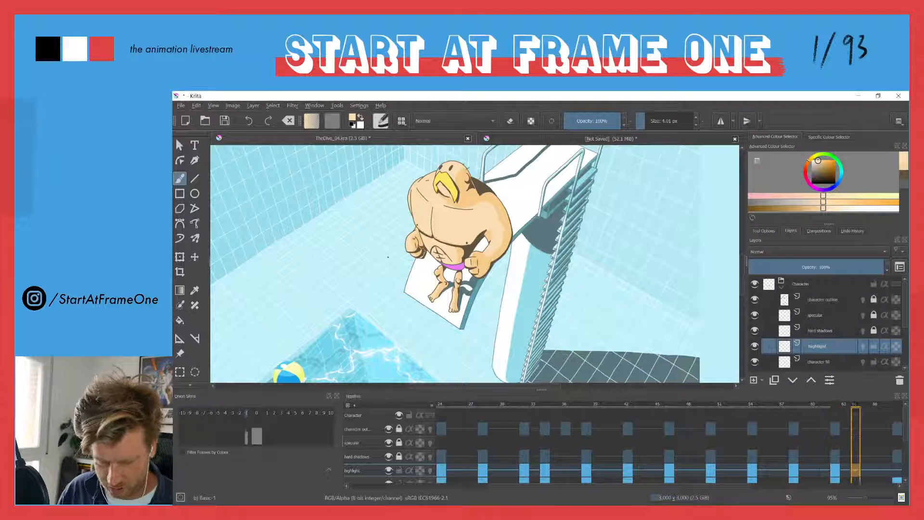
pyautogui.press('Right')
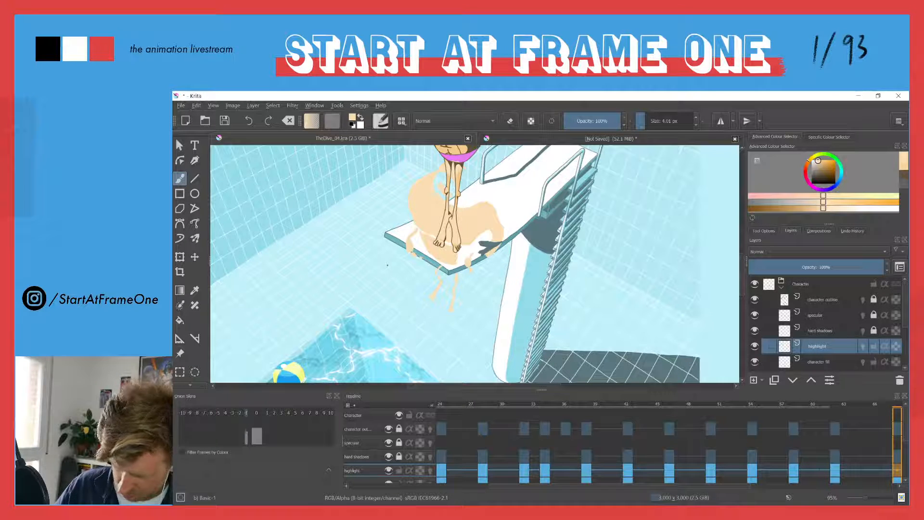
pyautogui.press('Delete')
pyautogui.moveTo(444, 181); pyautogui.dragTo(441, 290)
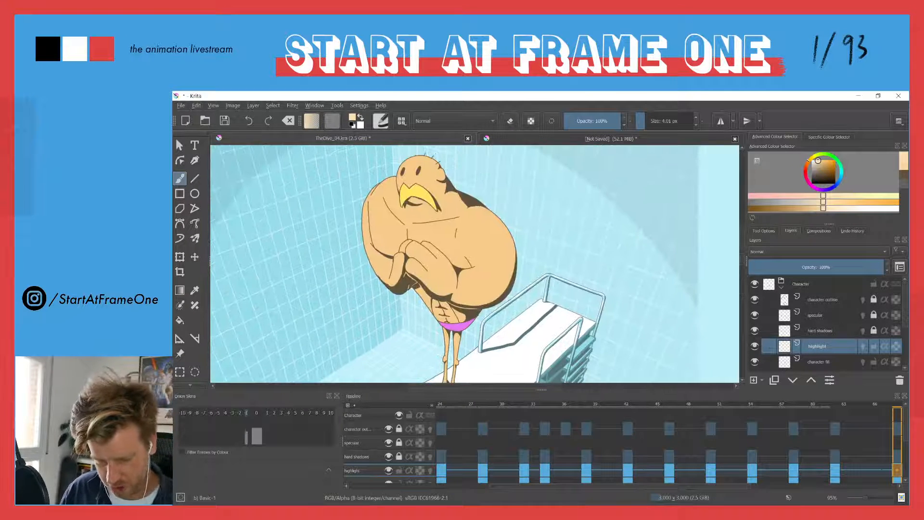
# Outline pale highlights on the diver's face, forehead and the area inside the beak, and fill them
pyautogui.moveTo(402, 180)
pyautogui.mouseDown()
pyautogui.moveTo(420, 160)
pyautogui.moveTo(454, 228)
pyautogui.moveTo(477, 237)
pyautogui.moveTo(473, 261)
pyautogui.mouseUp()
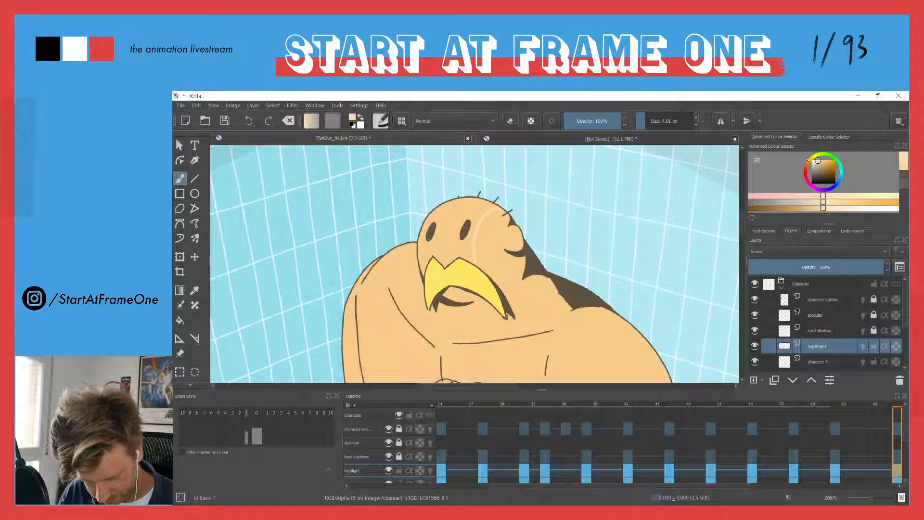
pyautogui.moveTo(443, 293); pyautogui.dragTo(471, 302)
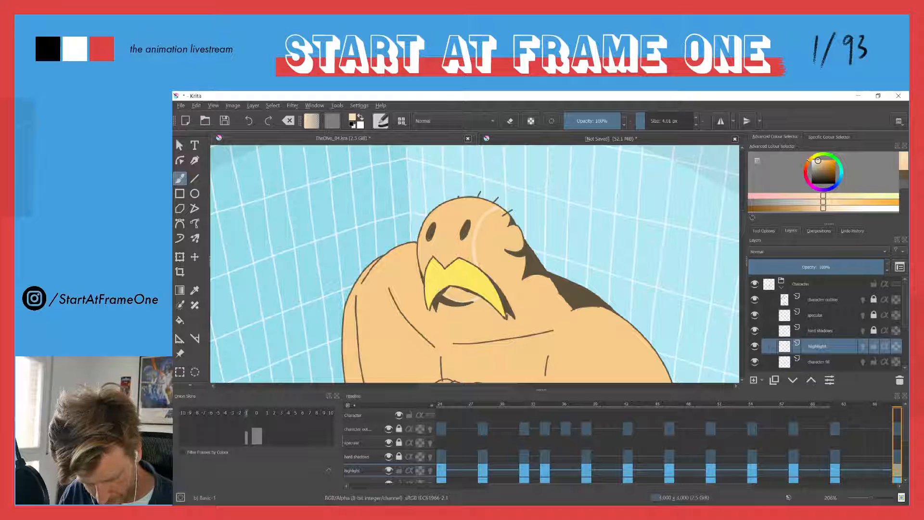
pyautogui.press('f')
pyautogui.click(456, 299)
pyautogui.press('b')
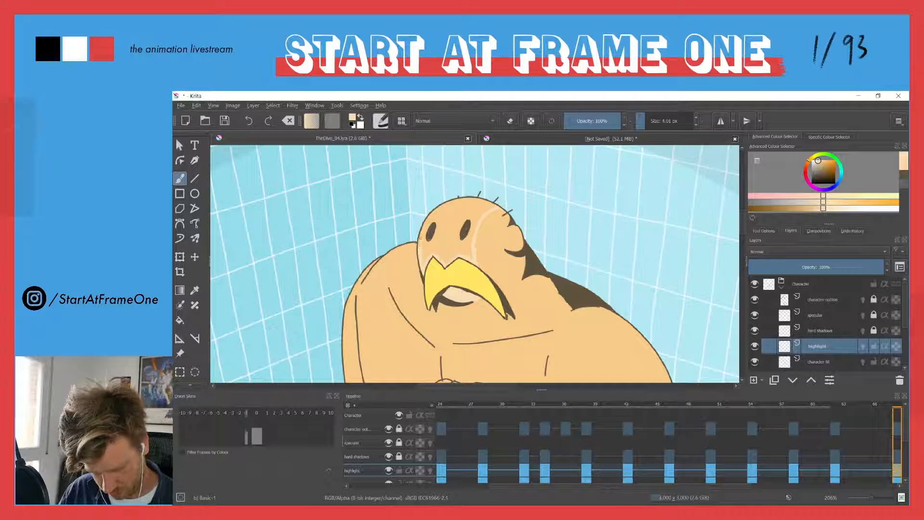
pyautogui.moveTo(440, 208); pyautogui.dragTo(481, 199)
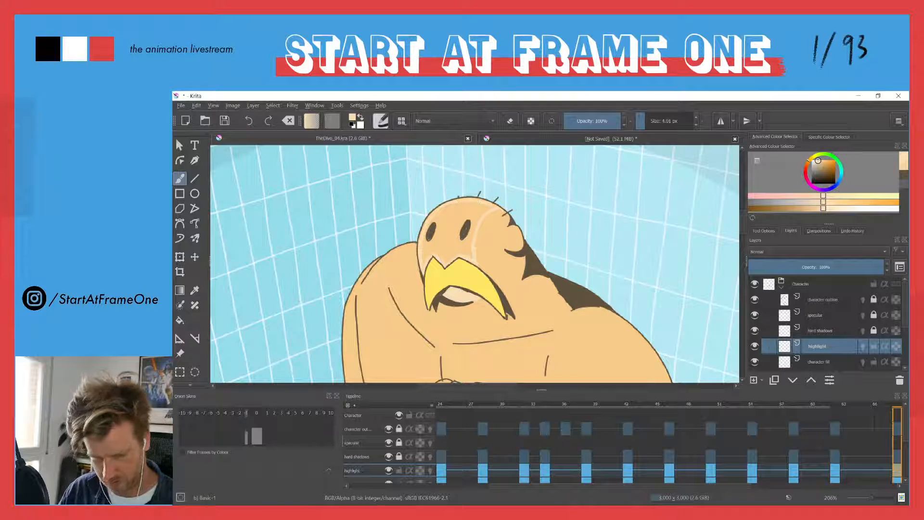
pyautogui.press('f')
pyautogui.click(436, 243)
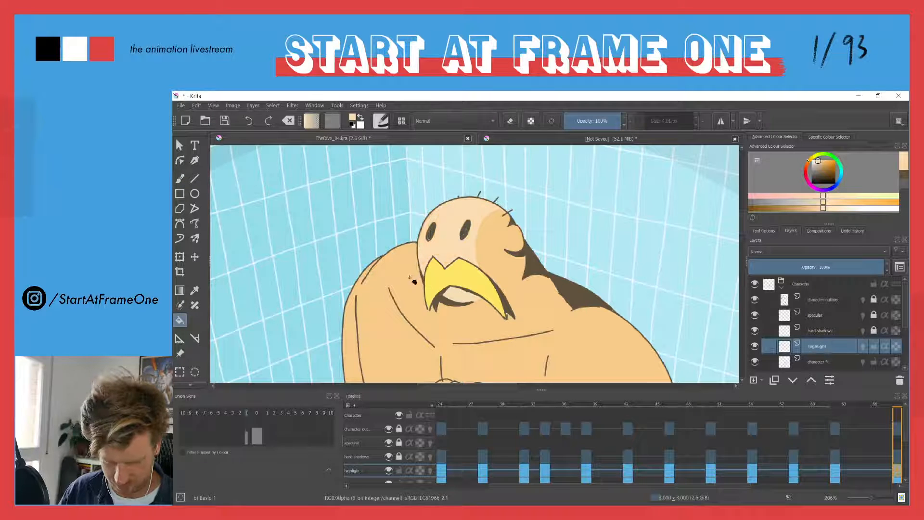
# Paint the highlight's pale edge below the beak and along the collarbone line with the 4.01 px brush
pyautogui.press('b')
pyautogui.moveTo(401, 255); pyautogui.dragTo(363, 171)
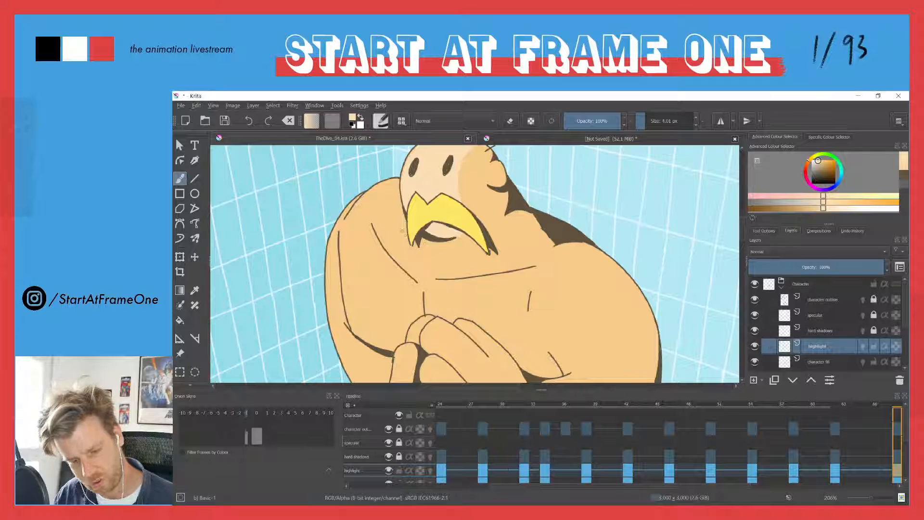
pyautogui.moveTo(432, 261); pyautogui.dragTo(536, 268)
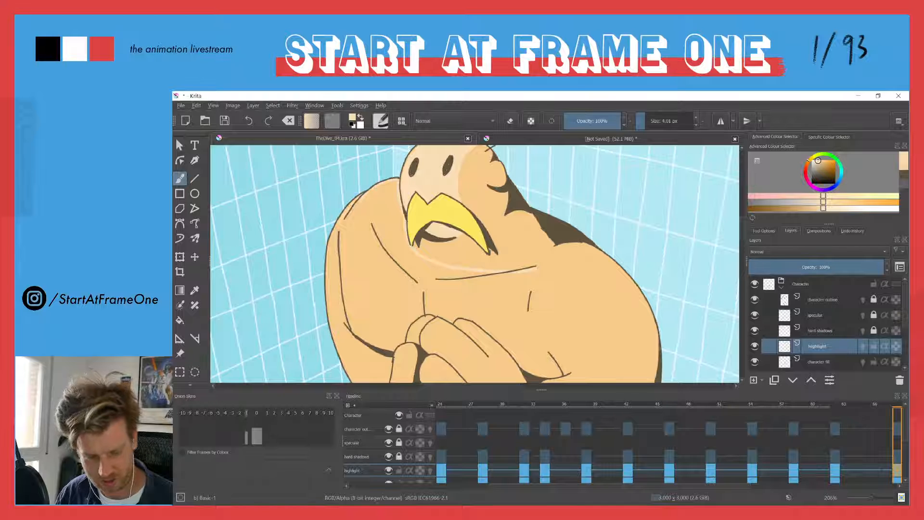
# Outline pale highlights along the arm farthest from the ladder, its forearm and the adjoining fingers
pyautogui.moveTo(340, 216); pyautogui.dragTo(359, 165)
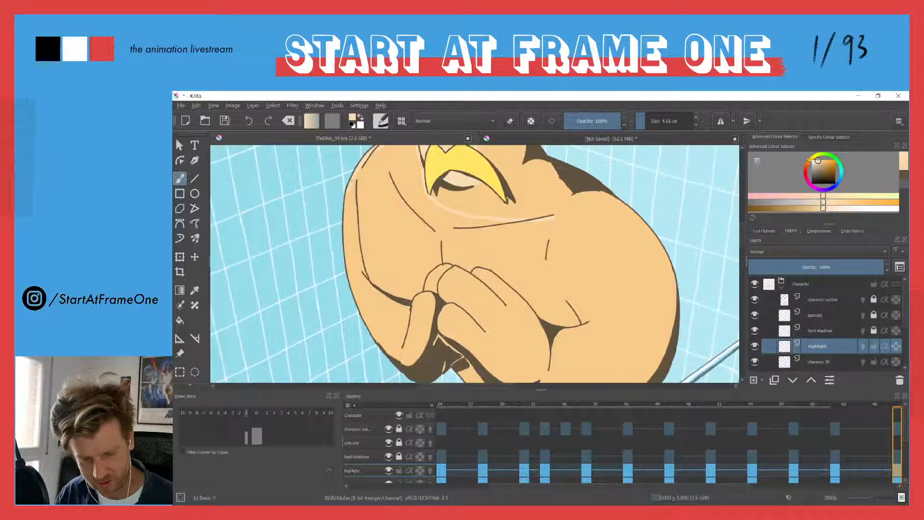
pyautogui.moveTo(346, 198)
pyautogui.mouseDown()
pyautogui.moveTo(351, 280)
pyautogui.moveTo(370, 330)
pyautogui.mouseUp()
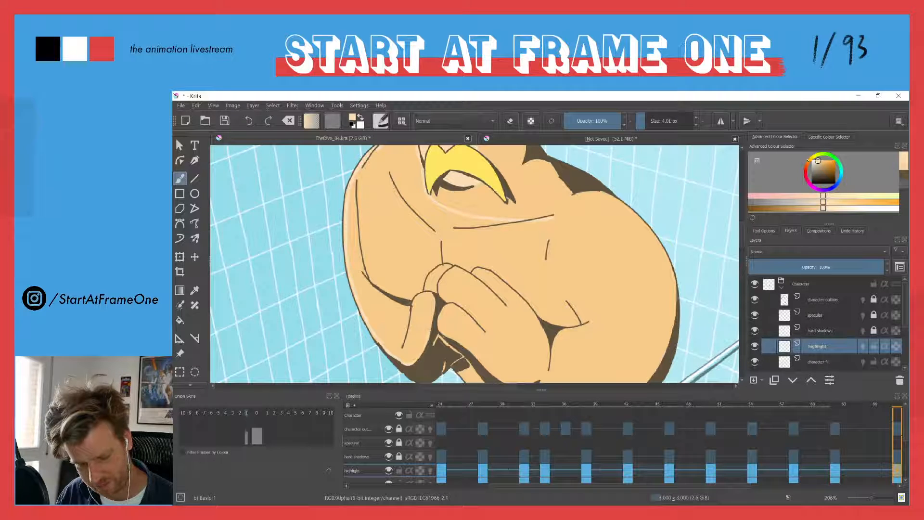
pyautogui.moveTo(436, 292)
pyautogui.mouseDown()
pyautogui.moveTo(419, 297)
pyautogui.moveTo(407, 333)
pyautogui.mouseUp()
pyautogui.moveTo(353, 191)
pyautogui.mouseDown()
pyautogui.moveTo(364, 280)
pyautogui.moveTo(396, 319)
pyautogui.mouseUp()
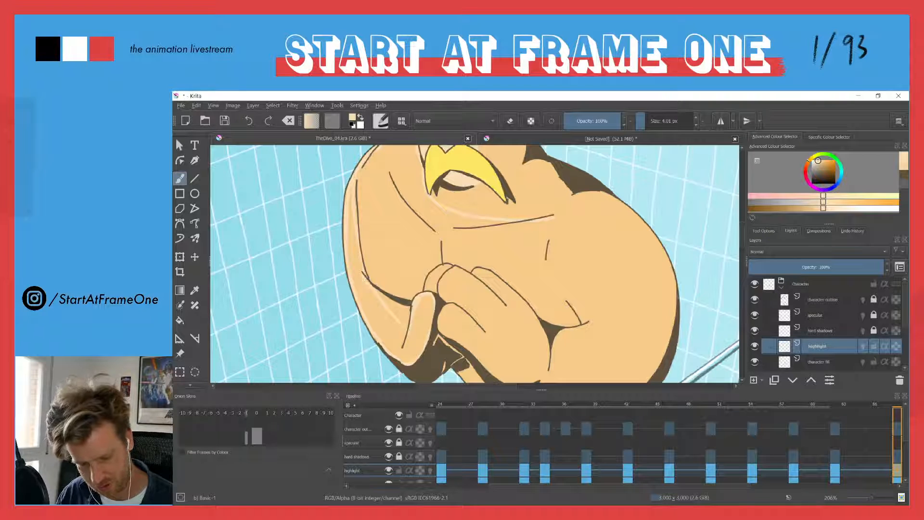
pyautogui.moveTo(366, 267); pyautogui.dragTo(418, 294)
pyautogui.moveTo(453, 264); pyautogui.dragTo(435, 284)
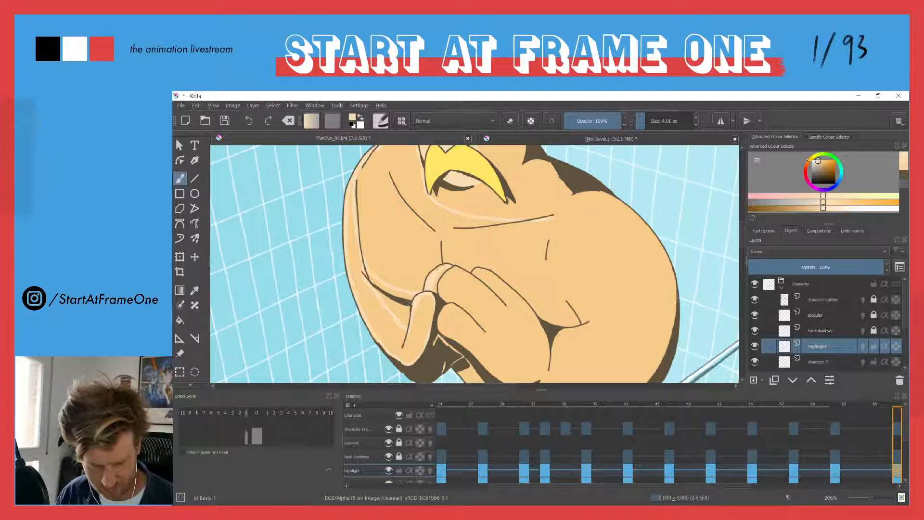
# Paint pale highlights on the folded hands' fingertips and fill the highlight on the arm farthest from the ladder
pyautogui.moveTo(433, 253); pyautogui.dragTo(356, 193)
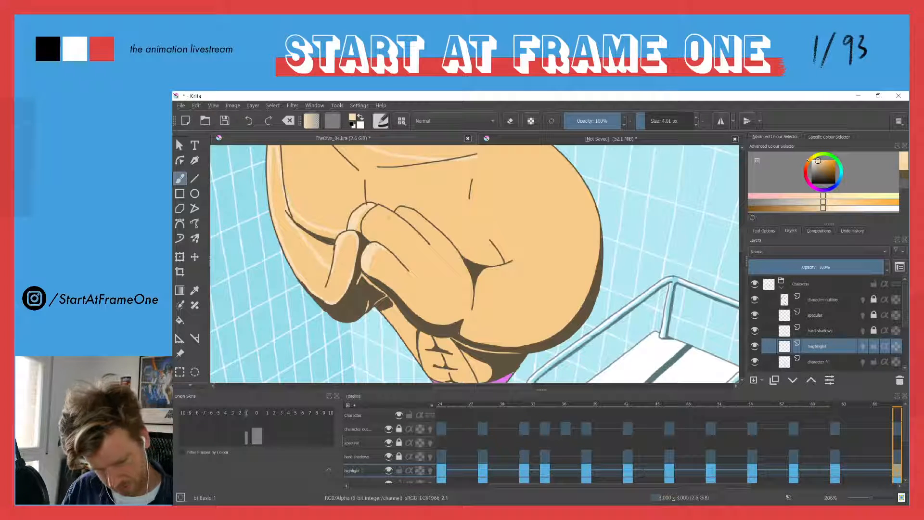
pyautogui.moveTo(365, 232)
pyautogui.mouseDown()
pyautogui.moveTo(390, 212)
pyautogui.moveTo(379, 210)
pyautogui.moveTo(371, 239)
pyautogui.mouseUp()
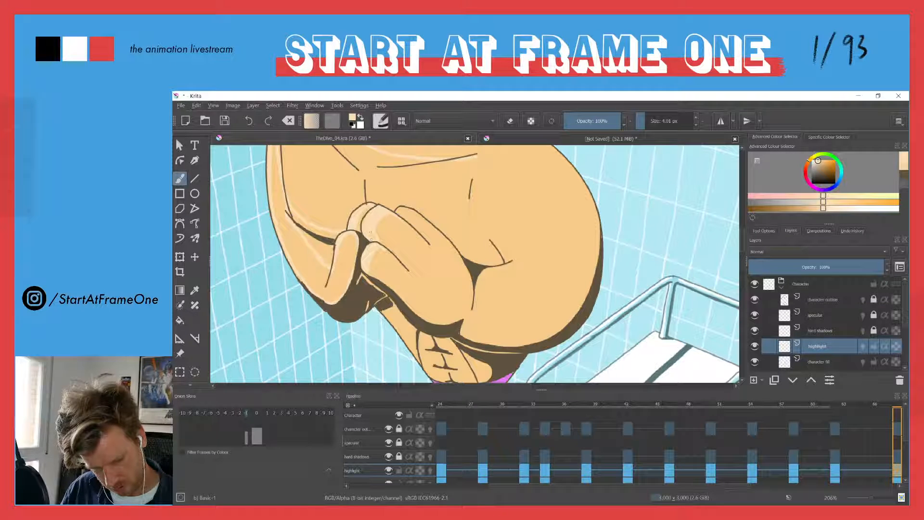
pyautogui.moveTo(413, 210); pyautogui.dragTo(398, 212)
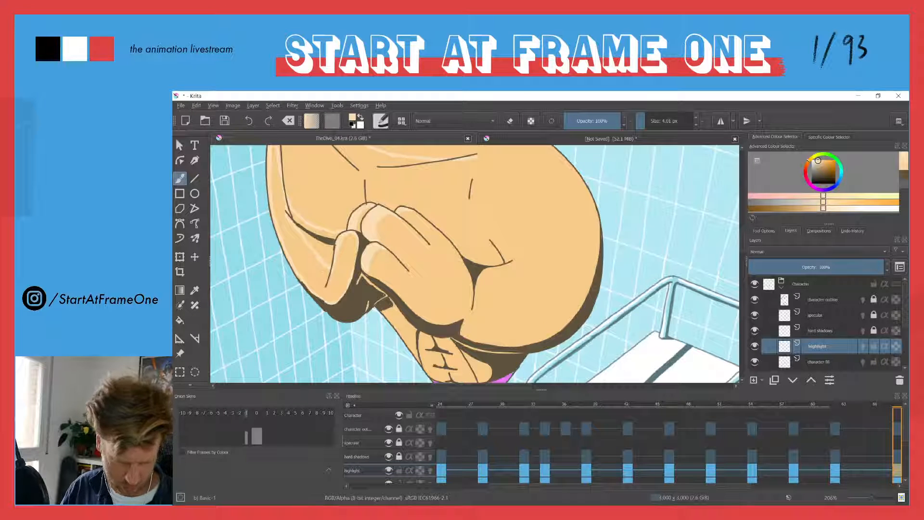
pyautogui.press('f')
pyautogui.click(287, 272)
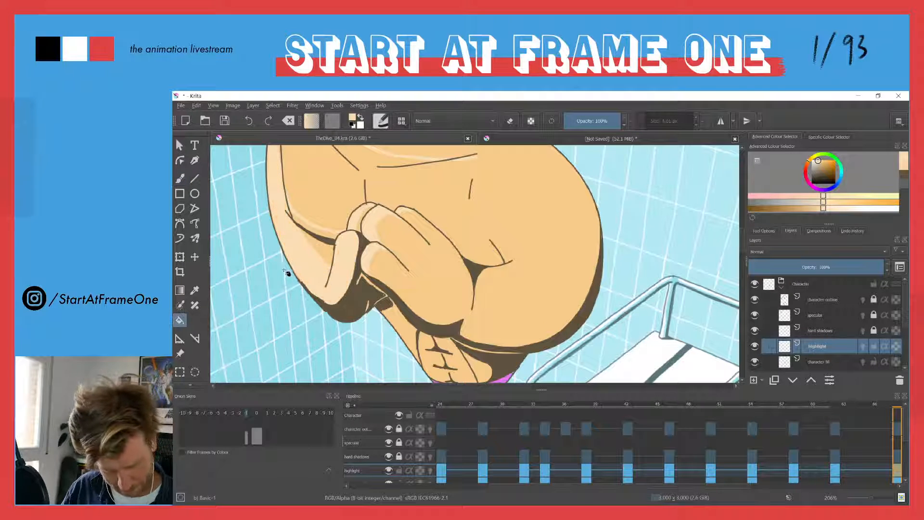
# Outline the pale highlight above the folded hands and around the shoulder nearest the ladder, and fill the chest area
pyautogui.scroll(3, 289, 223)
pyautogui.press('b')
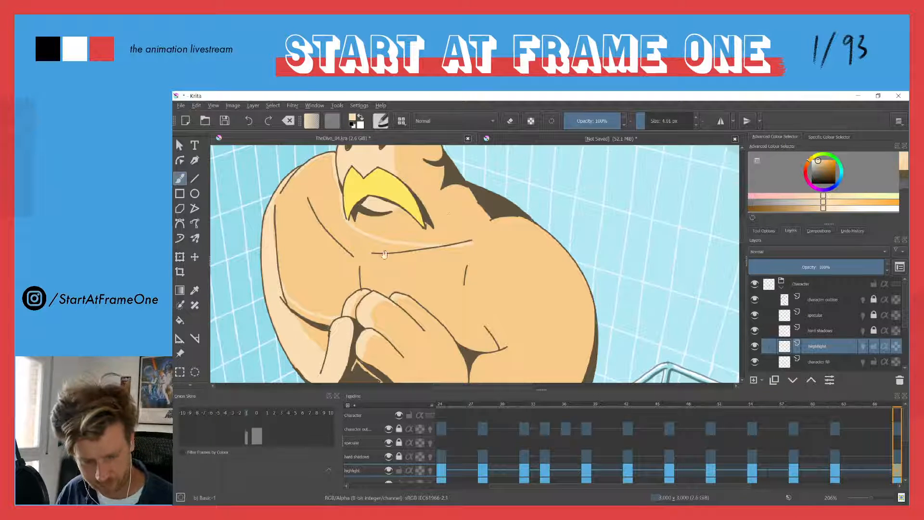
pyautogui.moveTo(449, 213); pyautogui.dragTo(392, 167)
pyautogui.moveTo(280, 268)
pyautogui.mouseDown()
pyautogui.moveTo(306, 241)
pyautogui.moveTo(352, 247)
pyautogui.mouseUp()
pyautogui.moveTo(400, 293); pyautogui.dragTo(421, 303)
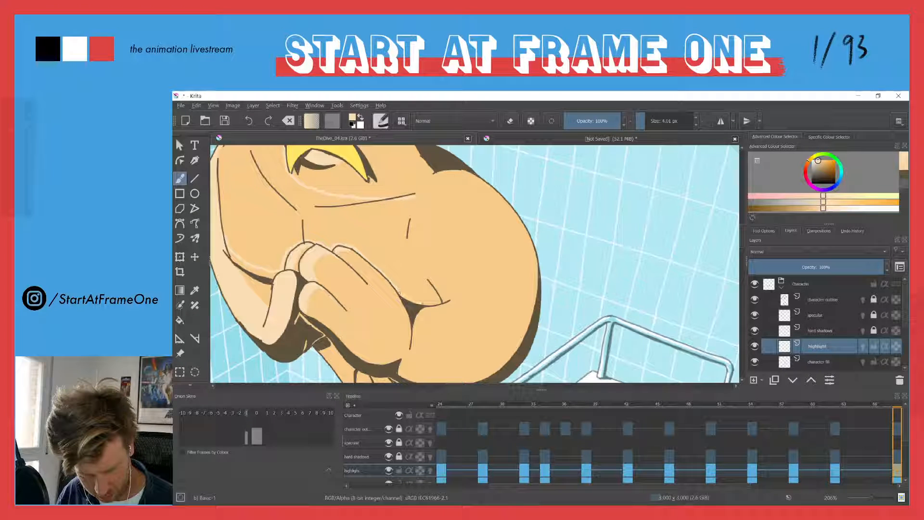
pyautogui.moveTo(470, 263)
pyautogui.mouseDown()
pyautogui.moveTo(481, 217)
pyautogui.moveTo(463, 189)
pyautogui.moveTo(412, 188)
pyautogui.moveTo(460, 179)
pyautogui.mouseUp()
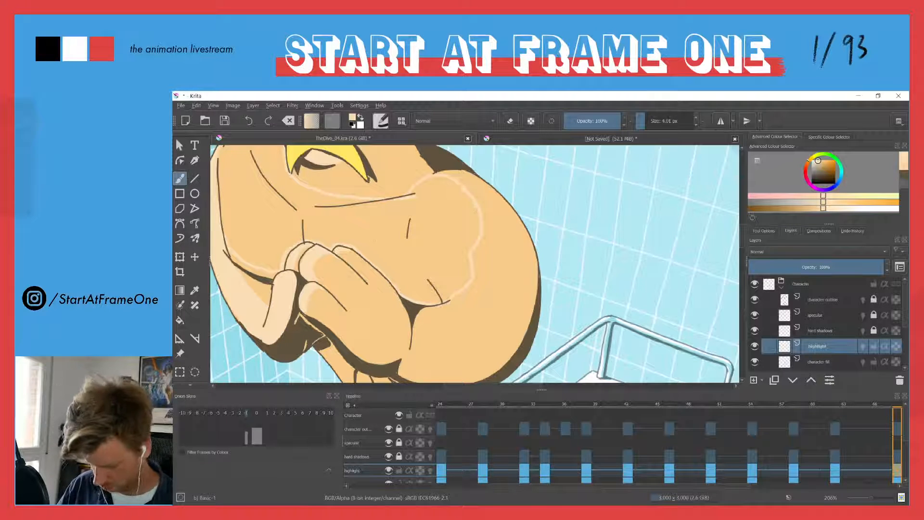
pyautogui.press('f')
pyautogui.click(365, 235)
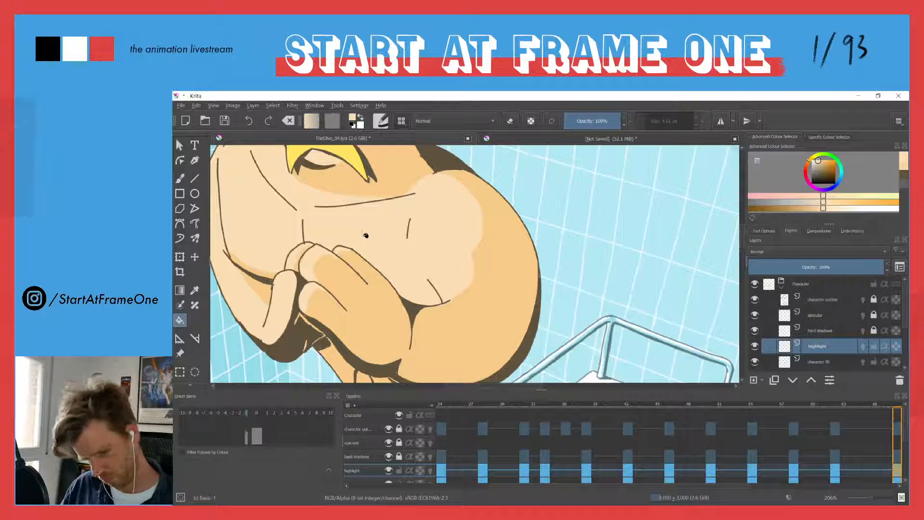
# Paint pale highlights on the folded forearm and hand nearest the ladder and on the torso below
pyautogui.scroll(-5, 352, 225)
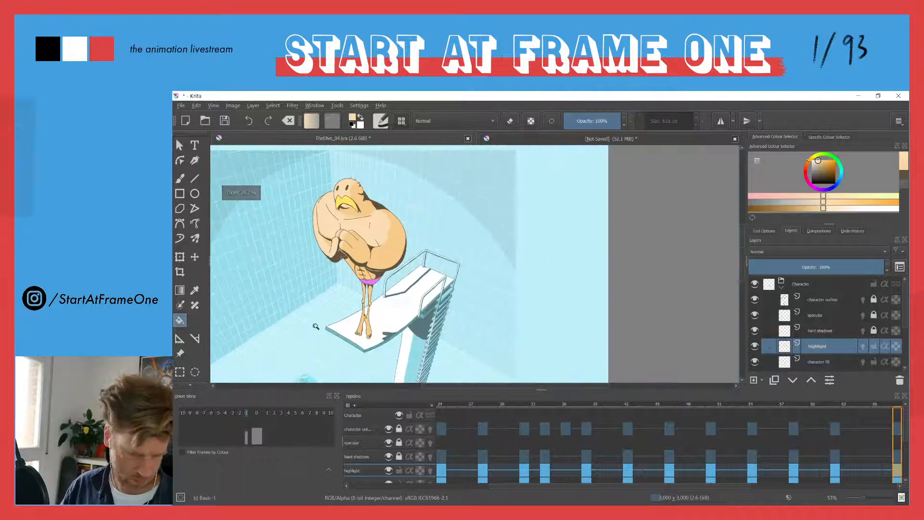
pyautogui.scroll(4, 337, 313)
pyautogui.scroll(2, 417, 281)
pyautogui.press('b')
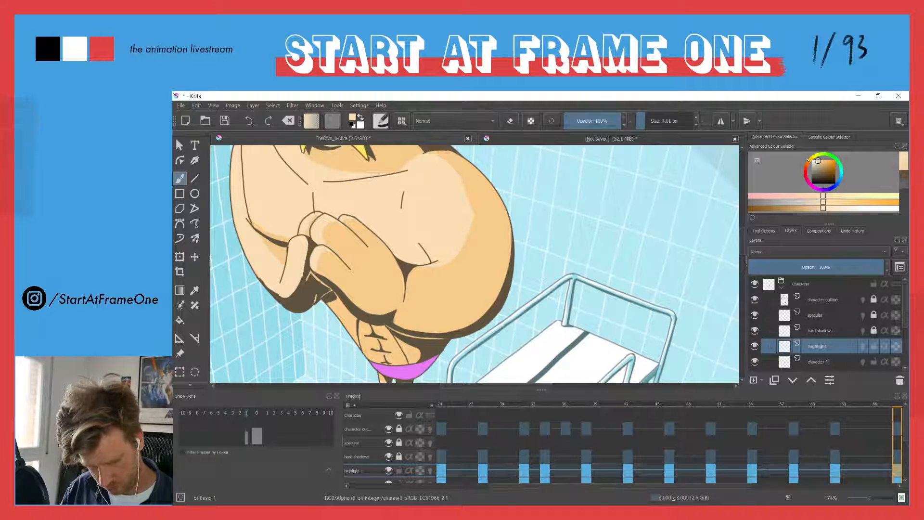
pyautogui.moveTo(337, 227); pyautogui.dragTo(447, 318)
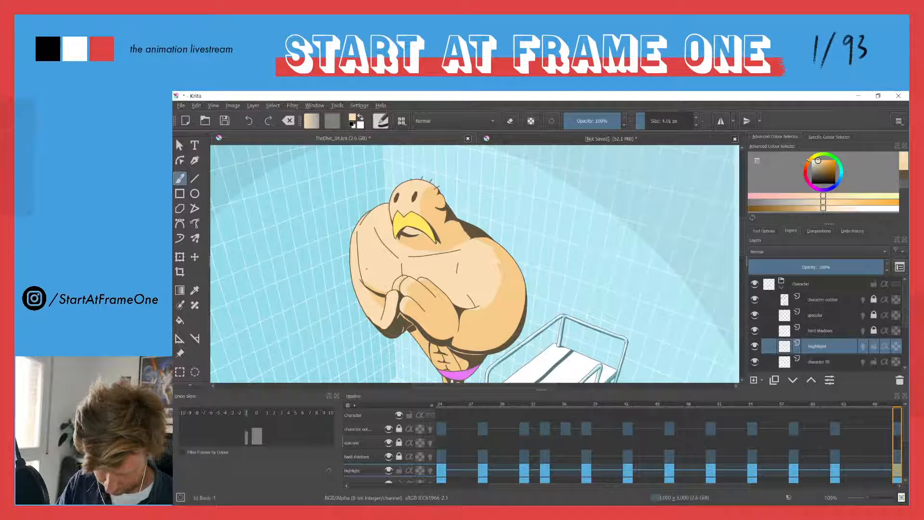
pyautogui.moveTo(463, 298); pyautogui.dragTo(440, 248)
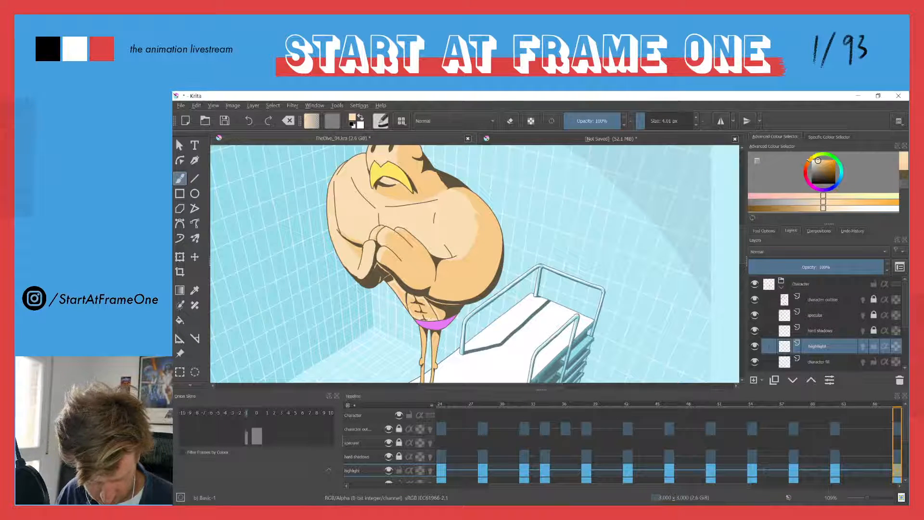
# Paint the pale highlights down both legs and feet of the crossed-arms pose
pyautogui.press('f')
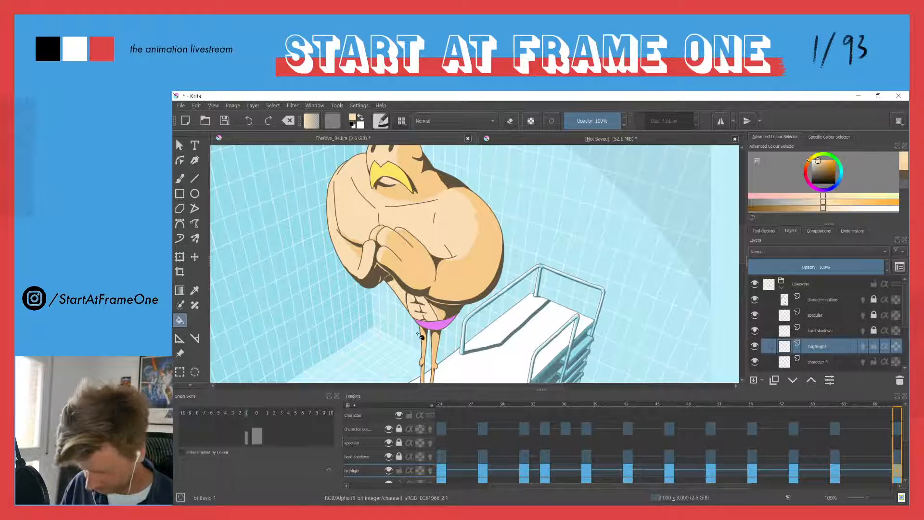
pyautogui.scroll(-4, 412, 321)
pyautogui.press('b')
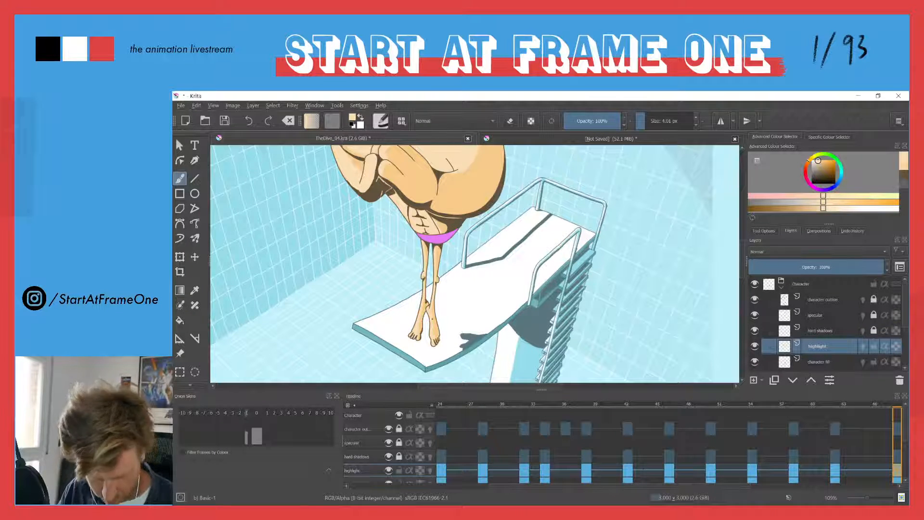
pyautogui.moveTo(368, 193); pyautogui.dragTo(399, 292)
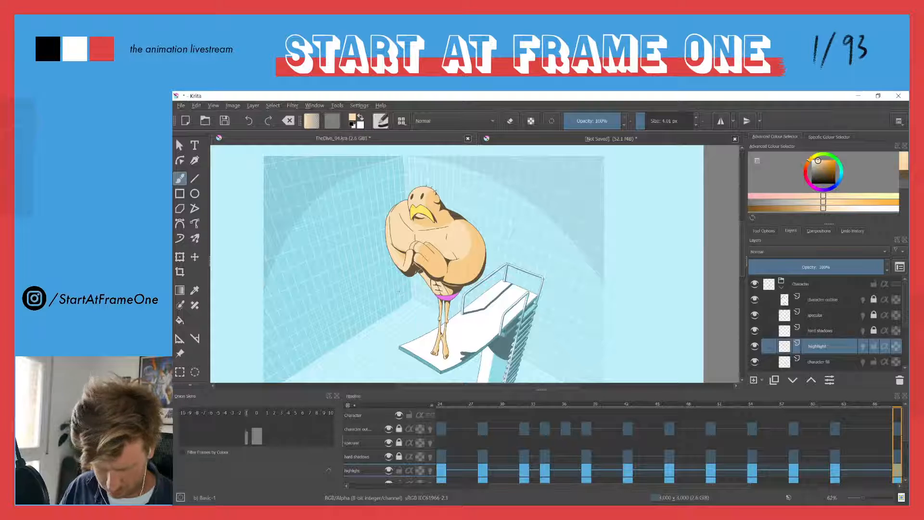
# Go to frame 24, compare the pose with the highlight layer hidden and shown, and review the following frames
pyautogui.click(440, 406)
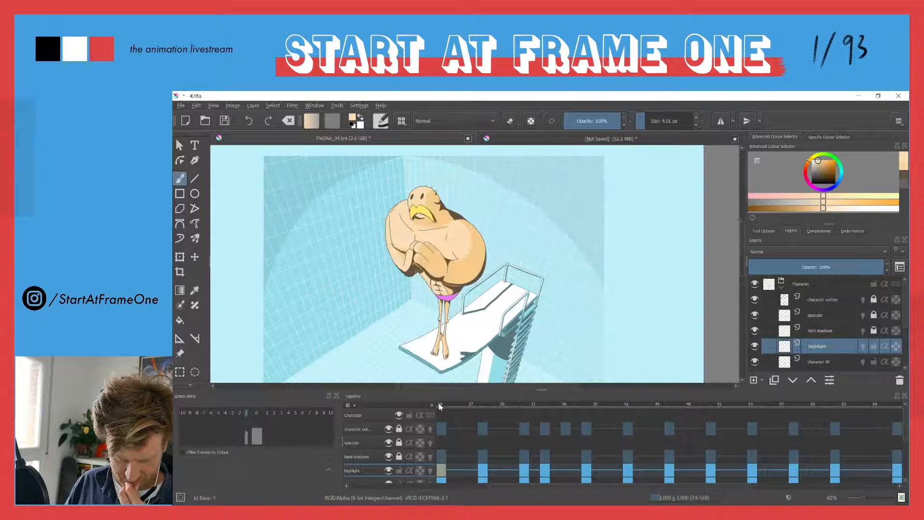
pyautogui.click(439, 407)
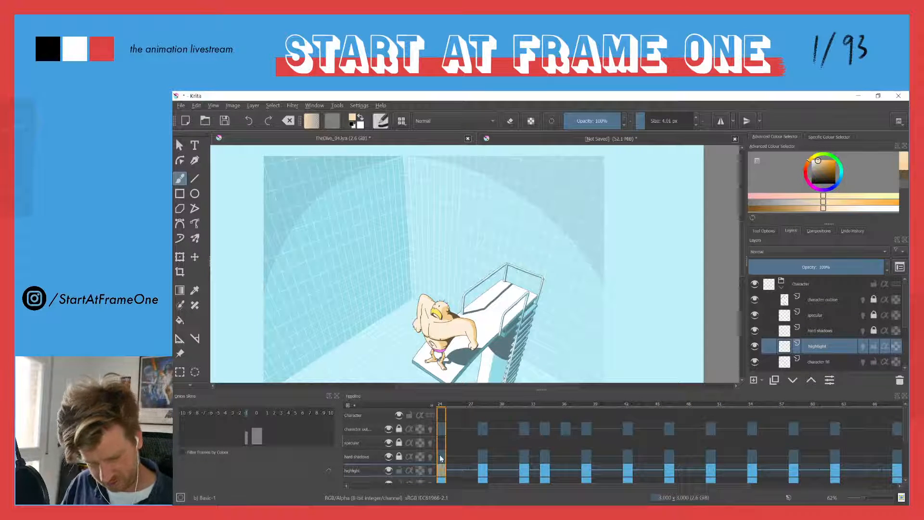
pyautogui.click(389, 471)
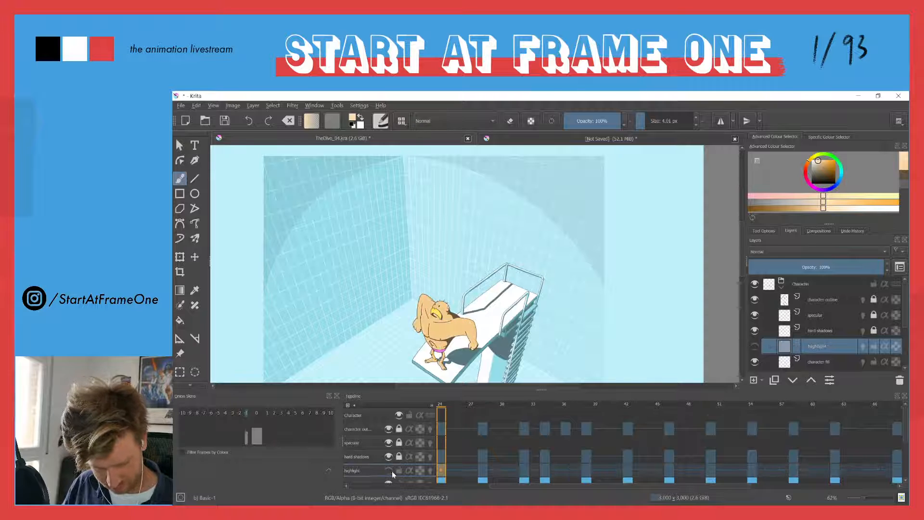
pyautogui.click(389, 471)
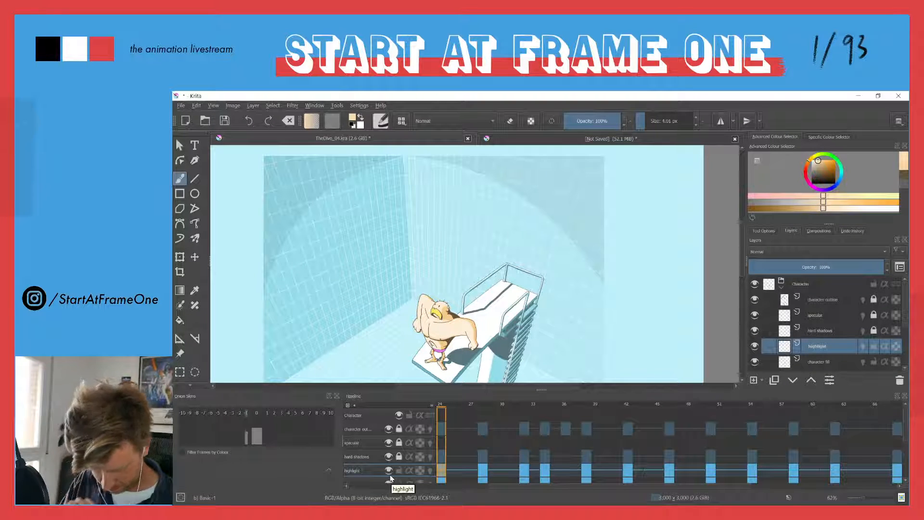
pyautogui.keyDown('ctrl'); pyautogui.click(442, 332); pyautogui.keyUp('ctrl')
pyautogui.press('space')
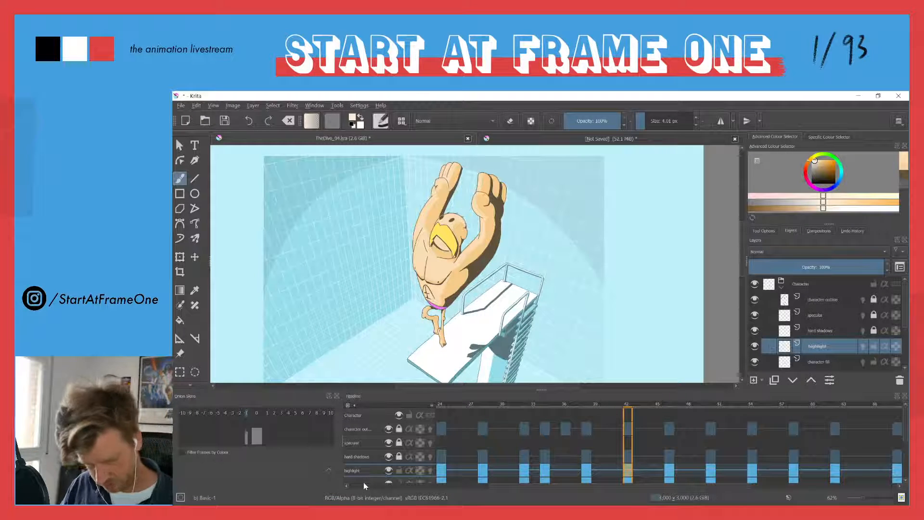
# Compare the skin highlights on the raised-arms keyframes at frames 38 and 42, and scrub from frame 24 to 42
pyautogui.click(586, 407)
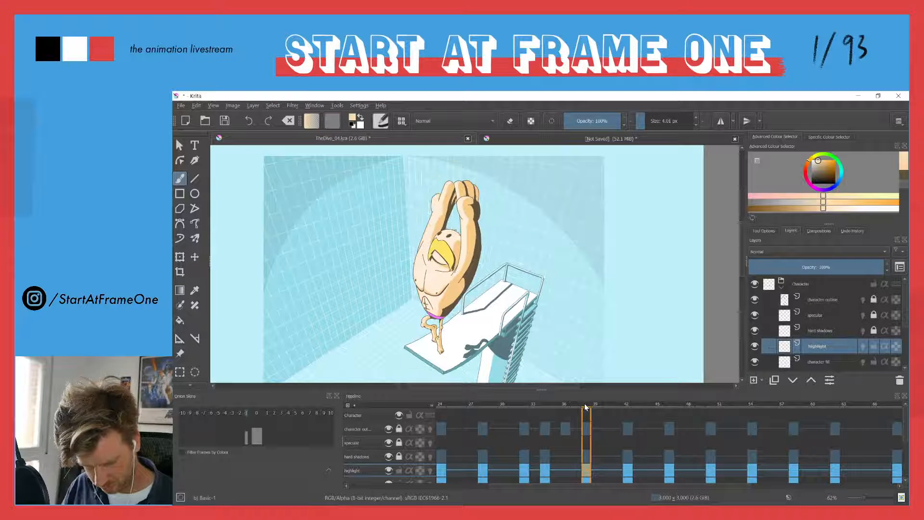
pyautogui.click(627, 407)
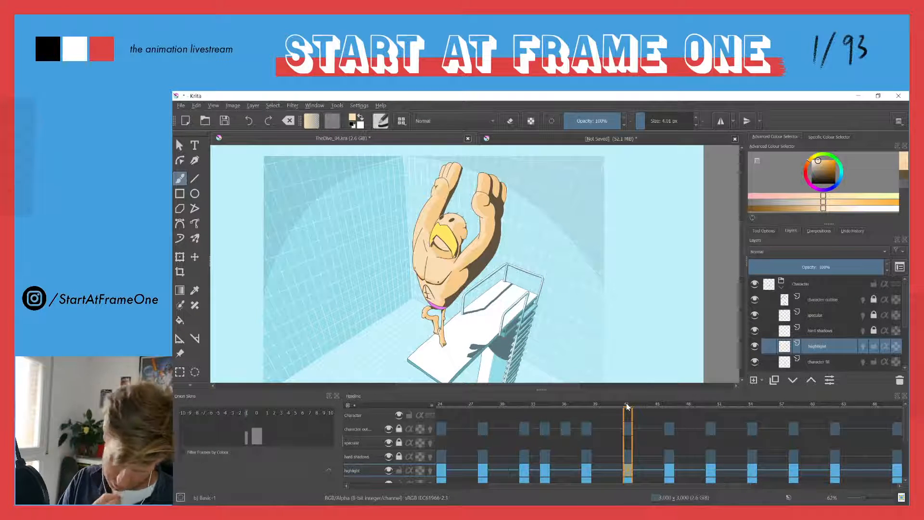
pyautogui.hotkey('ctrl', 'z')
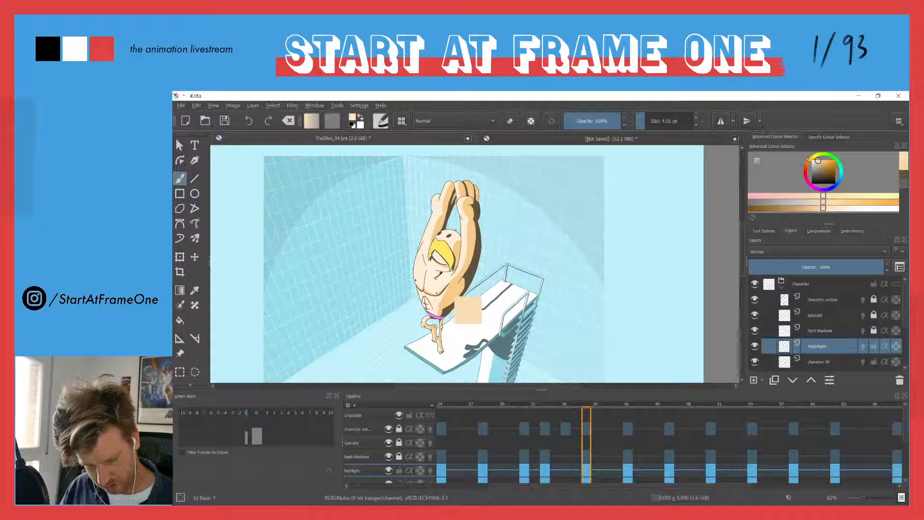
pyautogui.click(440, 406)
pyautogui.moveTo(440, 405); pyautogui.dragTo(628, 400)
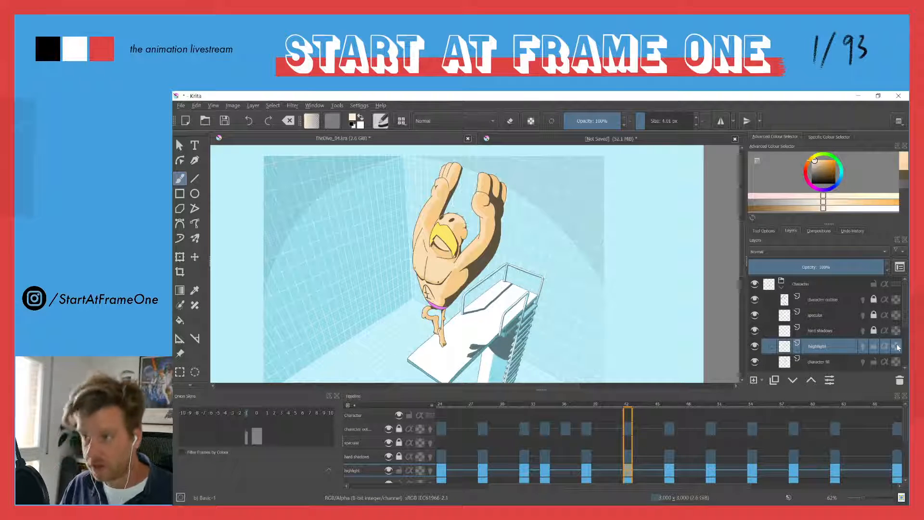
# Lock the transparency of the highlight layer and enlarge the brush to about 532 px for recolouring its existing pixels
pyautogui.moveTo(898, 347)
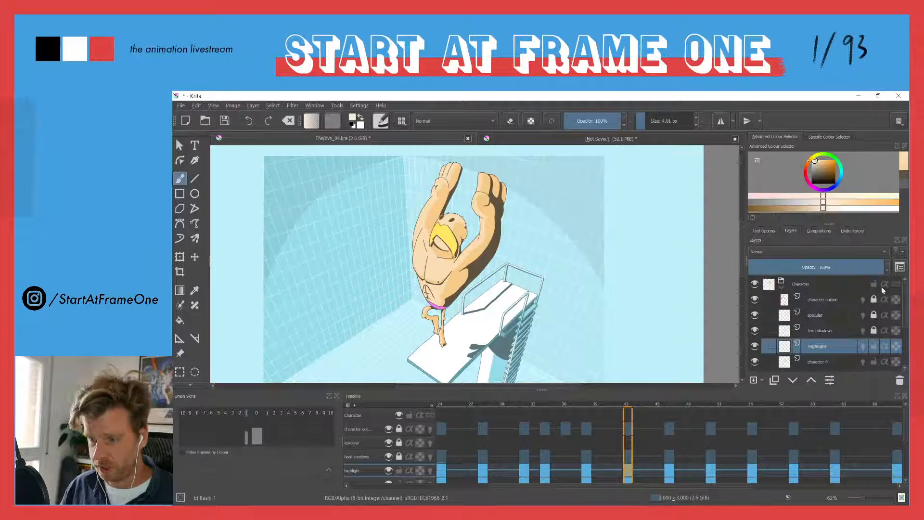
pyautogui.moveTo(890, 325)
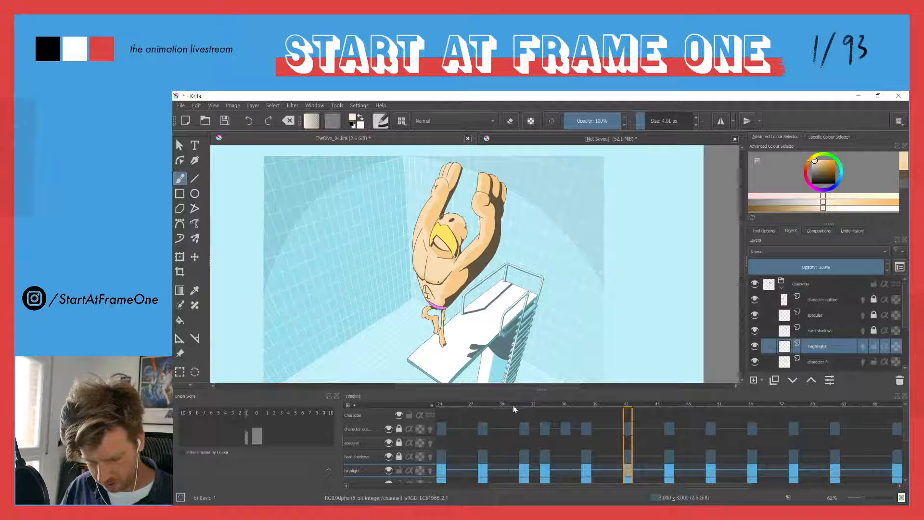
pyautogui.click(897, 347)
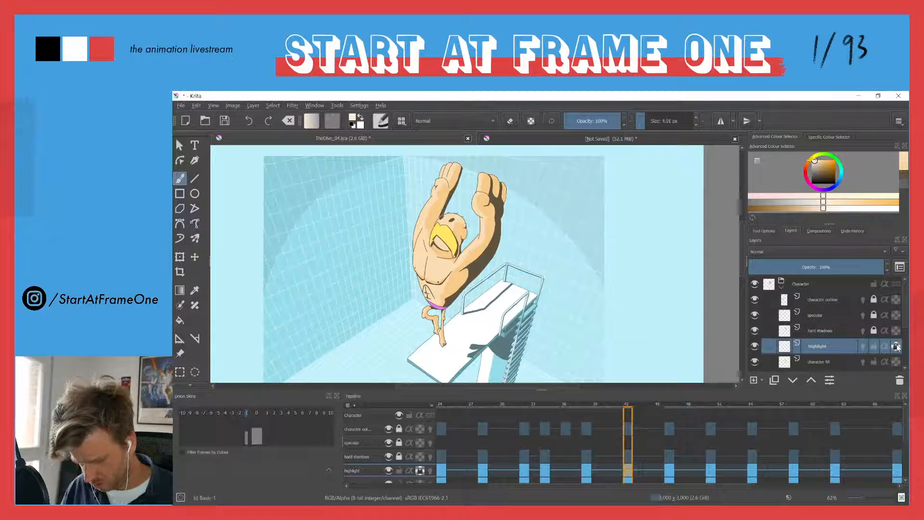
pyautogui.keyDown('shift'); pyautogui.moveTo(401, 221); pyautogui.dragTo(590, 221); pyautogui.keyUp('shift')
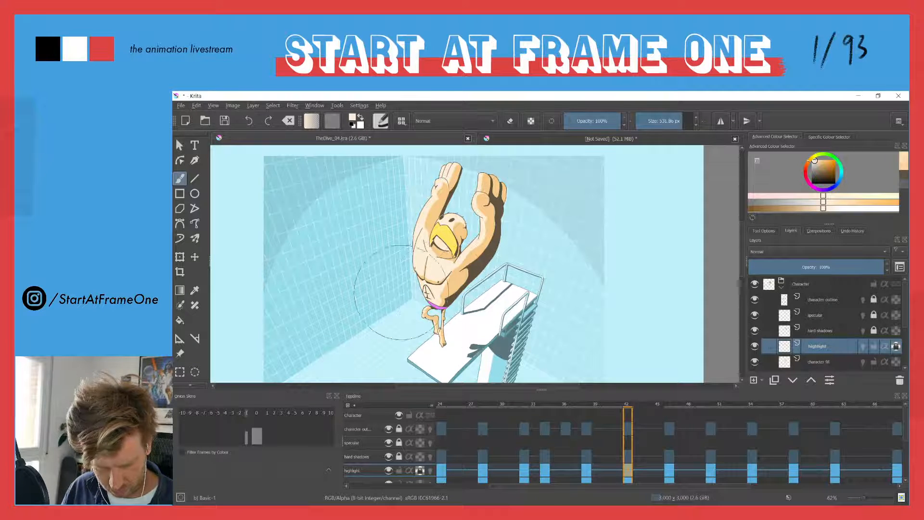
# Brush the lighter skin tone over the existing highlights on the following keyframes, from frame 46 through to the crossed-arms pose at frame 68
pyautogui.press('.')
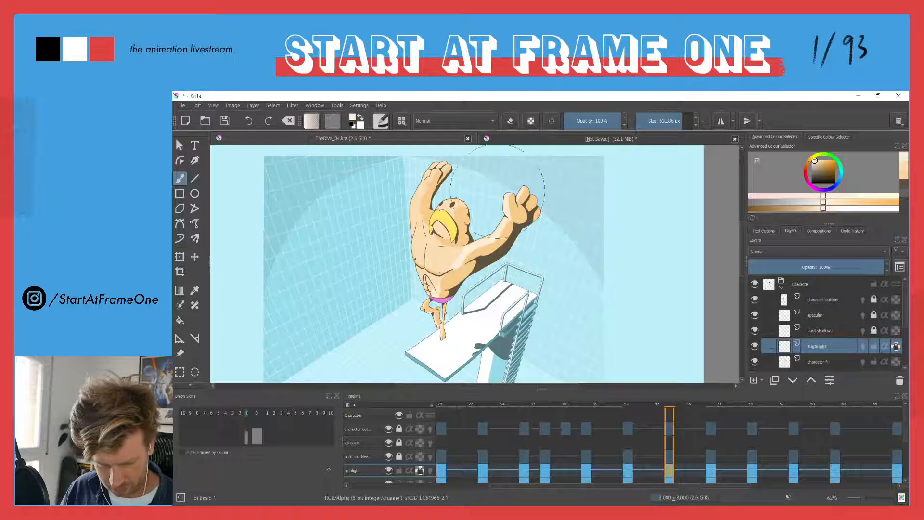
pyautogui.press('.')
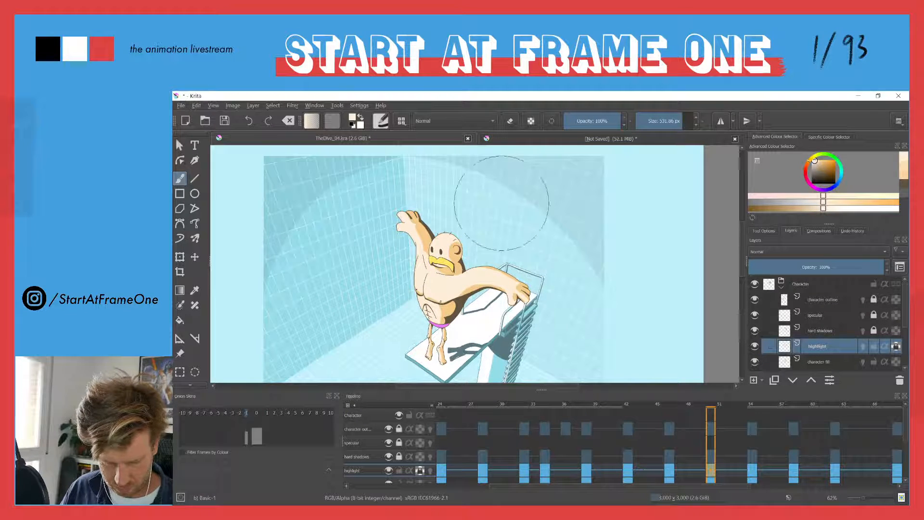
pyautogui.press('.')
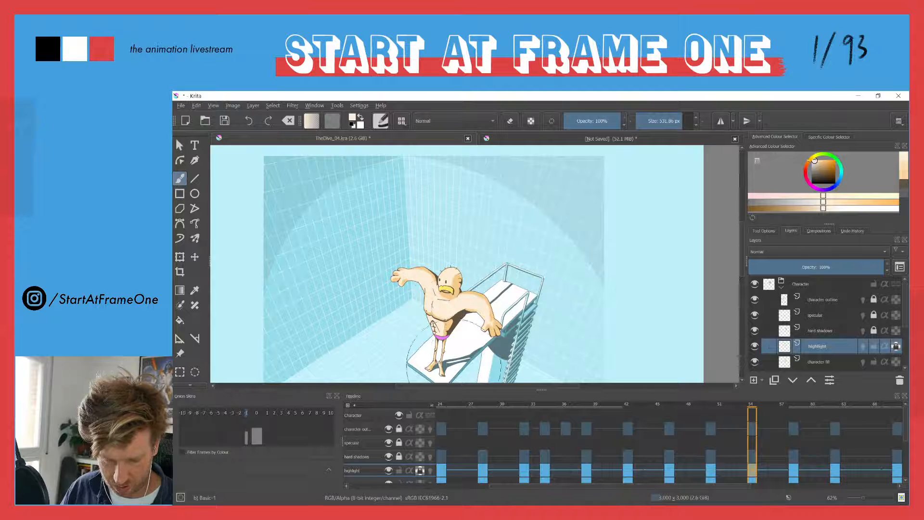
pyautogui.press('.')
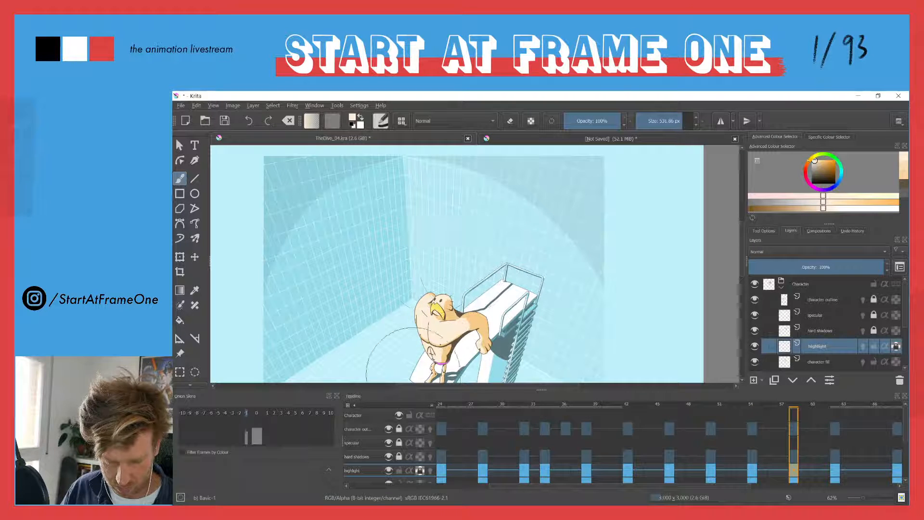
pyautogui.press('Right')
pyautogui.moveTo(382, 332); pyautogui.dragTo(416, 331)
pyautogui.press('.')
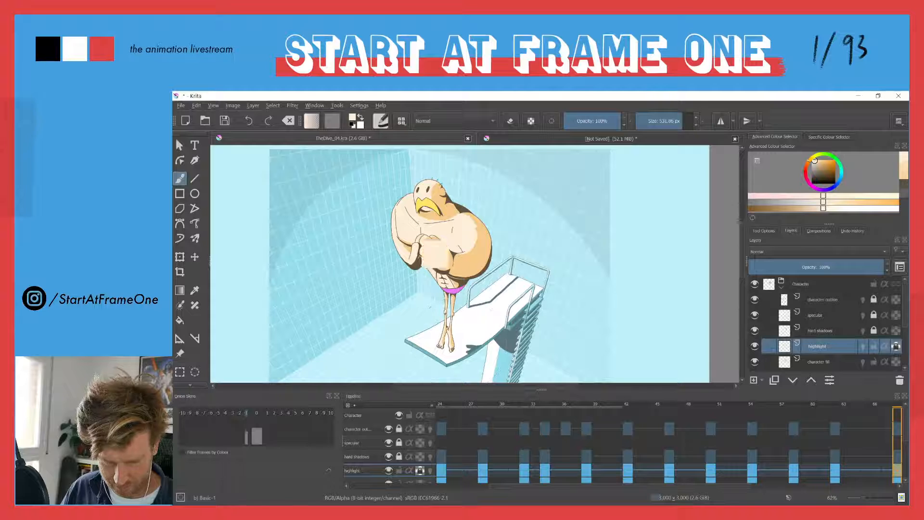
# Step back through the keyframes from frame 68 to frame 20 and compare the highlight colour on each pose
pyautogui.press(',')
pyautogui.press(',')
pyautogui.press(',')
pyautogui.press(',')
pyautogui.press(',')
pyautogui.press(',')
pyautogui.press(',')
pyautogui.press(',')
pyautogui.press(',')
pyautogui.press(',')
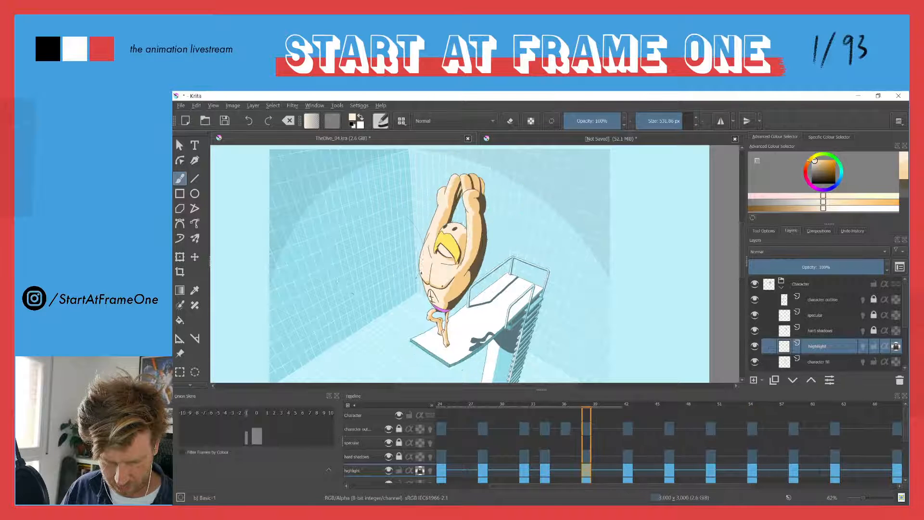
pyautogui.press(',')
pyautogui.press(',')
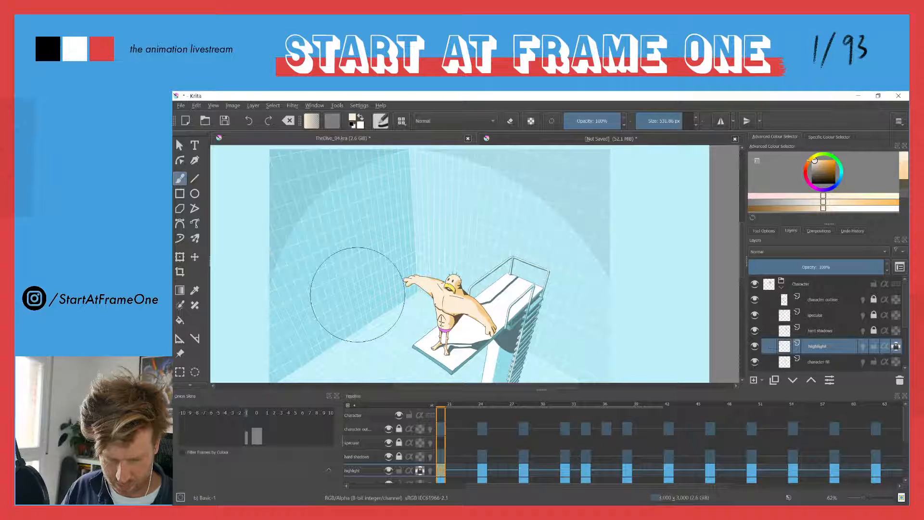
# Show only the canvas and review the diver's highlights during animation playback
pyautogui.press('Tab')
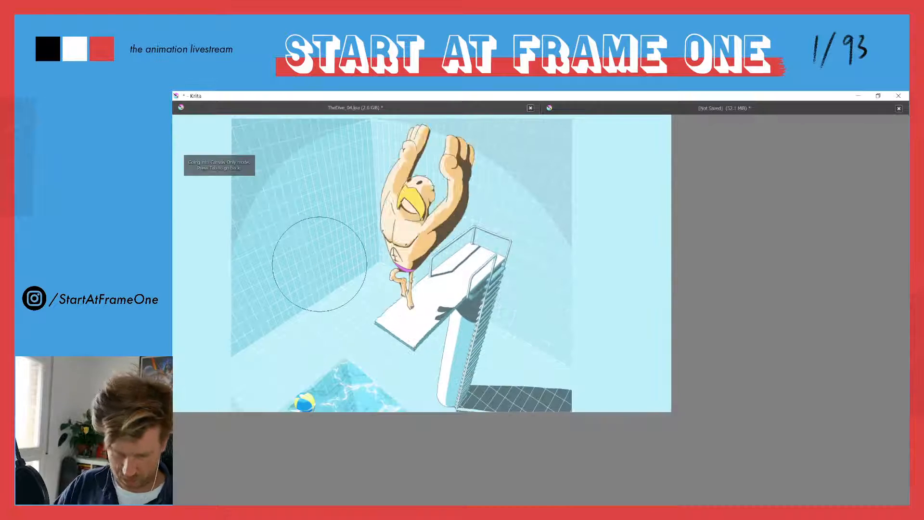
pyautogui.moveTo(337, 207)
pyautogui.mouseDown()
pyautogui.moveTo(383, 244)
pyautogui.moveTo(415, 200)
pyautogui.moveTo(447, 200)
pyautogui.mouseUp()
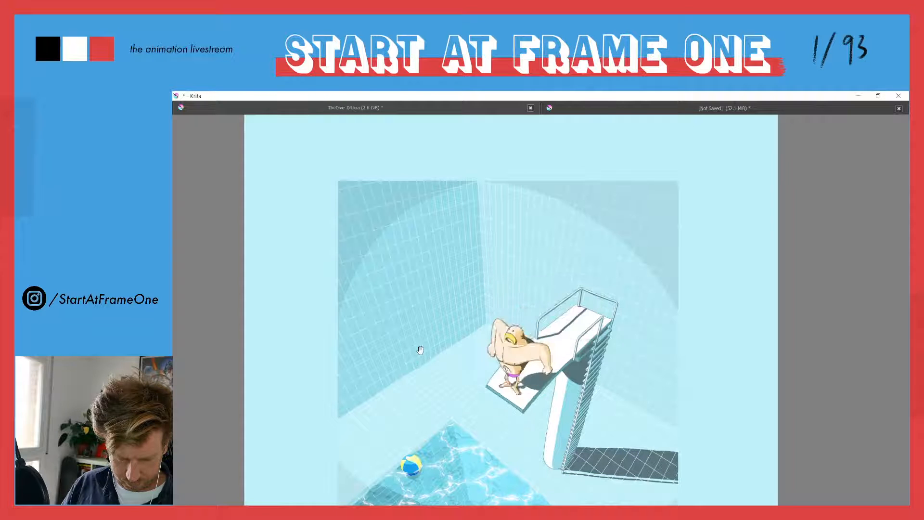
pyautogui.moveTo(419, 378); pyautogui.dragTo(412, 326)
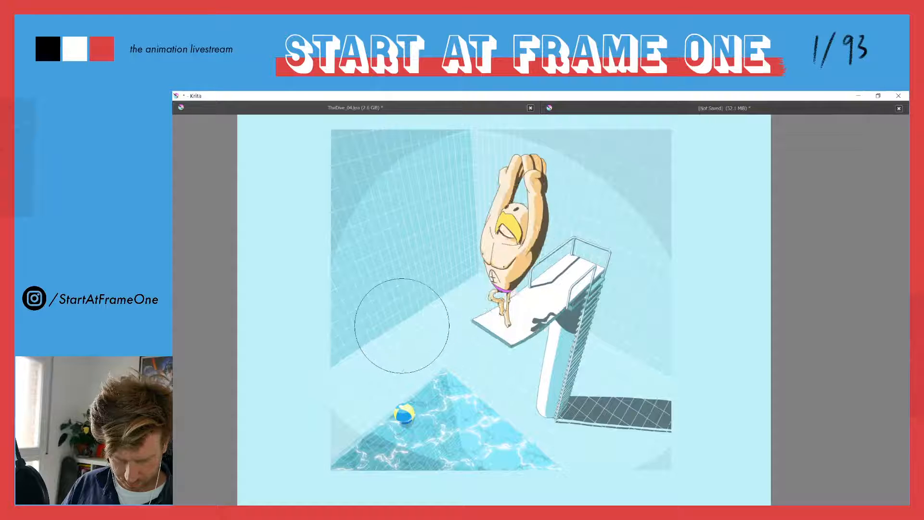
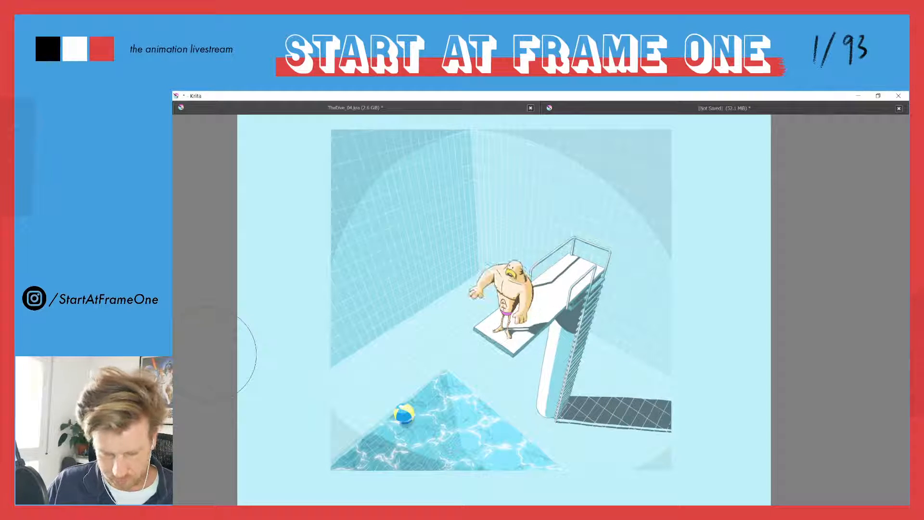
# Bring back the full interface, fit the whole scene in view and reduce the brush size to about 33 px
pyautogui.press('Tab')
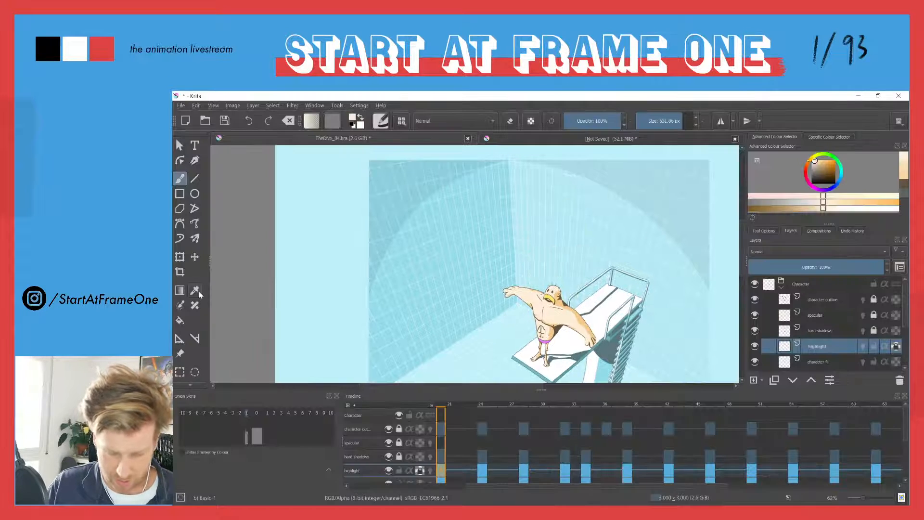
pyautogui.moveTo(451, 273); pyautogui.dragTo(448, 326)
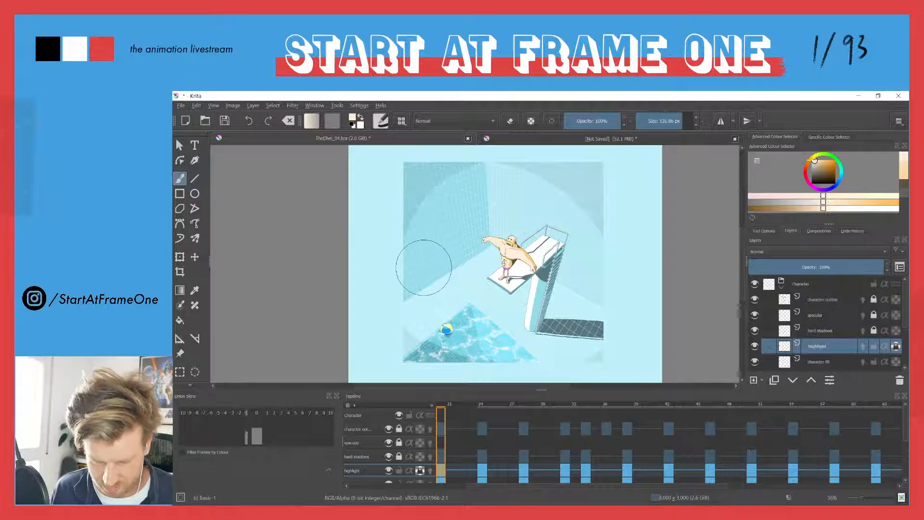
pyautogui.keyDown('shift'); pyautogui.moveTo(422, 267); pyautogui.dragTo(313, 267); pyautogui.keyUp('shift')
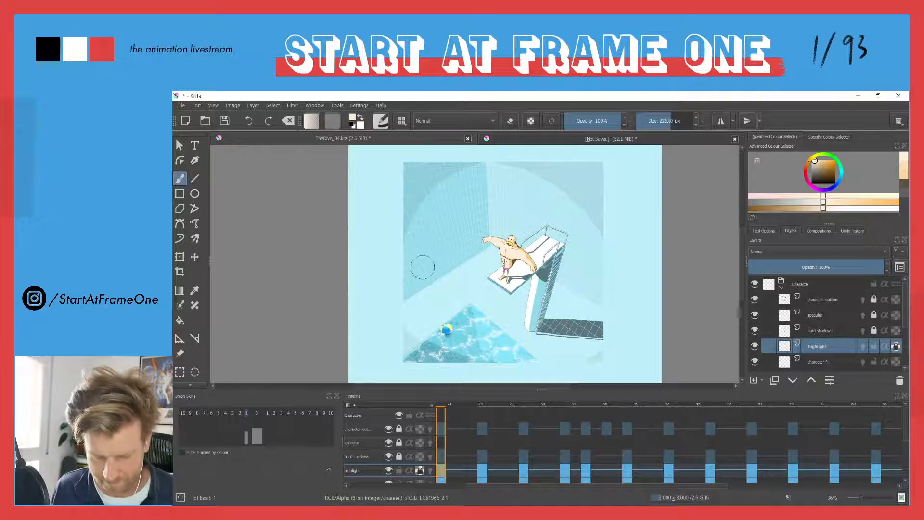
pyautogui.keyDown('shift'); pyautogui.moveTo(431, 294); pyautogui.dragTo(354, 294); pyautogui.keyUp('shift')
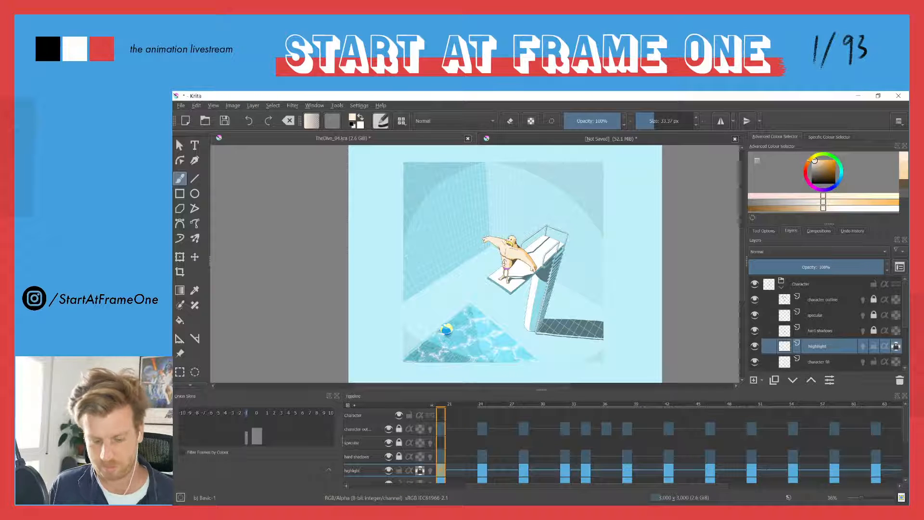
# Play the animation and step back and forth through the keyframes to examine the diver's highlights, returning to frame 0
pyautogui.press('space')
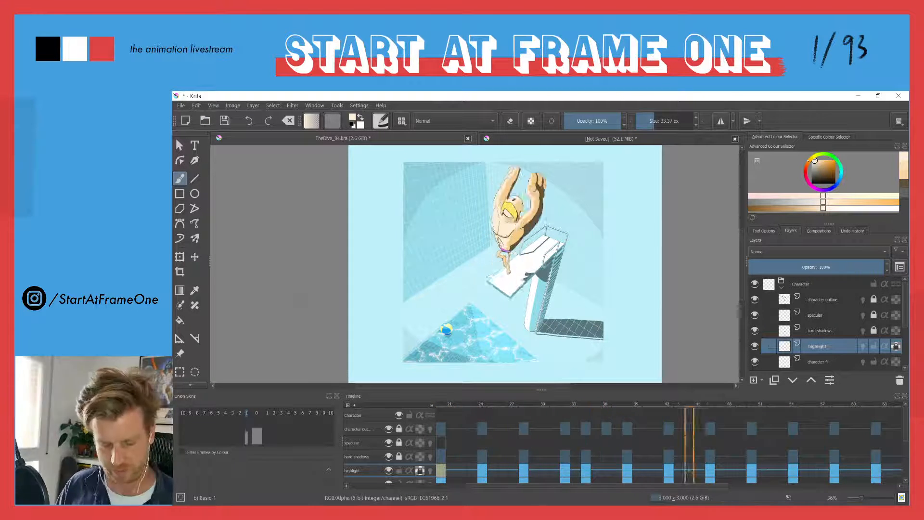
pyautogui.click(439, 406)
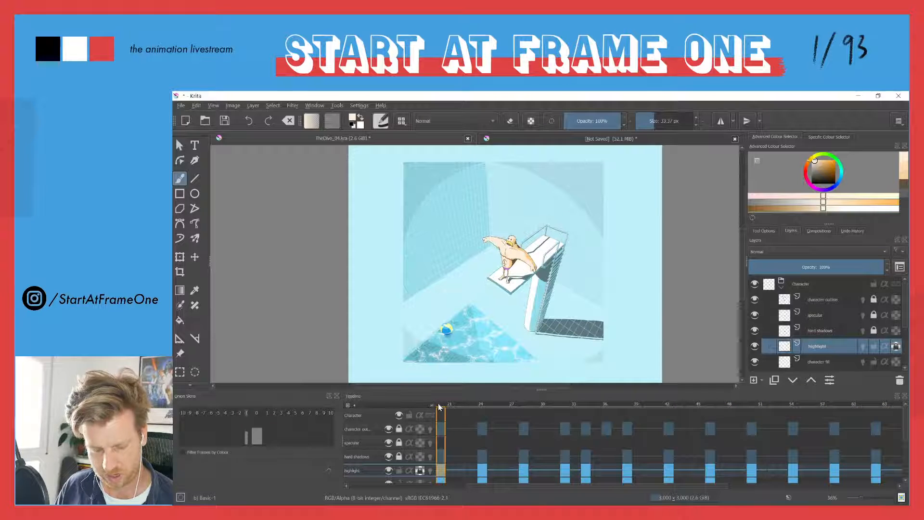
pyautogui.click(484, 472)
pyautogui.press(',')
pyautogui.press('.')
pyautogui.press('.')
pyautogui.press('.')
pyautogui.press('.')
pyautogui.press('.')
pyautogui.press('.')
pyautogui.press(',')
pyautogui.press(',')
pyautogui.press(',')
pyautogui.press(',')
pyautogui.press(',')
pyautogui.press(',')
pyautogui.press(',')
pyautogui.press(',')
pyautogui.press('.')
pyautogui.press(',')
pyautogui.press('Right')
pyautogui.press('Right')
pyautogui.press('Right')
pyautogui.press('Right')
pyautogui.press('Right')
pyautogui.press('Right')
pyautogui.press('Right')
pyautogui.press('Right')
pyautogui.press('Right')
pyautogui.press('Right')
pyautogui.press('Right')
pyautogui.press('Right')
pyautogui.press('Right')
pyautogui.press('Left')
pyautogui.press('Left')
pyautogui.press('Left')
pyautogui.press('Left')
pyautogui.press('Left')
pyautogui.press(',')
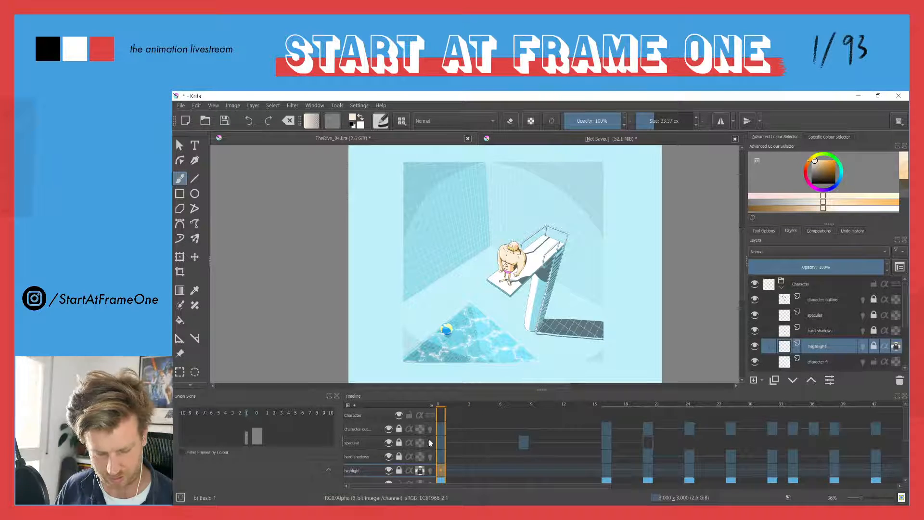
# Unlock and select the specular layer at frame 0, and set the brush size to 7 px for work on the diver's upper body
pyautogui.click(399, 443)
pyautogui.moveTo(516, 257); pyautogui.dragTo(516, 101)
pyautogui.keyDown('ctrl'); pyautogui.click(518, 276); pyautogui.keyUp('ctrl')
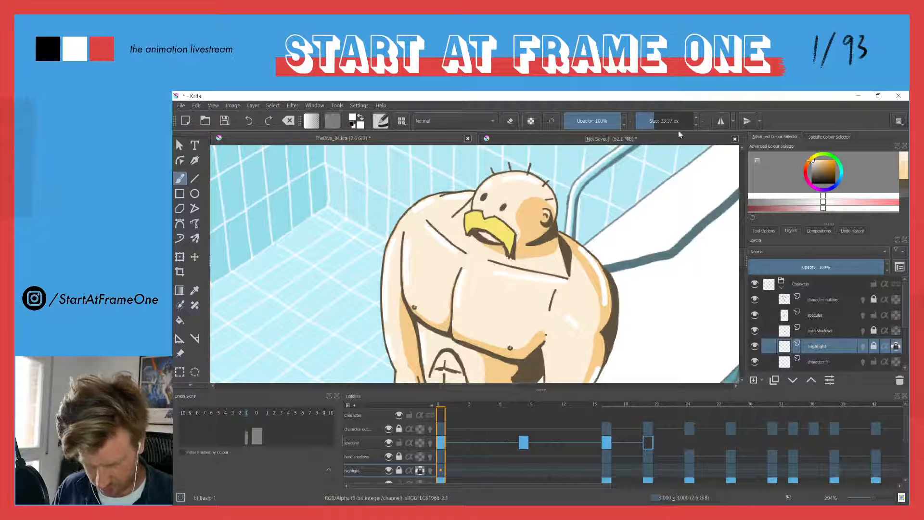
pyautogui.rightClick(667, 121)
pyautogui.write('10')
pyautogui.press('Return')
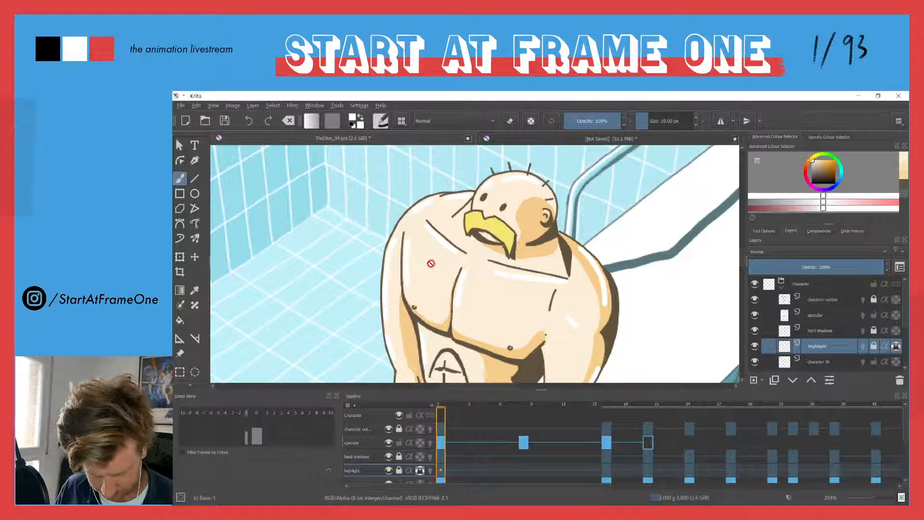
pyautogui.click(818, 316)
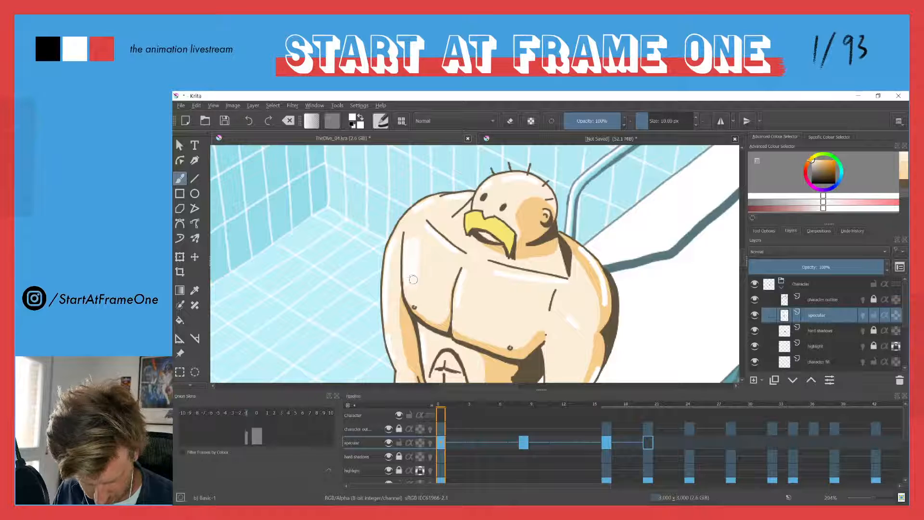
pyautogui.scroll(-3, 695, 126)
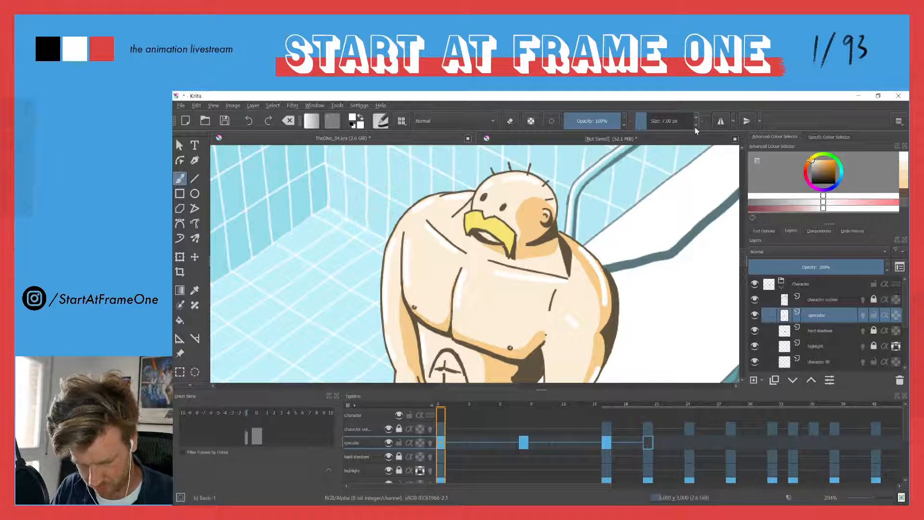
# Undo the test stroke on the chest and enable pressure-controlled size for the Basic-1 brush
pyautogui.moveTo(416, 238); pyautogui.dragTo(415, 290)
pyautogui.hotkey('ctrl', 'z')
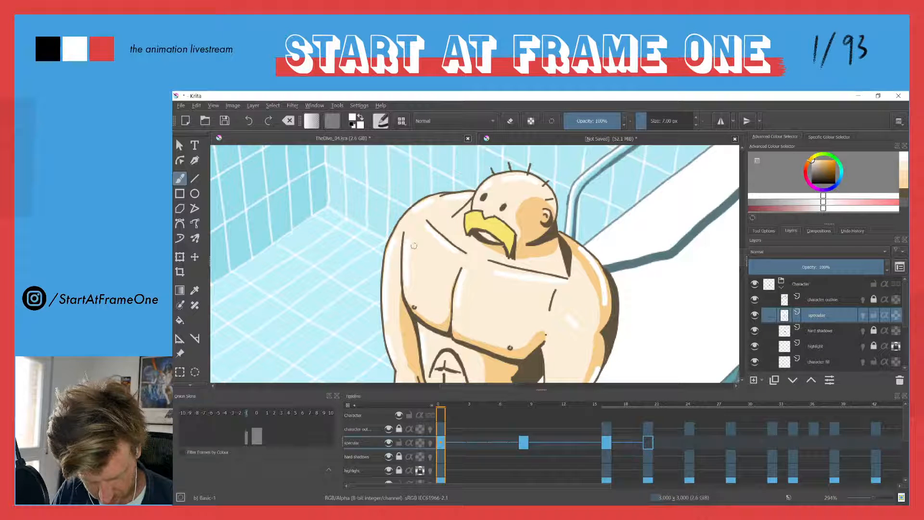
pyautogui.click(381, 121)
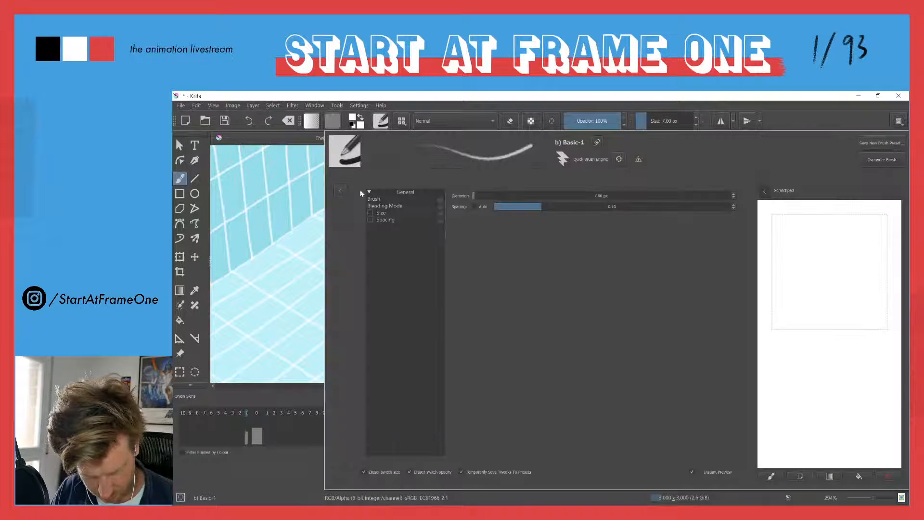
pyautogui.click(371, 213)
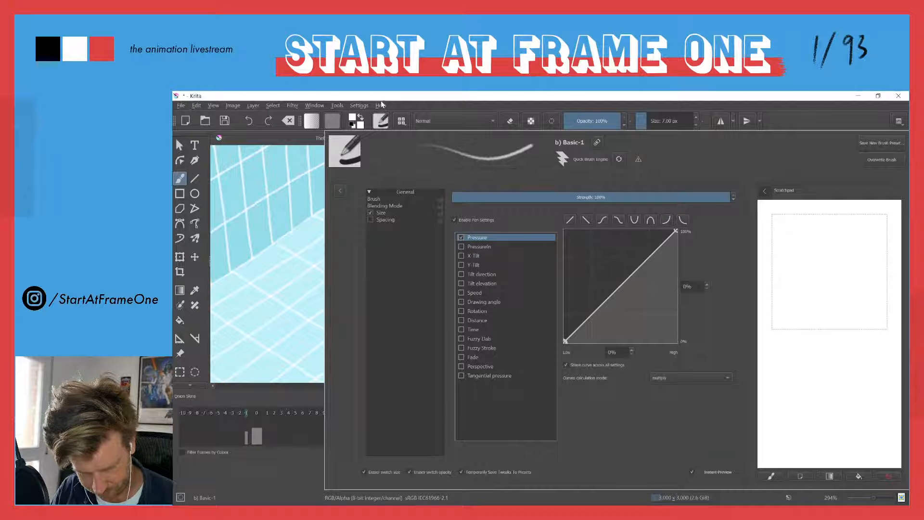
pyautogui.click(381, 98)
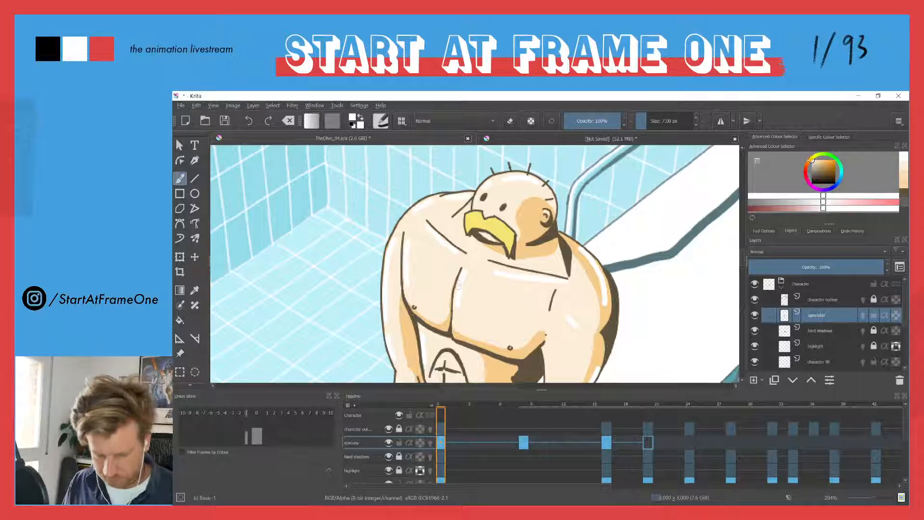
# Compare the specular marks on frames 0 and 8, and remove the specular layer's keyframe at frame 8
pyautogui.hotkey('ctrl', 'Right')
pyautogui.hotkey('ctrl', 'Left')
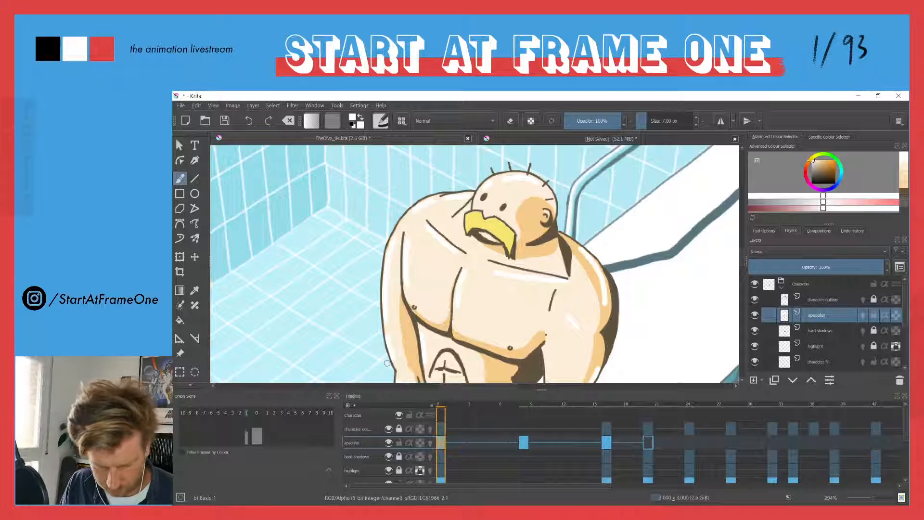
pyautogui.hotkey('ctrl', 'Right')
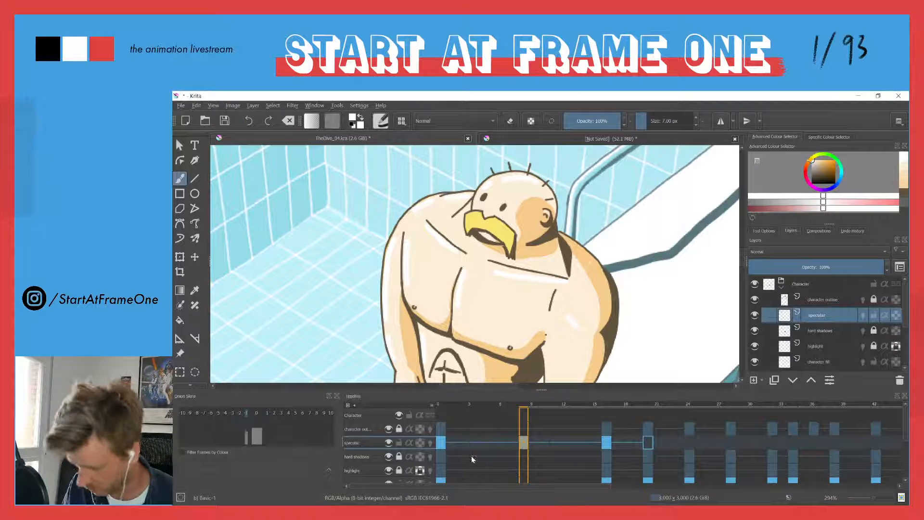
pyautogui.rightClick(523, 447)
pyautogui.click(539, 412)
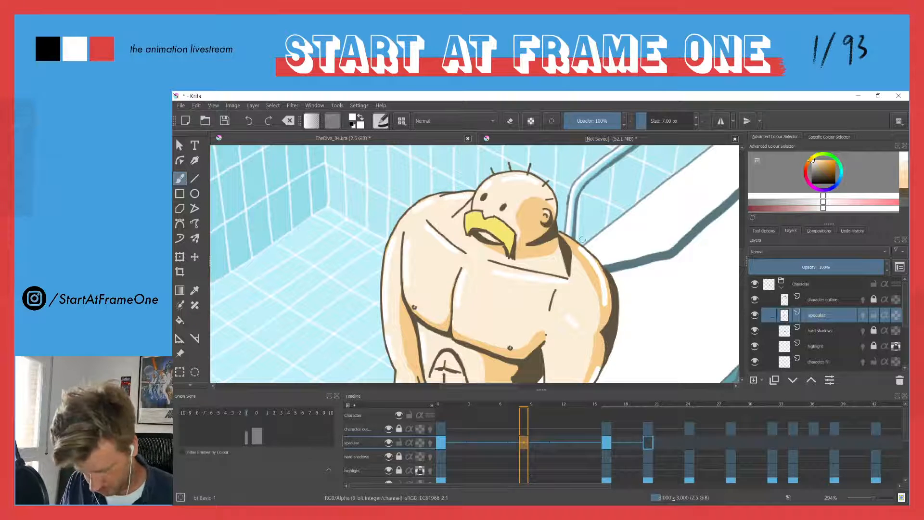
# Try deleting the specular marks along the shaded outer arm at frame 8, and remove the keyframe this adds
pyautogui.press('l')
pyautogui.moveTo(579, 236)
pyautogui.mouseDown()
pyautogui.moveTo(605, 264)
pyautogui.moveTo(580, 252)
pyautogui.mouseUp()
pyautogui.press('Delete')
pyautogui.moveTo(578, 324)
pyautogui.mouseDown()
pyautogui.moveTo(571, 218)
pyautogui.moveTo(573, 310)
pyautogui.moveTo(587, 252)
pyautogui.mouseUp()
pyautogui.click(548, 225)
pyautogui.click(440, 406)
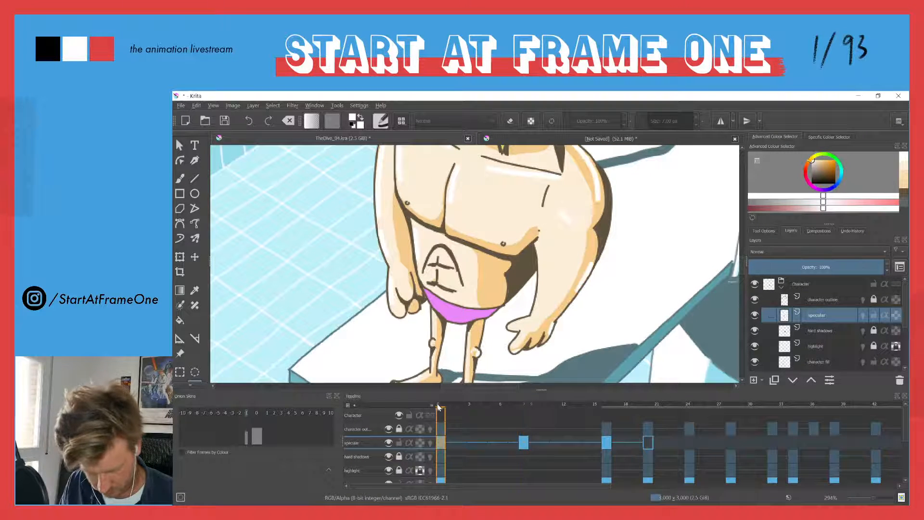
pyautogui.click(521, 443)
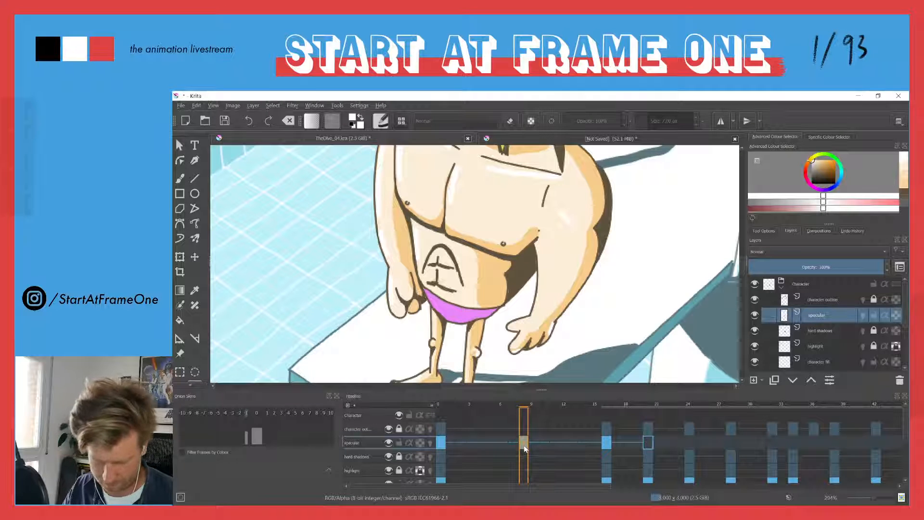
pyautogui.rightClick(523, 446)
pyautogui.click(540, 412)
# Select the specular marks along the shaded outer shoulder and arm freehand at frame 0, delete them and clear the selection
pyautogui.click(440, 407)
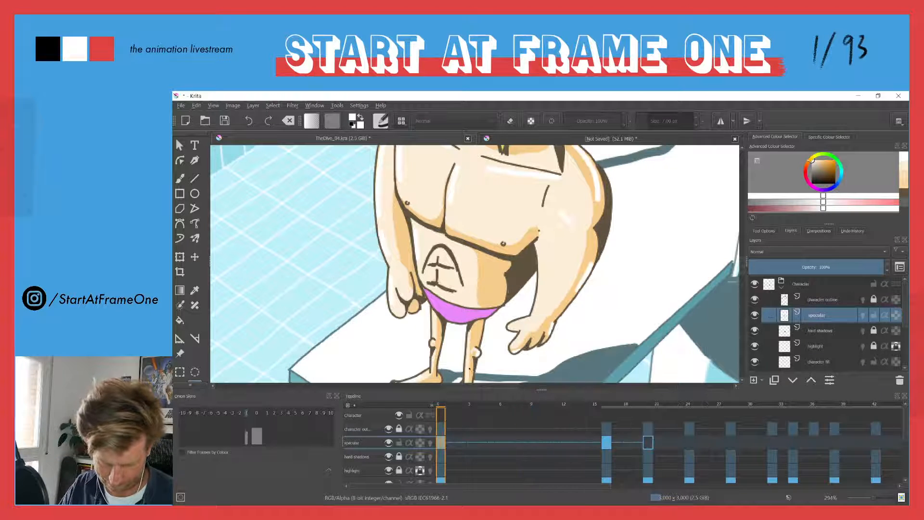
pyautogui.moveTo(570, 159)
pyautogui.mouseDown()
pyautogui.moveTo(546, 206)
pyautogui.moveTo(564, 372)
pyautogui.moveTo(566, 205)
pyautogui.mouseUp()
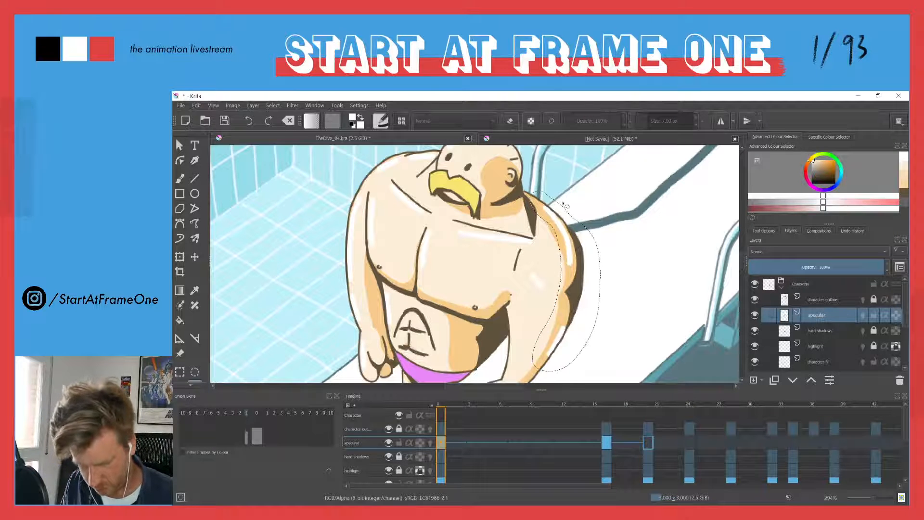
pyautogui.press('Delete')
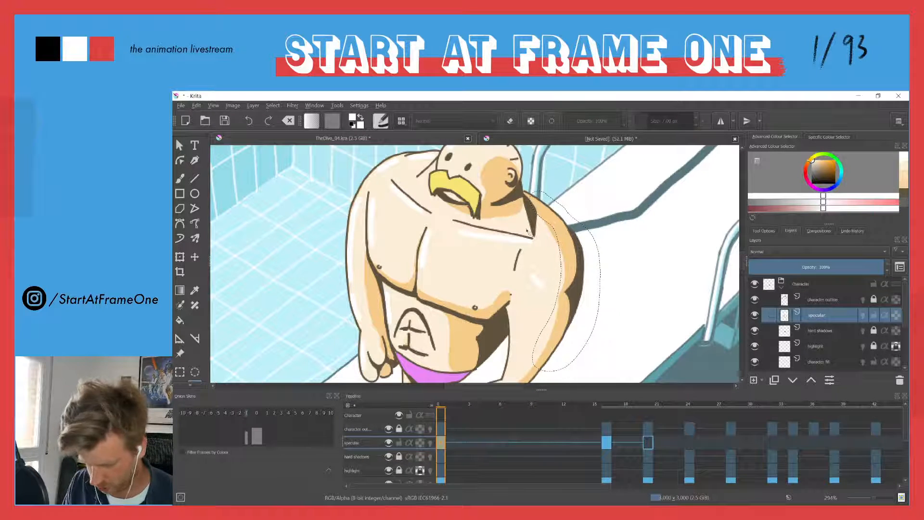
pyautogui.hotkey('ctrl', 'shift', 'a')
# Touch up the white specular accents on the diver's body at frame 0 and compare them with the frame 16 pose
pyautogui.moveTo(400, 231); pyautogui.dragTo(458, 174)
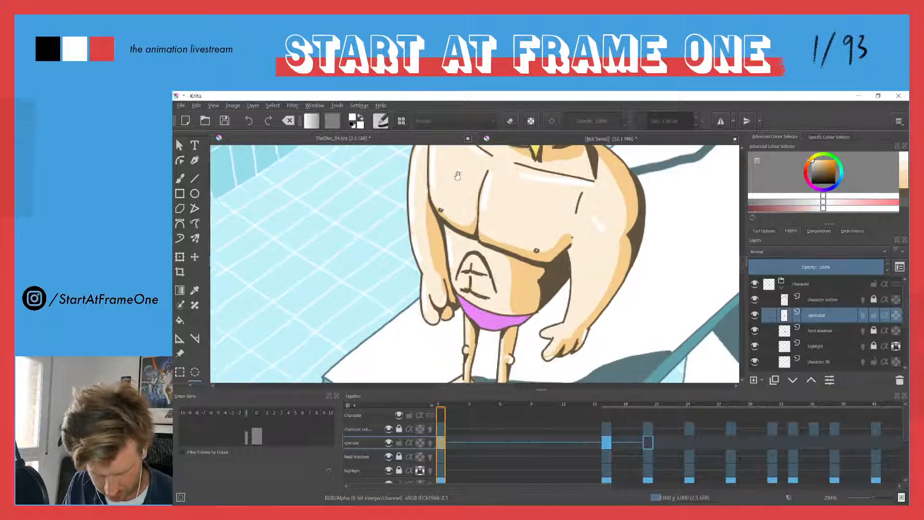
pyautogui.moveTo(451, 215); pyautogui.dragTo(460, 193)
pyautogui.press('b')
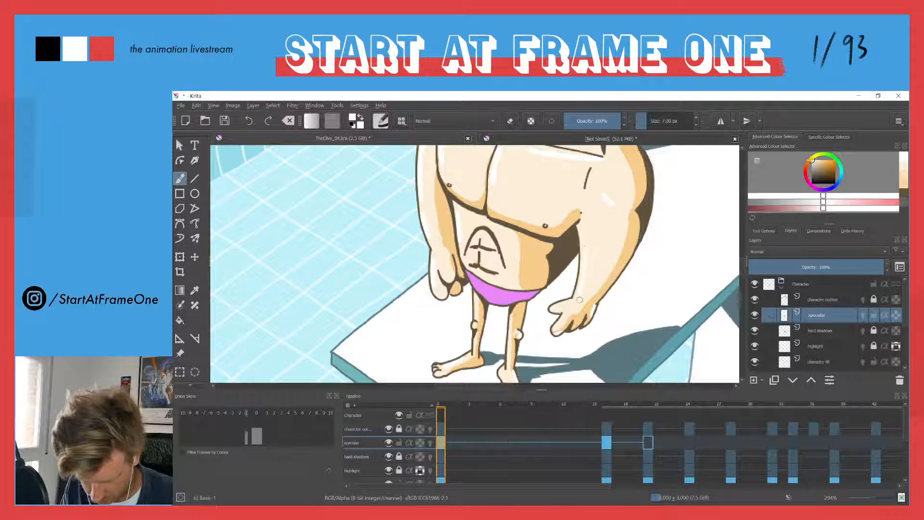
pyautogui.moveTo(461, 239); pyautogui.dragTo(483, 293)
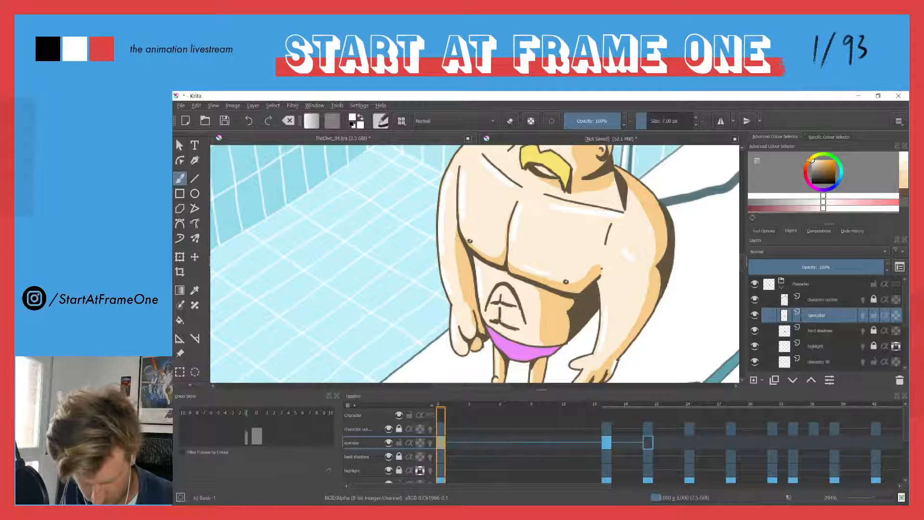
pyautogui.moveTo(476, 208); pyautogui.dragTo(450, 189)
pyautogui.press('.')
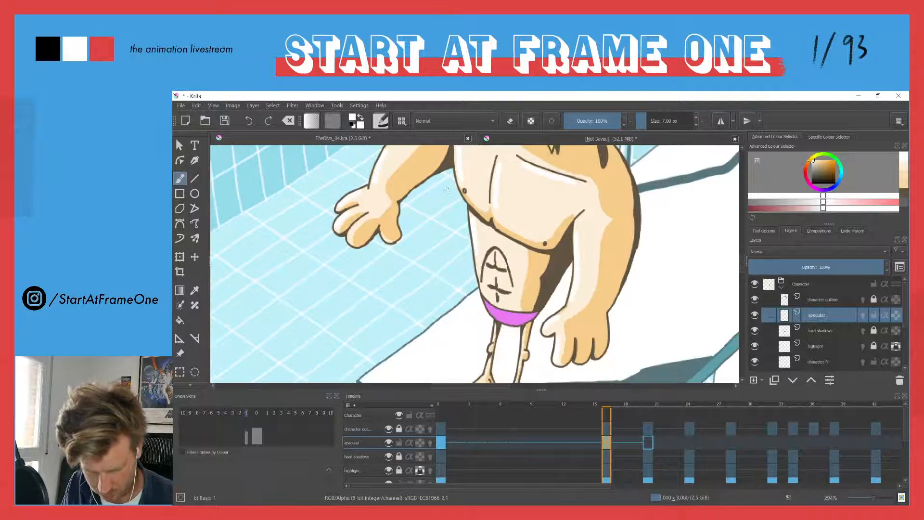
pyautogui.press(',')
pyautogui.press('.')
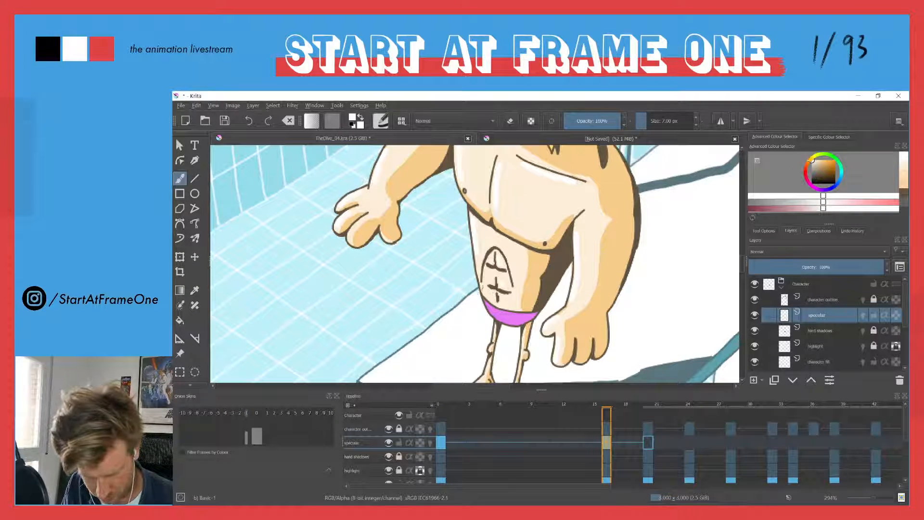
pyautogui.press('ctrl')
# Paint white specular accents on the outstretched hand and the top of the diver's head at frame 20
pyautogui.press('.')
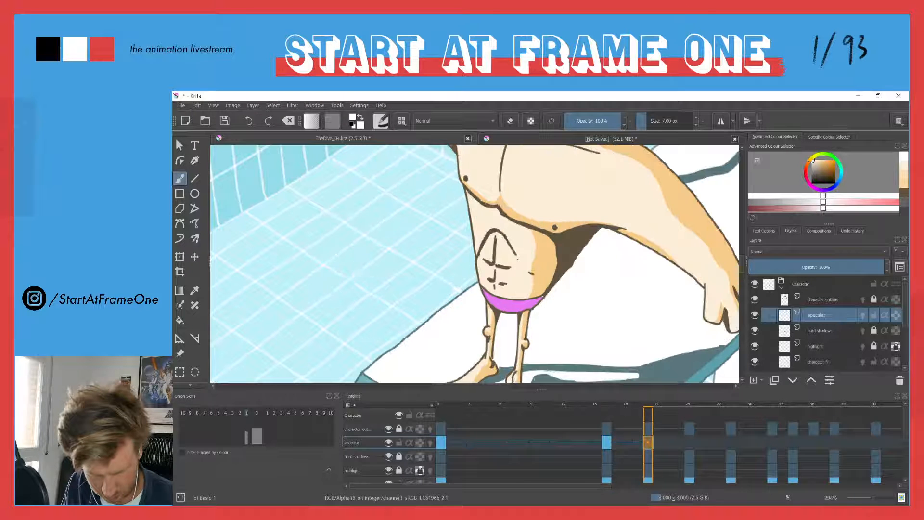
pyautogui.moveTo(467, 194); pyautogui.dragTo(528, 353)
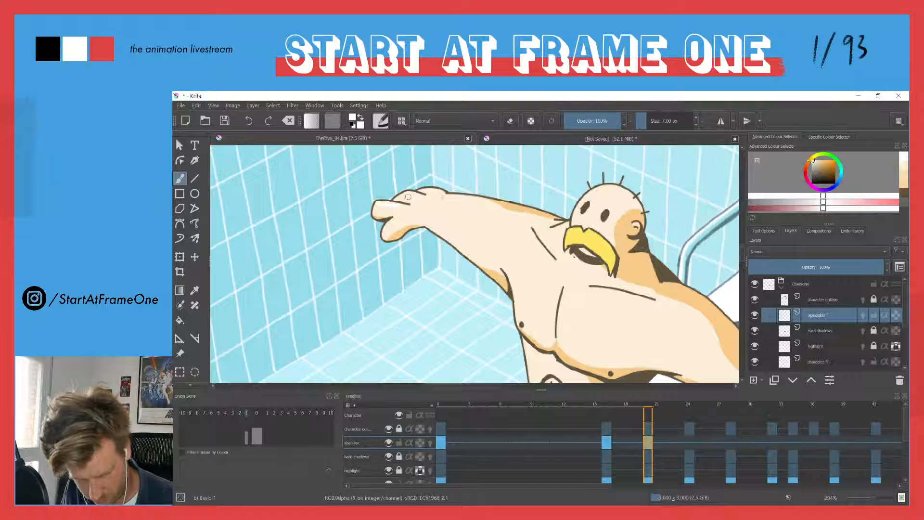
pyautogui.moveTo(427, 188); pyautogui.dragTo(439, 192)
pyautogui.moveTo(607, 189); pyautogui.dragTo(620, 190)
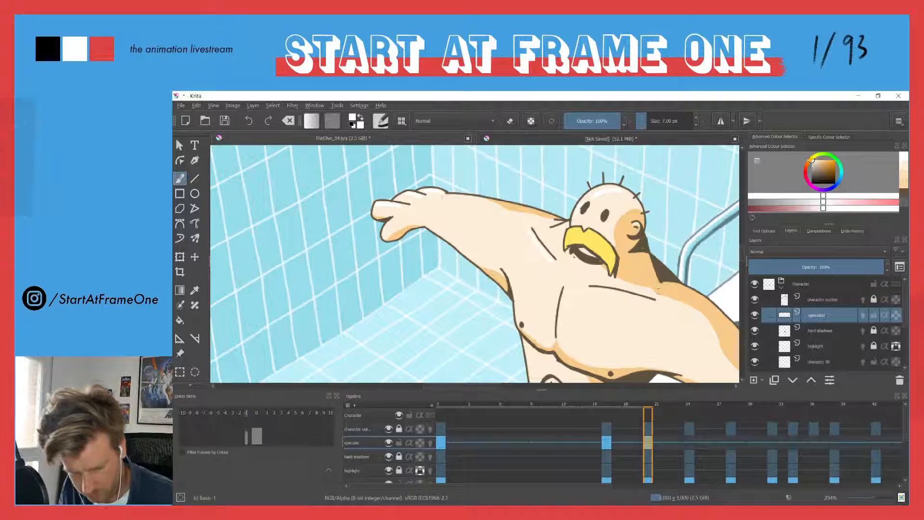
# Paint white specular accents across the diver's chest and outer arm at frame 20
pyautogui.moveTo(605, 292); pyautogui.dragTo(648, 303)
pyautogui.moveTo(567, 291); pyautogui.dragTo(560, 330)
pyautogui.moveTo(445, 293); pyautogui.dragTo(404, 225)
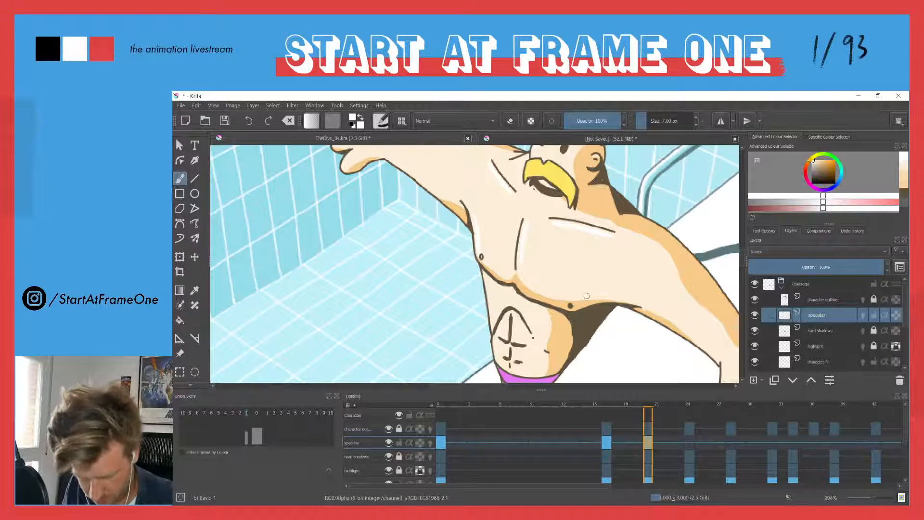
pyautogui.moveTo(463, 271); pyautogui.dragTo(432, 211)
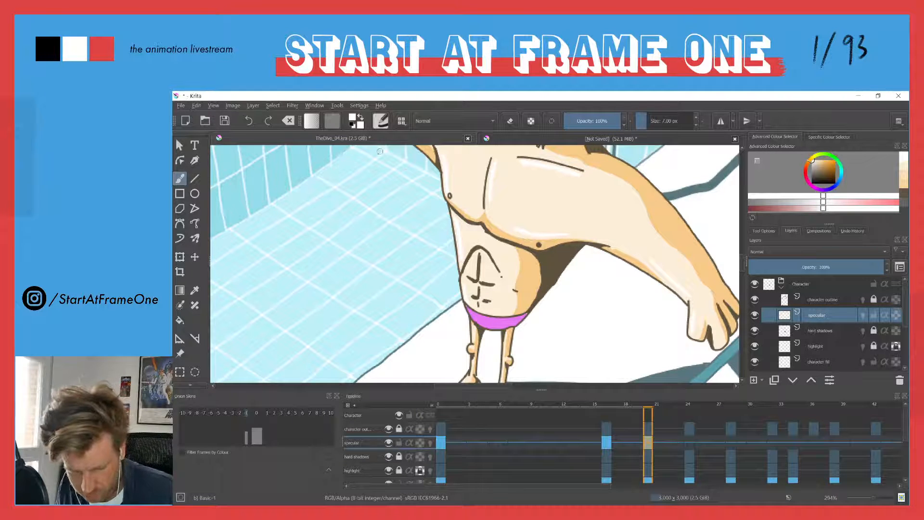
pyautogui.moveTo(441, 152); pyautogui.dragTo(478, 198)
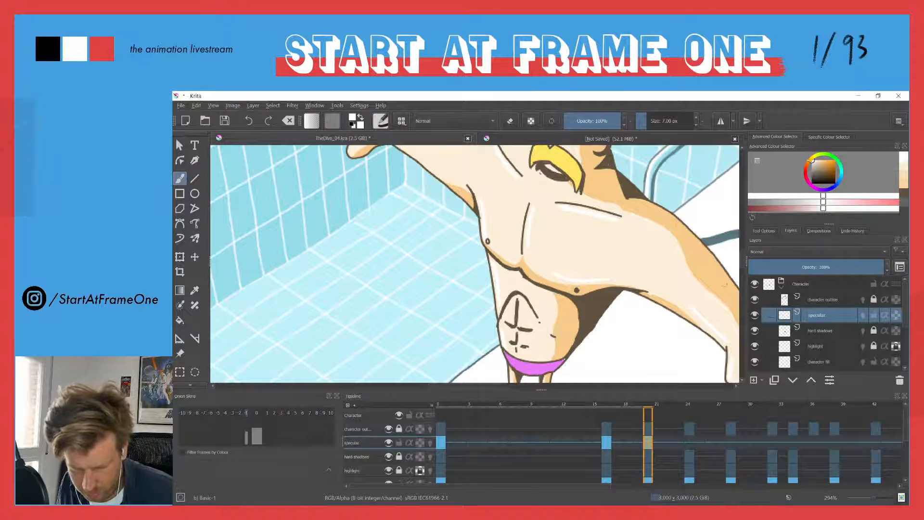
# Paint small white specular accents on the diver's legs and feet at frame 20 and check the whole figure
pyautogui.moveTo(509, 272); pyautogui.dragTo(526, 199)
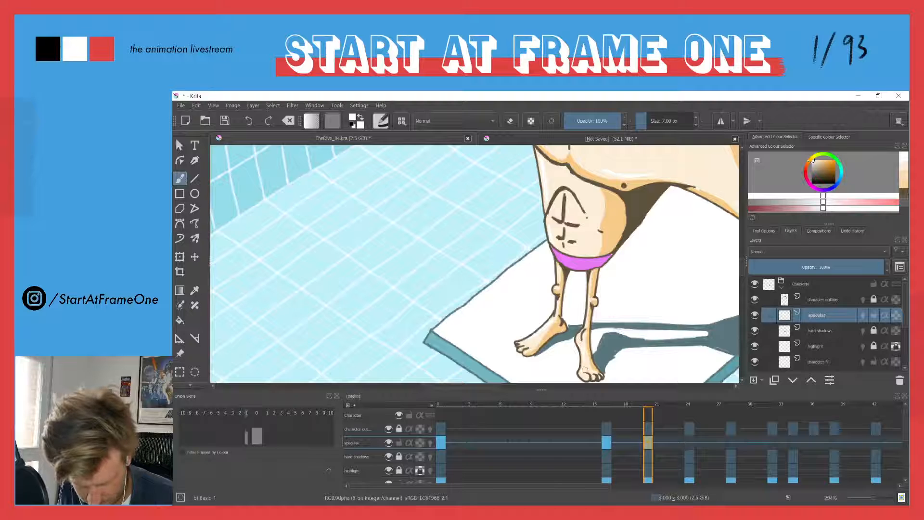
pyautogui.moveTo(582, 374); pyautogui.dragTo(584, 375)
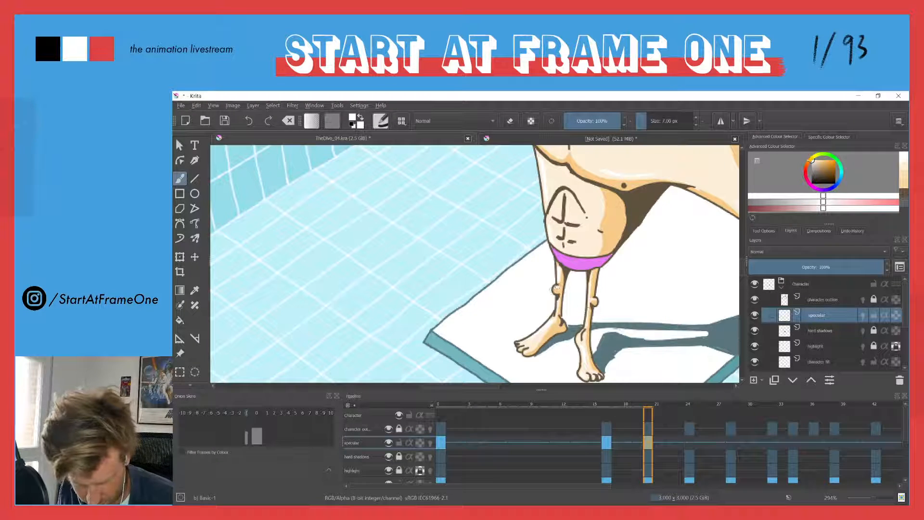
pyautogui.scroll(-4, 428, 263)
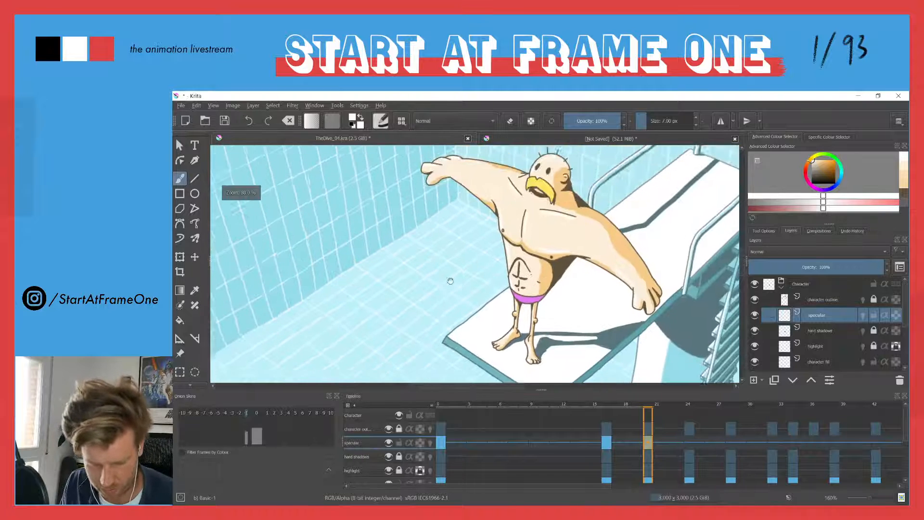
pyautogui.scroll(4, 521, 281)
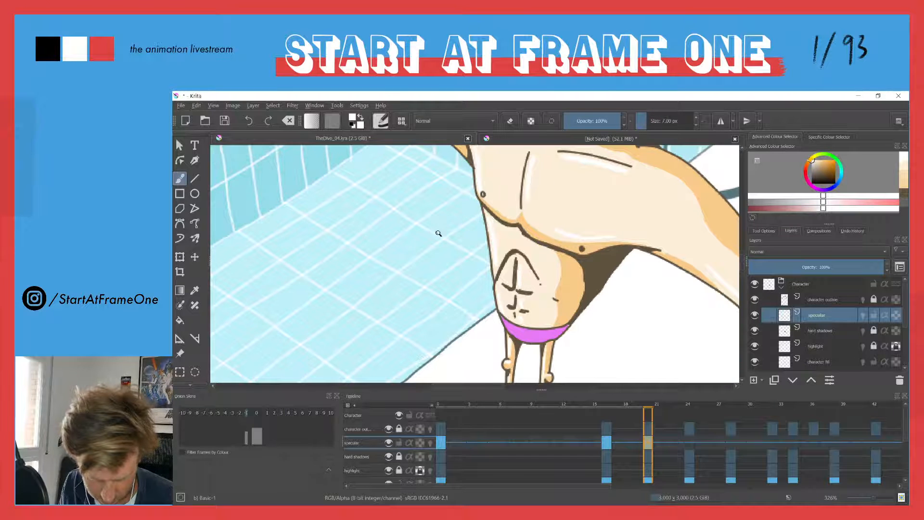
pyautogui.scroll(-4, 438, 229)
pyautogui.moveTo(412, 237); pyautogui.dragTo(424, 271)
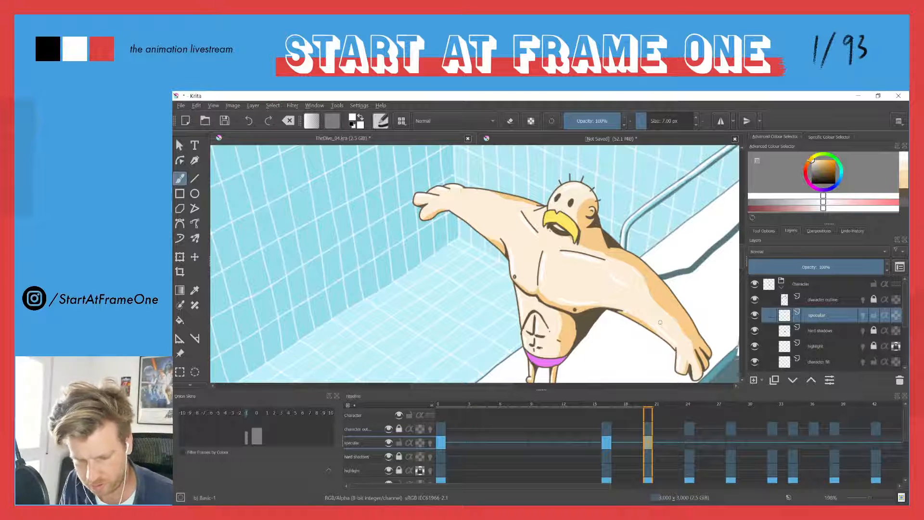
# Retry the specular stroke on the diver's outer shoulder at frame 20, undoing the unwanted versions
pyautogui.hotkey('ctrl', 'z')
pyautogui.moveTo(608, 268); pyautogui.dragTo(624, 282)
pyautogui.hotkey('ctrl', 'z')
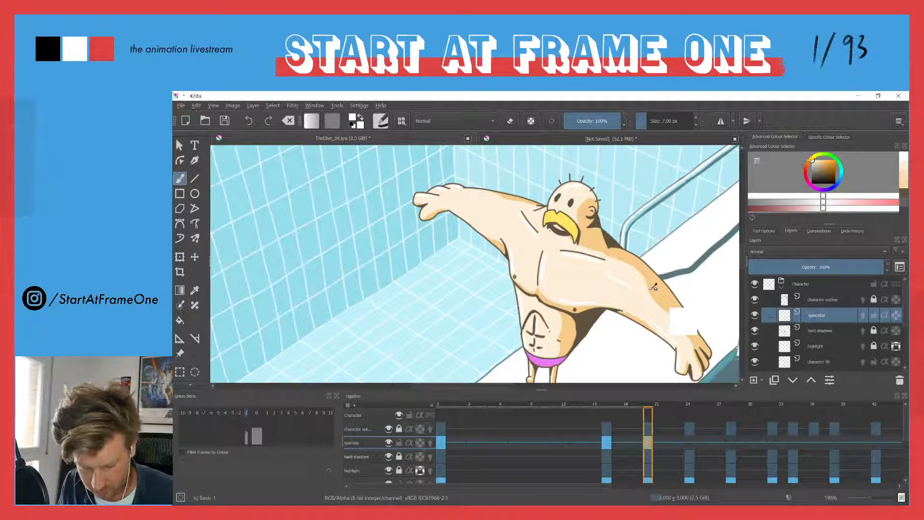
# Clear the specular marks carried over to the diver's pose at frame 24
pyautogui.press('Right')
pyautogui.press('Right')
pyautogui.press('Right')
pyautogui.press('Right')
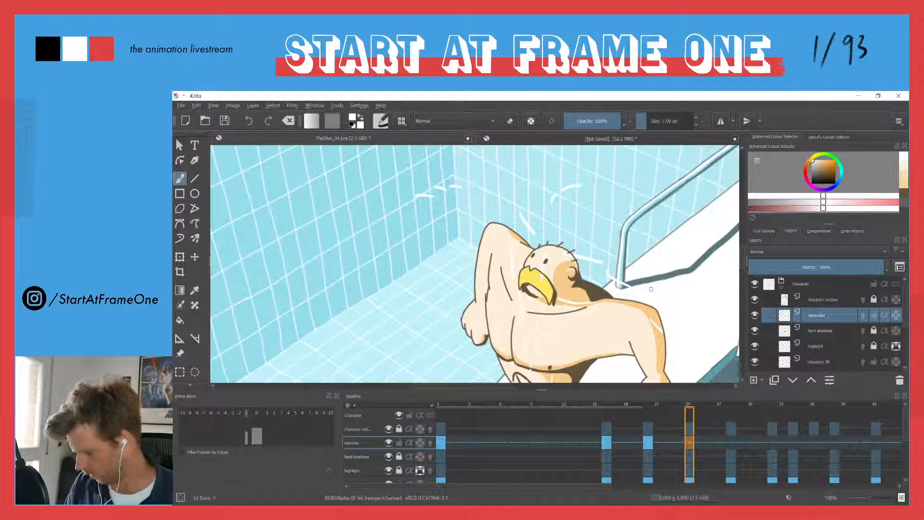
pyautogui.press('Delete')
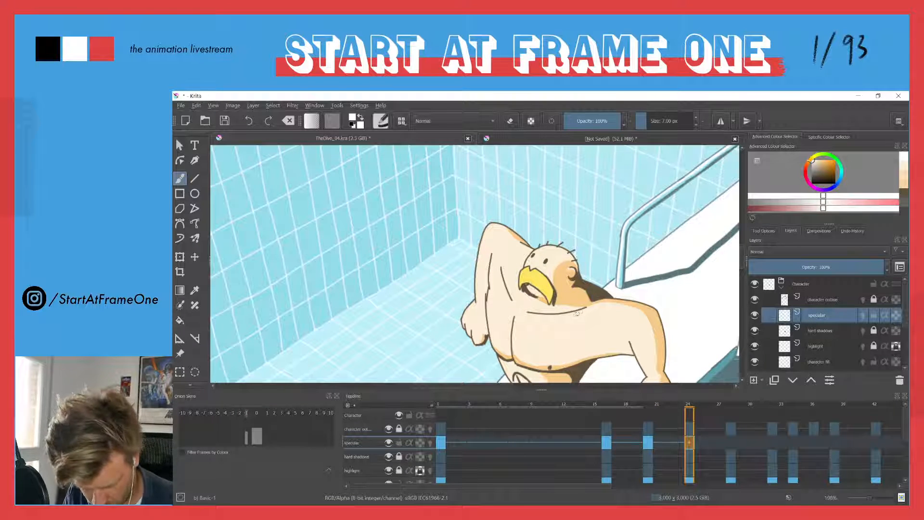
# Paint white specular accents along the diver's collarbone, chest and side at frame 24
pyautogui.moveTo(529, 303); pyautogui.dragTo(523, 310)
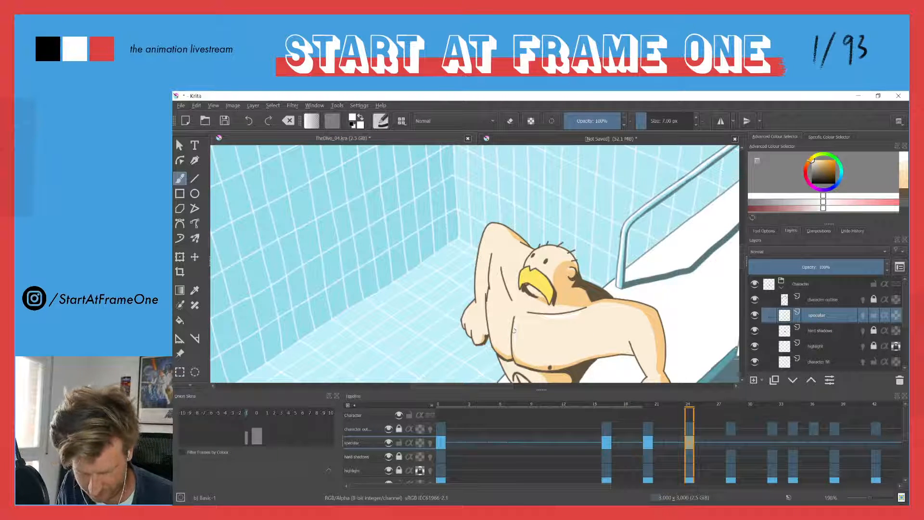
pyautogui.moveTo(517, 320); pyautogui.dragTo(522, 359)
pyautogui.moveTo(488, 307); pyautogui.dragTo(489, 322)
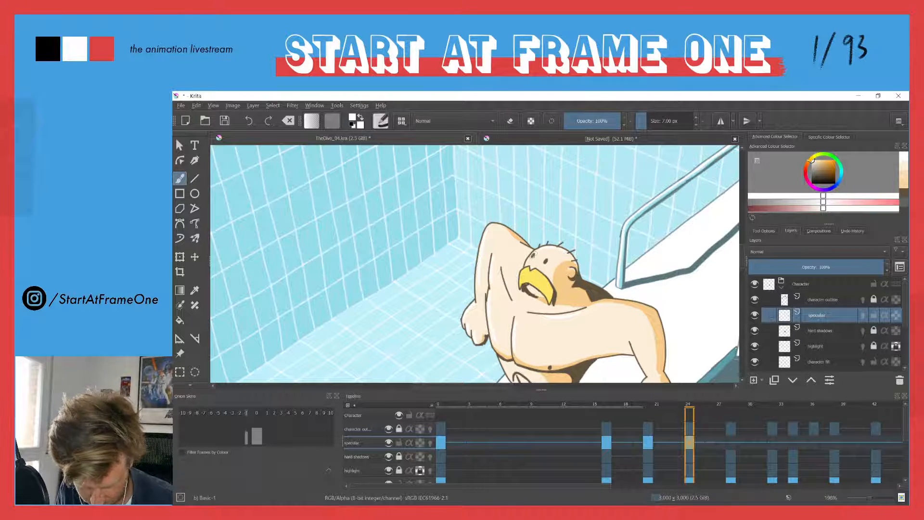
pyautogui.moveTo(501, 322); pyautogui.dragTo(480, 222)
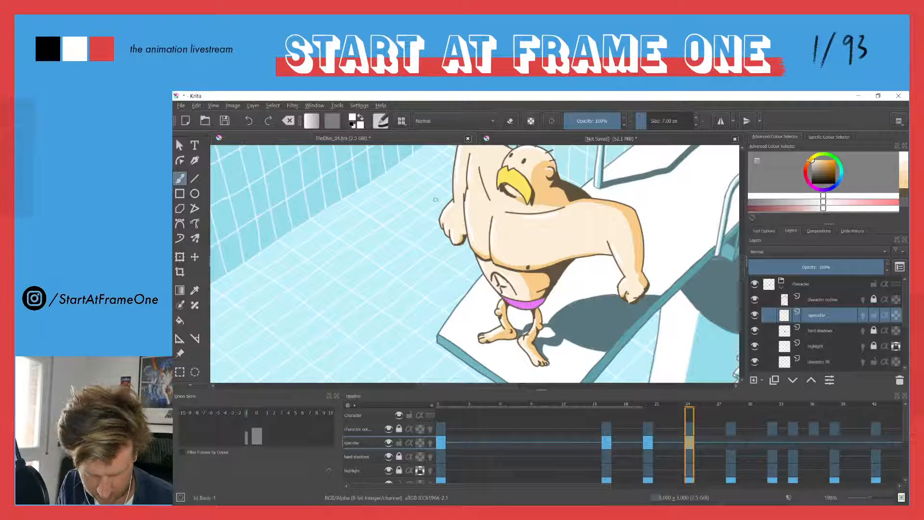
pyautogui.moveTo(432, 201); pyautogui.dragTo(446, 268)
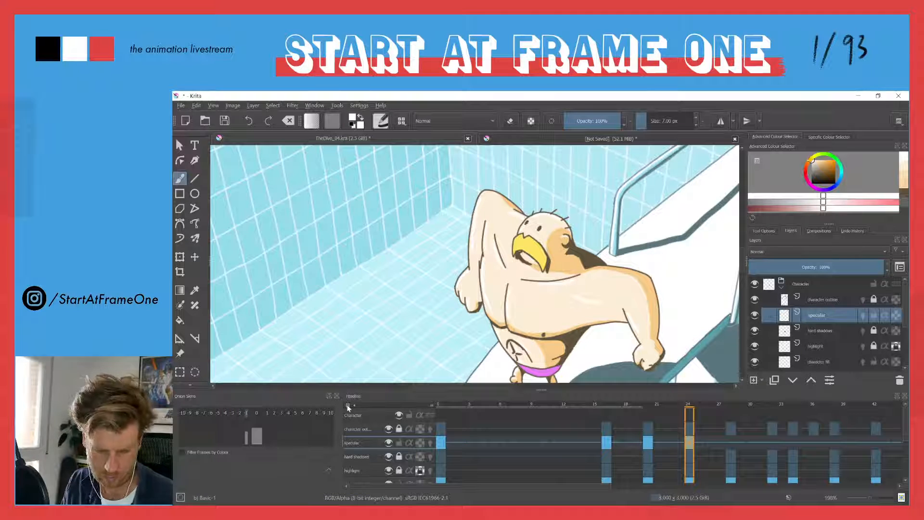
# Start a blank specular drawing at frame 28 and paint white accents on the diver's collarbone, chest and inner arm
pyautogui.press('Right')
pyautogui.press('Right')
pyautogui.press('Right')
pyautogui.press('Right')
pyautogui.press('n')
pyautogui.moveTo(540, 231)
pyautogui.mouseDown()
pyautogui.moveTo(546, 225)
pyautogui.moveTo(523, 273)
pyautogui.mouseUp()
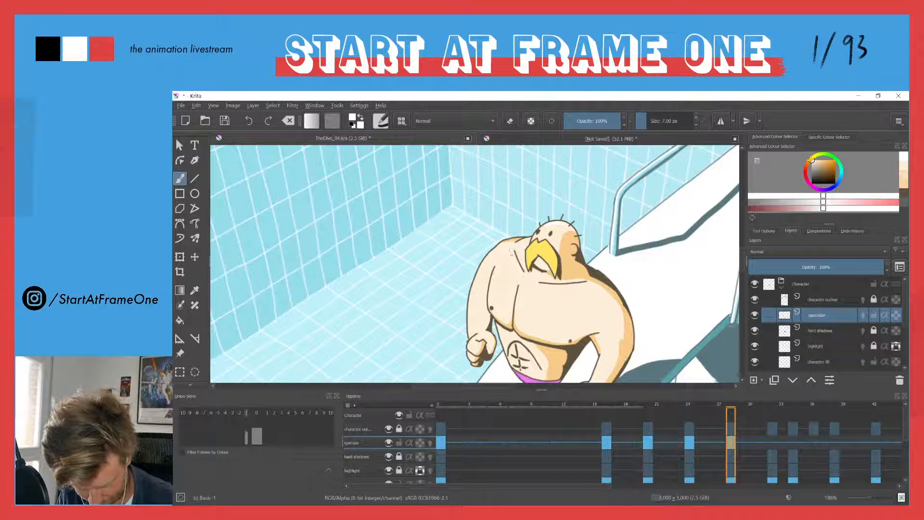
pyautogui.moveTo(522, 291); pyautogui.dragTo(519, 308)
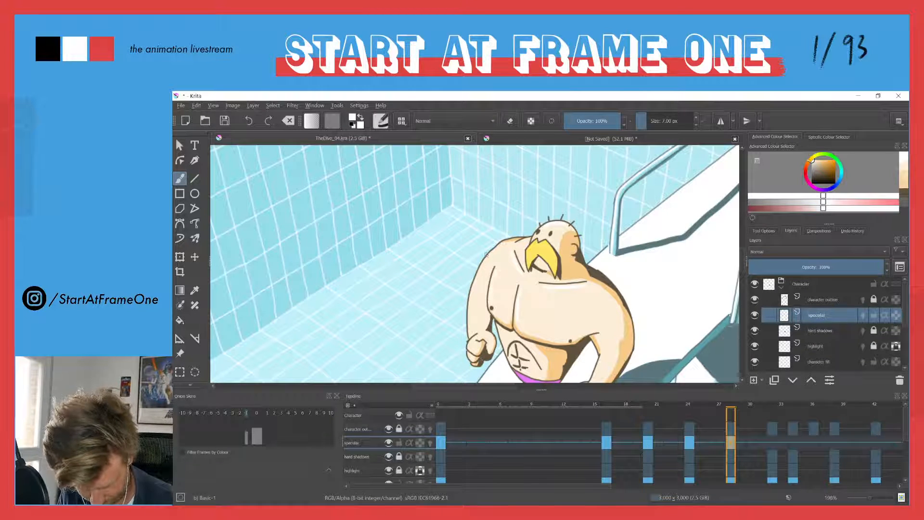
pyautogui.moveTo(495, 251); pyautogui.dragTo(469, 320)
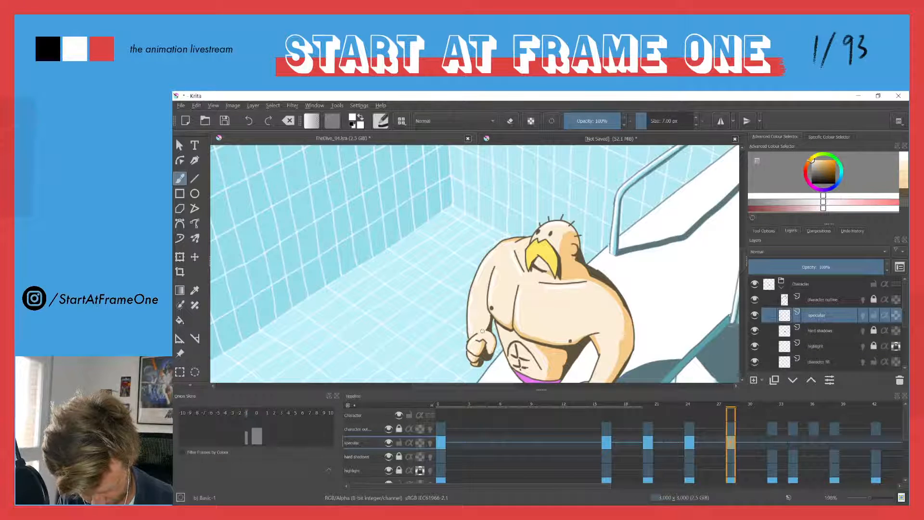
# Finish the specular accents on the diver's lower body at frame 28 and review the upper body
pyautogui.moveTo(503, 344); pyautogui.dragTo(475, 283)
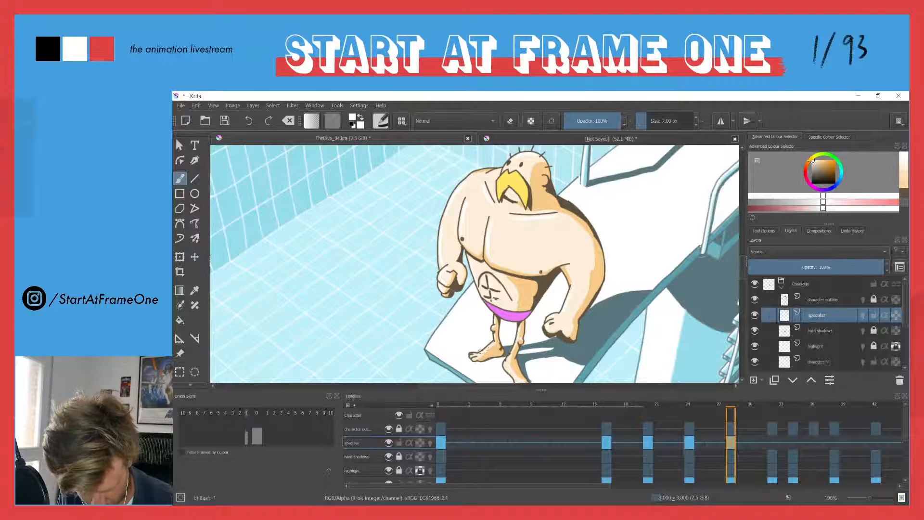
pyautogui.moveTo(487, 347); pyautogui.dragTo(466, 299)
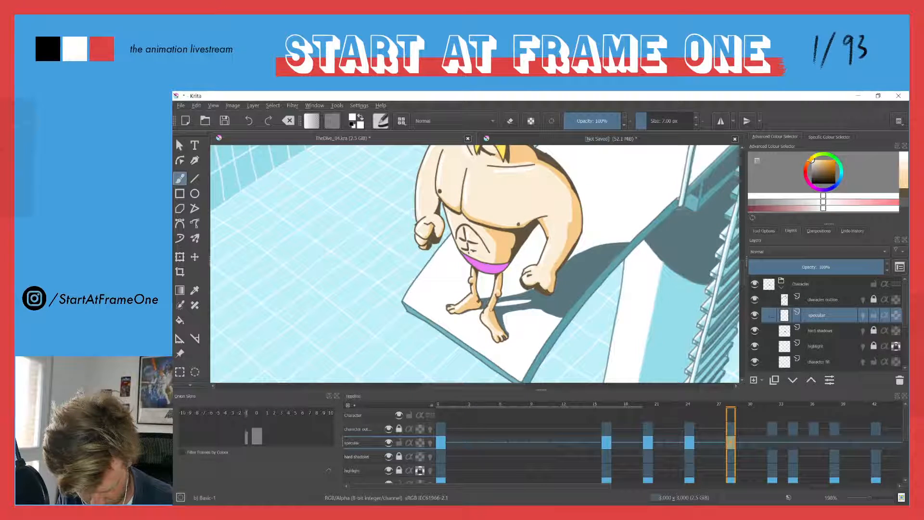
pyautogui.moveTo(454, 224); pyautogui.dragTo(478, 296)
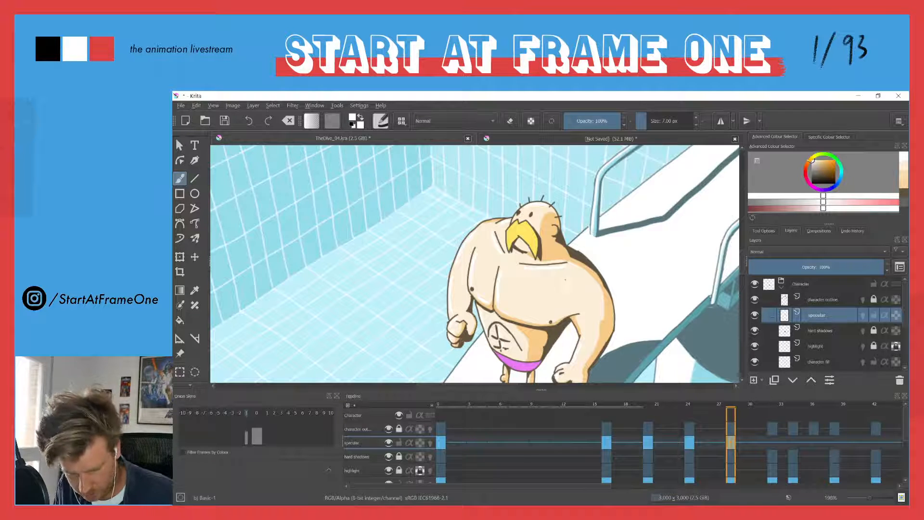
# Clear the specular marks carried over to frame 32 and paint fresh accents on the diver's shoulder and chest
pyautogui.press('Right')
pyautogui.press('Right')
pyautogui.press('Right')
pyautogui.press('Right')
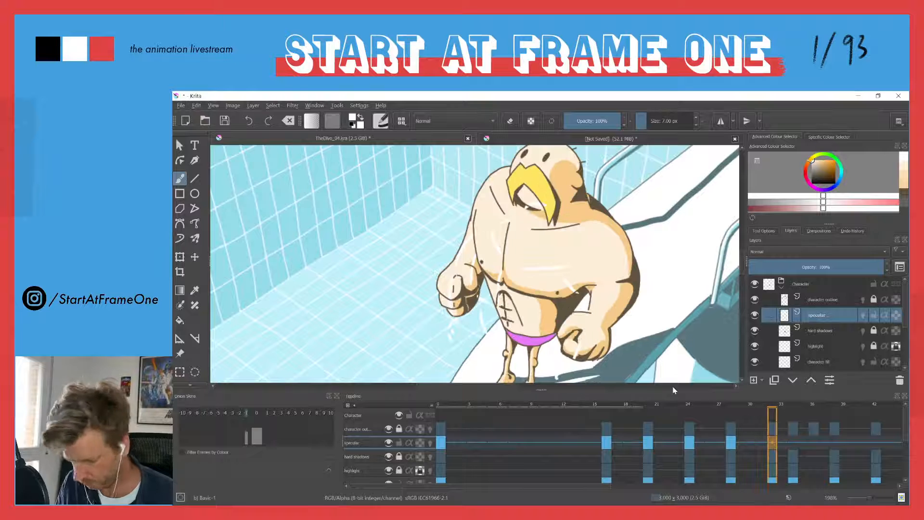
pyautogui.press('Delete')
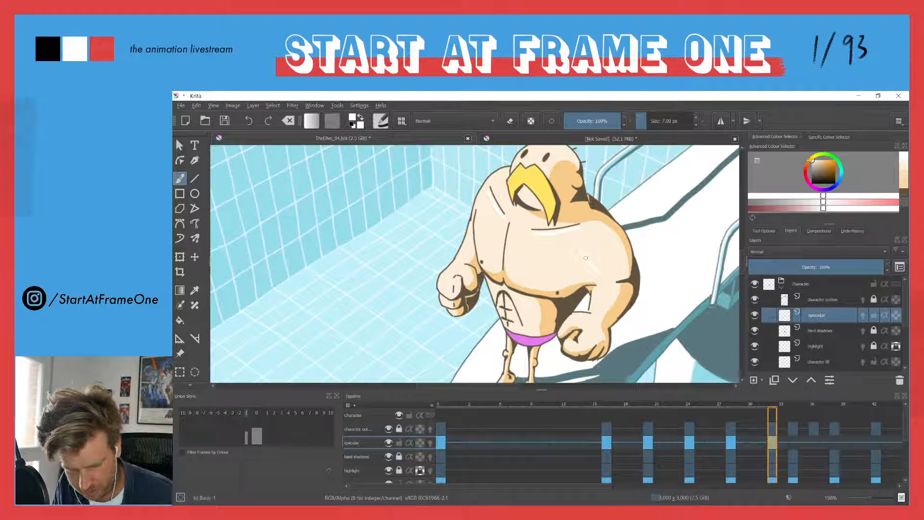
pyautogui.moveTo(597, 211)
pyautogui.mouseDown()
pyautogui.moveTo(582, 216)
pyautogui.moveTo(614, 281)
pyautogui.moveTo(631, 243)
pyautogui.moveTo(582, 221)
pyautogui.moveTo(629, 268)
pyautogui.moveTo(616, 277)
pyautogui.moveTo(629, 269)
pyautogui.mouseUp()
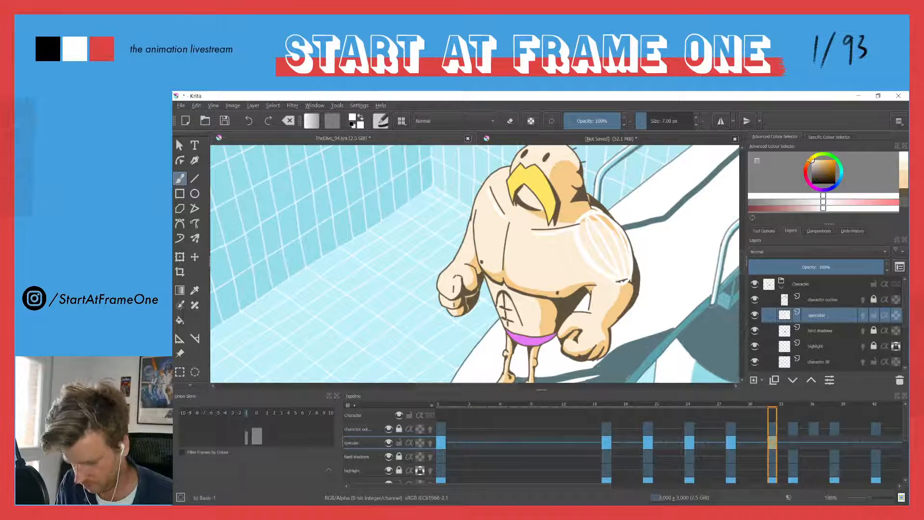
pyautogui.hotkey('ctrl', 'z')
pyautogui.hotkey('ctrl', 'z')
pyautogui.hotkey('ctrl', 'z')
pyautogui.hotkey('ctrl', 'z')
pyautogui.hotkey('ctrl', 'z')
pyautogui.hotkey('ctrl', 'z')
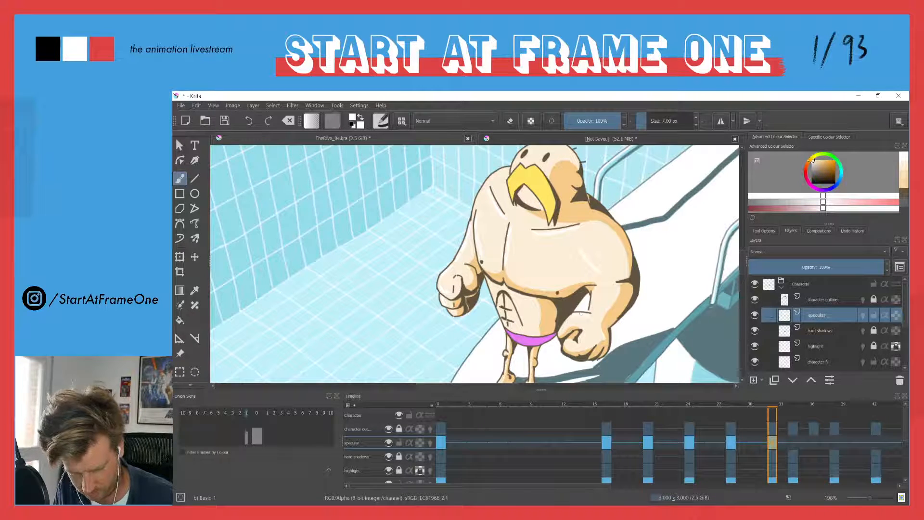
# Paint white specular accents on the diver's forearm, legs and feet at frame 32
pyautogui.moveTo(591, 300); pyautogui.dragTo(592, 309)
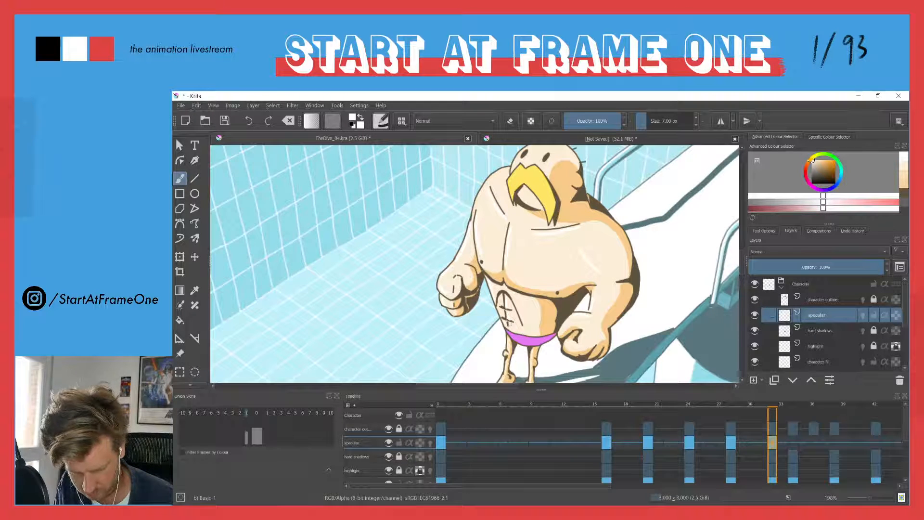
pyautogui.scroll(-3, 501, 337)
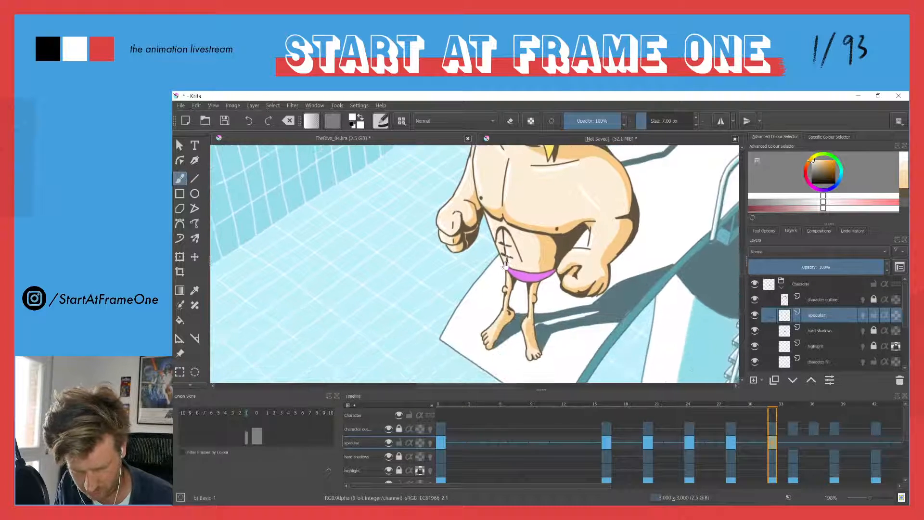
pyautogui.moveTo(496, 322); pyautogui.dragTo(493, 328)
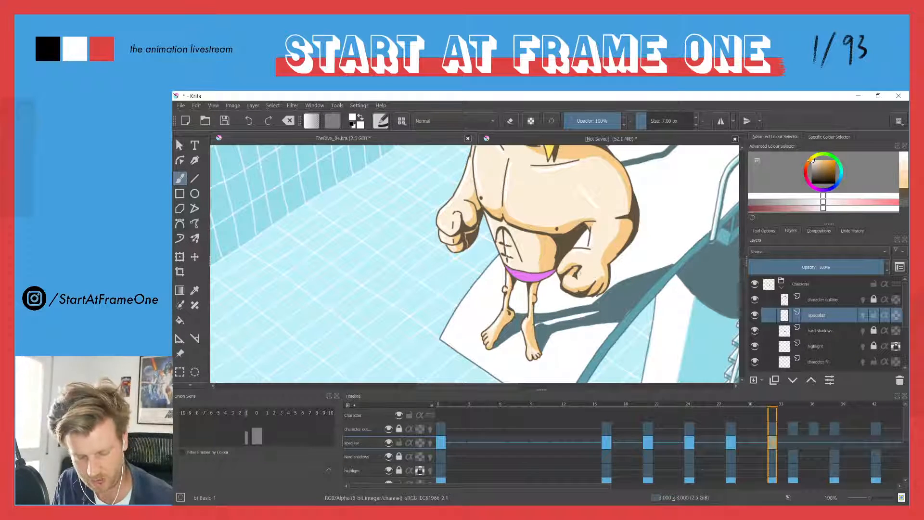
pyautogui.moveTo(494, 222); pyautogui.dragTo(522, 303)
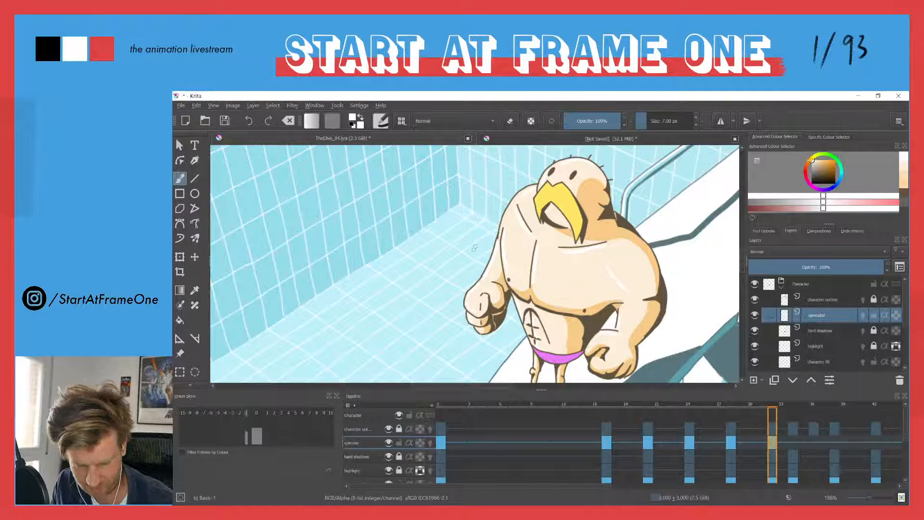
# Start a specular drawing at frame 34 and paint white accents on the stretched diver's chest and belly
pyautogui.press('.')
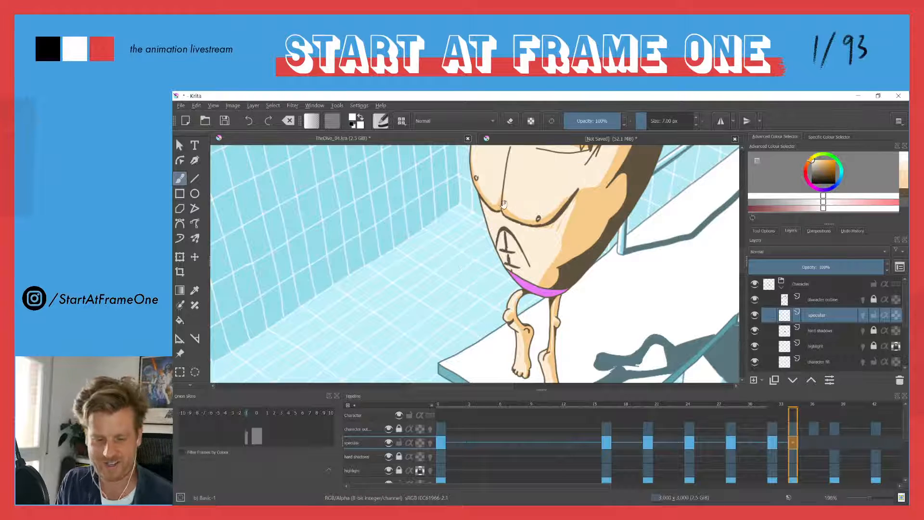
pyautogui.scroll(2, 503, 207)
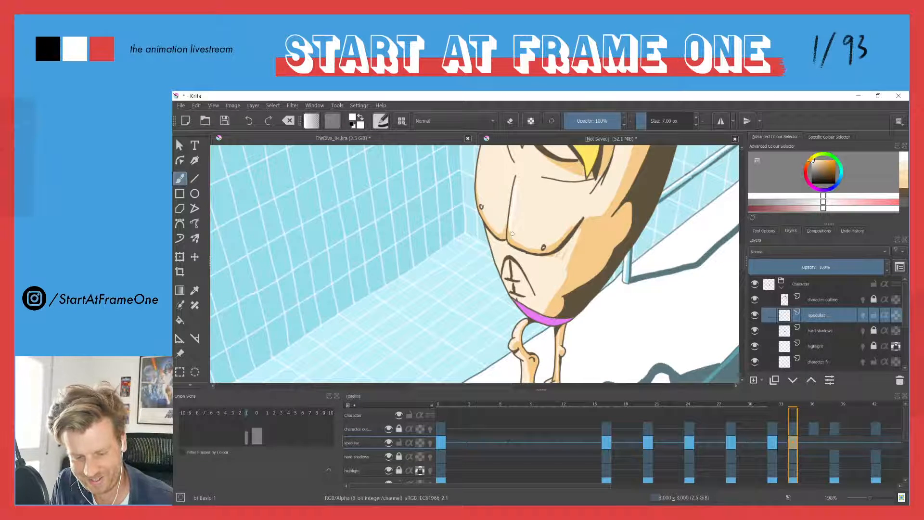
pyautogui.scroll(3, 505, 180)
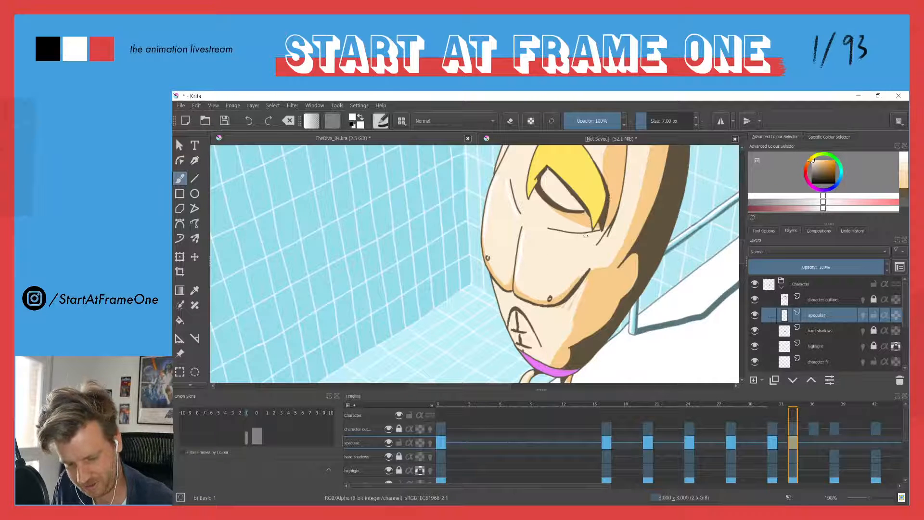
pyautogui.scroll(-4, 486, 289)
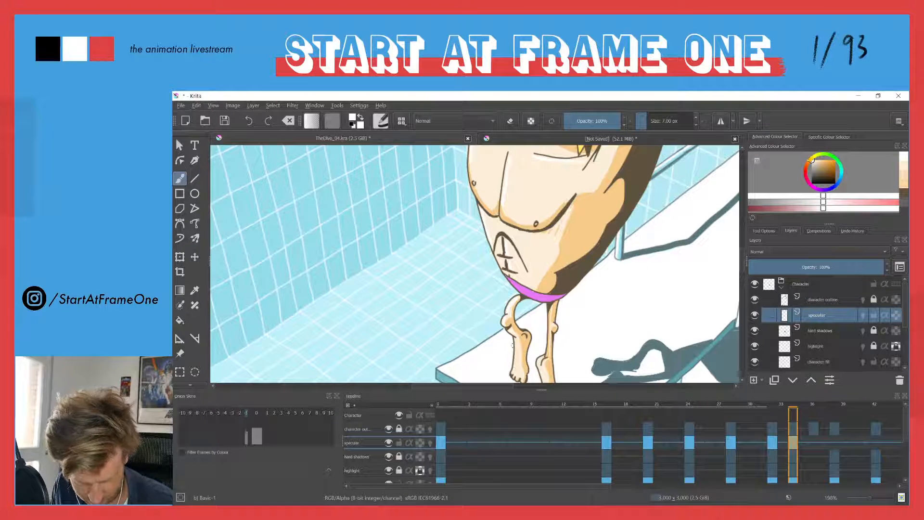
# Paint white specular accents on the diver's legs and the top of his head at frame 34
pyautogui.moveTo(526, 344); pyautogui.dragTo(500, 303)
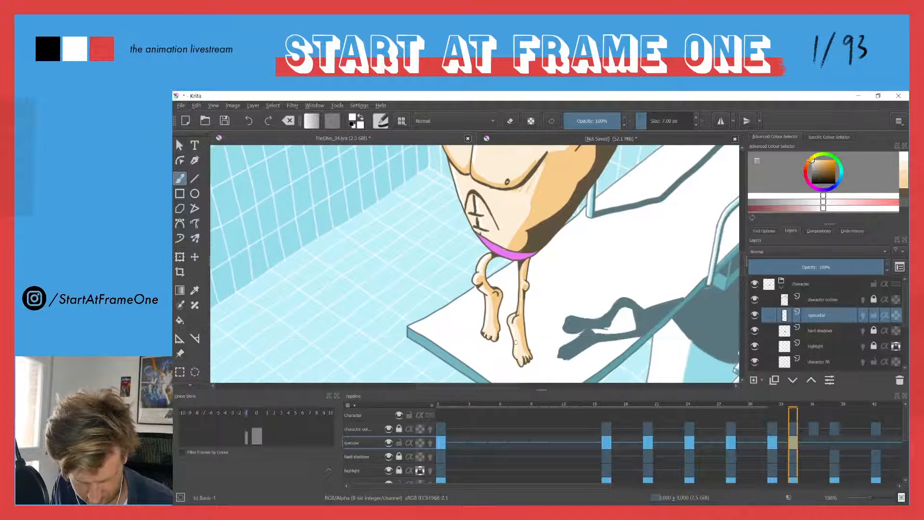
pyautogui.moveTo(507, 216); pyautogui.dragTo(516, 355)
pyautogui.moveTo(577, 208)
pyautogui.mouseDown()
pyautogui.moveTo(549, 299)
pyautogui.moveTo(523, 174)
pyautogui.moveTo(491, 189)
pyautogui.moveTo(524, 276)
pyautogui.mouseUp()
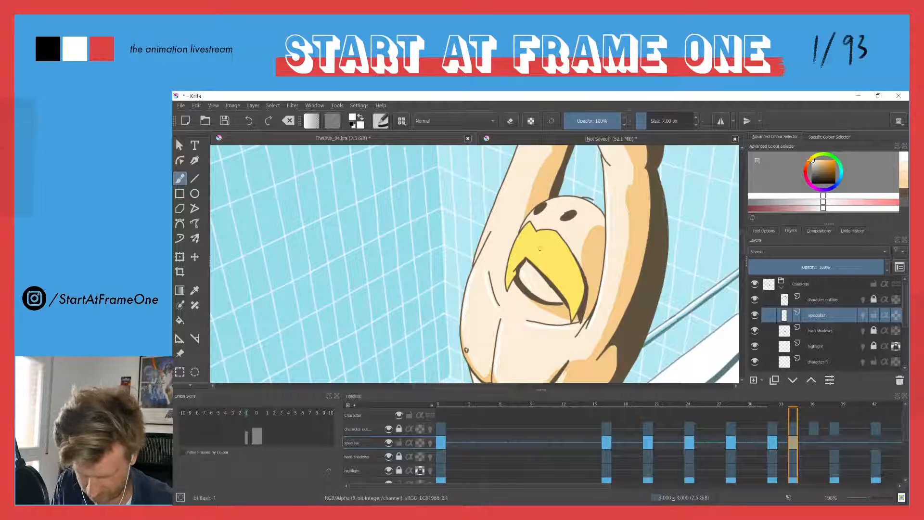
pyautogui.moveTo(582, 202); pyautogui.dragTo(548, 204)
# Paint white specular accents along the diver's raised forearms, thumbs and fingers at frame 34 and check the whole figure
pyautogui.moveTo(499, 184); pyautogui.dragTo(547, 246)
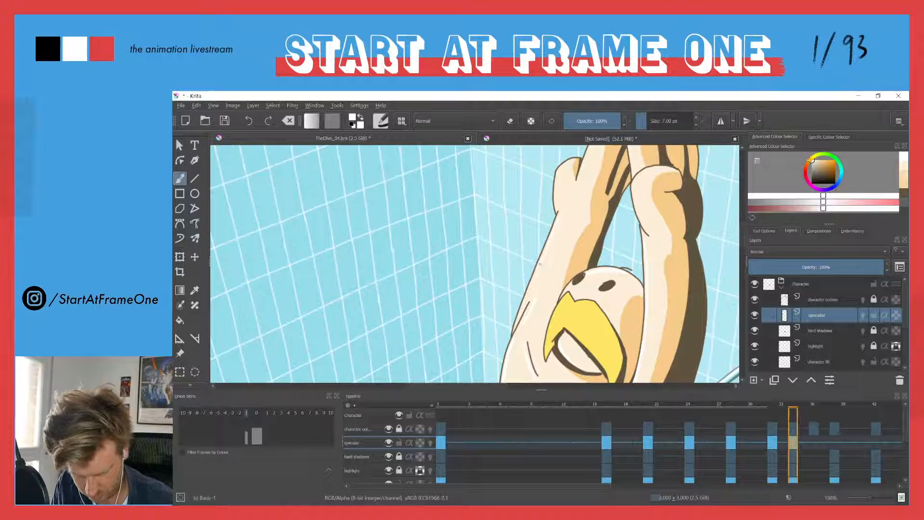
pyautogui.moveTo(568, 164); pyautogui.dragTo(556, 205)
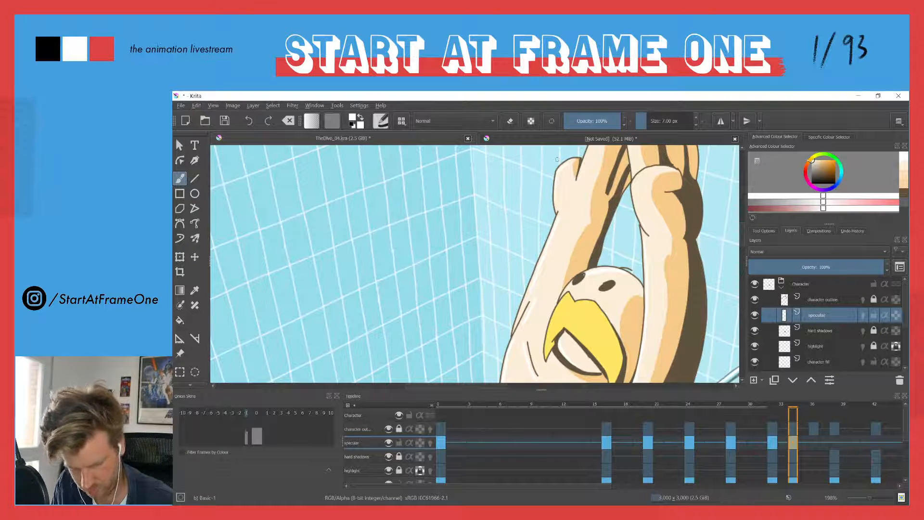
pyautogui.moveTo(562, 158); pyautogui.dragTo(558, 197)
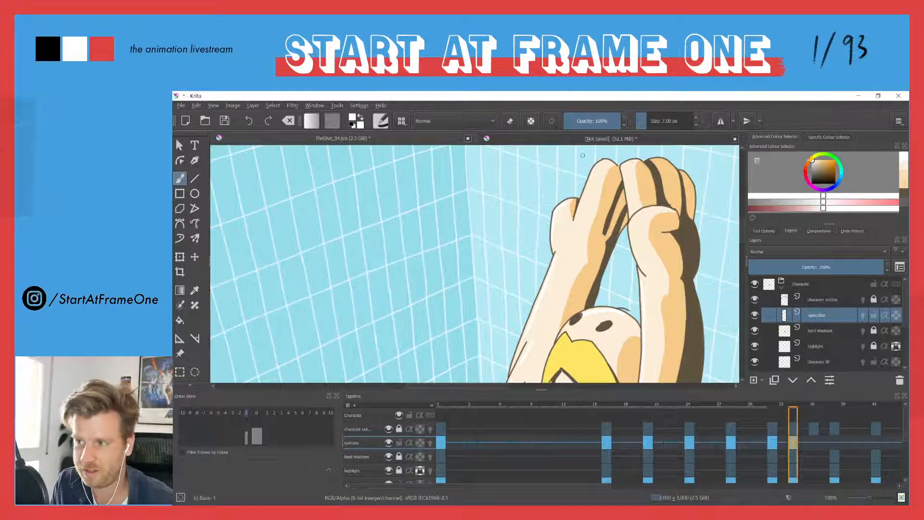
pyautogui.moveTo(603, 163); pyautogui.dragTo(580, 213)
pyautogui.moveTo(627, 165); pyautogui.dragTo(642, 260)
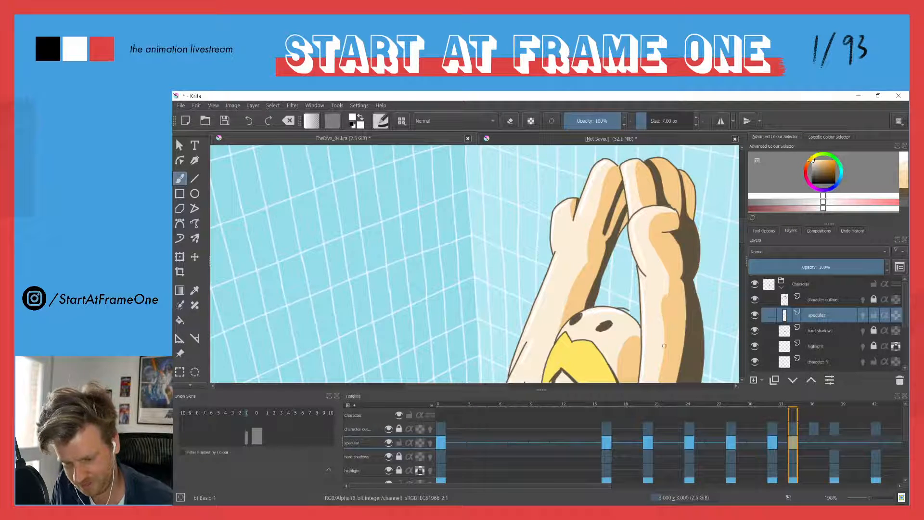
pyautogui.moveTo(555, 236)
pyautogui.mouseDown()
pyautogui.moveTo(523, 330)
pyautogui.moveTo(545, 234)
pyautogui.mouseUp()
pyautogui.moveTo(519, 299); pyautogui.dragTo(507, 253)
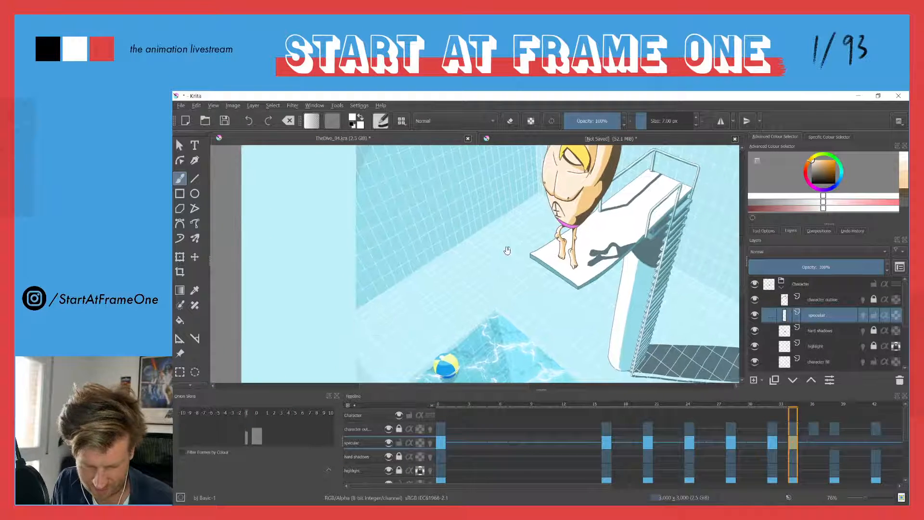
pyautogui.moveTo(546, 183); pyautogui.dragTo(530, 245)
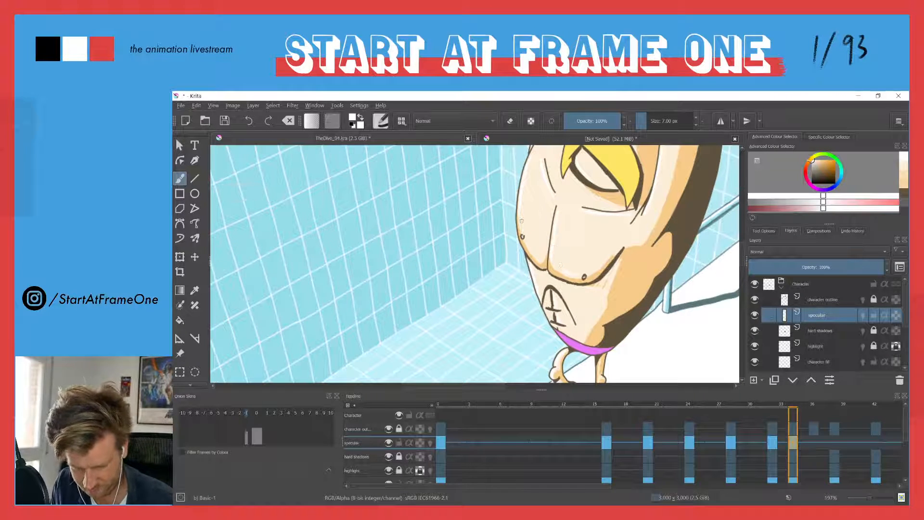
pyautogui.moveTo(486, 195); pyautogui.dragTo(501, 258)
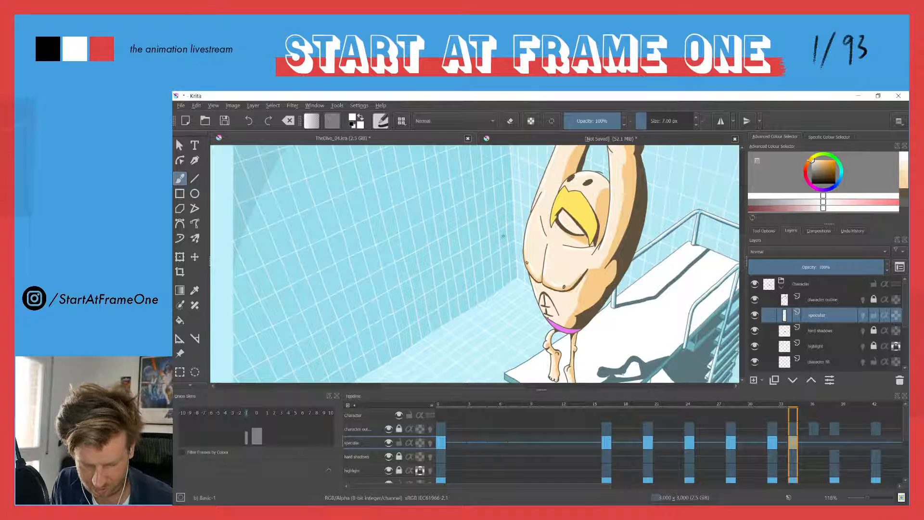
pyautogui.moveTo(505, 202); pyautogui.dragTo(511, 242)
# Start a specular drawing at frame 38 and paint white accents on the diver's shoulder and chest
pyautogui.press('Right')
pyautogui.press('Right')
pyautogui.press('Right')
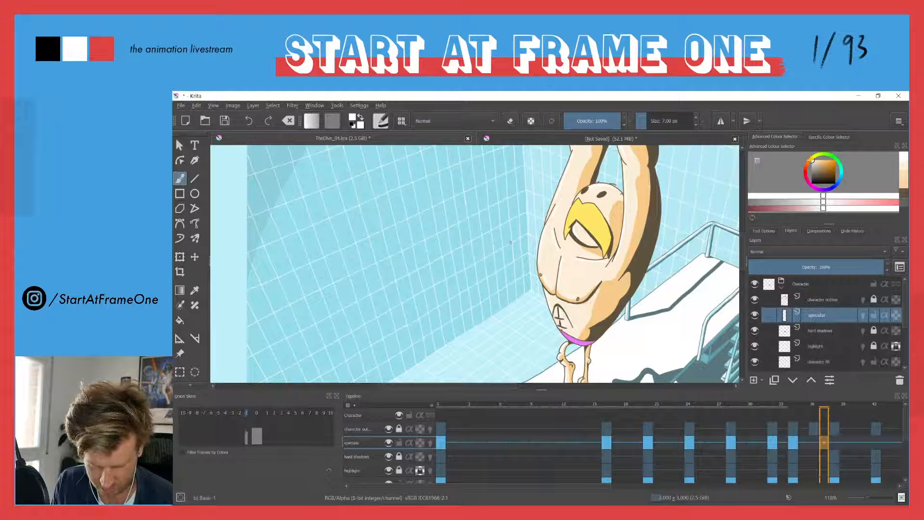
pyautogui.press('Right')
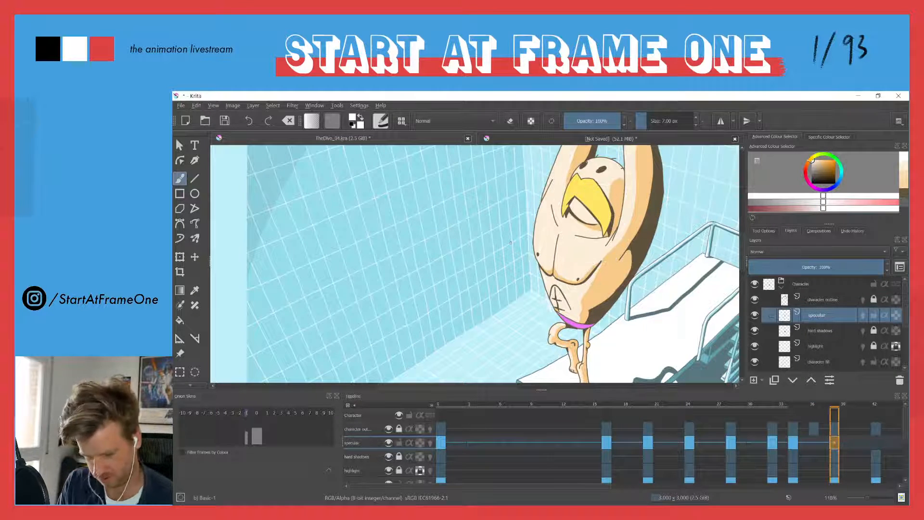
pyautogui.moveTo(539, 215); pyautogui.dragTo(547, 196)
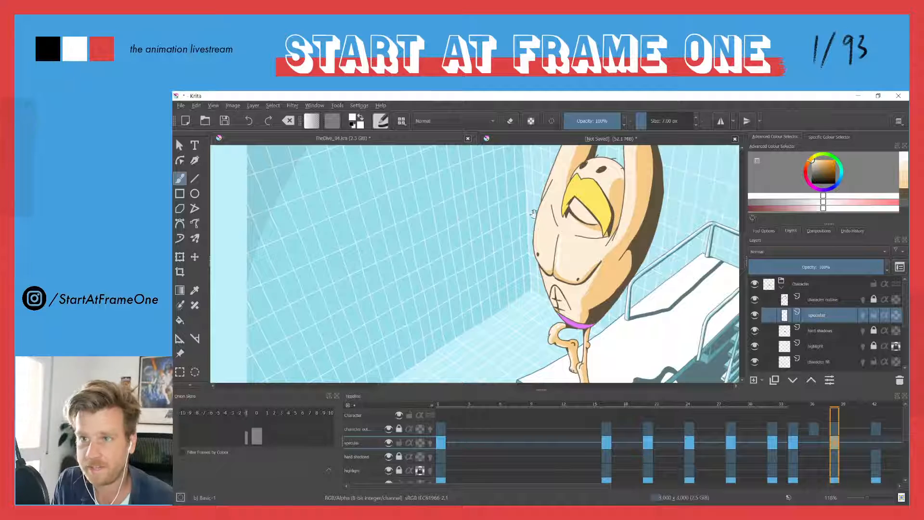
pyautogui.moveTo(534, 216)
pyautogui.mouseDown()
pyautogui.moveTo(536, 224)
pyautogui.moveTo(548, 200)
pyautogui.moveTo(565, 238)
pyautogui.mouseUp()
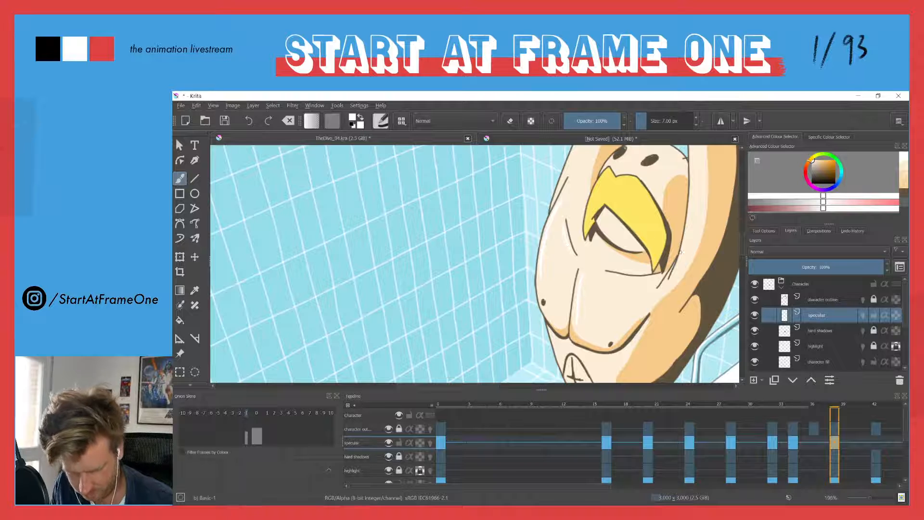
# Paint white specular accents on the diver's raised arms, hands and fingers at frame 38
pyautogui.moveTo(566, 198); pyautogui.dragTo(570, 306)
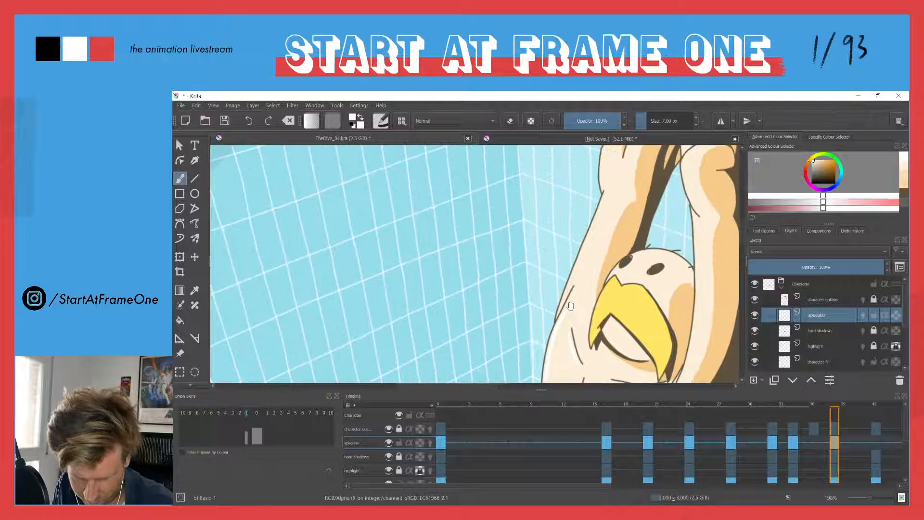
pyautogui.moveTo(603, 202); pyautogui.dragTo(570, 290)
pyautogui.moveTo(581, 235); pyautogui.dragTo(567, 305)
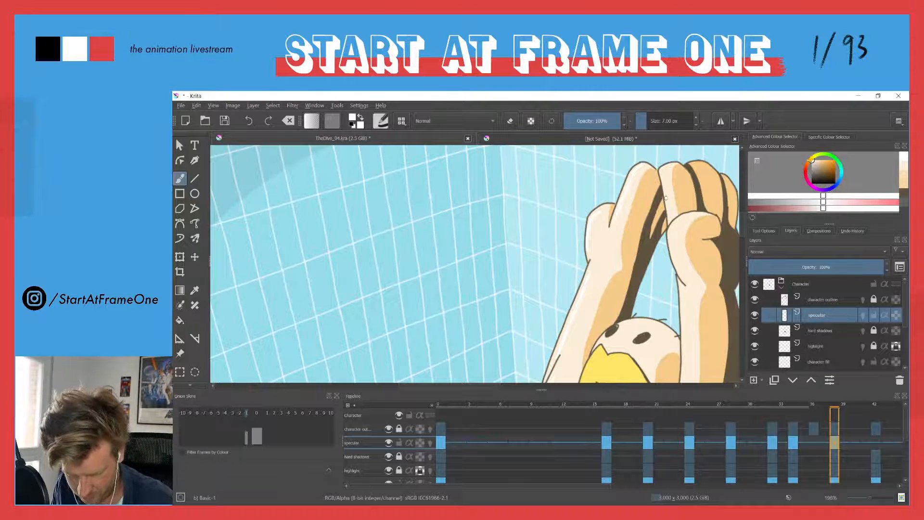
pyautogui.moveTo(666, 171); pyautogui.dragTo(671, 208)
pyautogui.moveTo(632, 236); pyautogui.dragTo(587, 144)
pyautogui.moveTo(626, 283); pyautogui.dragTo(650, 251)
pyautogui.moveTo(656, 164); pyautogui.dragTo(661, 243)
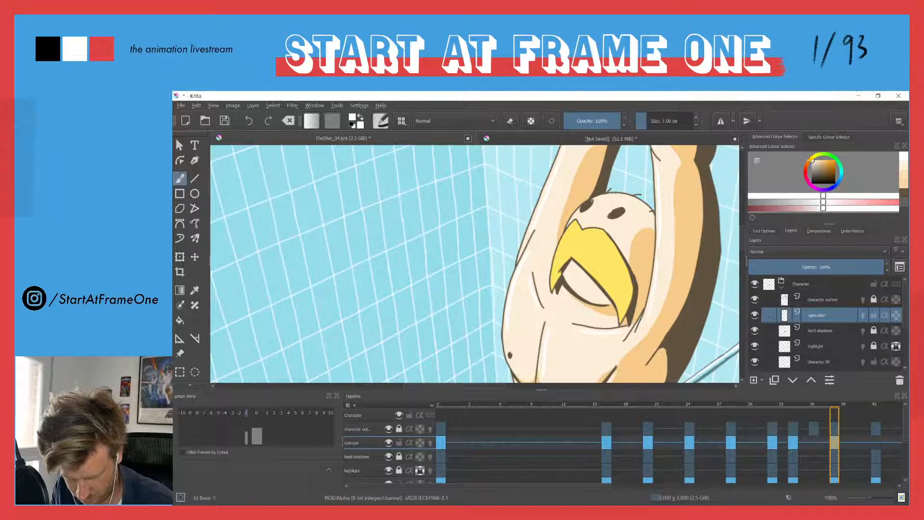
# Finish the specular accents on the diver's torso and legs at frame 38 and review the full figure
pyautogui.moveTo(553, 334); pyautogui.dragTo(616, 214)
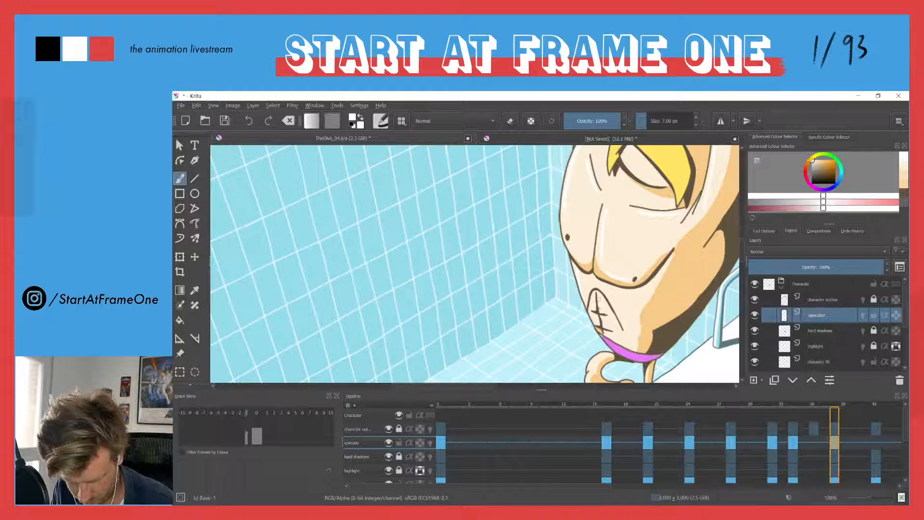
pyautogui.scroll(-3, 590, 324)
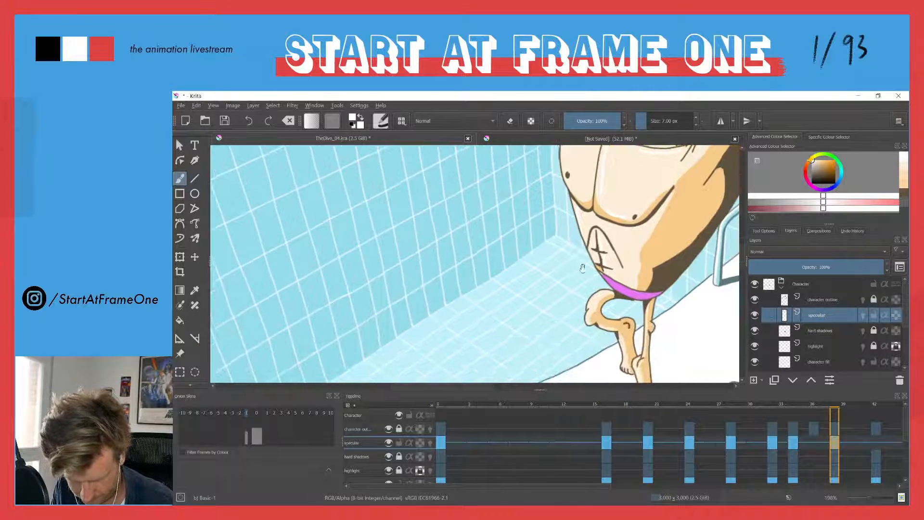
pyautogui.scroll(-5, 594, 311)
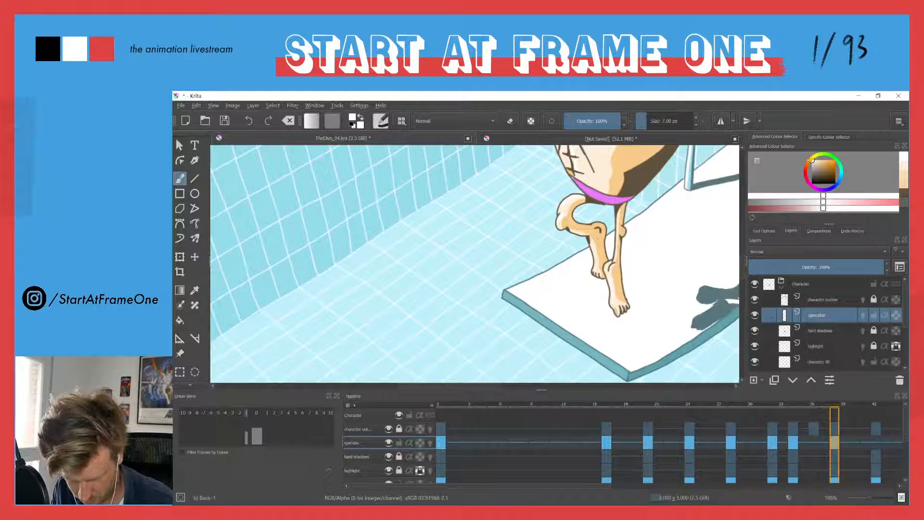
pyautogui.moveTo(528, 194); pyautogui.dragTo(511, 337)
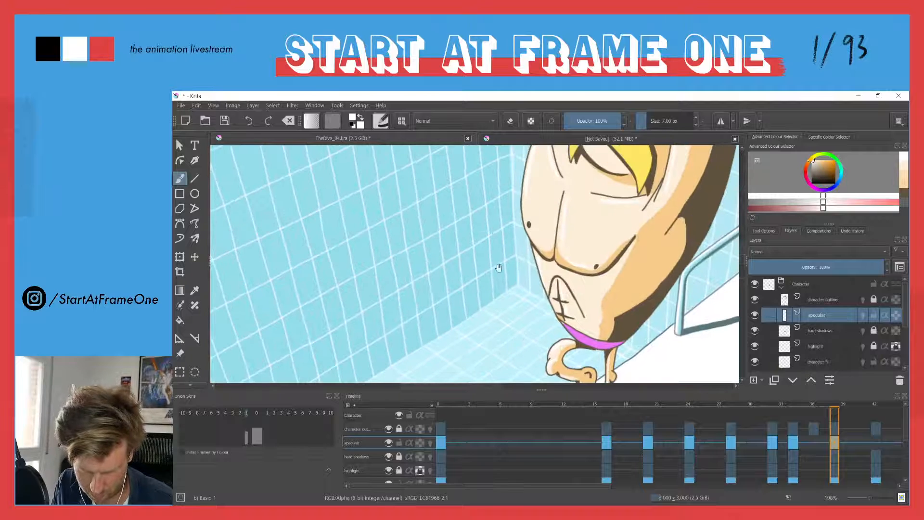
pyautogui.moveTo(499, 221)
pyautogui.mouseDown()
pyautogui.moveTo(554, 325)
pyautogui.moveTo(458, 303)
pyautogui.mouseUp()
pyautogui.moveTo(557, 152); pyautogui.dragTo(554, 244)
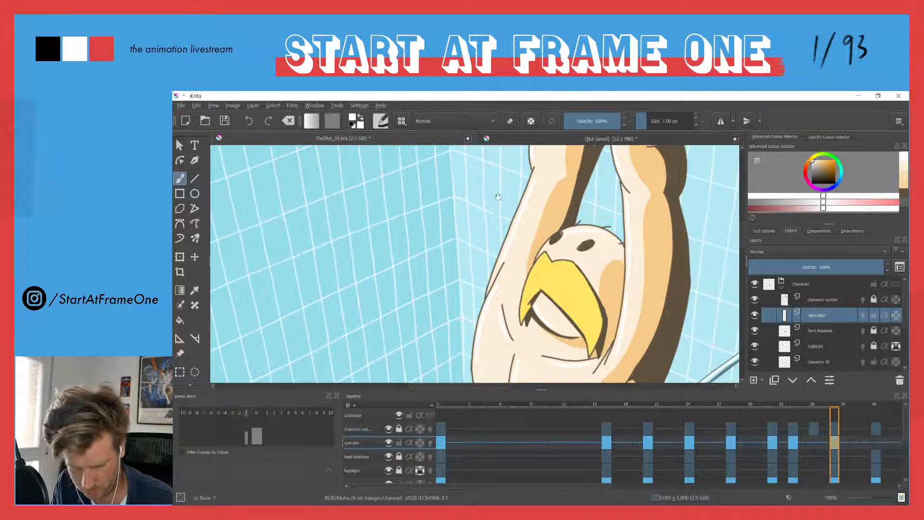
pyautogui.moveTo(496, 201); pyautogui.dragTo(508, 305)
pyautogui.scroll(-5, 491, 303)
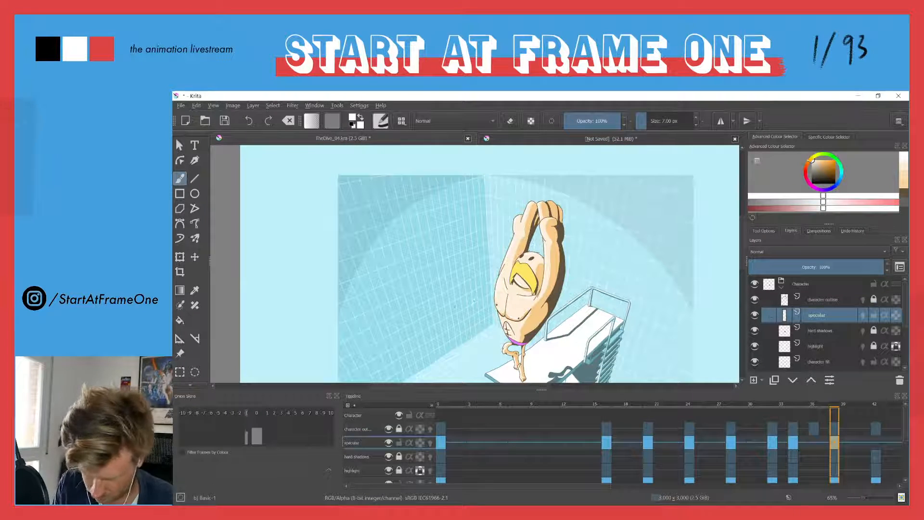
# Play the animation from frame 0 in the canvas-only view to check the specular accents in motion
pyautogui.click(439, 405)
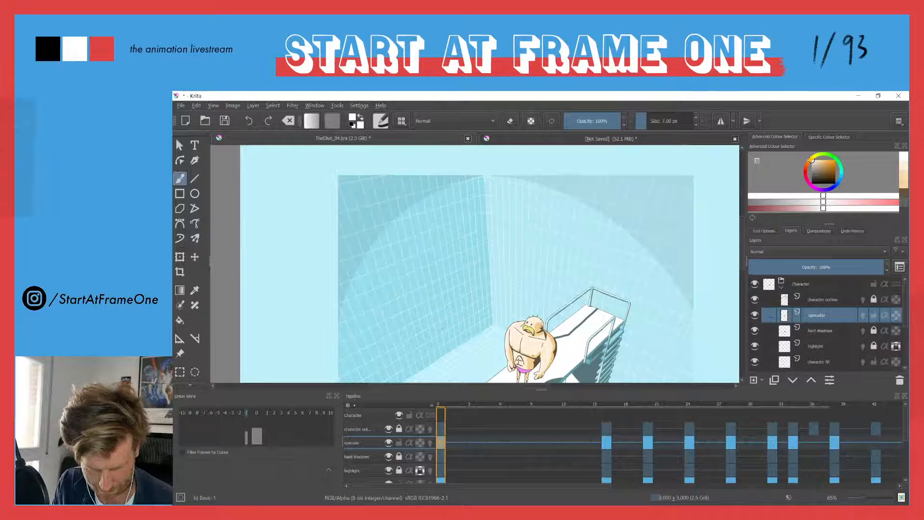
pyautogui.press('Tab')
pyautogui.press('space')
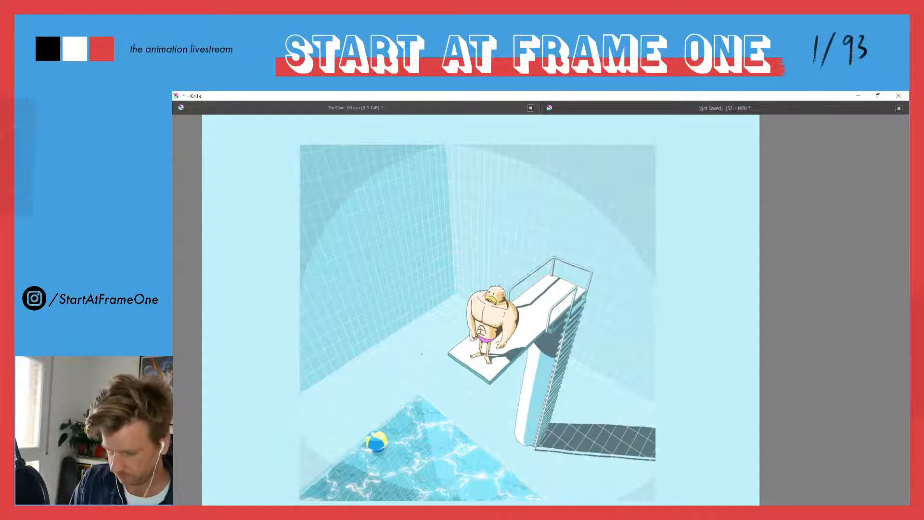
pyautogui.press('Tab')
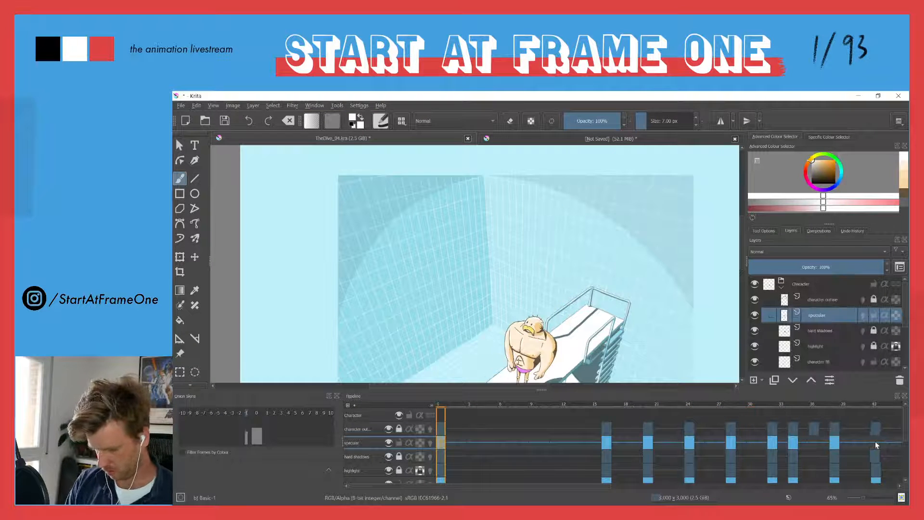
# Add a blank specular keyframe at frame 42 and paint white accents on the diver's head, mouth and chest
pyautogui.click(876, 442)
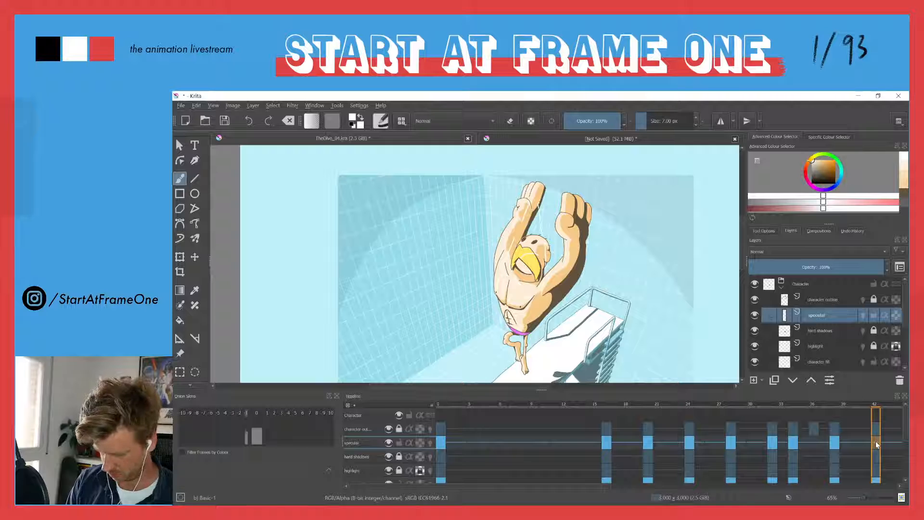
pyautogui.press('F7')
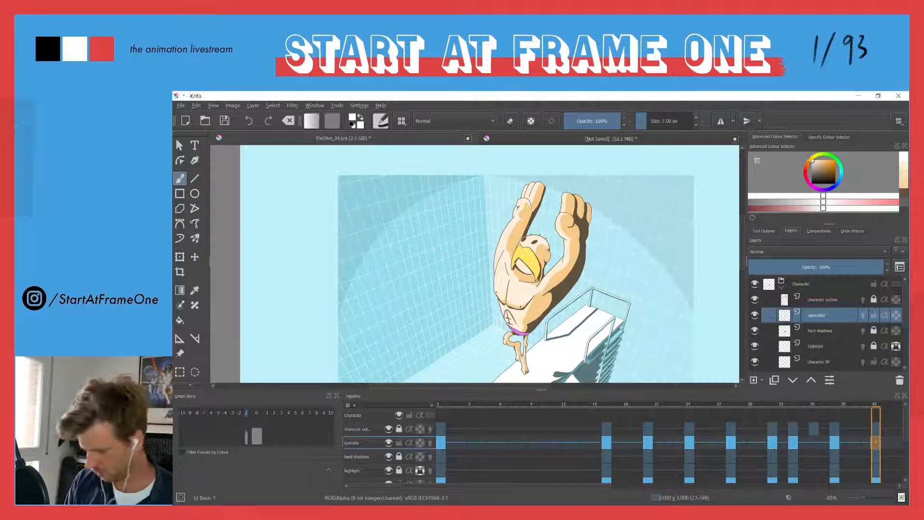
pyautogui.scroll(5, 532, 283)
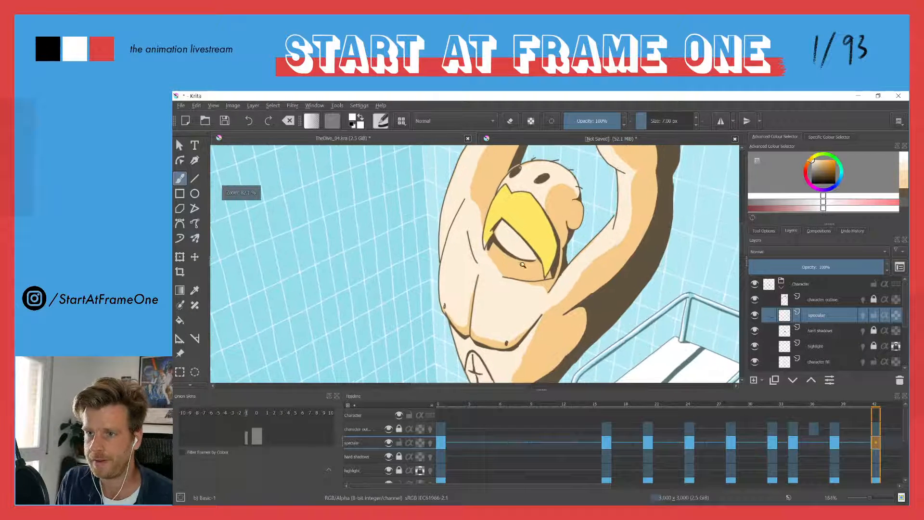
pyautogui.moveTo(552, 164); pyautogui.dragTo(566, 173)
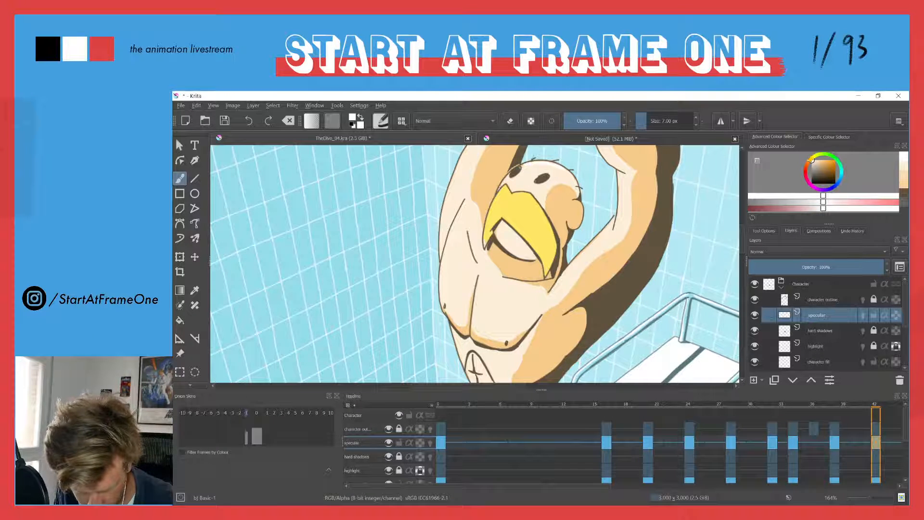
pyautogui.moveTo(496, 229); pyautogui.dragTo(498, 239)
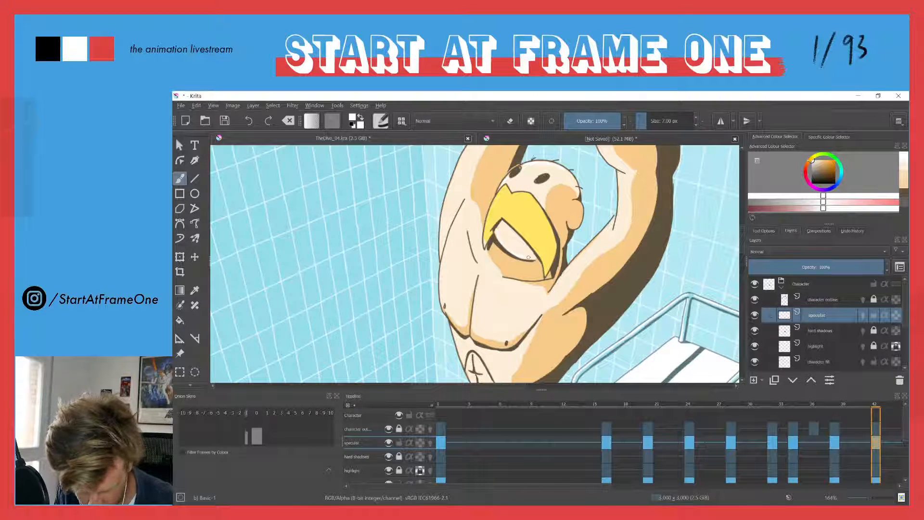
pyautogui.moveTo(478, 310); pyautogui.dragTo(474, 338)
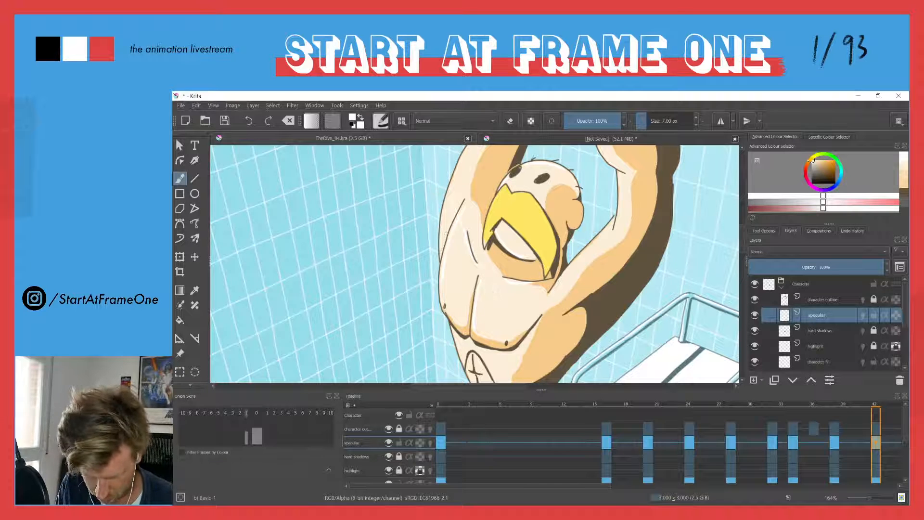
# Paint white specular accents along the diver's raised arms and hands at frame 42
pyautogui.moveTo(450, 198); pyautogui.dragTo(499, 299)
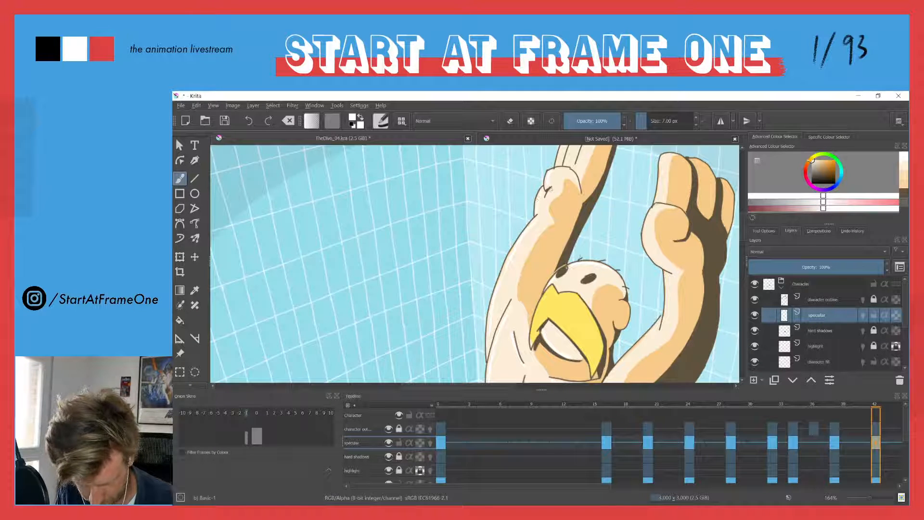
pyautogui.moveTo(663, 172); pyautogui.dragTo(557, 203)
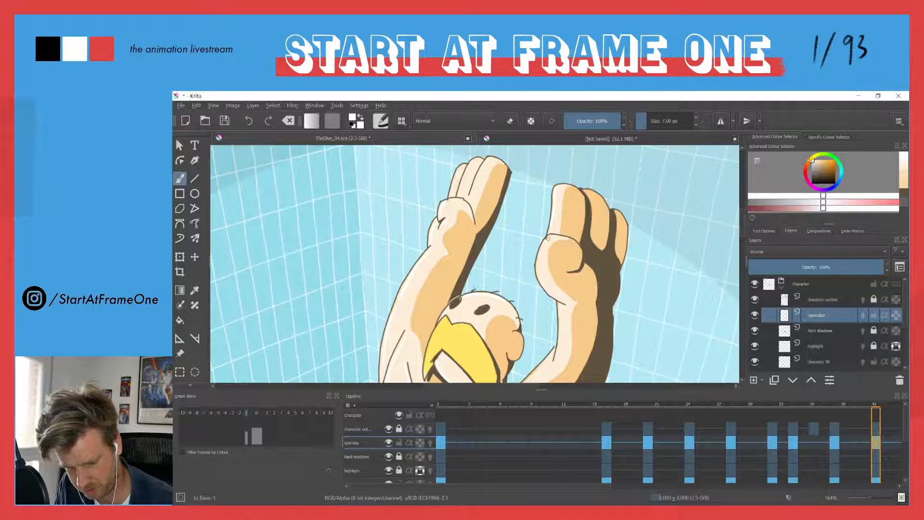
pyautogui.moveTo(529, 294); pyautogui.dragTo(545, 230)
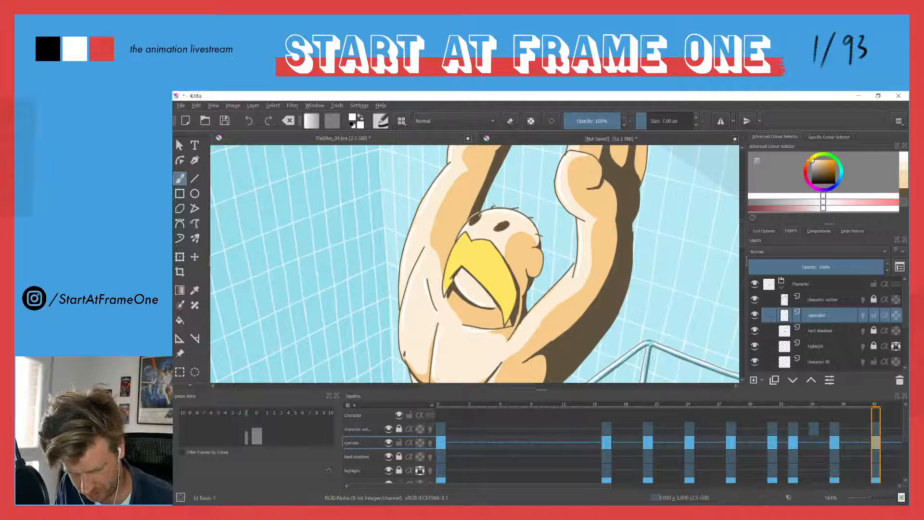
pyautogui.moveTo(443, 286); pyautogui.dragTo(518, 203)
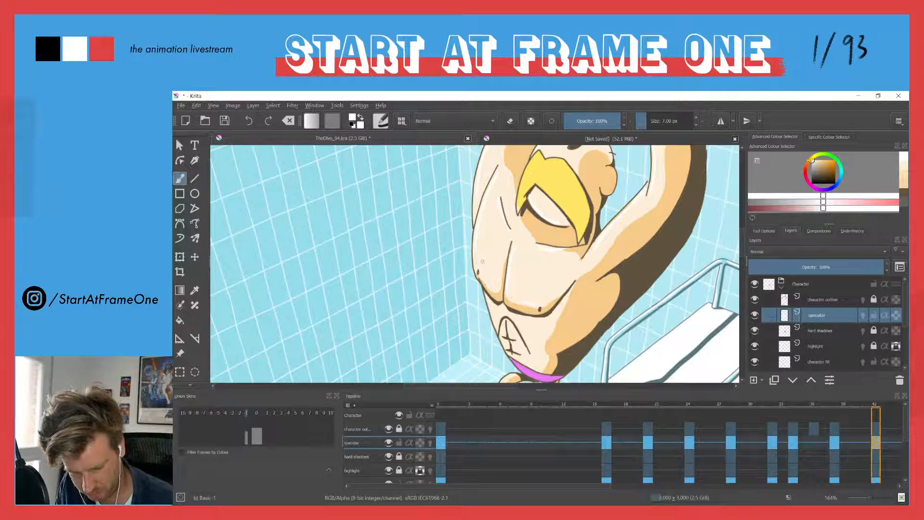
# Finish the white specular accents on the diver's torso and legs at frame 42 and check the raised hands and full figure
pyautogui.moveTo(479, 281); pyautogui.dragTo(480, 226)
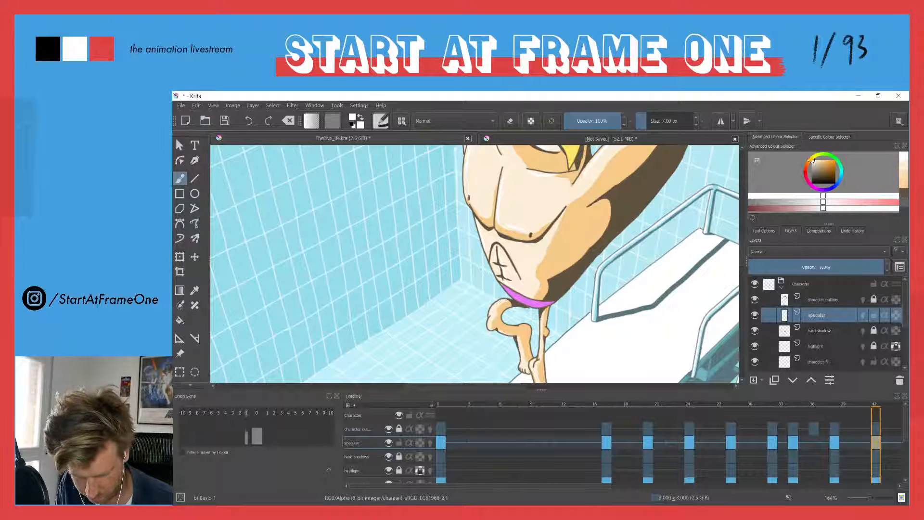
pyautogui.moveTo(518, 332); pyautogui.dragTo(508, 271)
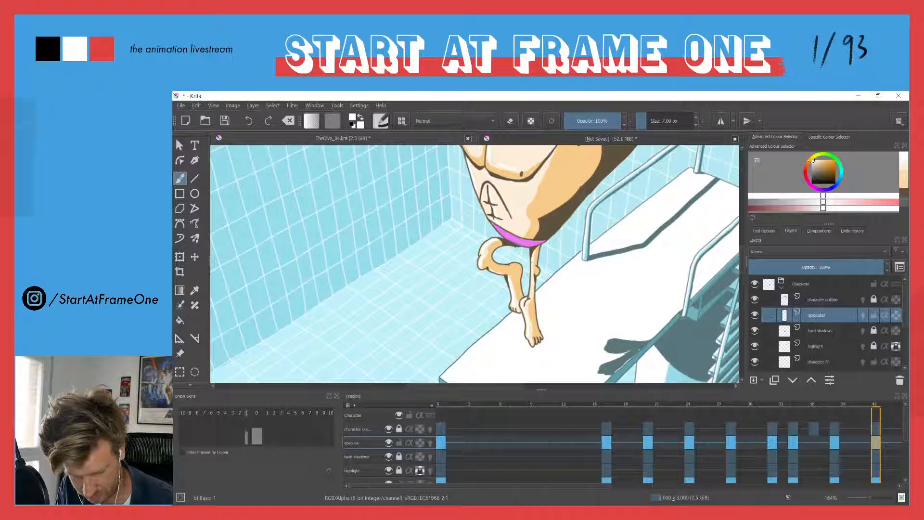
pyautogui.moveTo(482, 208); pyautogui.dragTo(494, 274)
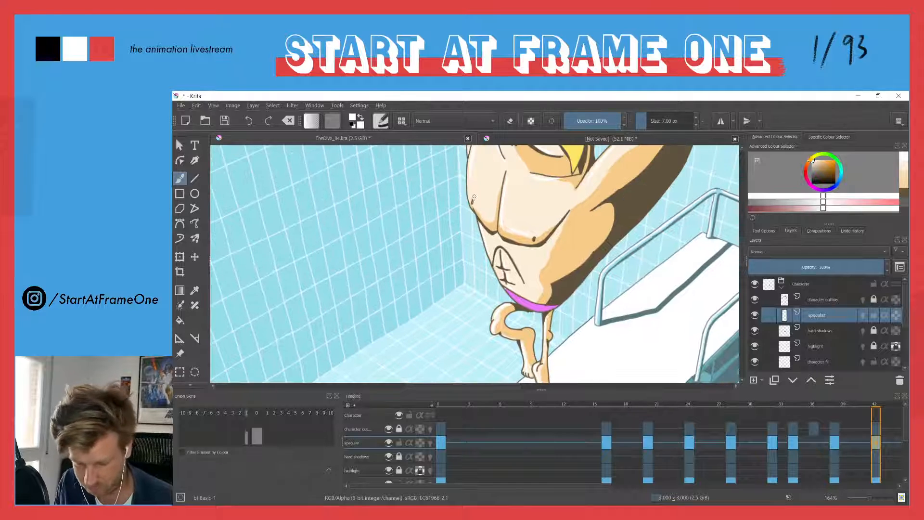
pyautogui.moveTo(475, 203); pyautogui.dragTo(476, 231)
pyautogui.moveTo(480, 175); pyautogui.dragTo(465, 280)
pyautogui.moveTo(476, 237); pyautogui.dragTo(464, 291)
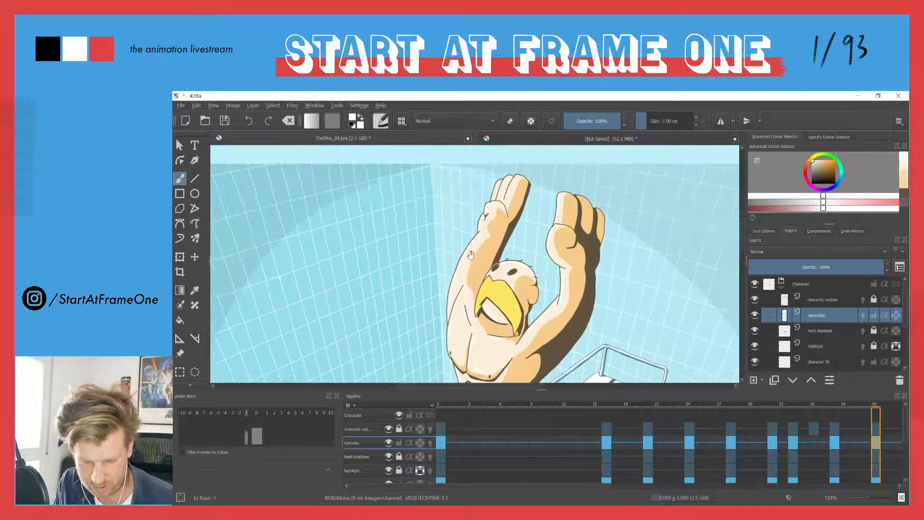
pyautogui.scroll(2, 509, 187)
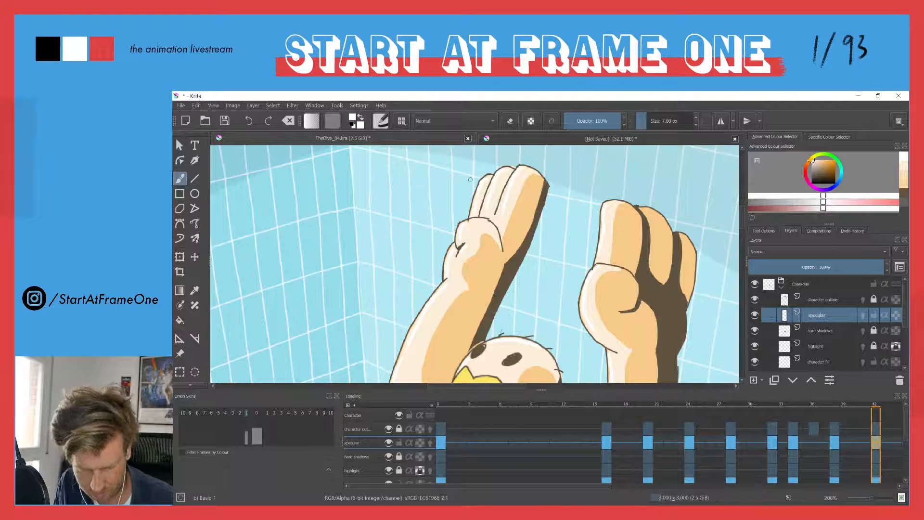
pyautogui.scroll(-2, 459, 180)
pyautogui.scroll(-2, 436, 258)
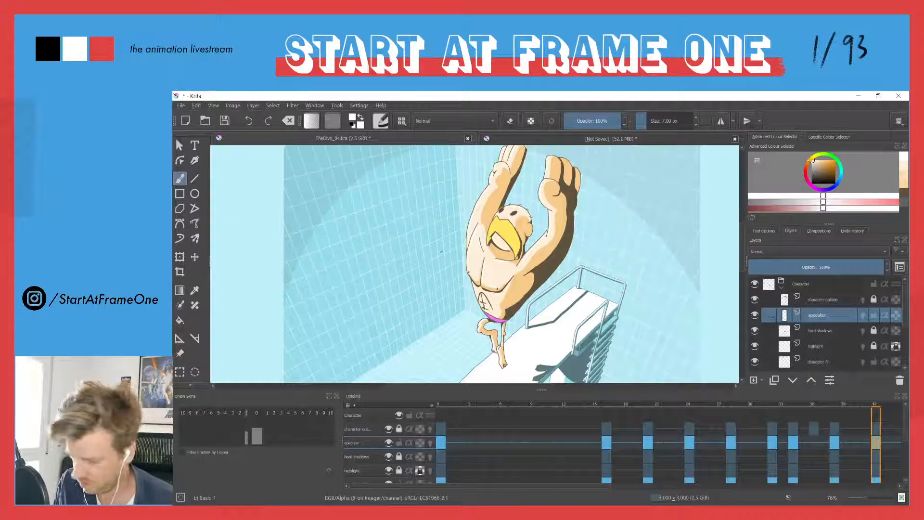
# Add a blank specular keyframe at frame 46
pyautogui.press('Right')
pyautogui.press('Right')
pyautogui.press('Right')
pyautogui.press('Right')
pyautogui.press('Right')
pyautogui.press('Right')
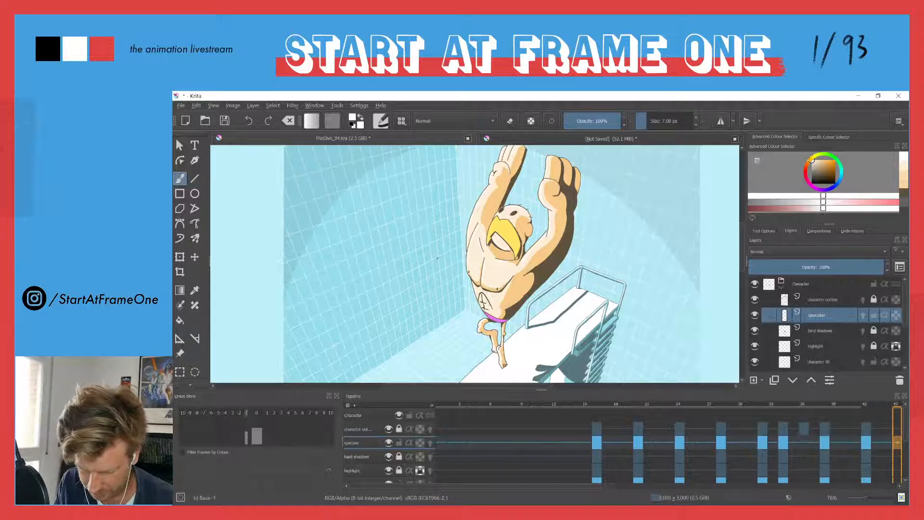
pyautogui.press('Left')
pyautogui.press('Left')
pyautogui.press('Left')
pyautogui.press('Right')
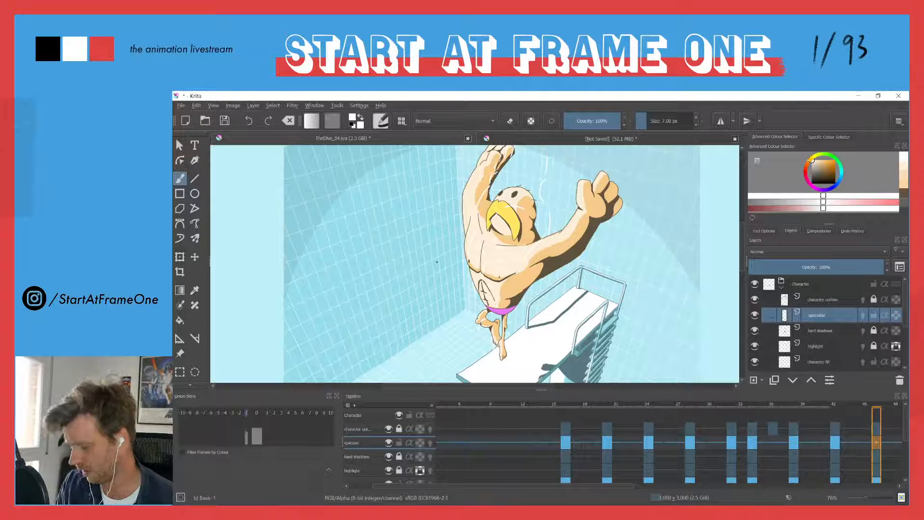
pyautogui.press('Delete')
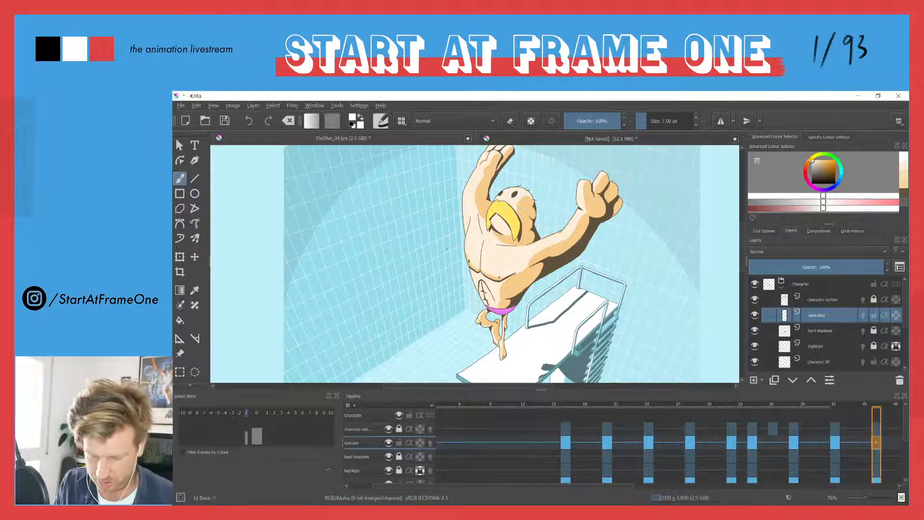
# Paint white specular accents on the diver's head and along the bent raised arm and its hand at frame 46
pyautogui.moveTo(479, 215); pyautogui.dragTo(516, 244)
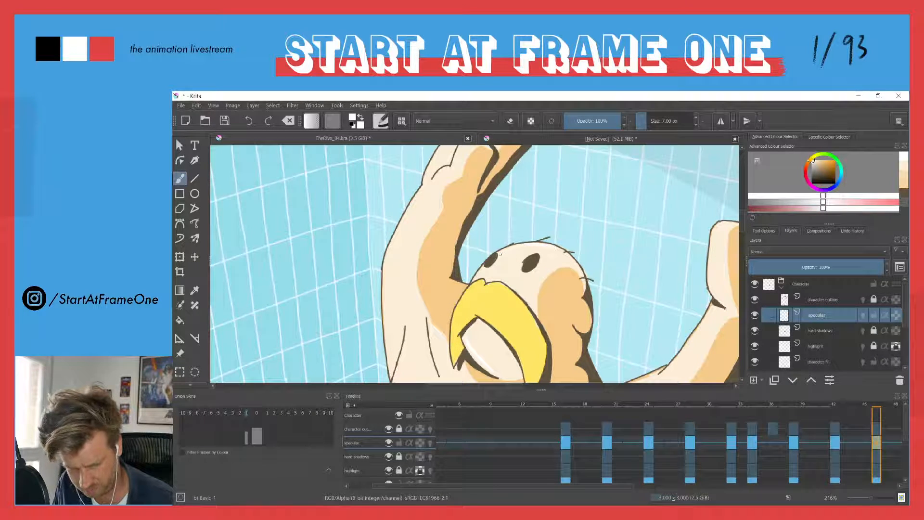
pyautogui.moveTo(434, 179); pyautogui.dragTo(448, 231)
pyautogui.moveTo(471, 202)
pyautogui.mouseDown()
pyautogui.moveTo(484, 190)
pyautogui.moveTo(450, 230)
pyautogui.mouseUp()
pyautogui.moveTo(461, 194); pyautogui.dragTo(441, 228)
pyautogui.moveTo(495, 169); pyautogui.dragTo(471, 182)
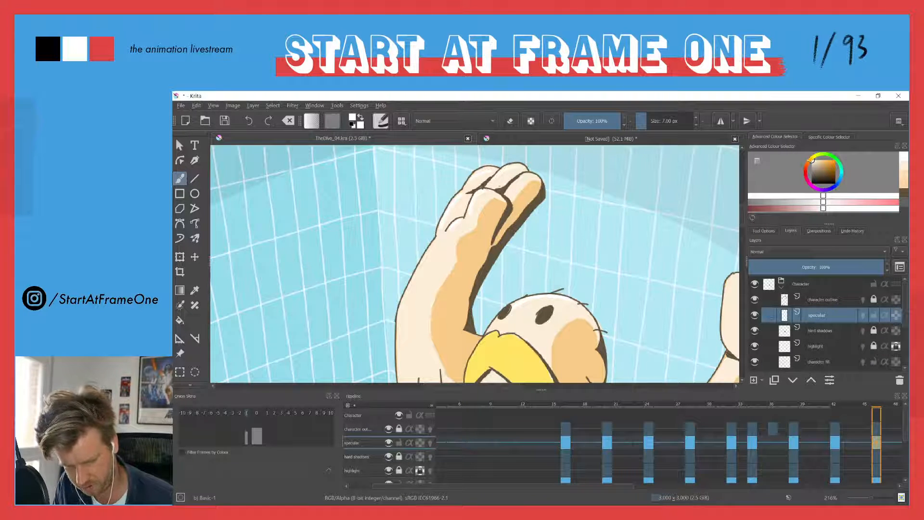
pyautogui.moveTo(424, 231)
pyautogui.mouseDown()
pyautogui.moveTo(477, 161)
pyautogui.moveTo(466, 211)
pyautogui.mouseUp()
pyautogui.moveTo(453, 264)
pyautogui.mouseDown()
pyautogui.moveTo(498, 306)
pyautogui.moveTo(533, 245)
pyautogui.mouseUp()
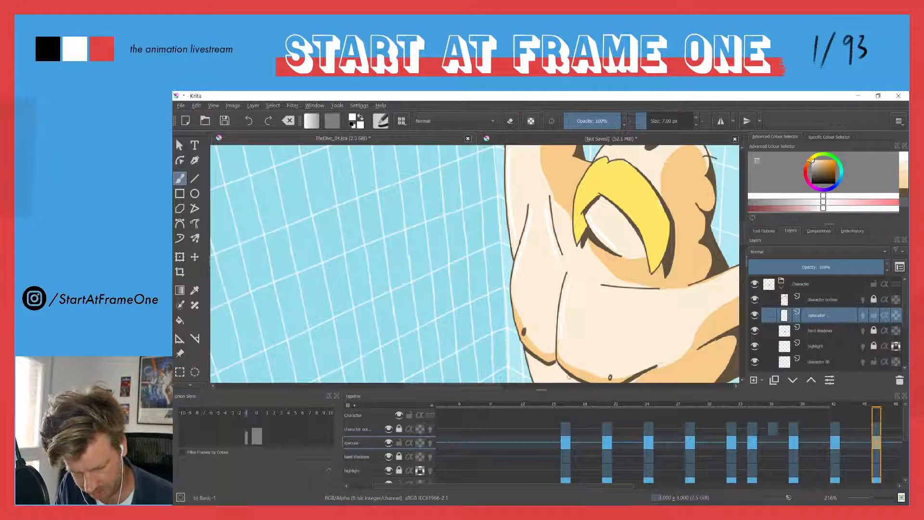
# Paint white specular accents on the diver's chest, abdomen and legs at frame 46
pyautogui.moveTo(557, 345); pyautogui.dragTo(492, 263)
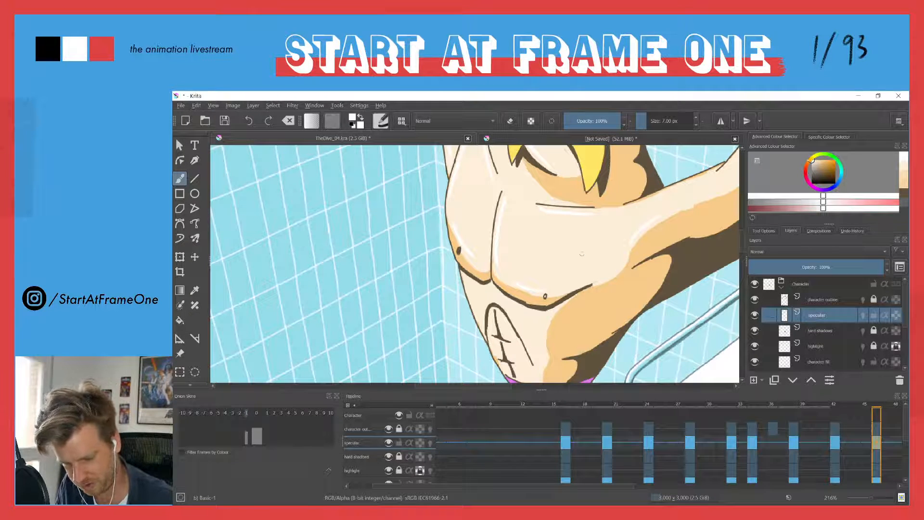
pyautogui.moveTo(465, 292); pyautogui.dragTo(436, 260)
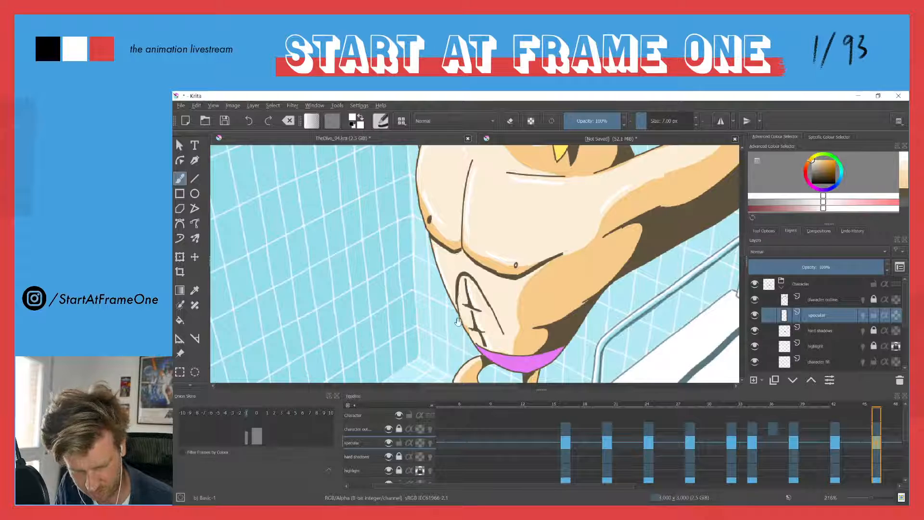
pyautogui.moveTo(458, 319); pyautogui.dragTo(429, 230)
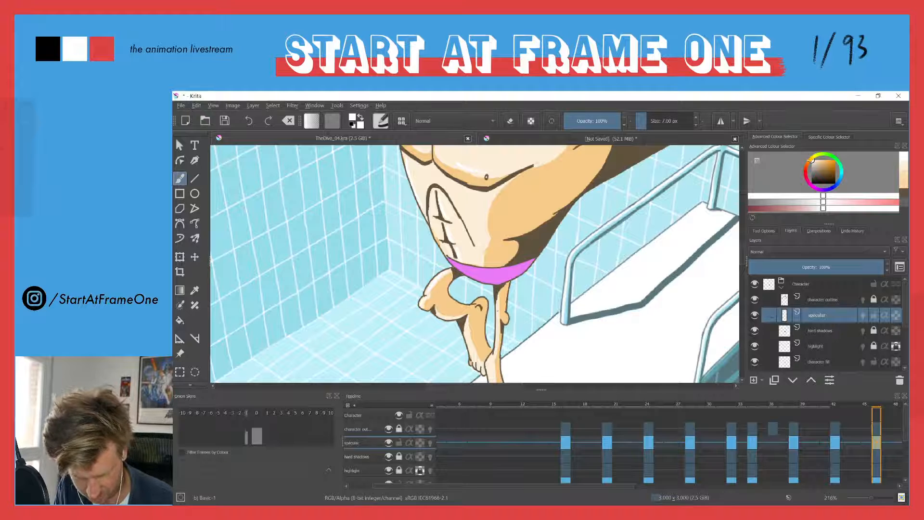
pyautogui.moveTo(498, 302); pyautogui.dragTo(496, 333)
pyautogui.moveTo(486, 282); pyautogui.dragTo(489, 338)
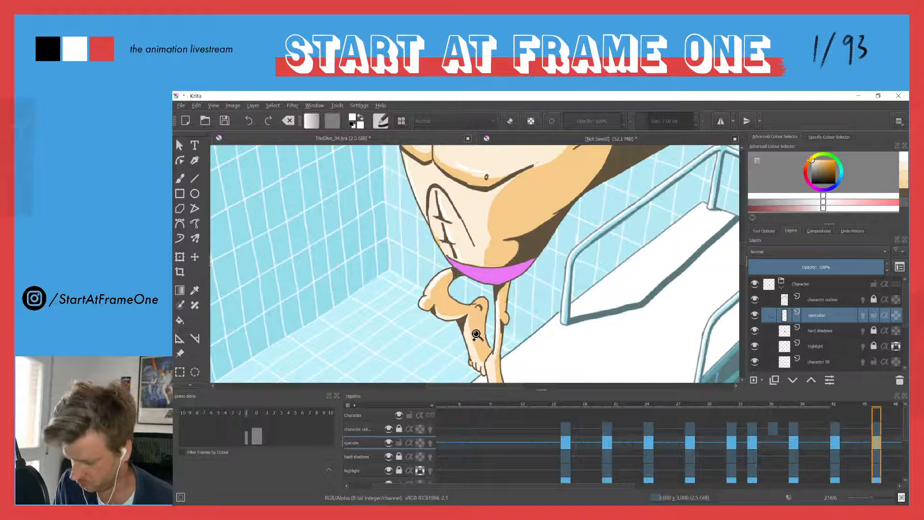
pyautogui.moveTo(510, 360); pyautogui.dragTo(447, 240)
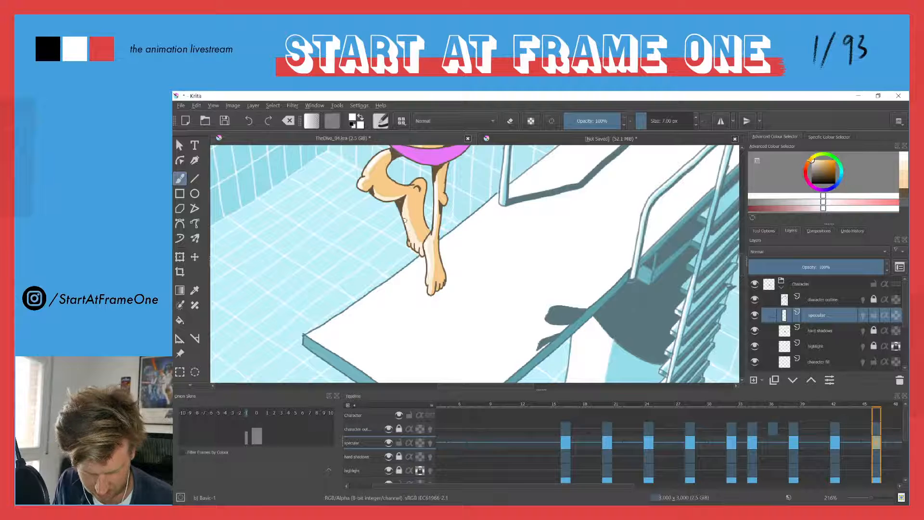
pyautogui.moveTo(378, 185); pyautogui.dragTo(403, 264)
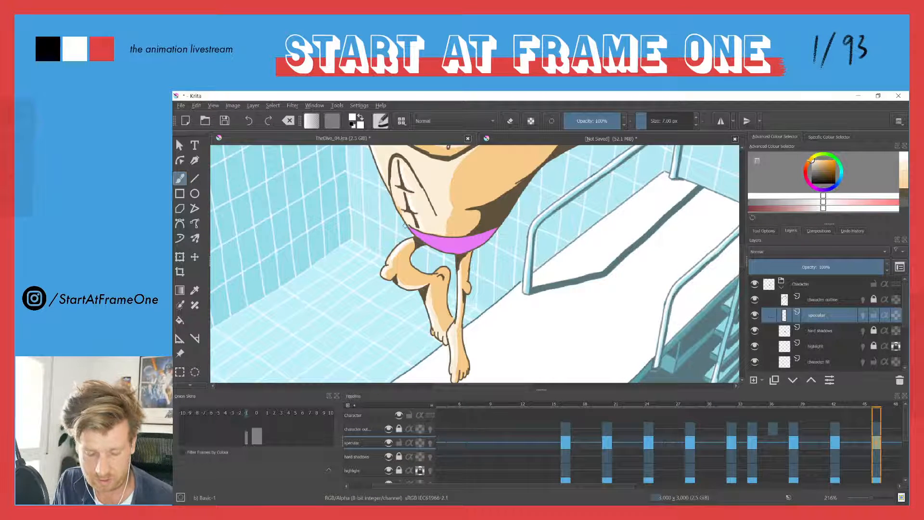
# Paint white specular accents along the diver's outstretched arm and fist at frame 46
pyautogui.moveTo(399, 219); pyautogui.dragTo(397, 258)
pyautogui.moveTo(399, 156); pyautogui.dragTo(404, 317)
pyautogui.moveTo(525, 277); pyautogui.dragTo(549, 225)
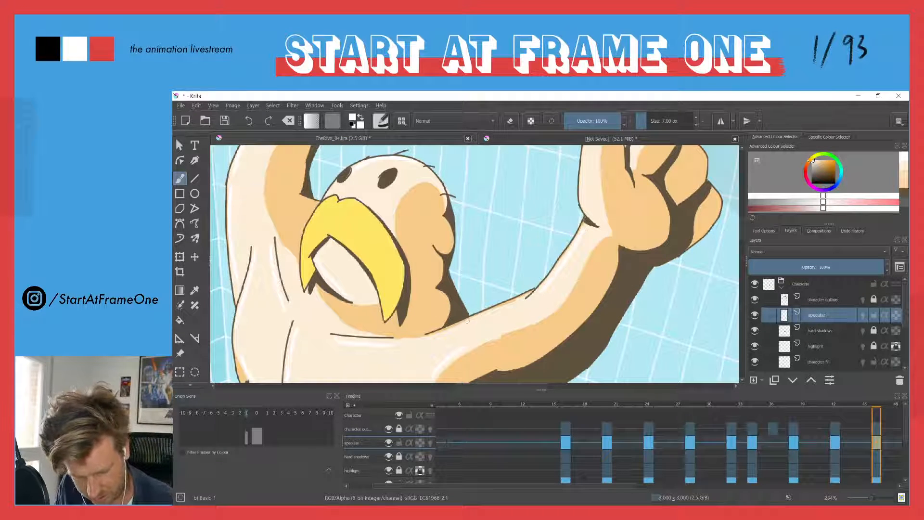
pyautogui.moveTo(516, 202); pyautogui.dragTo(475, 270)
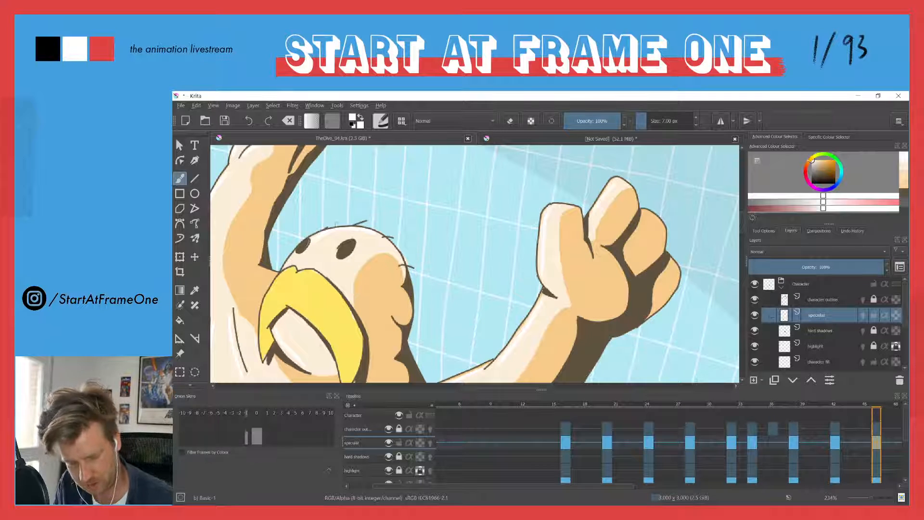
pyautogui.moveTo(311, 262); pyautogui.dragTo(470, 226)
pyautogui.moveTo(373, 213); pyautogui.dragTo(359, 289)
pyautogui.moveTo(359, 255); pyautogui.dragTo(403, 307)
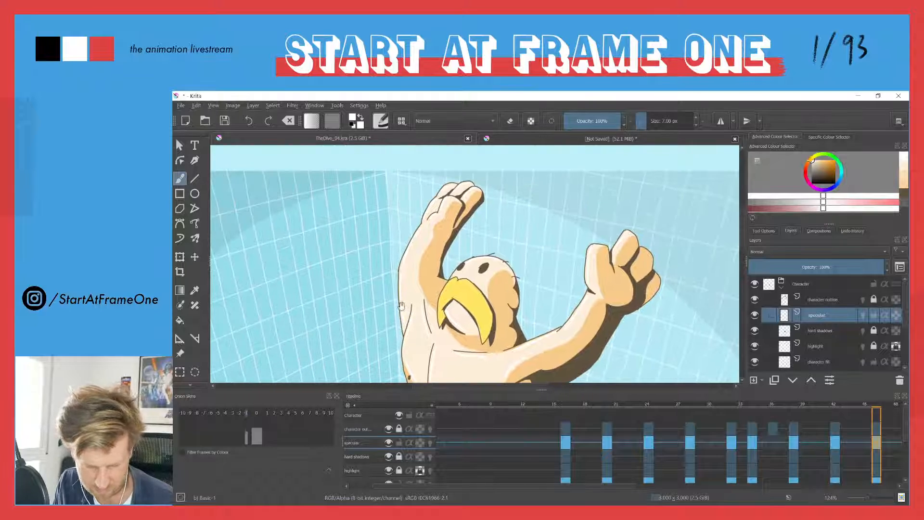
# Review the specular accents on the diver's full figure, torso and legs at frame 46
pyautogui.moveTo(404, 265); pyautogui.dragTo(405, 235)
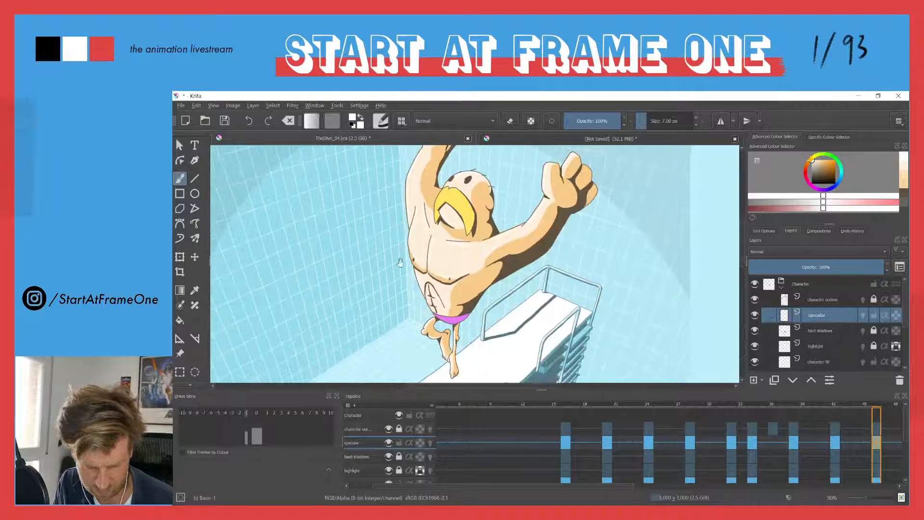
pyautogui.moveTo(419, 316)
pyautogui.mouseDown()
pyautogui.moveTo(401, 258)
pyautogui.moveTo(406, 307)
pyautogui.mouseUp()
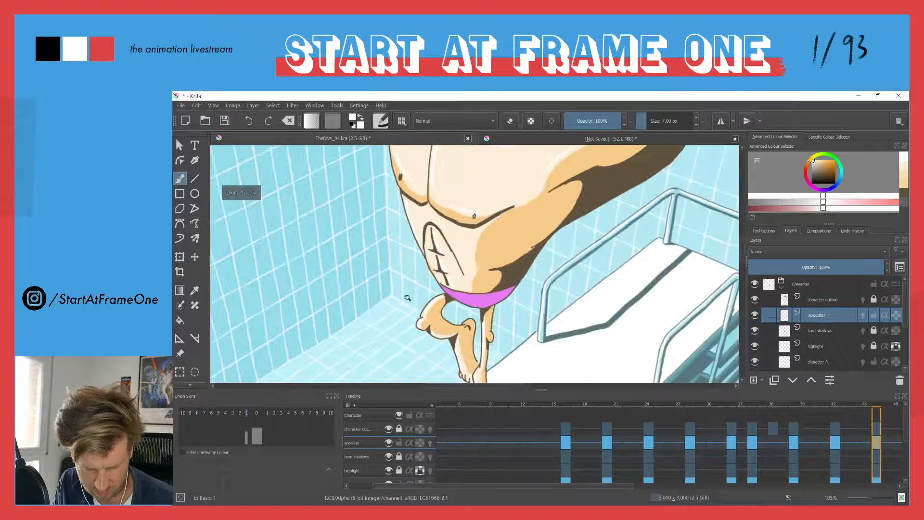
pyautogui.moveTo(411, 349)
pyautogui.mouseDown()
pyautogui.moveTo(414, 288)
pyautogui.moveTo(405, 332)
pyautogui.mouseUp()
pyautogui.moveTo(398, 259); pyautogui.dragTo(406, 312)
pyautogui.moveTo(384, 230); pyautogui.dragTo(388, 266)
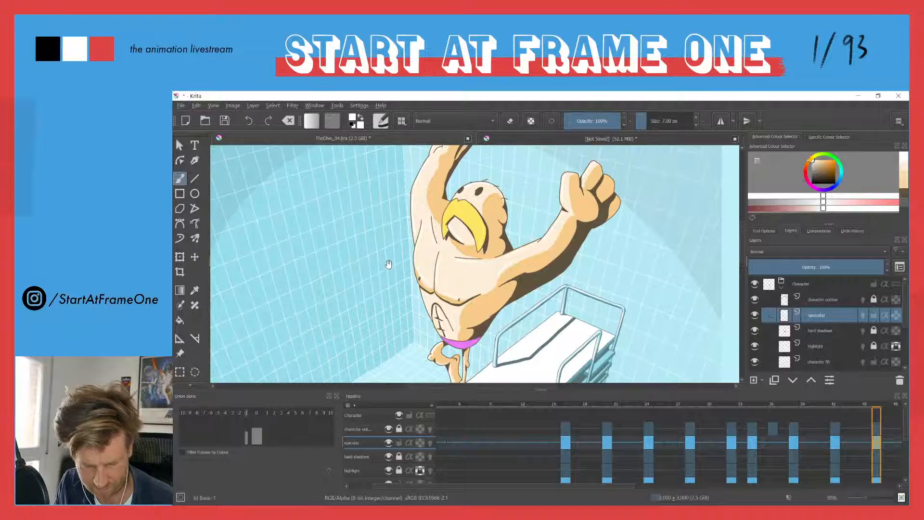
pyautogui.moveTo(381, 230); pyautogui.dragTo(385, 255)
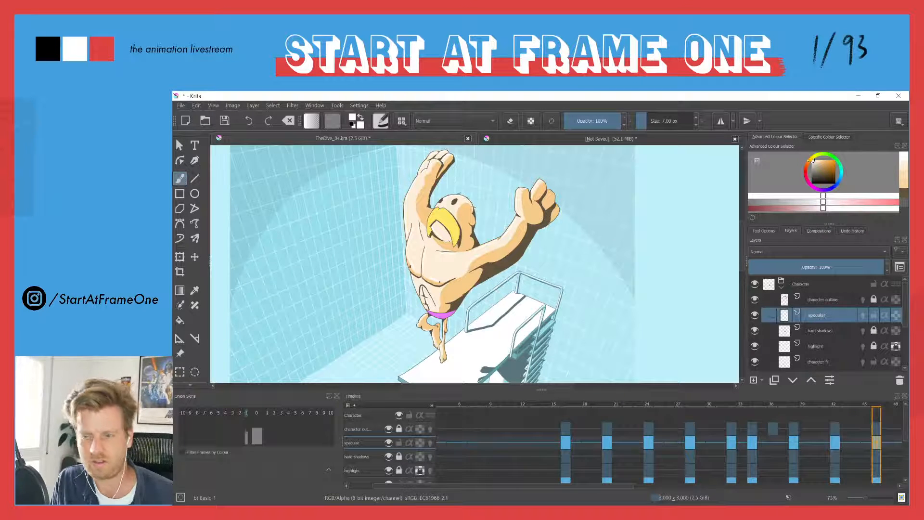
# Add a blank specular keyframe at frame 50
pyautogui.press('Right')
pyautogui.press('Right')
pyautogui.press('Right')
pyautogui.press('Right')
pyautogui.press('Right')
pyautogui.press('Right')
pyautogui.press('Right')
pyautogui.press('Right')
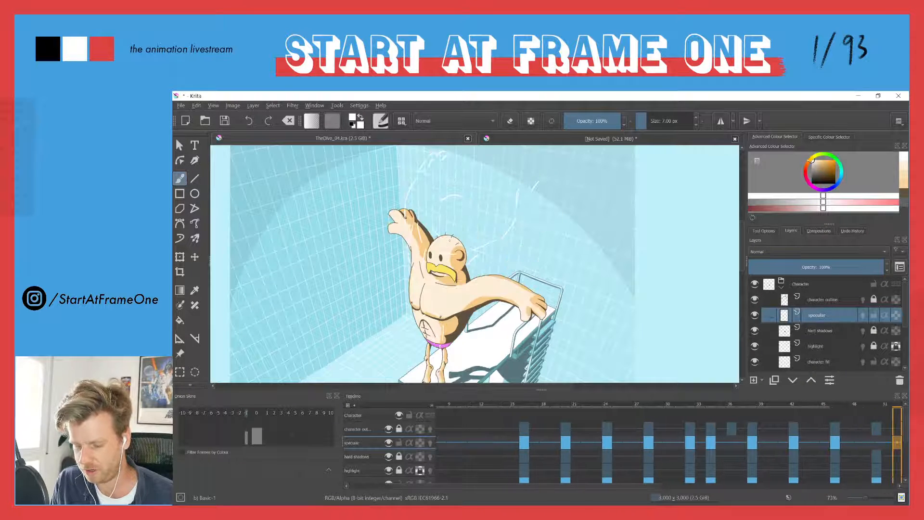
pyautogui.press('Left')
pyautogui.press('Left')
pyautogui.press('Left')
pyautogui.press('Left')
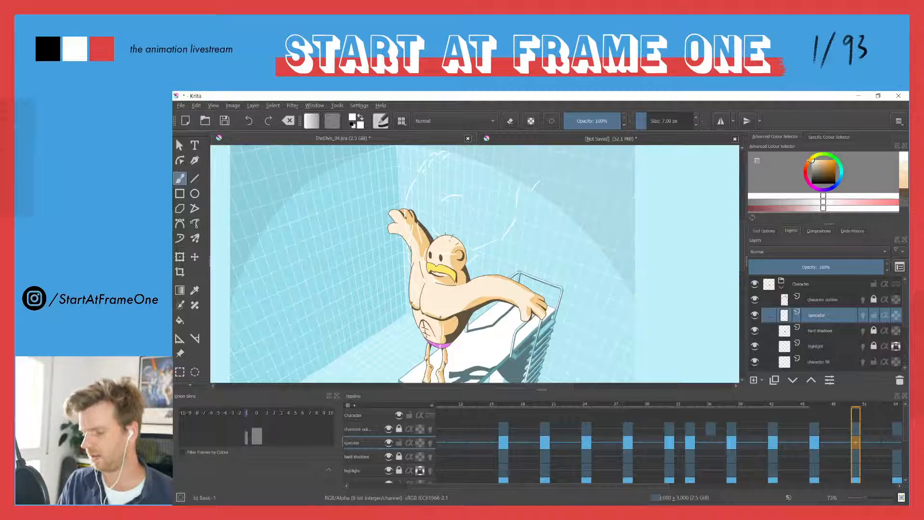
pyautogui.press('F7')
# Paint white specular accents on the diver's chest, armpit, collarbone and side at frame 50
pyautogui.moveTo(401, 302)
pyautogui.mouseDown()
pyautogui.moveTo(405, 215)
pyautogui.moveTo(403, 246)
pyautogui.mouseUp()
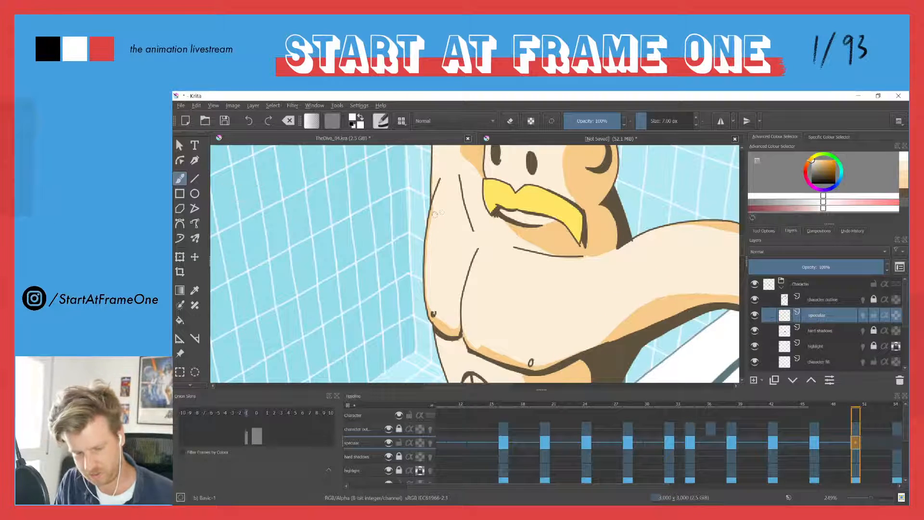
pyautogui.moveTo(438, 190); pyautogui.dragTo(426, 277)
pyautogui.moveTo(436, 315)
pyautogui.mouseDown()
pyautogui.moveTo(483, 291)
pyautogui.moveTo(480, 257)
pyautogui.moveTo(468, 306)
pyautogui.moveTo(473, 344)
pyautogui.moveTo(534, 355)
pyautogui.mouseUp()
pyautogui.moveTo(456, 184)
pyautogui.mouseDown()
pyautogui.moveTo(480, 272)
pyautogui.moveTo(511, 249)
pyautogui.moveTo(569, 261)
pyautogui.mouseUp()
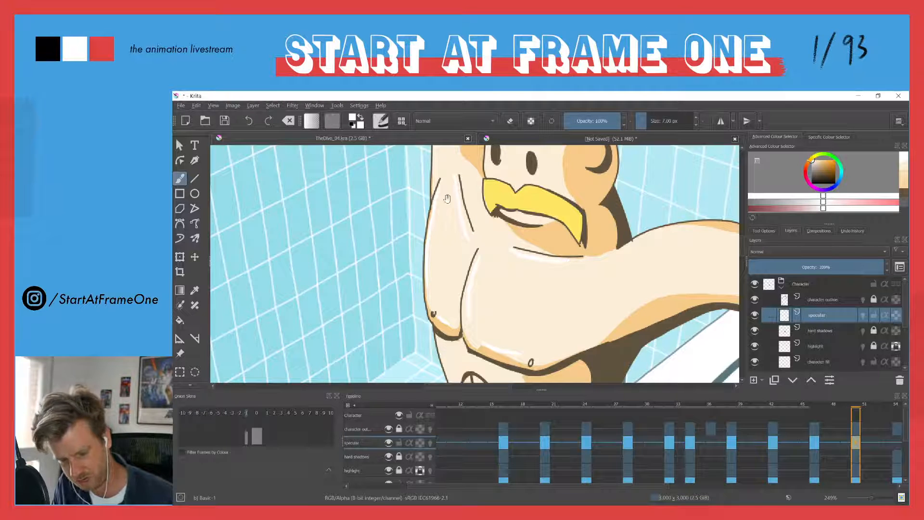
# Paint white specular accents on the diver's raised arm and hand, head and outstretched arm at frame 50
pyautogui.moveTo(444, 195); pyautogui.dragTo(559, 323)
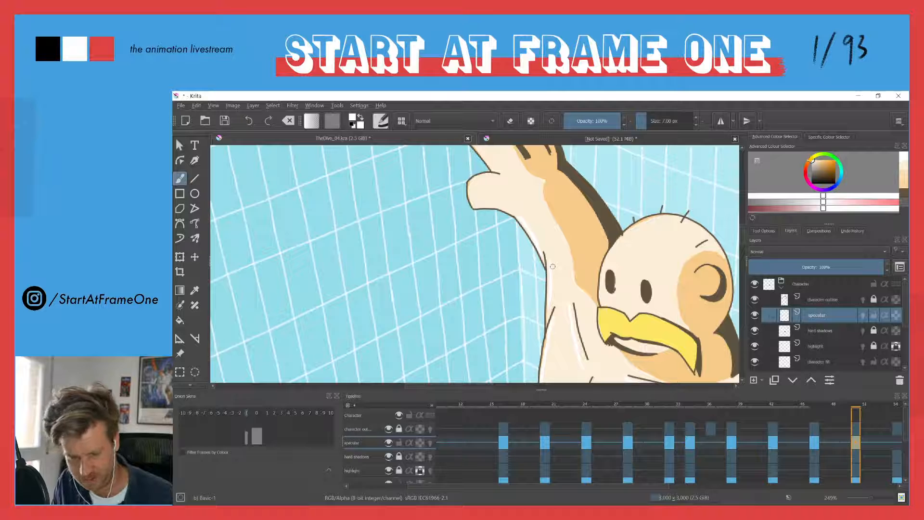
pyautogui.moveTo(469, 160); pyautogui.dragTo(492, 232)
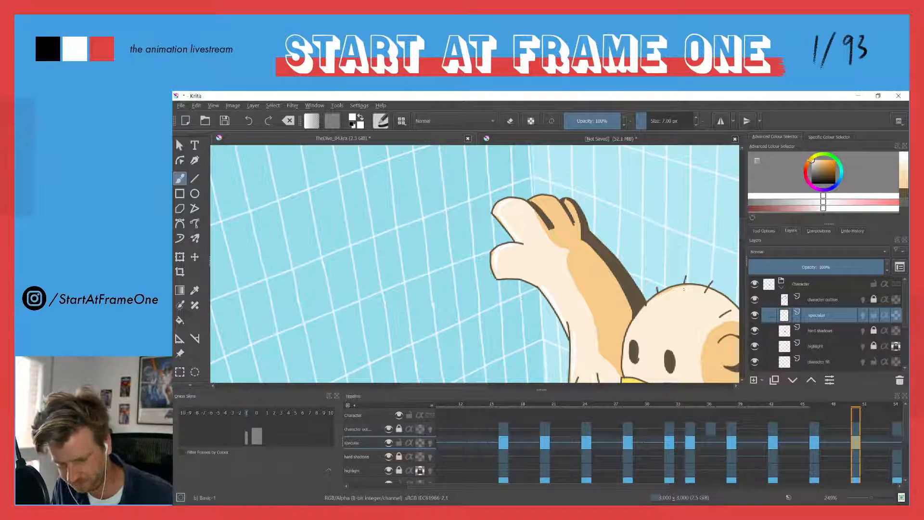
pyautogui.moveTo(614, 357)
pyautogui.mouseDown()
pyautogui.moveTo(588, 255)
pyautogui.moveTo(572, 251)
pyautogui.mouseUp()
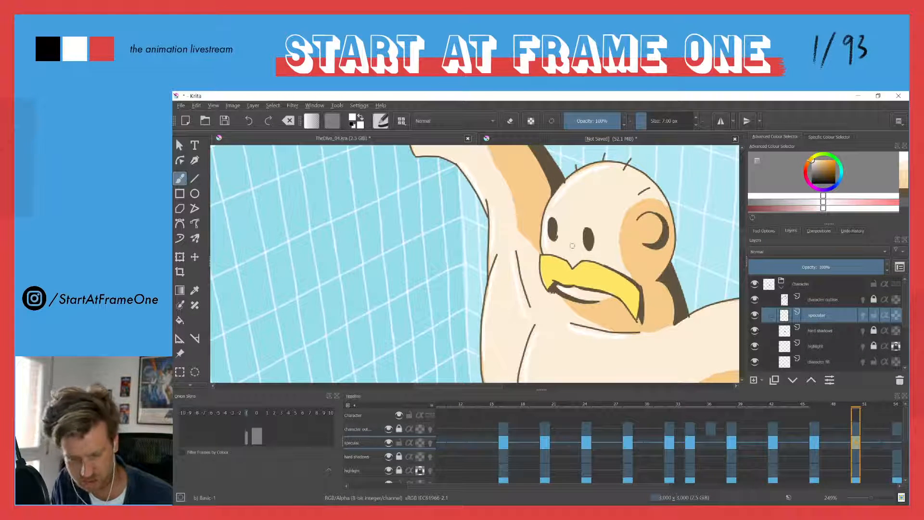
pyautogui.moveTo(639, 225)
pyautogui.mouseDown()
pyautogui.moveTo(601, 256)
pyautogui.moveTo(520, 288)
pyautogui.mouseUp()
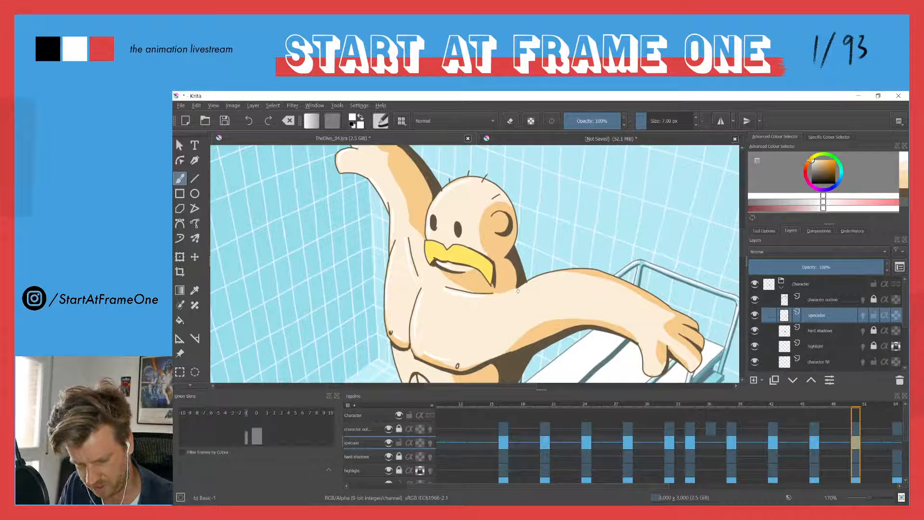
pyautogui.moveTo(520, 313); pyautogui.dragTo(575, 309)
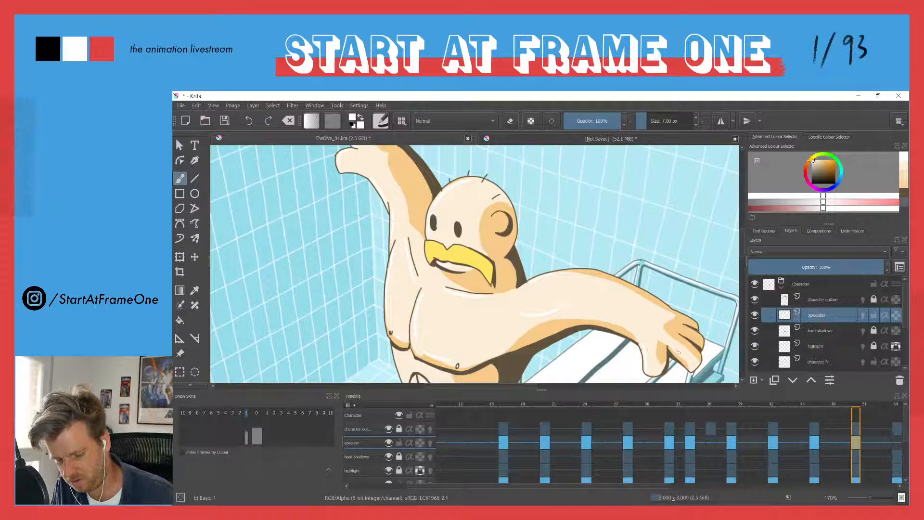
pyautogui.moveTo(477, 305); pyautogui.dragTo(525, 215)
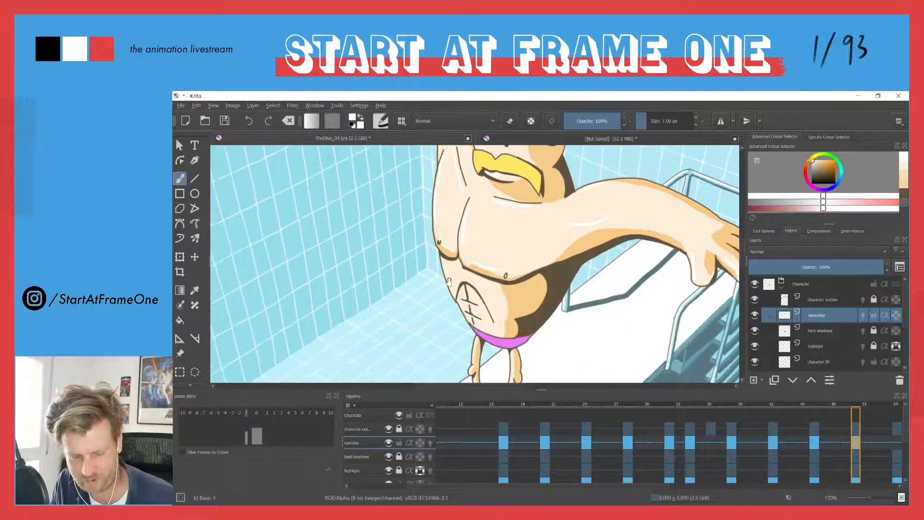
# Paint white specular accents on the diver's abdomen and legs at frame 50
pyautogui.moveTo(467, 290); pyautogui.dragTo(475, 304)
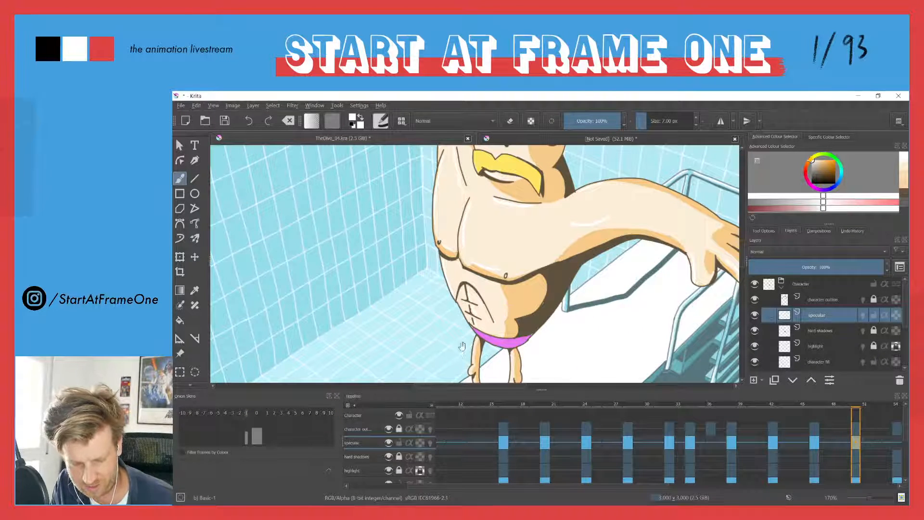
pyautogui.moveTo(460, 351); pyautogui.dragTo(469, 298)
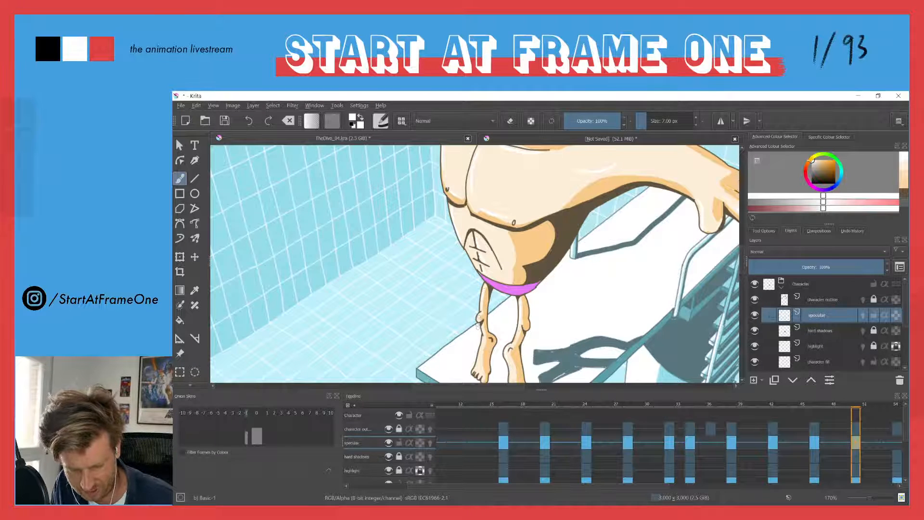
pyautogui.moveTo(483, 357); pyautogui.dragTo(468, 299)
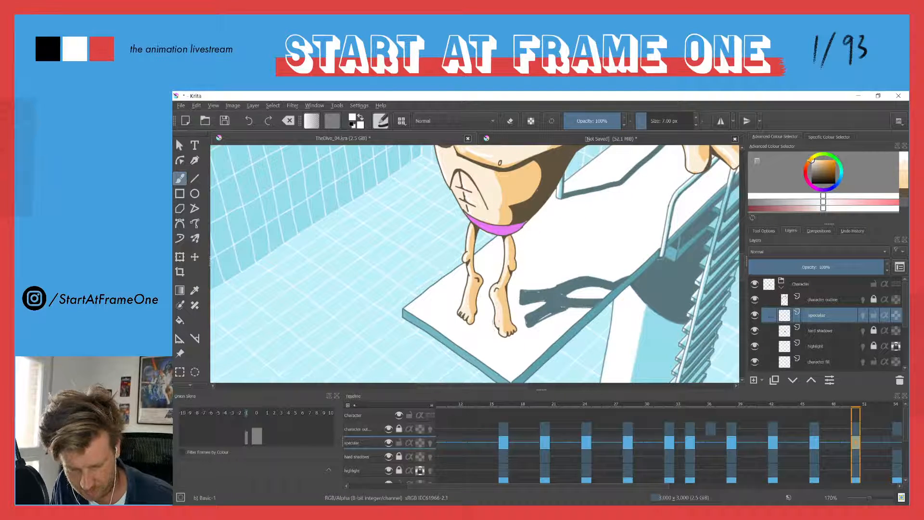
# Review the specular accents across the diver's full figure, raised arm, torso and legs at frame 50
pyautogui.scroll(-4, 405, 264)
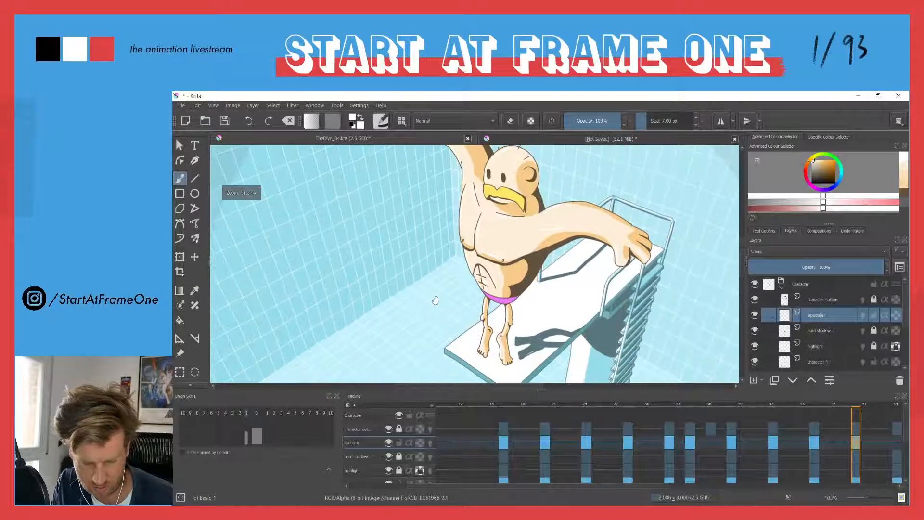
pyautogui.moveTo(417, 255); pyautogui.dragTo(429, 284)
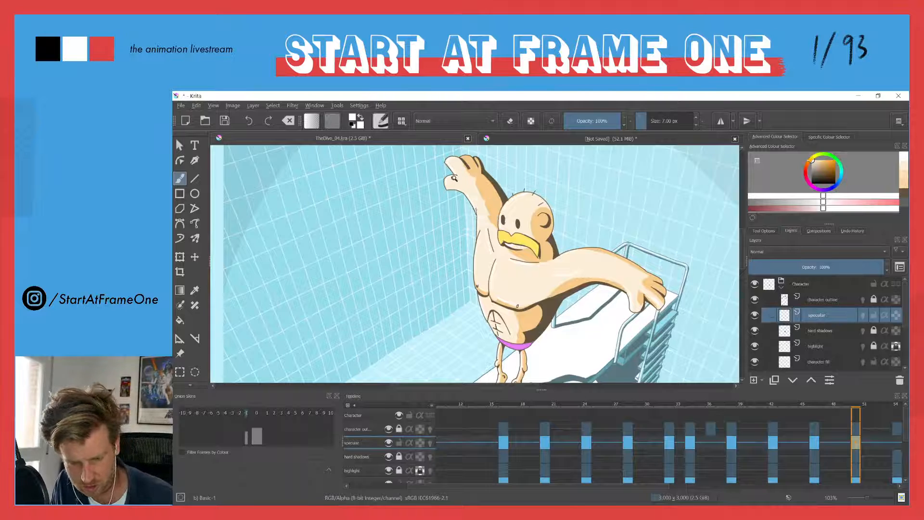
pyautogui.moveTo(455, 180); pyautogui.dragTo(444, 150)
pyautogui.moveTo(469, 226); pyautogui.dragTo(454, 252)
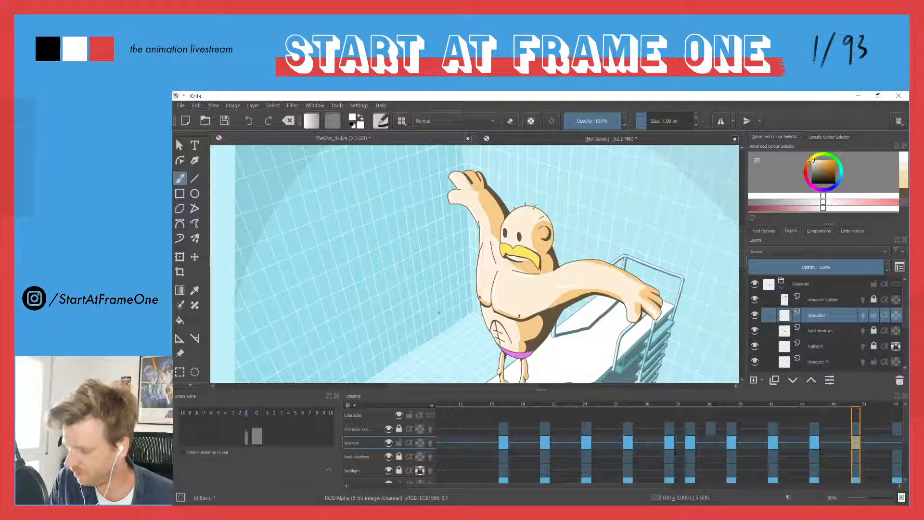
pyautogui.moveTo(459, 263); pyautogui.dragTo(444, 291)
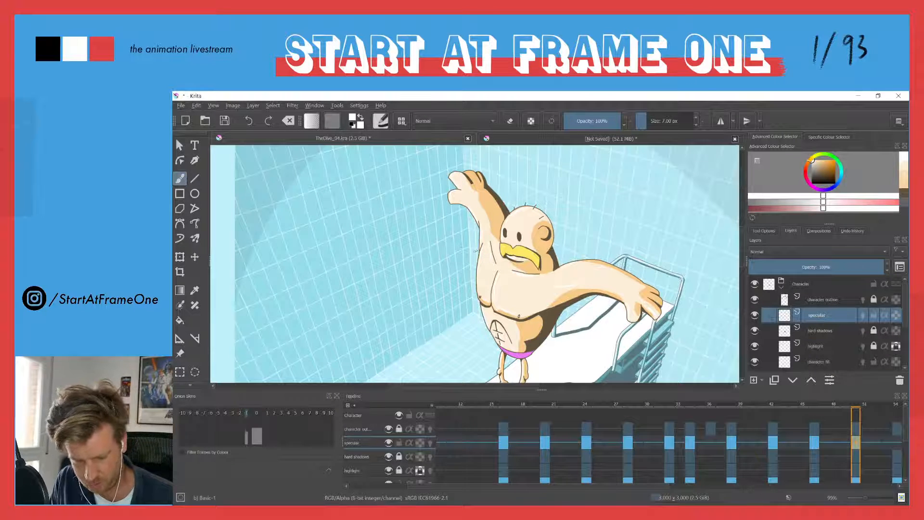
pyautogui.moveTo(463, 240)
pyautogui.mouseDown()
pyautogui.moveTo(436, 303)
pyautogui.moveTo(439, 289)
pyautogui.mouseUp()
pyautogui.moveTo(492, 359); pyautogui.dragTo(481, 337)
pyautogui.moveTo(452, 214); pyautogui.dragTo(442, 184)
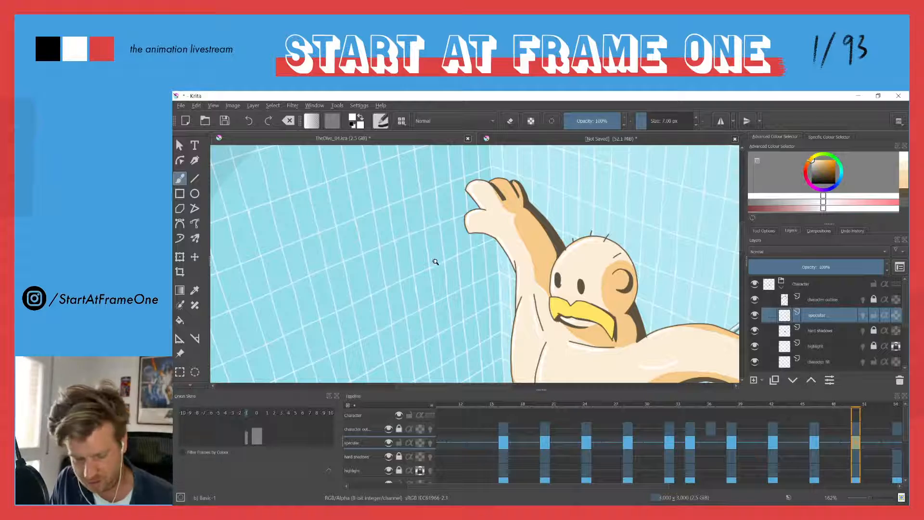
pyautogui.scroll(-4, 433, 260)
pyautogui.scroll(5, 463, 288)
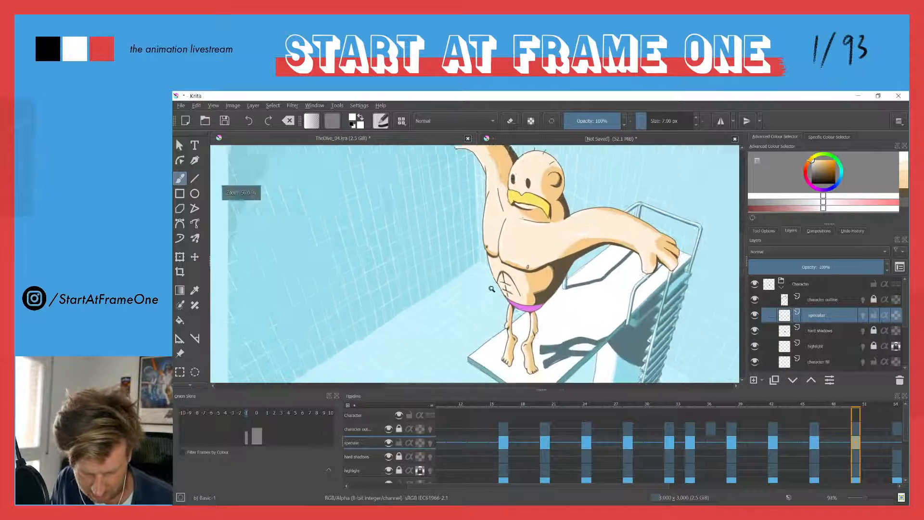
pyautogui.moveTo(471, 249); pyautogui.dragTo(474, 281)
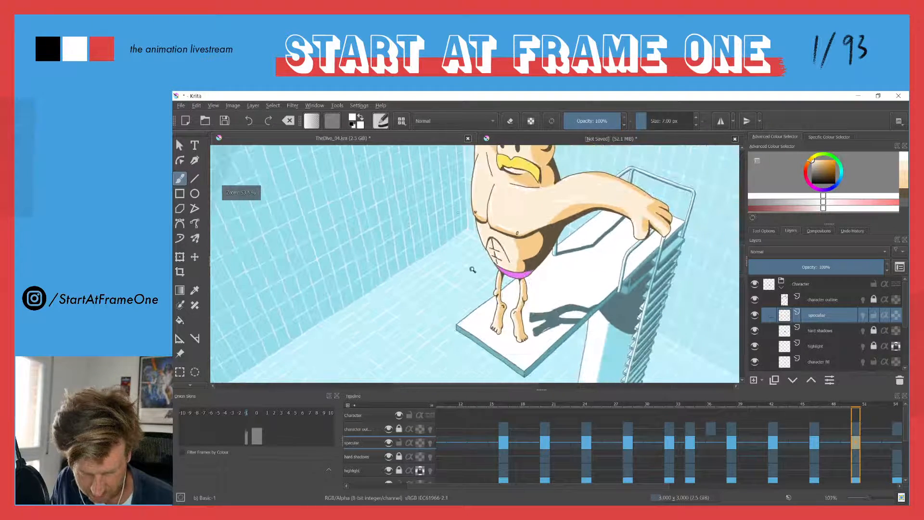
pyautogui.moveTo(456, 215); pyautogui.dragTo(448, 284)
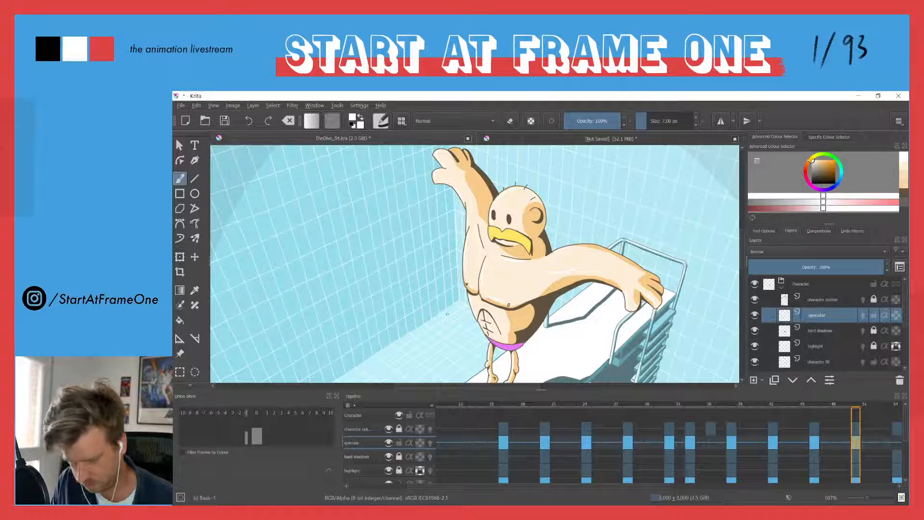
# Add a blank specular keyframe at frame 54
pyautogui.press('Right')
pyautogui.press('Right')
pyautogui.press('Right')
pyautogui.press('Right')
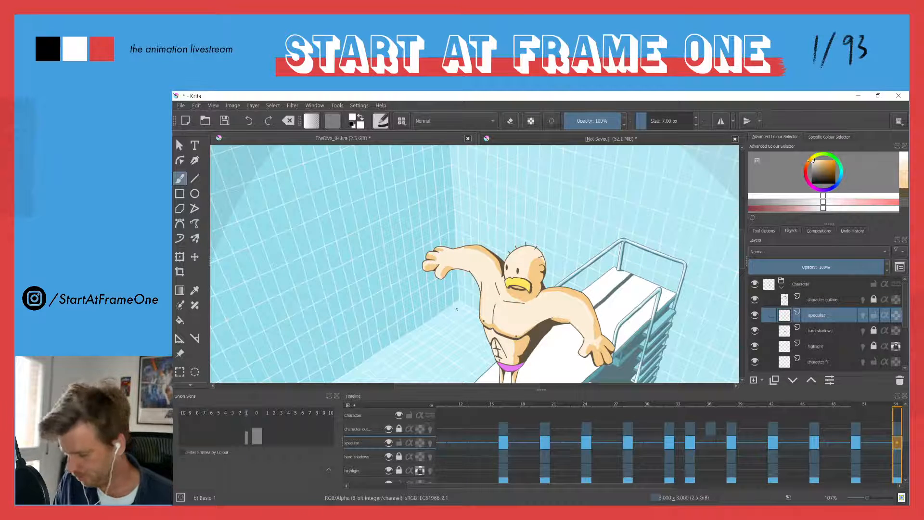
# Paint white specular accents along the diver's chest, side, armpit crease and collarbone at frame 54
pyautogui.moveTo(468, 287); pyautogui.dragTo(437, 180)
pyautogui.moveTo(476, 266)
pyautogui.mouseDown()
pyautogui.moveTo(511, 325)
pyautogui.moveTo(540, 200)
pyautogui.moveTo(537, 254)
pyautogui.moveTo(542, 287)
pyautogui.mouseUp()
pyautogui.moveTo(584, 251); pyautogui.dragTo(581, 318)
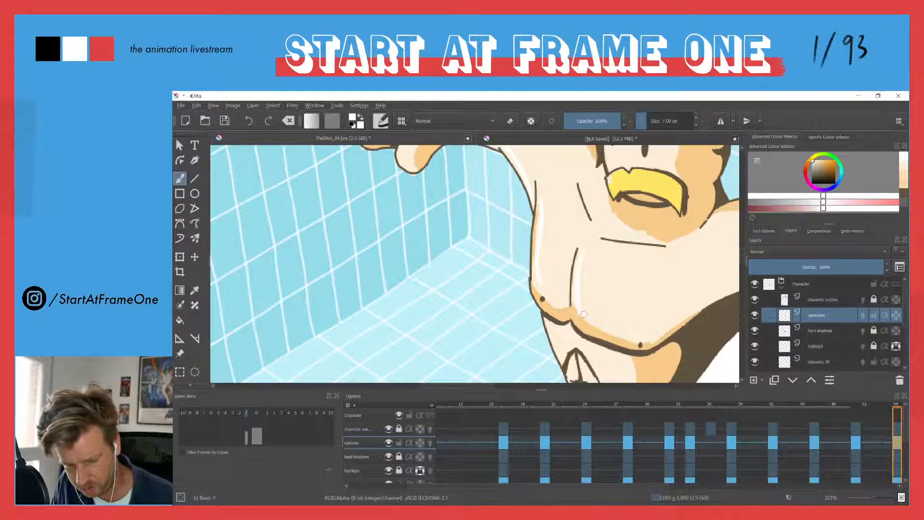
pyautogui.moveTo(570, 171); pyautogui.dragTo(589, 231)
pyautogui.moveTo(669, 252); pyautogui.dragTo(605, 245)
# Paint white specular accents on the diver's head, both arms and hand at frame 54
pyautogui.moveTo(527, 192); pyautogui.dragTo(480, 315)
pyautogui.moveTo(616, 201); pyautogui.dragTo(576, 227)
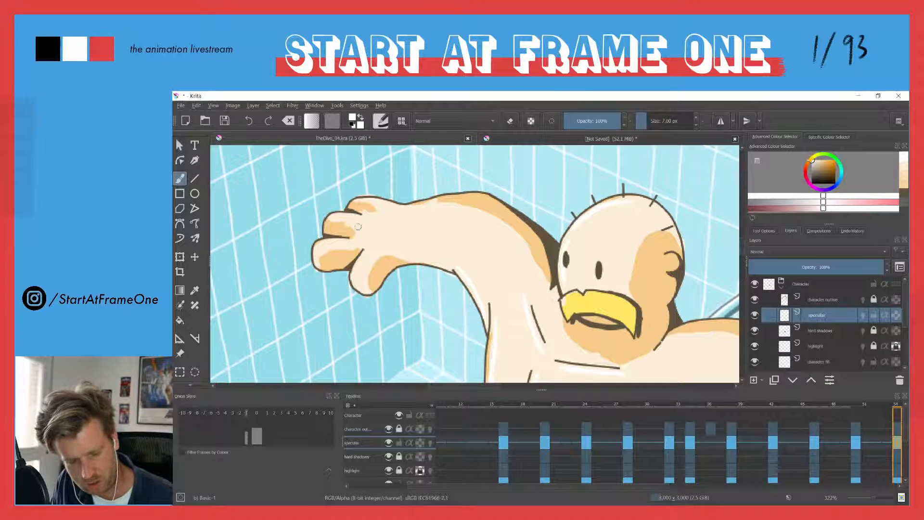
pyautogui.moveTo(355, 260); pyautogui.dragTo(360, 284)
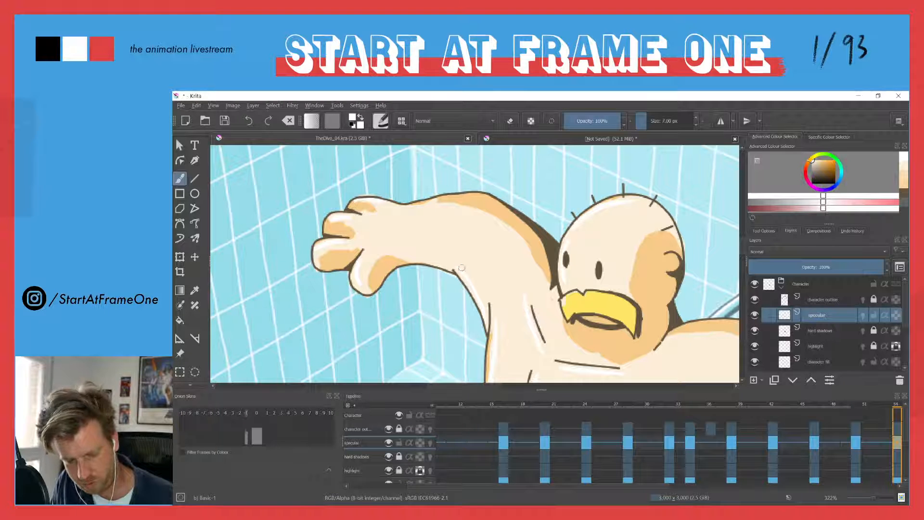
pyautogui.moveTo(510, 247); pyautogui.dragTo(377, 177)
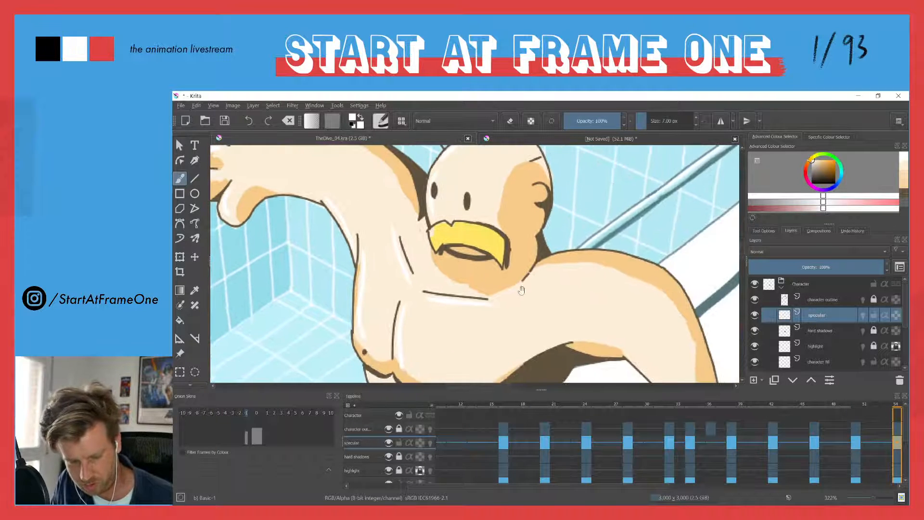
pyautogui.moveTo(530, 286); pyautogui.dragTo(388, 178)
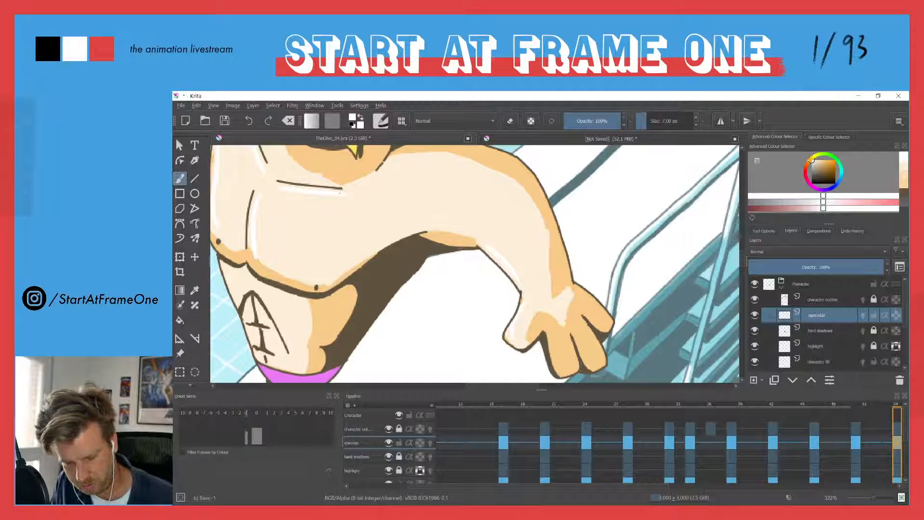
pyautogui.moveTo(383, 199); pyautogui.dragTo(450, 207)
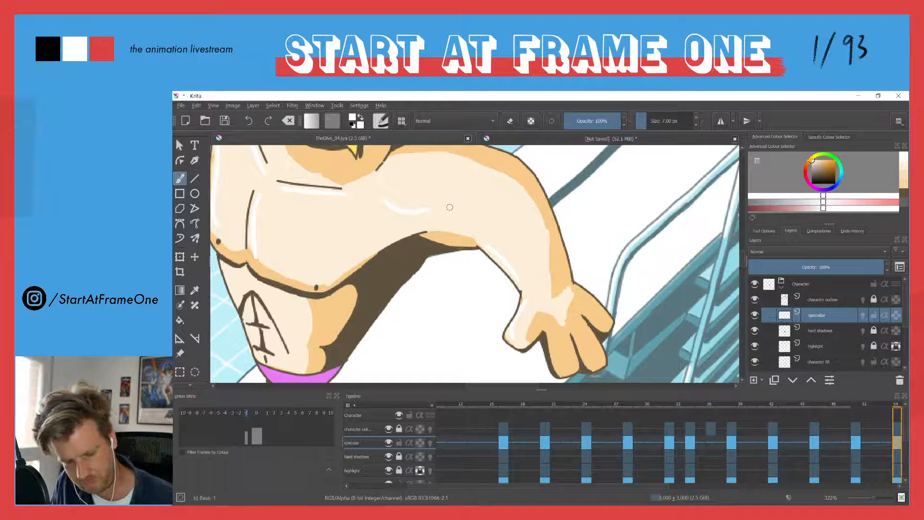
pyautogui.moveTo(331, 194); pyautogui.dragTo(382, 265)
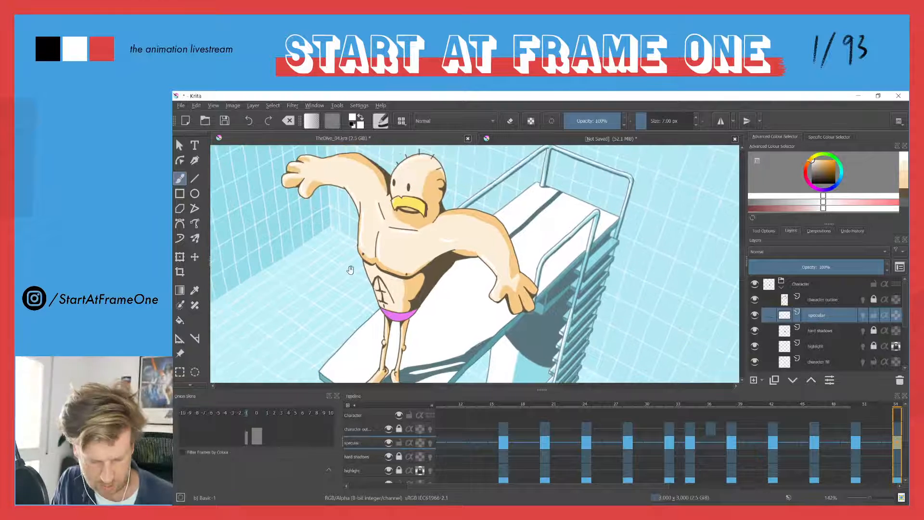
# Paint white specular accents on the diver's lower chest, abdomen and legs at frame 54
pyautogui.scroll(5, 390, 268)
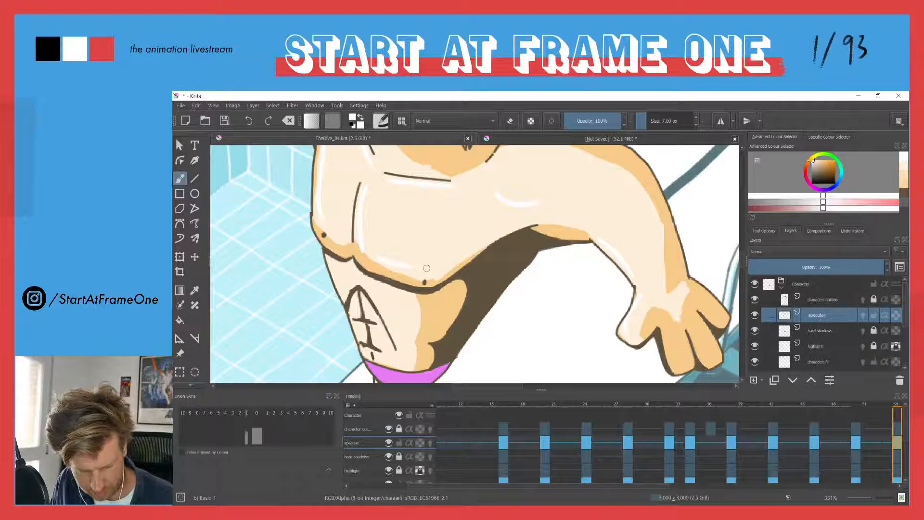
pyautogui.moveTo(331, 266); pyautogui.dragTo(339, 287)
pyautogui.moveTo(354, 341); pyautogui.dragTo(379, 214)
pyautogui.moveTo(400, 267)
pyautogui.mouseDown()
pyautogui.moveTo(404, 307)
pyautogui.moveTo(421, 218)
pyautogui.mouseUp()
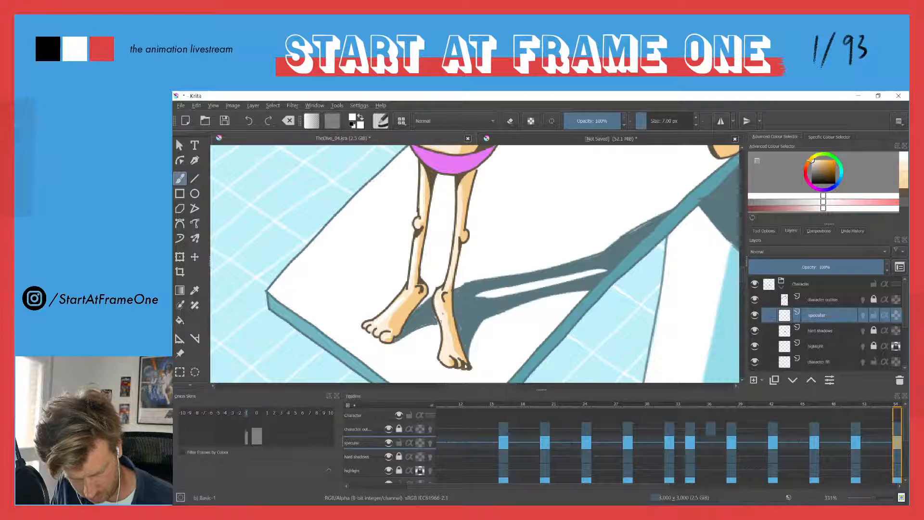
pyautogui.moveTo(387, 192); pyautogui.dragTo(386, 258)
pyautogui.moveTo(371, 217); pyautogui.dragTo(413, 345)
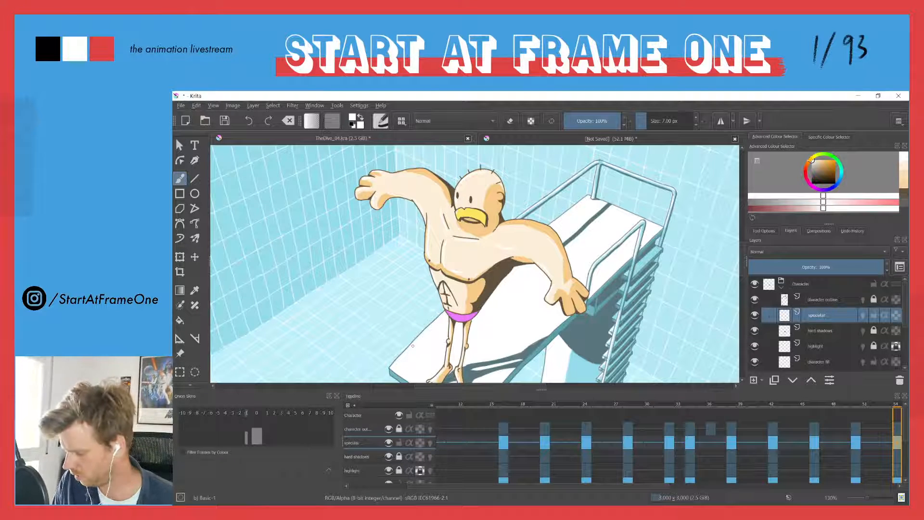
# Add a blank specular keyframe at frame 58 and paint white accents on the diver's collarbone, shoulder, chest and side
pyautogui.press('Right')
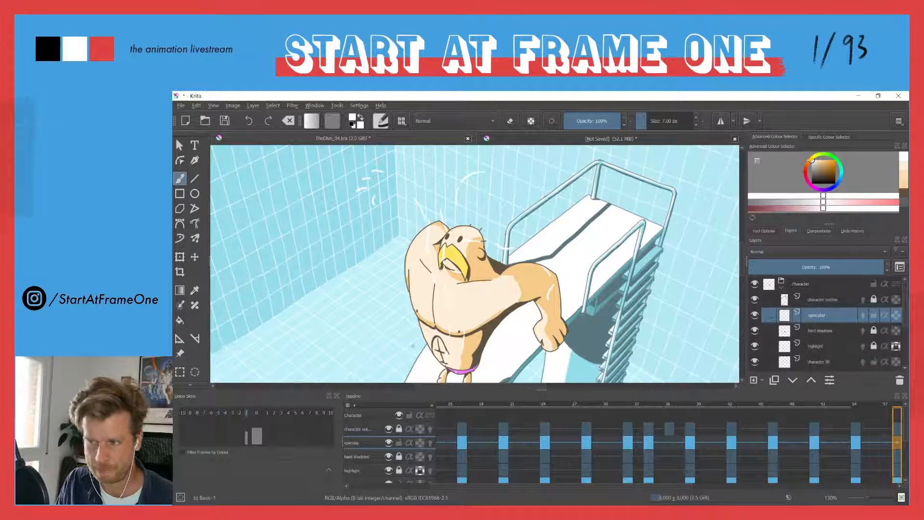
pyautogui.moveTo(483, 282); pyautogui.dragTo(465, 208)
pyautogui.moveTo(567, 326); pyautogui.dragTo(517, 321)
pyautogui.moveTo(494, 281); pyautogui.dragTo(415, 288)
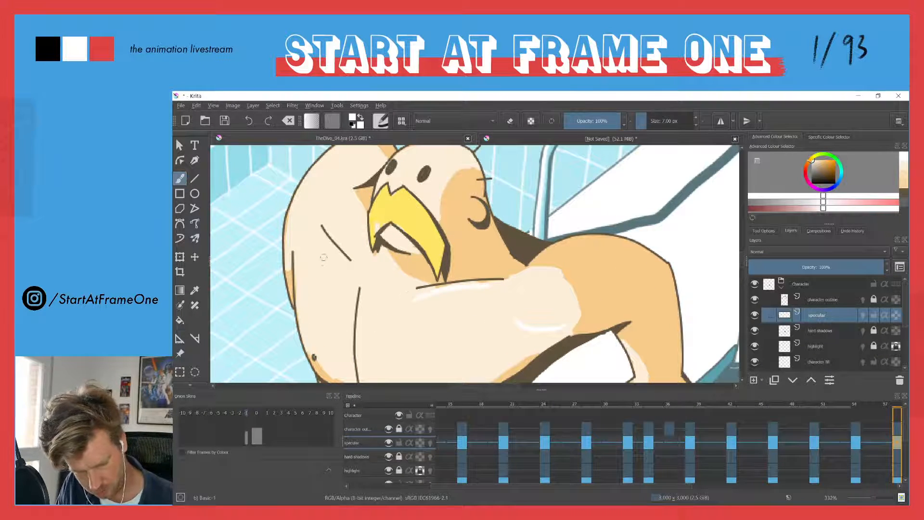
pyautogui.moveTo(361, 327)
pyautogui.mouseDown()
pyautogui.moveTo(379, 221)
pyautogui.moveTo(393, 208)
pyautogui.mouseUp()
pyautogui.moveTo(395, 172)
pyautogui.mouseDown()
pyautogui.moveTo(402, 277)
pyautogui.moveTo(449, 284)
pyautogui.mouseUp()
pyautogui.moveTo(331, 182); pyautogui.dragTo(406, 238)
pyautogui.moveTo(405, 199); pyautogui.dragTo(413, 284)
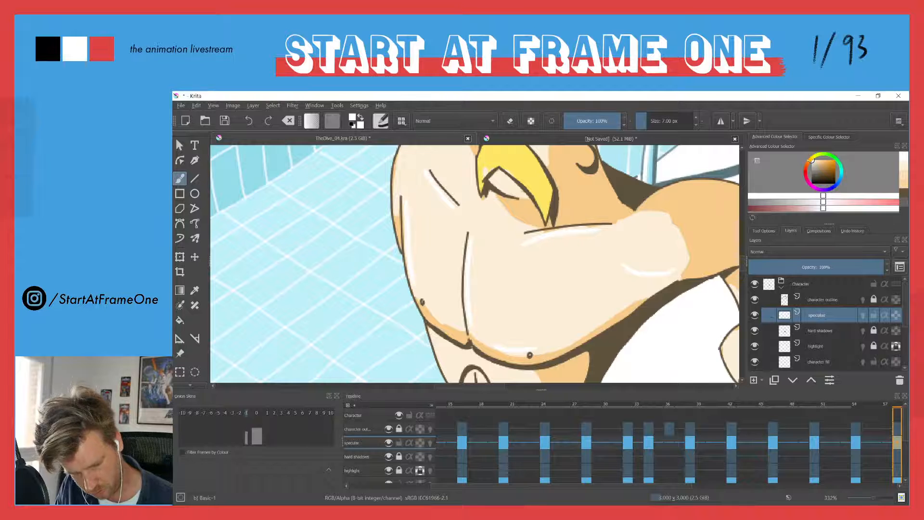
# Paint white specular accents on the diver's bent upper arm, head, abdomen and legs at frame 58
pyautogui.moveTo(416, 157); pyautogui.dragTo(452, 276)
pyautogui.moveTo(469, 224); pyautogui.dragTo(436, 290)
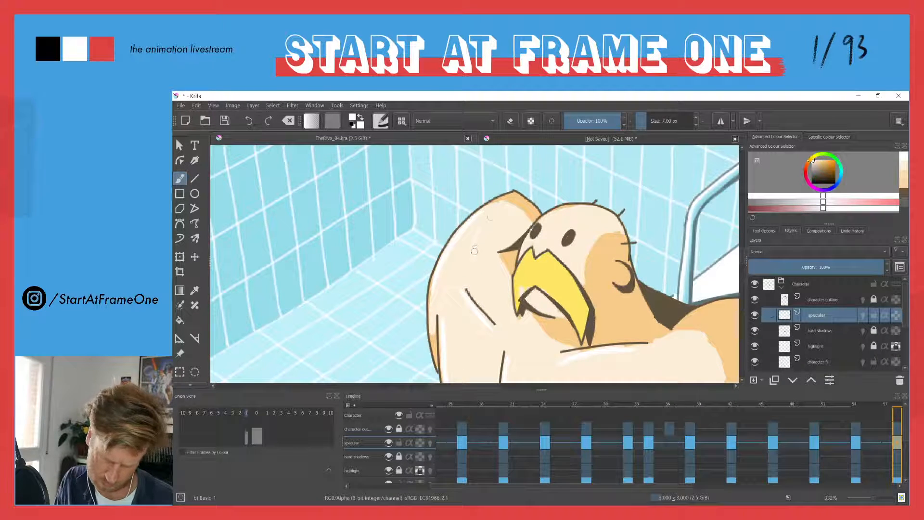
pyautogui.moveTo(421, 224); pyautogui.dragTo(417, 248)
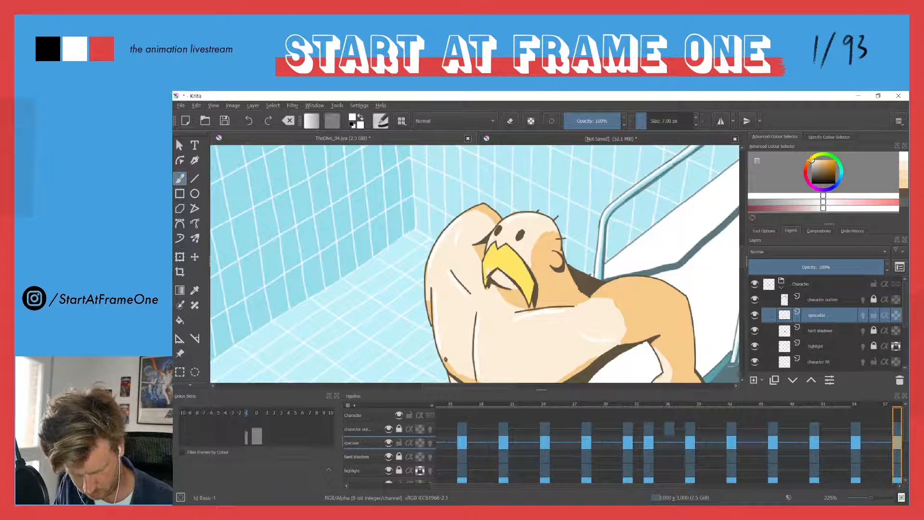
pyautogui.moveTo(467, 371); pyautogui.dragTo(496, 210)
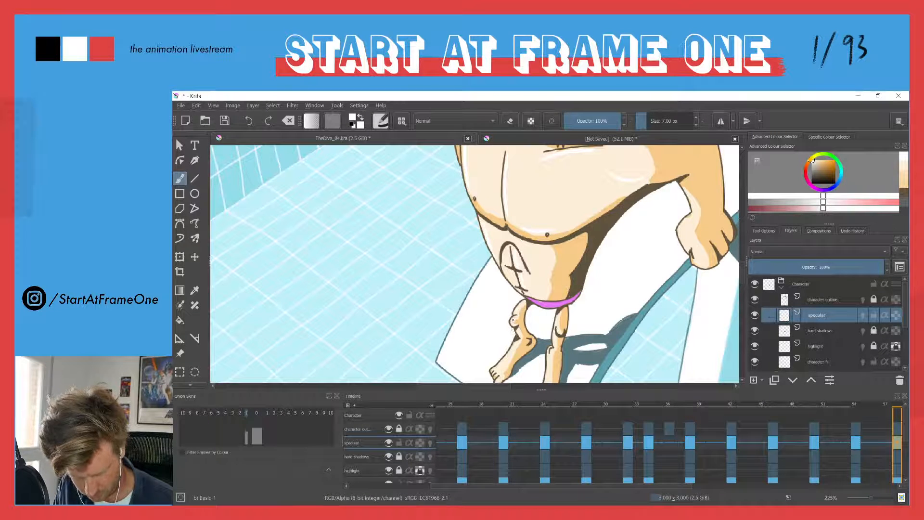
pyautogui.moveTo(499, 366); pyautogui.dragTo(530, 289)
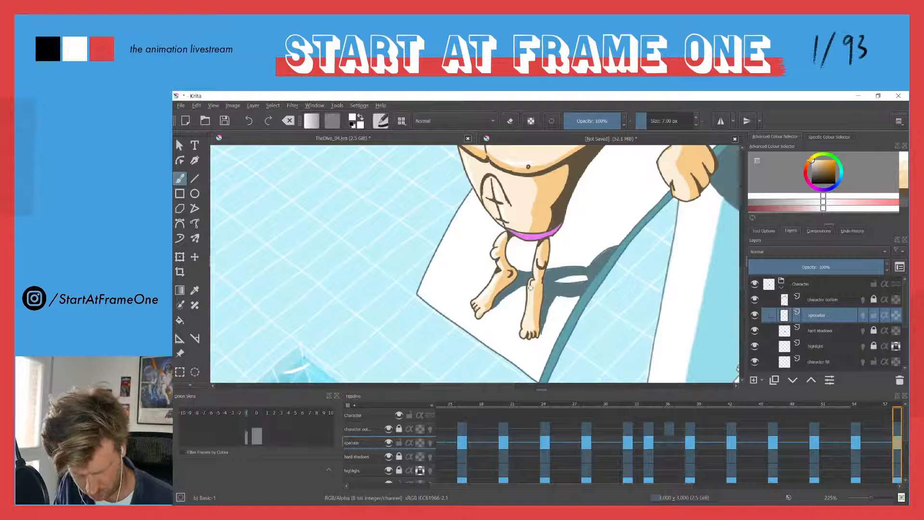
pyautogui.moveTo(479, 211); pyautogui.dragTo(502, 312)
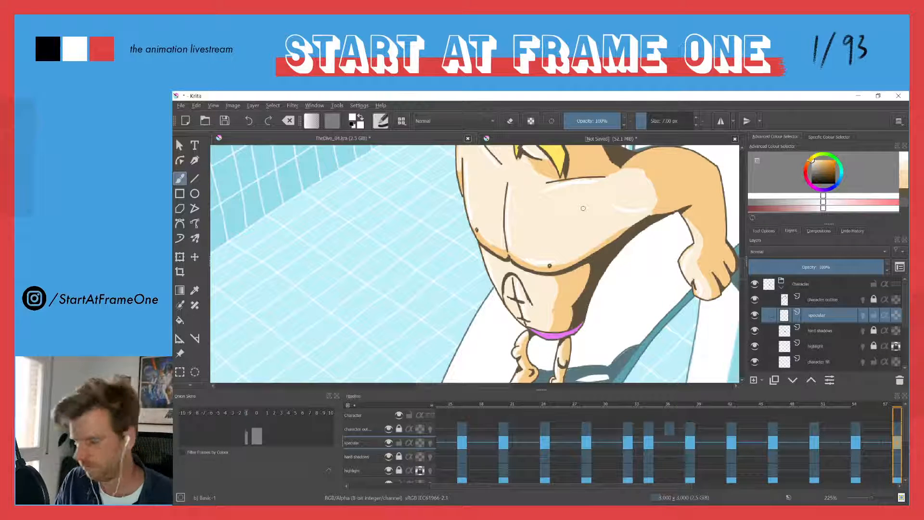
pyautogui.moveTo(476, 243); pyautogui.dragTo(494, 159)
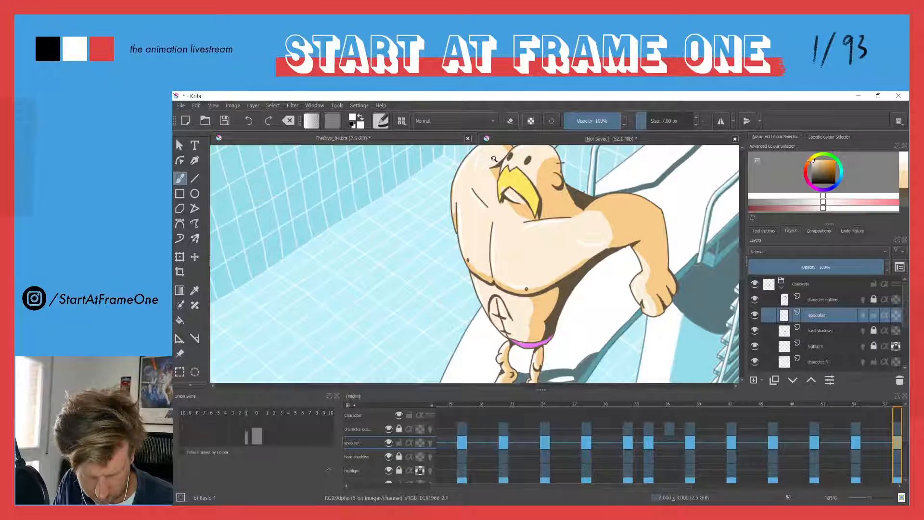
pyautogui.moveTo(494, 206)
pyautogui.mouseDown()
pyautogui.moveTo(491, 150)
pyautogui.moveTo(489, 272)
pyautogui.mouseUp()
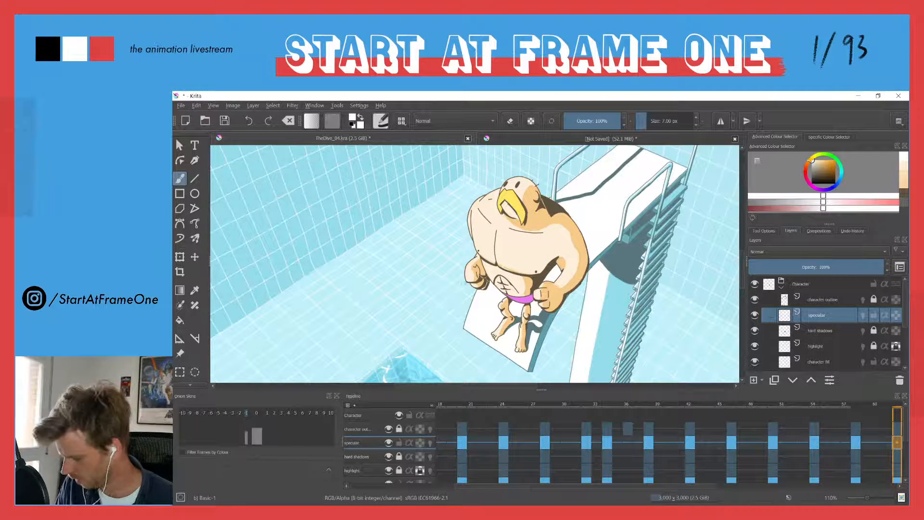
# Add a blank specular keyframe at frame 62 and paint white accents on the diver's side, chest, fists and arm
pyautogui.moveTo(489, 274); pyautogui.dragTo(487, 187)
pyautogui.moveTo(513, 158); pyautogui.dragTo(512, 237)
pyautogui.moveTo(461, 182); pyautogui.dragTo(490, 250)
pyautogui.moveTo(472, 171); pyautogui.dragTo(489, 274)
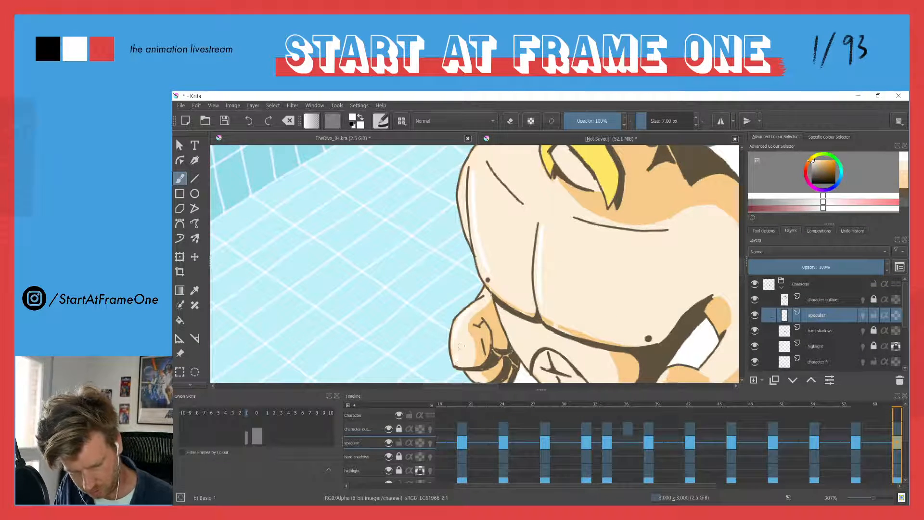
pyautogui.moveTo(513, 340); pyautogui.dragTo(501, 284)
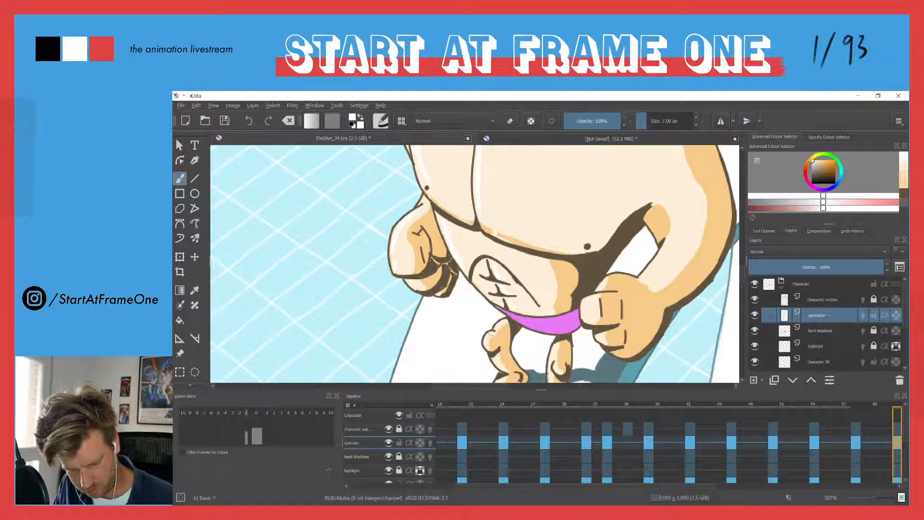
pyautogui.moveTo(492, 366); pyautogui.dragTo(435, 287)
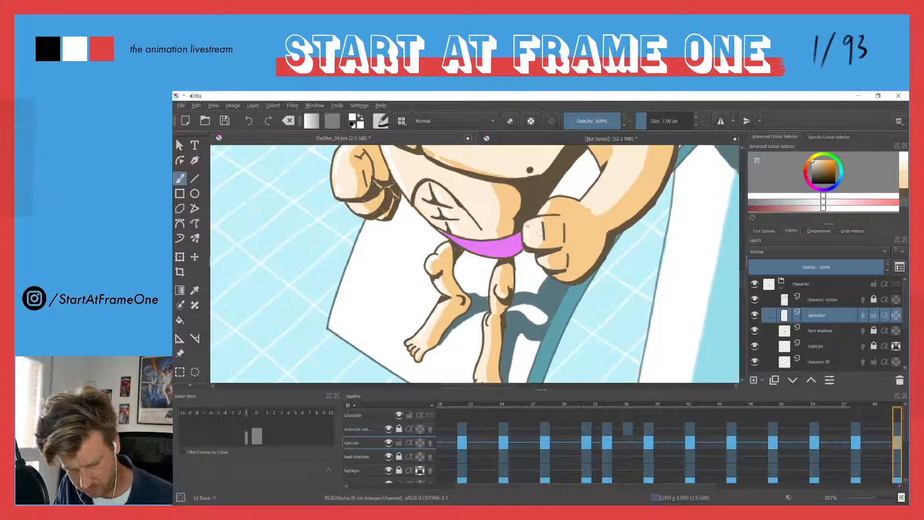
pyautogui.moveTo(607, 189); pyautogui.dragTo(582, 332)
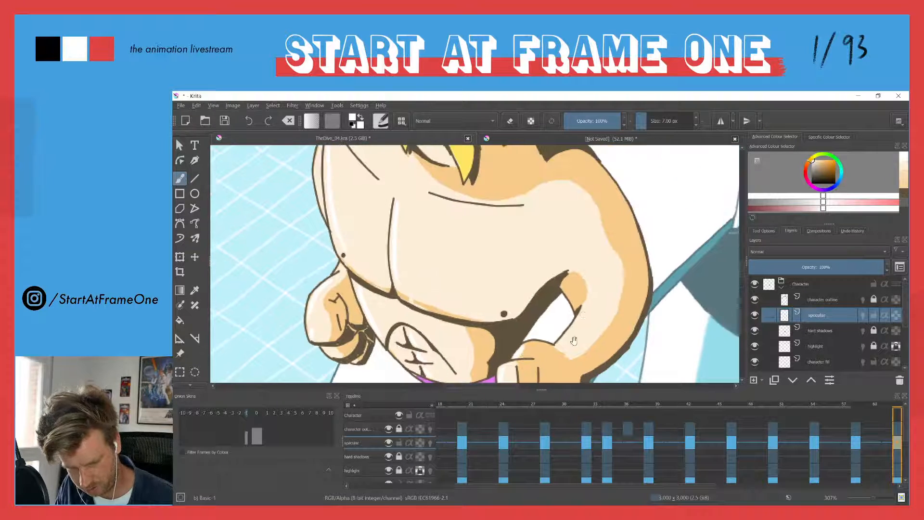
# Paint white specular accents on the diver's shoulder, collarbones, head, mouth and lower chest at frame 62
pyautogui.moveTo(565, 255)
pyautogui.mouseDown()
pyautogui.moveTo(543, 232)
pyautogui.moveTo(608, 254)
pyautogui.moveTo(582, 341)
pyautogui.moveTo(501, 212)
pyautogui.moveTo(438, 206)
pyautogui.mouseUp()
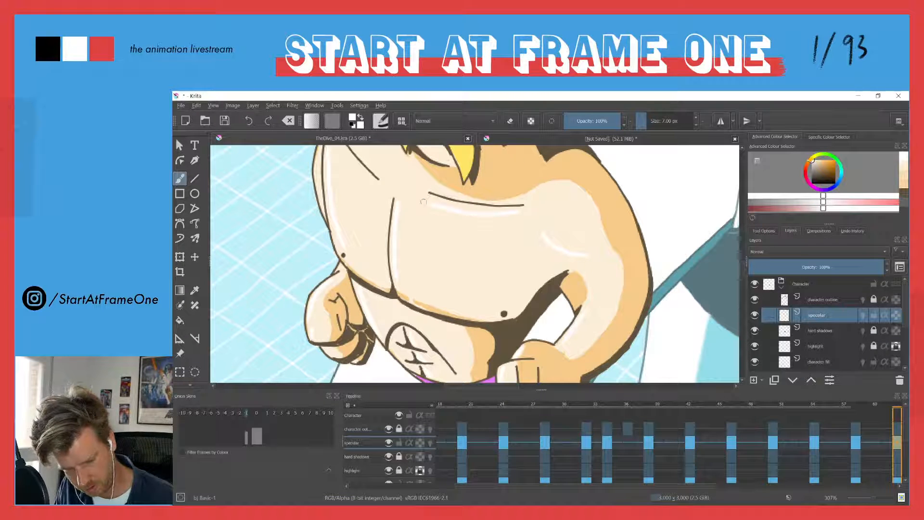
pyautogui.moveTo(339, 184); pyautogui.dragTo(385, 278)
pyautogui.moveTo(503, 157); pyautogui.dragTo(501, 208)
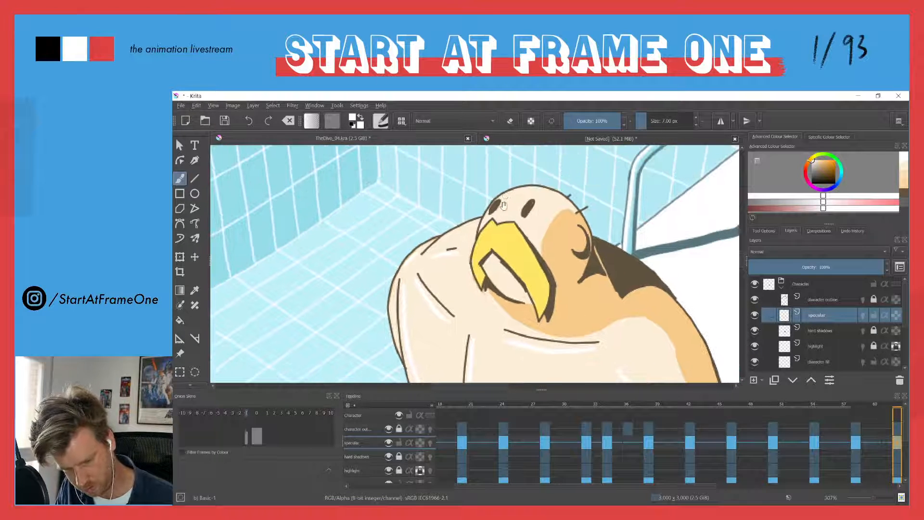
pyautogui.moveTo(485, 268); pyautogui.dragTo(529, 305)
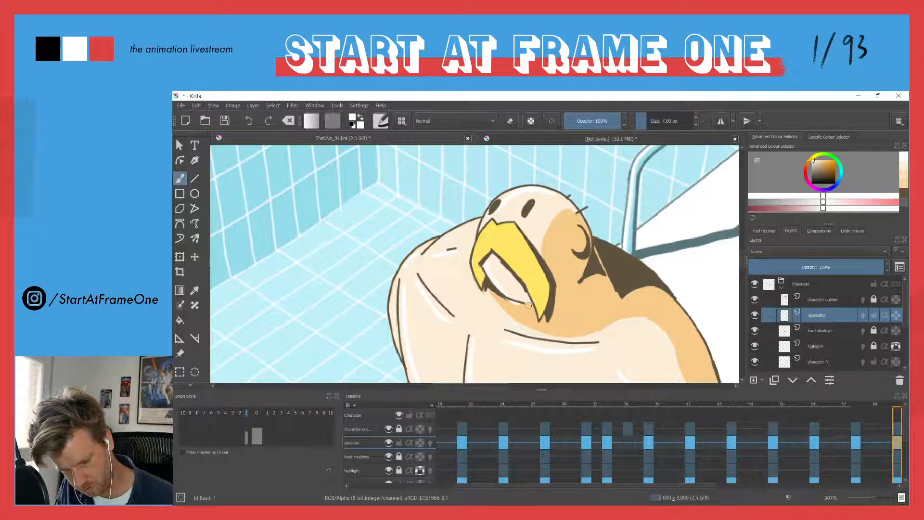
pyautogui.moveTo(420, 322); pyautogui.dragTo(350, 175)
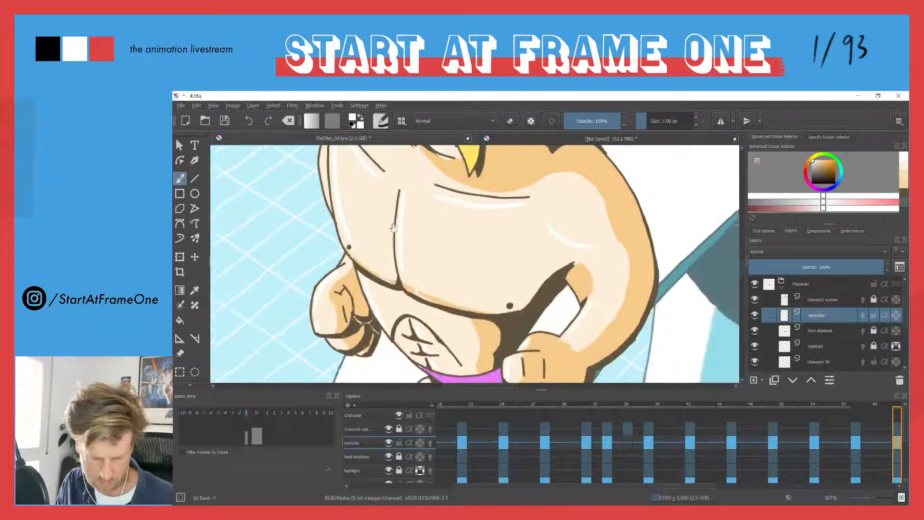
pyautogui.moveTo(418, 286); pyautogui.dragTo(475, 302)
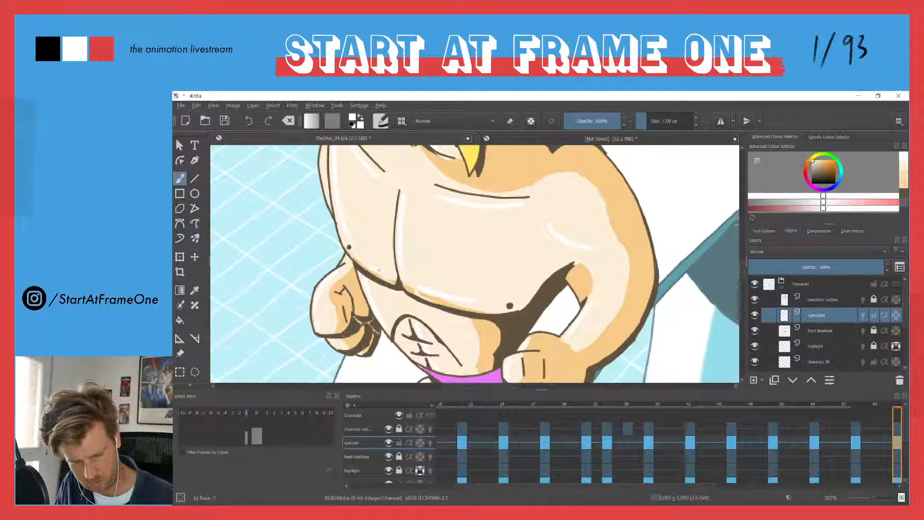
pyautogui.moveTo(339, 241); pyautogui.dragTo(468, 184)
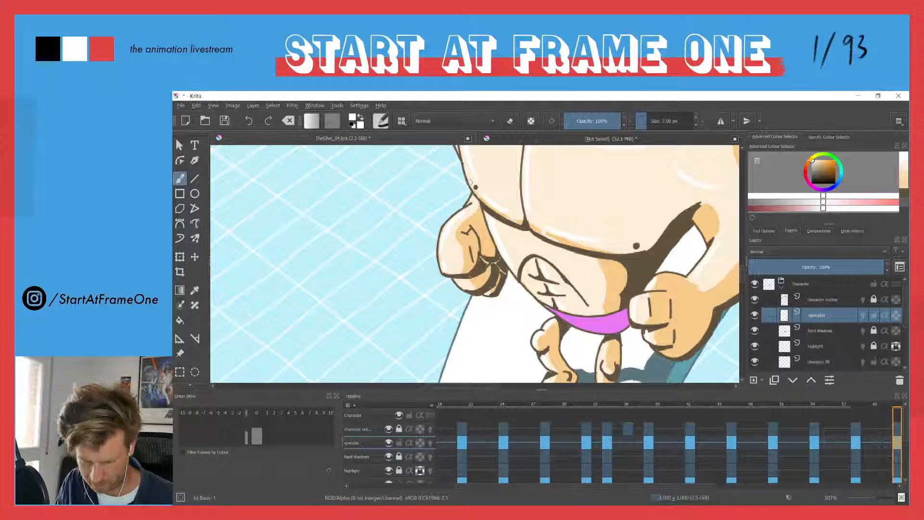
# Add a blank specular keyframe at frame 68 and paint the first white accents on the diver's body and folded hands
pyautogui.press('Right')
pyautogui.press('Right')
pyautogui.press('Right')
pyautogui.press('Right')
pyautogui.press('Right')
pyautogui.press('Right')
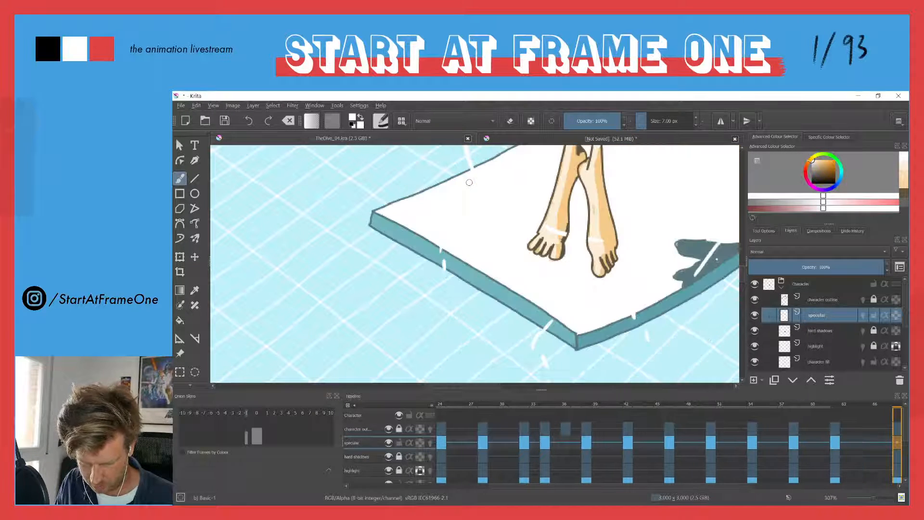
pyautogui.moveTo(471, 181); pyautogui.dragTo(473, 263)
pyautogui.moveTo(536, 201); pyautogui.dragTo(518, 285)
pyautogui.moveTo(556, 232); pyautogui.dragTo(567, 304)
pyautogui.moveTo(545, 207); pyautogui.dragTo(556, 358)
pyautogui.moveTo(544, 166); pyautogui.dragTo(536, 260)
pyautogui.moveTo(481, 210); pyautogui.dragTo(487, 239)
pyautogui.moveTo(455, 174); pyautogui.dragTo(486, 232)
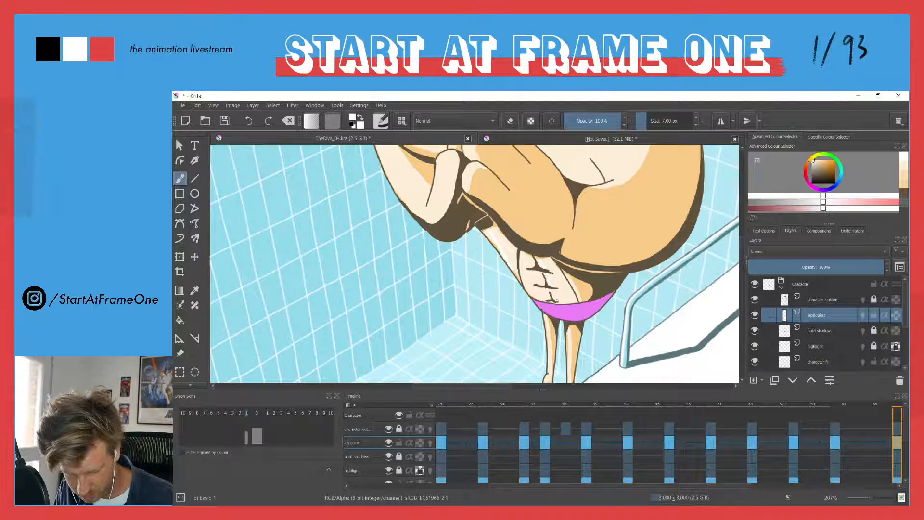
# Paint white specular accents on the diver's side, collarbones, chest, head and folded hands at frame 68
pyautogui.moveTo(434, 146); pyautogui.dragTo(490, 261)
pyautogui.moveTo(420, 217); pyautogui.dragTo(463, 322)
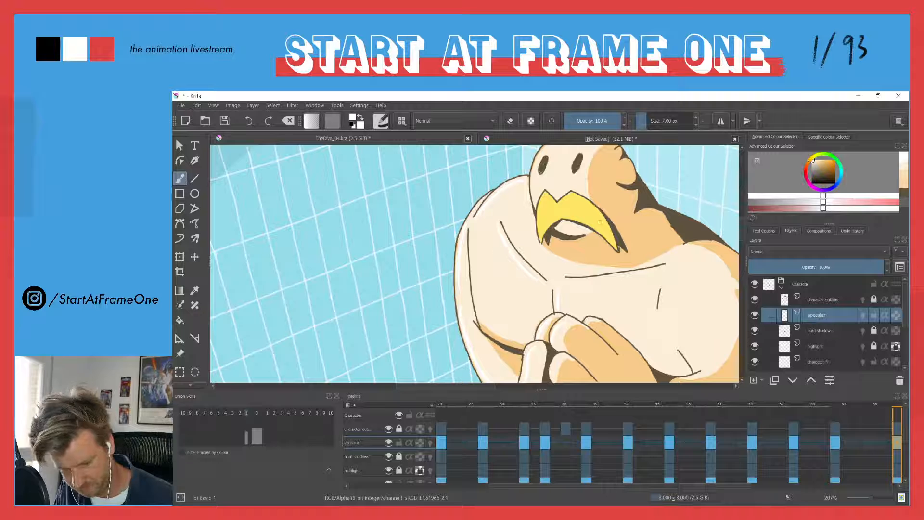
pyautogui.moveTo(664, 270); pyautogui.dragTo(573, 282)
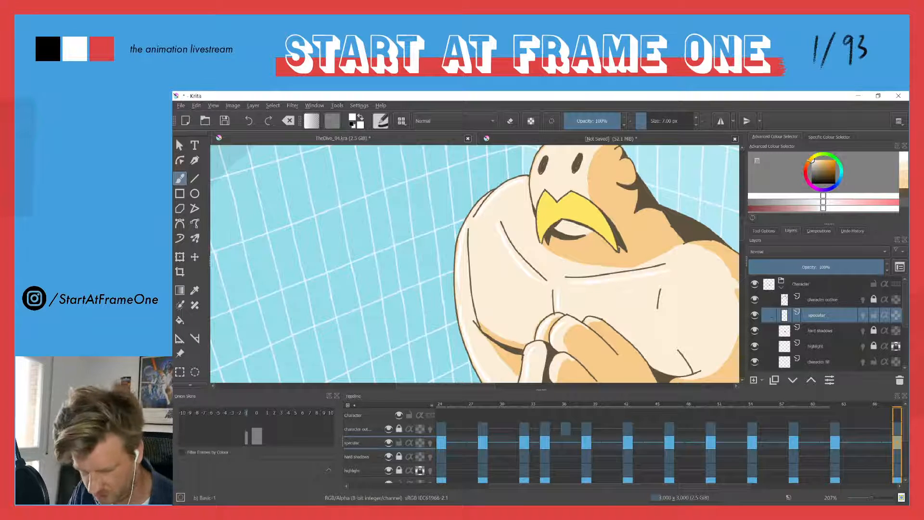
pyautogui.scroll(2, 554, 182)
pyautogui.moveTo(552, 186); pyautogui.dragTo(536, 235)
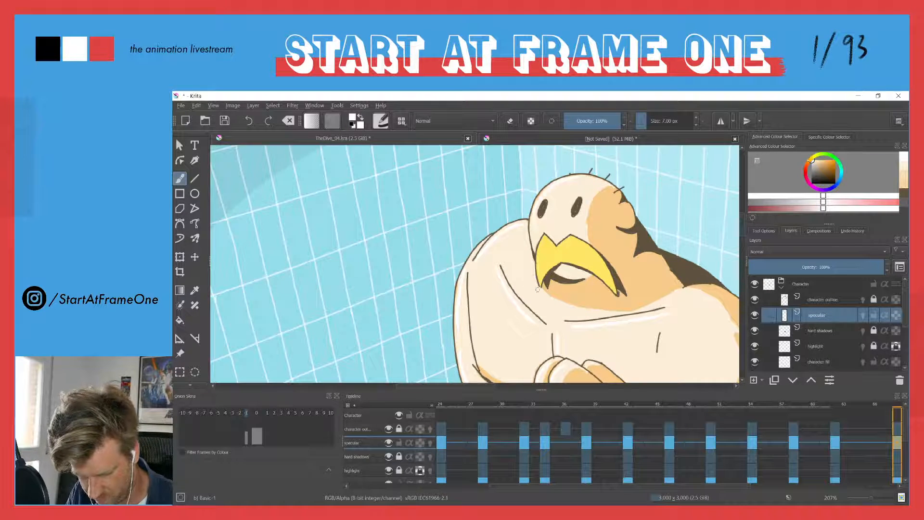
pyautogui.scroll(-5, 583, 236)
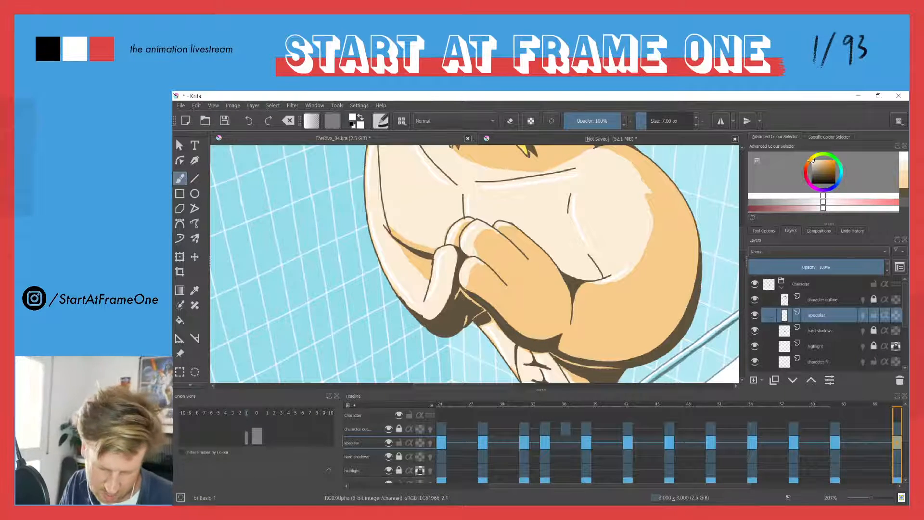
pyautogui.moveTo(428, 205); pyautogui.dragTo(410, 256)
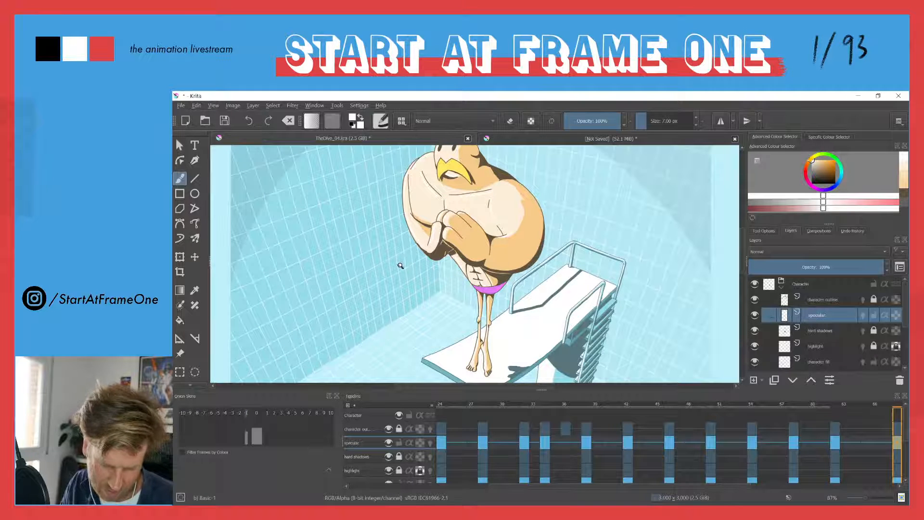
# Paint white specular accents on the diver's abdomen, thighs and lower legs at frame 68
pyautogui.moveTo(468, 349); pyautogui.dragTo(475, 271)
pyautogui.moveTo(546, 225)
pyautogui.mouseDown()
pyautogui.moveTo(551, 297)
pyautogui.moveTo(507, 279)
pyautogui.moveTo(512, 294)
pyautogui.mouseUp()
pyautogui.moveTo(516, 216); pyautogui.dragTo(523, 285)
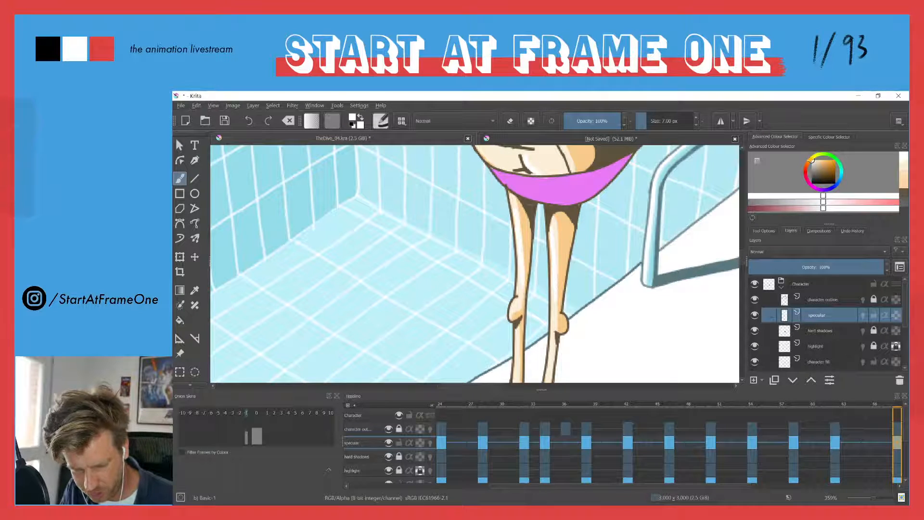
pyautogui.moveTo(508, 318); pyautogui.dragTo(501, 226)
pyautogui.moveTo(546, 273); pyautogui.dragTo(539, 324)
pyautogui.moveTo(501, 264); pyautogui.dragTo(457, 317)
pyautogui.moveTo(425, 242); pyautogui.dragTo(432, 294)
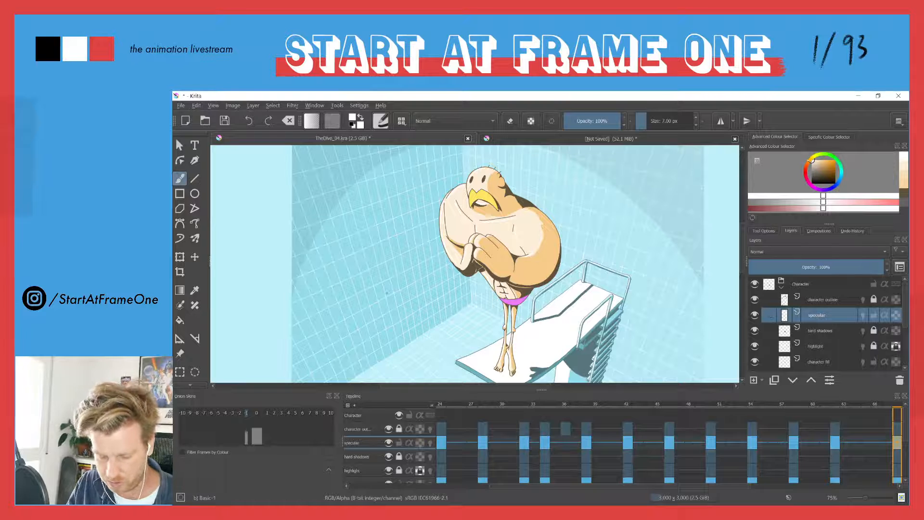
# Step through the frames around 68 and view the whole picture at frame 66 to check the diver's shading
pyautogui.press('Right')
pyautogui.press('Right')
pyautogui.press('Right')
pyautogui.press('Right')
pyautogui.press('Right')
pyautogui.press('Right')
pyautogui.press('Left')
pyautogui.press('Left')
pyautogui.press('Left')
pyautogui.press('Left')
pyautogui.press('Left')
pyautogui.press('Left')
pyautogui.press('Left')
pyautogui.press('Left')
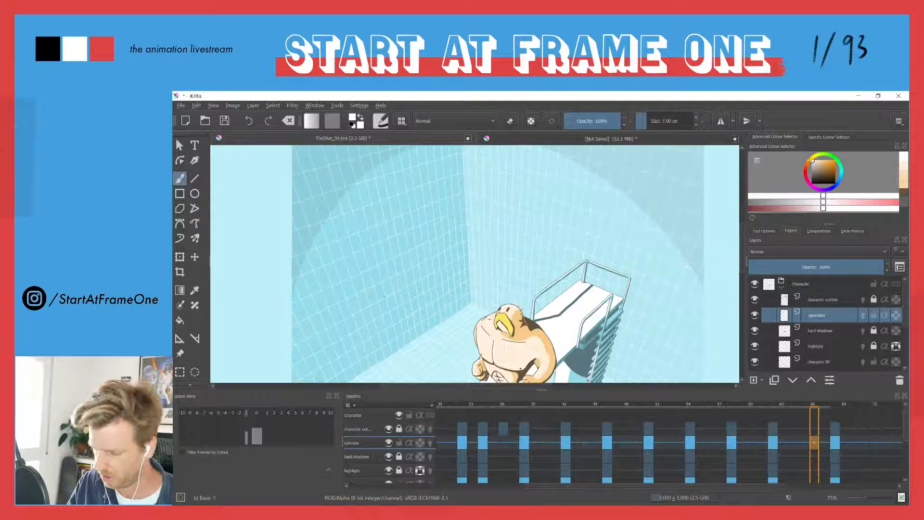
pyautogui.moveTo(398, 201); pyautogui.dragTo(376, 269)
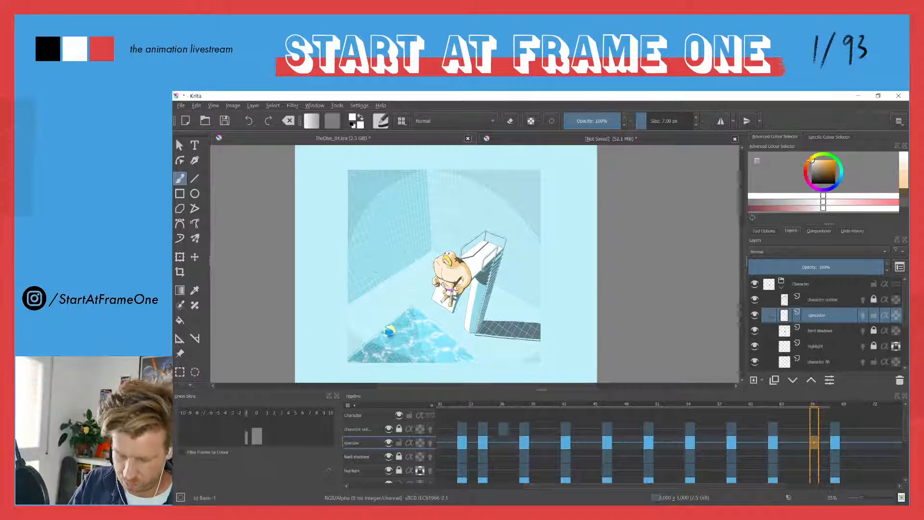
# Lower the highlight layer's opacity to about 55%
pyautogui.click(816, 345)
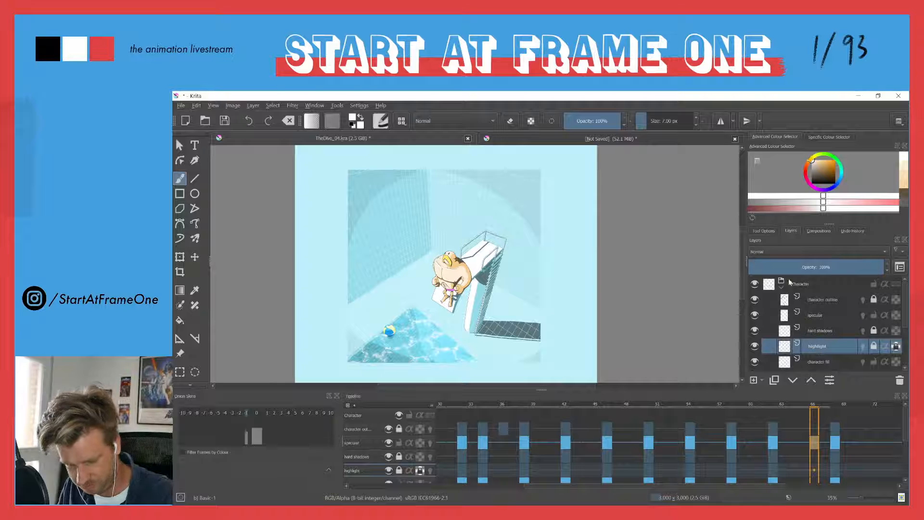
pyautogui.click(814, 267)
pyautogui.moveTo(814, 268); pyautogui.dragTo(824, 258)
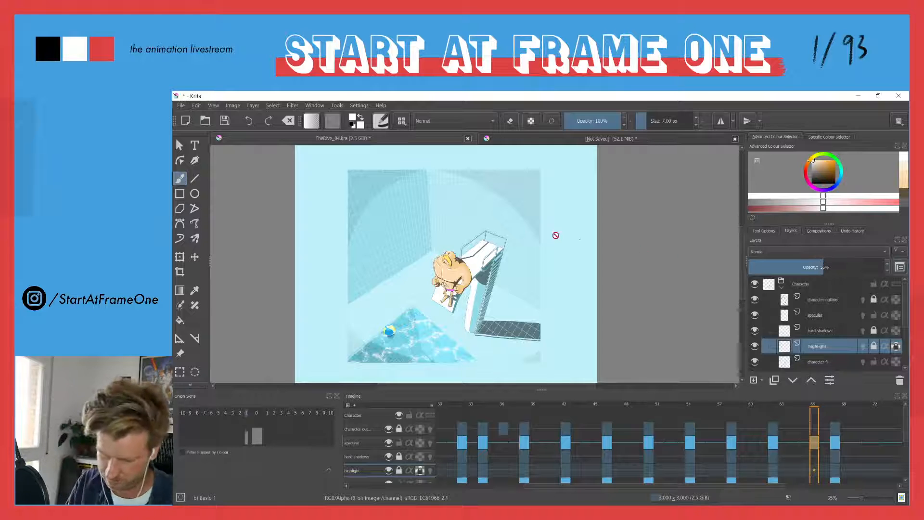
# Play the animation in canvas-only view to review the diver's shading in motion
pyautogui.press('Tab')
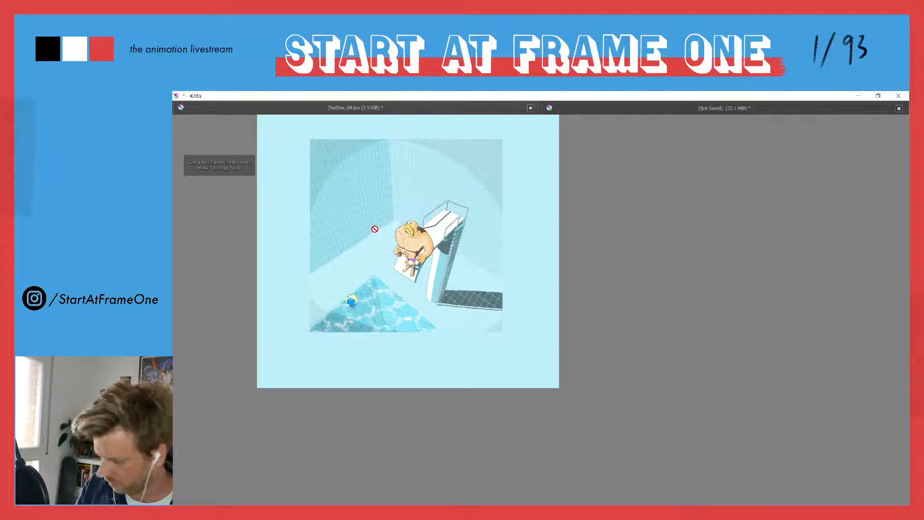
pyautogui.moveTo(380, 152); pyautogui.dragTo(473, 196)
pyautogui.moveTo(453, 253); pyautogui.dragTo(460, 203)
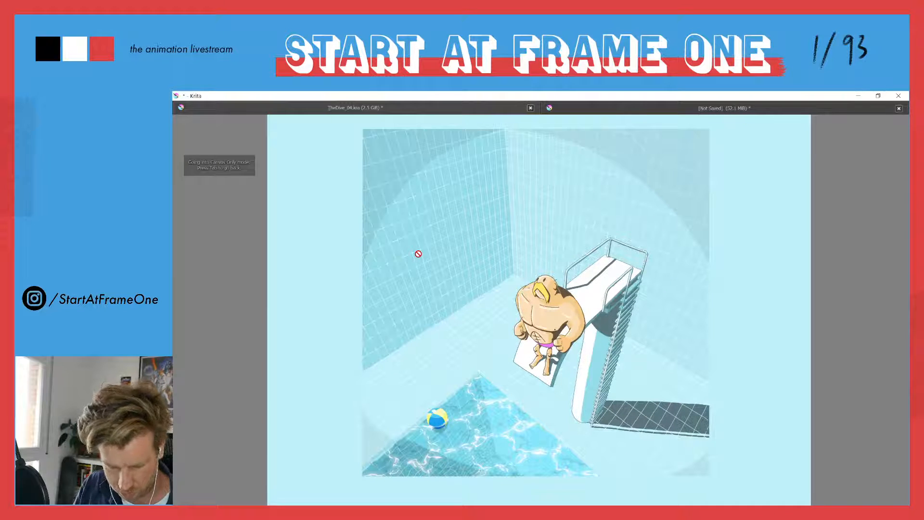
pyautogui.press('space')
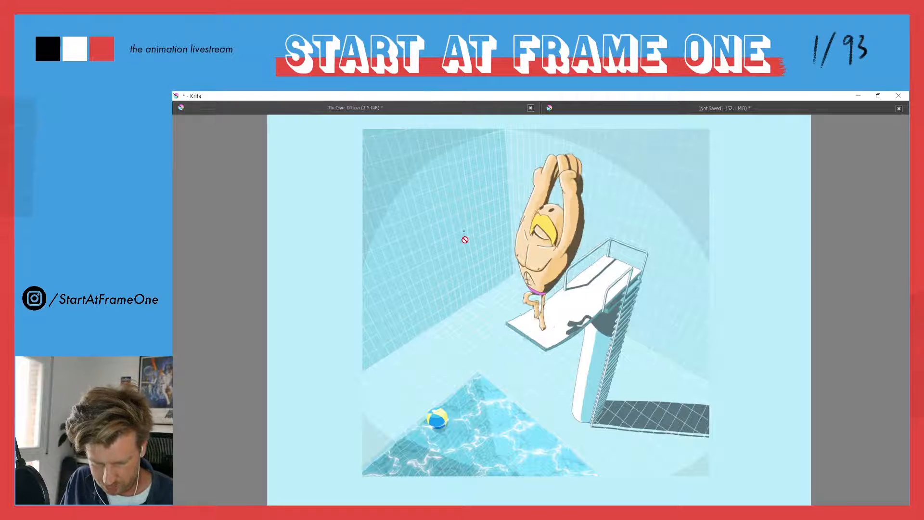
pyautogui.click(463, 259)
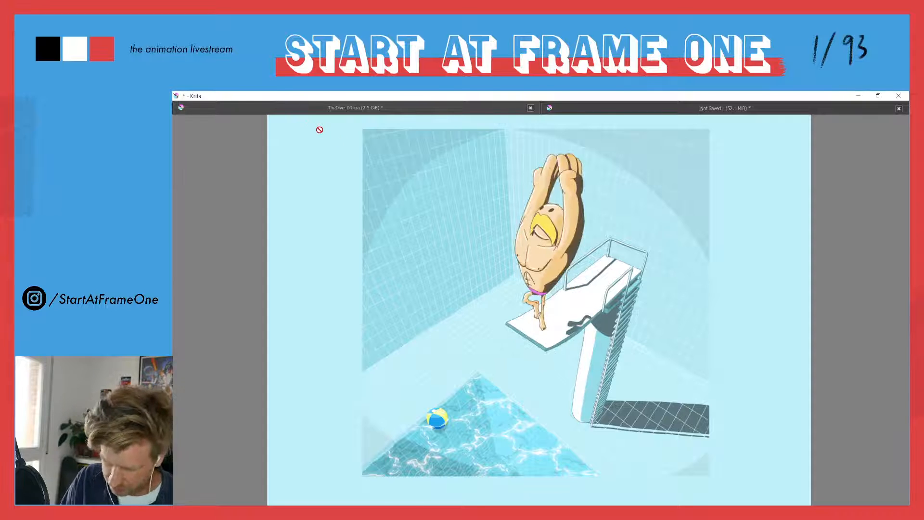
pyautogui.press('Tab')
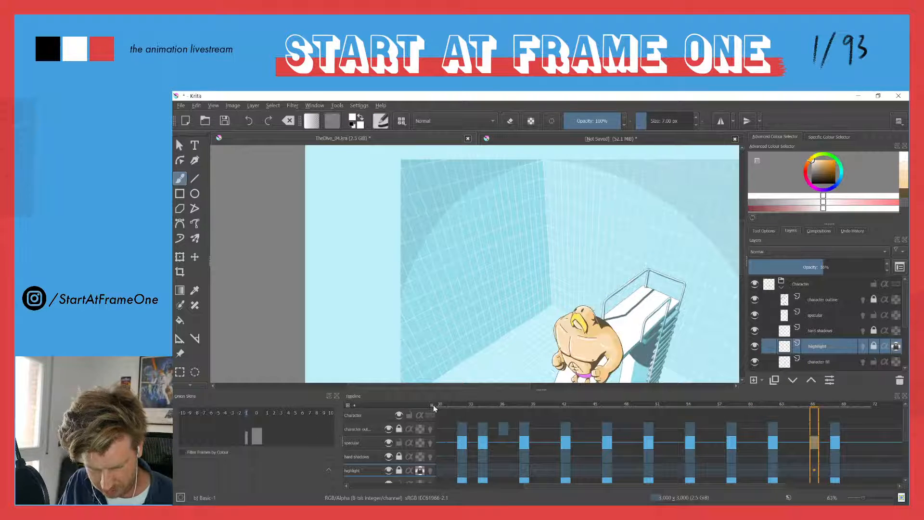
# Scrub the animation from frame 30 to frame 58 to check the diver's shading
pyautogui.click(439, 407)
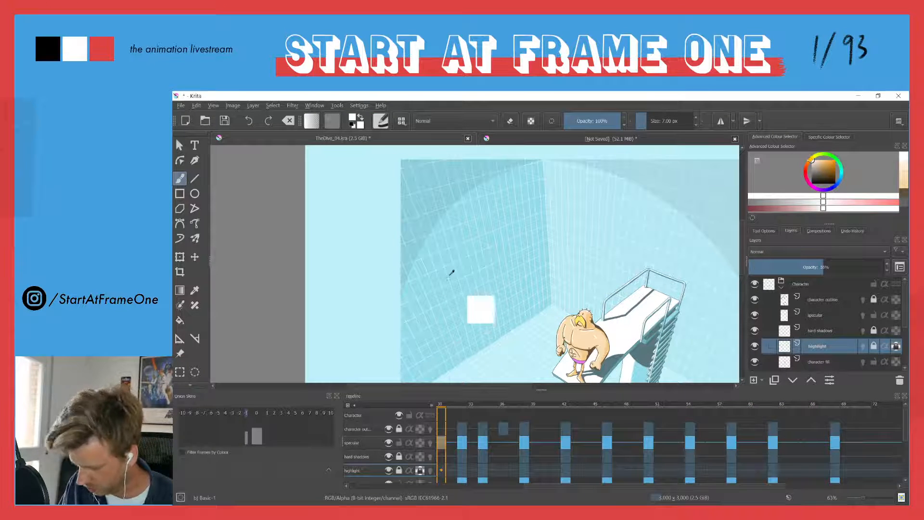
pyautogui.moveTo(448, 277); pyautogui.dragTo(441, 323)
pyautogui.moveTo(504, 280); pyautogui.dragTo(520, 203)
pyautogui.moveTo(442, 407); pyautogui.dragTo(719, 388)
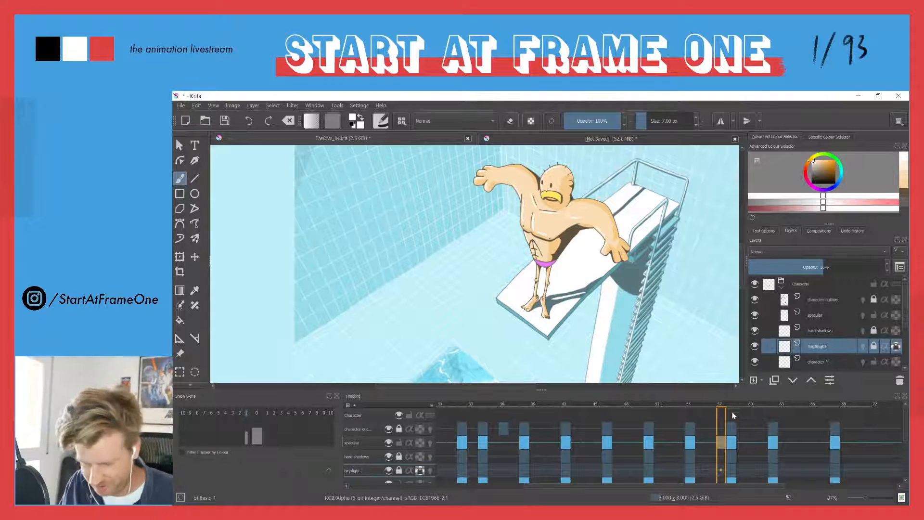
pyautogui.click(730, 405)
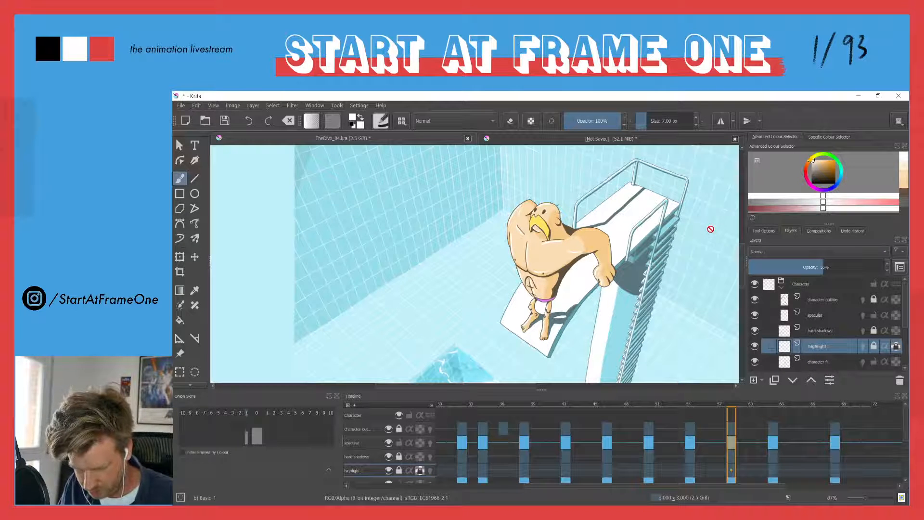
# Lock the plank fill layer outside the Character group
pyautogui.click(782, 289)
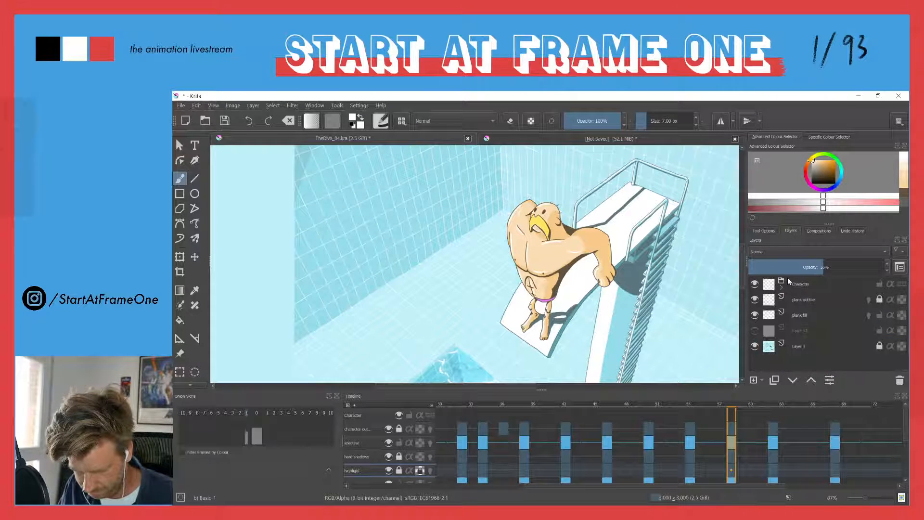
pyautogui.click(880, 316)
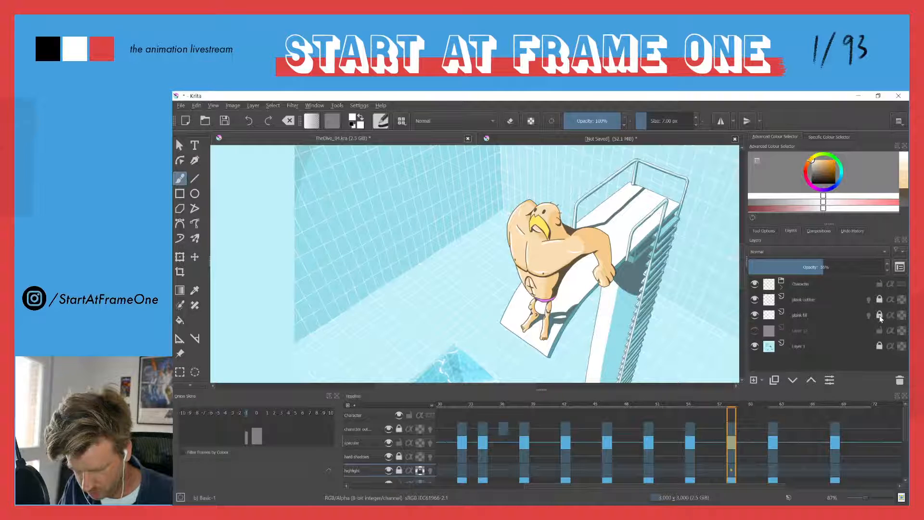
pyautogui.click(782, 288)
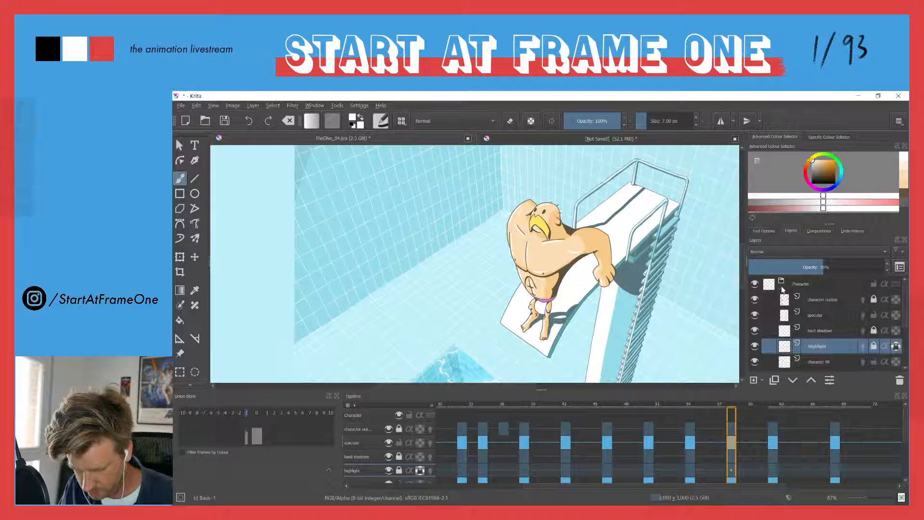
# Unlock the hard shadows, character outline and highlight layers in the Character group
pyautogui.click(874, 330)
pyautogui.click(874, 299)
pyautogui.click(874, 346)
pyautogui.scroll(-3, 900, 325)
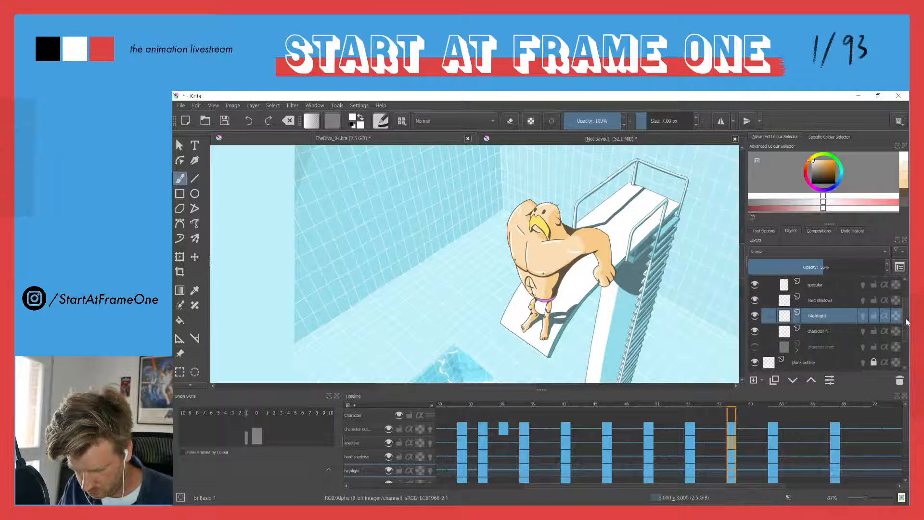
# Lasso-select the area around the diver on frame 58 and try to move the highlight layer's content
pyautogui.scroll(-2, 908, 322)
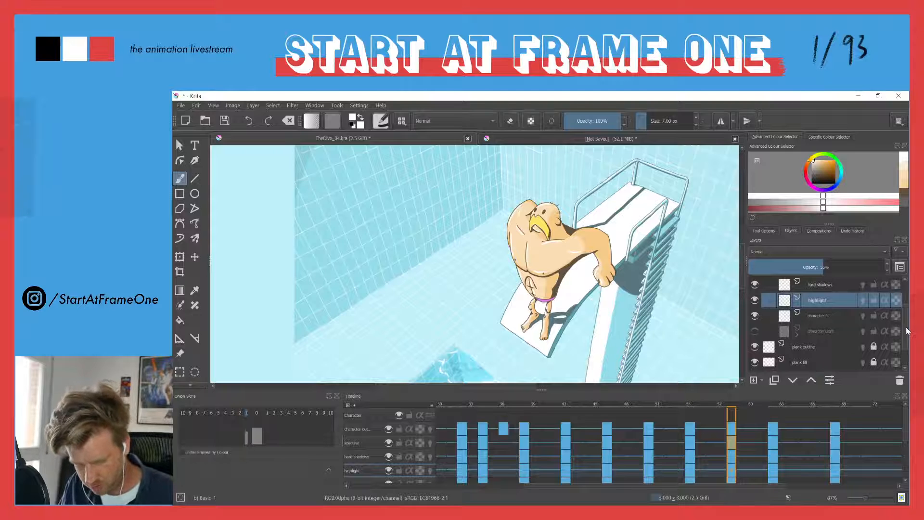
pyautogui.press('l')
pyautogui.moveTo(557, 190)
pyautogui.mouseDown()
pyautogui.moveTo(604, 201)
pyautogui.moveTo(635, 318)
pyautogui.moveTo(490, 345)
pyautogui.moveTo(480, 183)
pyautogui.moveTo(532, 169)
pyautogui.moveTo(524, 185)
pyautogui.mouseUp()
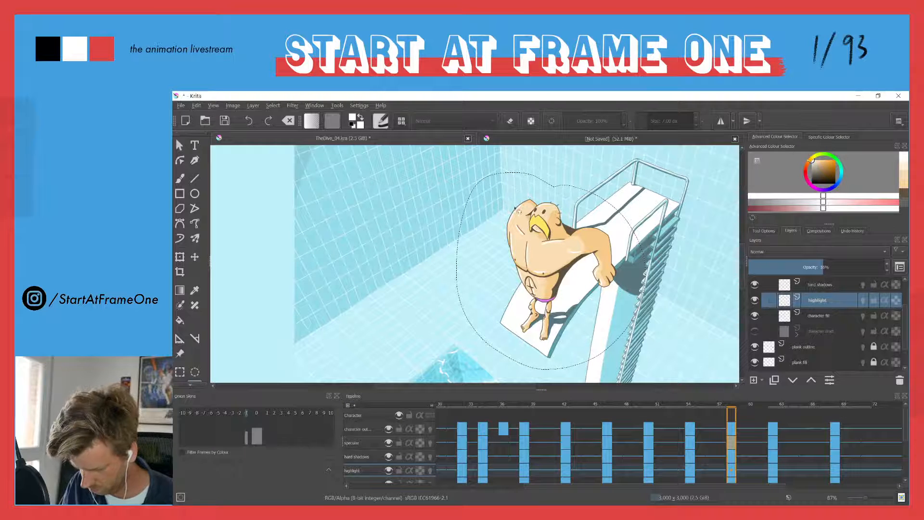
pyautogui.press('t')
pyautogui.hotkey('ctrl', 'shift', 'a')
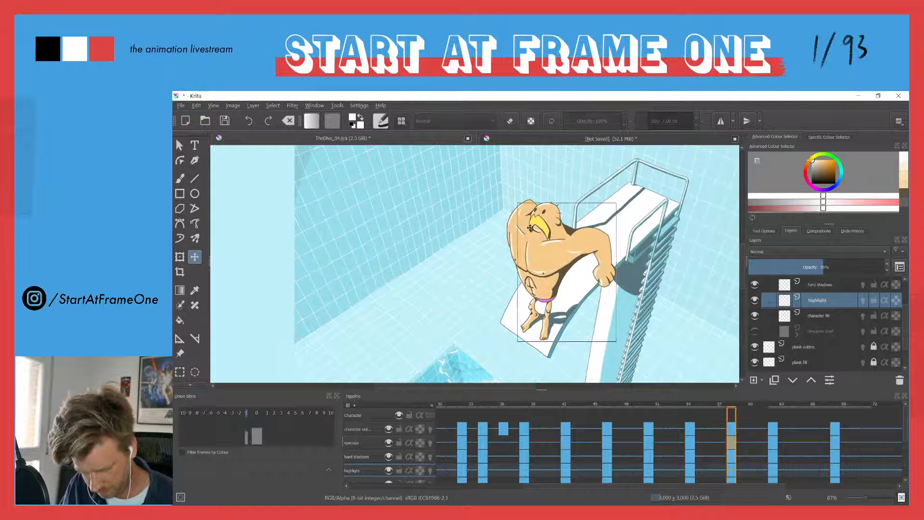
pyautogui.moveTo(462, 282); pyautogui.dragTo(468, 290)
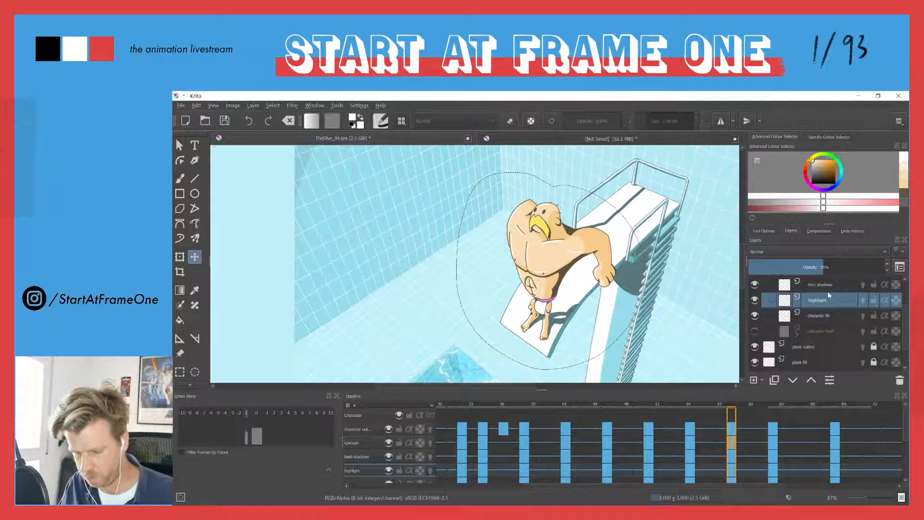
# Select all layers from character outline to character fill and move the diver slightly up and to the left on frame 58
pyautogui.moveTo(903, 311); pyautogui.dragTo(902, 284)
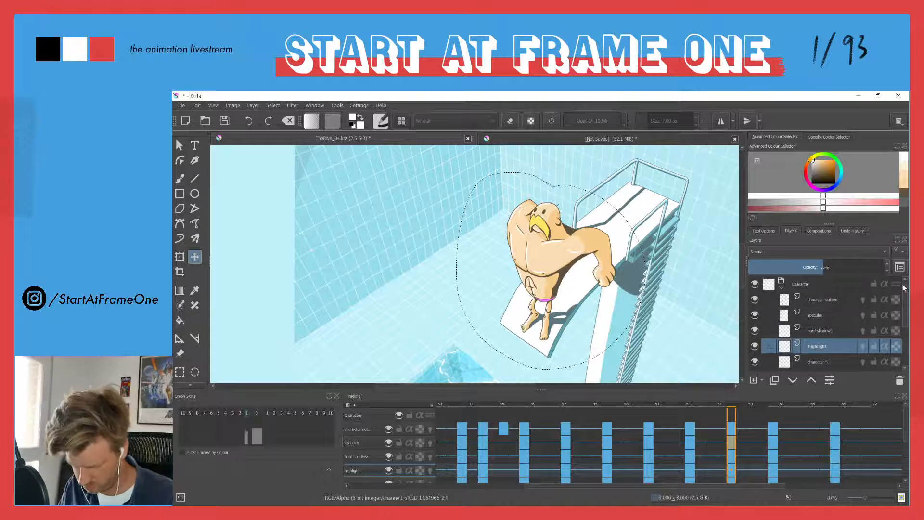
pyautogui.click(824, 302)
pyautogui.moveTo(906, 316); pyautogui.dragTo(905, 332)
pyautogui.keyDown('shift'); pyautogui.click(814, 334); pyautogui.keyUp('shift')
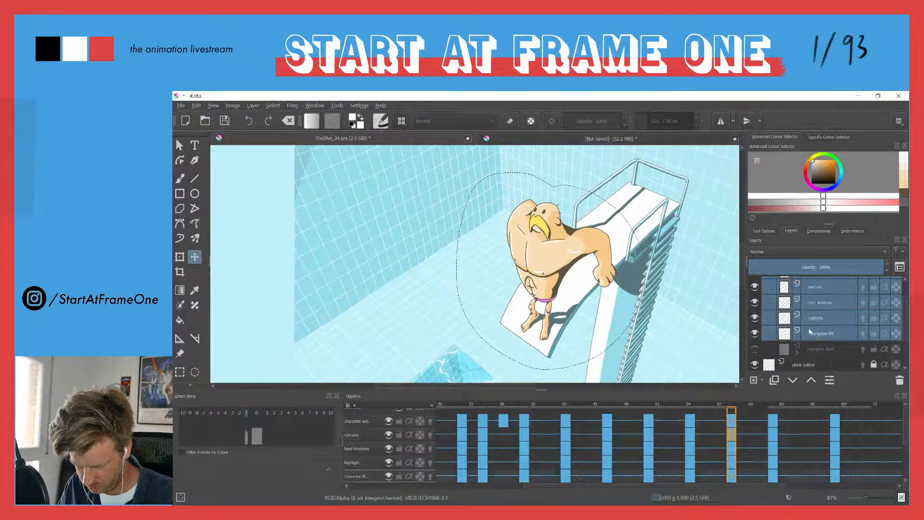
pyautogui.press('l')
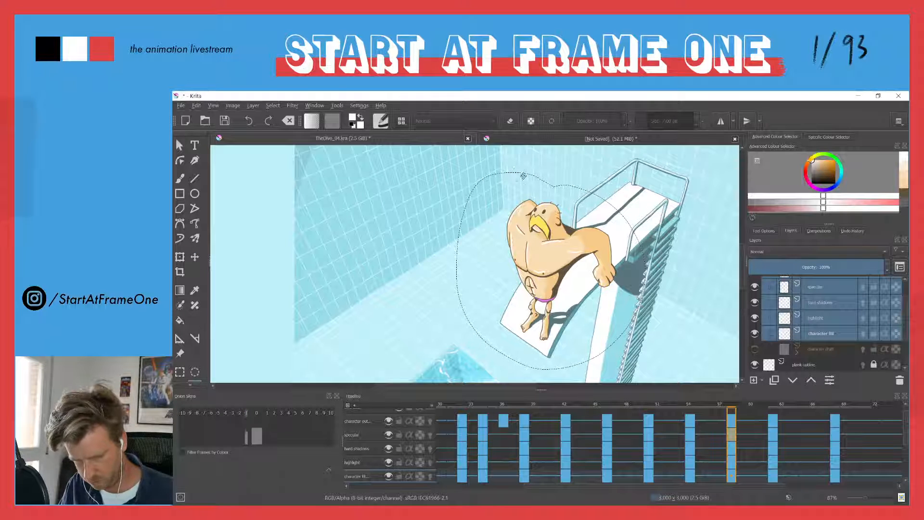
pyautogui.press('t')
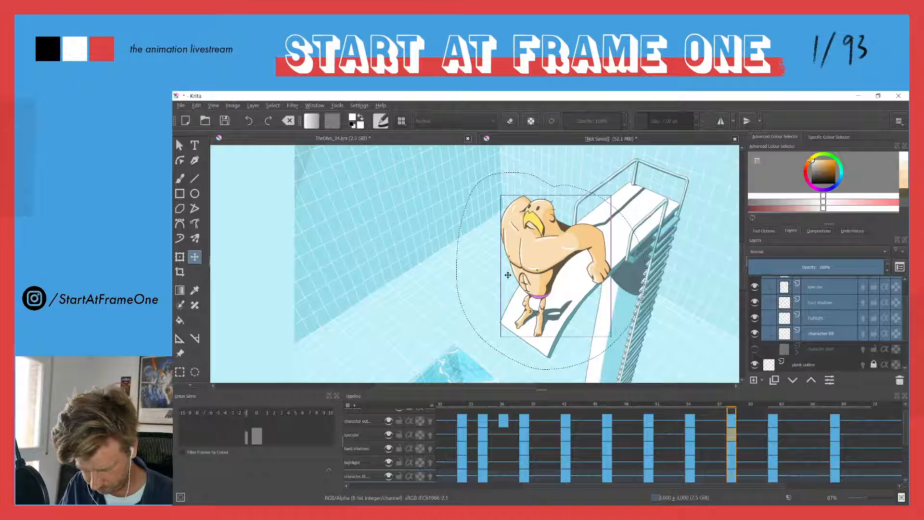
# Move the diver's layers slightly up and to the left on frame 62 and compare the pose with frame 68
pyautogui.click(774, 407)
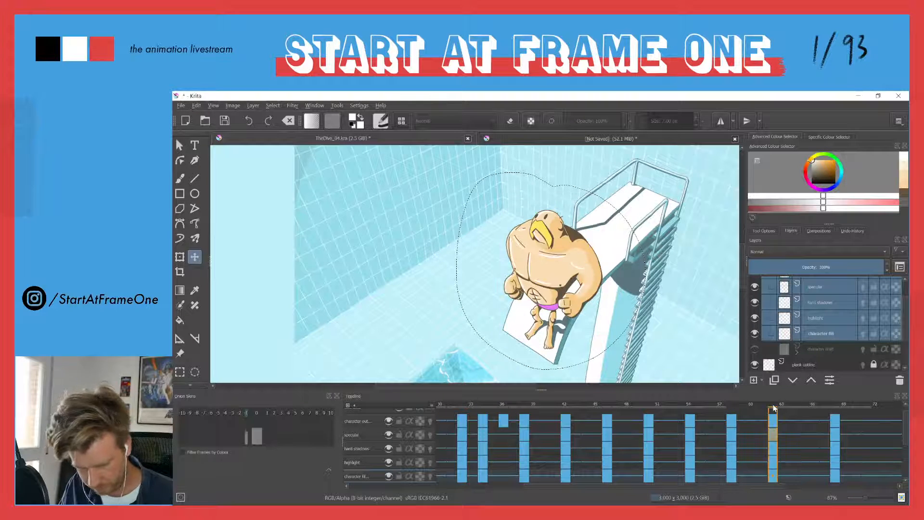
pyautogui.moveTo(541, 262); pyautogui.dragTo(534, 257)
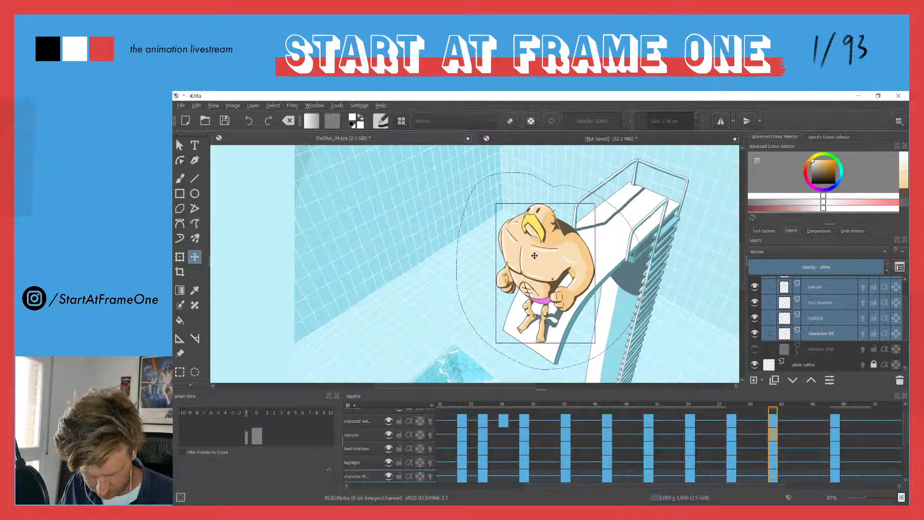
pyautogui.click(836, 404)
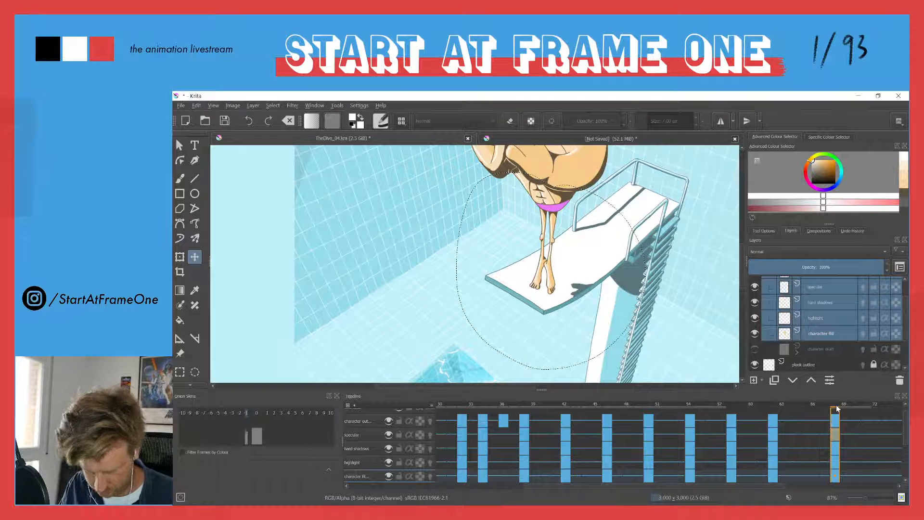
pyautogui.press('Left')
pyautogui.press('Right')
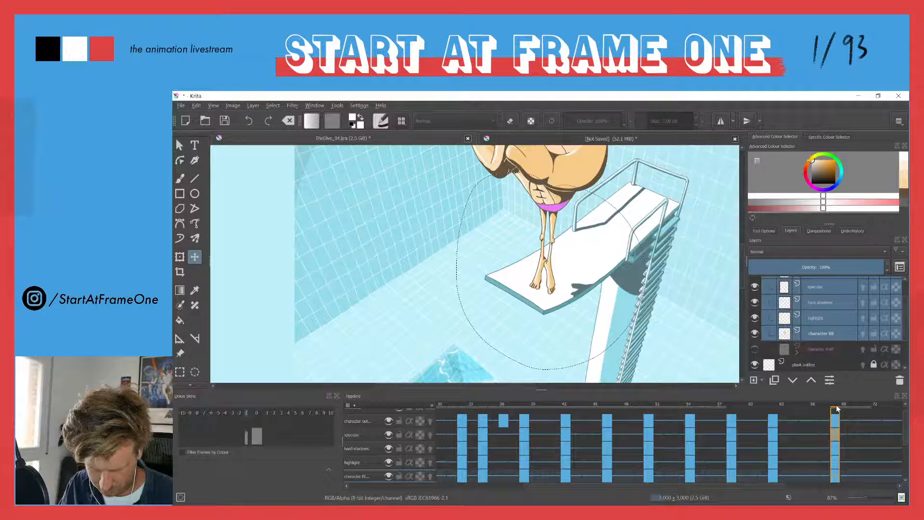
pyautogui.press('space')
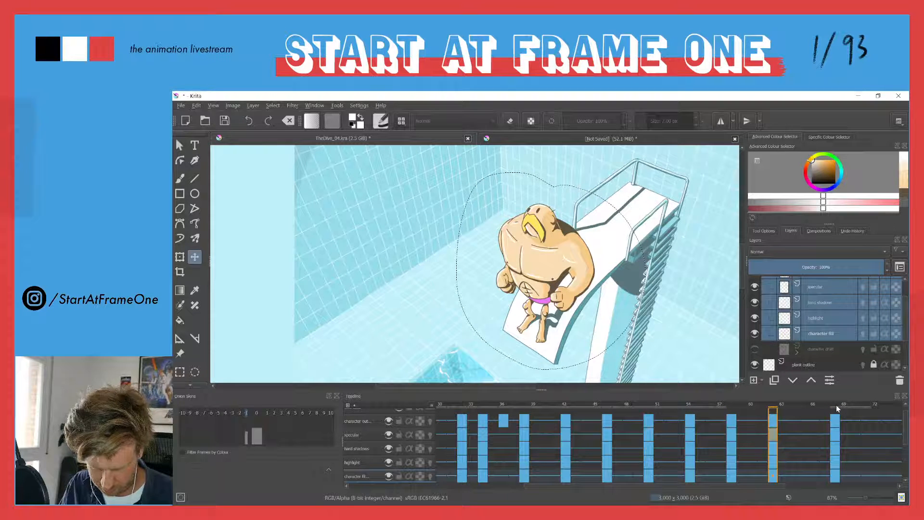
# Return to frame 30 and clear the selection around the diver
pyautogui.click(442, 407)
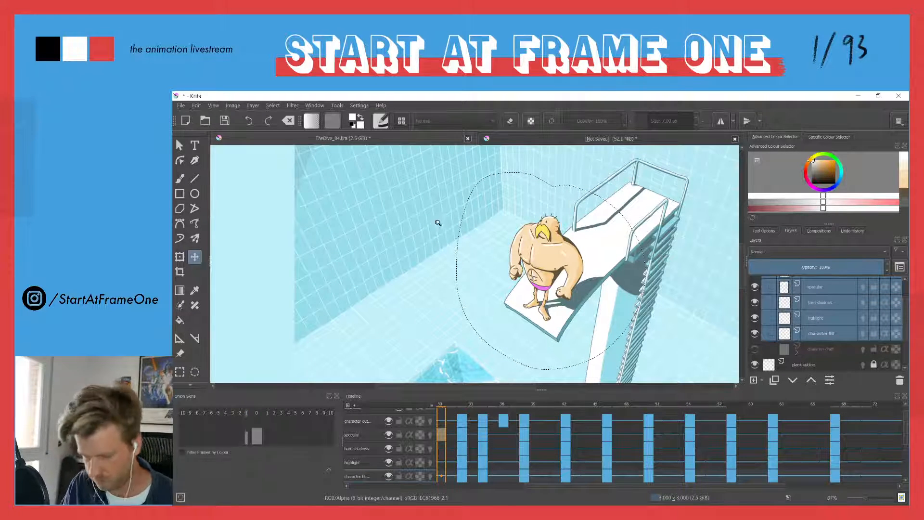
pyautogui.scroll(-4, 441, 232)
pyautogui.hotkey('ctrl', 'shift', 'a')
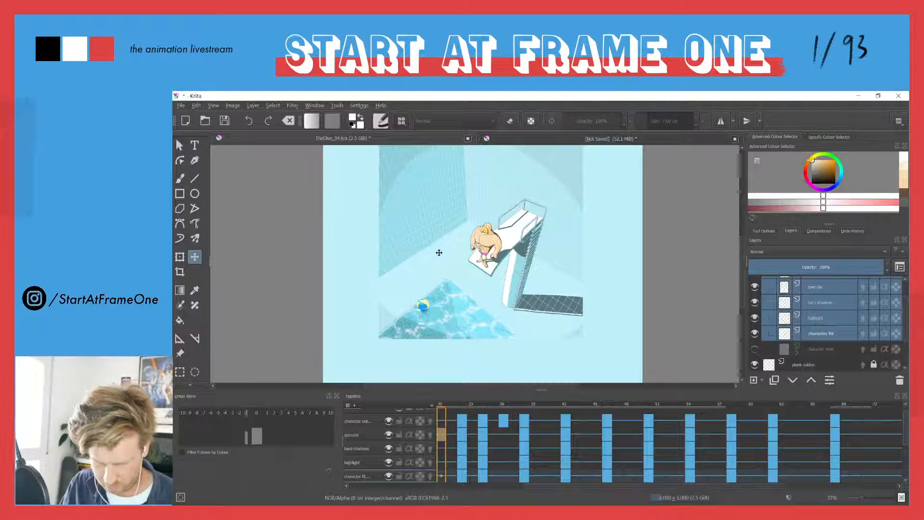
pyautogui.press('Tab')
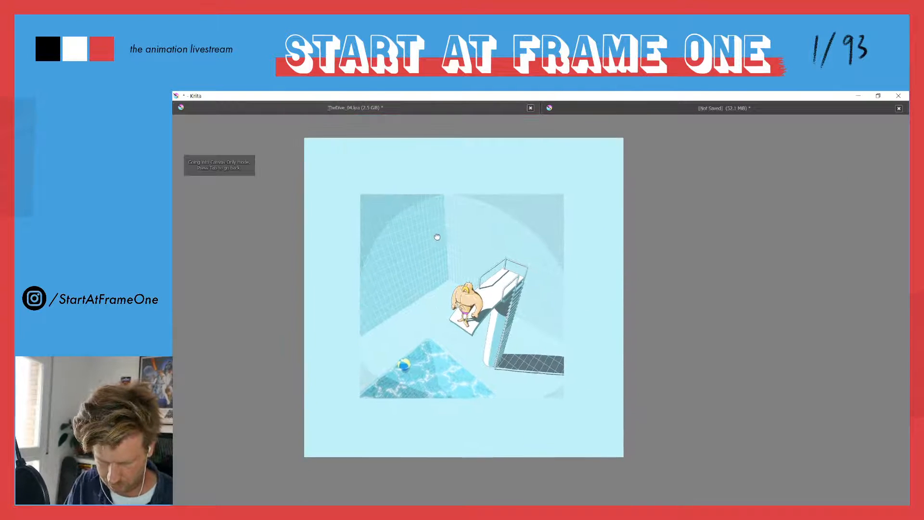
pyautogui.moveTo(437, 237); pyautogui.dragTo(449, 235)
pyautogui.moveTo(436, 294); pyautogui.dragTo(437, 287)
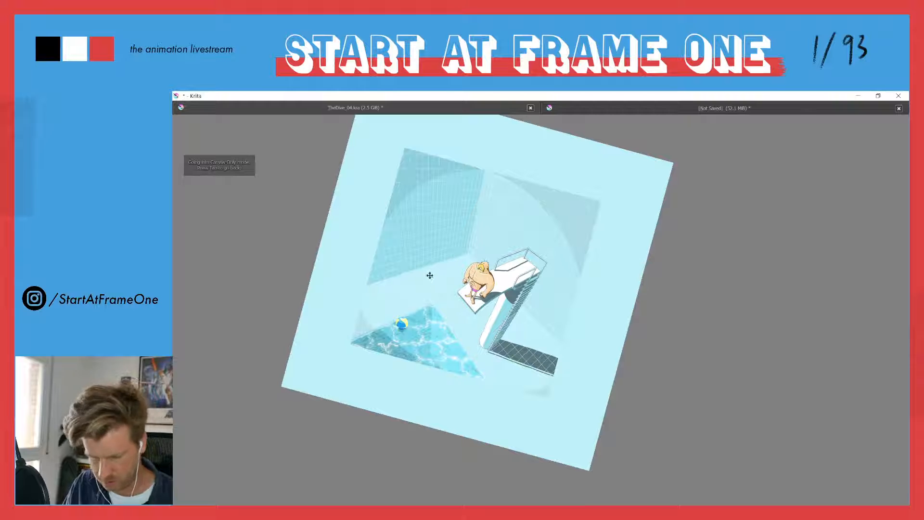
pyautogui.press('Tab')
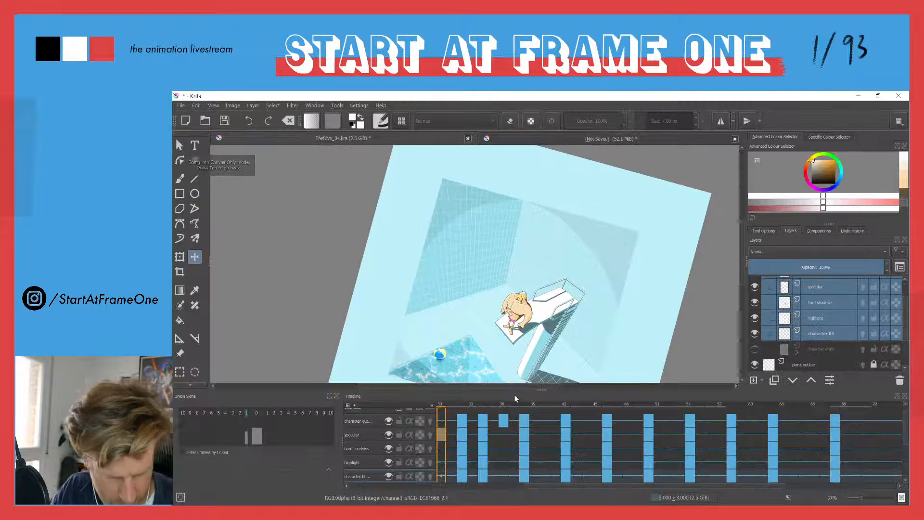
# Reset the canvas rotation
pyautogui.click(214, 105)
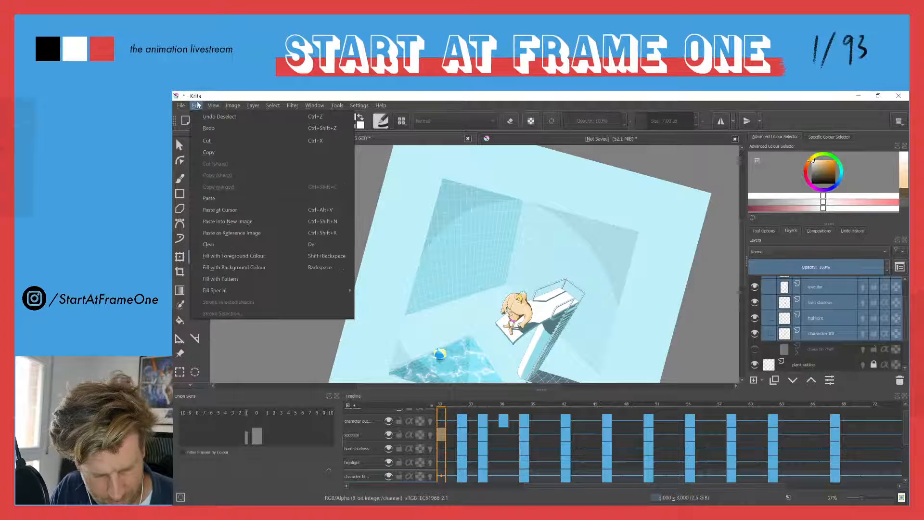
pyautogui.moveTo(224, 202)
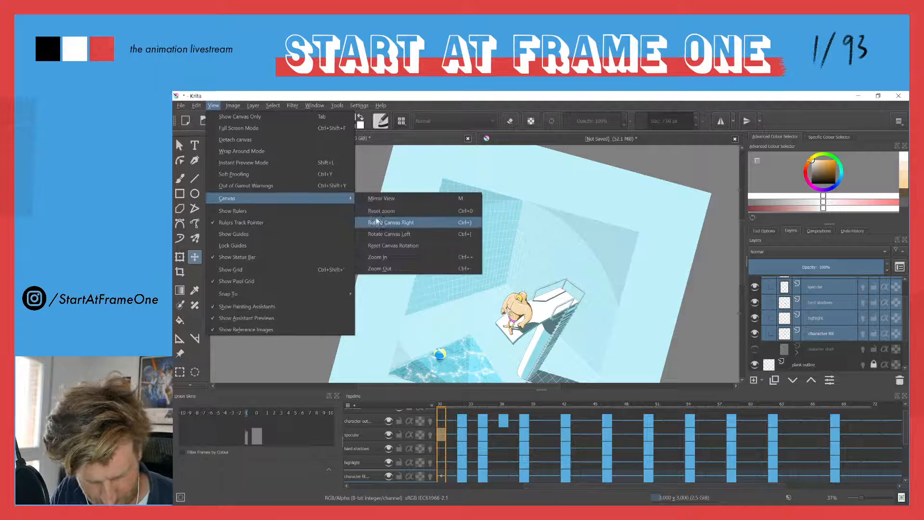
pyautogui.click(369, 245)
# Play the animation in canvas-only view to check the diver's adjusted positions on the plank
pyautogui.press('Tab')
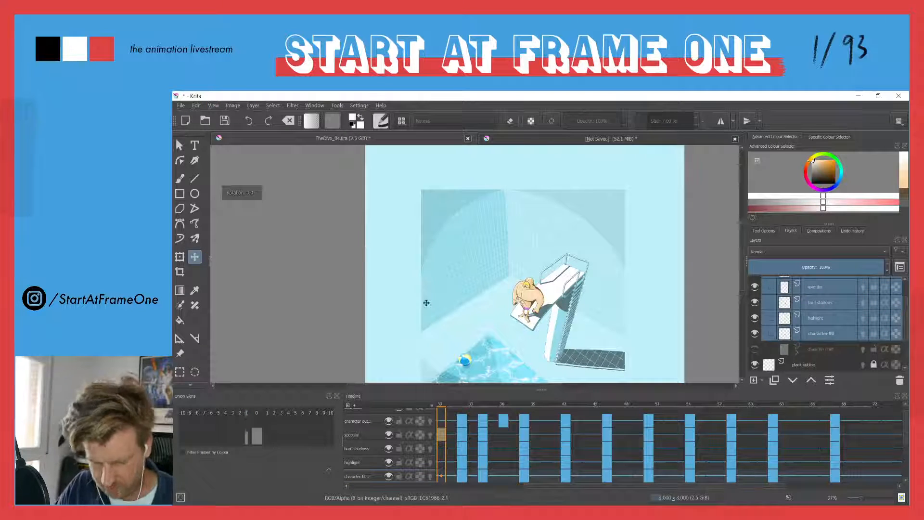
pyautogui.moveTo(409, 262); pyautogui.dragTo(430, 256)
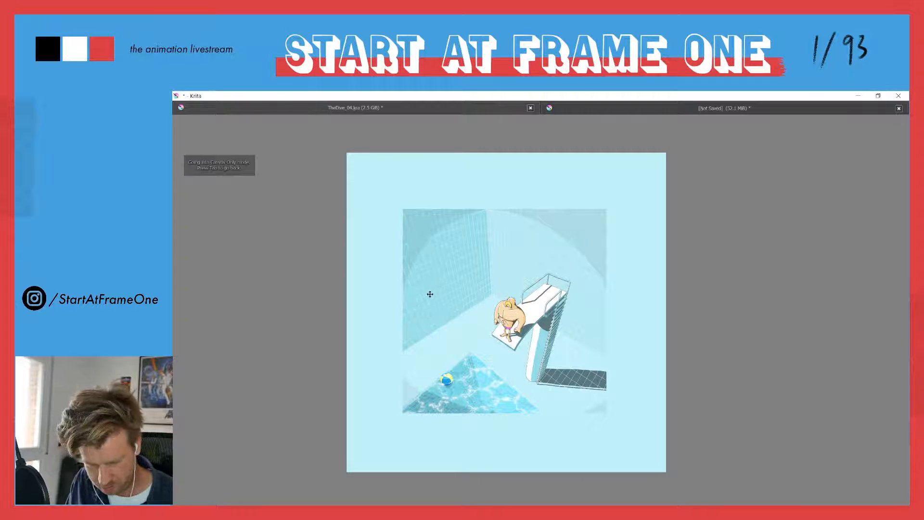
pyautogui.moveTo(421, 312); pyautogui.dragTo(421, 266)
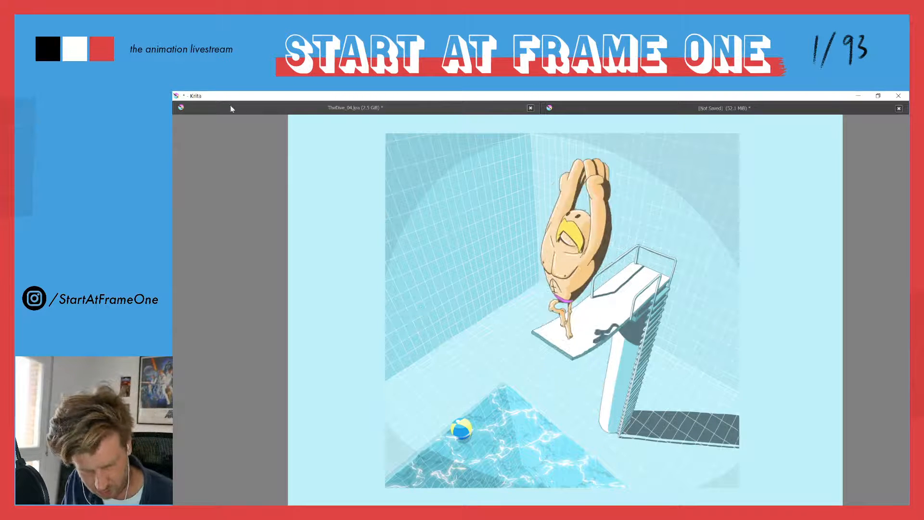
pyautogui.press('Tab')
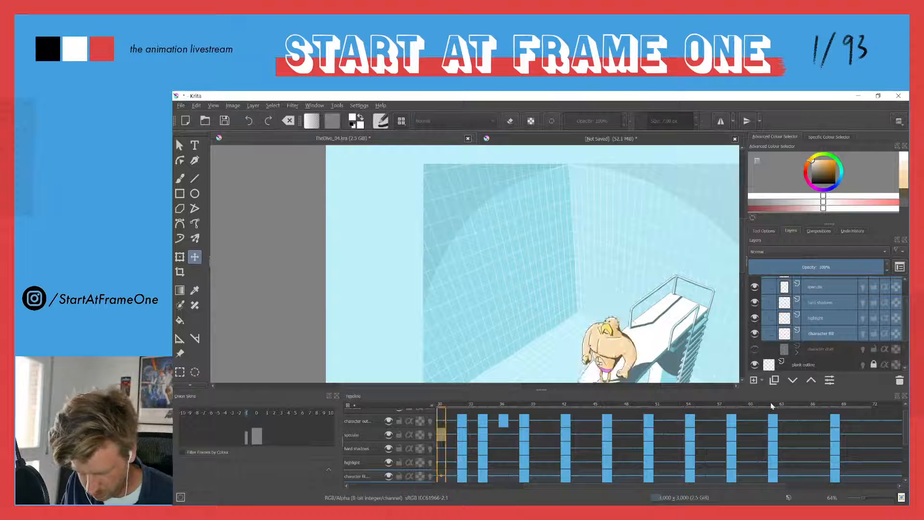
# Lasso-select the diver on frame 54, move the character layers slightly up and to the left, and compare with frame 53
pyautogui.moveTo(773, 404); pyautogui.dragTo(442, 405)
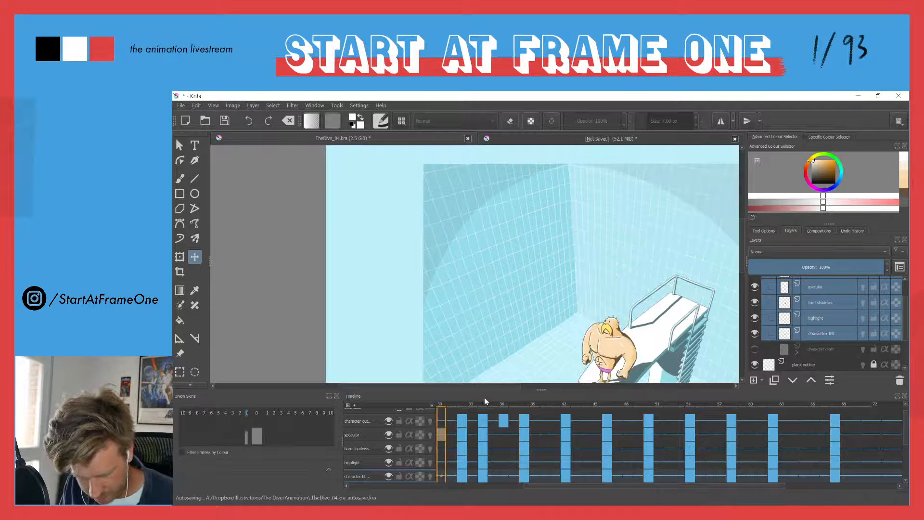
pyautogui.moveTo(520, 379); pyautogui.dragTo(470, 261)
pyautogui.moveTo(440, 404); pyautogui.dragTo(691, 396)
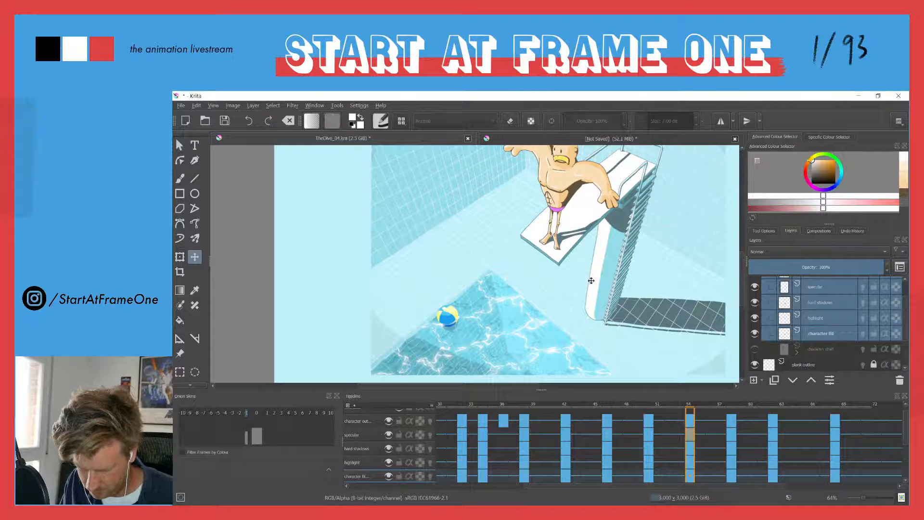
pyautogui.moveTo(508, 218); pyautogui.dragTo(512, 289)
pyautogui.press('b')
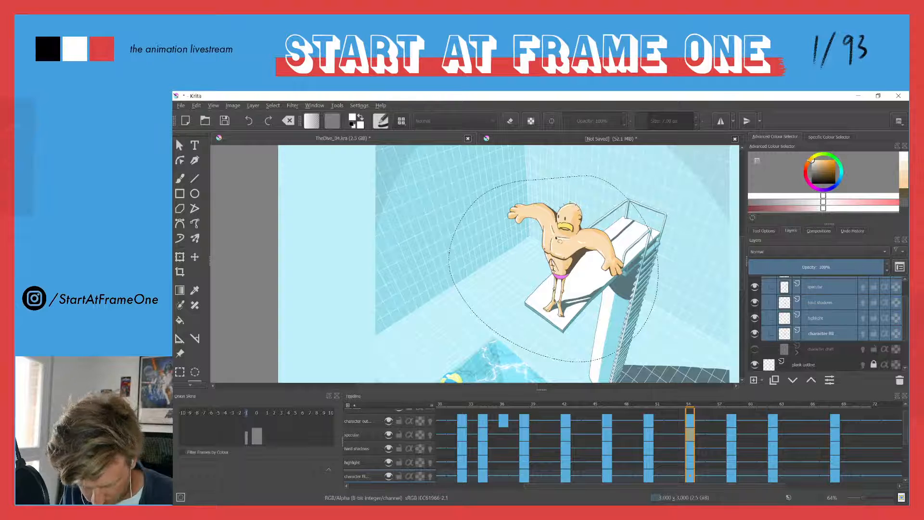
pyautogui.press('t')
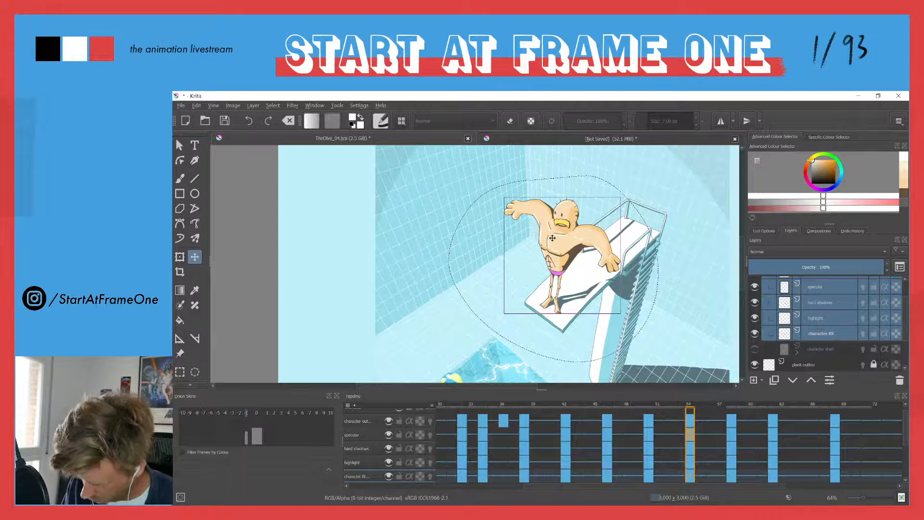
pyautogui.press('Left')
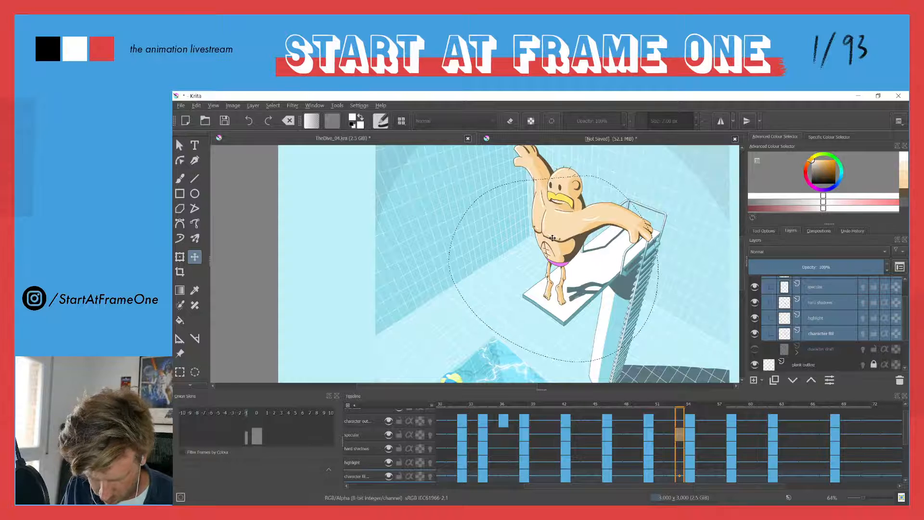
# Play the animation from its opening frames in canvas-only view to review the diver's movement
pyautogui.click(440, 405)
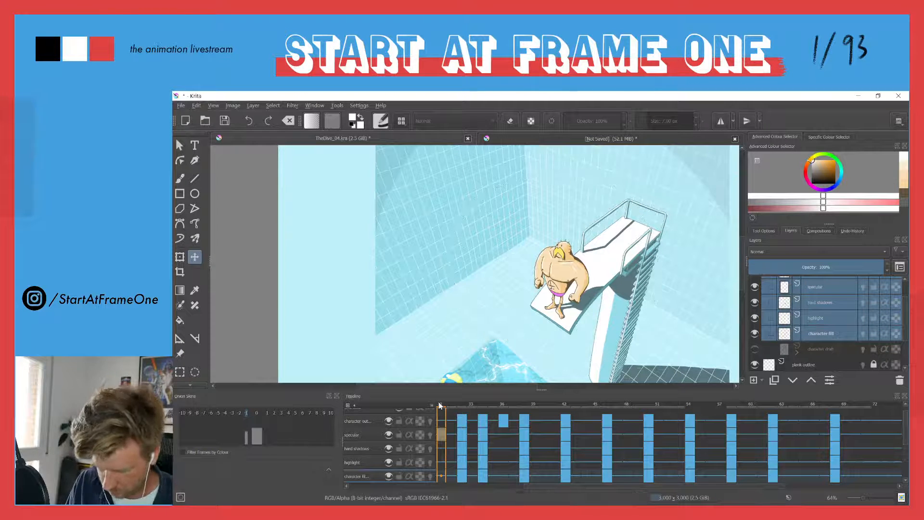
pyautogui.press('Right')
pyautogui.moveTo(444, 406); pyautogui.dragTo(354, 395)
pyautogui.press('Right')
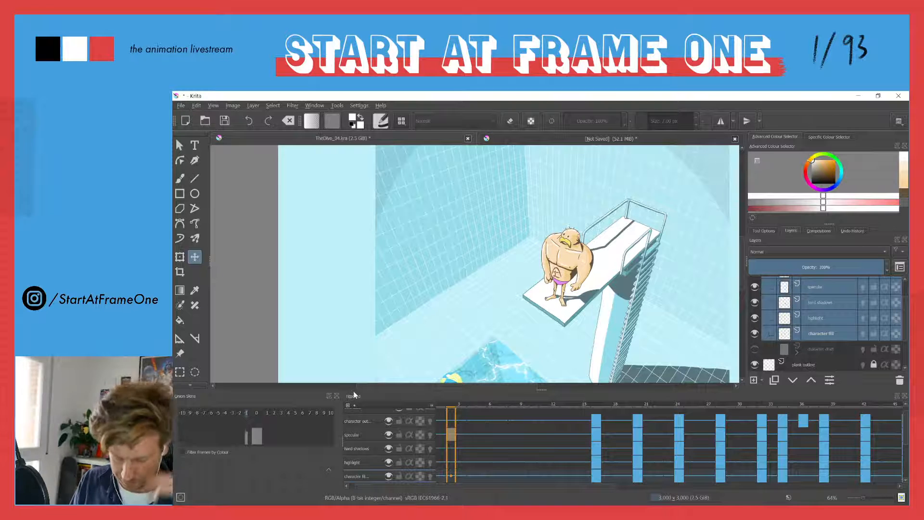
pyautogui.press('Tab')
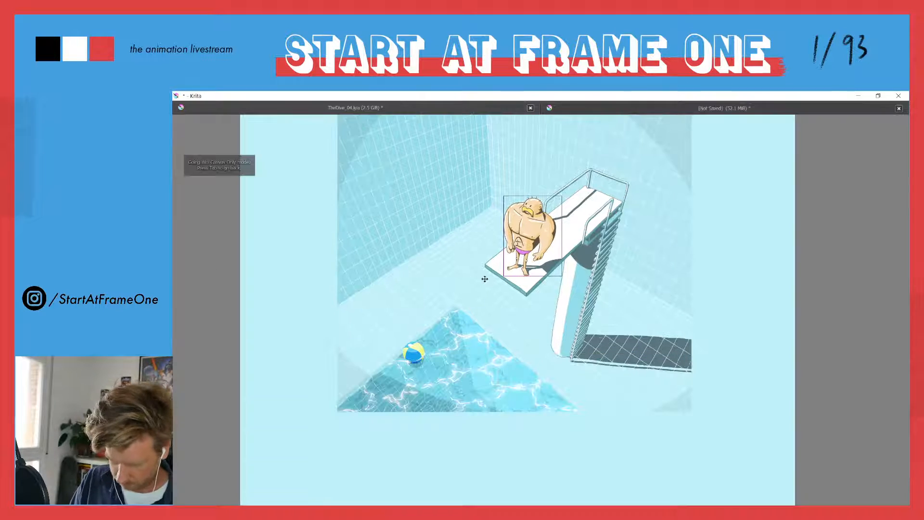
pyautogui.press('space')
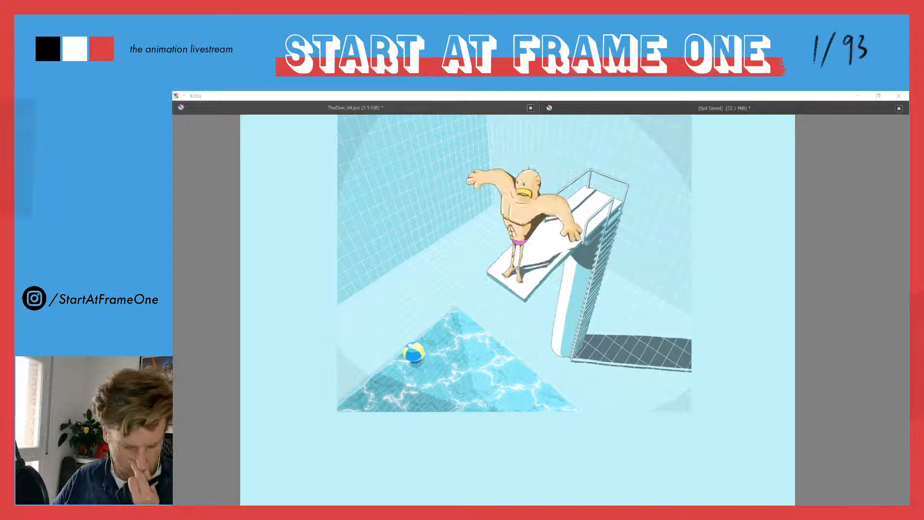
pyautogui.click(302, 208)
pyautogui.press('Tab')
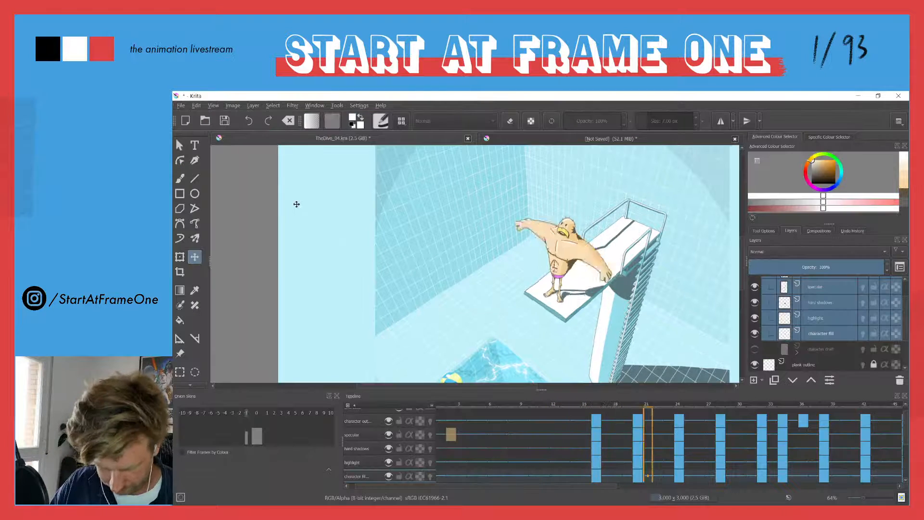
# Scrub through the keyframes up to frame 54 to check the diver's placement on the plank
pyautogui.moveTo(598, 403); pyautogui.dragTo(869, 403)
pyautogui.press('Right')
pyautogui.press('Right')
pyautogui.press('Right')
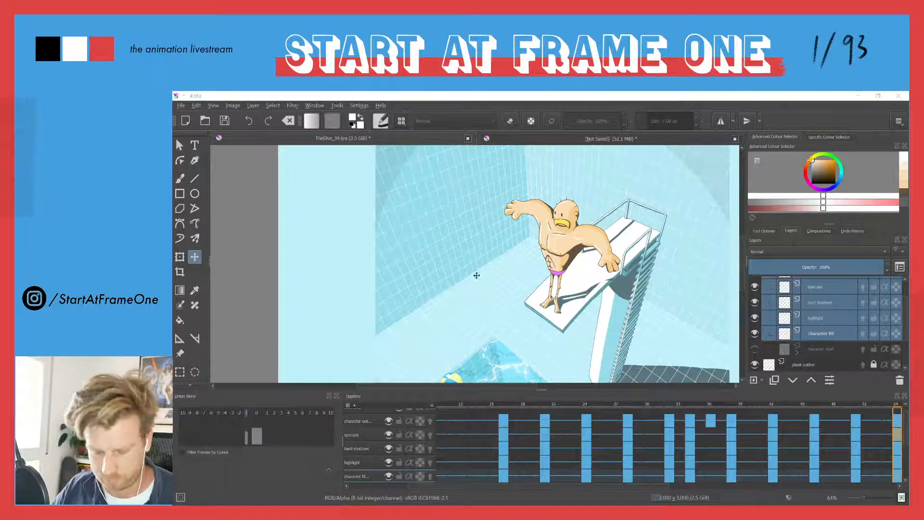
# On the hard shadows layer at frame 54, sample the plank's shadow colour and outline the missing cast shadow up to the plank's edge
pyautogui.moveTo(606, 277); pyautogui.dragTo(654, 166)
pyautogui.moveTo(535, 342); pyautogui.dragTo(565, 278)
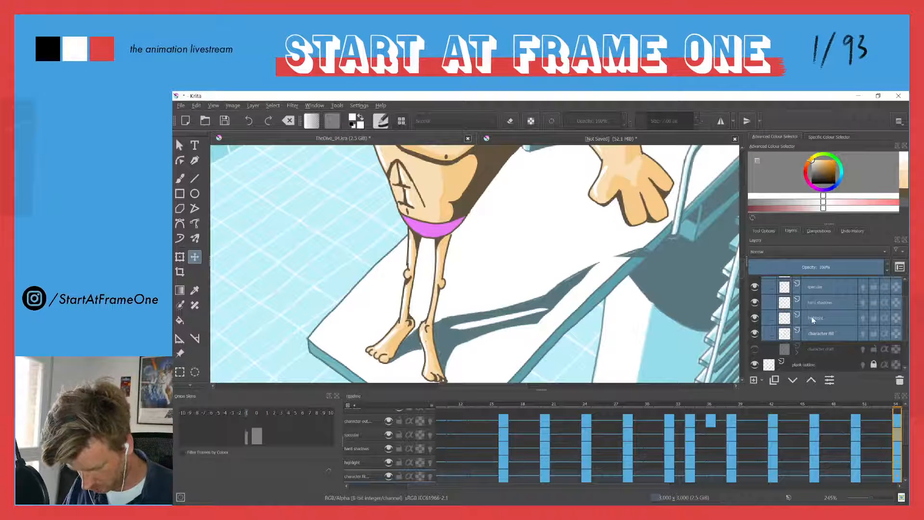
pyautogui.click(810, 303)
pyautogui.click(757, 302)
pyautogui.click(757, 302)
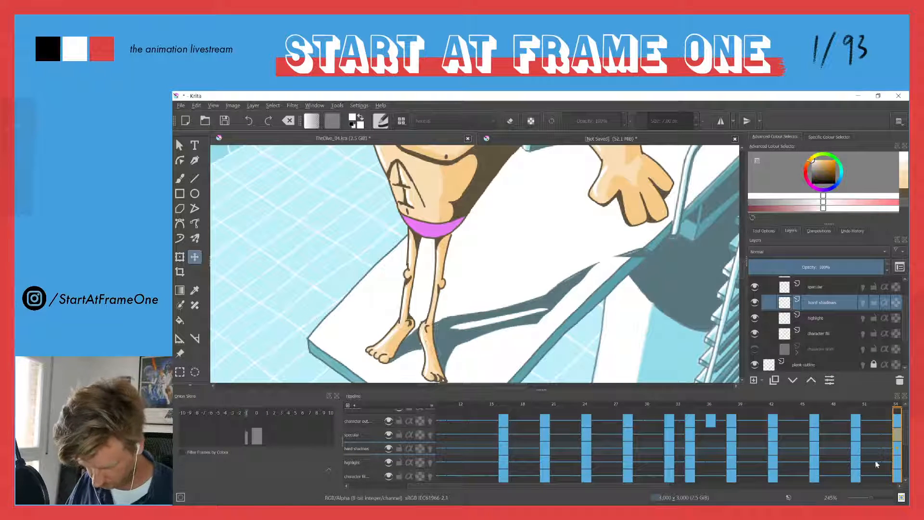
pyautogui.press('b')
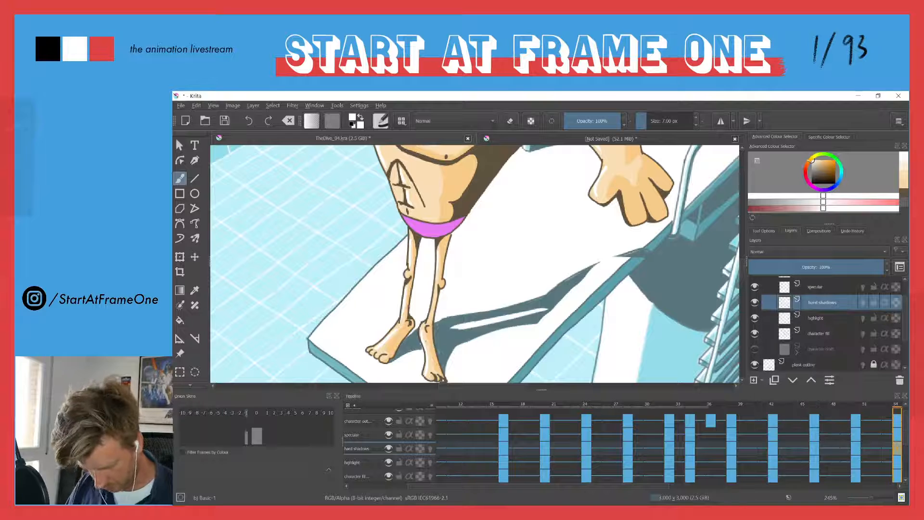
pyautogui.keyDown('ctrl'); pyautogui.click(552, 295); pyautogui.keyUp('ctrl')
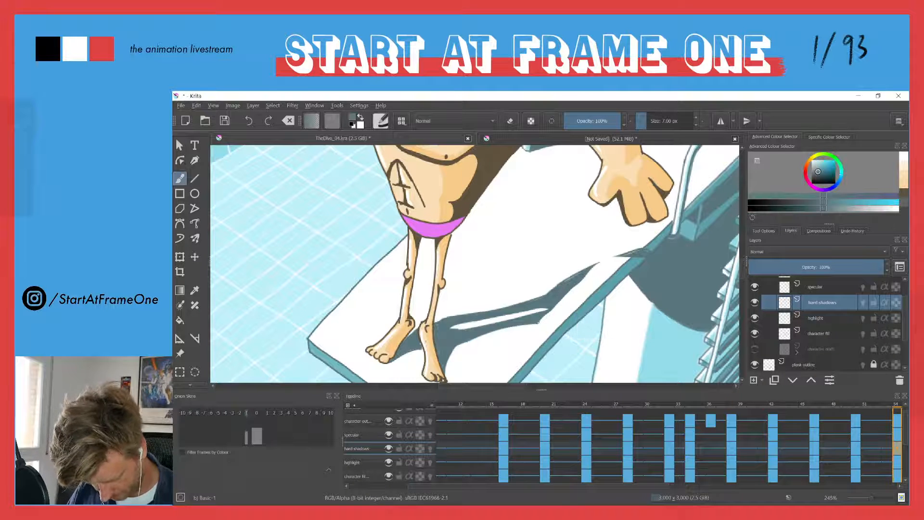
pyautogui.moveTo(548, 323); pyautogui.dragTo(554, 327)
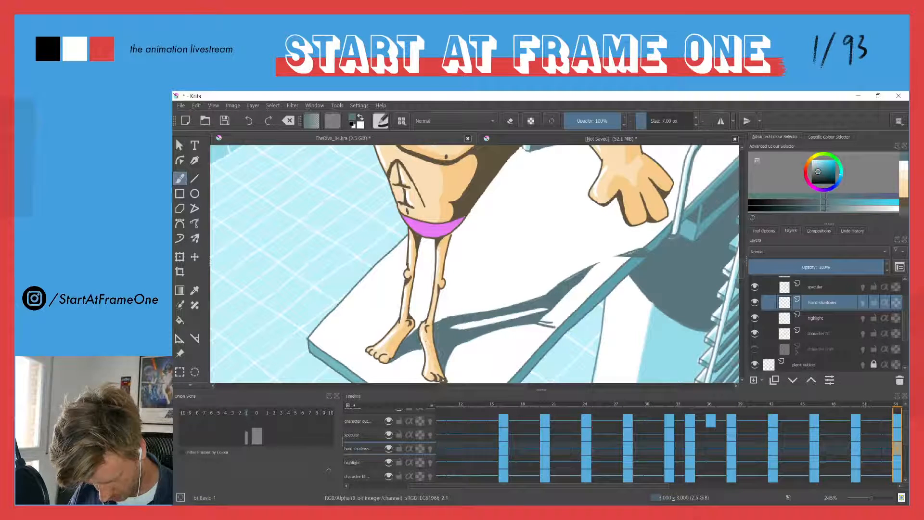
pyautogui.moveTo(604, 263); pyautogui.dragTo(626, 254)
pyautogui.moveTo(563, 319); pyautogui.dragTo(622, 263)
pyautogui.press('e')
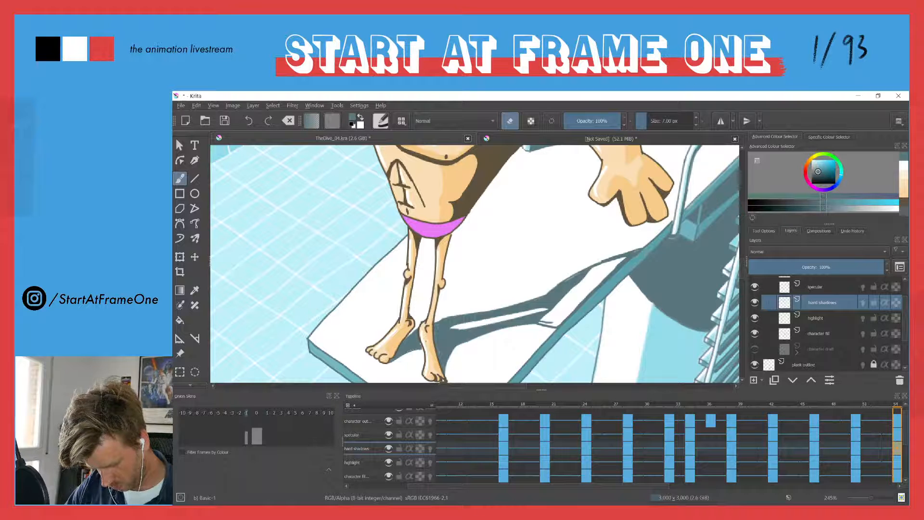
# Fill the outlined shadow area on the plank at frame 54 with the sampled shadow colour
pyautogui.press('f')
pyautogui.click(561, 304)
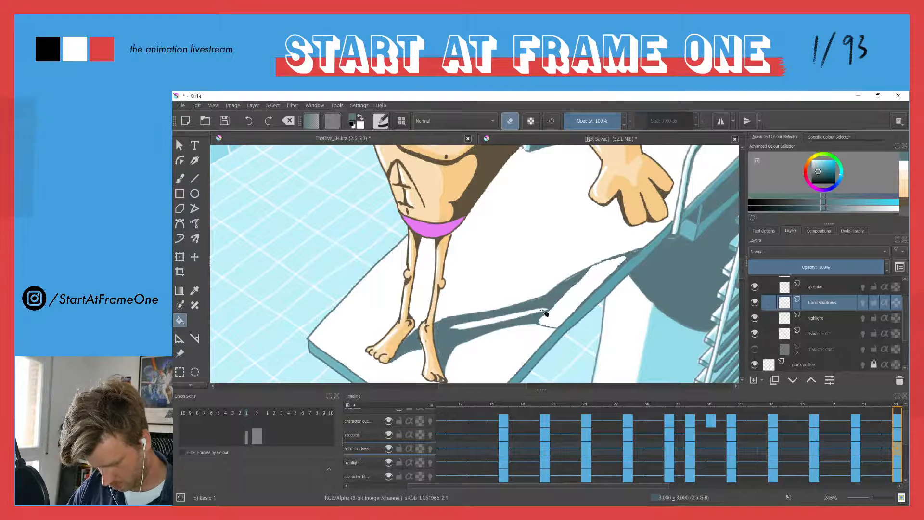
pyautogui.hotkey('ctrl', 'z')
pyautogui.press('e')
pyautogui.click(568, 301)
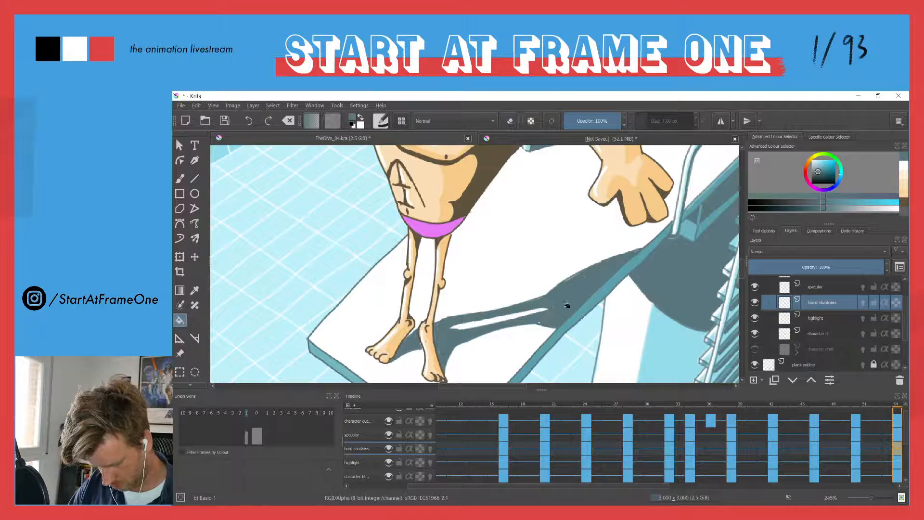
pyautogui.press('b')
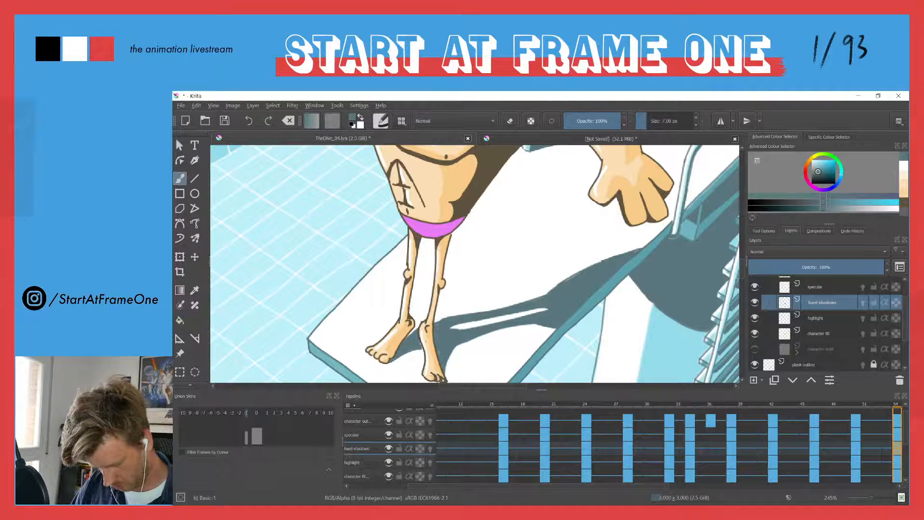
# On frame 58, outline the diver's missing cast shadow up to the plank's edge and fill it with the shadow colour
pyautogui.press('Right')
pyautogui.moveTo(541, 305); pyautogui.dragTo(619, 224)
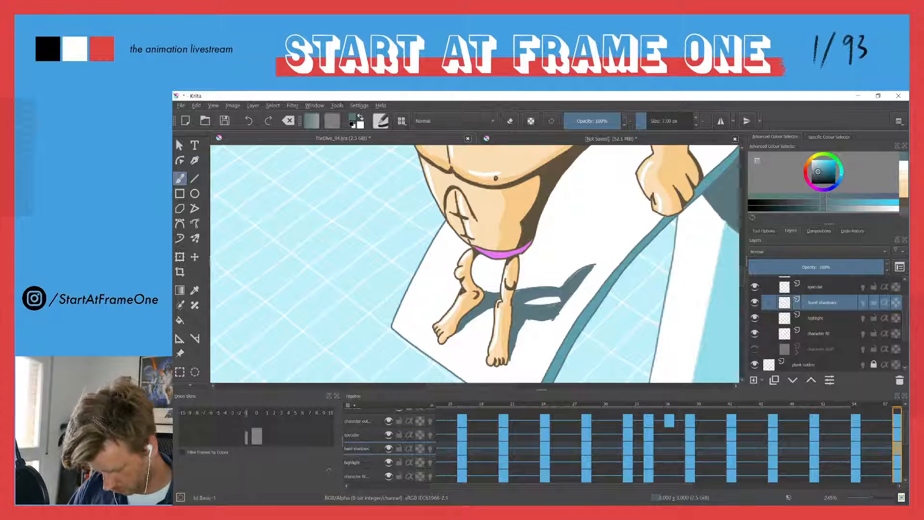
pyautogui.press('e')
pyautogui.press('e')
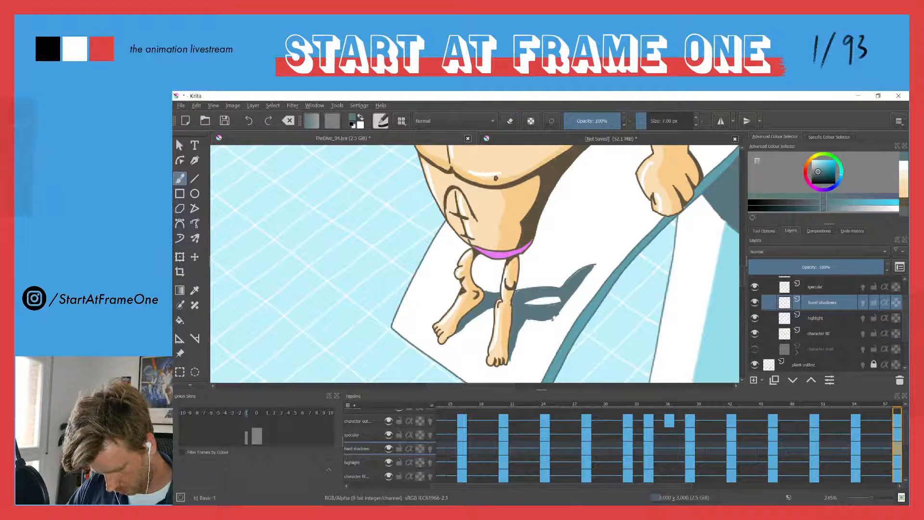
pyautogui.moveTo(567, 329)
pyautogui.mouseDown()
pyautogui.moveTo(597, 258)
pyautogui.moveTo(626, 256)
pyautogui.moveTo(608, 263)
pyautogui.mouseUp()
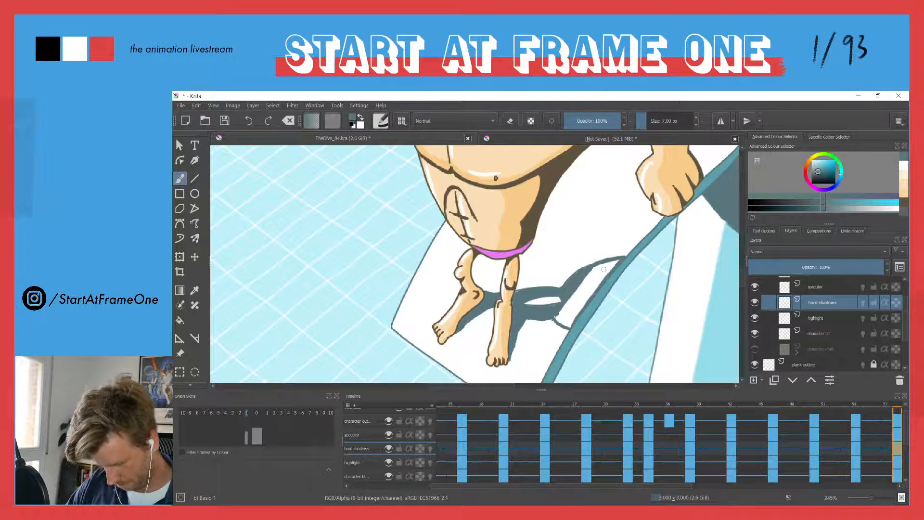
pyautogui.press('f')
pyautogui.click(582, 291)
# On frame 62, extend the diver's cast shadow beside the lowered fist to the plank's edge and fill it with the shadow colour
pyautogui.press('Right')
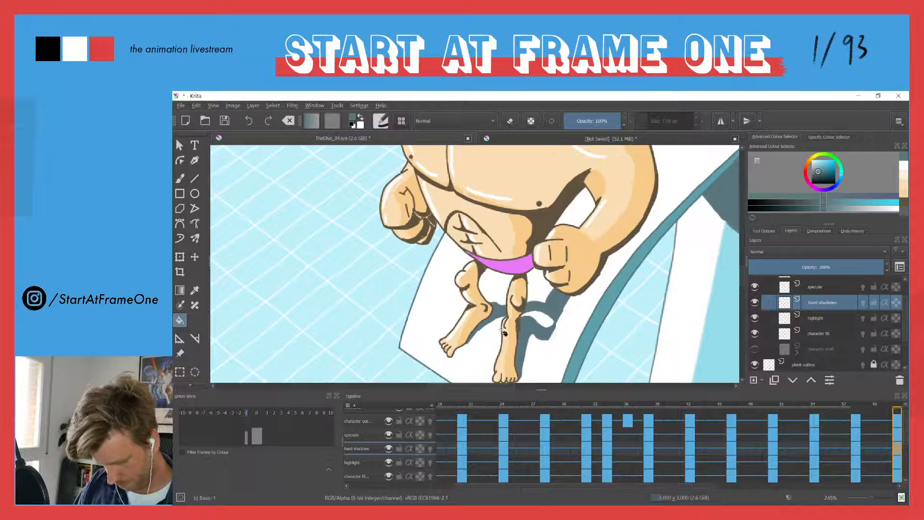
pyautogui.press('b')
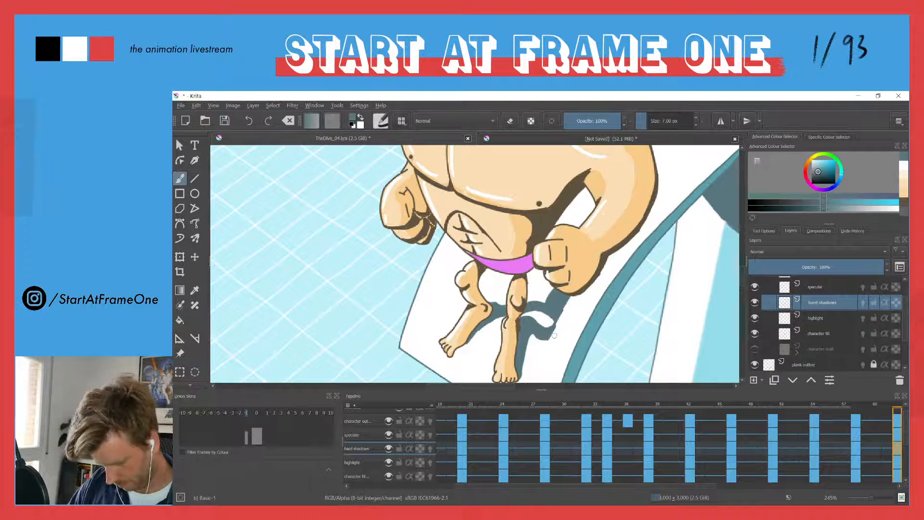
pyautogui.press('e')
pyautogui.press('e')
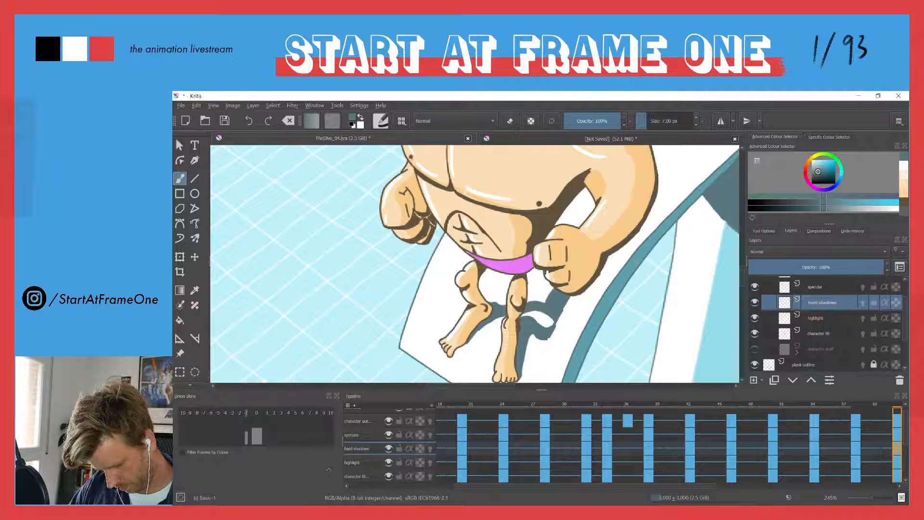
pyautogui.moveTo(554, 338); pyautogui.dragTo(567, 331)
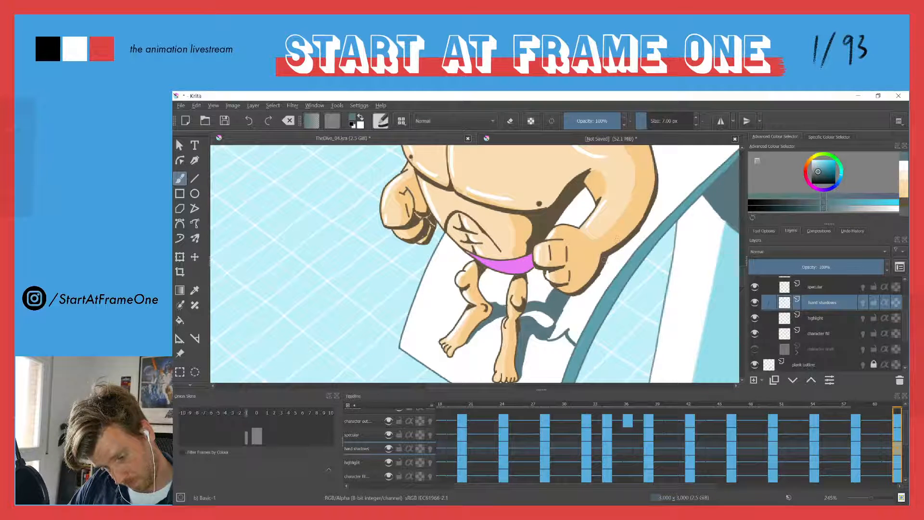
pyautogui.moveTo(608, 265)
pyautogui.mouseDown()
pyautogui.moveTo(552, 339)
pyautogui.moveTo(585, 323)
pyautogui.moveTo(610, 277)
pyautogui.mouseUp()
pyautogui.press('f')
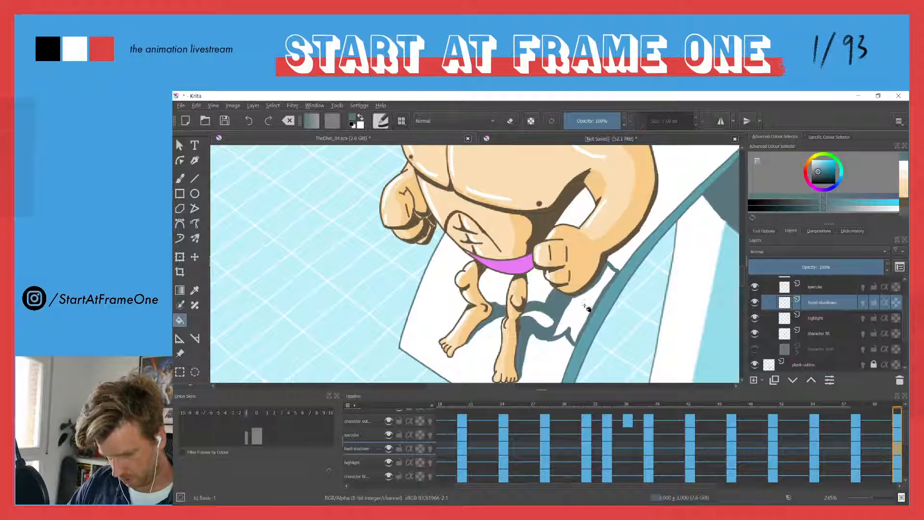
pyautogui.click(589, 299)
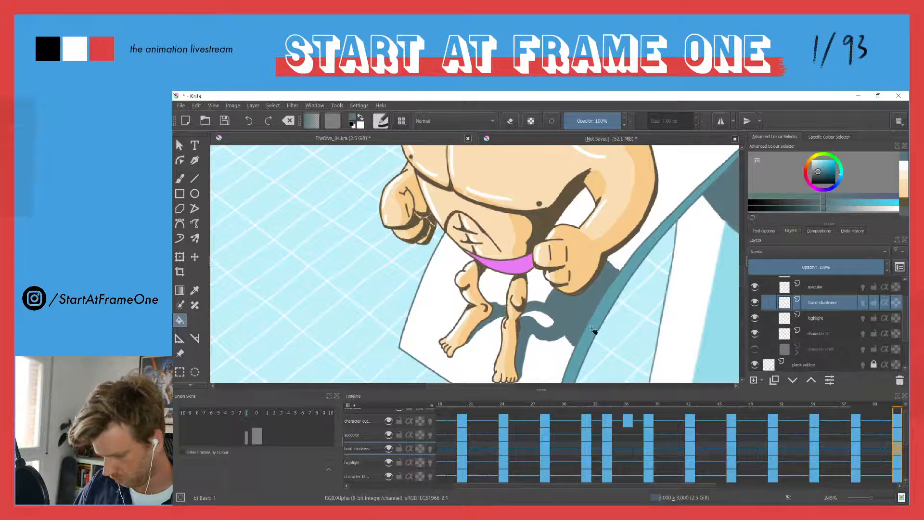
# Step through the neighbouring keyframes back to frame 54 and examine the extended cast shadows on the plank
pyautogui.hotkey('ctrl', 'Right')
pyautogui.hotkey('ctrl', 'Left')
pyautogui.hotkey('ctrl', 'Left')
pyautogui.hotkey('ctrl', 'Left')
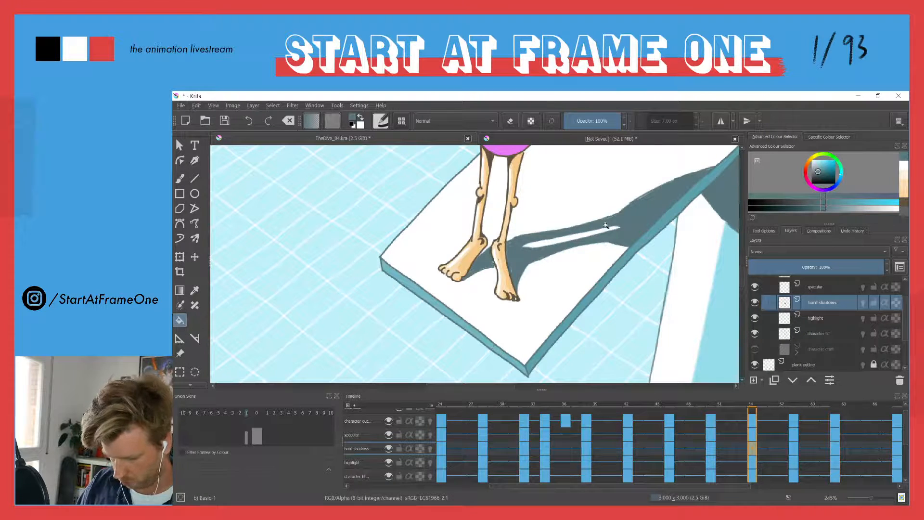
pyautogui.moveTo(605, 227); pyautogui.dragTo(546, 331)
pyautogui.moveTo(615, 189); pyautogui.dragTo(615, 267)
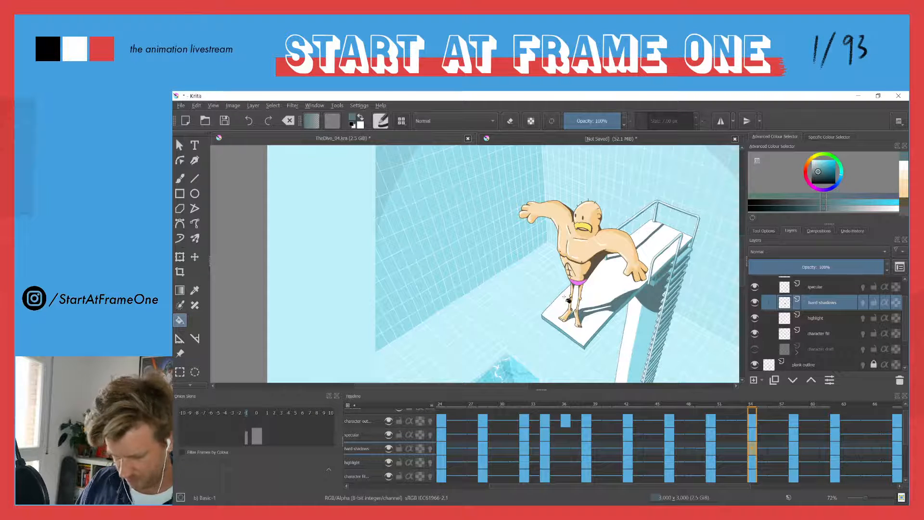
# Play the animation from frame 0 in canvas-only view to review the diver's movement and cast shadows
pyautogui.moveTo(442, 409)
pyautogui.mouseDown()
pyautogui.moveTo(414, 406)
pyautogui.moveTo(431, 402)
pyautogui.mouseUp()
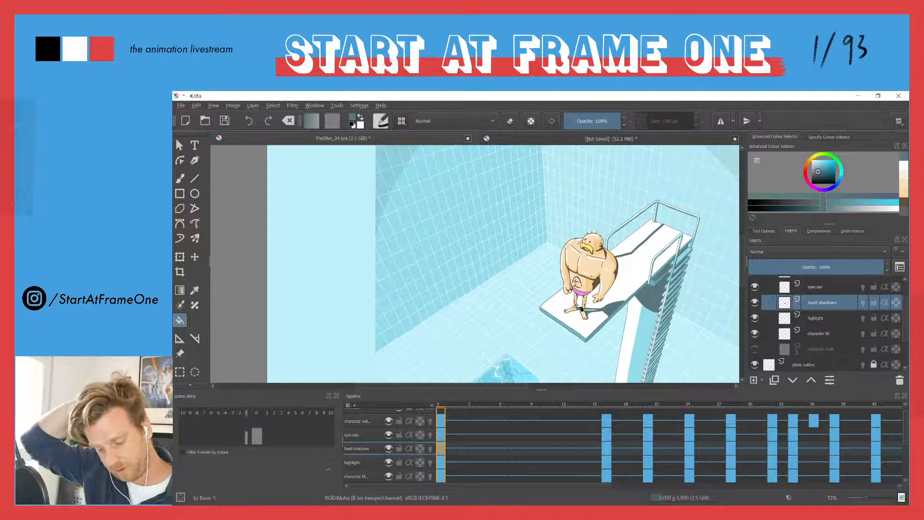
pyautogui.moveTo(492, 266); pyautogui.dragTo(469, 324)
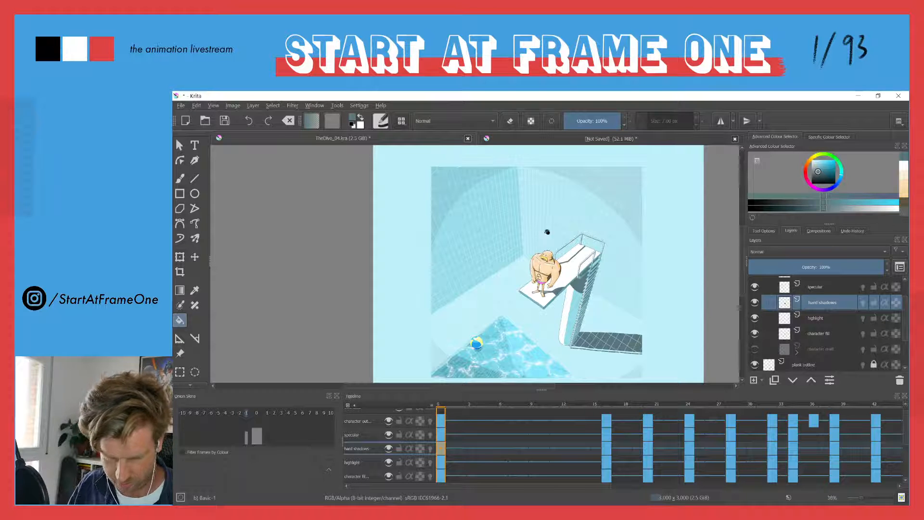
pyautogui.moveTo(524, 280); pyautogui.dragTo(478, 267)
pyautogui.press('space')
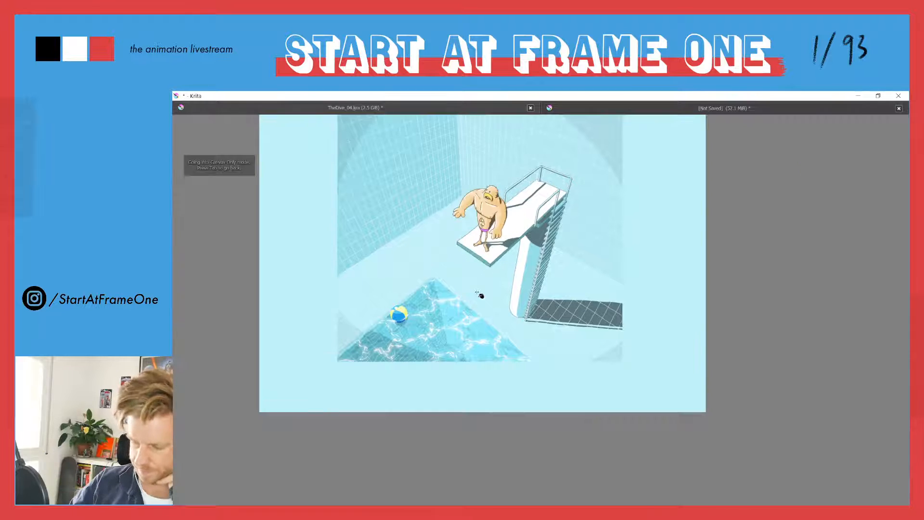
pyautogui.press('Tab')
pyautogui.moveTo(429, 115)
pyautogui.mouseDown()
pyautogui.moveTo(434, 231)
pyautogui.moveTo(443, 201)
pyautogui.mouseUp()
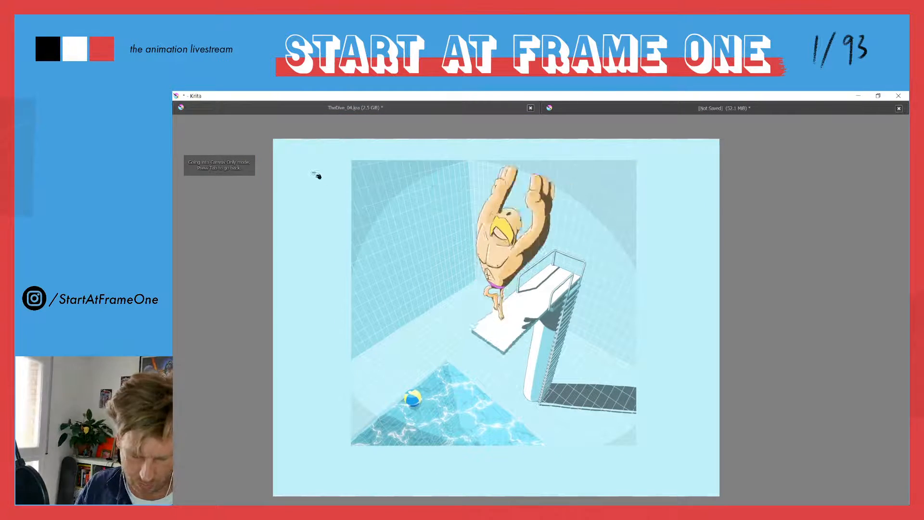
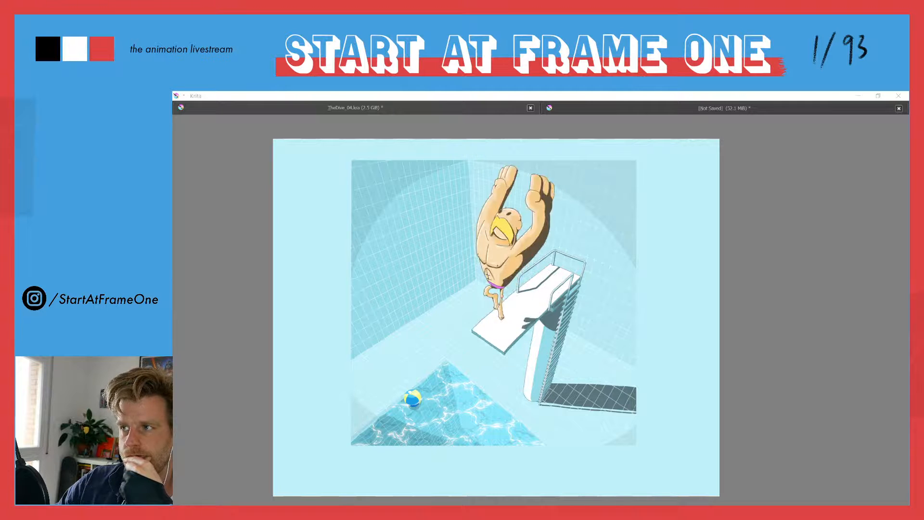
# Switch to After Effects, enlarge the Shot_01_styleframe timeline and collapse the properties of the Null 1 and tower layers
pyautogui.hotkey('alt', 'Tab')
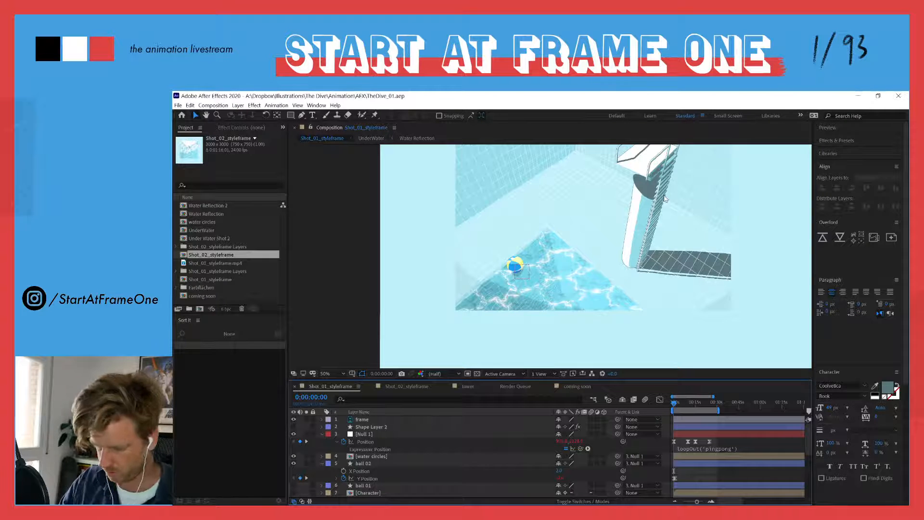
pyautogui.press('h')
pyautogui.moveTo(581, 247); pyautogui.dragTo(514, 303)
pyautogui.scroll(-2, 546, 284)
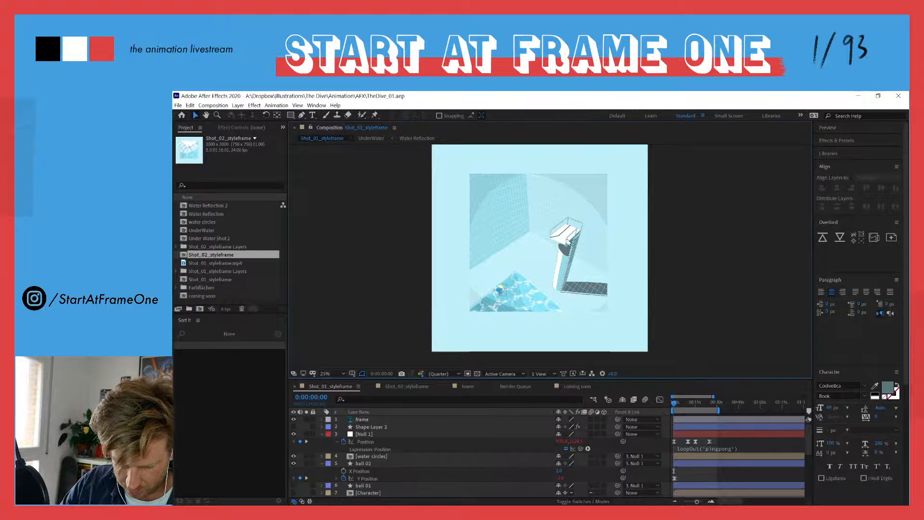
pyautogui.click(322, 434)
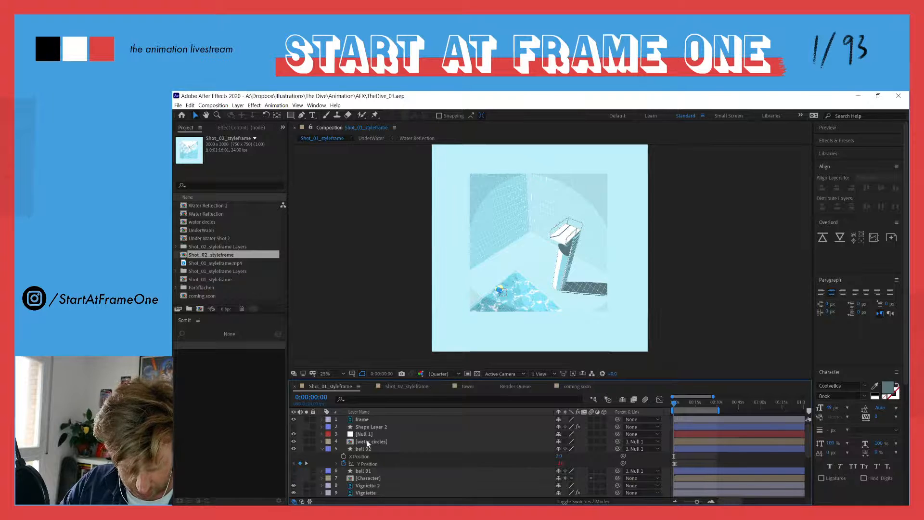
pyautogui.moveTo(418, 379); pyautogui.dragTo(418, 342)
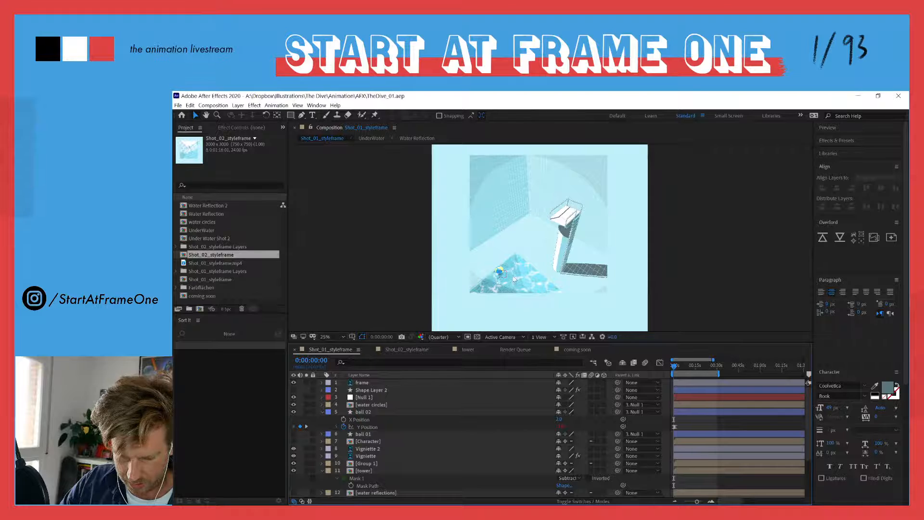
pyautogui.click(322, 471)
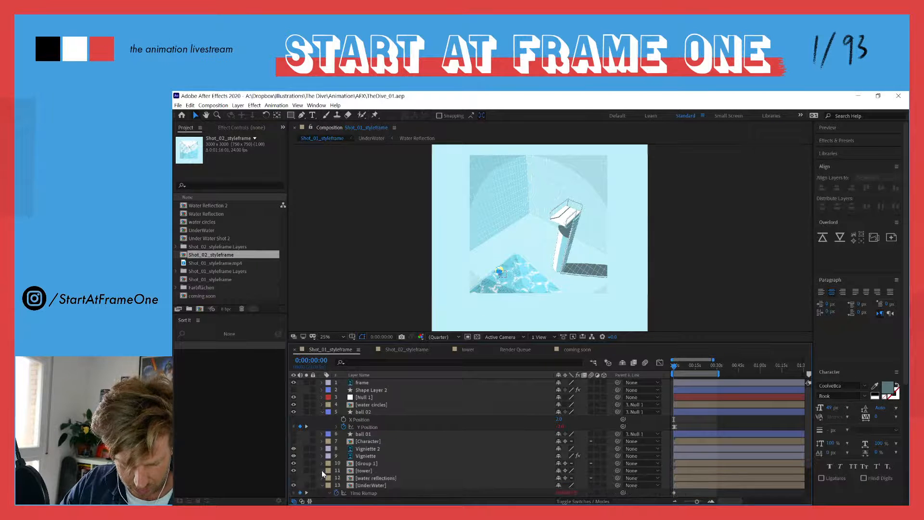
# Toggle the visibility of the UnderWater, tower and Group 1 layers to examine what each contributes to the pool scene
pyautogui.click(293, 486)
pyautogui.click(293, 486)
pyautogui.scroll(2, 529, 308)
pyautogui.press('space')
pyautogui.moveTo(475, 288); pyautogui.dragTo(485, 218)
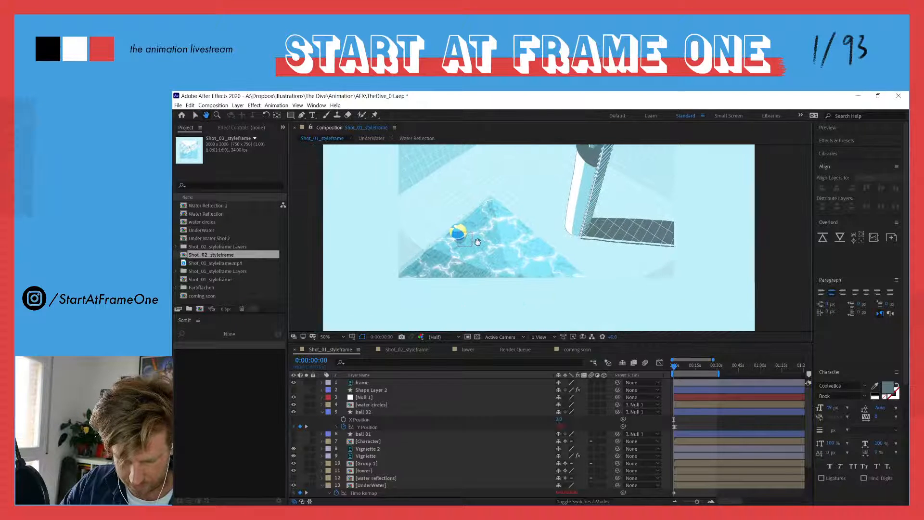
pyautogui.click(294, 470)
pyautogui.click(294, 470)
pyautogui.click(294, 464)
pyautogui.click(294, 464)
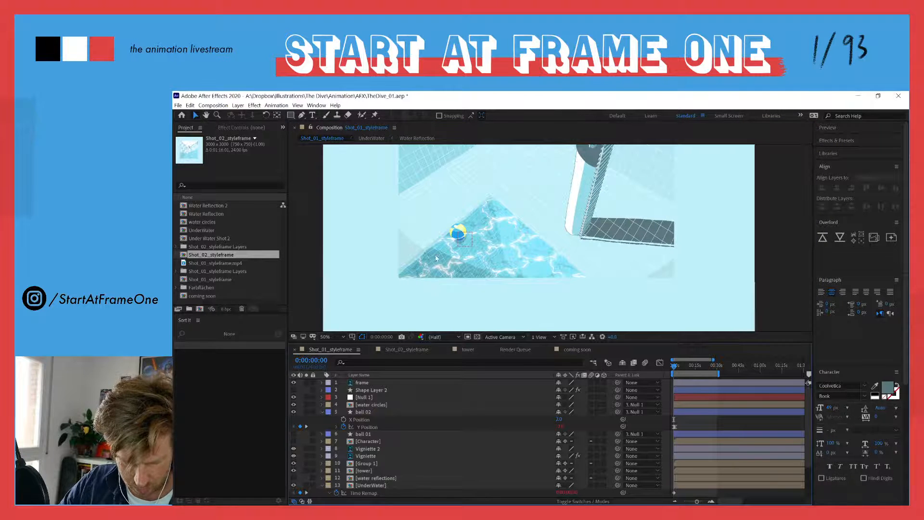
# Hide and reshow the ball 02 layer to examine the beach ball's part above the water
pyautogui.click(362, 383)
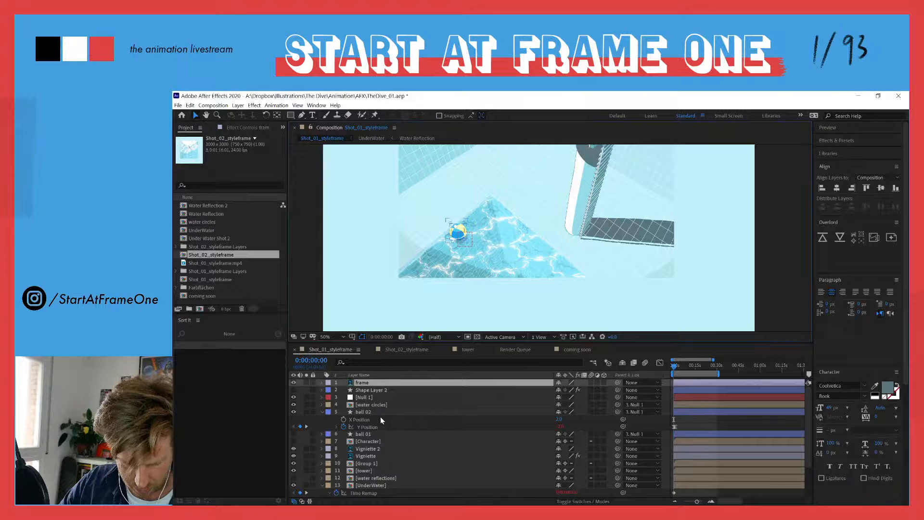
pyautogui.scroll(-3, 373, 453)
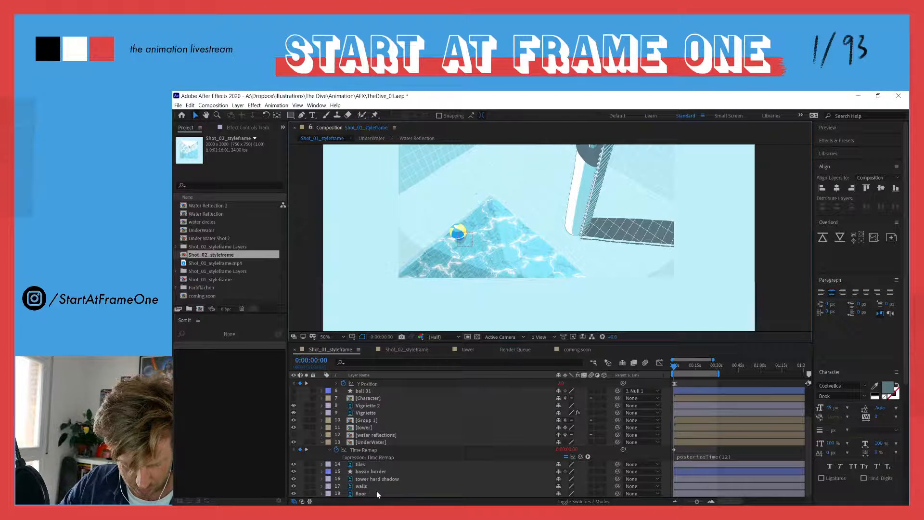
pyautogui.click(365, 442)
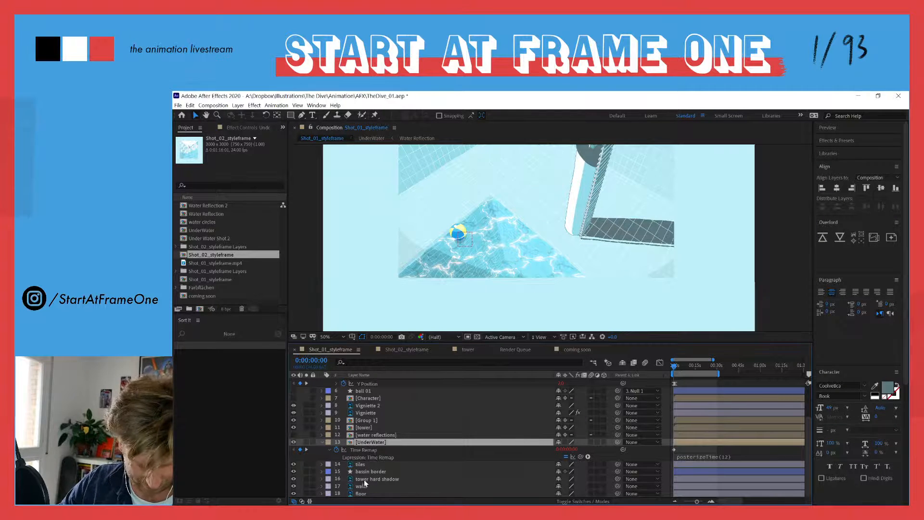
pyautogui.scroll(3, 363, 460)
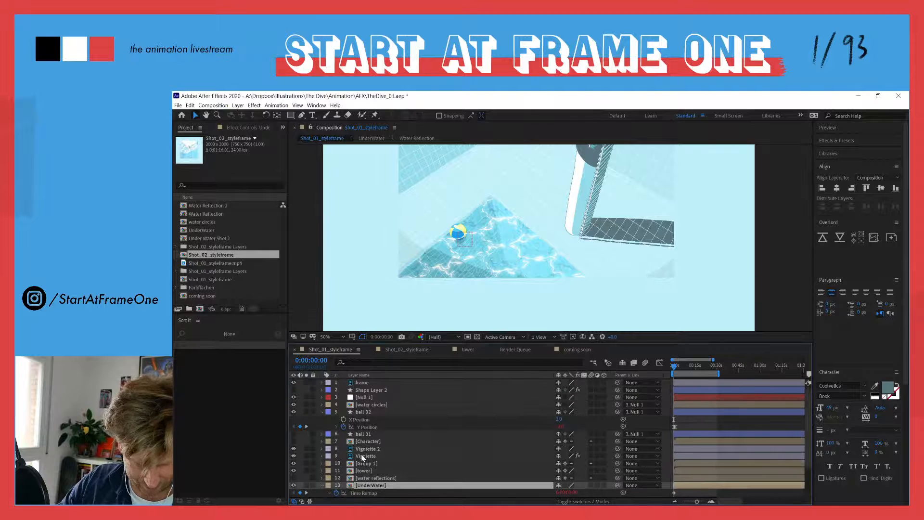
pyautogui.click(362, 412)
pyautogui.click(294, 412)
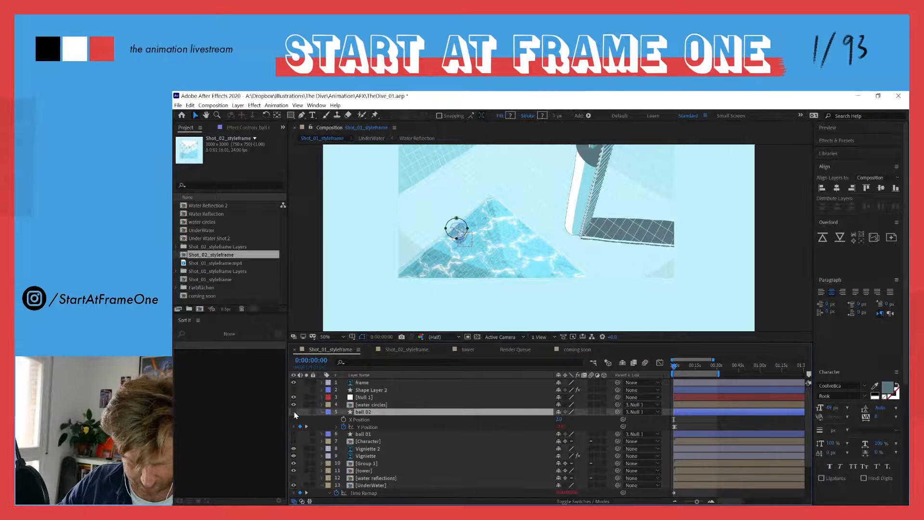
pyautogui.click(299, 314)
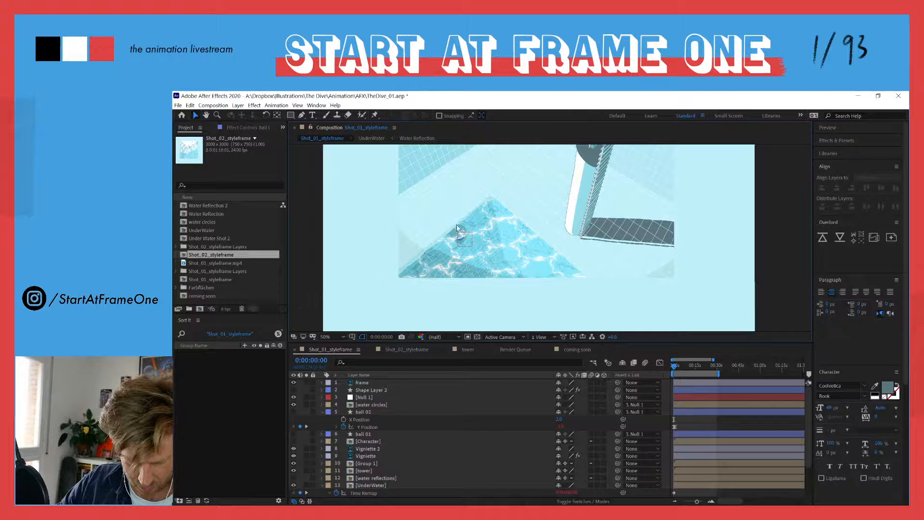
pyautogui.click(294, 412)
pyautogui.scroll(-3, 420, 428)
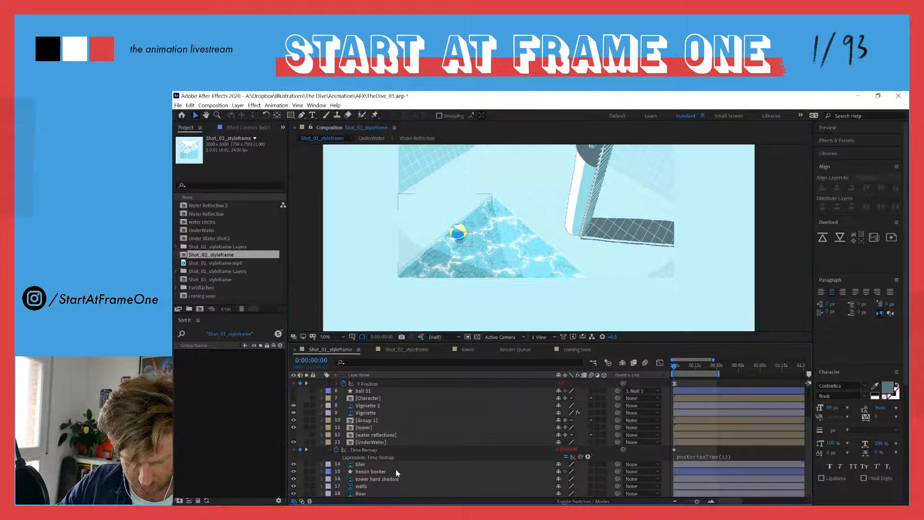
# Check the UnderWater layer by briefly hiding it, and open its precomposition with the pool water in view
pyautogui.click(366, 442)
pyautogui.click(293, 443)
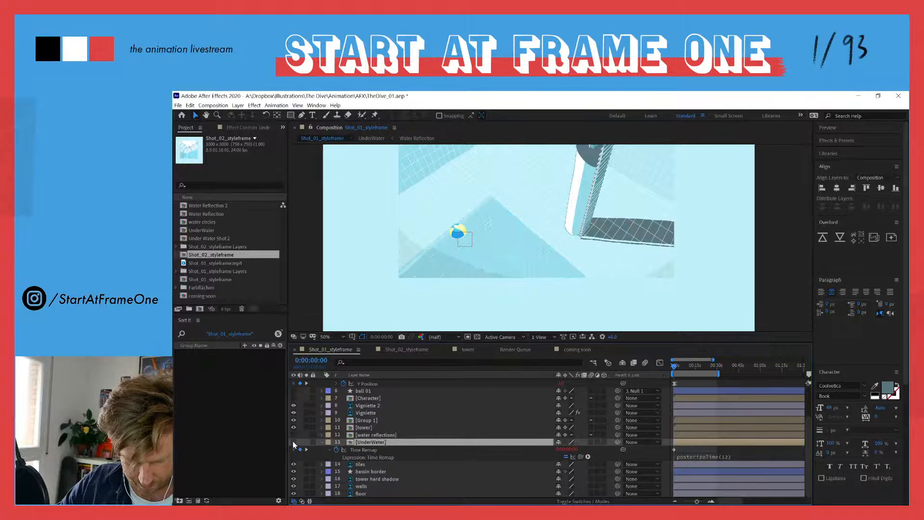
pyautogui.click(294, 443)
pyautogui.doubleClick(356, 442)
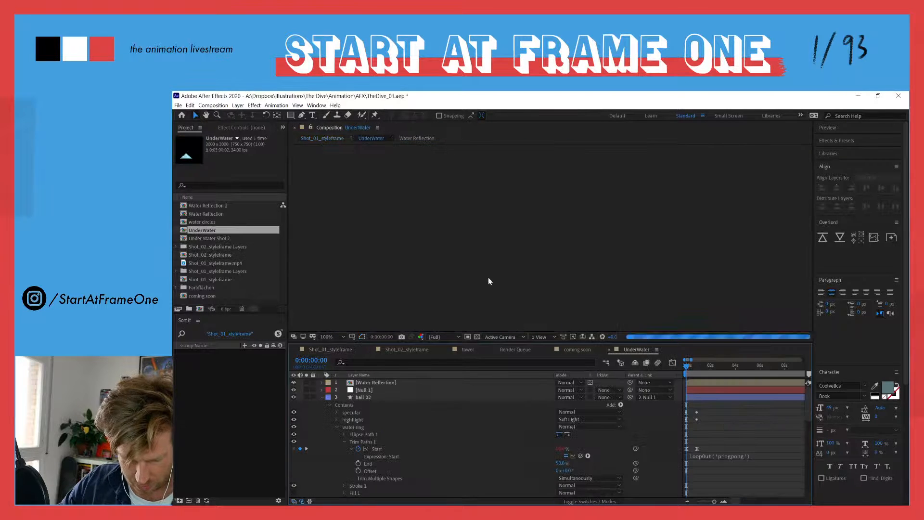
pyautogui.press('h')
pyautogui.moveTo(487, 284)
pyautogui.mouseDown()
pyautogui.moveTo(487, 247)
pyautogui.moveTo(480, 270)
pyautogui.mouseUp()
pyautogui.press('v')
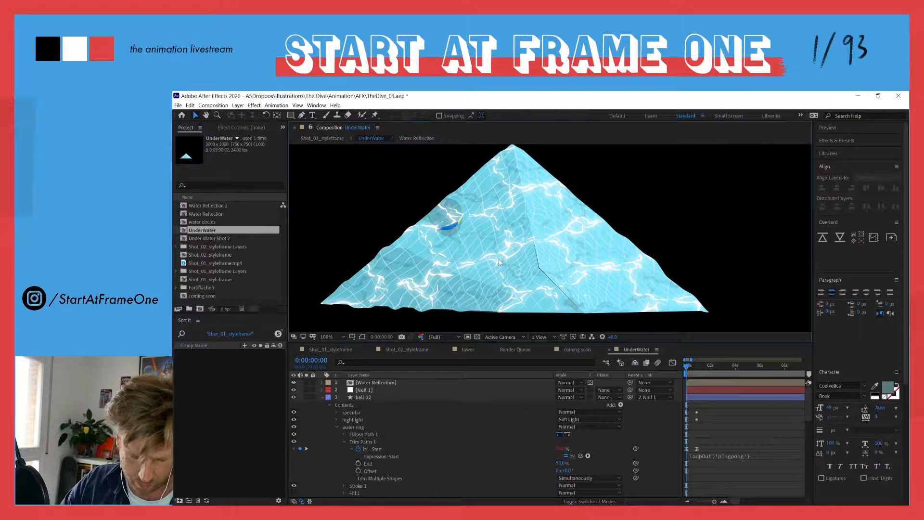
# Collapse the ball 02 and basin vignette layer properties and briefly solo the tiles layer to inspect it
pyautogui.click(322, 397)
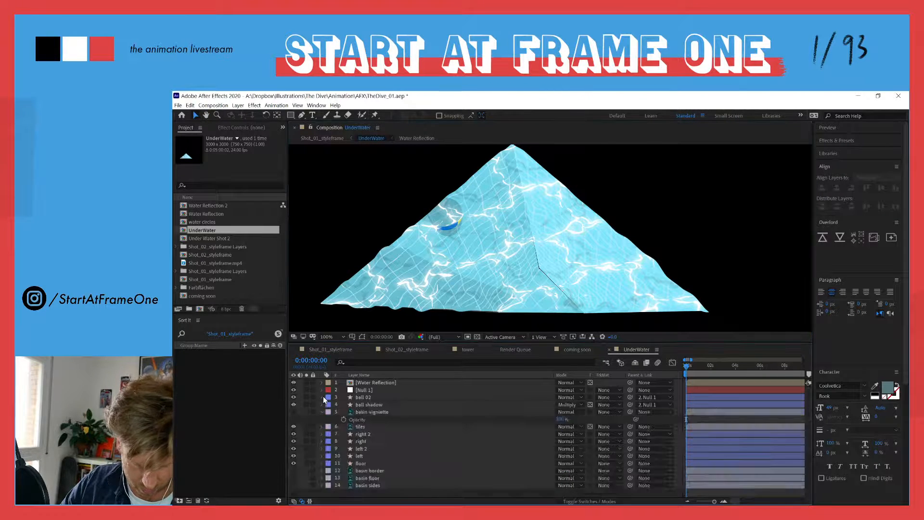
pyautogui.click(322, 412)
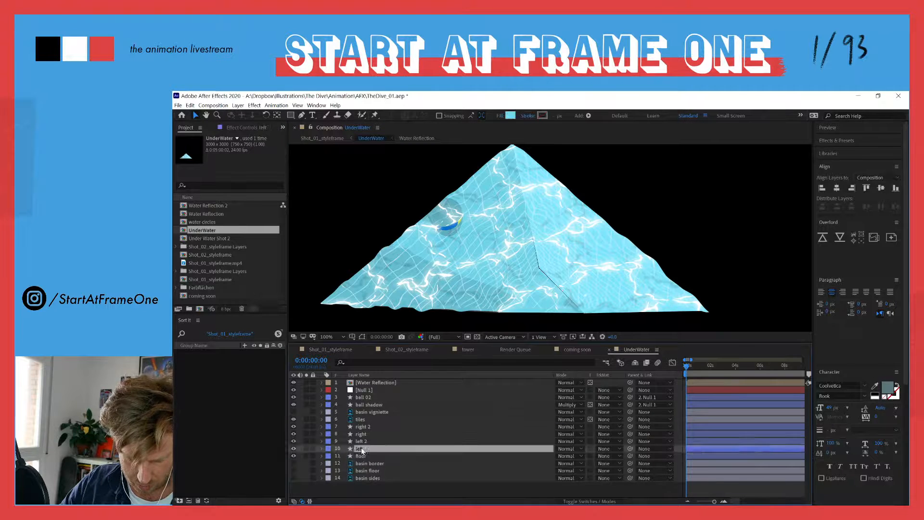
pyautogui.click(362, 420)
pyautogui.click(308, 419)
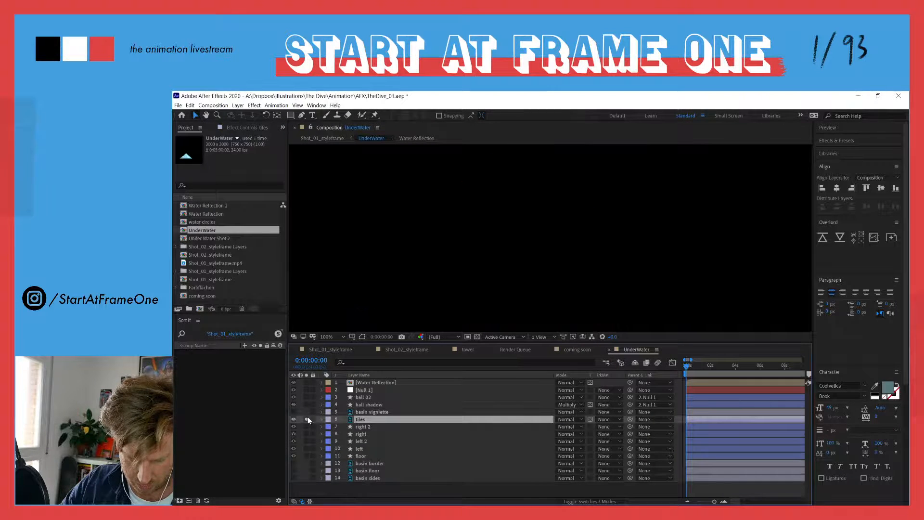
pyautogui.click(308, 419)
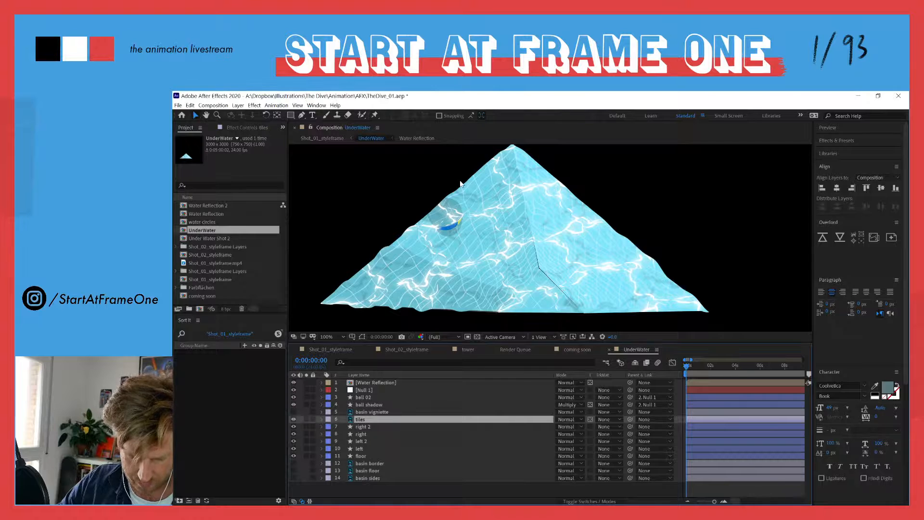